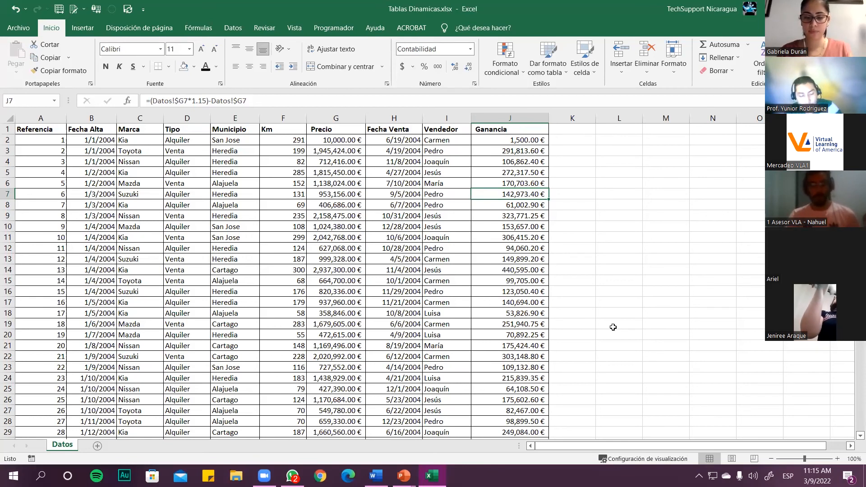
Step: Review the slide comparing data ranges, tables and pivot tables, and look through the raw records on the Datos sheet
key(alt+Tab)
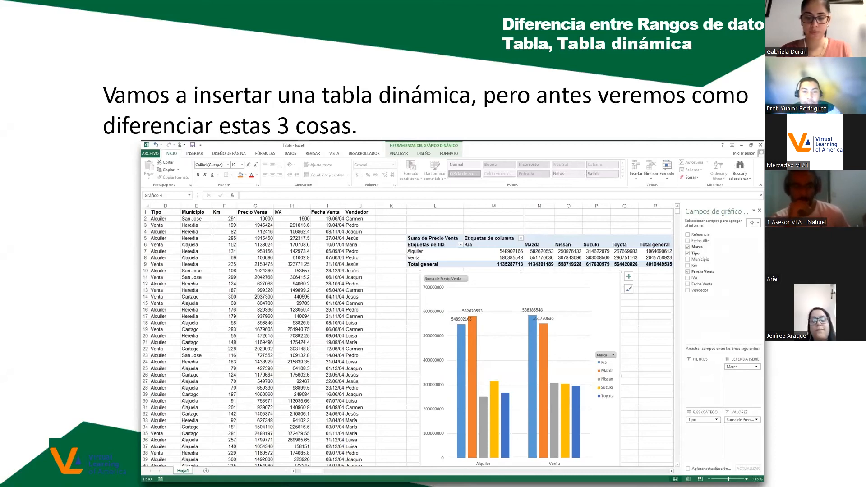
key(alt+Tab)
drag(30, 130, 495, 427)
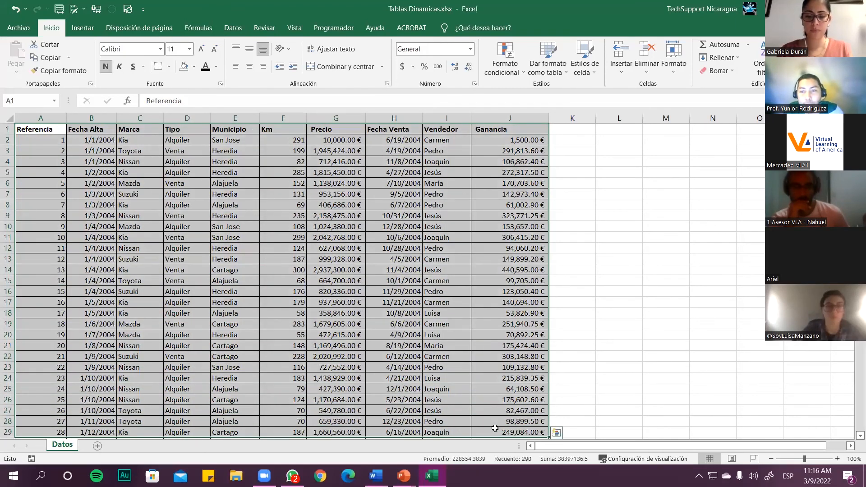
click(585, 241)
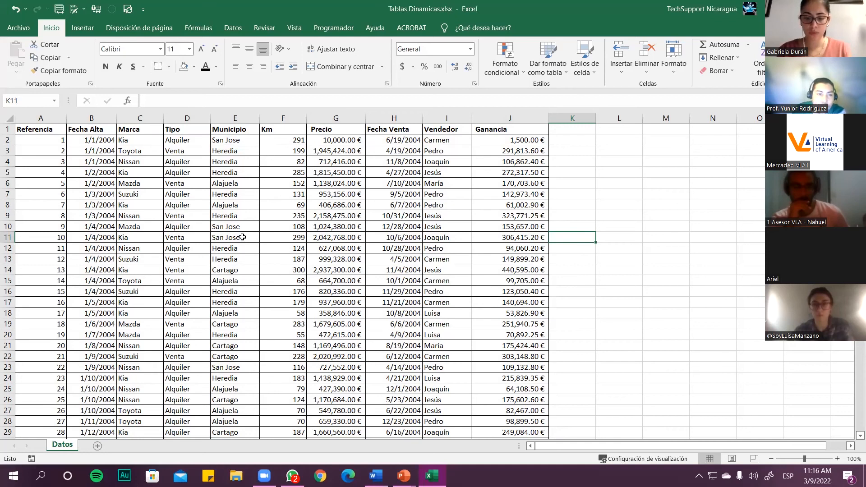
click(357, 54)
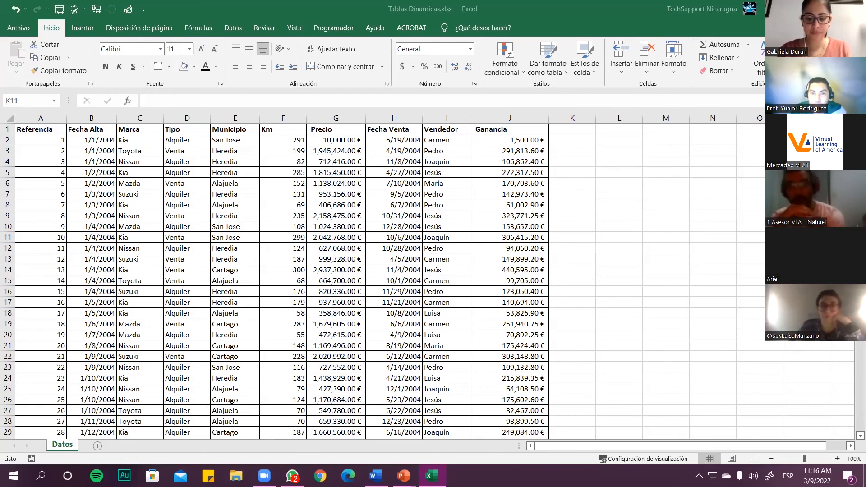
scroll(336, 312, down, 16)
scroll(336, 312, down, 20)
scroll(354, 329, up, 20)
scroll(354, 330, up, 7)
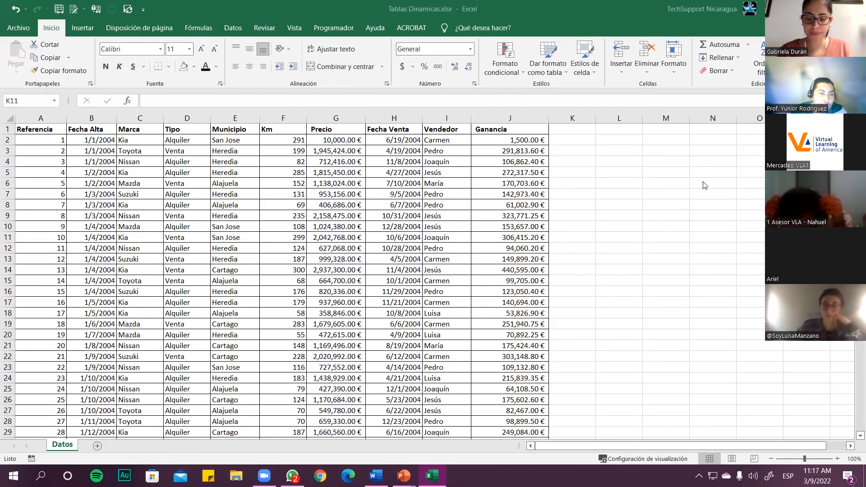
click(52, 129)
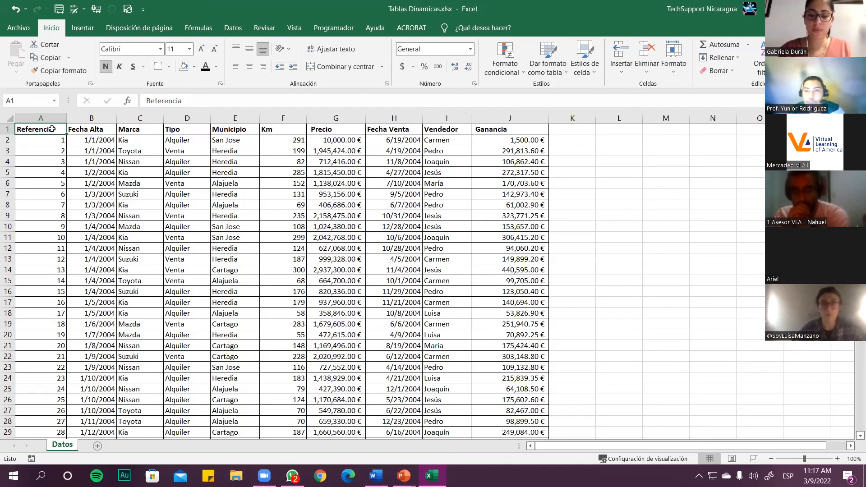
key(Down)
key(Right)
key(Left)
key(Up)
key(Right)
key(Down)
drag(107, 171, 495, 358)
drag(246, 239, 350, 371)
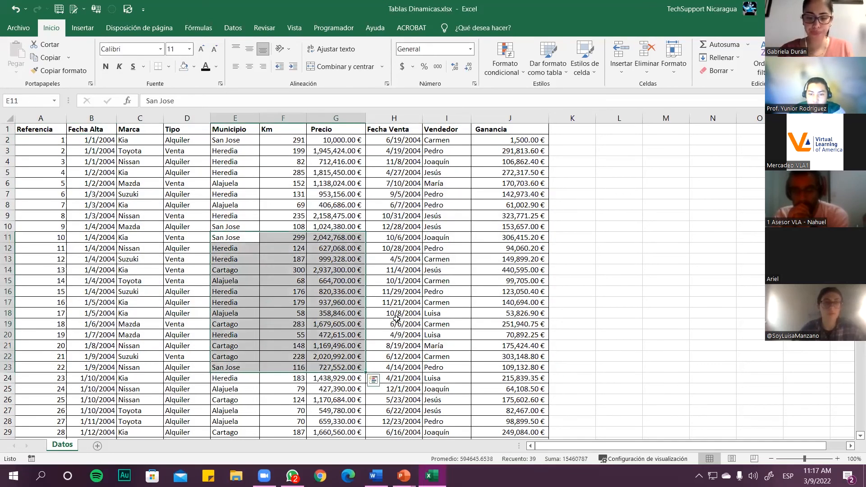
click(649, 244)
drag(640, 218, 718, 333)
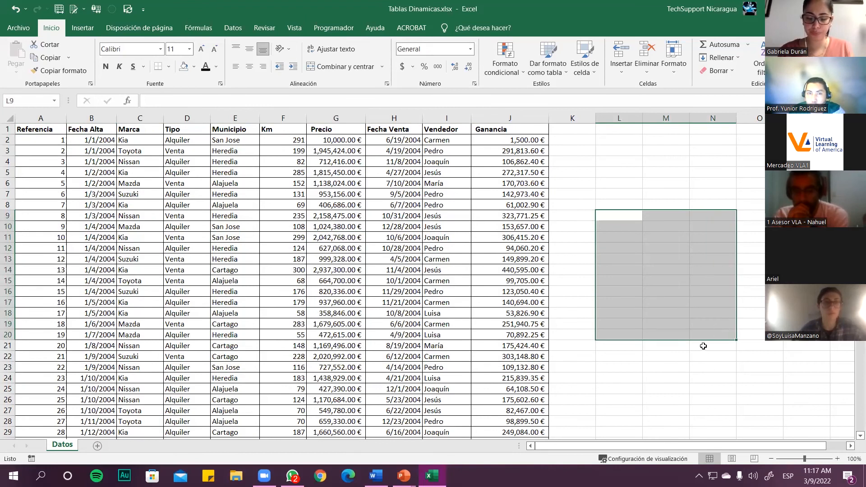
click(20, 27)
click(21, 30)
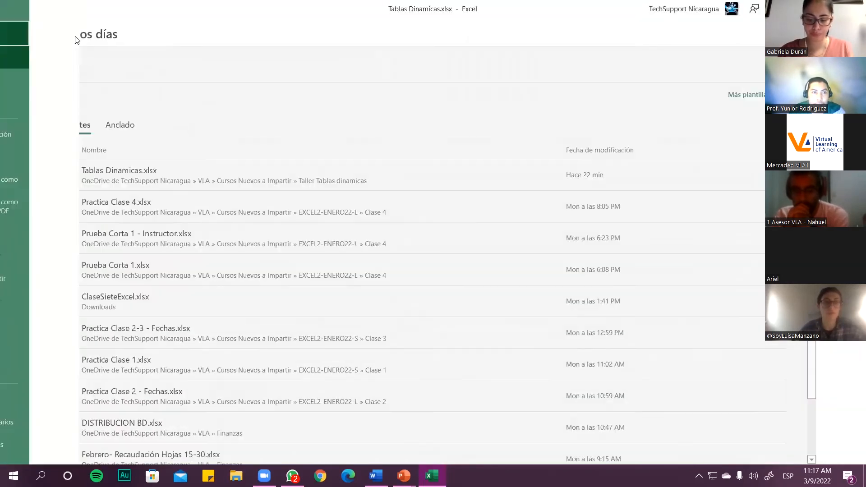
click(83, 28)
click(116, 29)
scroll(116, 29, down, 2)
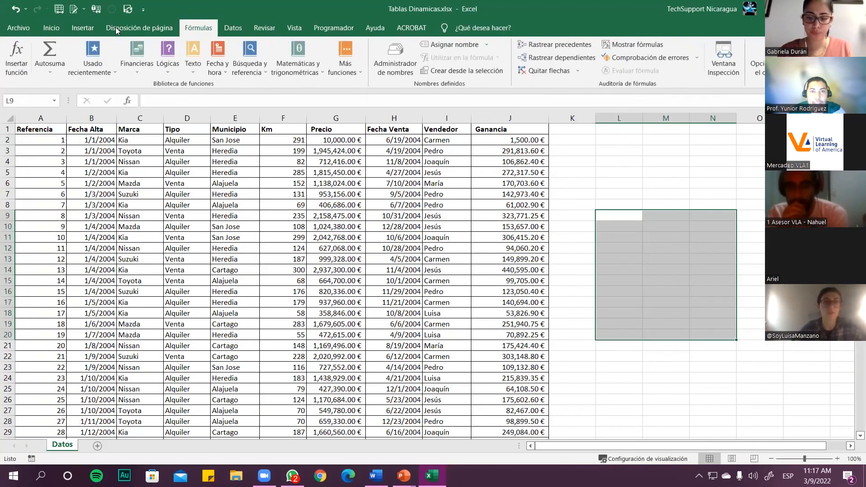
scroll(116, 27, down, 3)
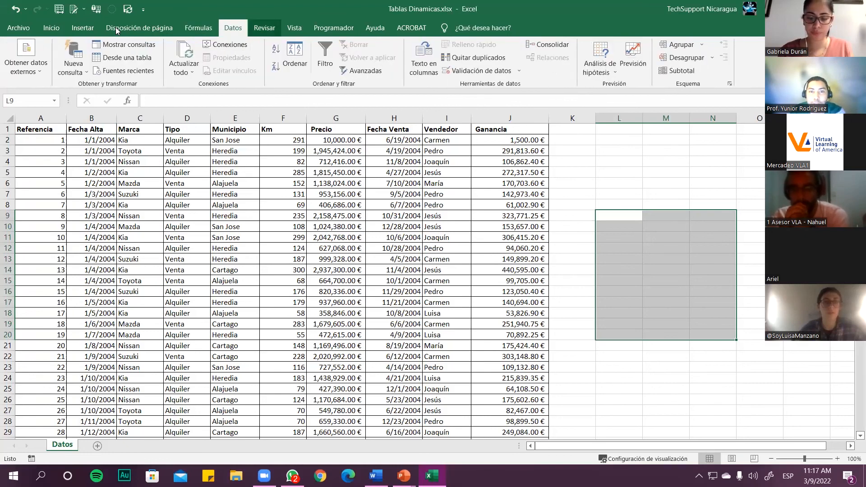
scroll(115, 27, down, 2)
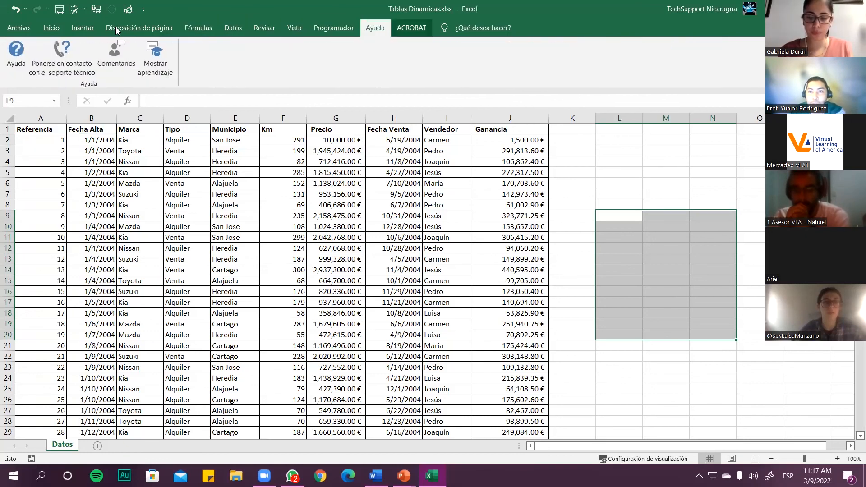
scroll(116, 27, up, 5)
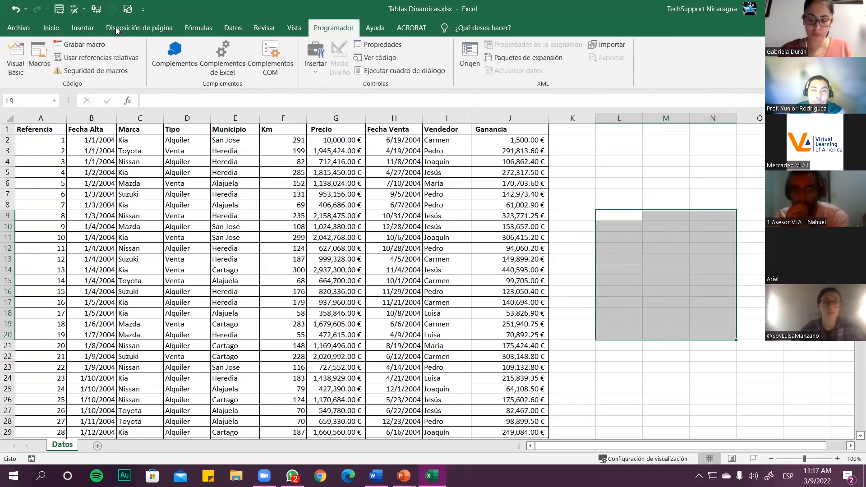
scroll(116, 27, up, 2)
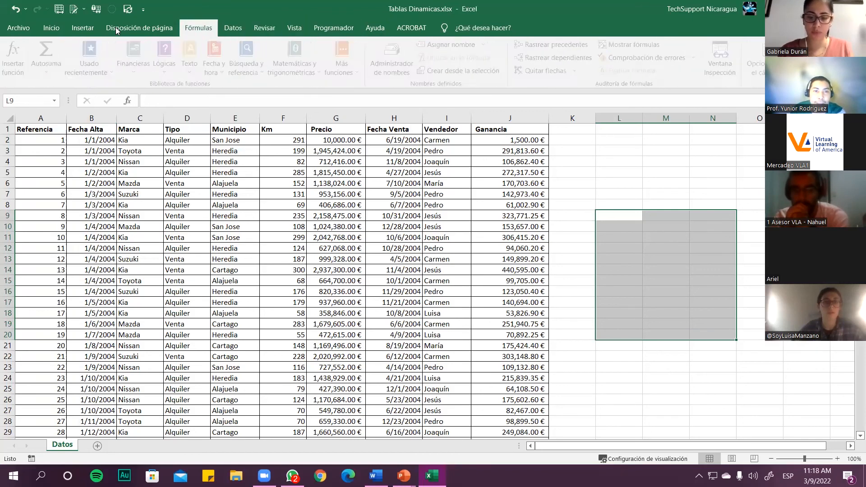
click(88, 30)
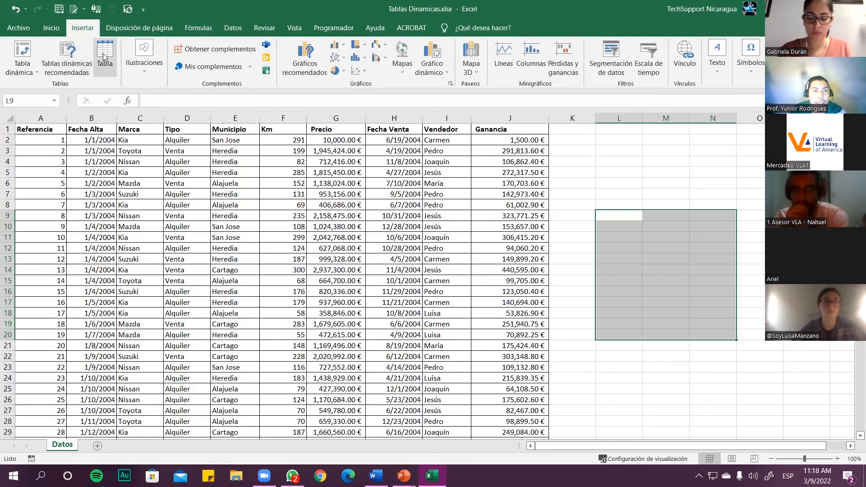
click(518, 299)
click(233, 257)
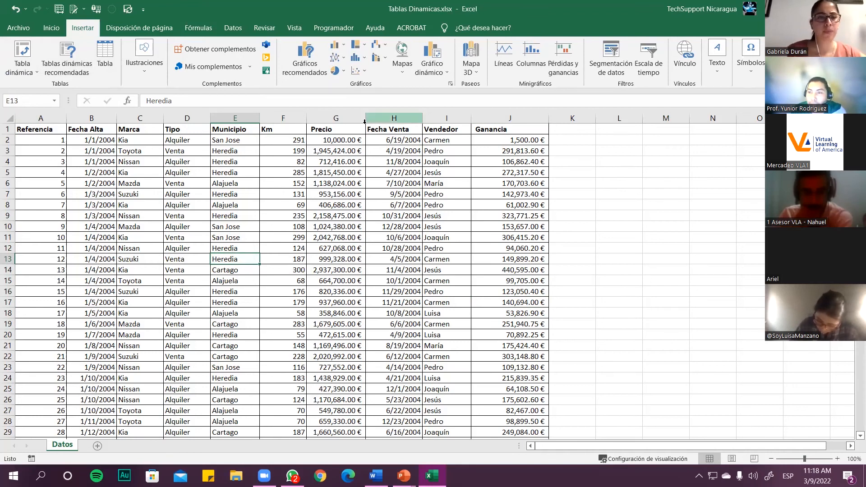
Step: Examine how far the data extends from the header row to the last record, and return to the first rows
click(514, 115)
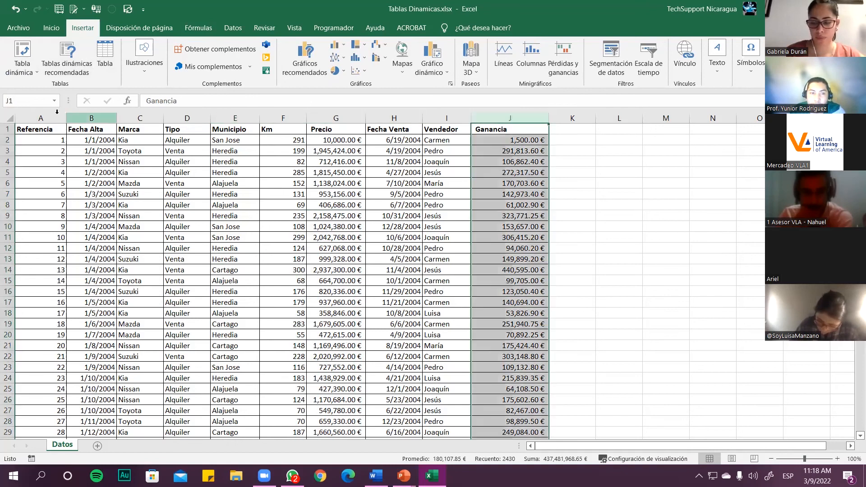
click(8, 129)
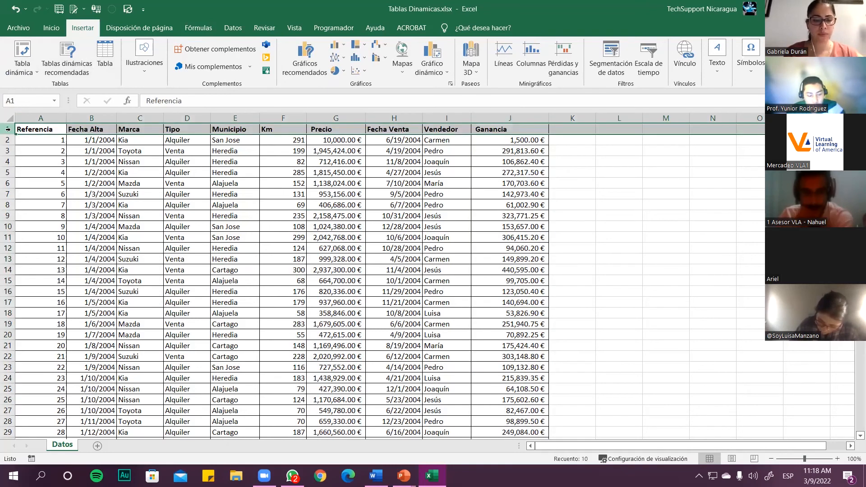
key(ctrl+shift+Down)
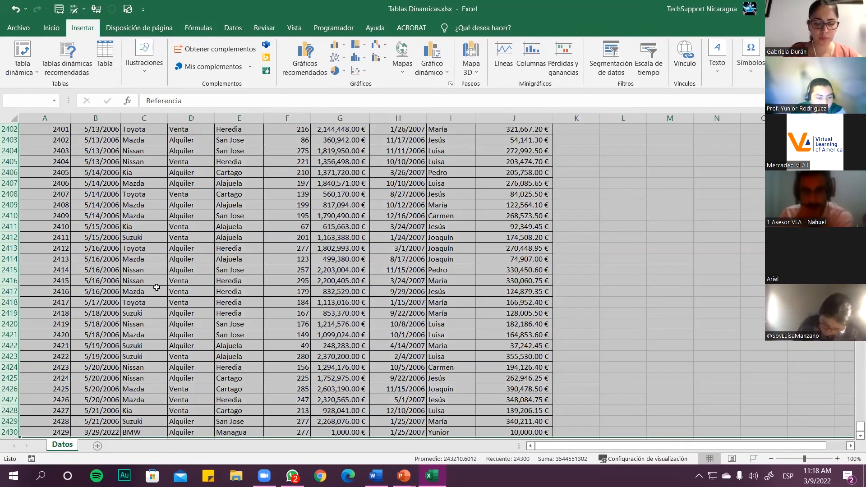
scroll(156, 292, up, 8)
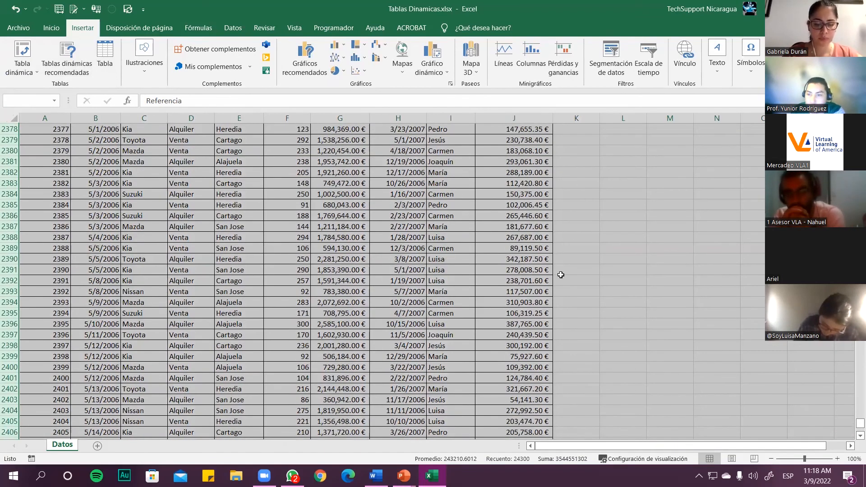
click(518, 292)
key(Home)
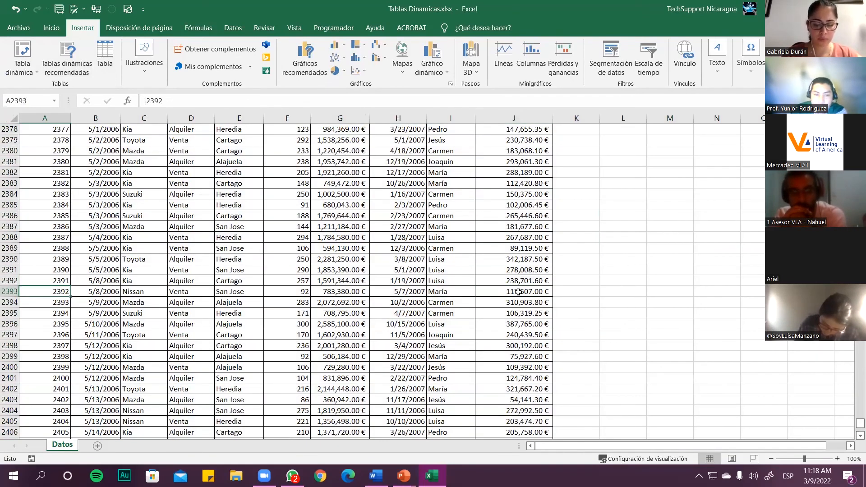
key(Page_Up)
key(Page_Up)
key(Page_Up)
key(Page_Up)
key(Page_Up)
key(Page_Up)
key(Page_Up)
key(Page_Up)
key(Page_Up)
key(Page_Up)
key(Page_Up)
key(Page_Up)
key(Page_Up)
key(Page_Up)
key(Page_Up)
key(Page_Up)
key(Page_Up)
key(Page_Up)
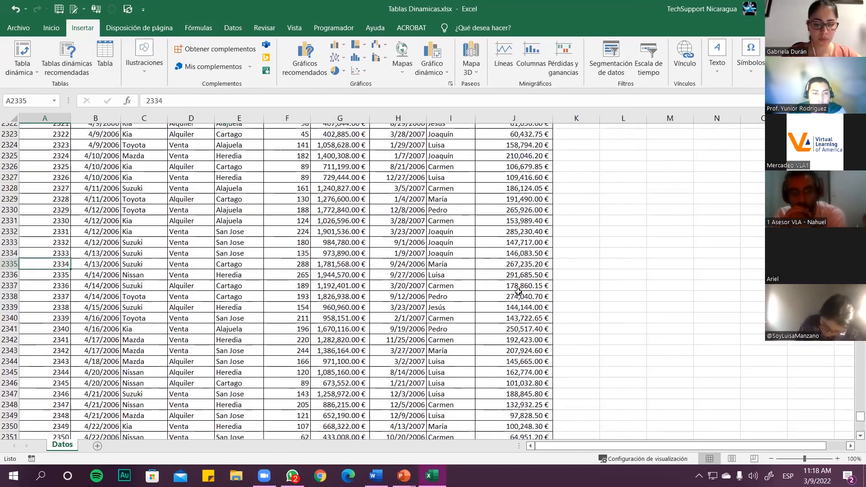
key(Page_Up)
key(Page_Up)
key(Page_Up)
key(Page_Up)
key(Page_Up)
key(Page_Up)
key(Page_Up)
key(Page_Up)
key(Page_Up)
key(Page_Up)
key(Page_Up)
key(Page_Up)
key(Page_Up)
key(Page_Up)
key(Page_Up)
key(Page_Up)
key(Page_Up)
key(Page_Up)
key(Page_Up)
key(Page_Up)
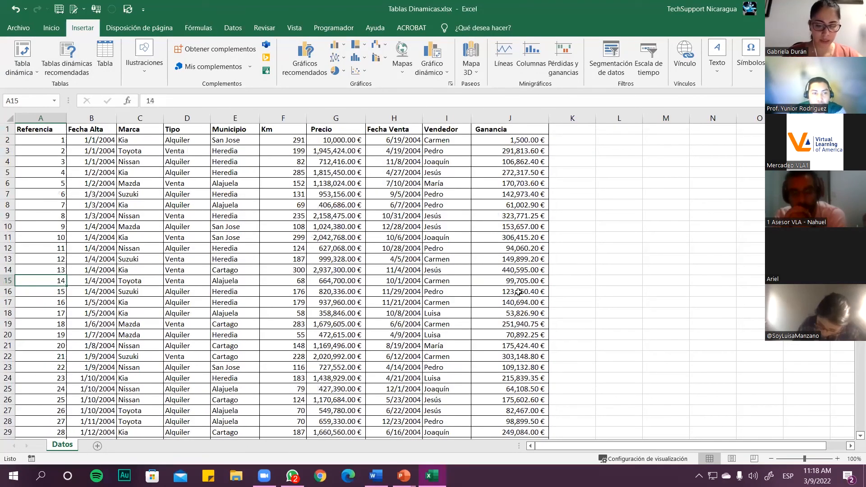
key(Up)
key(Up)
key(Right)
key(Right)
key(Right)
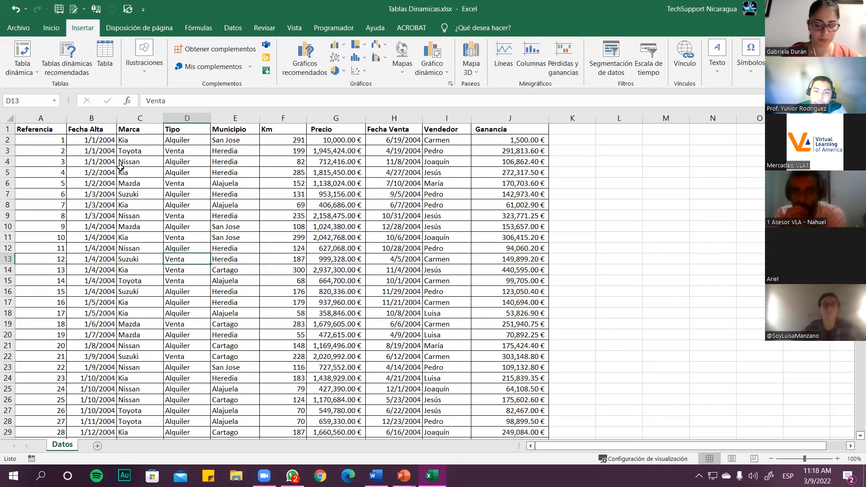
Step: Convert the whole data range A1:J2430 into a table, with the first row used as headers
drag(36, 131, 138, 181)
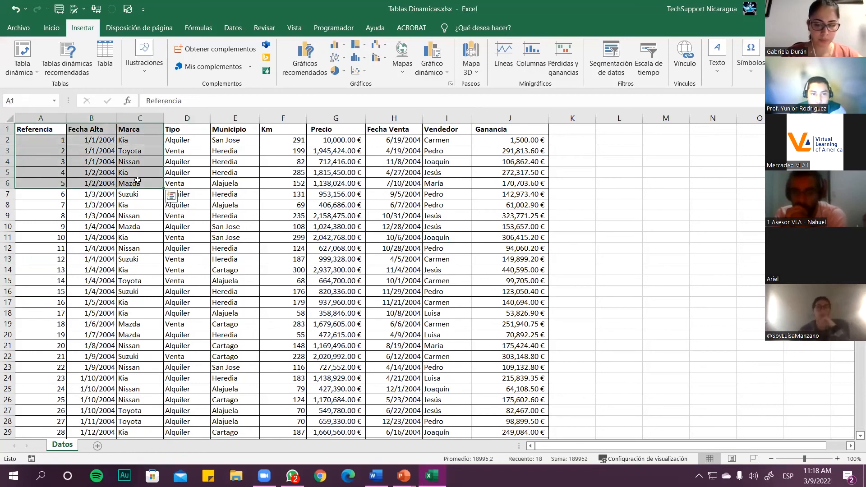
key(ctrl+shift+Right)
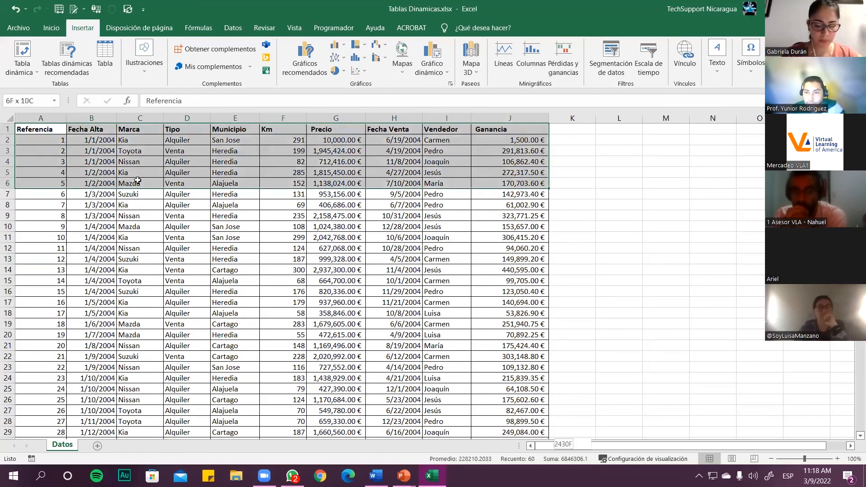
key(ctrl+shift+Down)
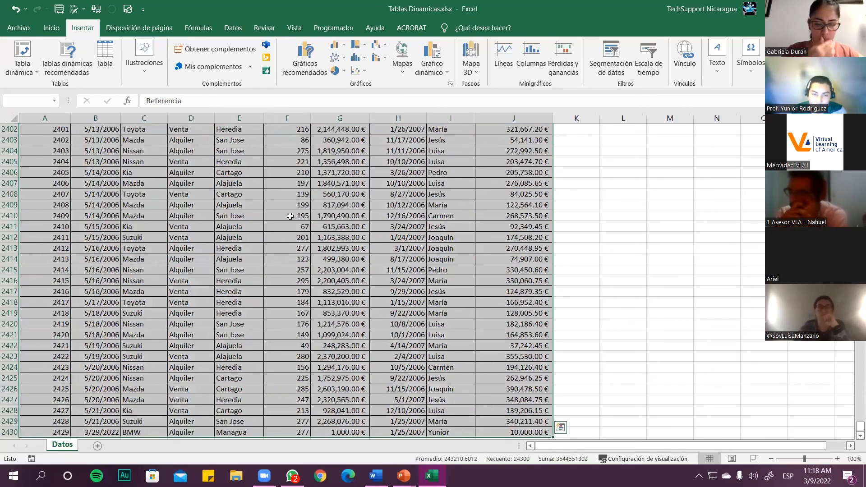
scroll(304, 238, down, 3)
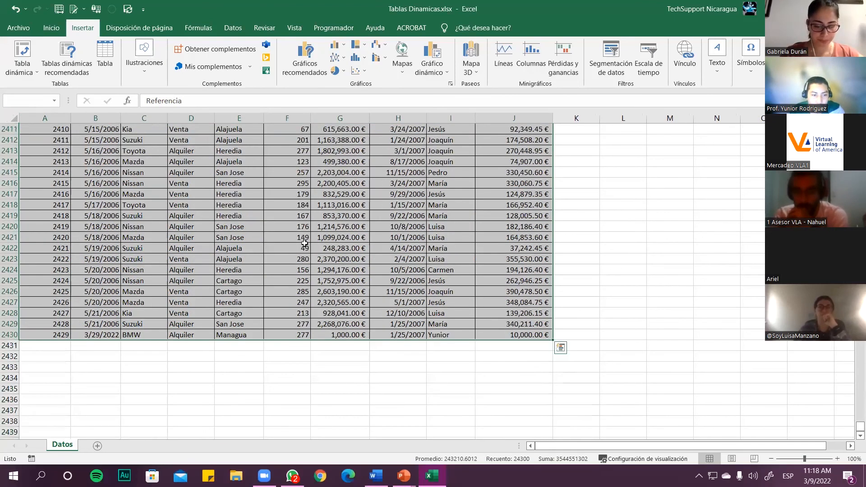
scroll(304, 243, up, 7)
scroll(303, 243, up, 15)
drag(852, 412, 859, 127)
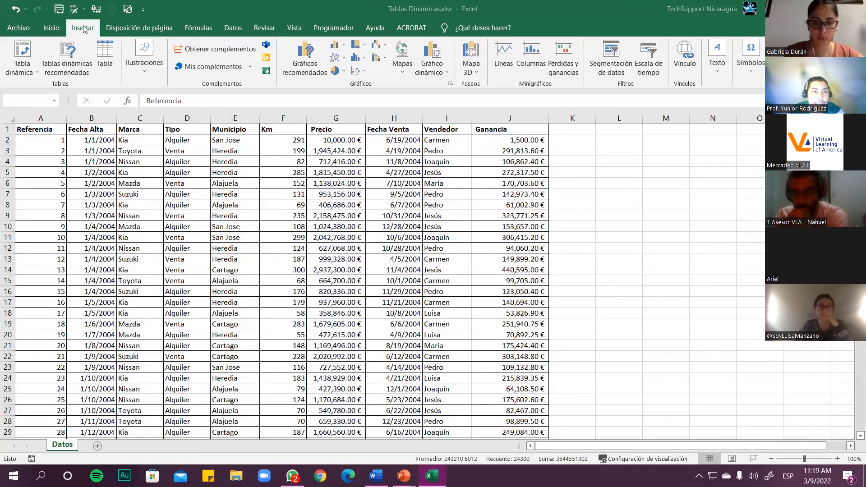
click(106, 53)
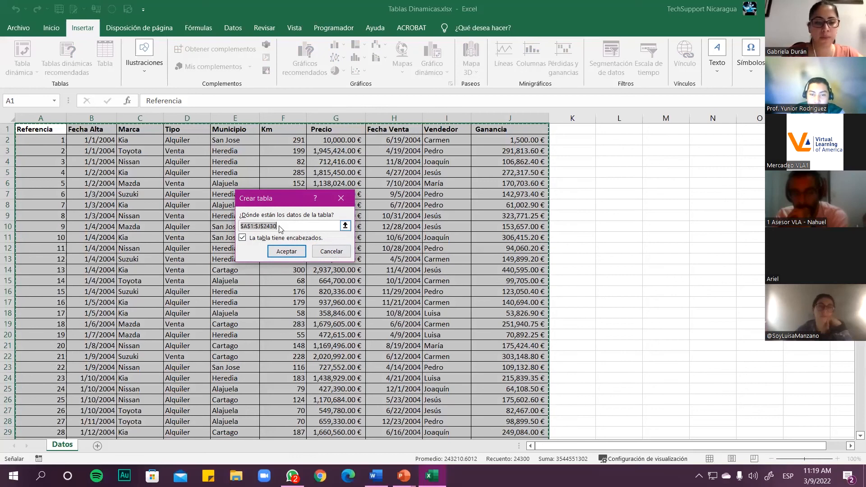
drag(280, 202, 609, 190)
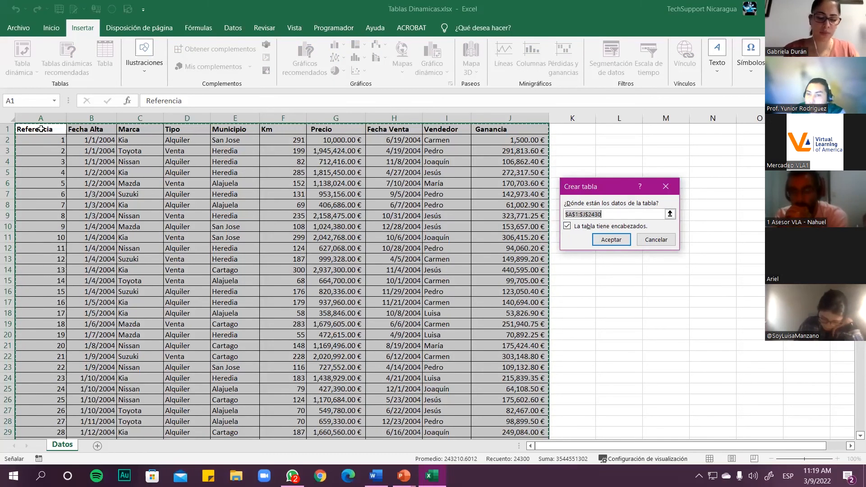
click(567, 226)
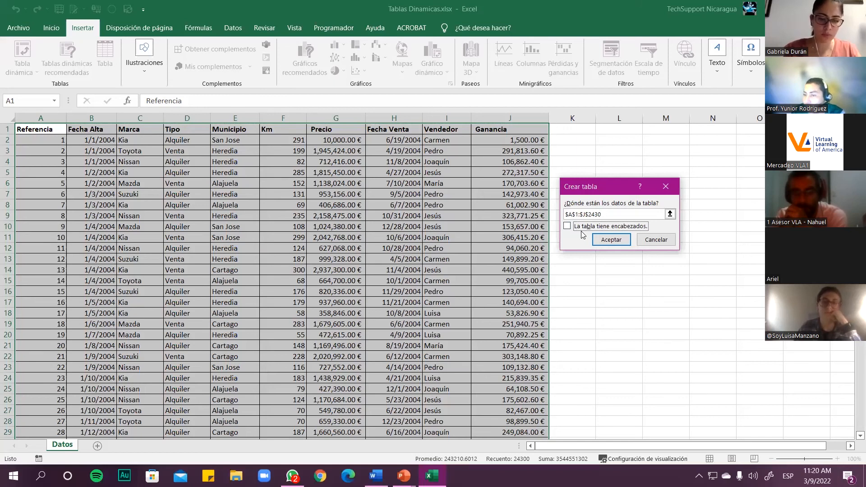
click(568, 227)
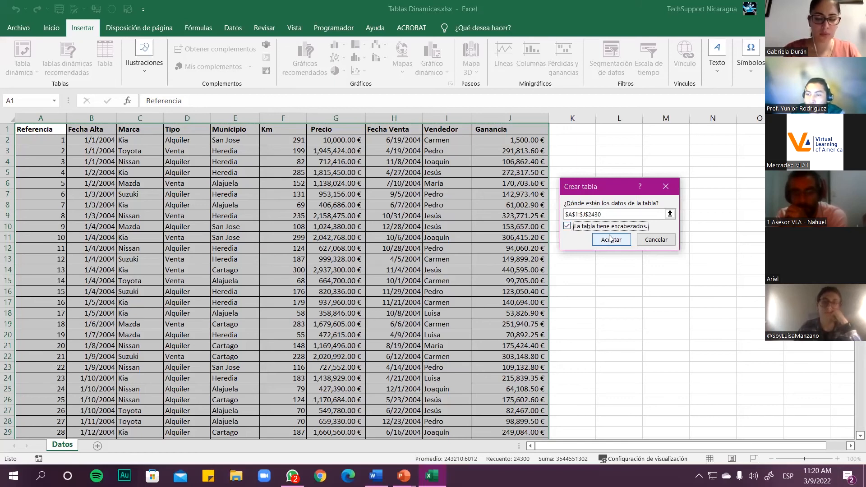
click(611, 240)
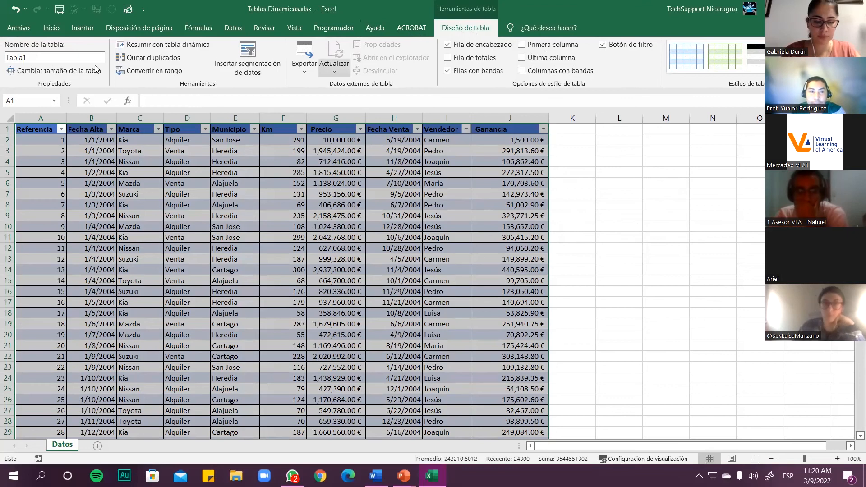
Step: Examine the new table's name field, its records and its header row from Referencia to Ganancia
click(35, 60)
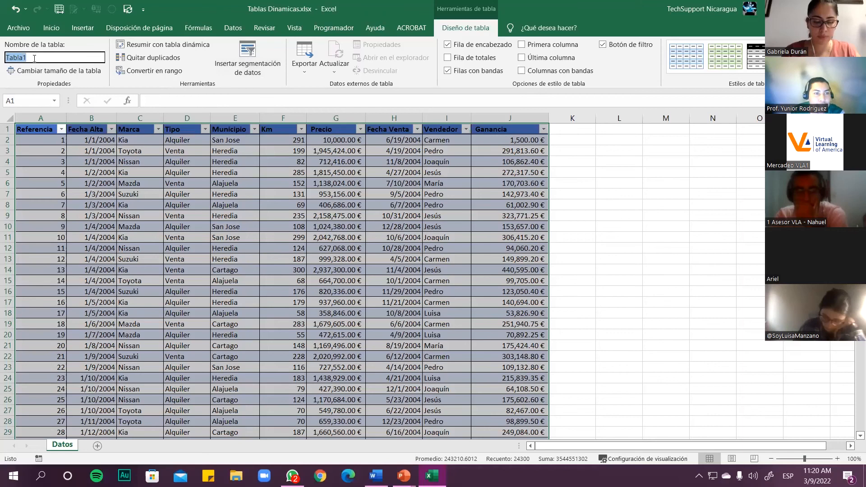
click(605, 172)
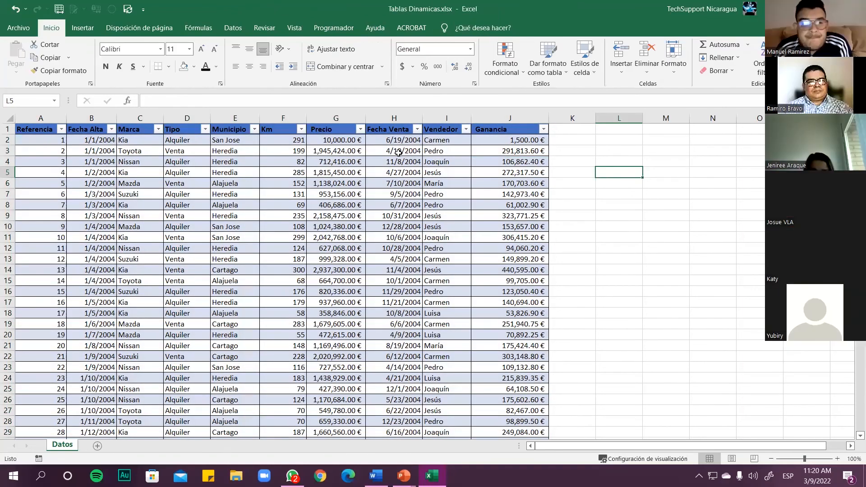
click(413, 216)
click(573, 226)
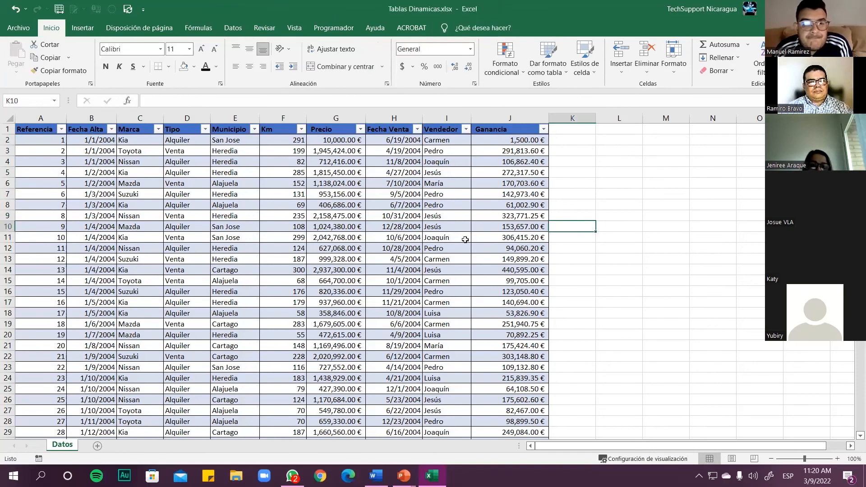
click(311, 229)
click(29, 131)
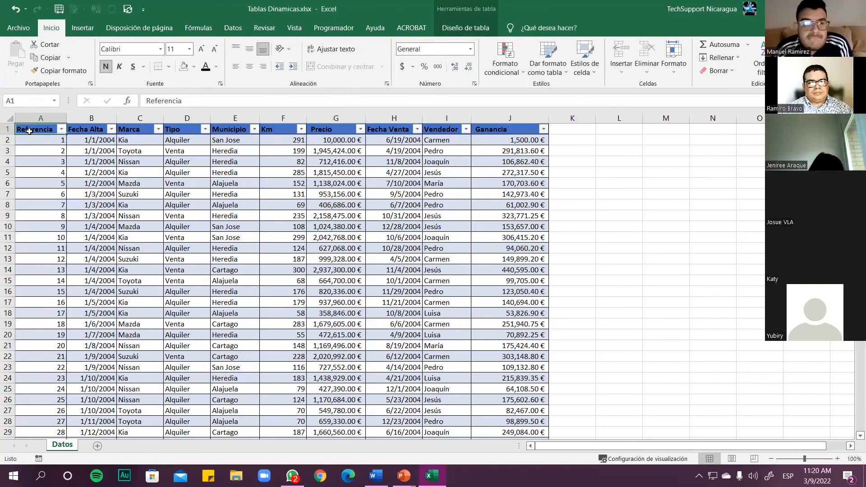
key(ctrl+shift+Right)
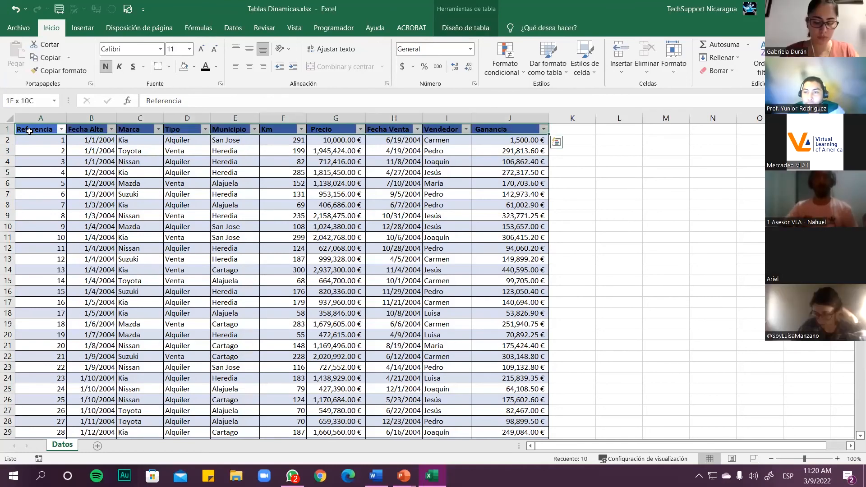
click(479, 174)
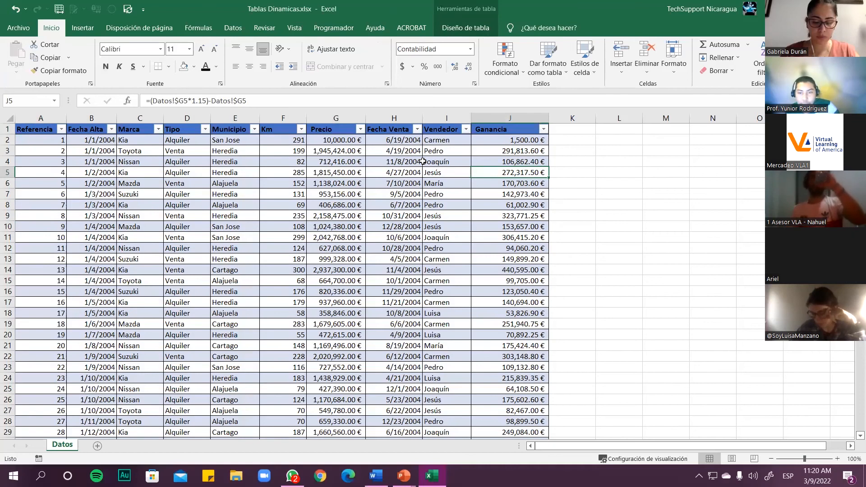
Step: Undo the table conversion so the records on the Datos sheet are a plain data range again
key(ctrl+z)
click(447, 238)
click(373, 213)
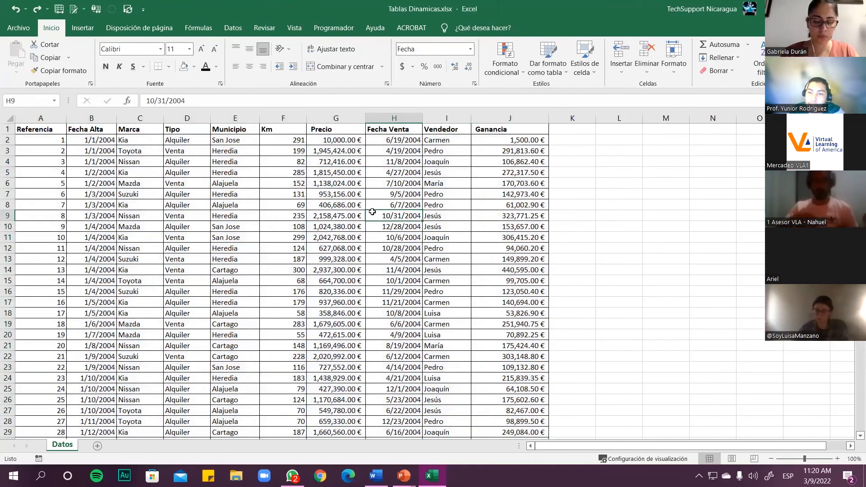
click(582, 233)
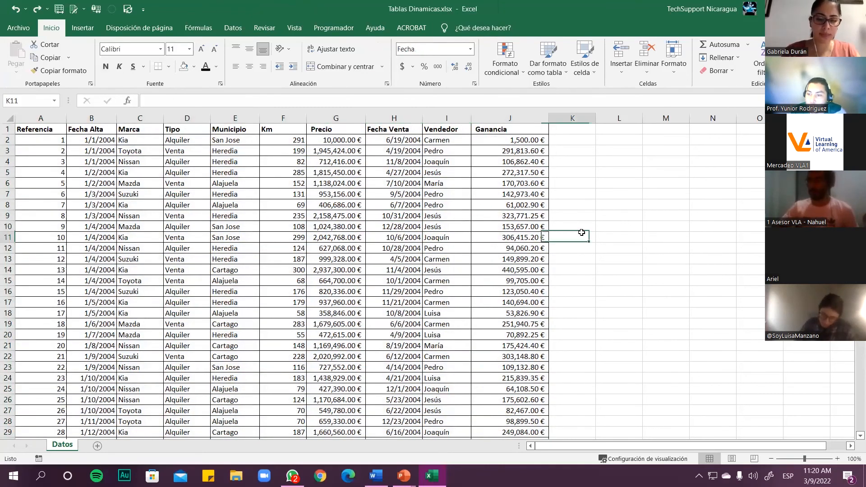
click(625, 234)
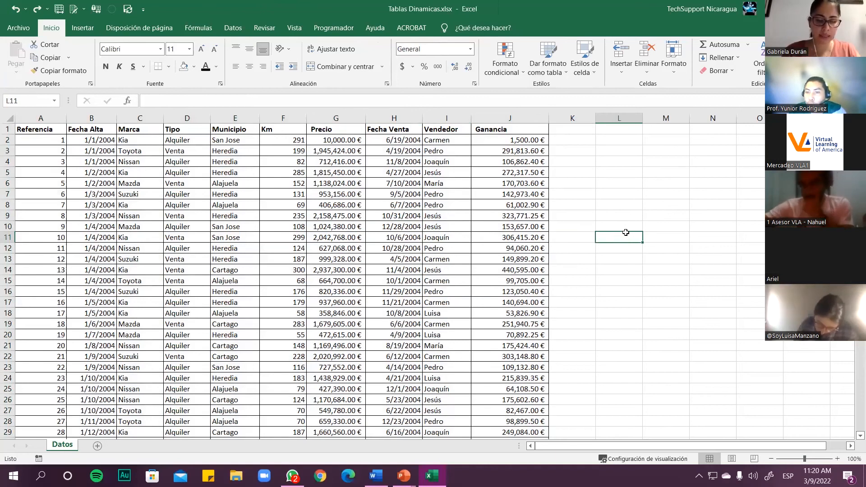
Step: Check which range the table creation proposes from different single cells inside the data, cancelling it each time
click(170, 225)
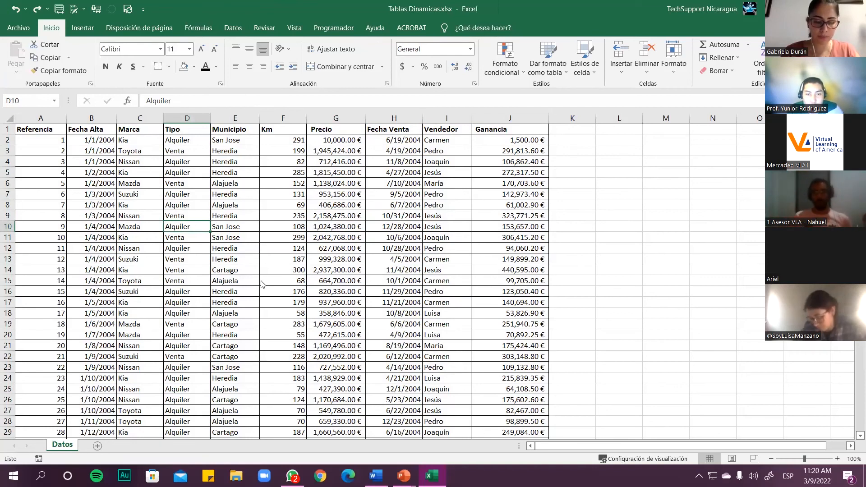
key(ctrl+t)
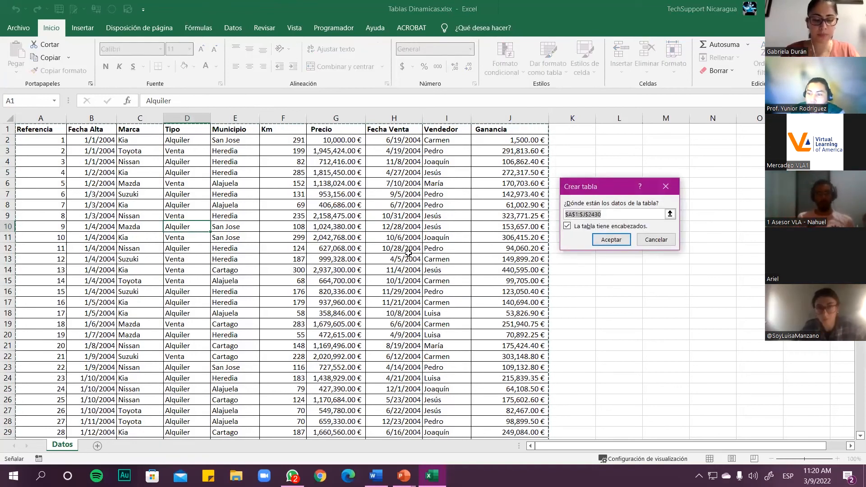
click(650, 240)
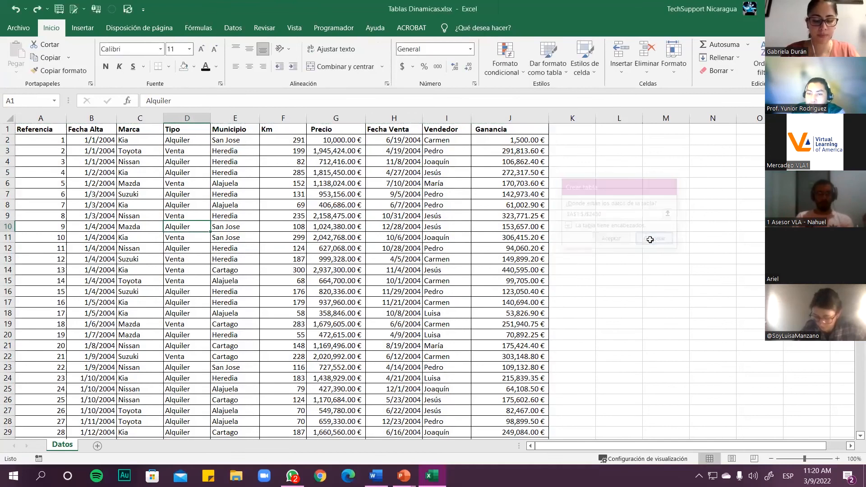
click(439, 259)
click(324, 250)
click(251, 294)
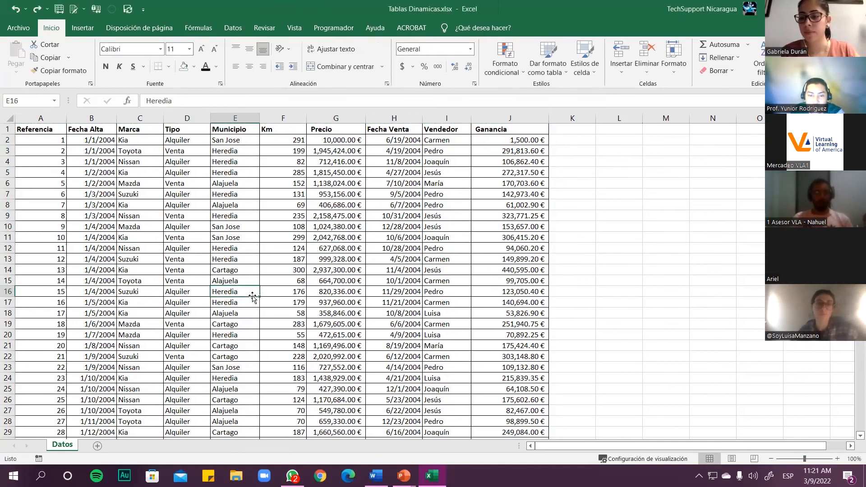
click(308, 311)
click(227, 328)
click(233, 279)
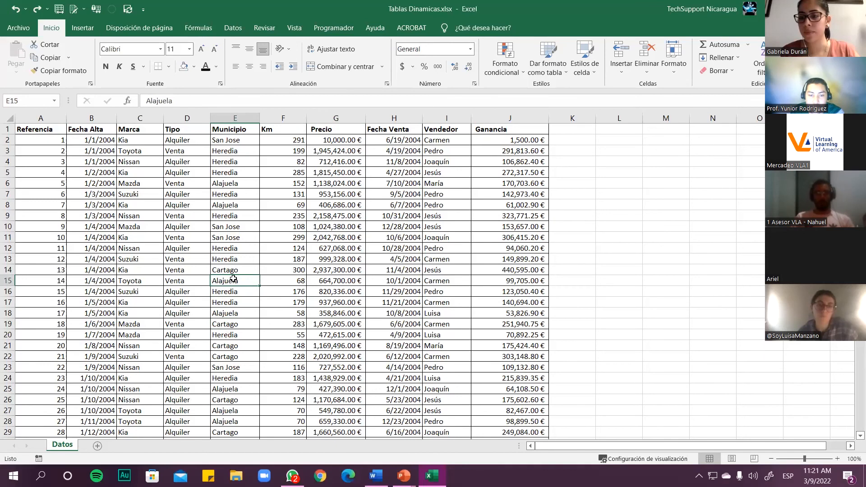
click(391, 242)
click(282, 246)
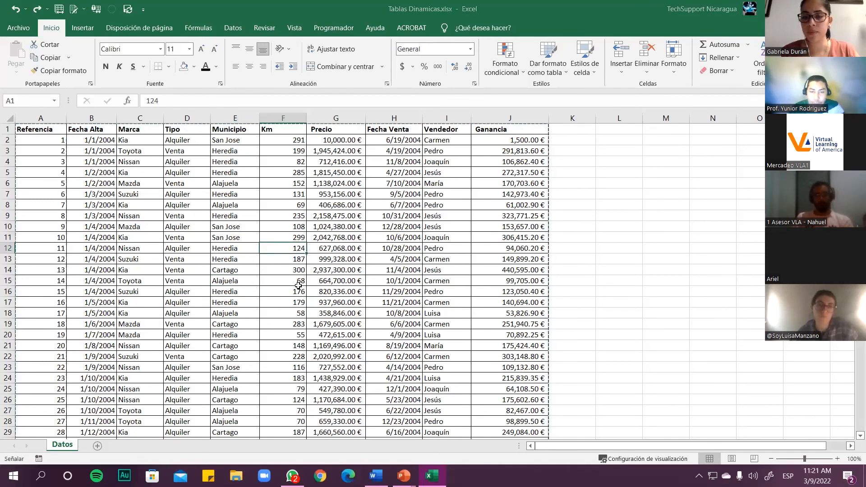
key(ctrl+t)
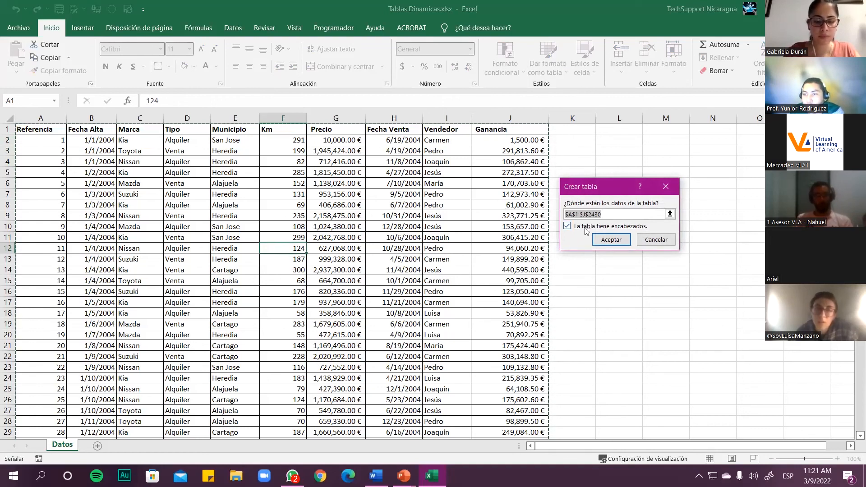
click(656, 239)
click(668, 239)
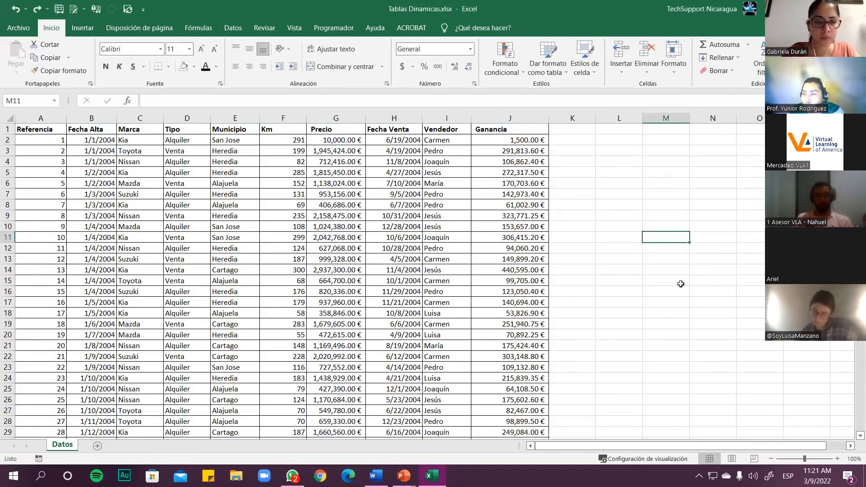
Step: Check which range the table creation proposes from the empty cell M11 outside the data, and cancel it
key(ctrl+t)
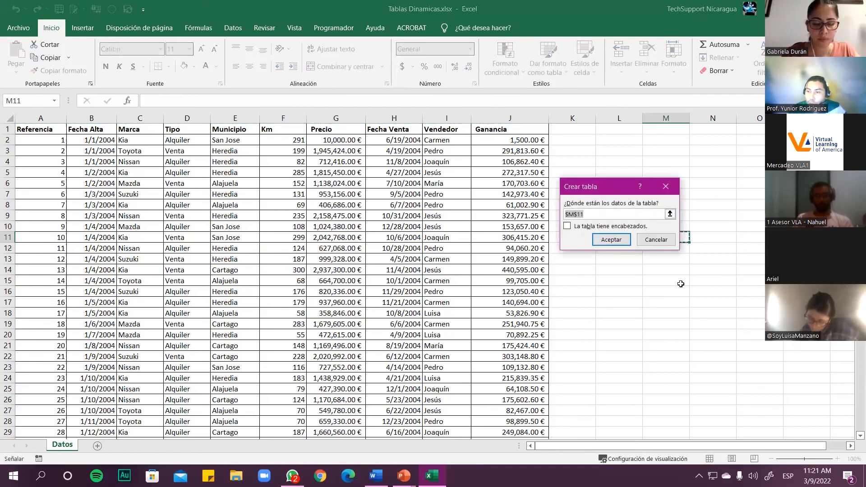
drag(619, 183, 730, 290)
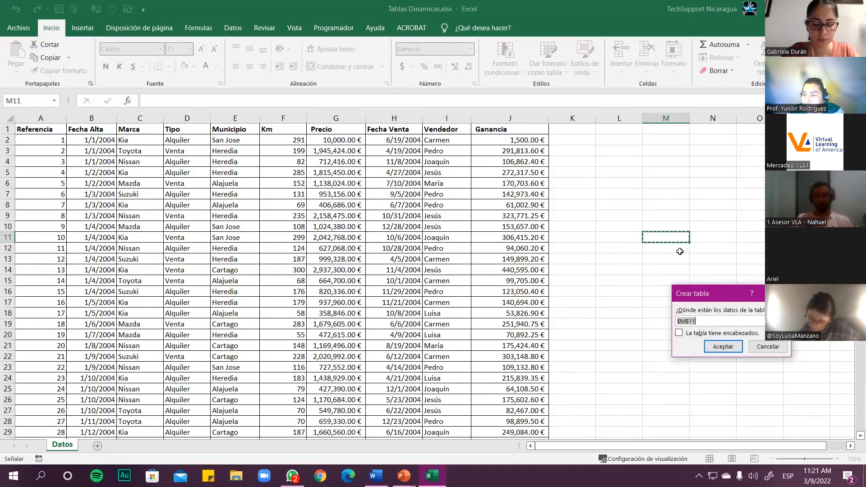
click(758, 347)
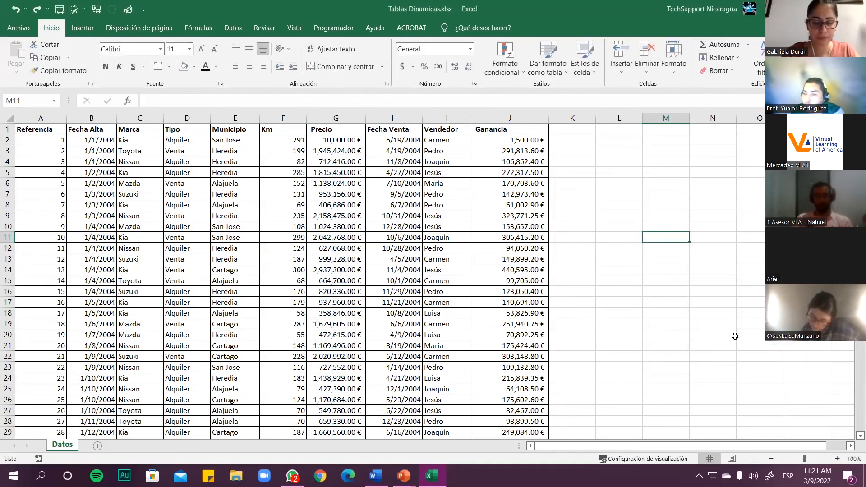
Step: Convert the data range A1:J2430 into a table with headers, starting from a single cell inside the data
click(194, 247)
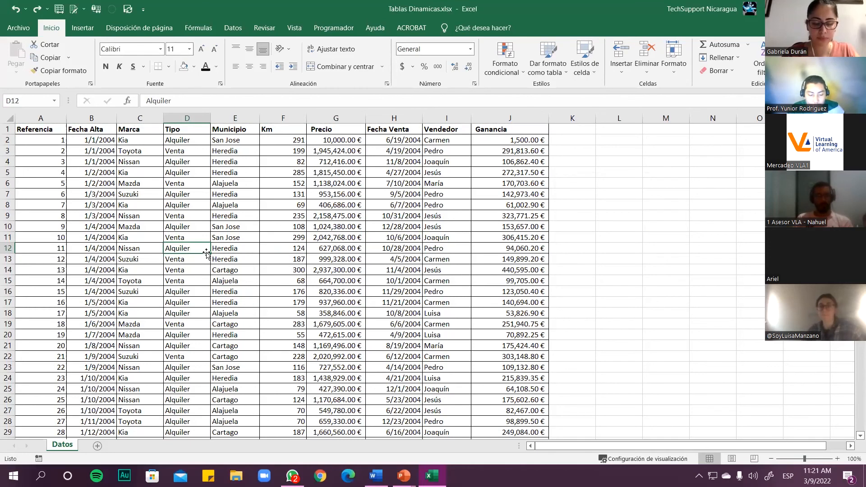
key(ctrl+t)
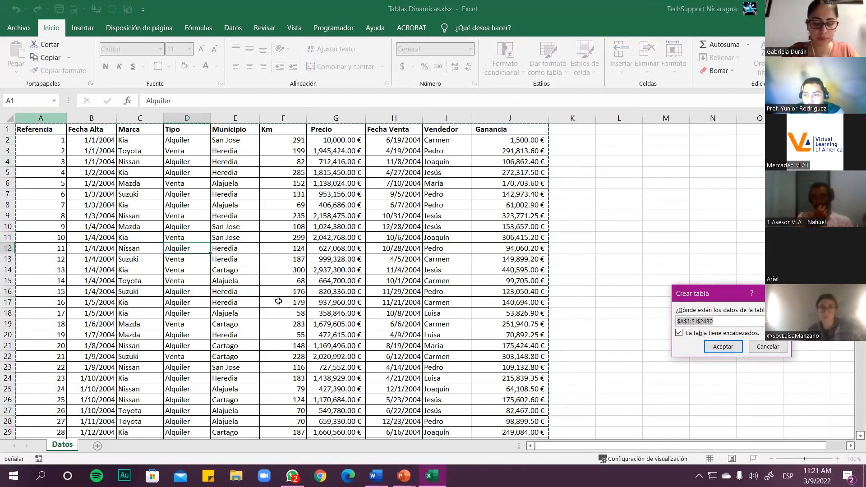
scroll(278, 301, down, 12)
scroll(278, 301, up, 12)
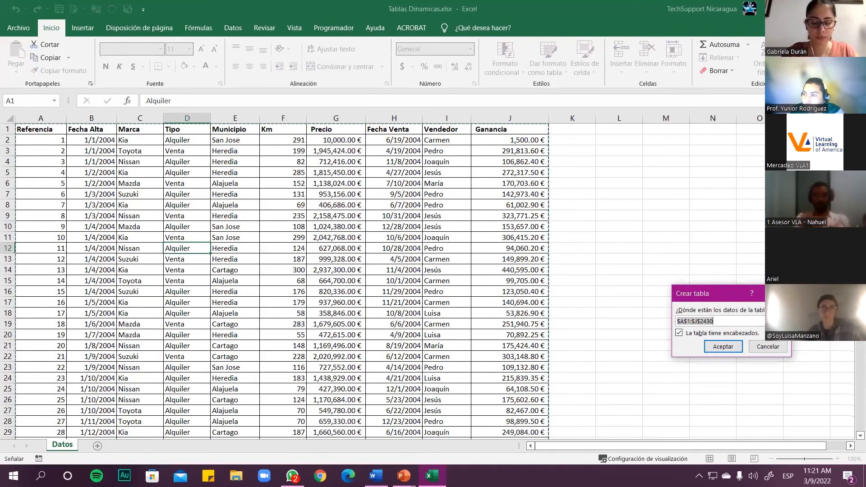
drag(851, 386, 860, 131)
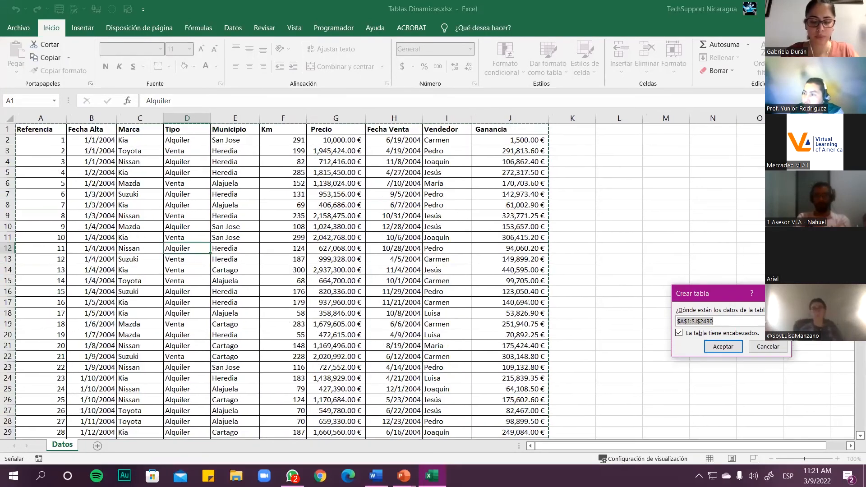
click(723, 346)
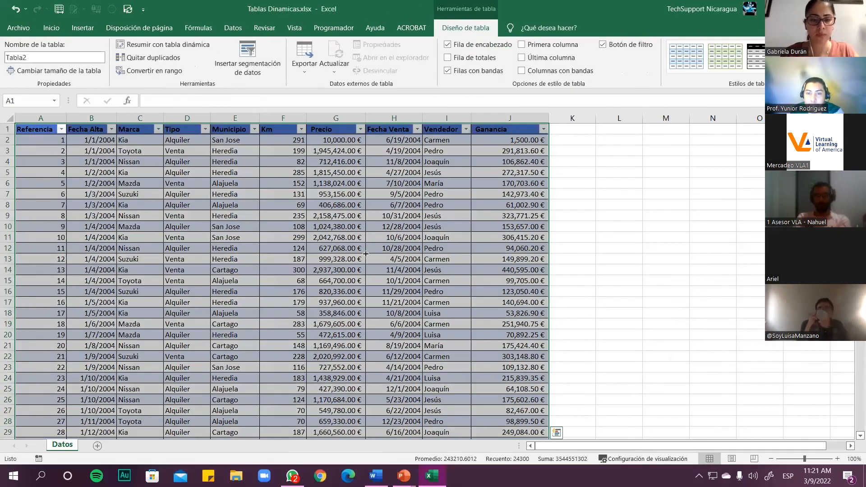
Step: Look over the formatted records and undo the second table conversion
click(365, 252)
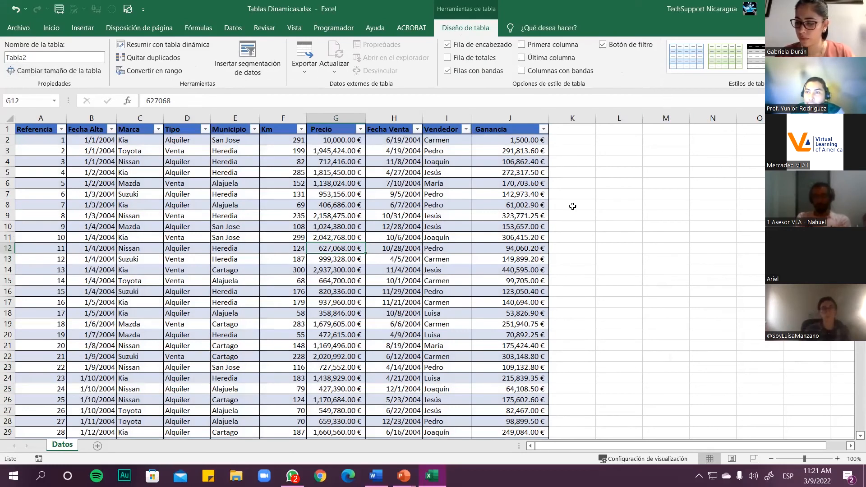
click(481, 227)
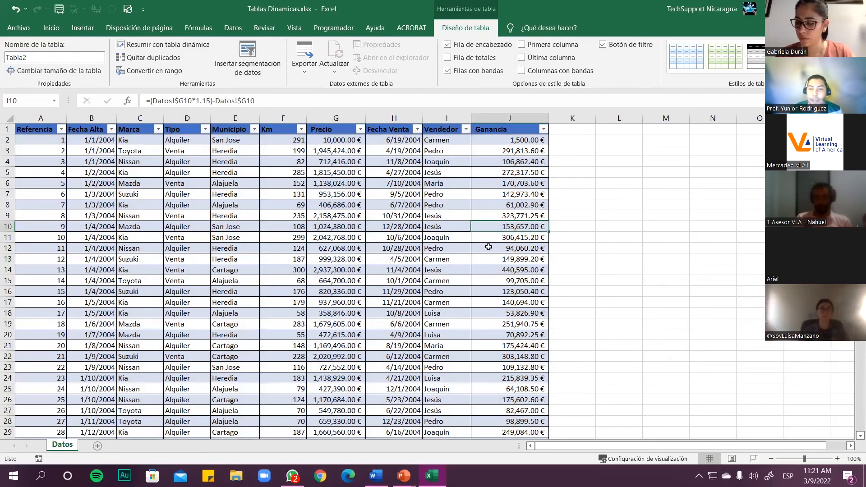
click(399, 236)
key(ctrl+z)
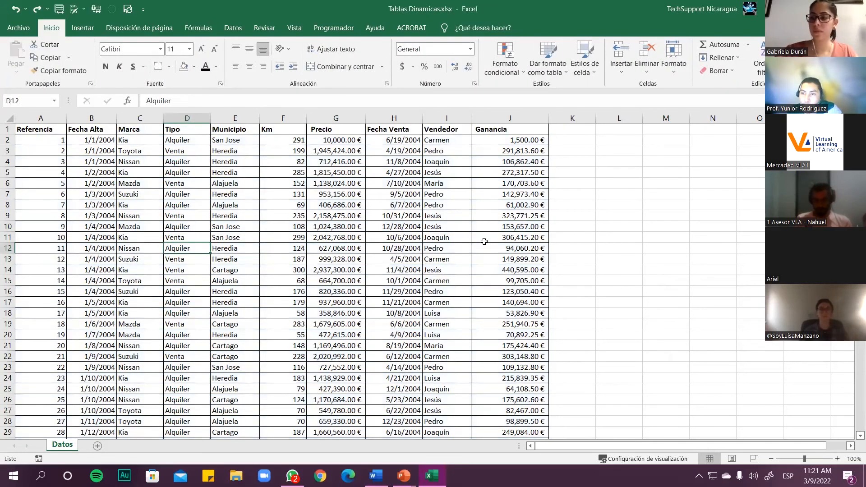
Step: Add the column header Estatus in K1, next to Ganancia
click(560, 134)
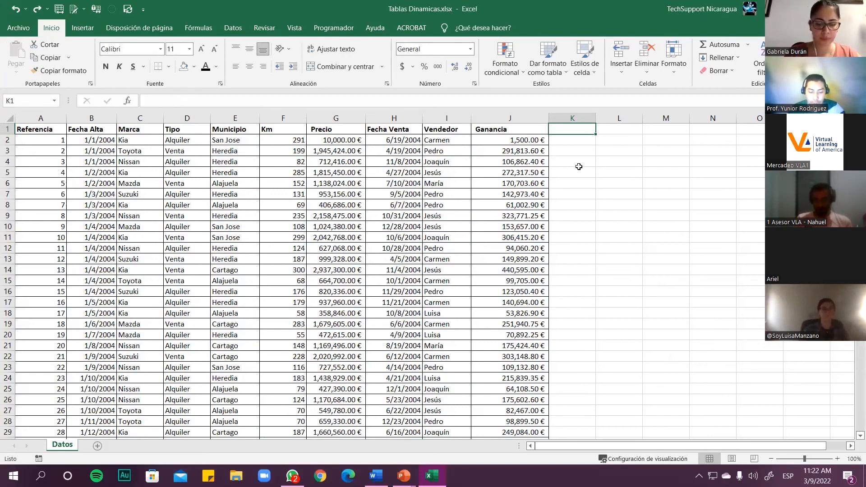
text(Estatus)
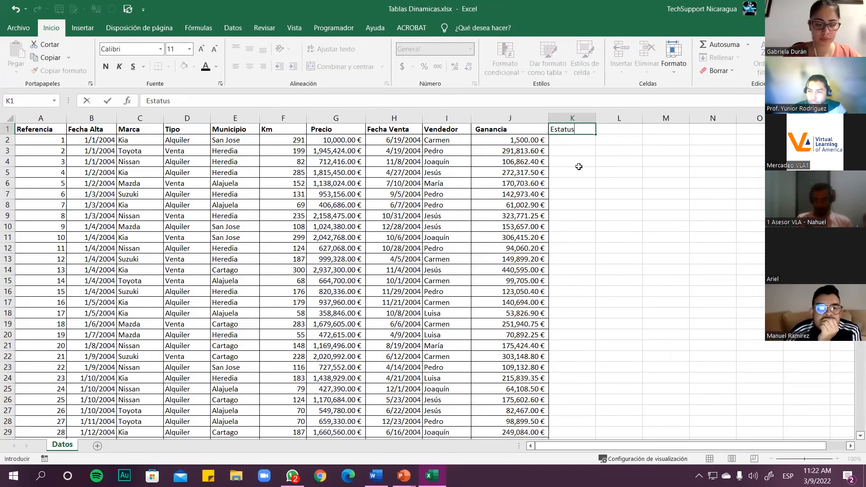
key(Return)
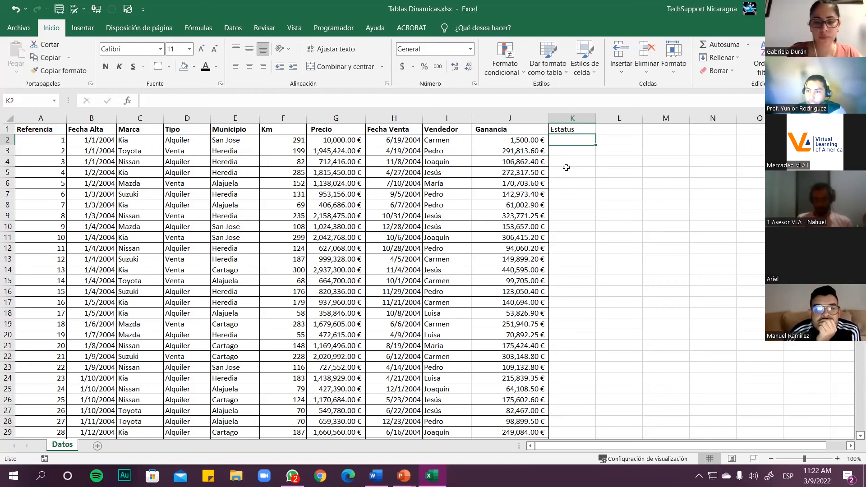
Step: Enter the formula =SI(D2="Alquier",1,0) in K2 under the Estatus header
text(=SI()
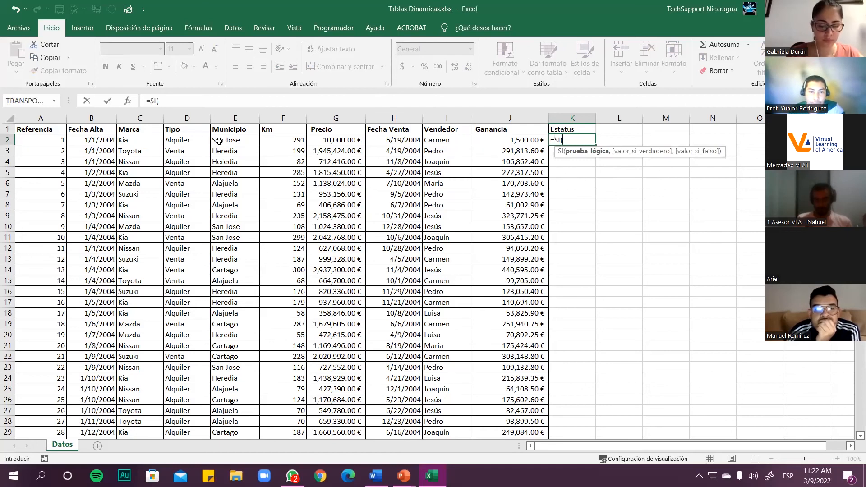
click(183, 137)
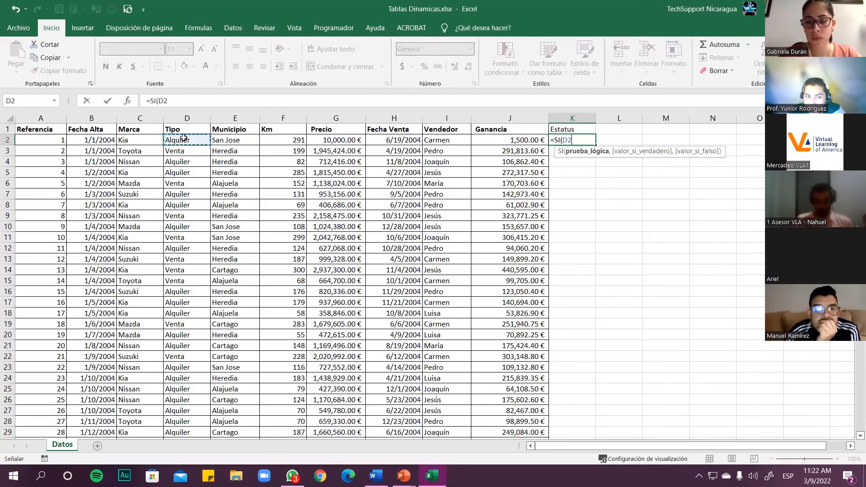
text(=)
text(Alqui)
key(BackSpace)
key(BackSpace)
key(BackSpace)
key(BackSpace)
key(BackSpace)
text(")
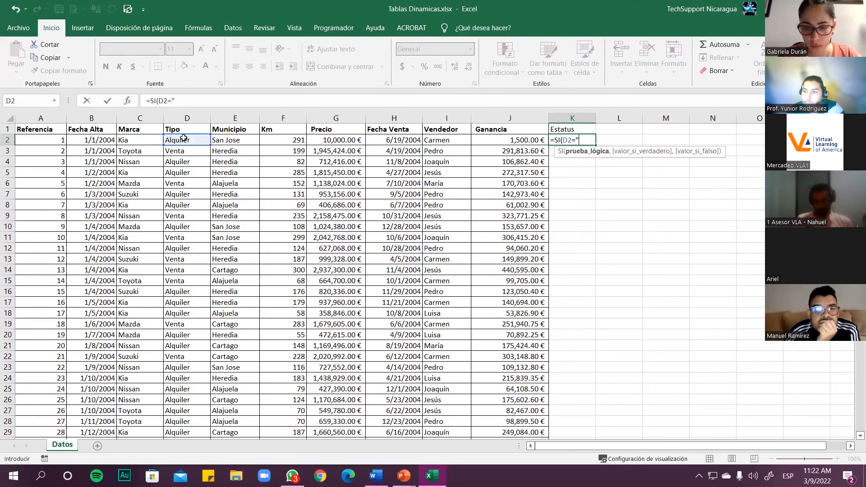
text(A)
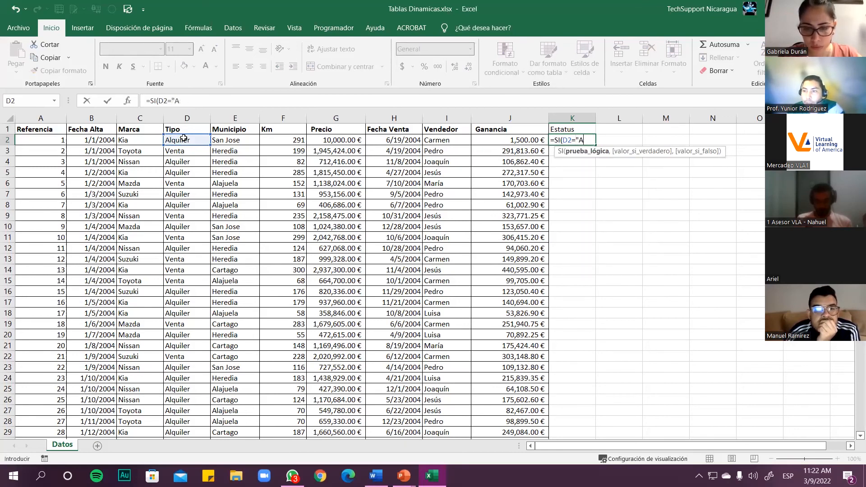
text(lqui)
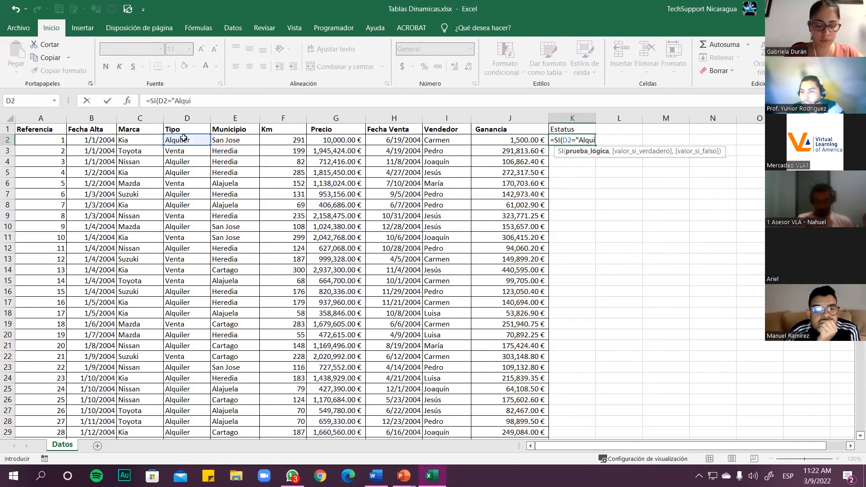
text(qui",)
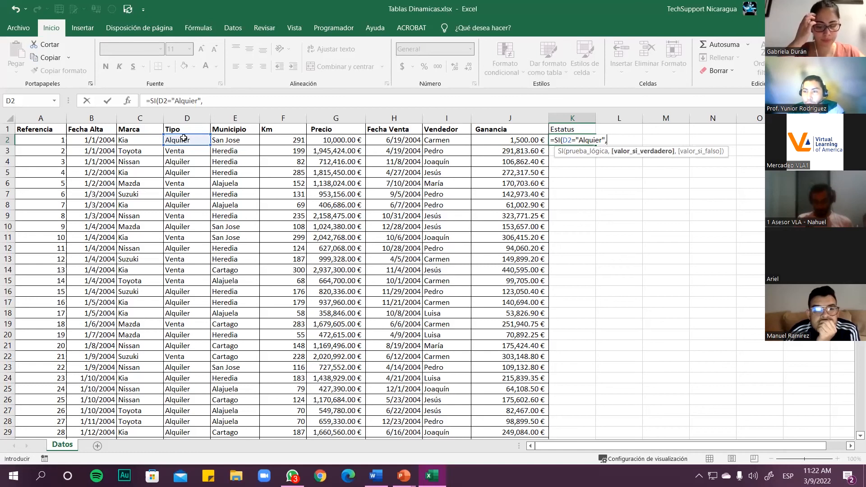
text(1,0)
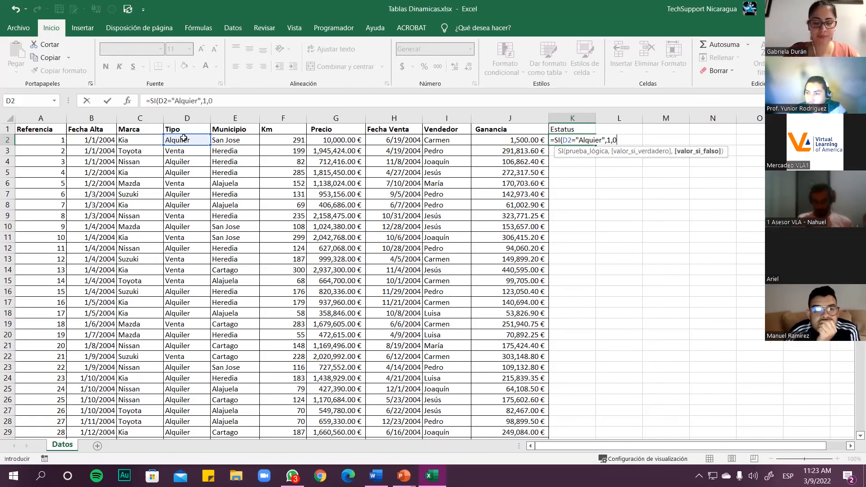
text())
key(ctrl+Return)
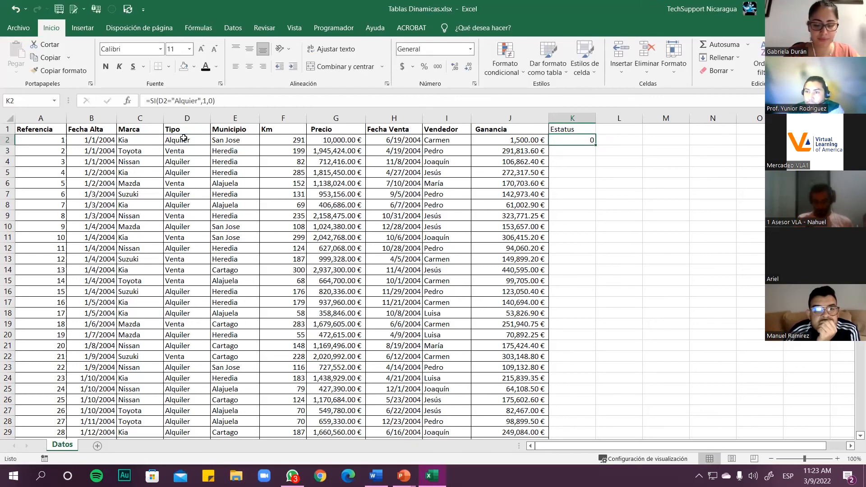
Step: Correct the comparison text in K2's formula to "Alquiler"
double_click(577, 141)
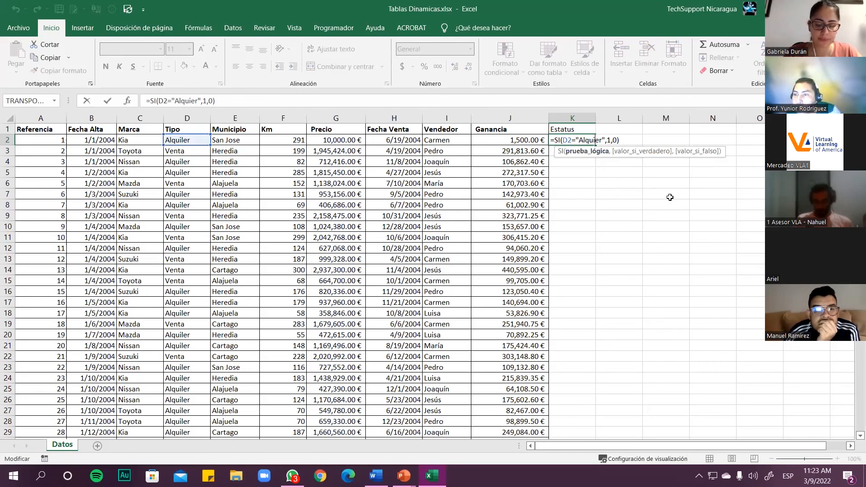
text(l)
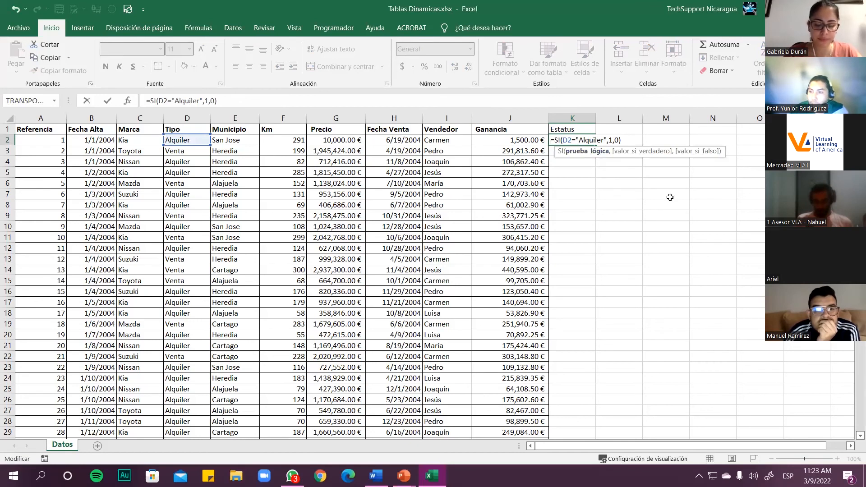
key(ctrl+Return)
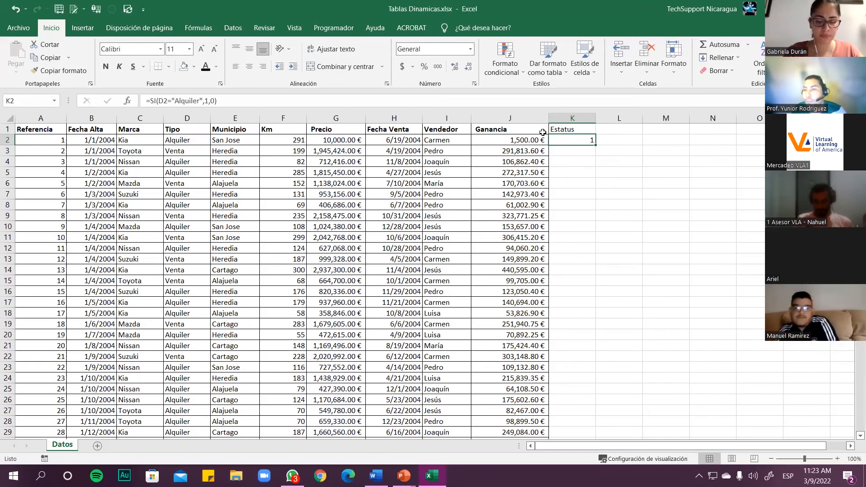
click(622, 203)
Step: Copy the formatting of the Ganancia header in J1 onto the Estatus header in K1
click(568, 129)
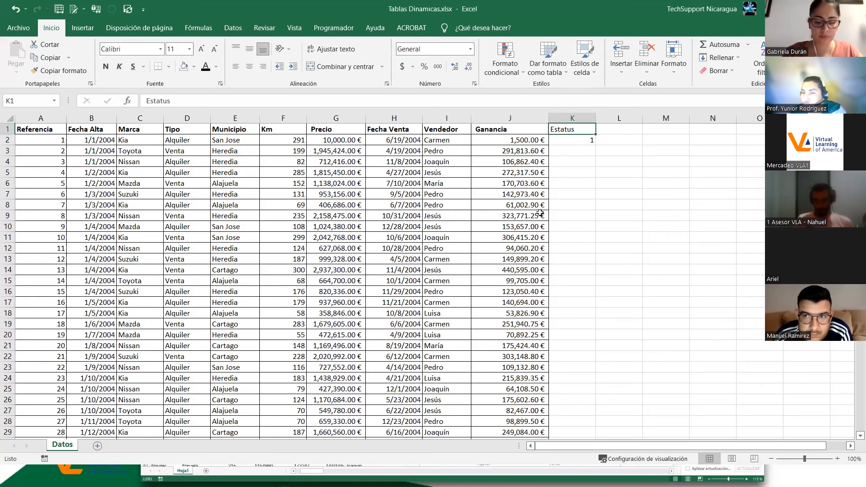
click(576, 144)
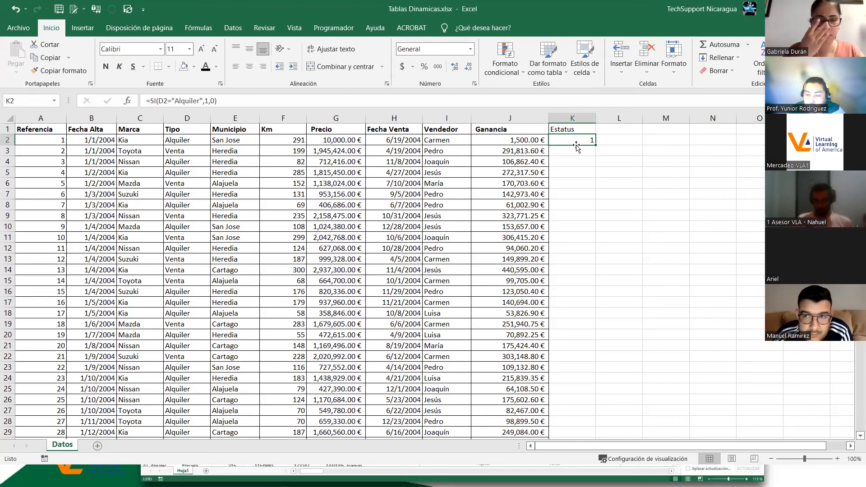
key(Left)
key(Left)
key(Right)
key(Up)
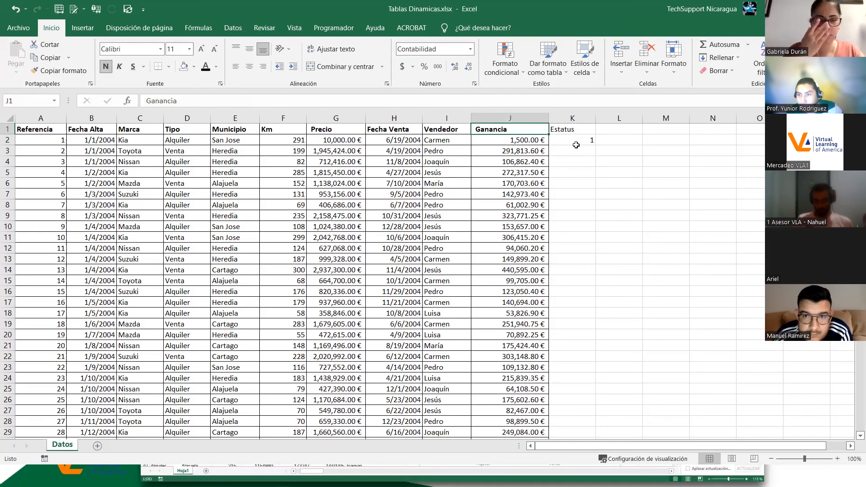
click(570, 132)
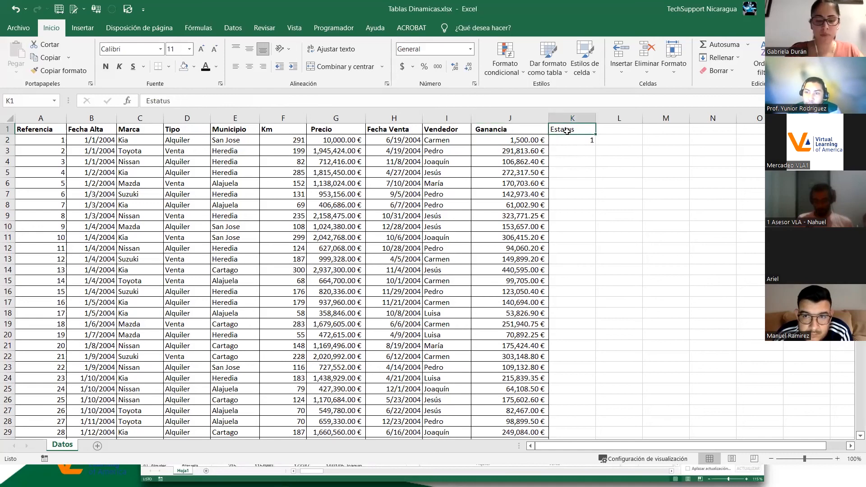
click(517, 131)
click(82, 72)
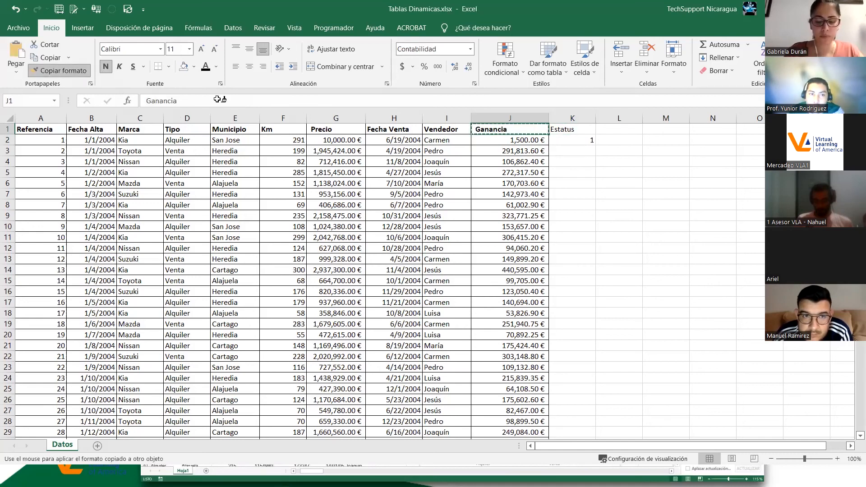
click(569, 130)
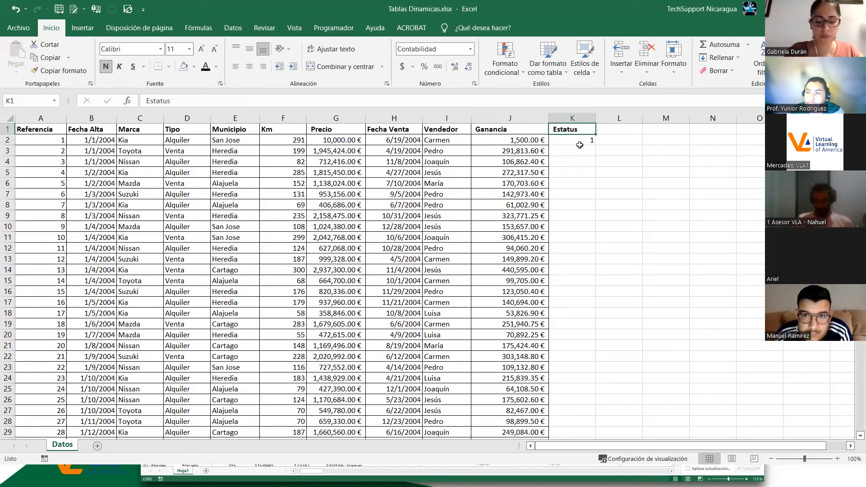
Step: Copy the cell formatting of J2 onto the first Estatus cells, K2:K4
click(579, 143)
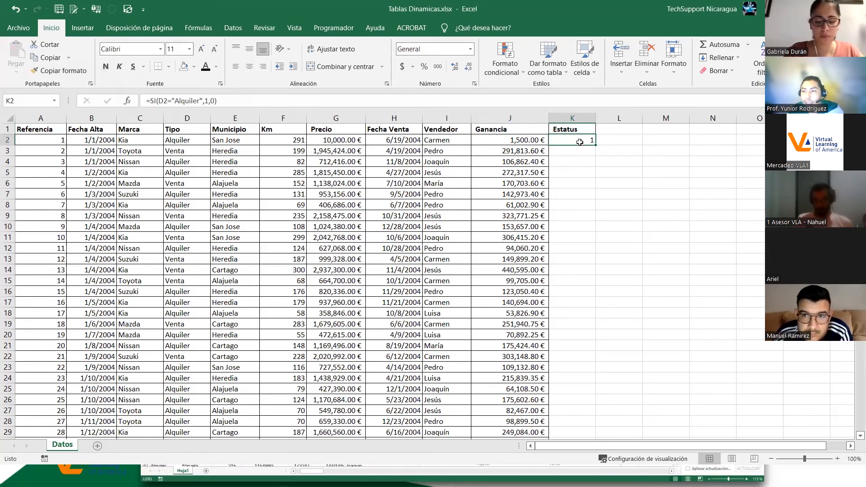
key(Left)
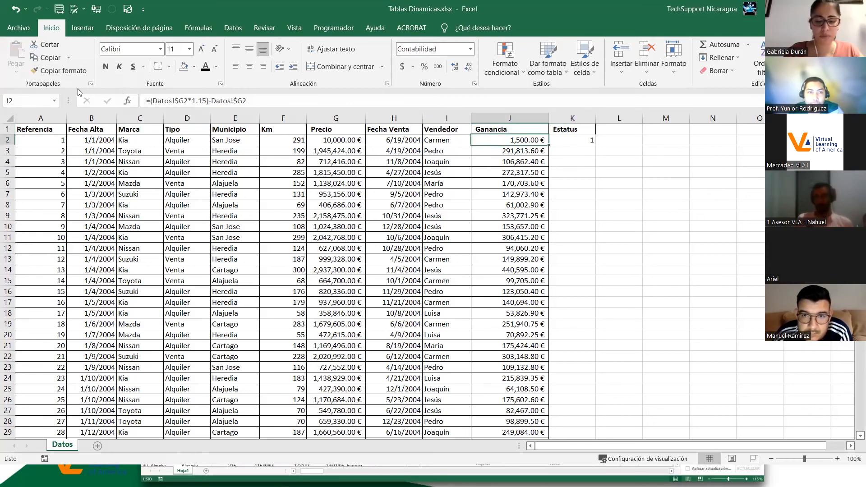
click(63, 71)
drag(566, 141, 565, 164)
key(ctrl+shift+Down)
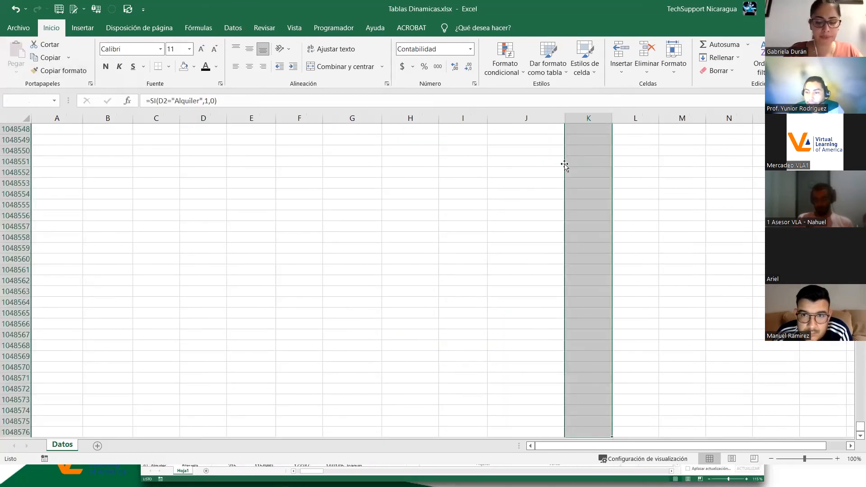
key(ctrl+shift+Up)
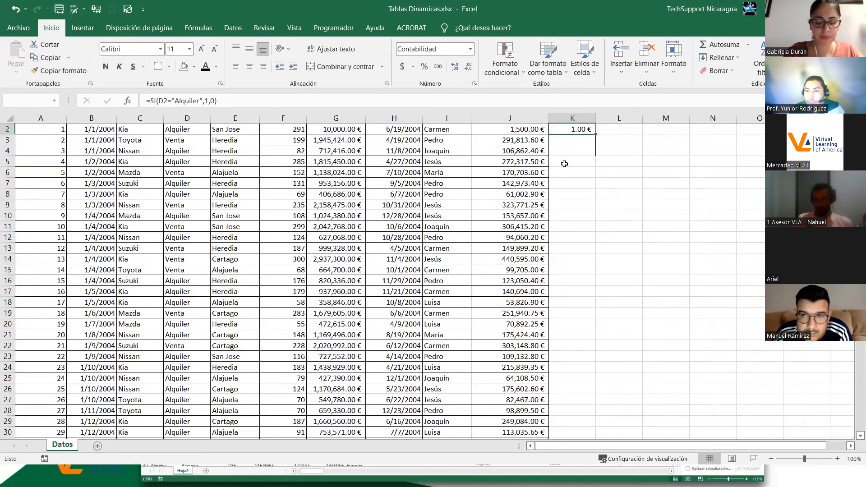
key(ctrl+shift+Down)
scroll(579, 185, up, 20)
scroll(581, 200, up, 7)
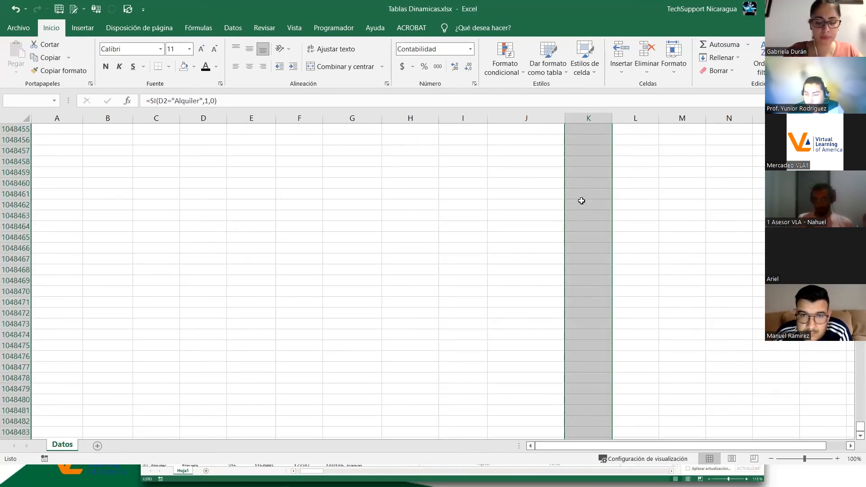
Step: Apply all borders to the Estatus column from K1 down to the last data row, K2430
key(Left)
key(shift+Down)
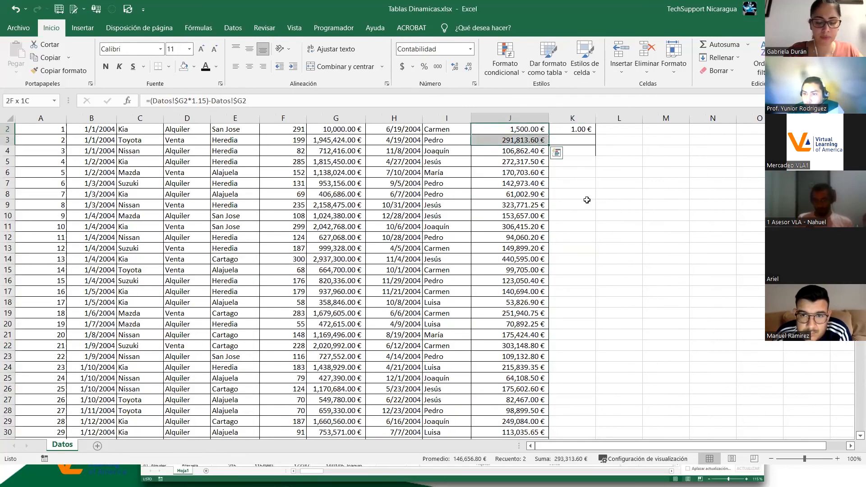
key(ctrl+Down)
key(Down)
key(Right)
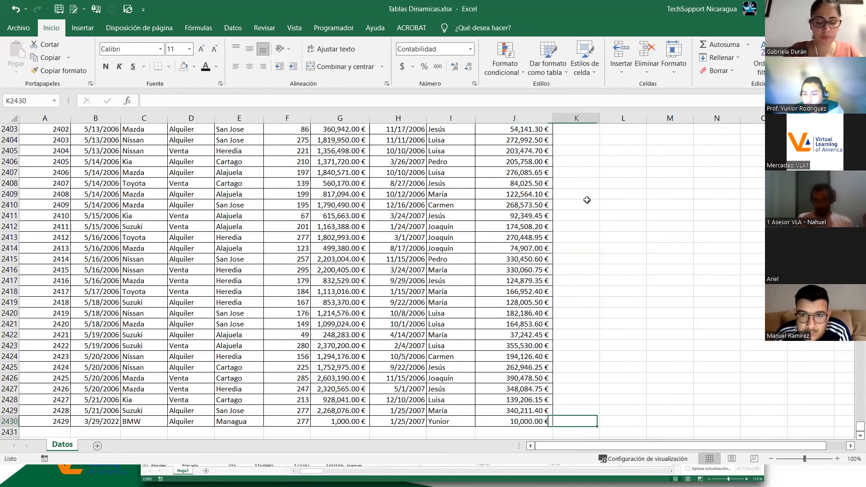
key(ctrl+shift+Up)
scroll(586, 199, up, 1)
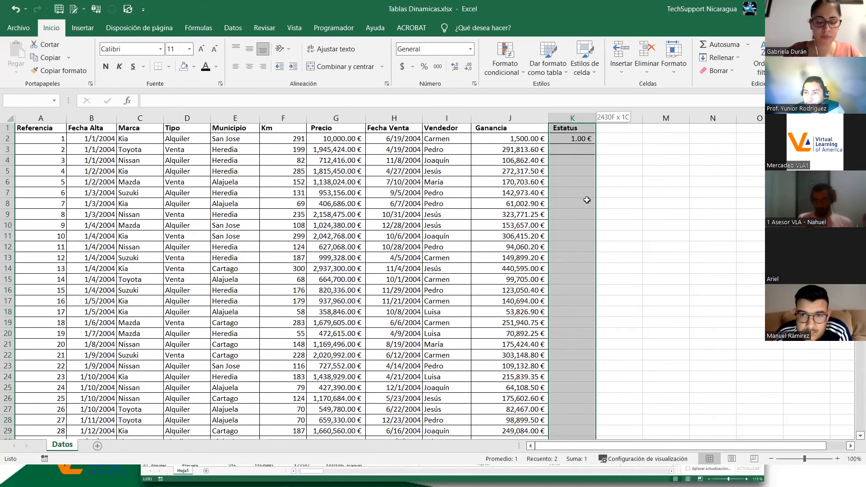
click(169, 66)
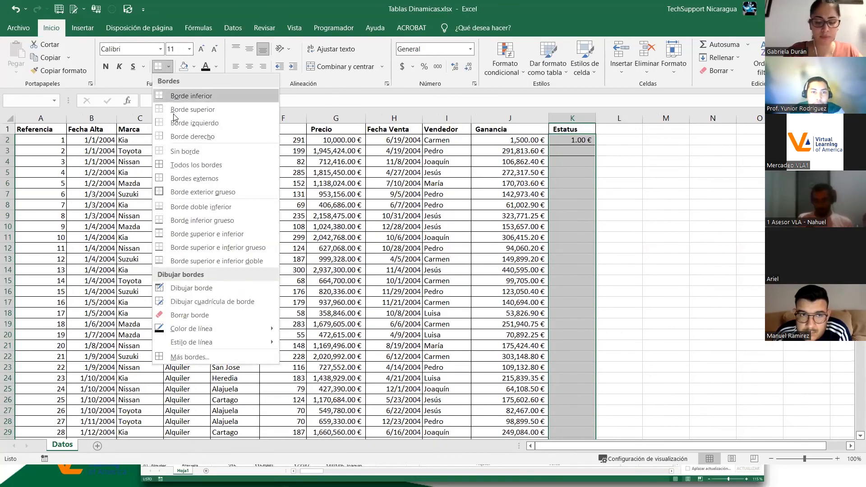
click(197, 177)
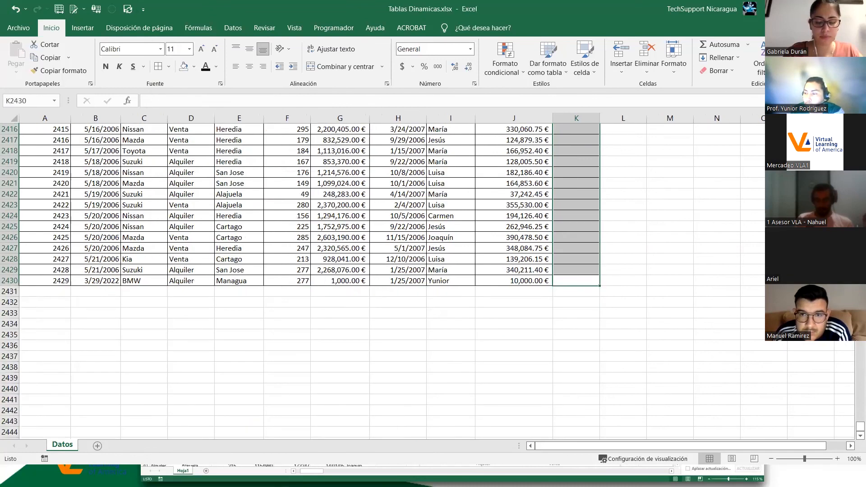
Step: Set K2's number format to General and centre its value horizontally
drag(860, 426, 852, 358)
drag(860, 426, 755, 167)
click(581, 142)
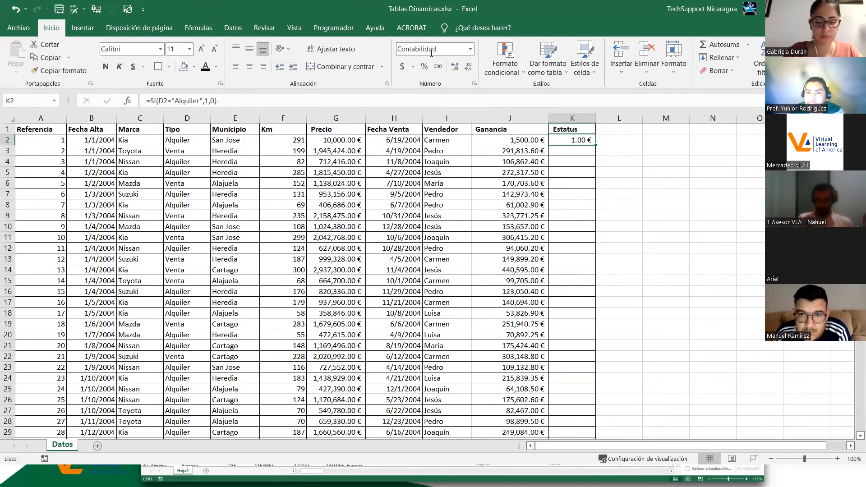
click(470, 49)
click(460, 76)
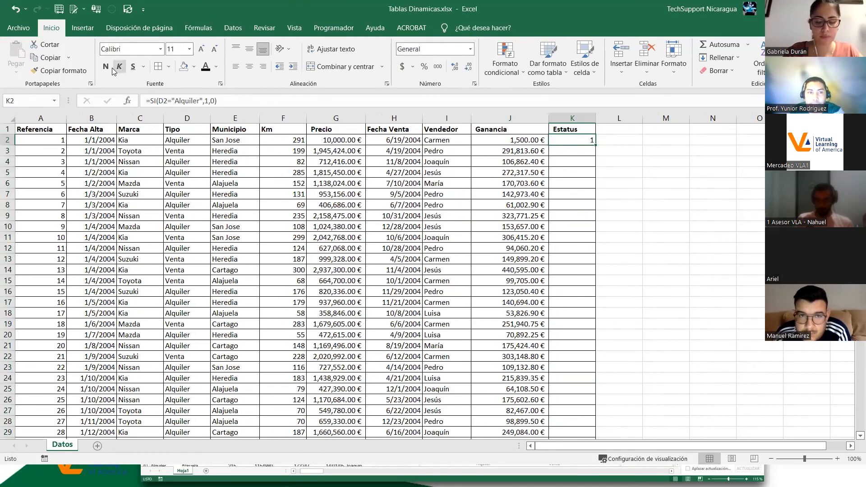
click(249, 67)
click(582, 153)
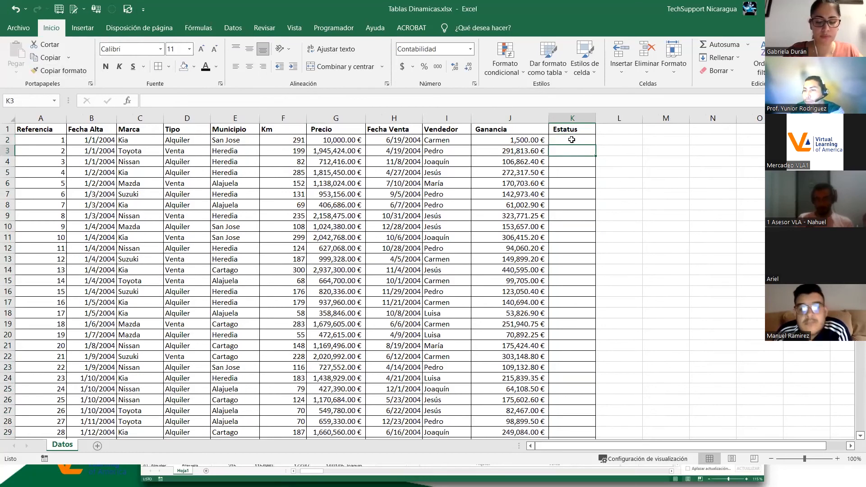
click(571, 139)
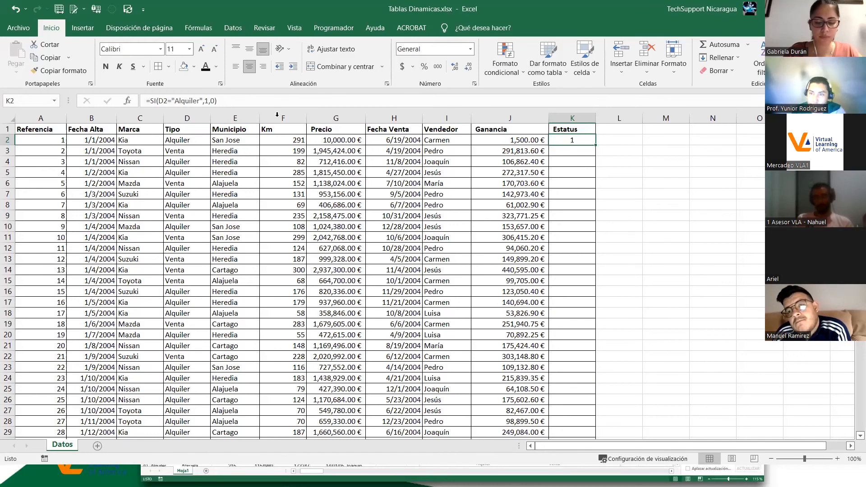
drag(220, 100, 136, 102)
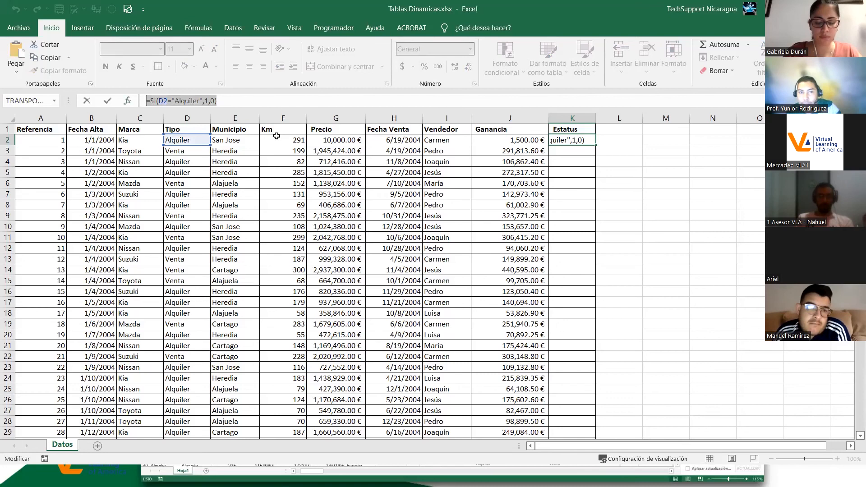
text(=)
click(616, 171)
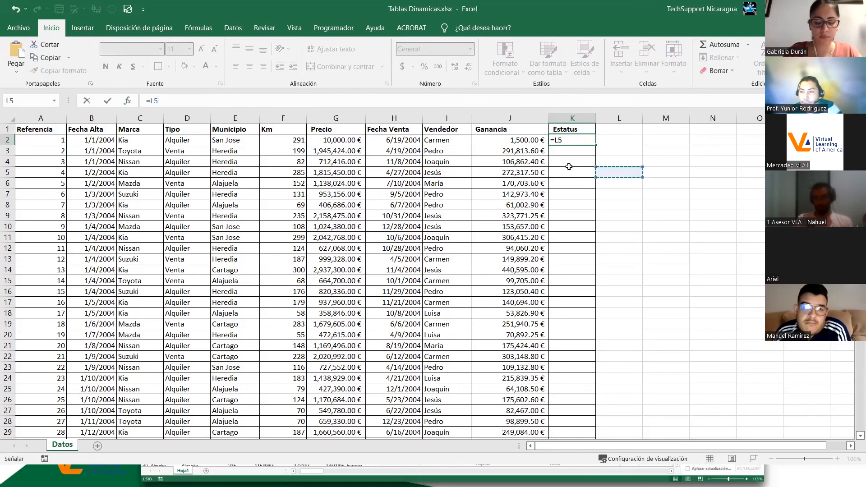
key(Escape)
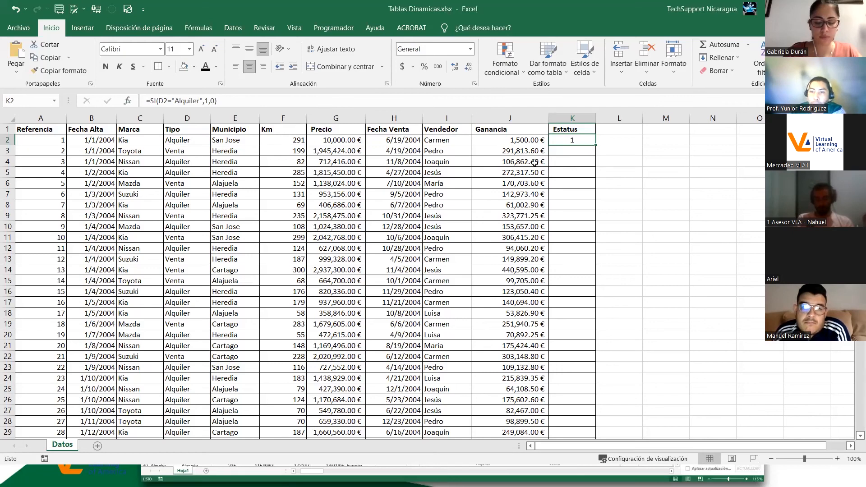
scroll(575, 169, down, 2)
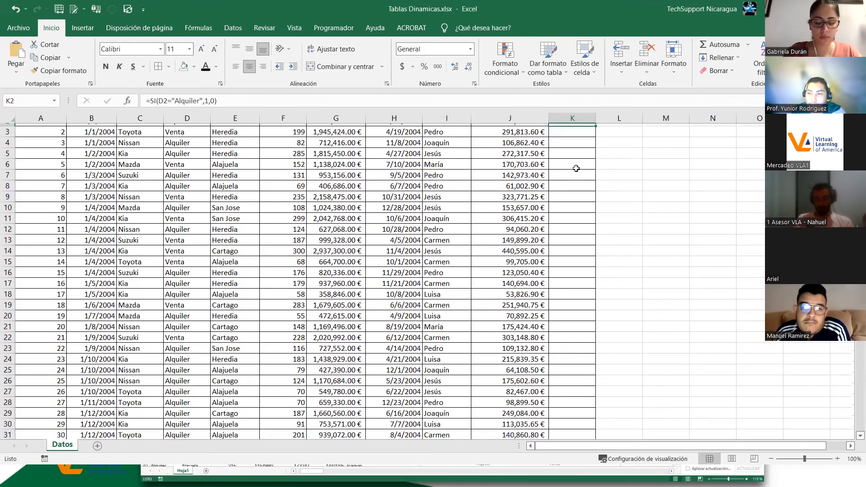
Step: Try filling the K2 formula down to K17, and undo that partial fill
scroll(574, 190, up, 2)
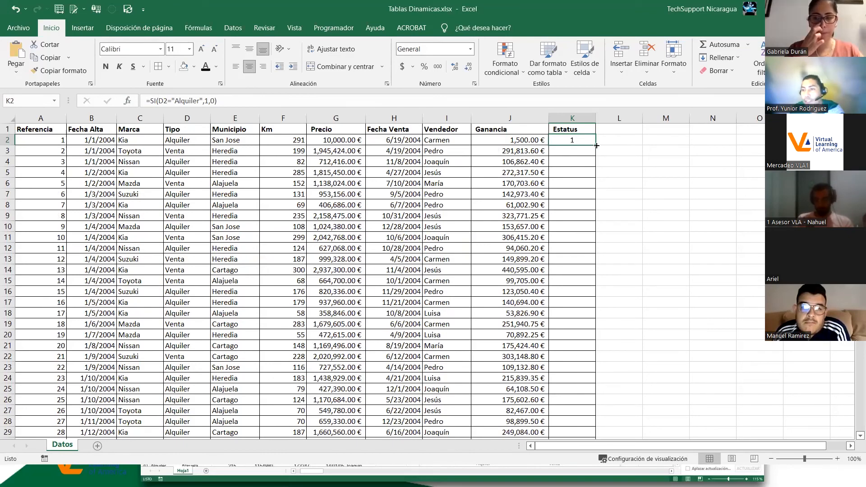
drag(597, 146, 597, 146)
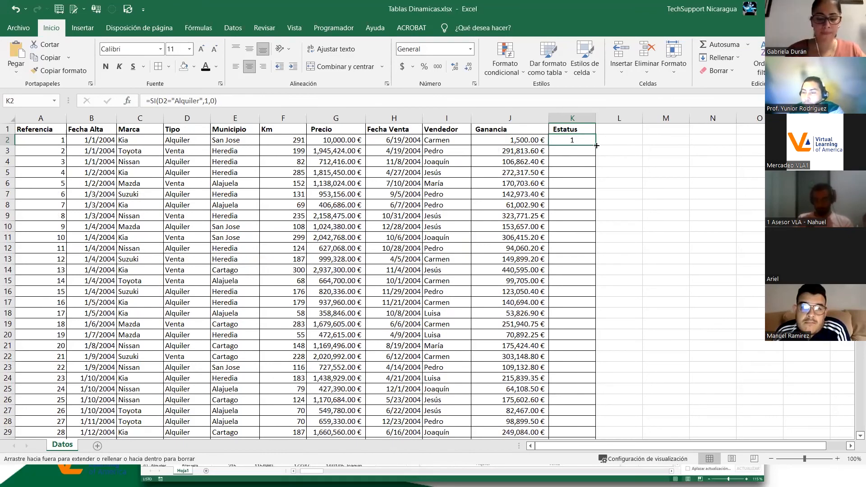
drag(592, 181, 588, 312)
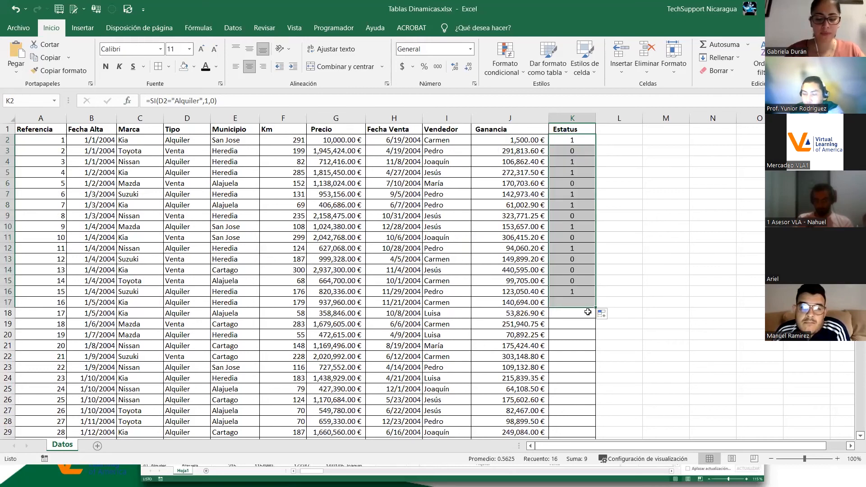
key(ctrl+z)
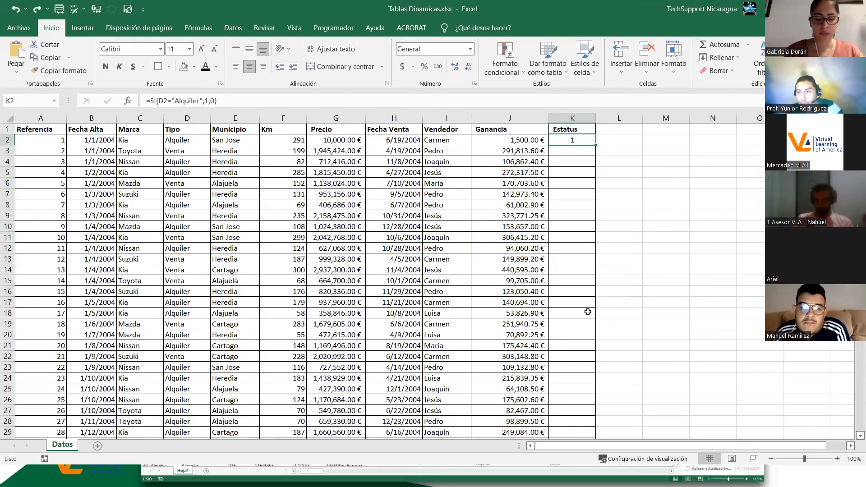
Step: Fill the K2 formula down the entire Estatus column to the last data row and review the filled cells
double_click(596, 145)
scroll(645, 292, down, 8)
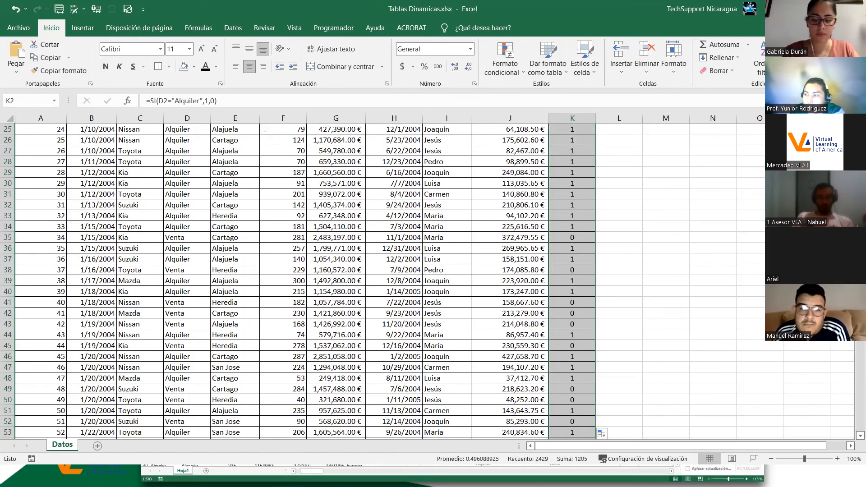
scroll(645, 293, down, 6)
mouse_move(859, 135)
mouse_down()
mouse_move(860, 403)
mouse_move(852, 431)
mouse_move(860, 128)
mouse_up()
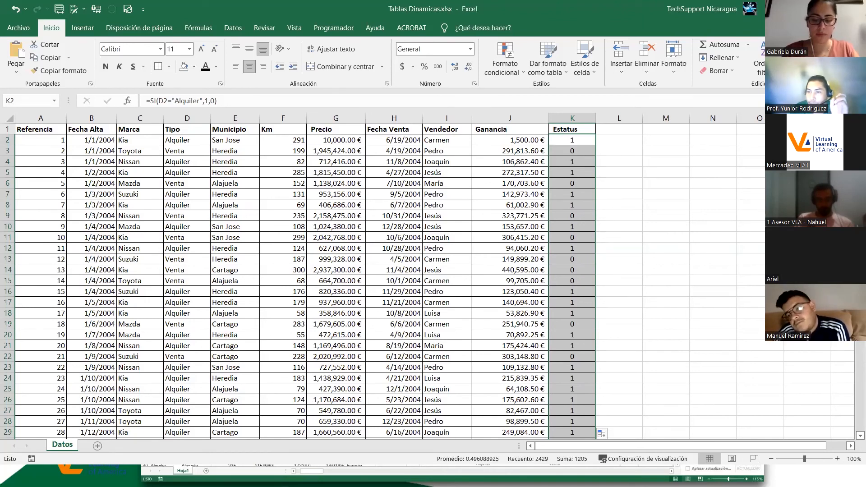
Step: Undo the Estatus fill-down along with the centring and General number format of K2
click(572, 139)
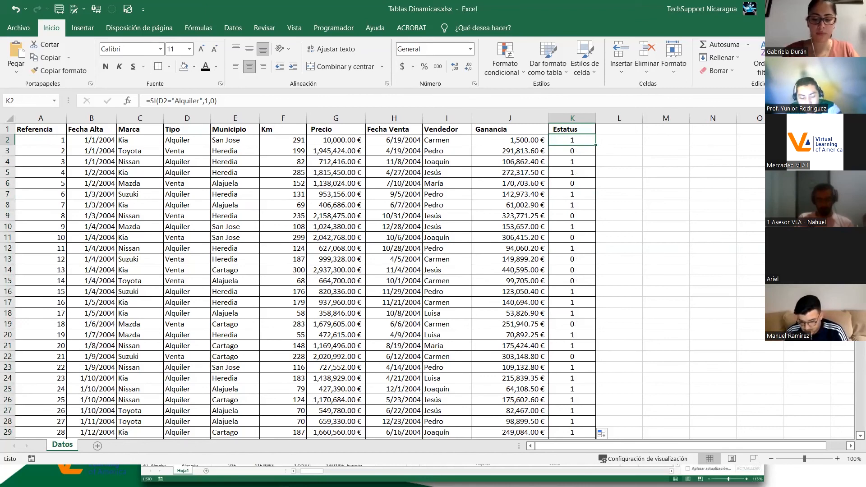
key(ctrl+z)
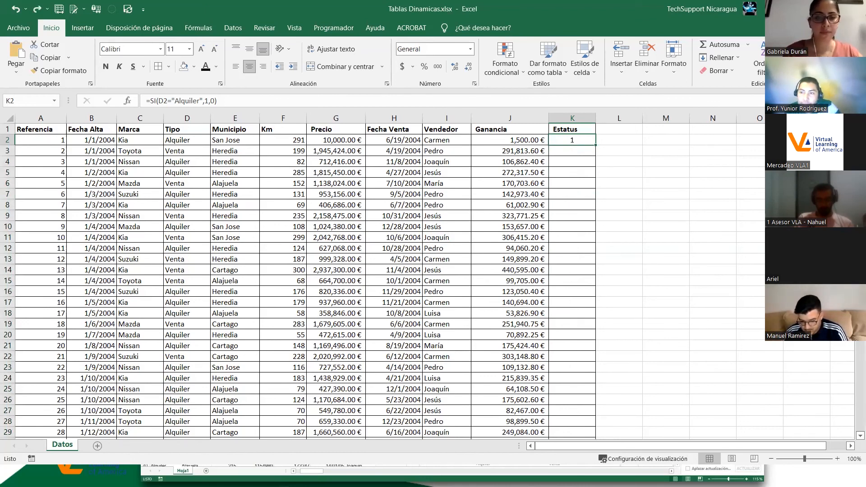
key(ctrl+z)
key(ctrl+z)
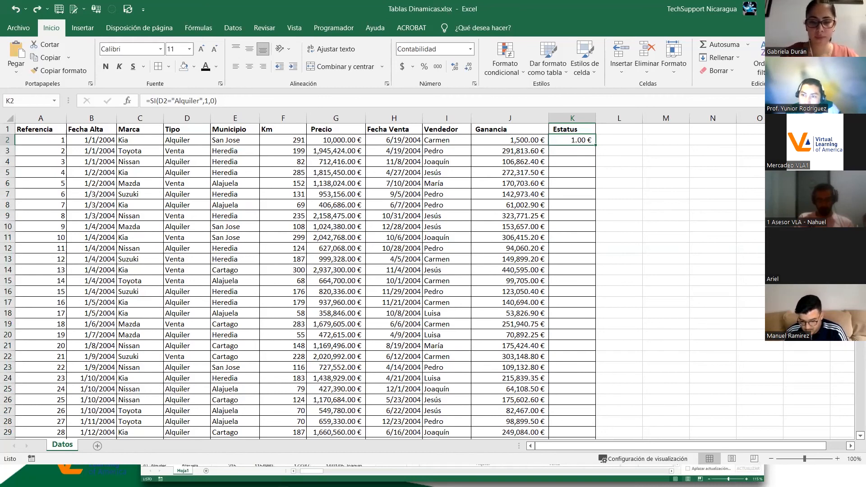
Step: Replace the formula in K2 with a reference to M3
key(ctrl+shift+End)
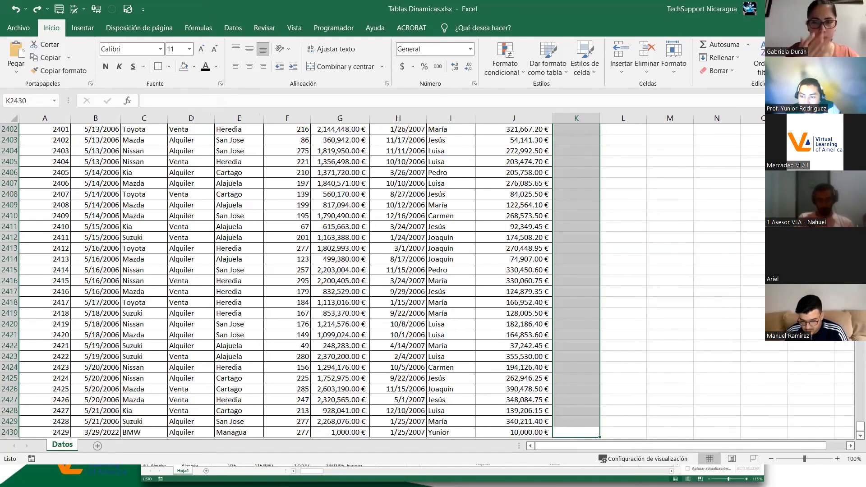
scroll(675, 196, up, 18)
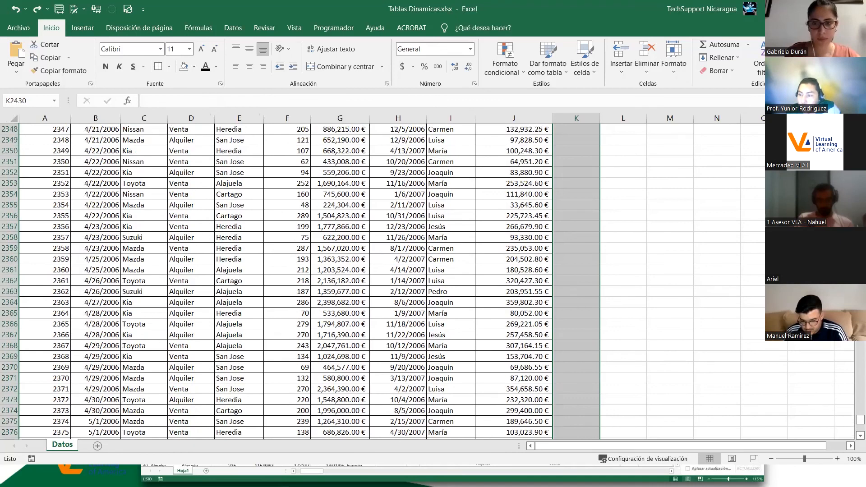
drag(860, 420, 860, 128)
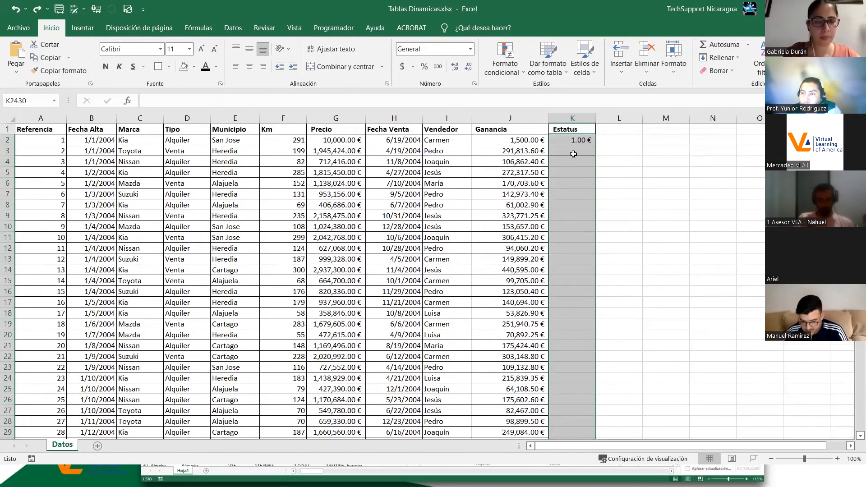
click(569, 137)
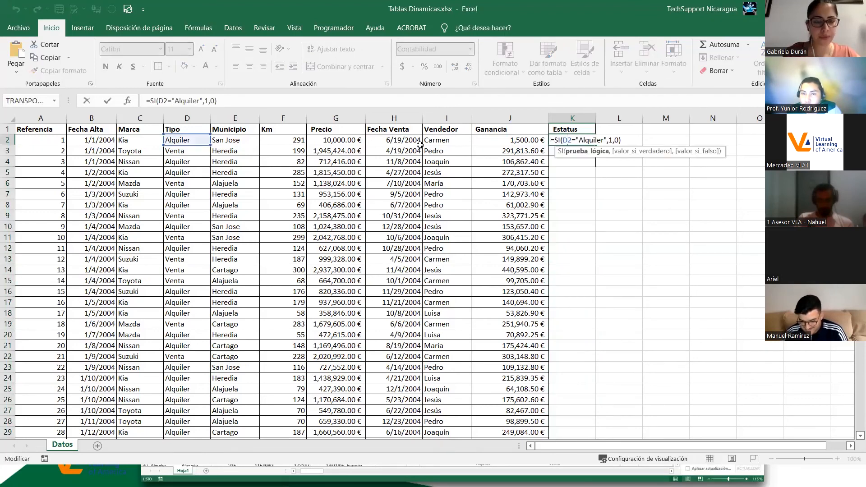
drag(218, 100, 105, 101)
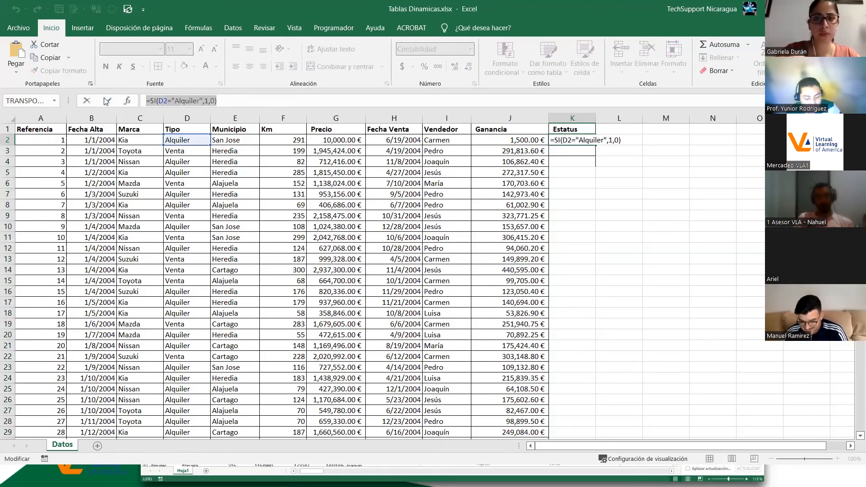
text(=)
click(660, 152)
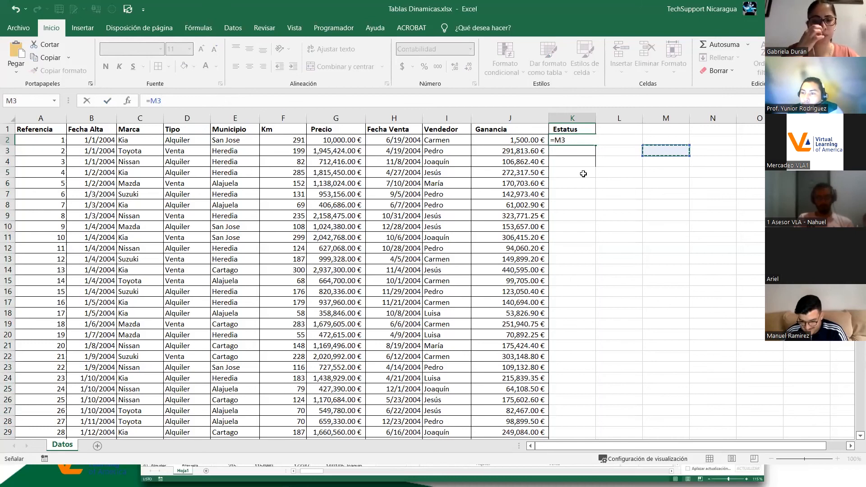
key(Return)
Step: Clear all contents and formatting from the Estatus column, including its K1 header
drag(581, 163, 582, 130)
click(714, 71)
click(721, 86)
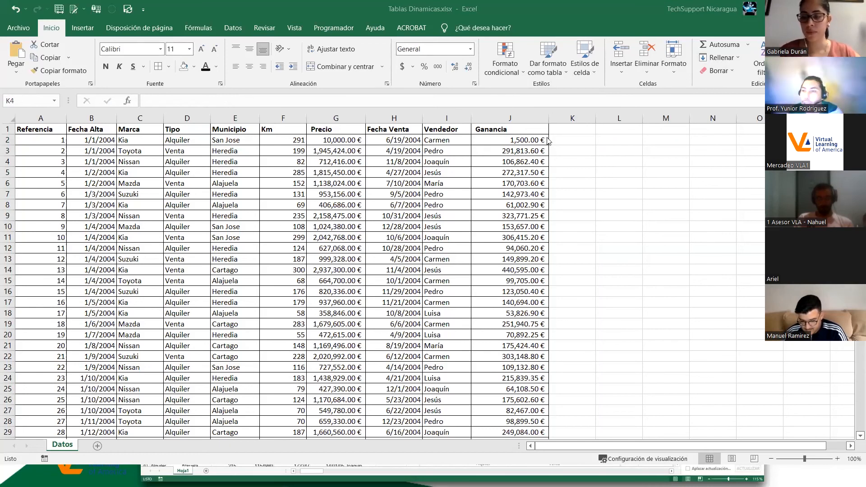
click(571, 130)
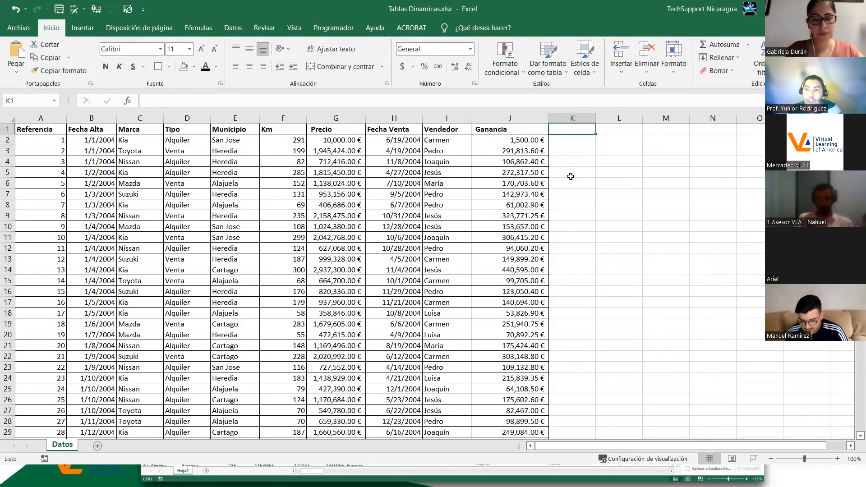
Step: Convert the data range on the Datos sheet into an Excel table, using the first row as headers
click(279, 179)
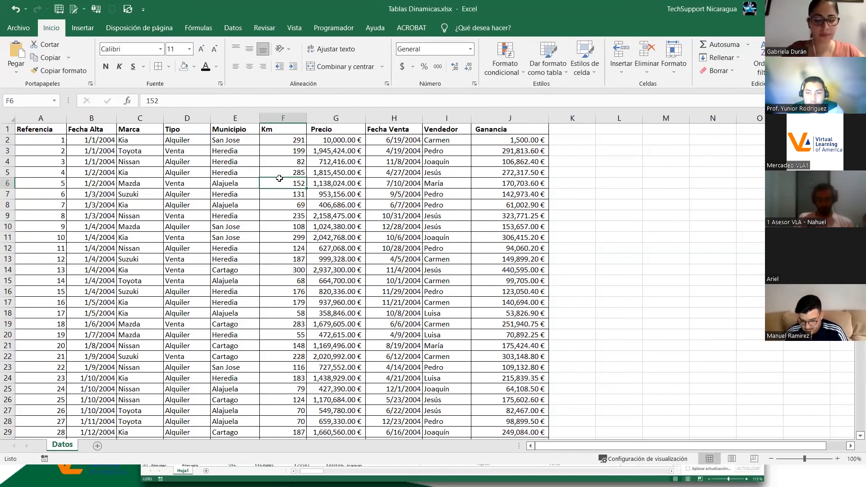
key(ctrl+t)
click(739, 345)
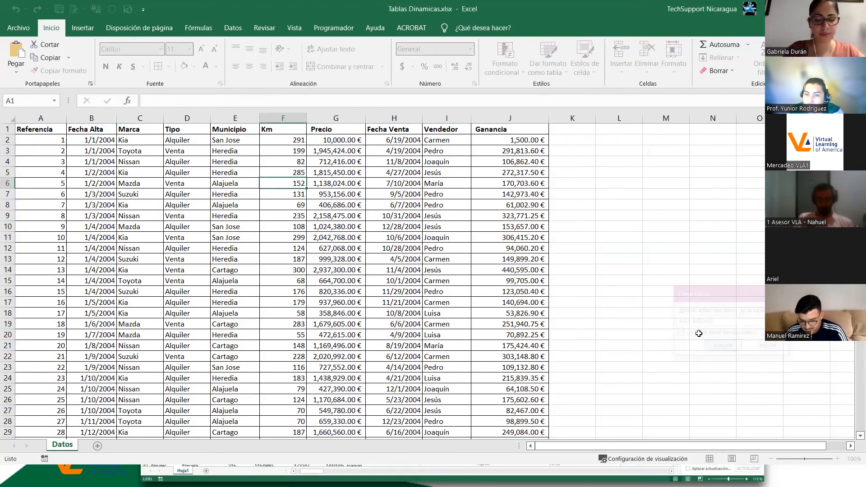
click(563, 131)
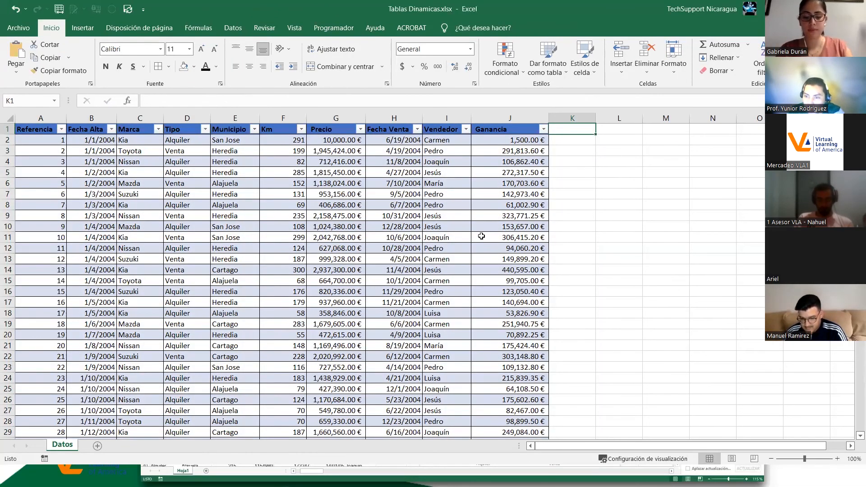
Step: Extend the table by one column from its last corner at J2430 so that it includes column K
scroll(481, 236, down, 12)
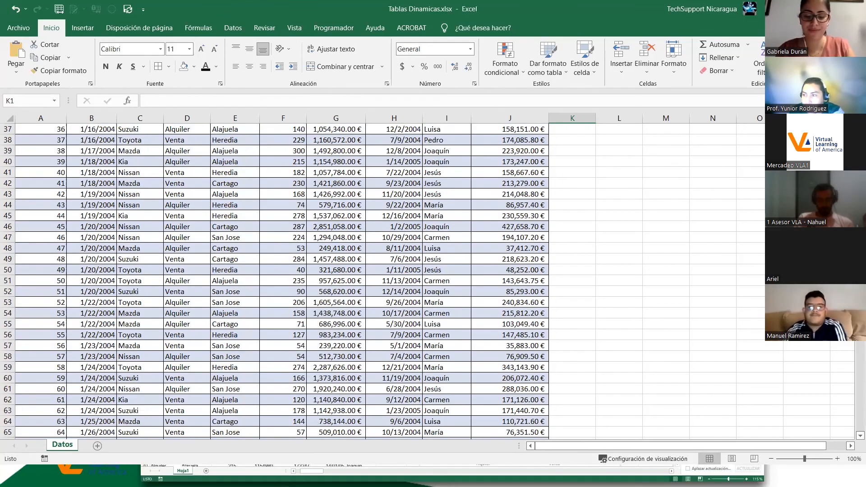
scroll(481, 235, down, 7)
drag(859, 134, 785, 411)
scroll(721, 396, down, 20)
scroll(573, 279, down, 7)
scroll(551, 242, up, 1)
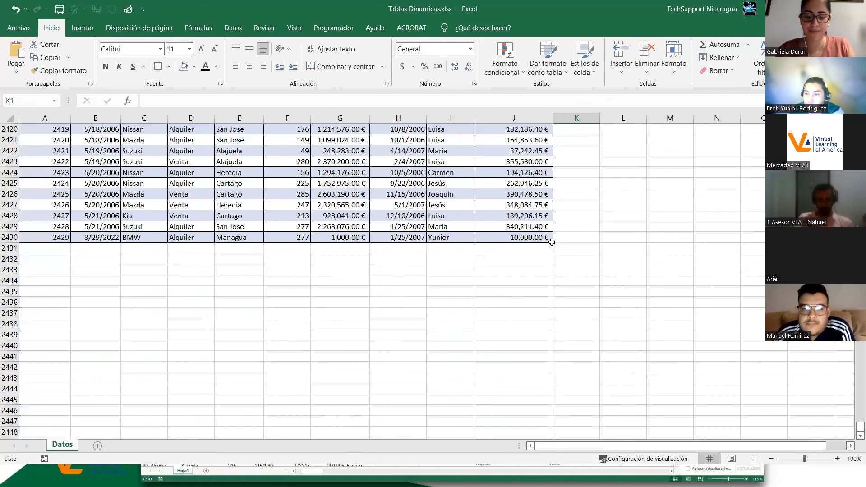
click(551, 246)
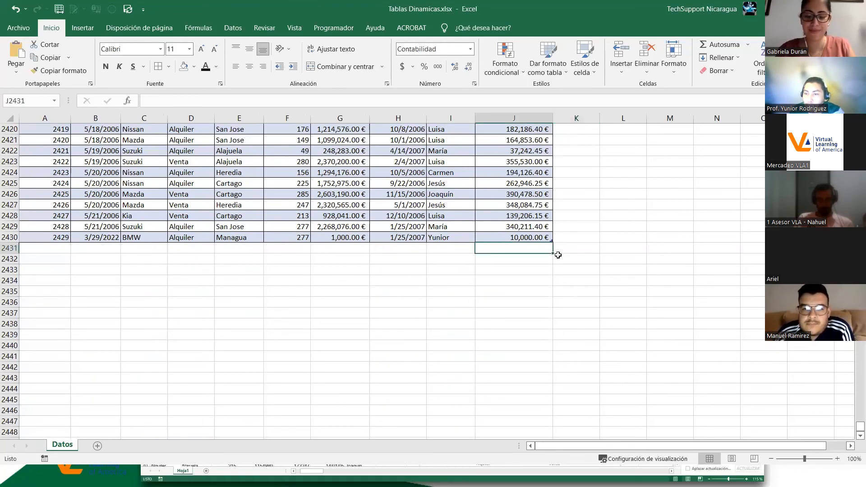
click(567, 266)
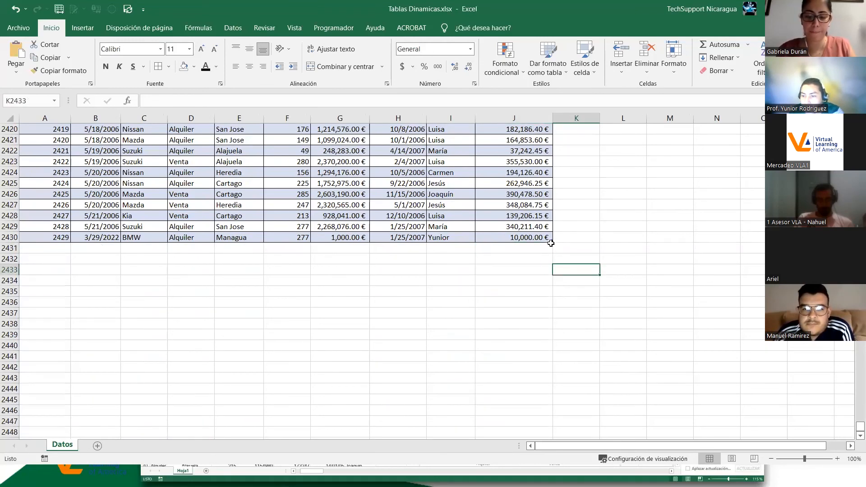
drag(576, 242, 607, 273)
Step: Inspect the header of the added table column in K1, and undo the table extension
scroll(628, 251, up, 12)
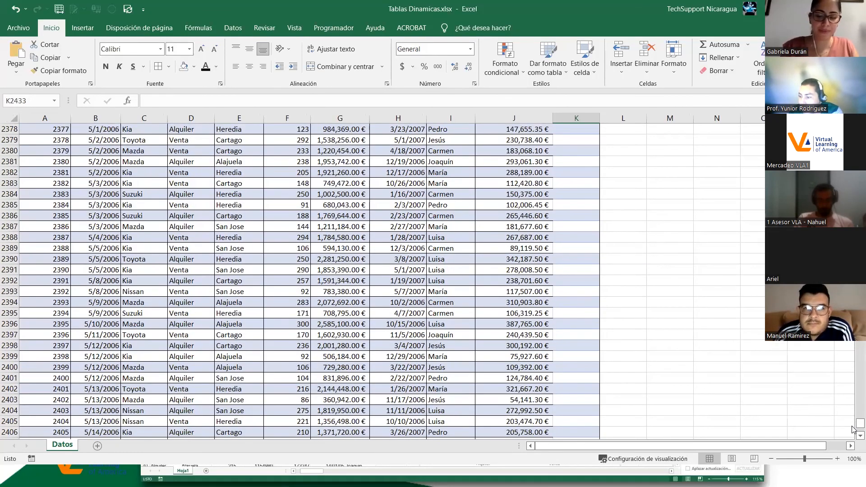
drag(860, 424, 859, 125)
click(612, 144)
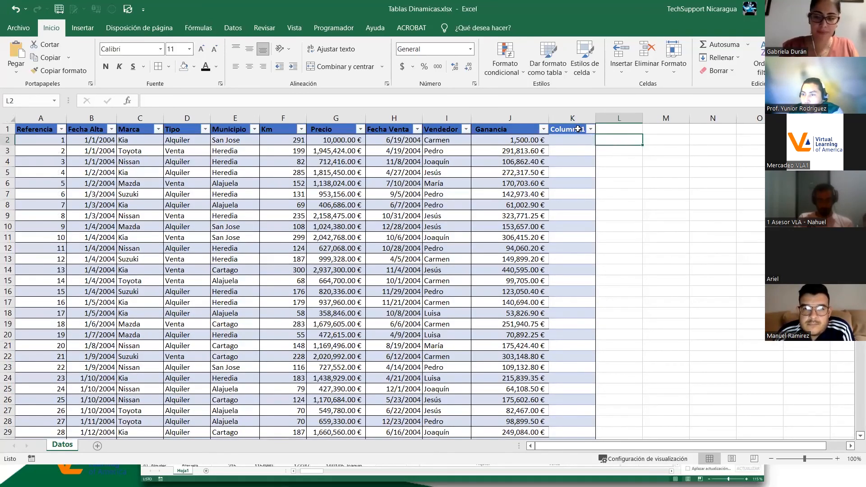
click(577, 129)
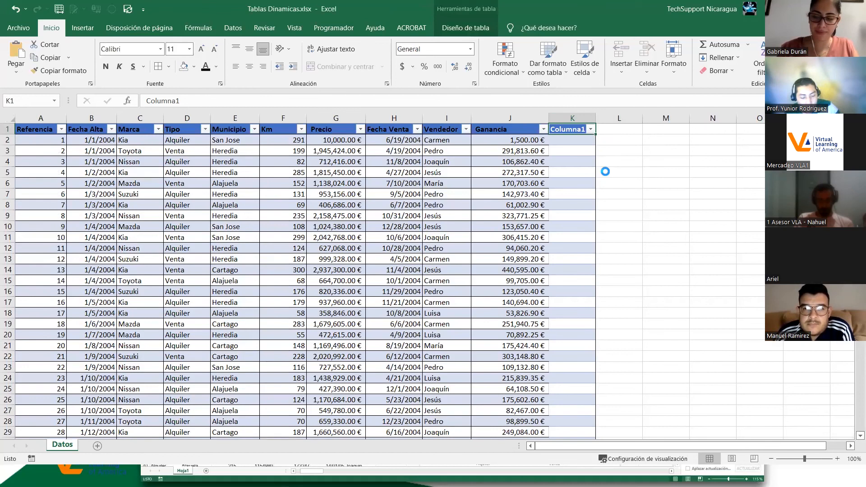
key(ctrl+z)
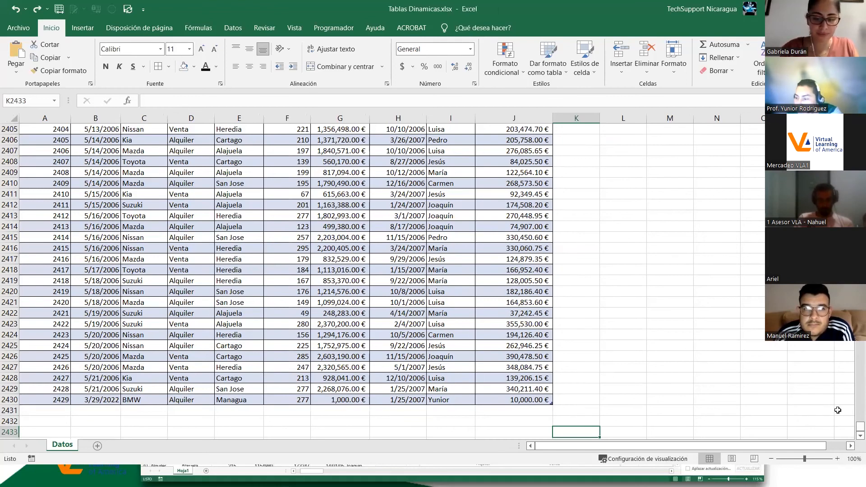
Step: Enter the header Estatus in K1, directly beside the Ganancia header, to add a new table column
drag(859, 427, 851, 354)
drag(860, 419, 859, 124)
click(577, 139)
click(570, 129)
text(Sstatus)
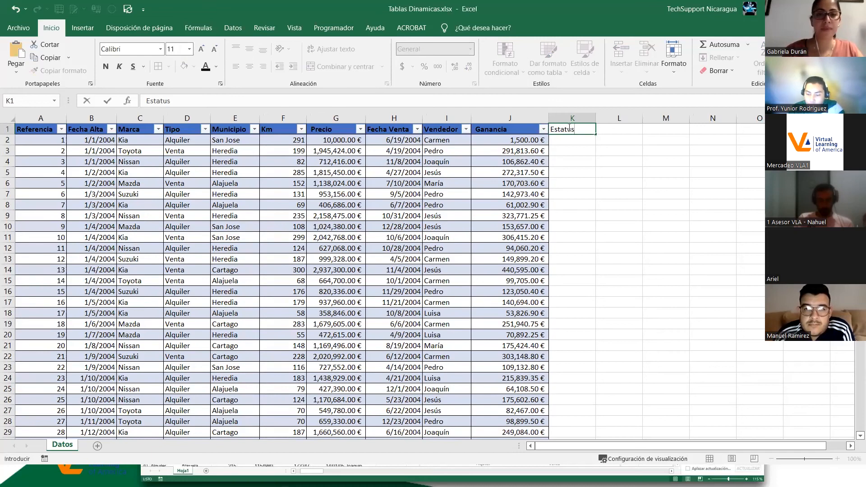
key(Return)
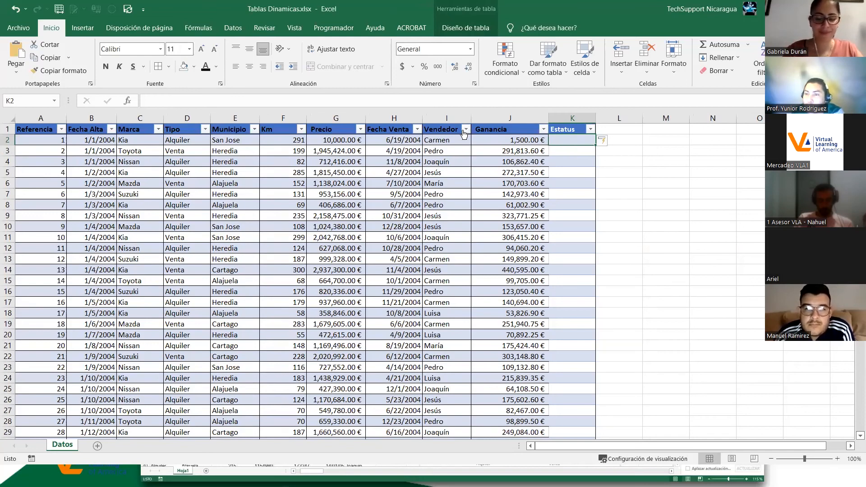
Step: Copy the formatting of the Ganancia table header in J1 onto the Estatus table header in K1
click(571, 132)
click(511, 130)
click(573, 130)
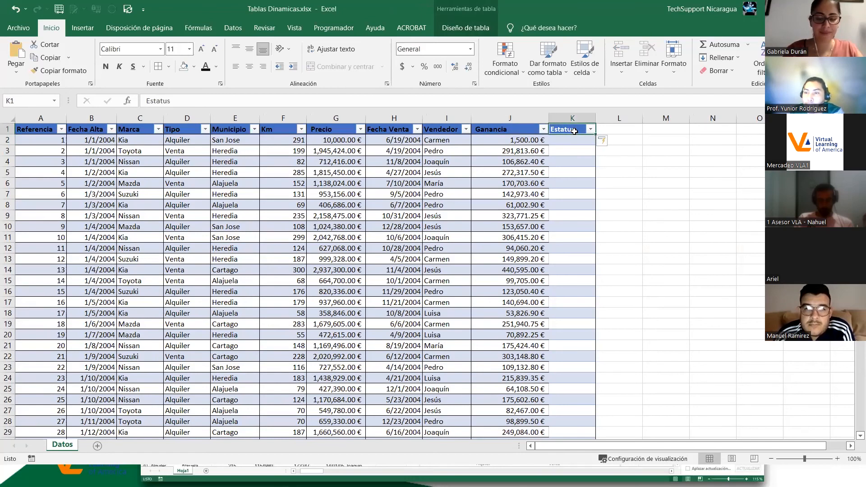
click(513, 130)
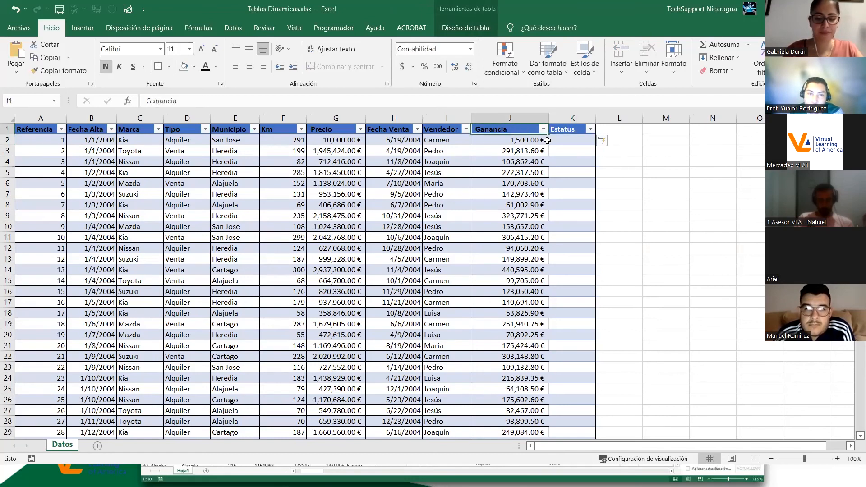
click(195, 68)
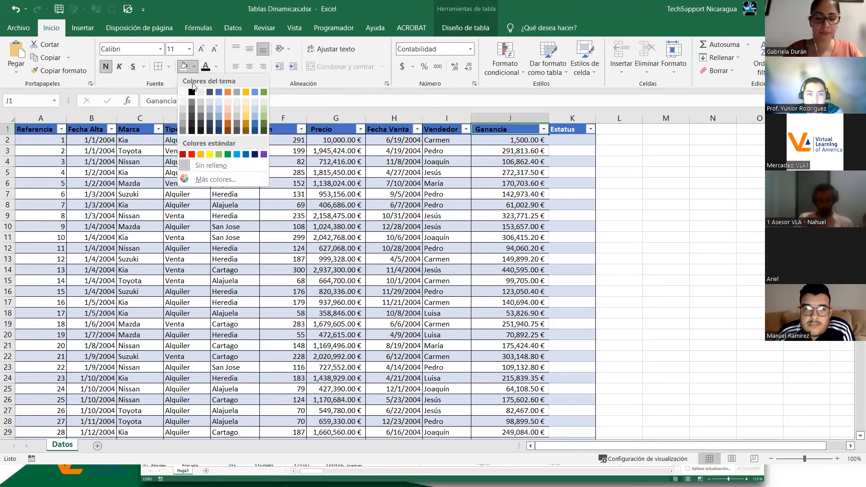
click(59, 71)
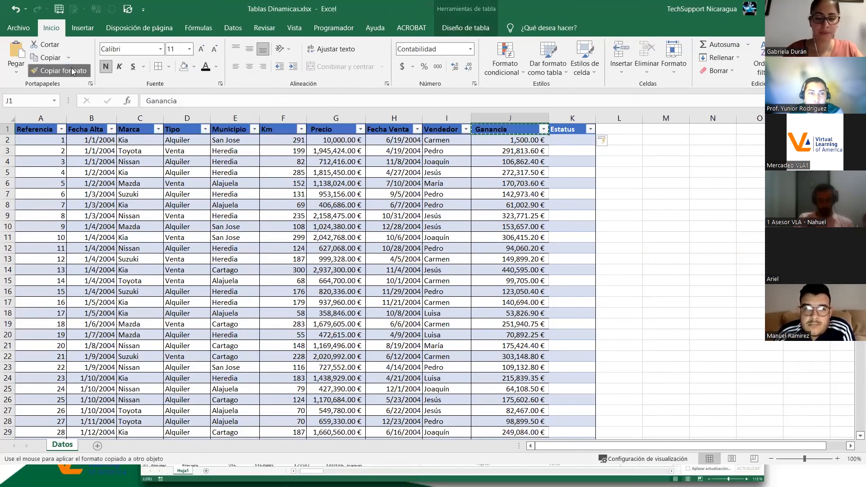
click(569, 129)
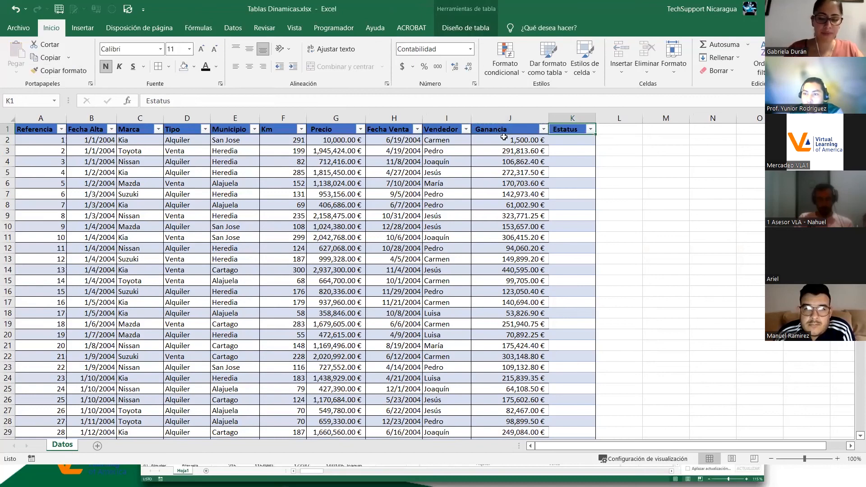
click(566, 141)
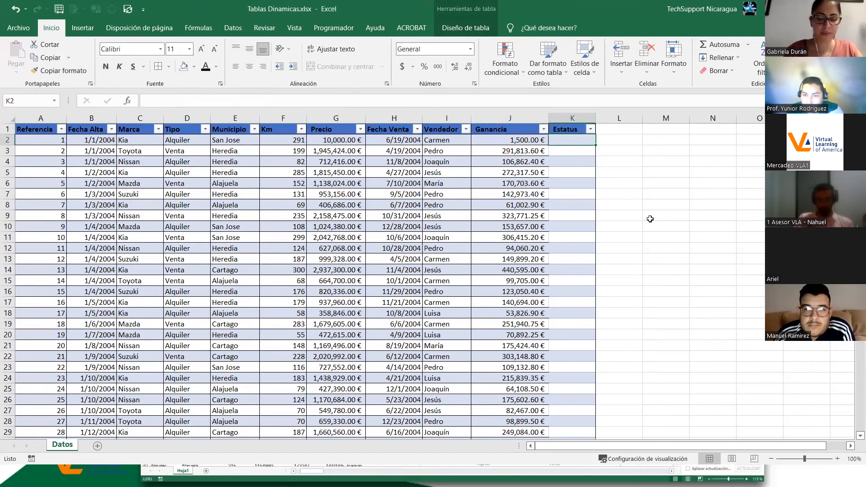
text(=)
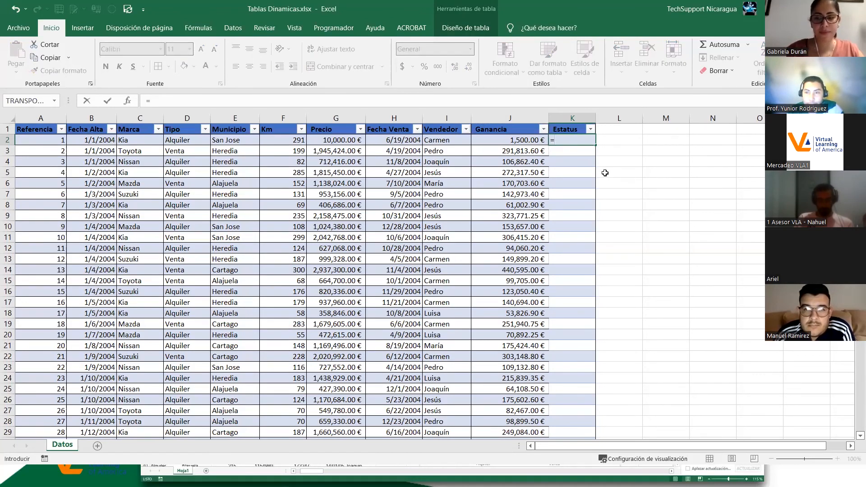
click(566, 145)
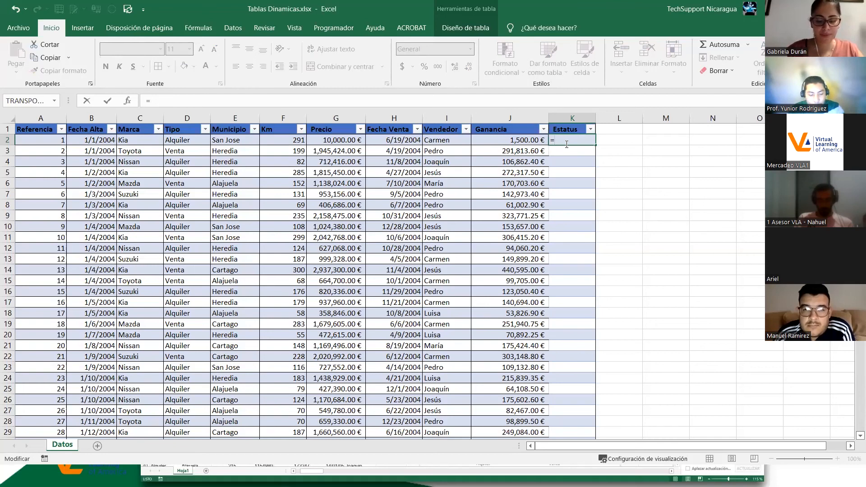
text(SI()
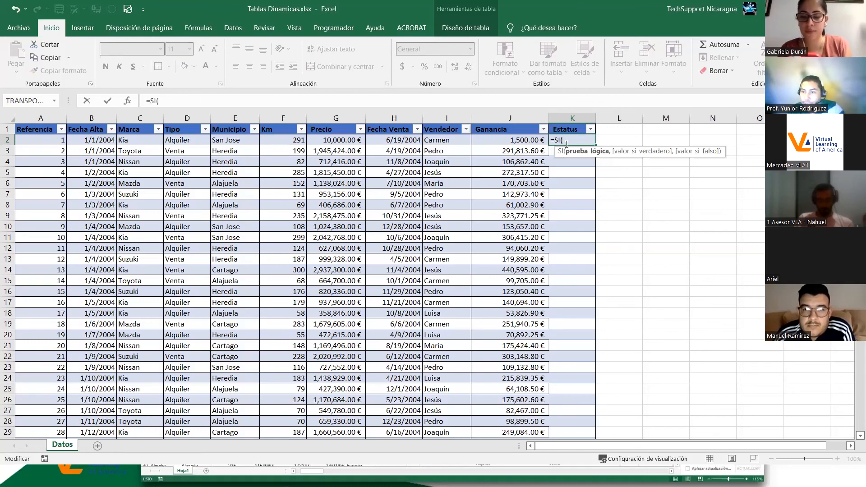
click(199, 139)
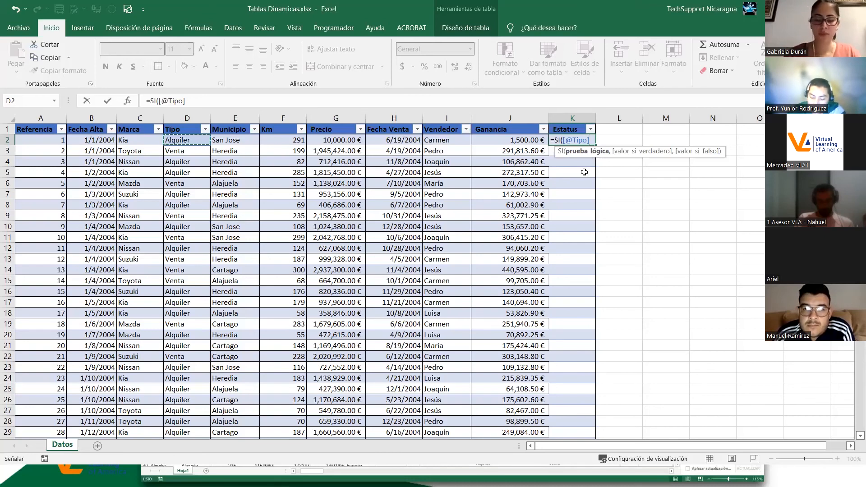
text(="Alqui)
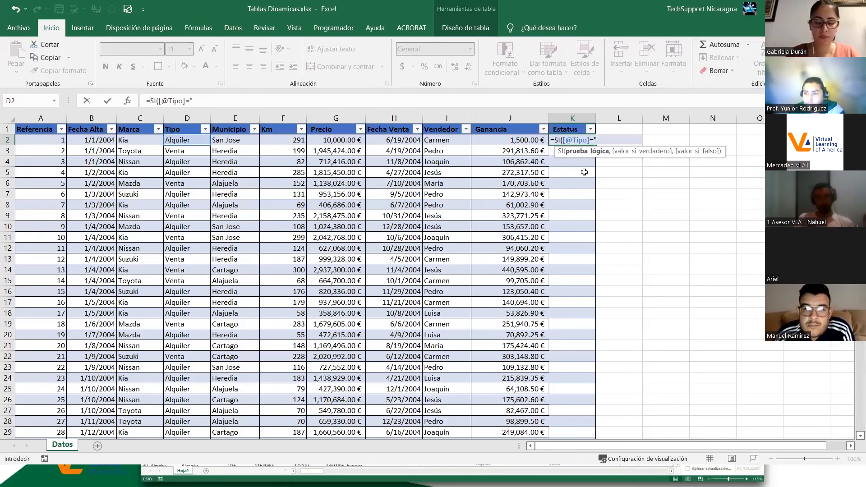
text(ler)
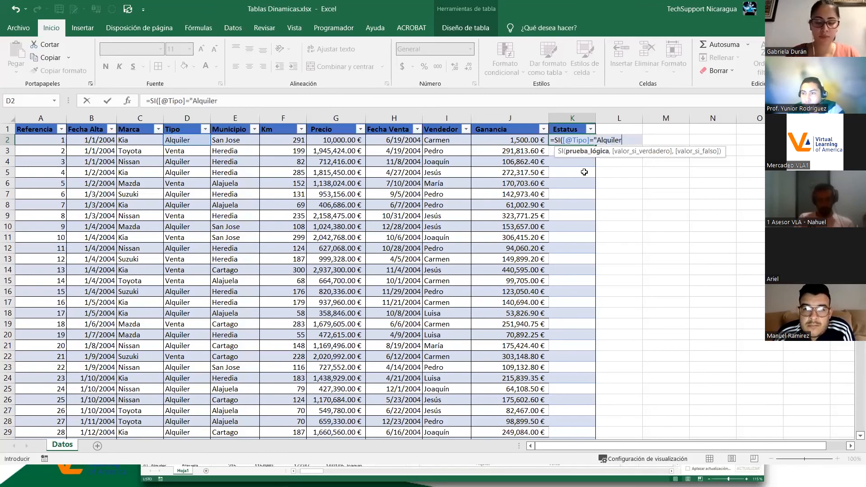
text(",)
text(,)
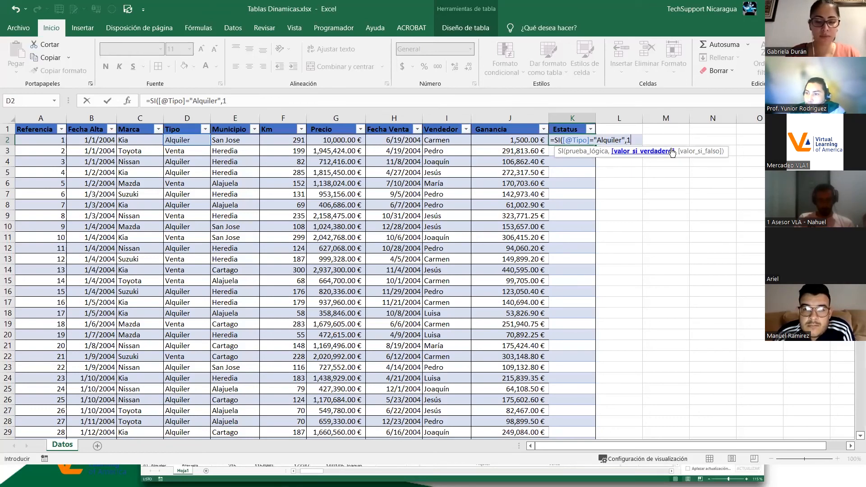
text(1,)
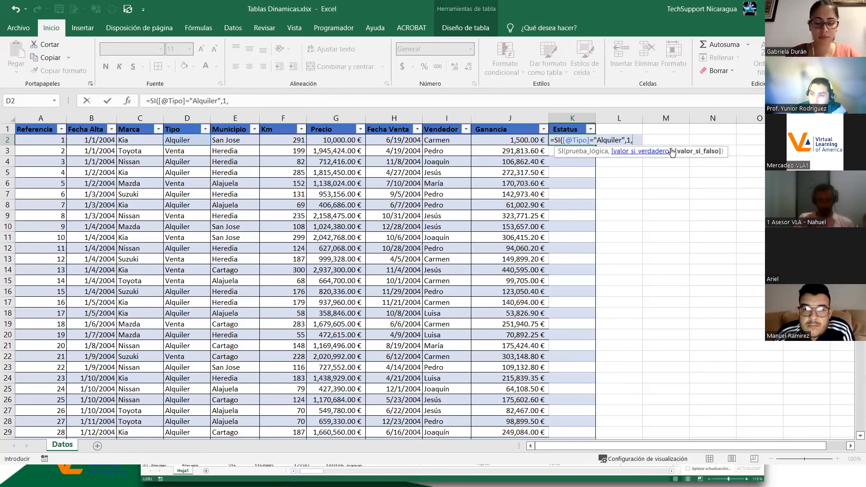
text(0)
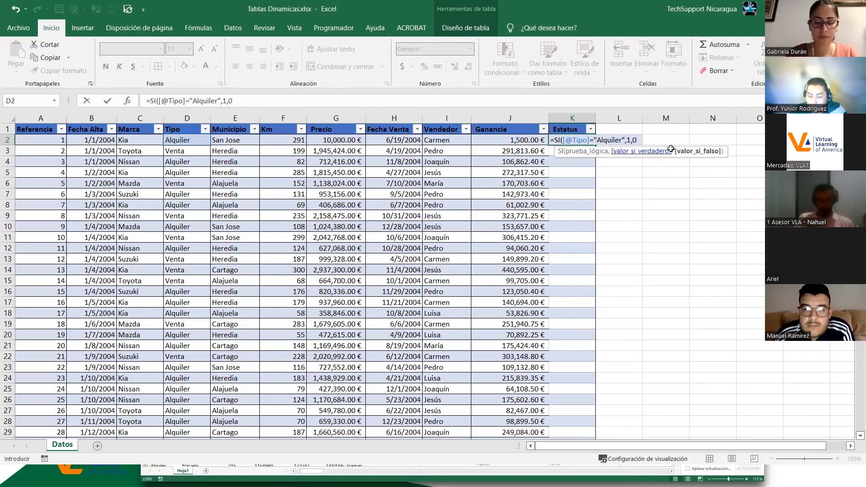
text())
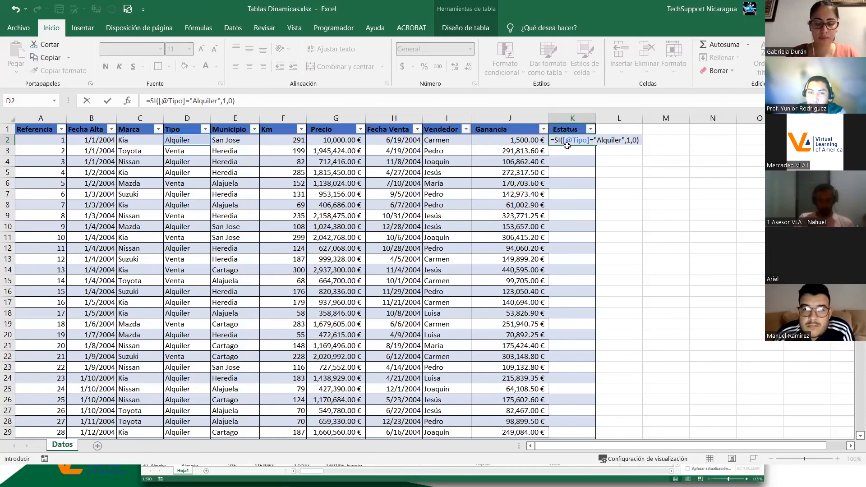
key(ctrl+Return)
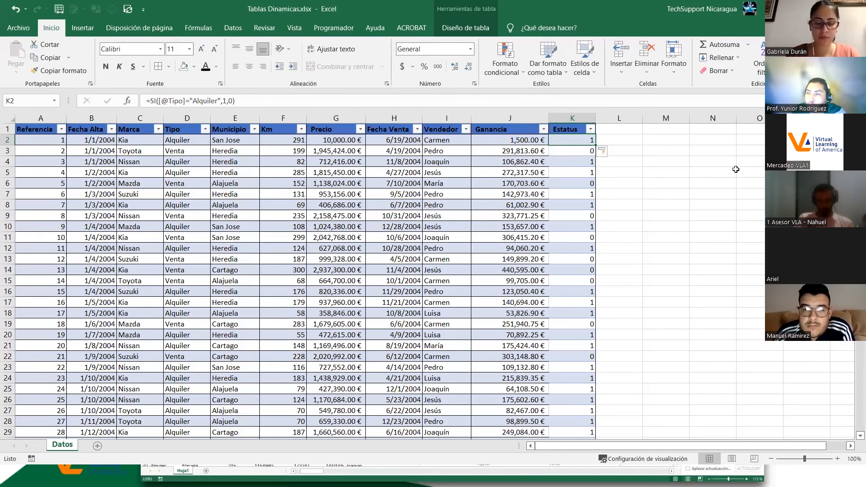
Step: Check how far the Estatus formula fills the table, down to its last record in K2430 and back to the header
scroll(735, 169, down, 3)
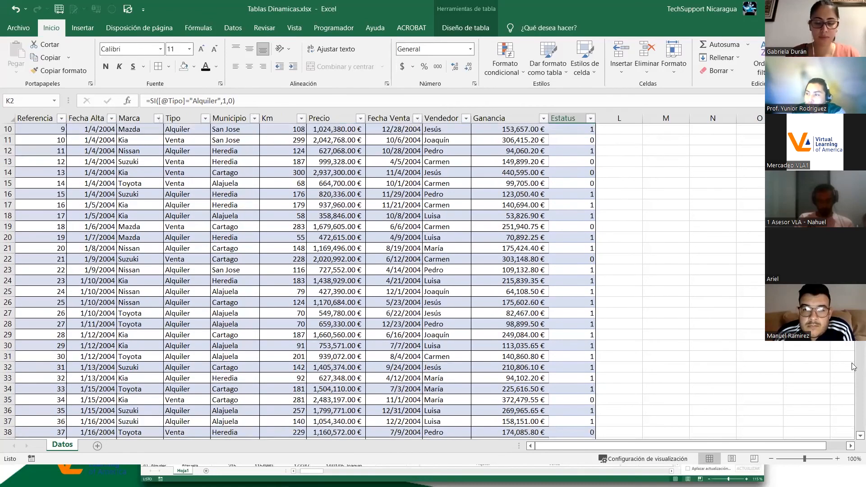
drag(853, 410, 854, 431)
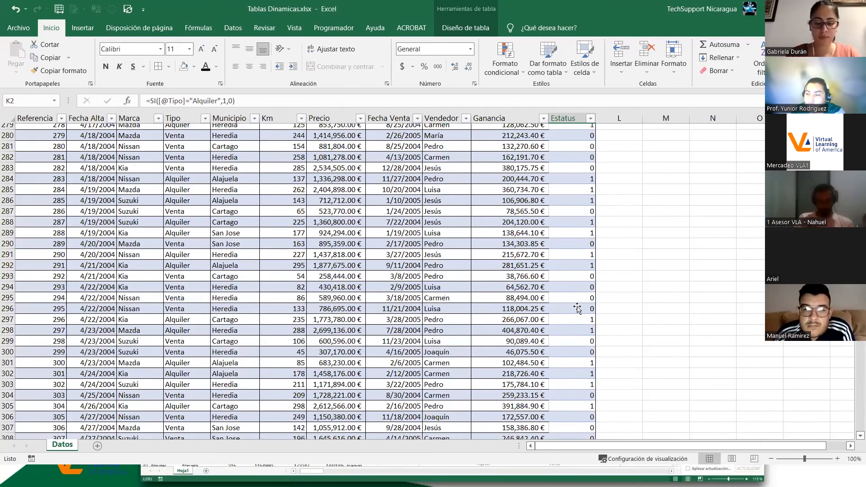
scroll(582, 310, down, 20)
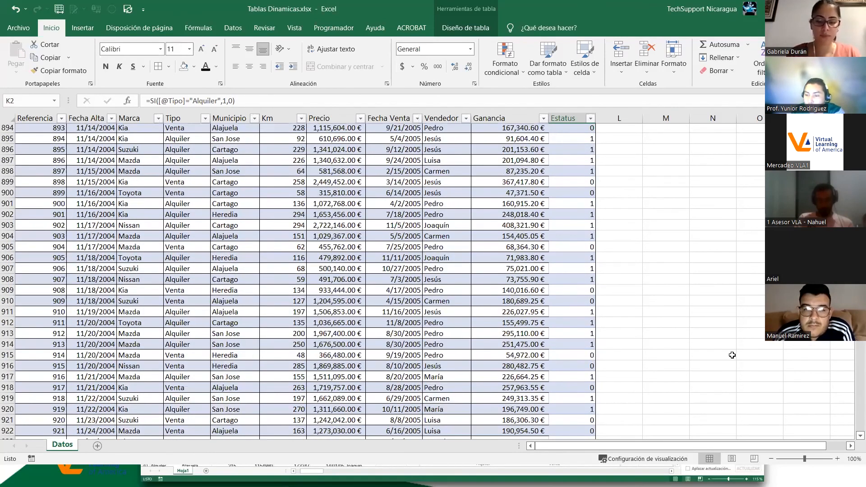
drag(853, 432, 853, 380)
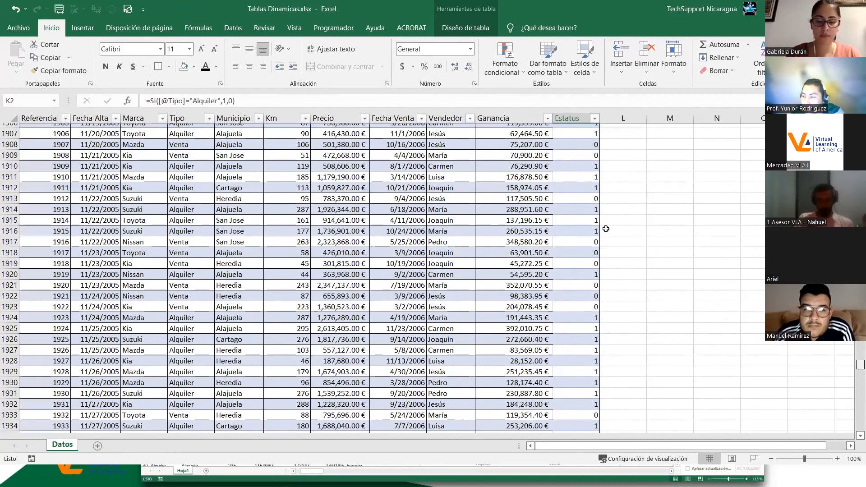
key(ctrl+Down)
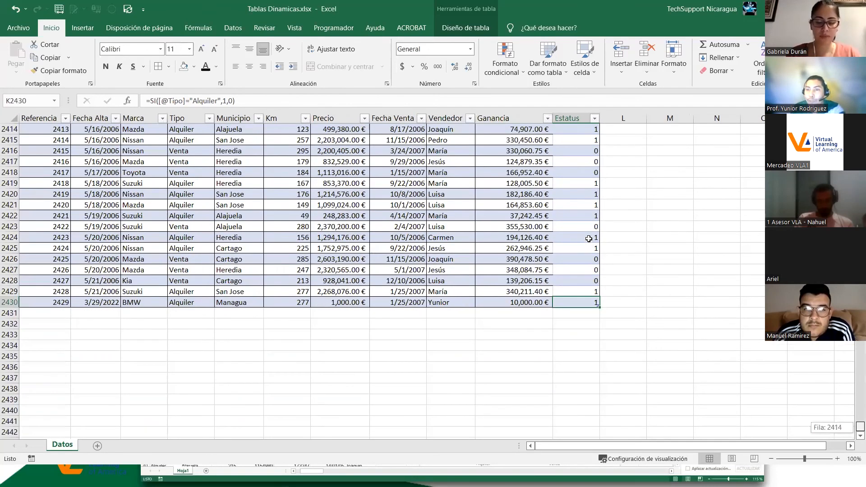
scroll(588, 238, up, 3)
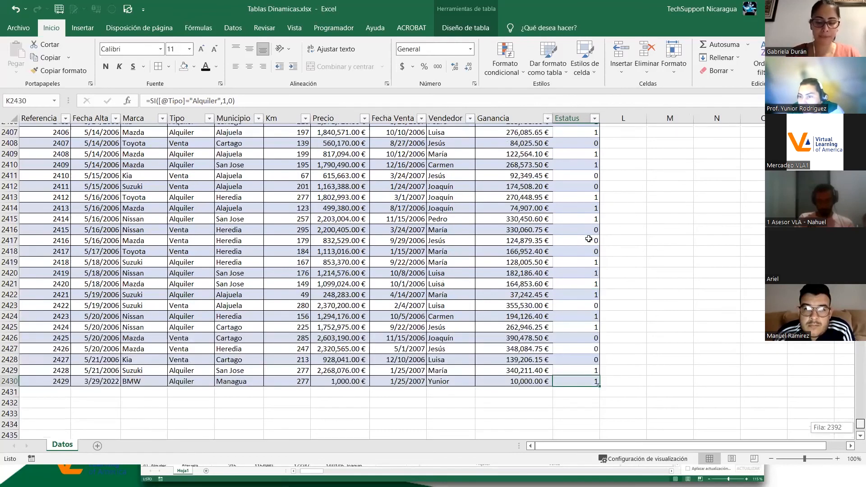
scroll(588, 238, up, 20)
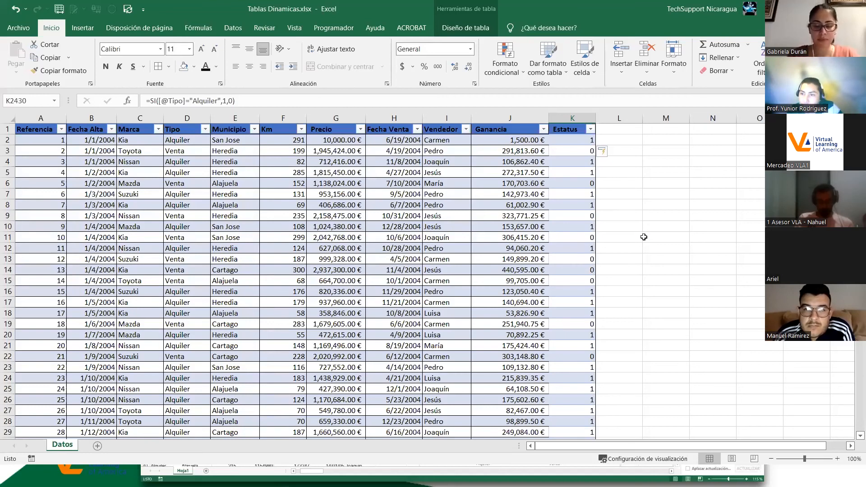
Step: Undo the Estatus formula and the added Estatus column so that the table ends at Ganancia again
key(ctrl+z)
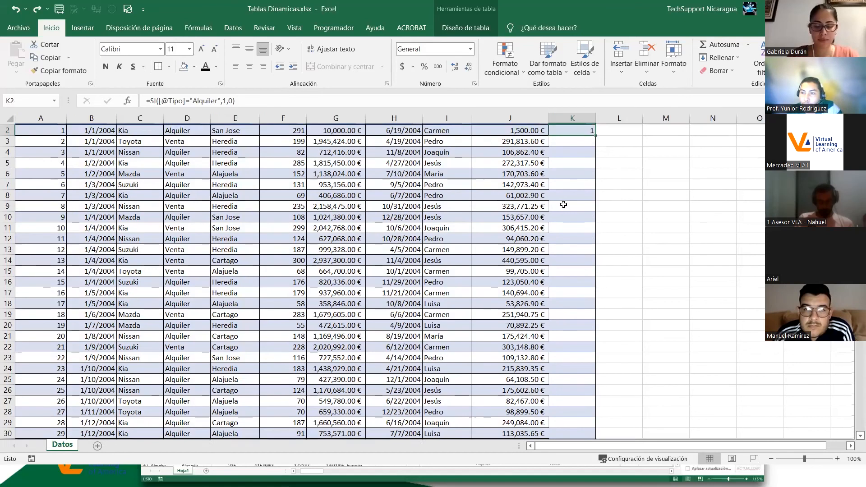
key(ctrl+z)
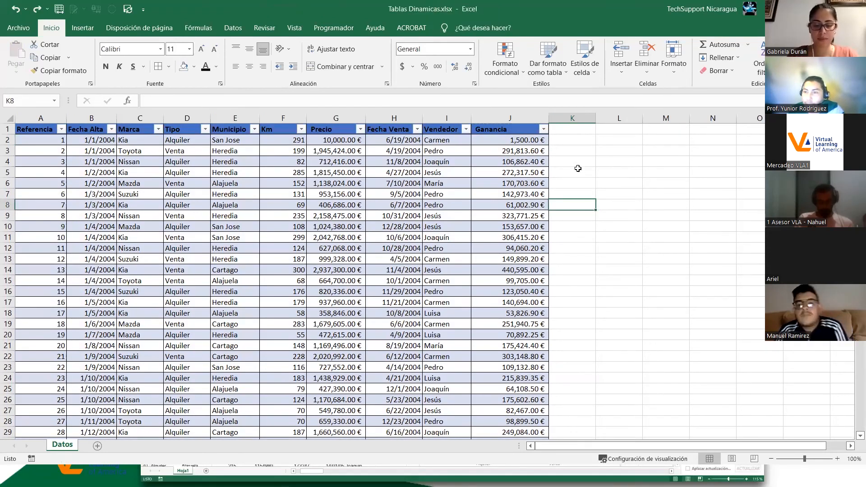
click(577, 171)
Step: Examine the formulas down the Ganancia column, from J3 to about J15, declining any replacement of existing data
click(494, 186)
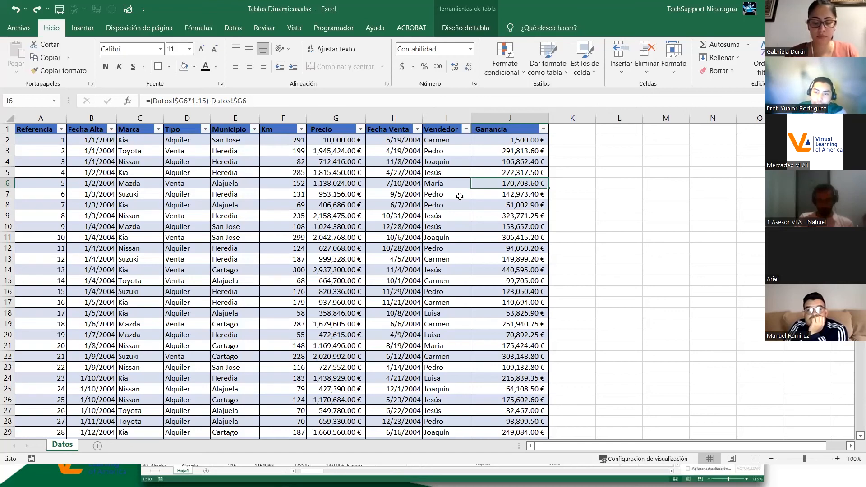
scroll(459, 196, down, 8)
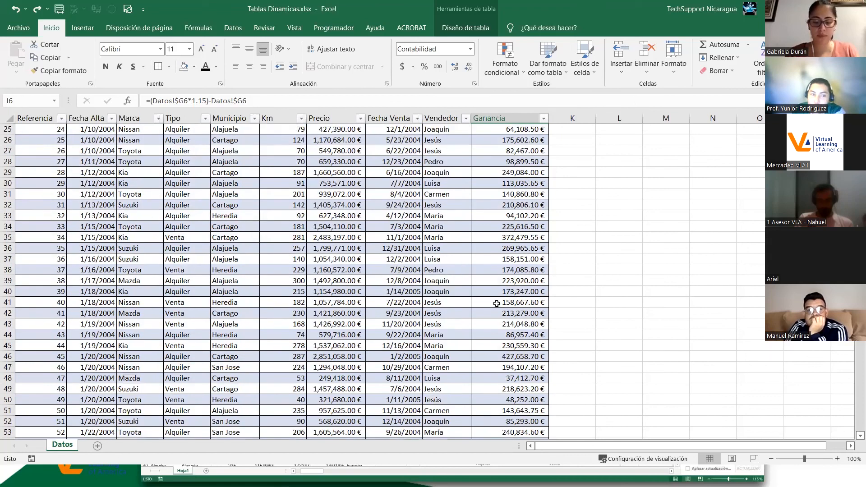
scroll(479, 289, up, 8)
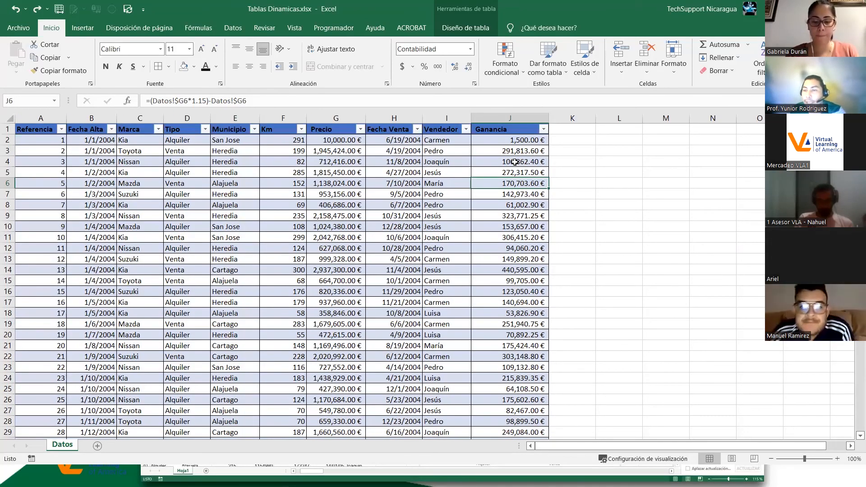
click(505, 151)
click(501, 163)
click(501, 172)
click(501, 184)
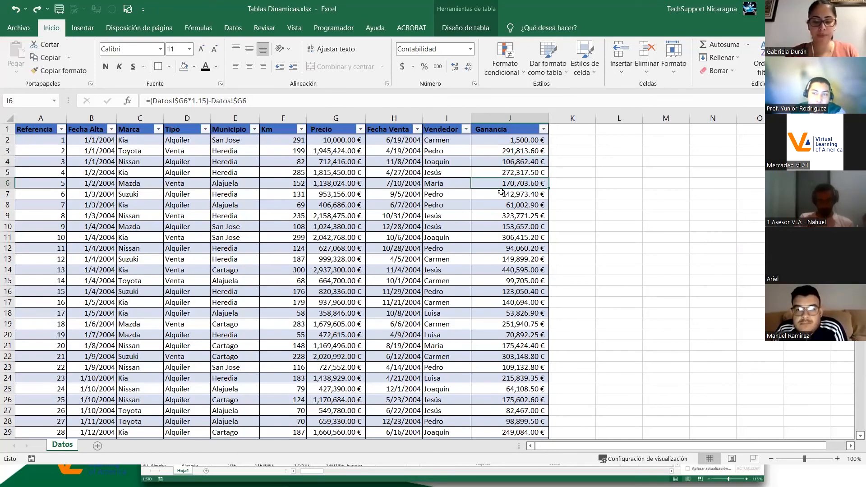
click(499, 193)
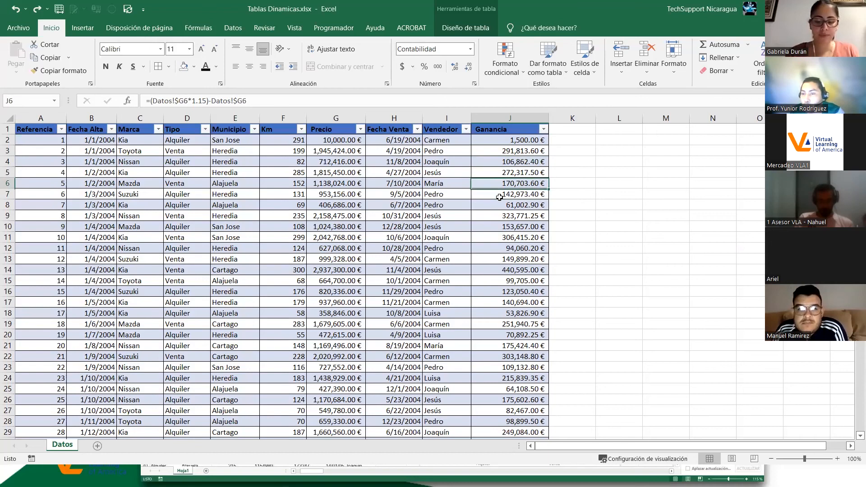
click(499, 207)
click(499, 229)
click(499, 250)
click(499, 260)
click(498, 284)
drag(498, 284, 498, 283)
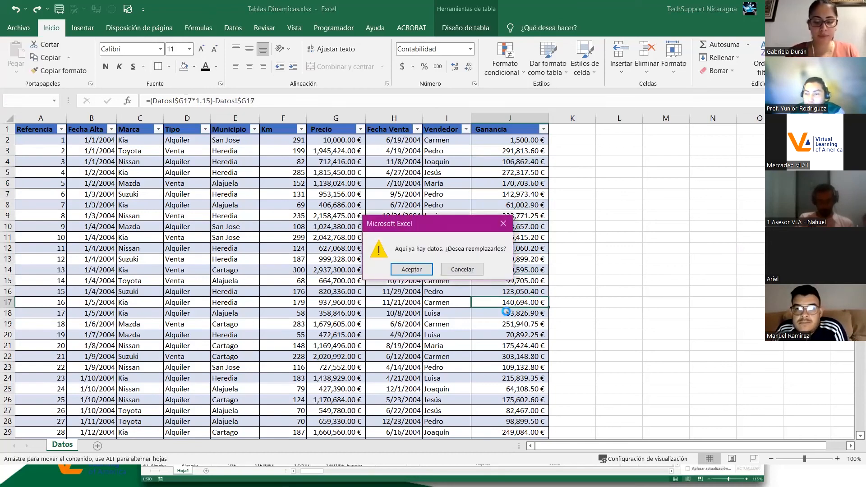
click(469, 269)
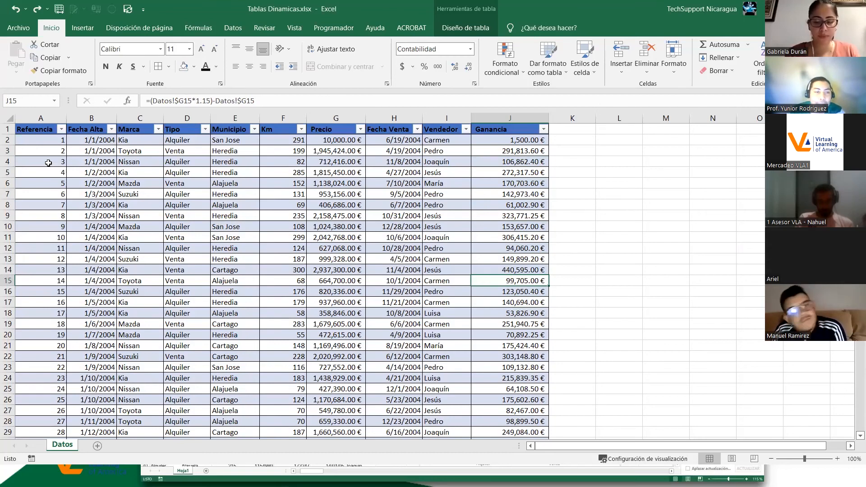
Step: Review how each table row forms one record by highlighting A2:J2 and A3:J3 across all columns
click(86, 184)
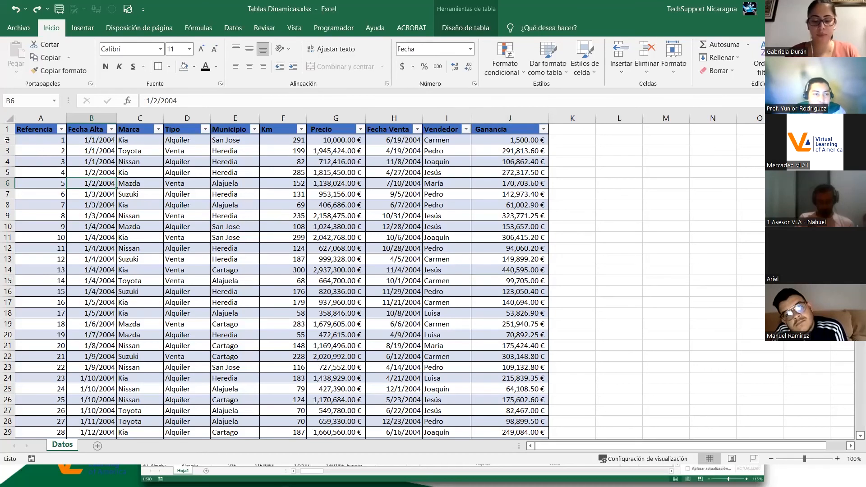
click(27, 141)
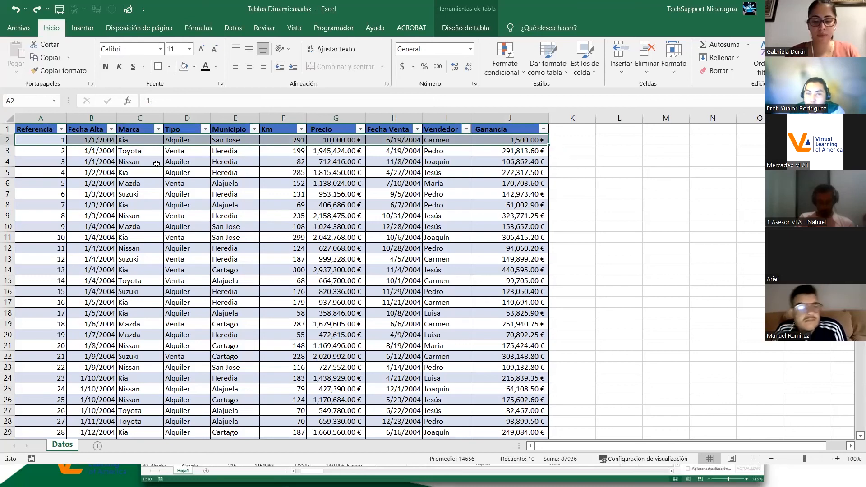
click(131, 159)
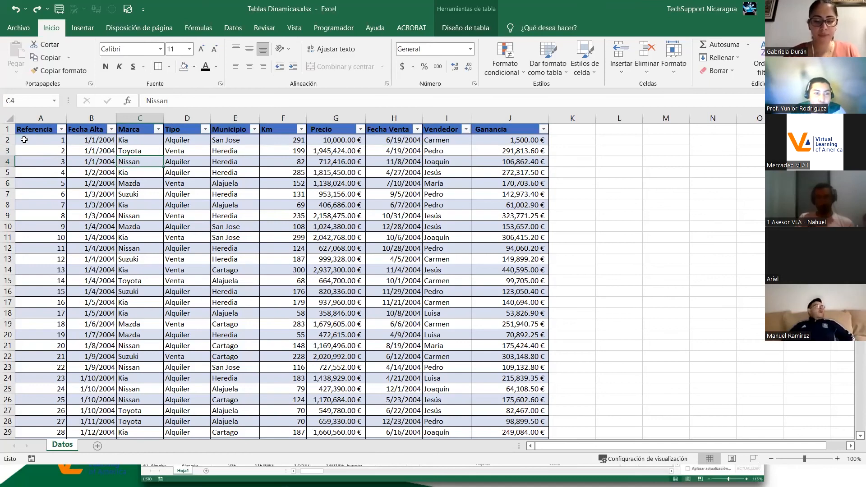
click(31, 144)
click(30, 151)
click(32, 140)
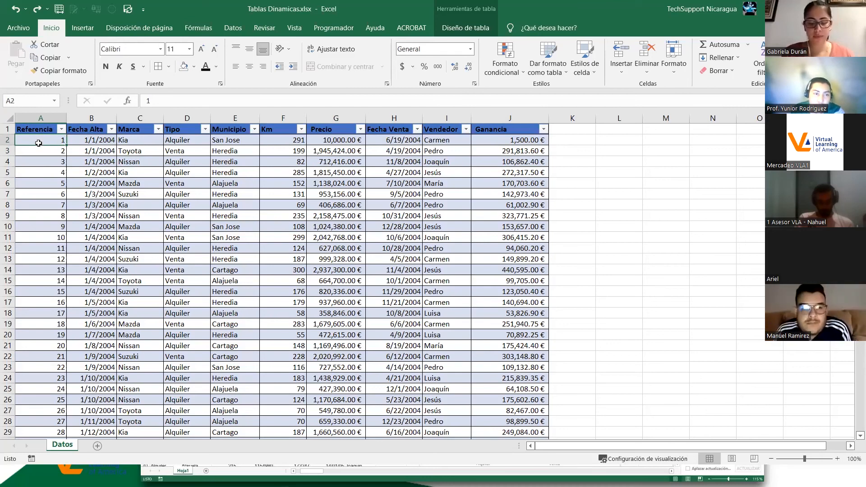
drag(38, 143, 513, 143)
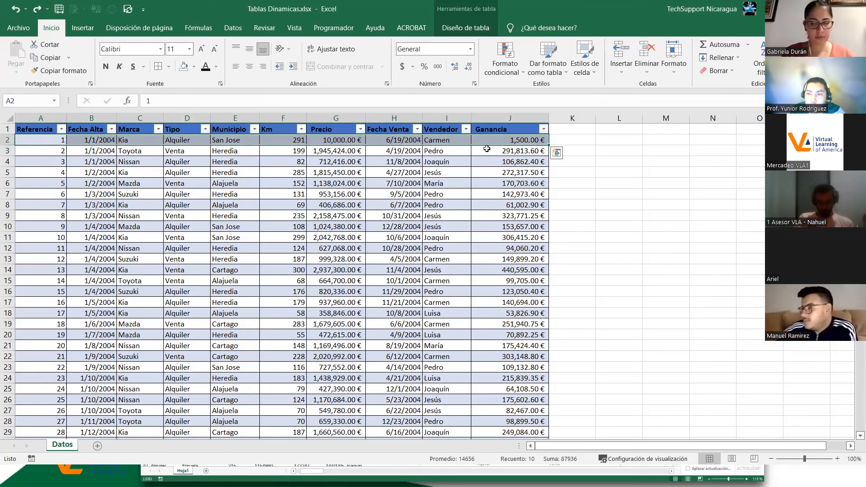
click(37, 142)
drag(36, 150, 516, 149)
click(490, 181)
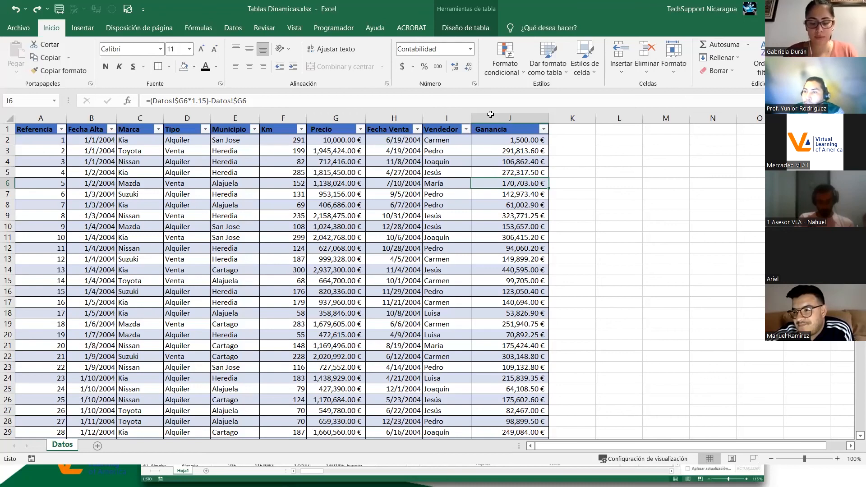
click(102, 140)
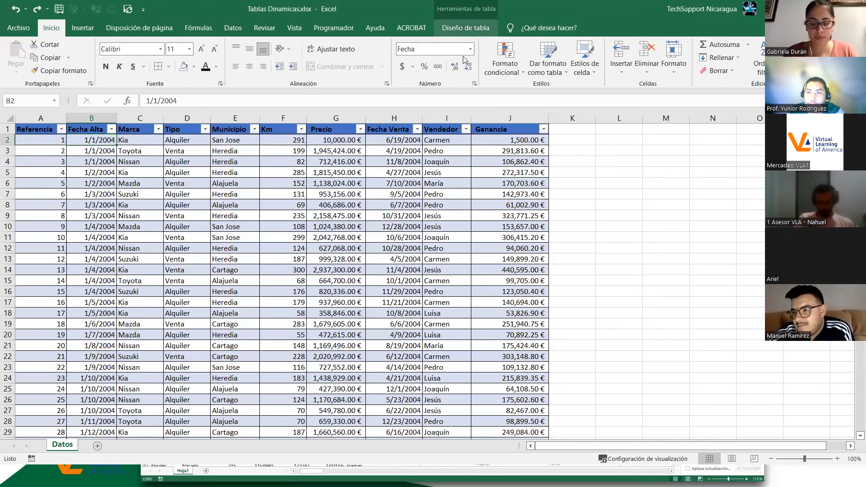
Step: Compare which table tools are offered for cells inside the table and for empty cells in columns L and M
click(394, 227)
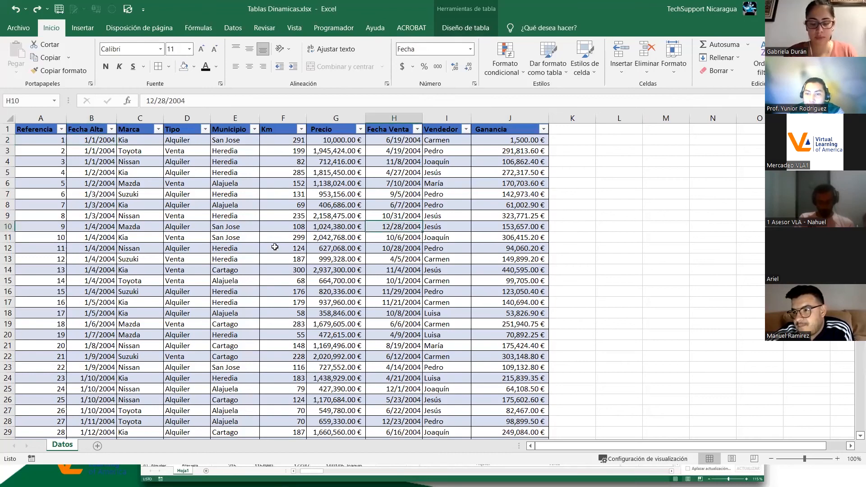
click(274, 247)
drag(289, 313, 234, 313)
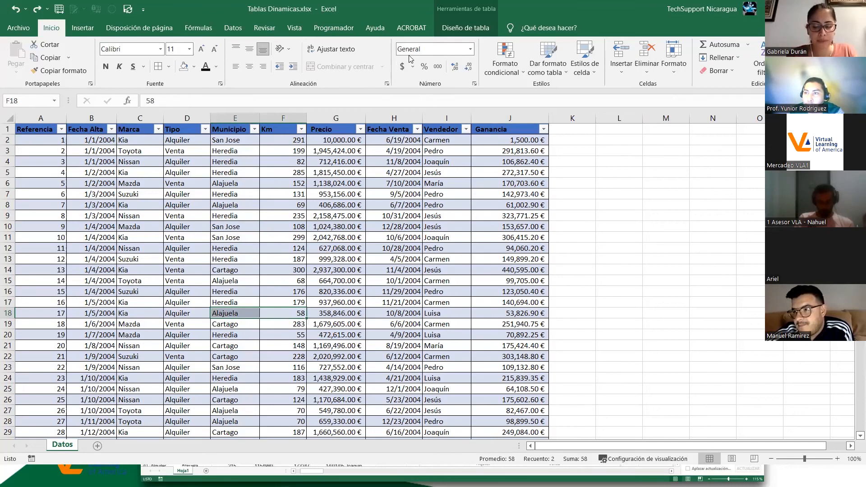
click(654, 214)
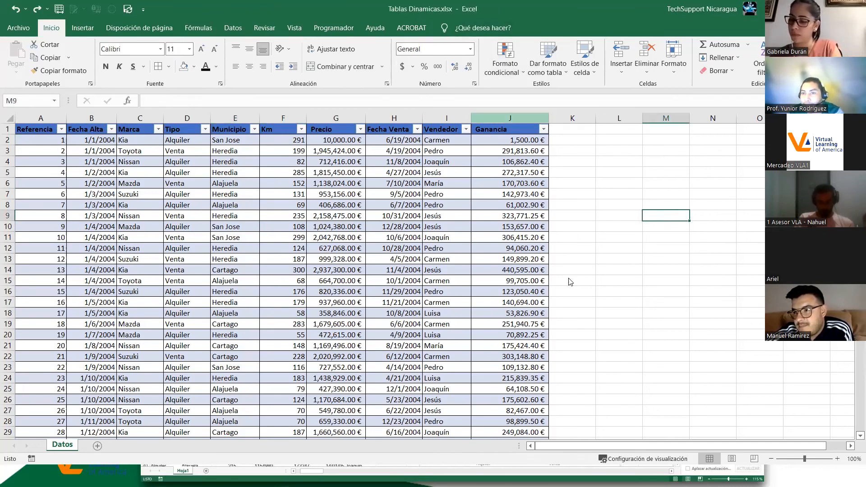
click(395, 287)
click(682, 279)
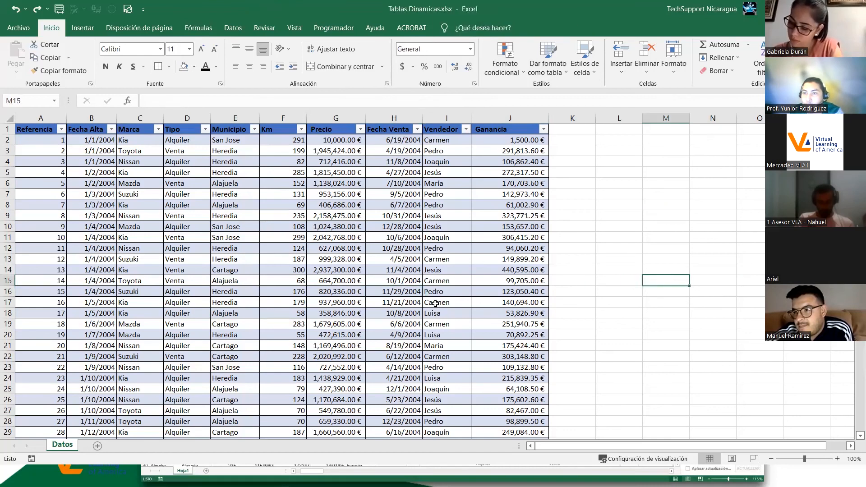
click(634, 300)
click(440, 315)
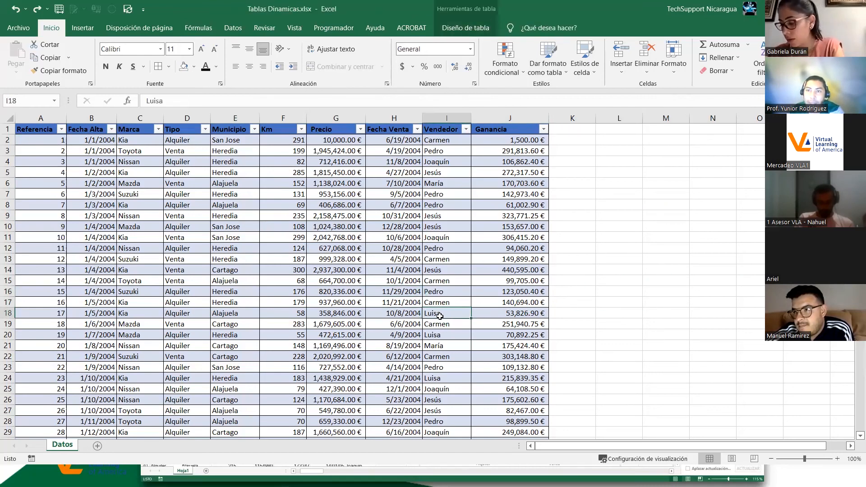
click(637, 288)
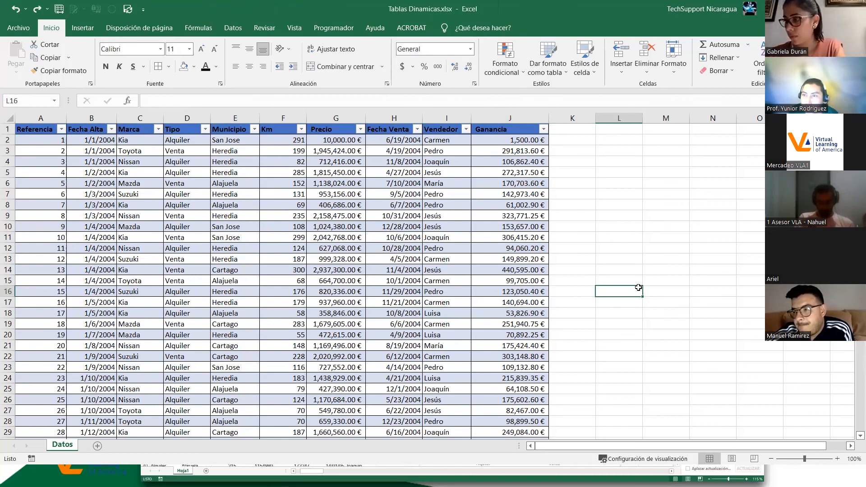
click(662, 254)
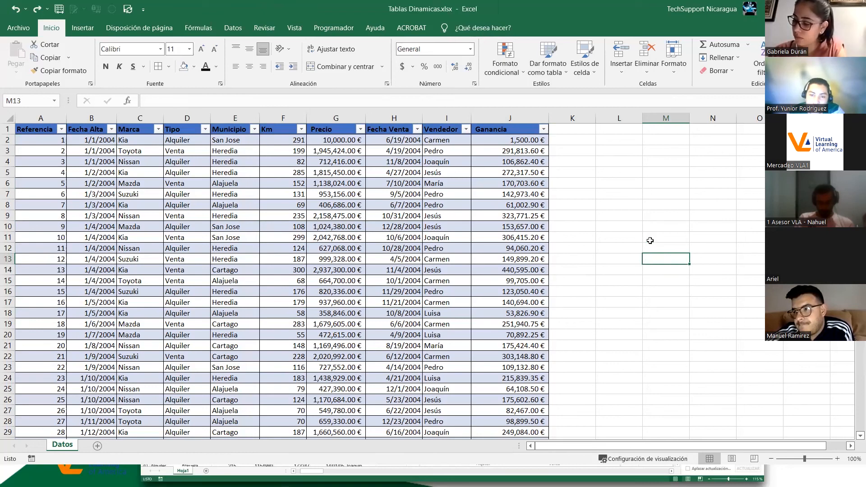
Step: Rename the table on the Datos sheet as Registros
click(357, 256)
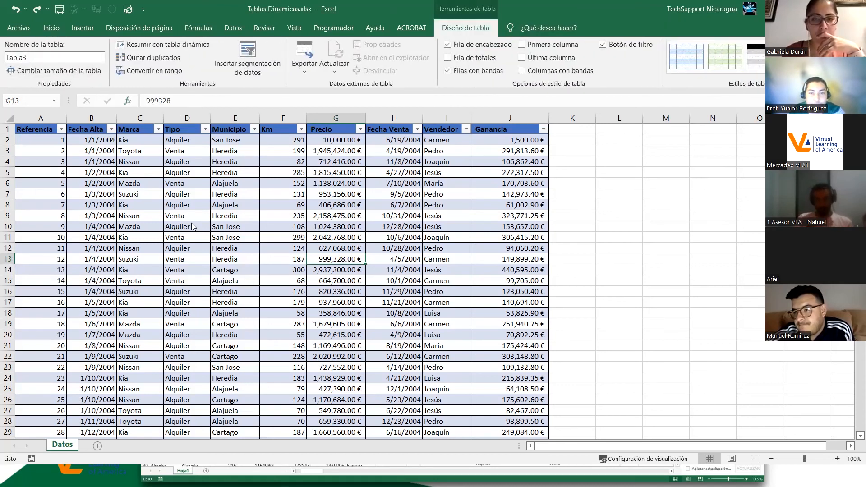
click(41, 58)
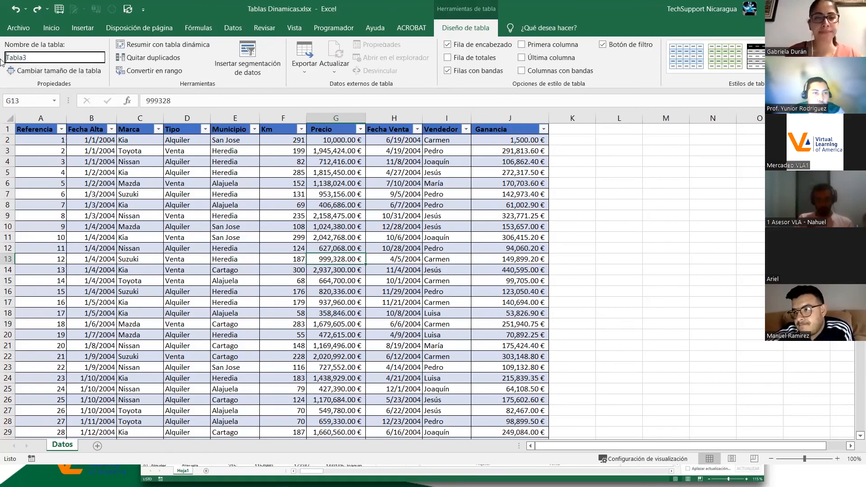
drag(41, 59, 1, 59)
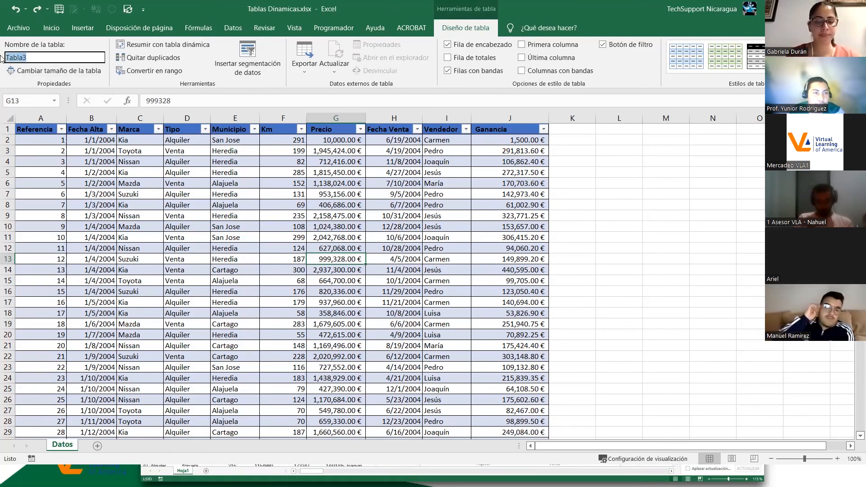
key(BackSpace)
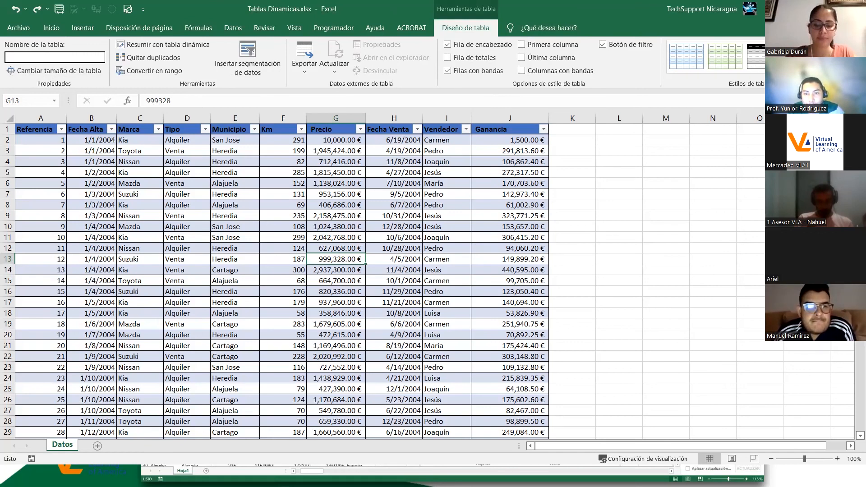
text(Registros)
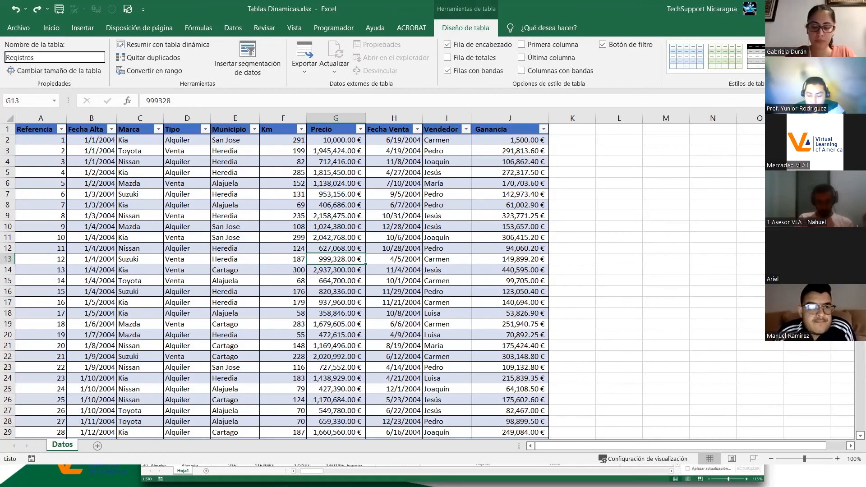
key(Return)
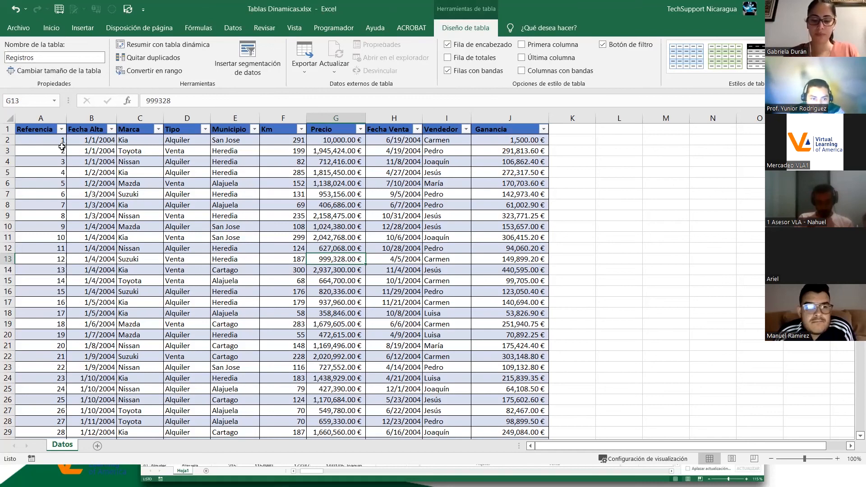
Step: Look over the row 2 record from Fecha Alta to Fecha Venta and several other cells in the table body
click(129, 140)
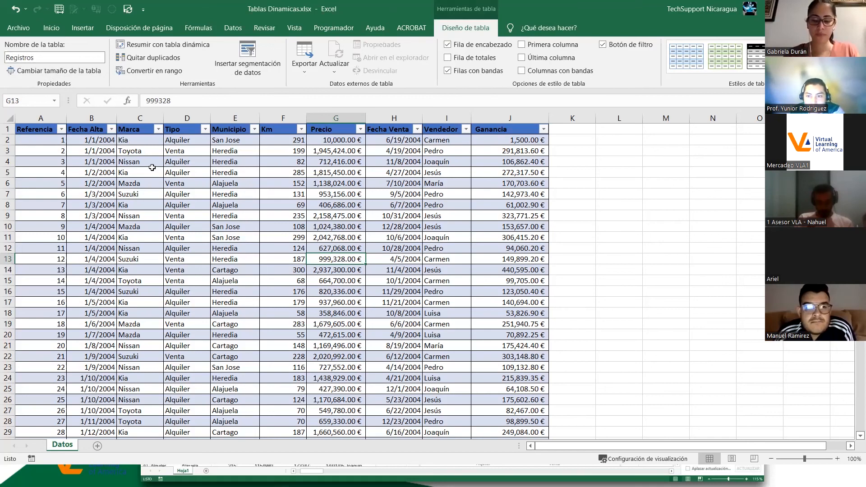
key(Left)
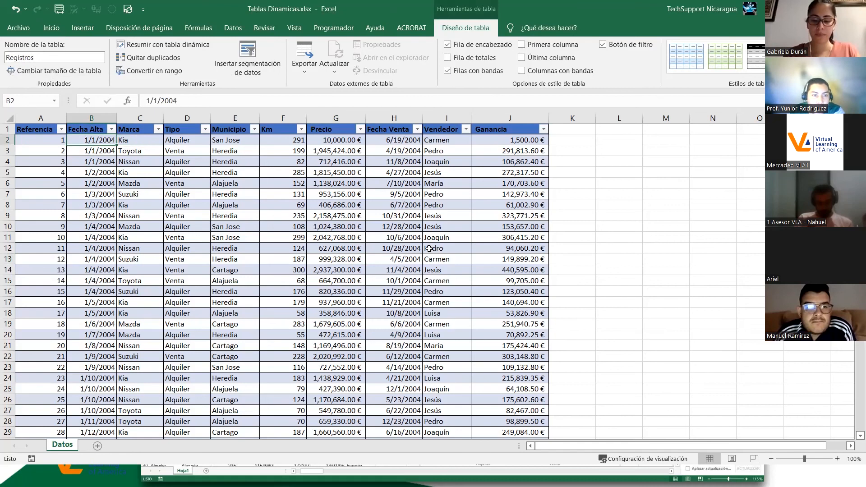
key(Right)
key(Right)
key(Right)
key(Right)
key(Right)
key(Right)
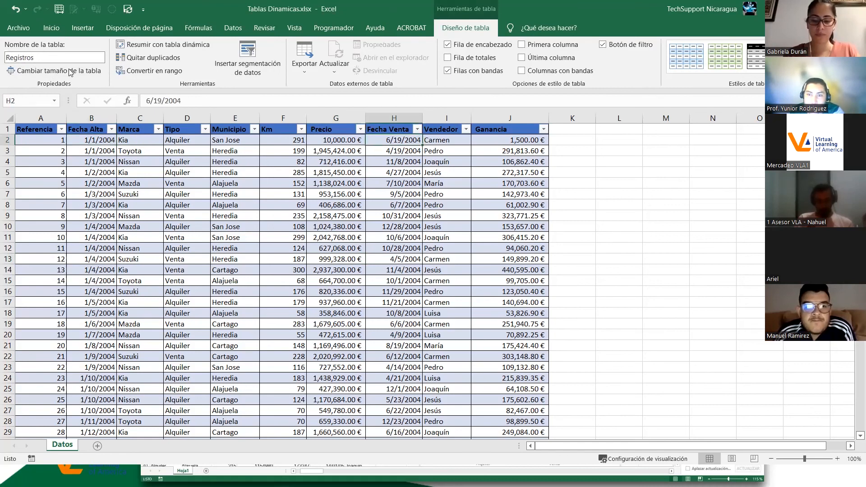
click(135, 196)
click(295, 301)
click(458, 299)
click(199, 182)
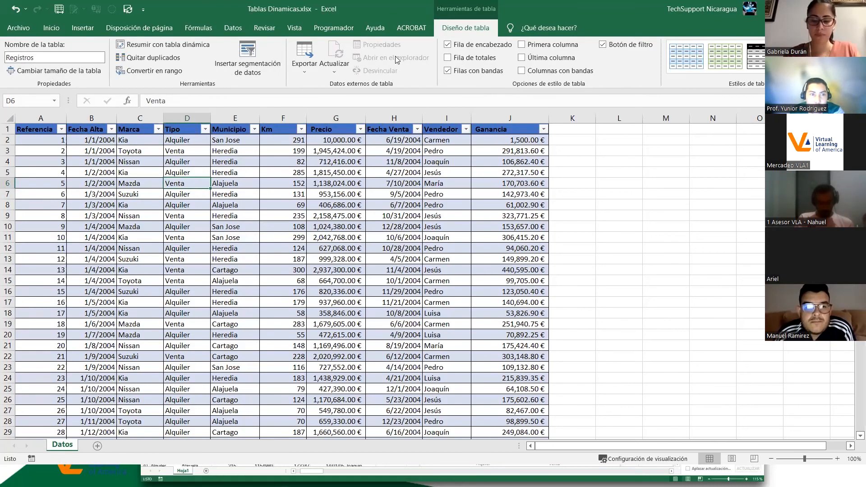
Step: Preview a light table style without header fill and apply a style with a blue header and light blue banded rows
click(688, 63)
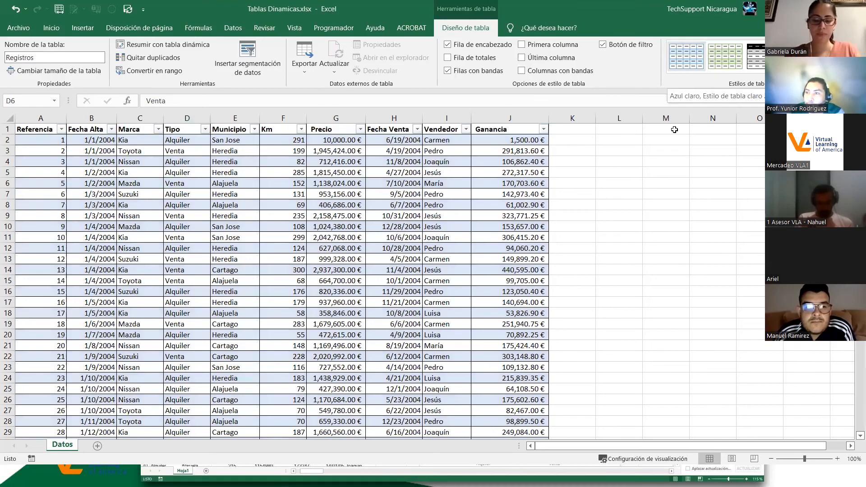
click(336, 194)
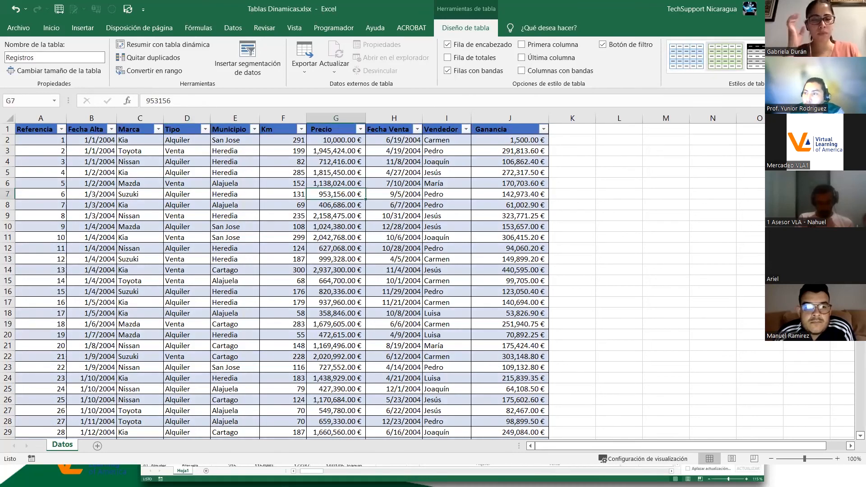
click(827, 56)
click(827, 57)
click(827, 56)
click(827, 56)
click(827, 46)
click(827, 46)
click(827, 46)
click(827, 47)
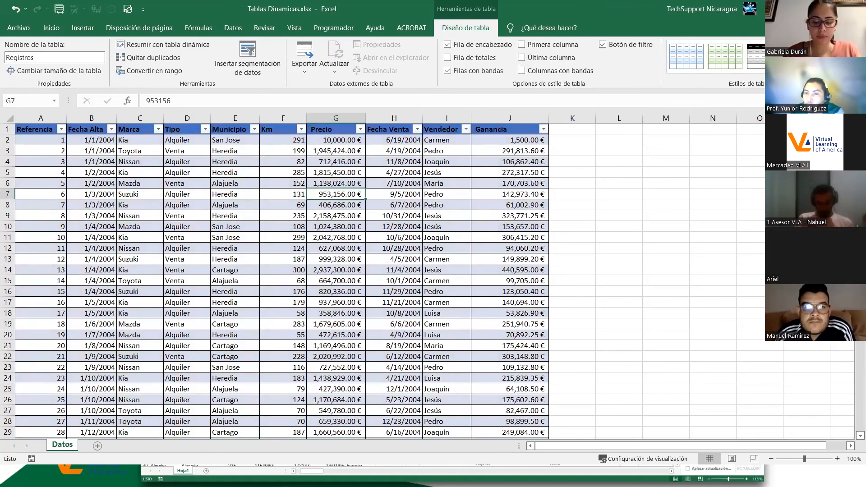
click(828, 56)
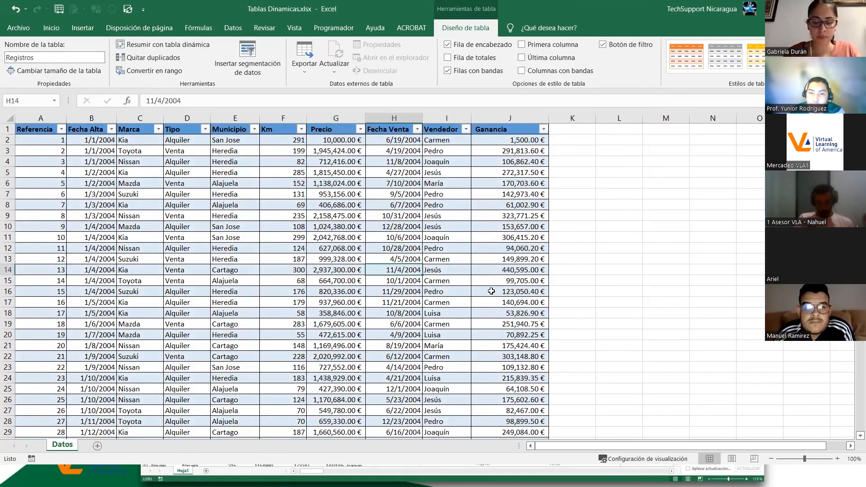
click(277, 251)
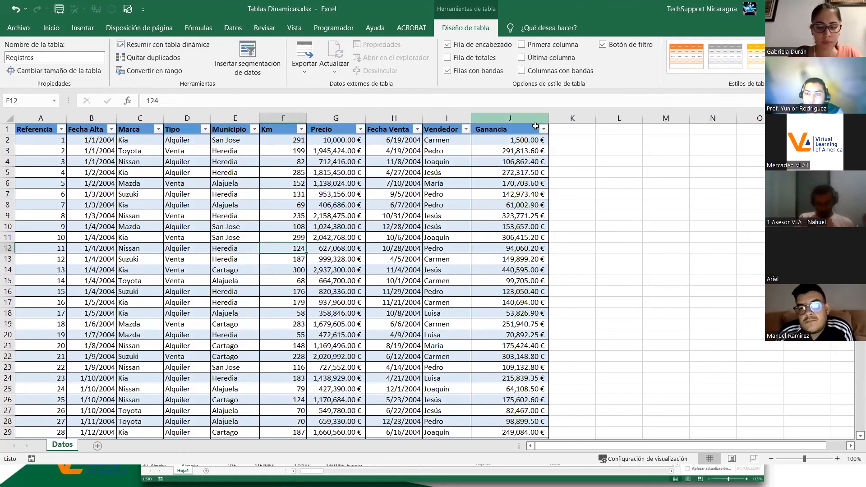
scroll(535, 126, down, 3)
scroll(527, 122, up, 3)
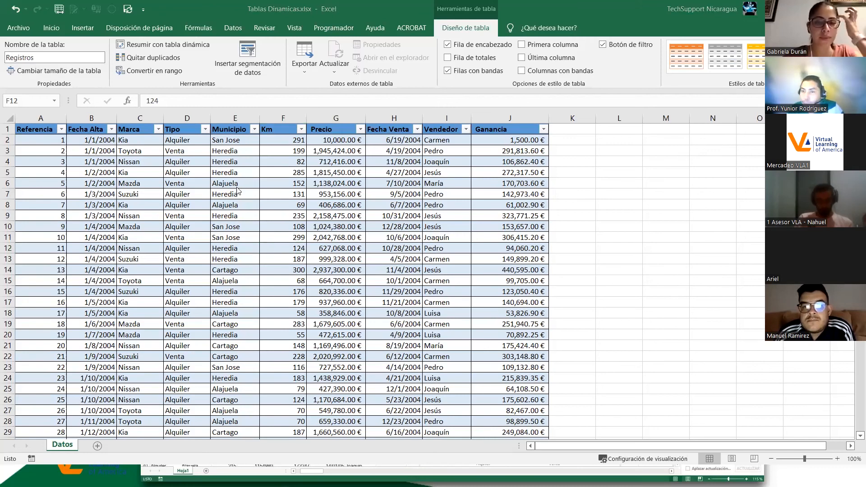
Step: Switch to the PowerPoint slide on ranges, tables and pivot tables, and return to the Tablas Dinamicas.xlsx workbook in Excel
key(alt+Tab)
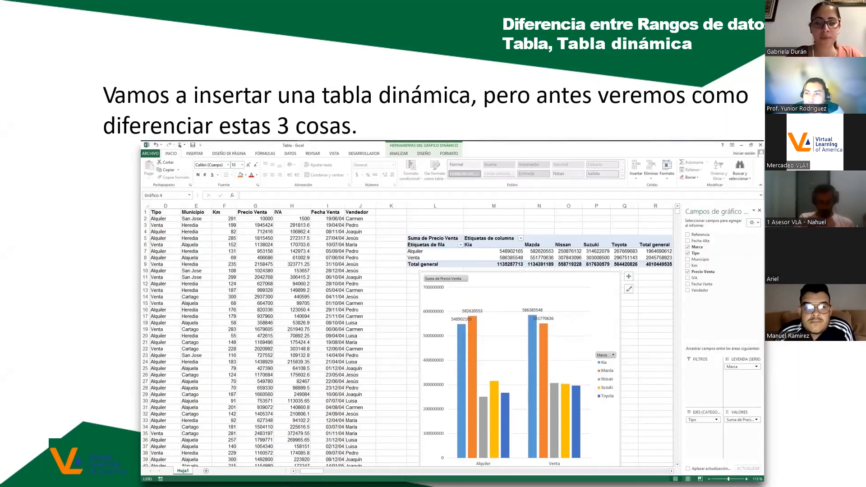
key(alt+Tab)
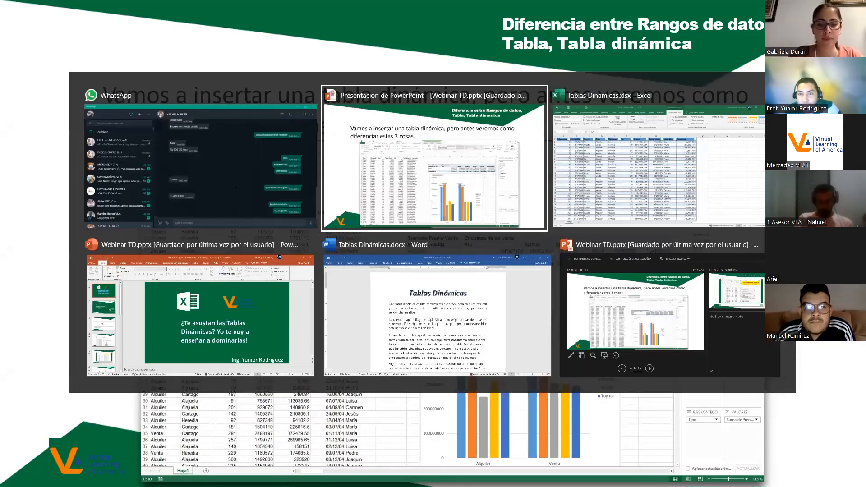
key(alt+Tab)
key(alt+Tab)
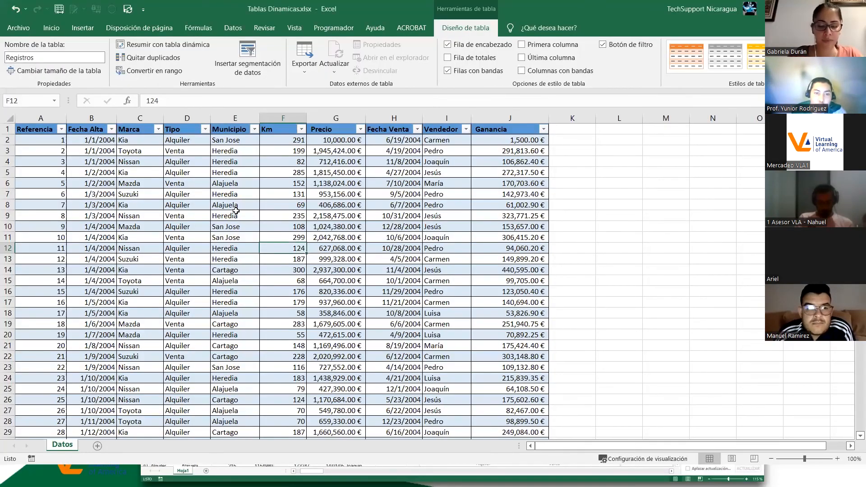
Step: Examine the records well down the Registros table and return to its first rows
key(Left)
key(Left)
key(Up)
key(Up)
key(Up)
key(Up)
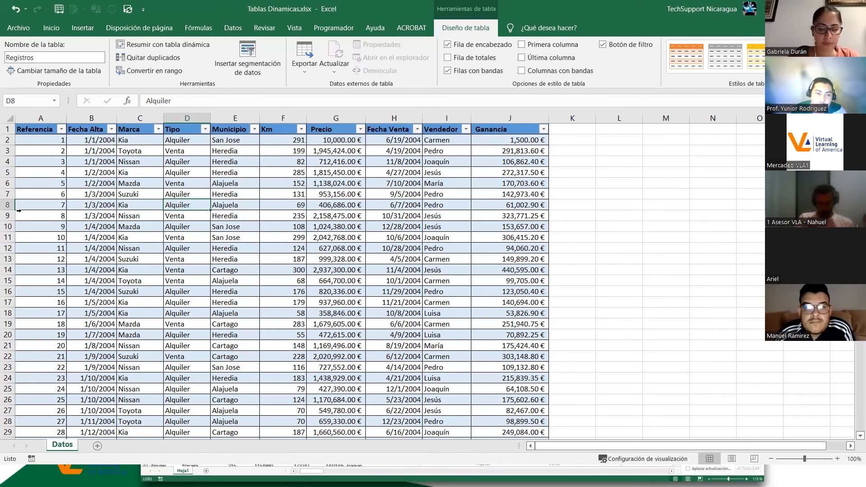
scroll(134, 278, down, 7)
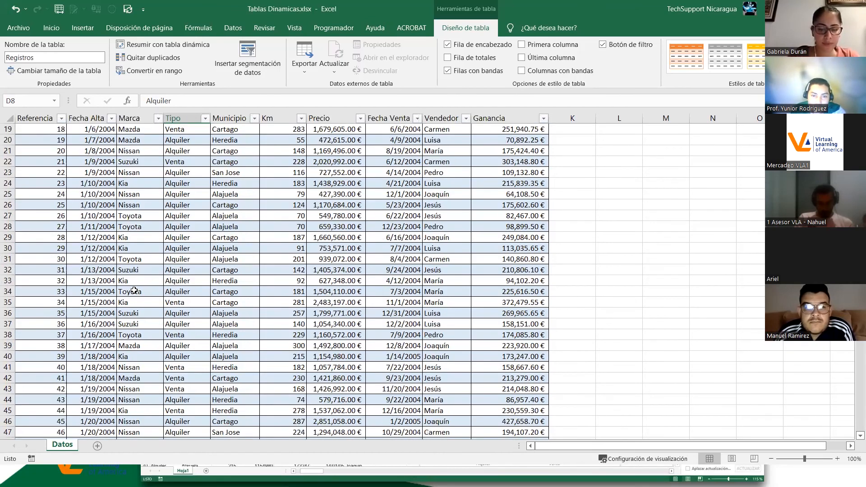
scroll(215, 304, down, 6)
scroll(215, 303, down, 10)
scroll(304, 288, down, 1)
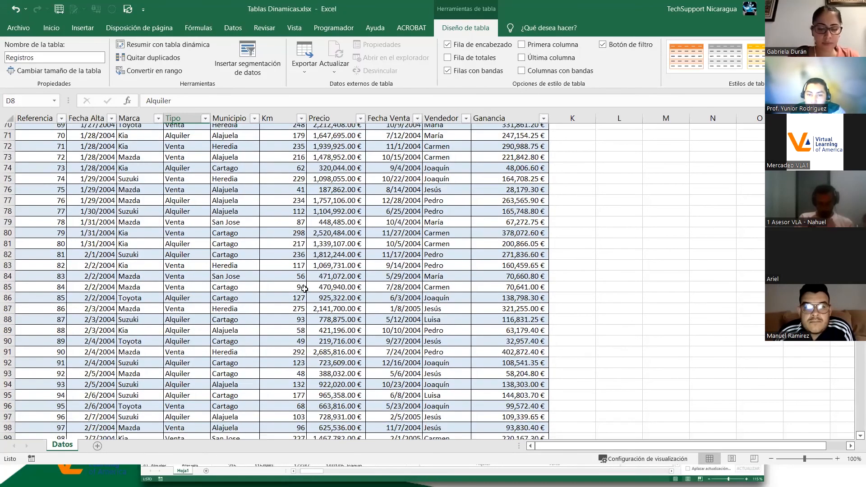
scroll(304, 293, down, 9)
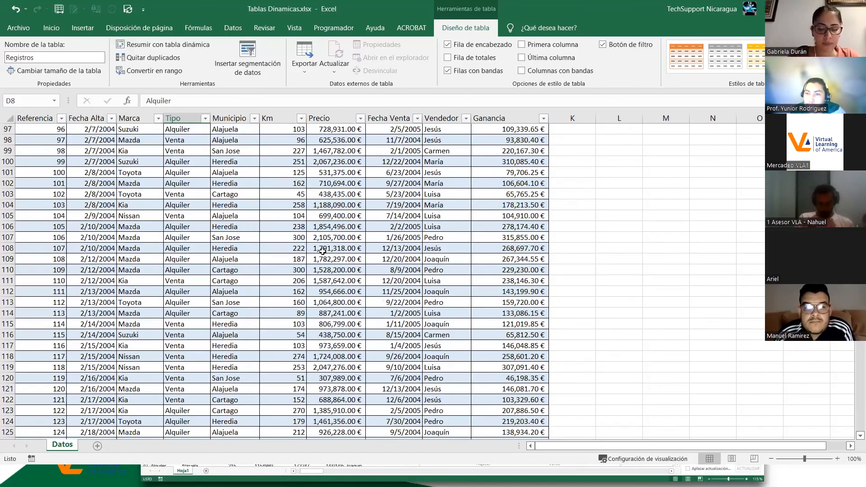
scroll(321, 250, down, 2)
scroll(320, 250, down, 20)
scroll(320, 248, up, 18)
scroll(109, 201, up, 20)
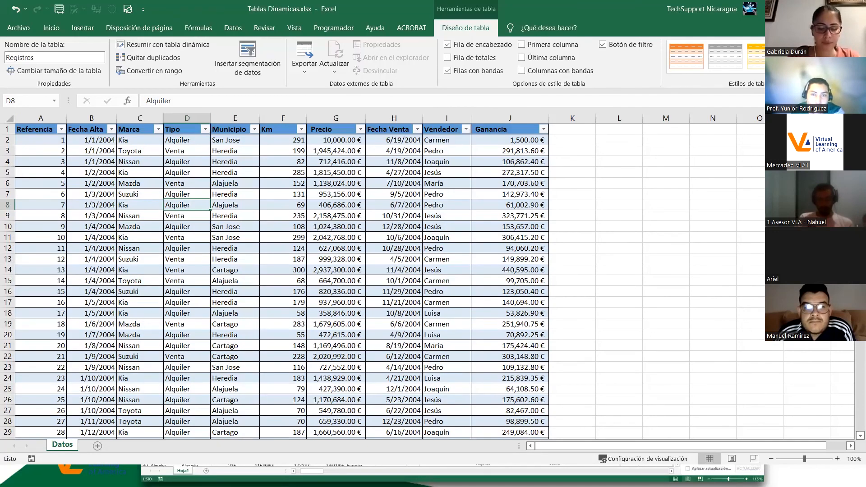
Step: Rename the Datos sheet as BD
double_click(64, 445)
text(BD)
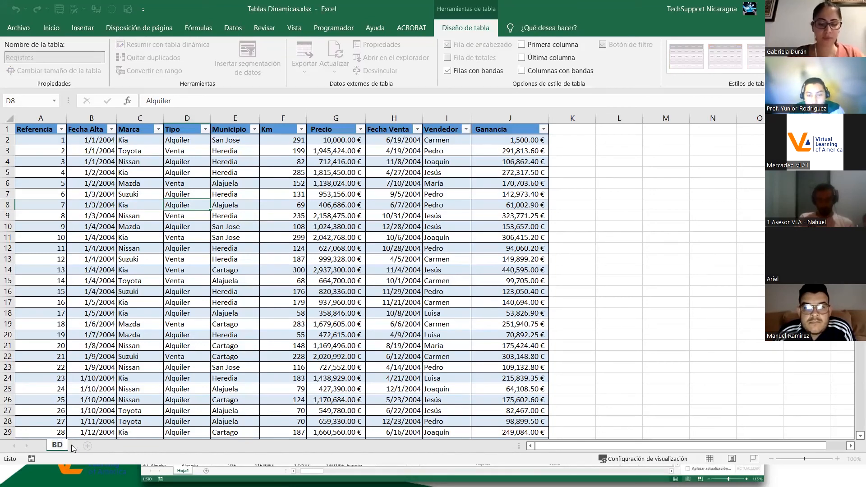
key(Return)
Step: Examine the Registros records down to about row 98, return to the first rows and go through the cells of row 11
scroll(124, 360, down, 1)
scroll(124, 363, down, 7)
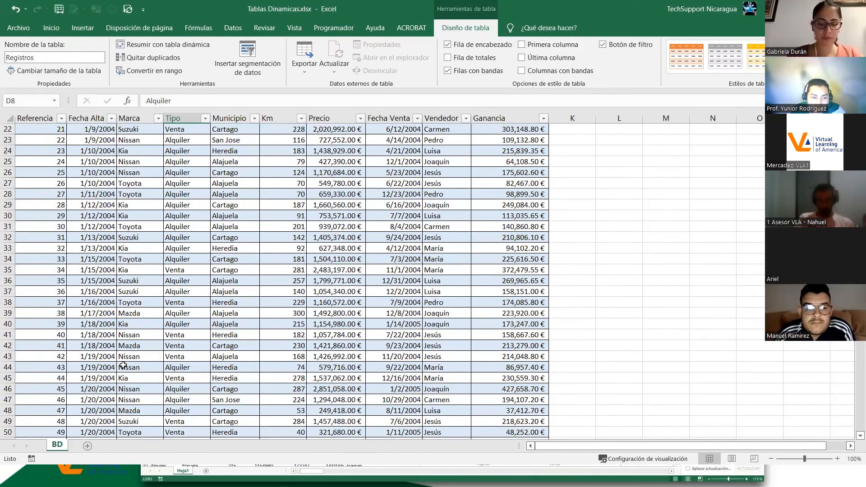
scroll(153, 313, down, 16)
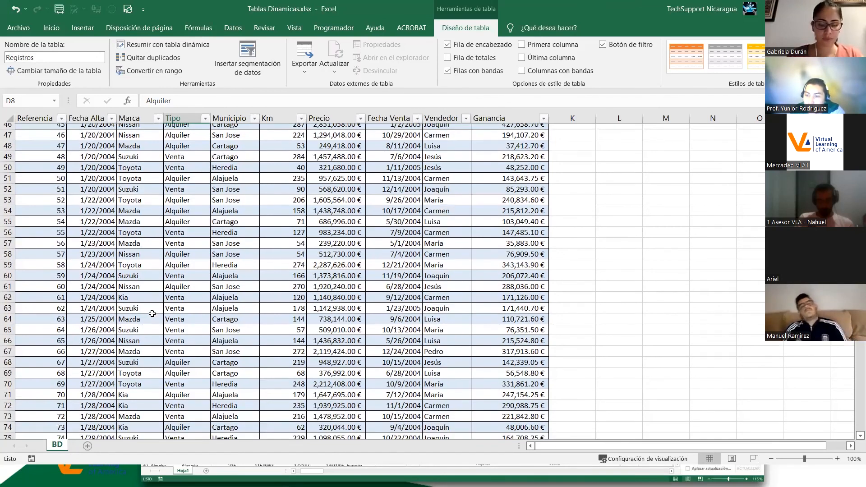
scroll(152, 313, down, 9)
scroll(131, 302, up, 9)
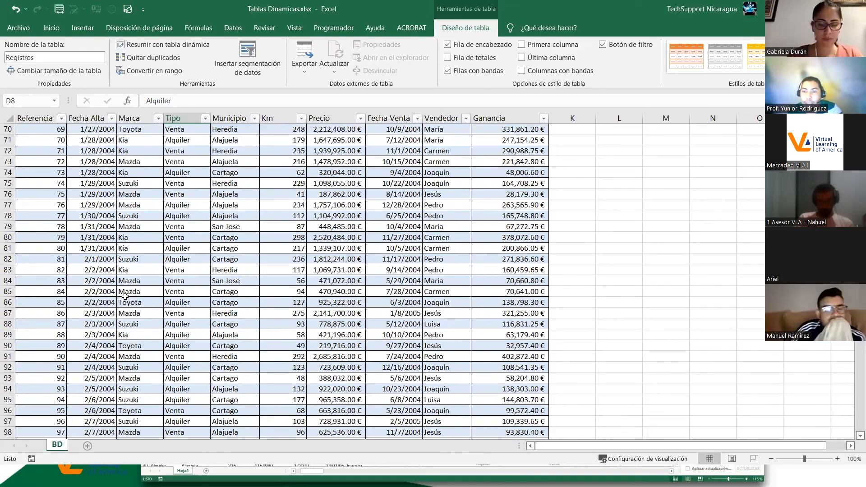
scroll(202, 275, up, 20)
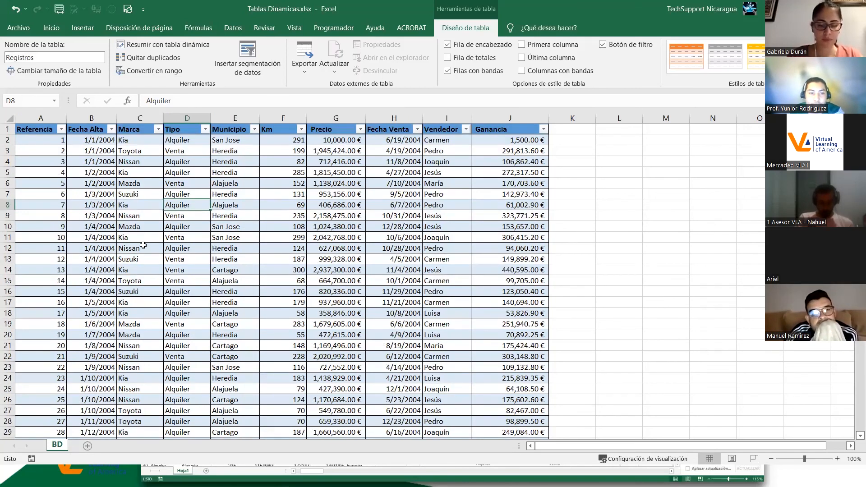
click(101, 238)
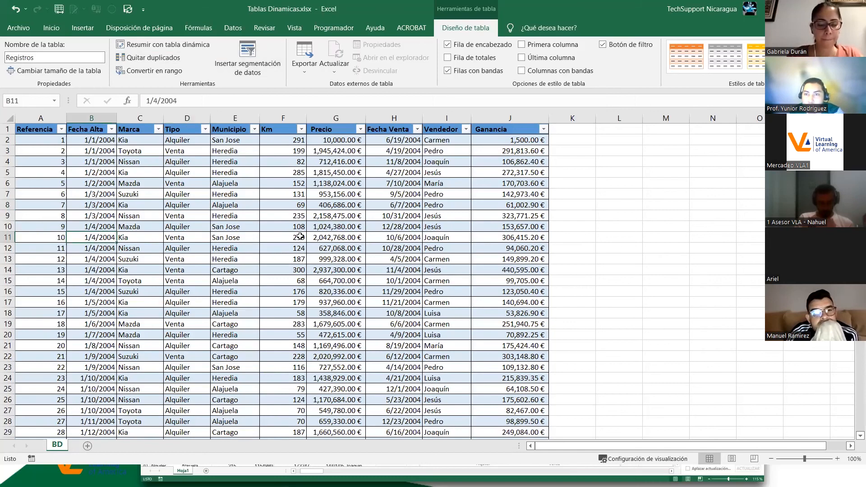
key(Right)
key(Right)
key(Right)
key(Right)
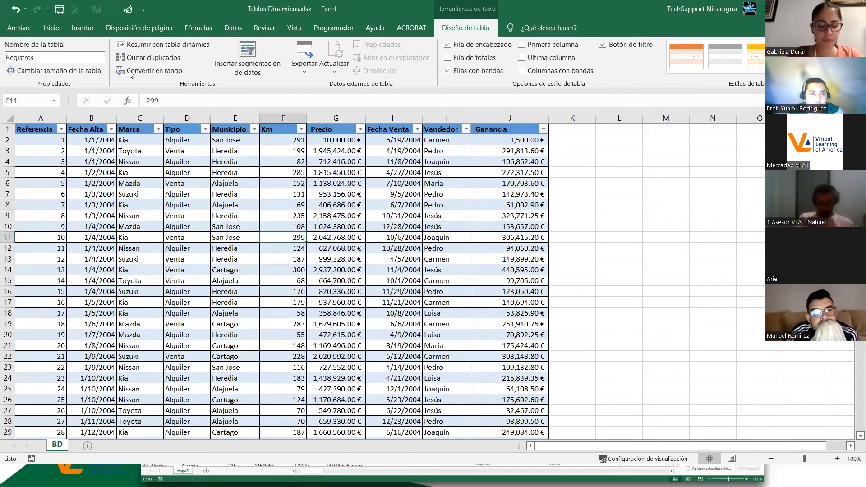
Step: Insert a clustered column chart from the entire Registros table with its headers and enlarge it across the sheet
click(82, 28)
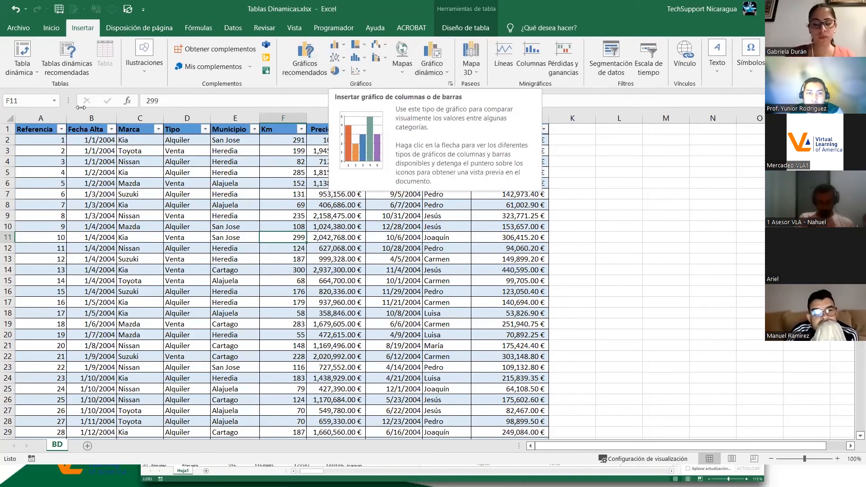
click(28, 129)
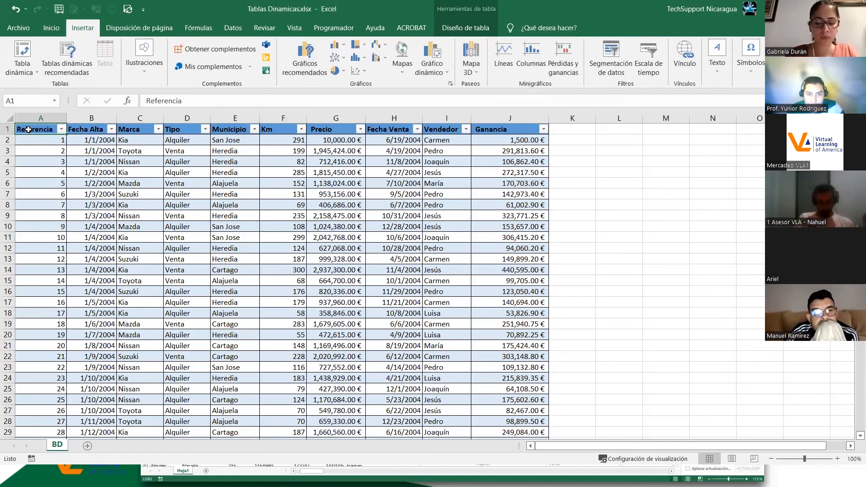
key(ctrl+shift+Right)
key(ctrl+shift+Down)
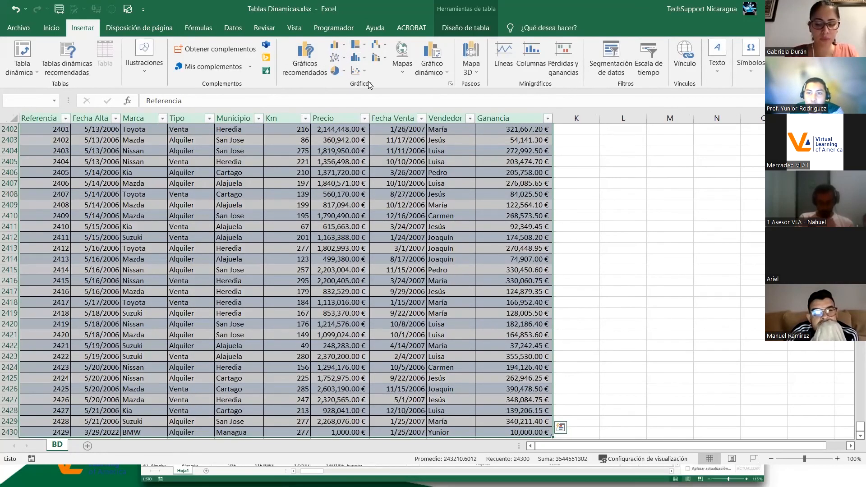
click(343, 45)
click(348, 83)
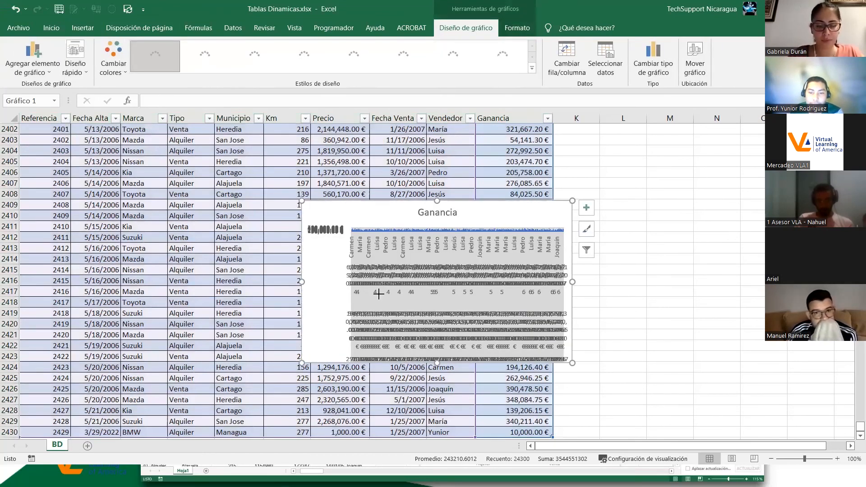
drag(378, 294, 145, 220)
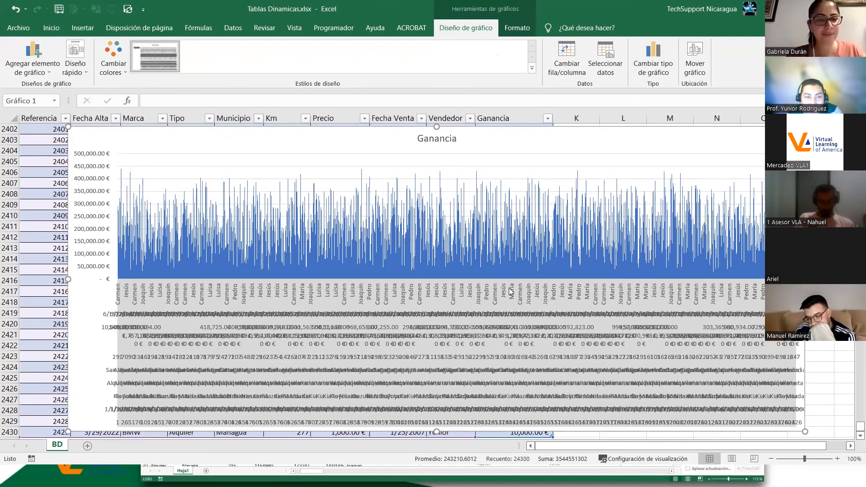
Step: Delete the chart made from the whole table and return to the first rows of the sheet
mouse_move(574, 212)
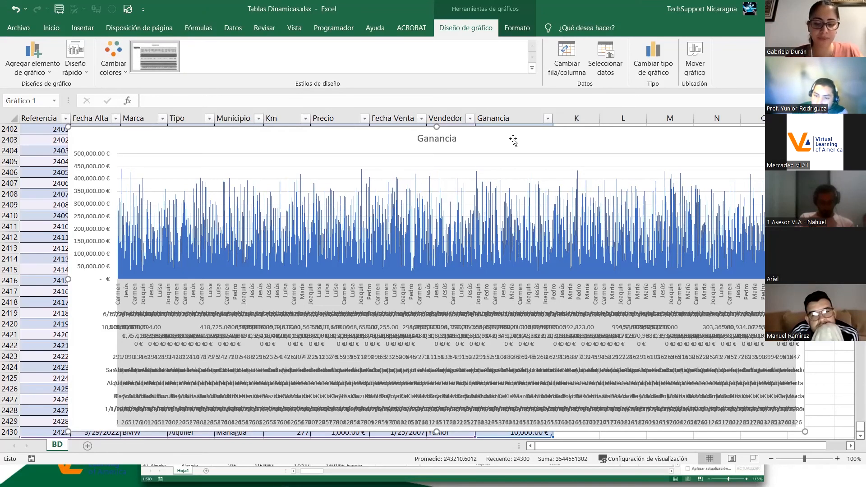
key(Delete)
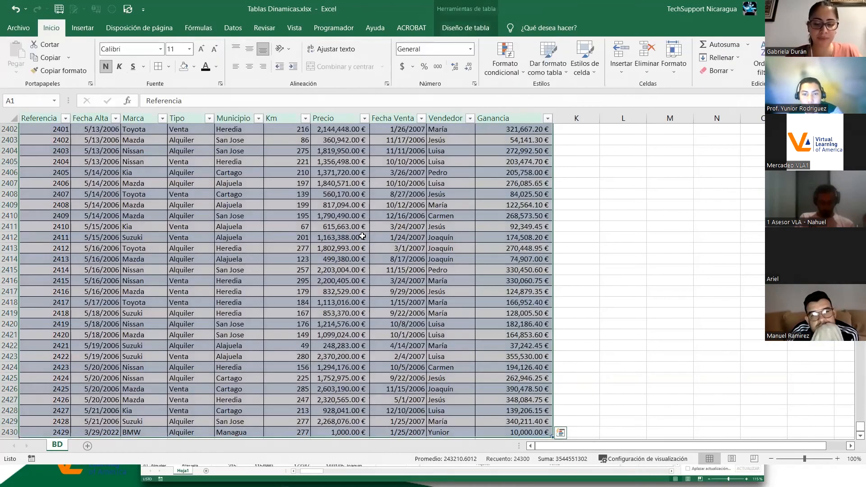
scroll(562, 269, up, 17)
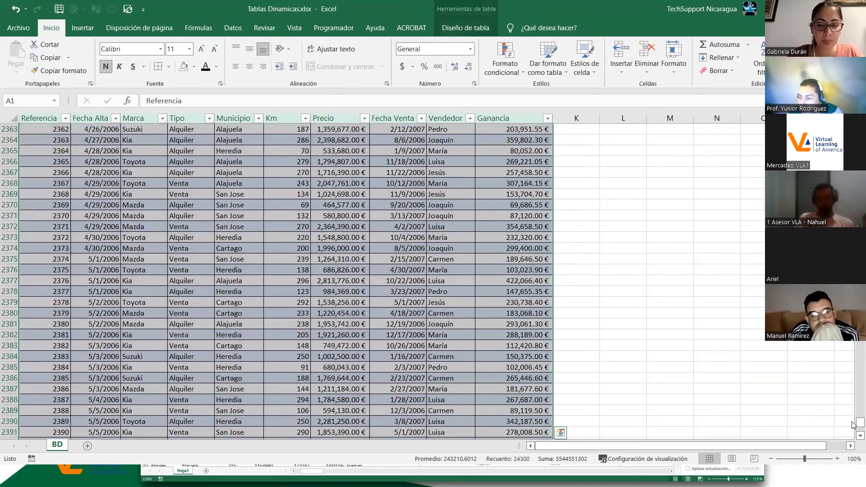
drag(859, 420, 860, 129)
click(335, 302)
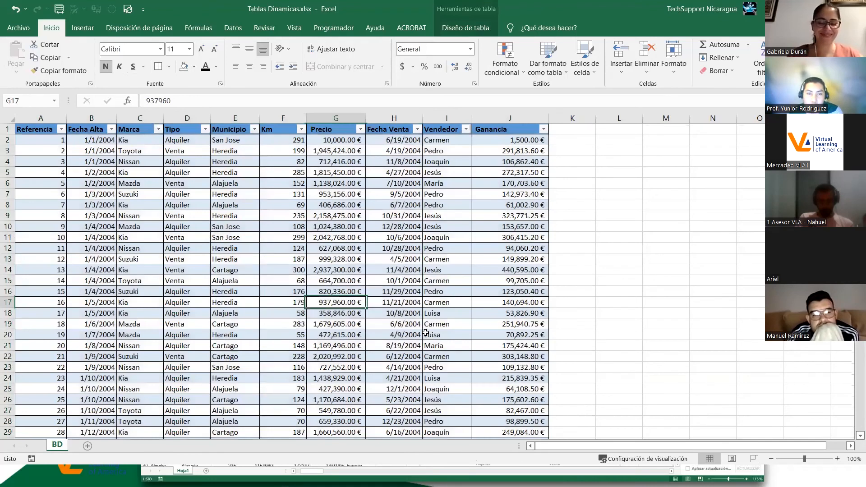
Step: Select the Ganancia column with its header, preview the recommended charts including the histogram, and show all chart types
click(492, 126)
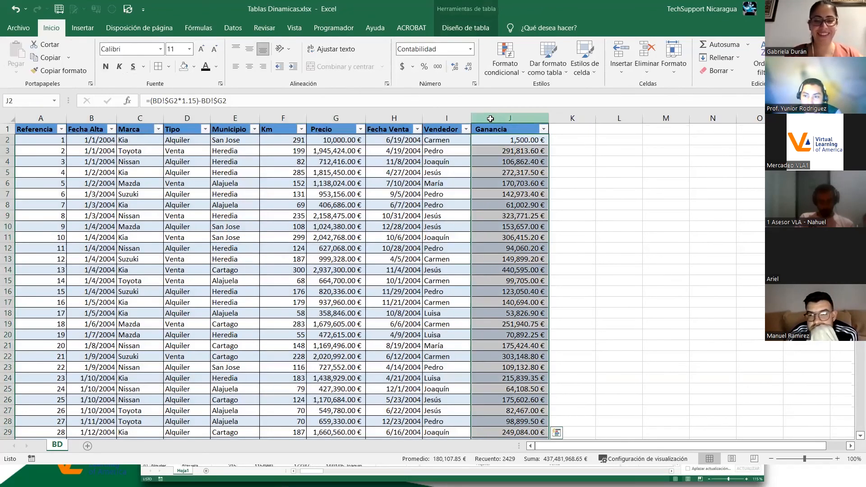
click(490, 118)
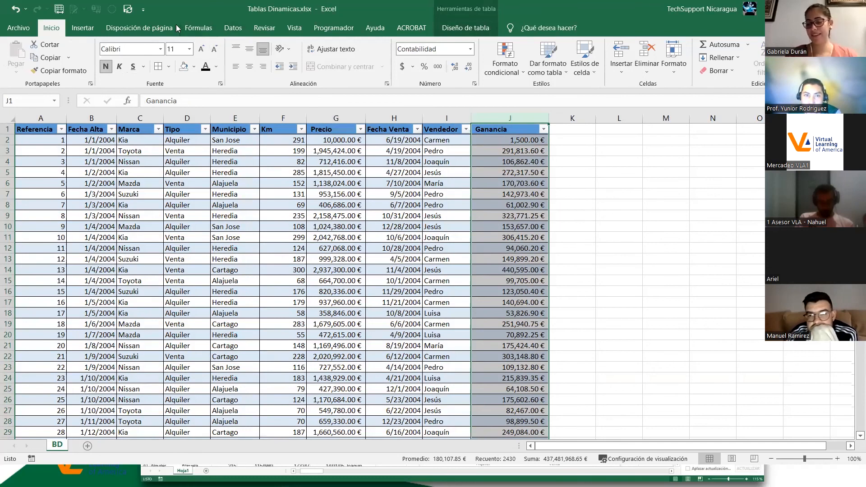
click(86, 28)
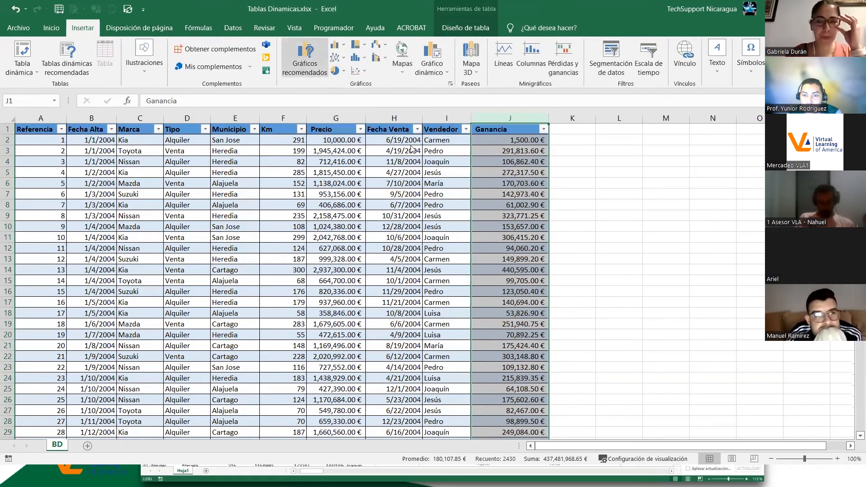
key(Down)
key(Down)
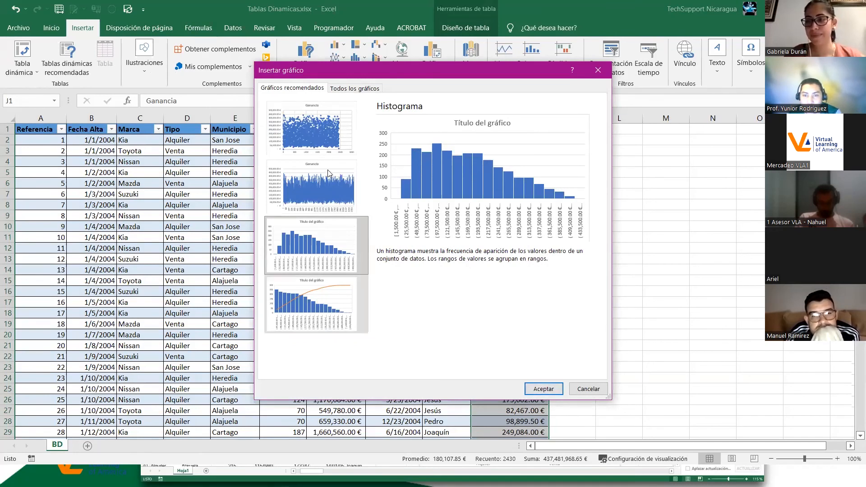
click(345, 90)
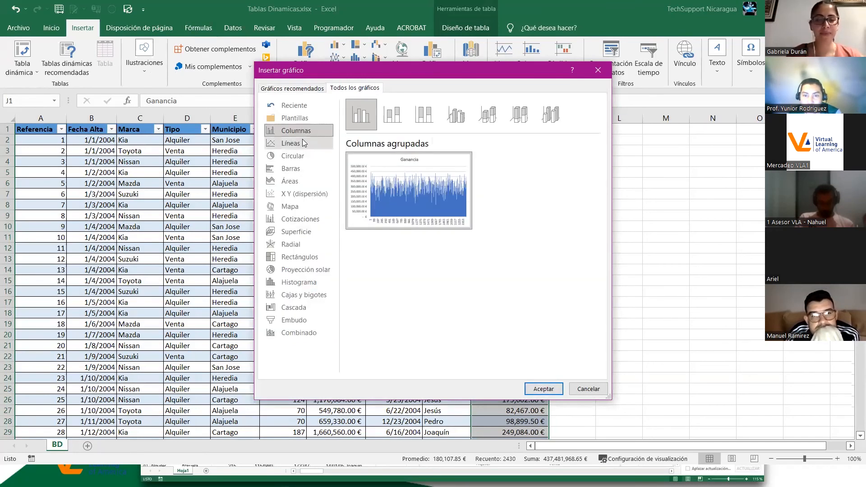
Step: Preview the line, pie and bar charts for Ganancia and insert a clustered column chart
click(300, 142)
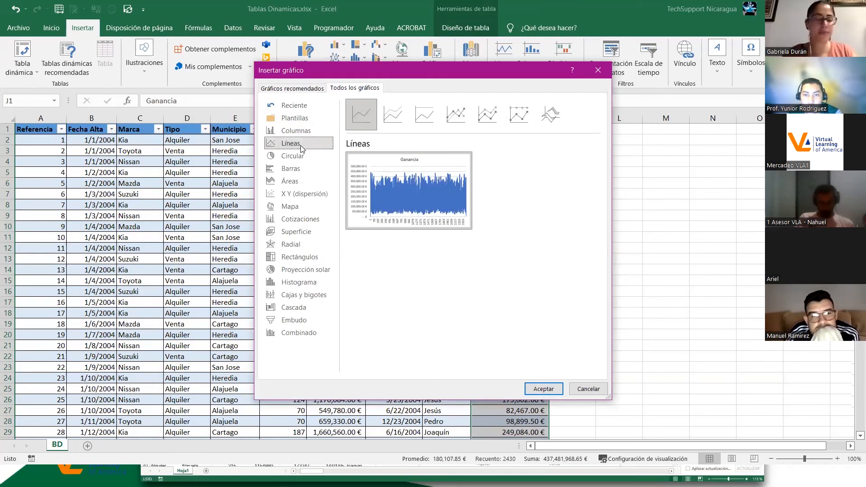
click(306, 154)
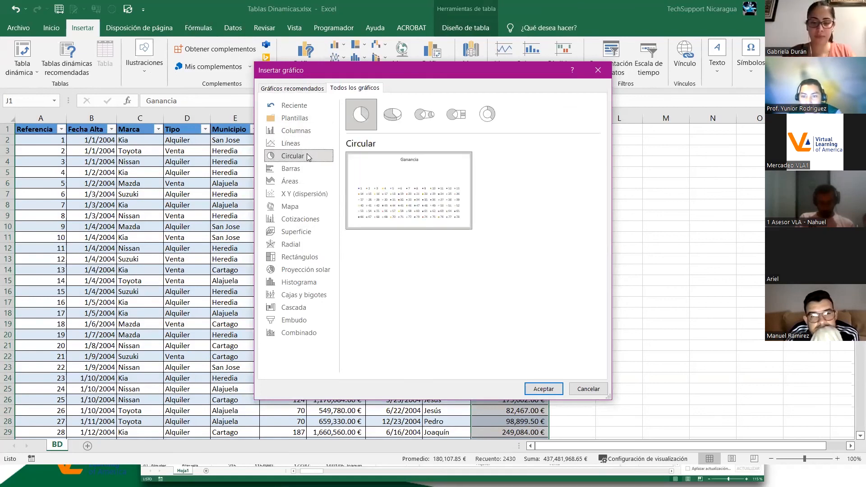
click(301, 168)
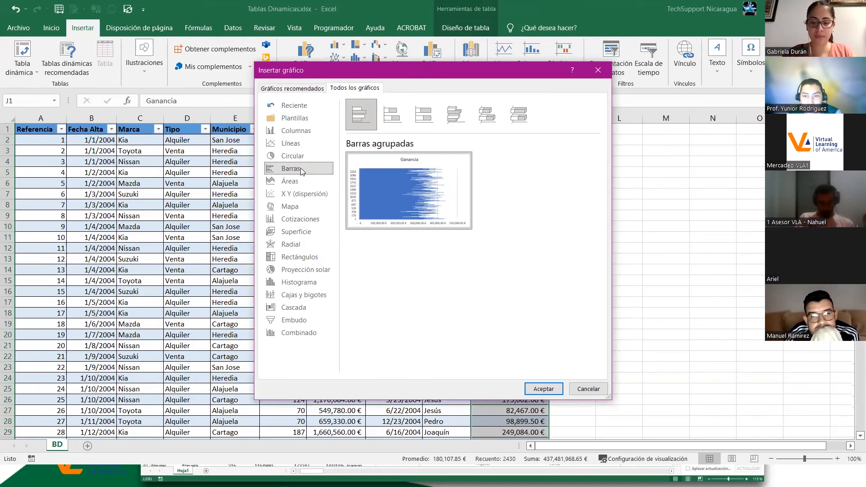
click(297, 132)
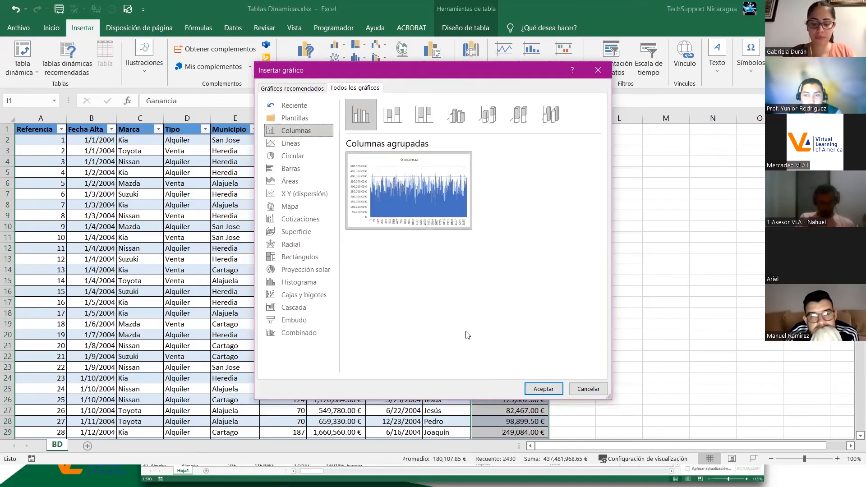
click(542, 389)
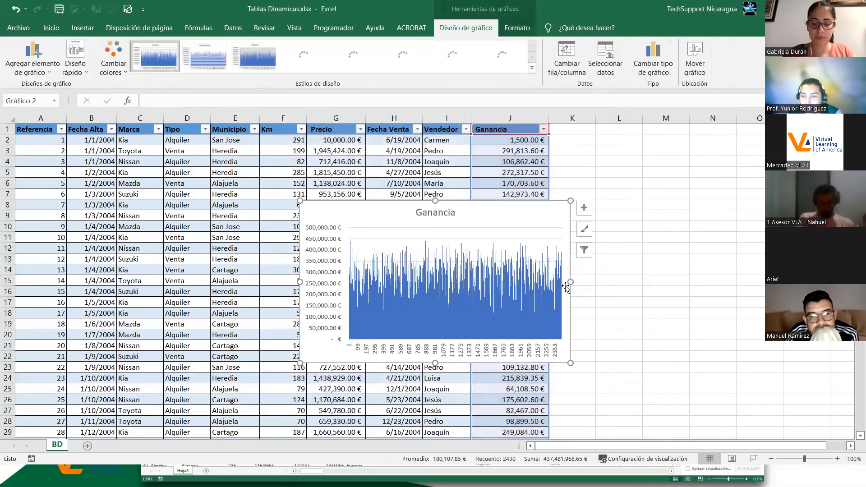
Step: Widen the Ganancia chart, move it lower over the table and delete it
drag(572, 280, 638, 281)
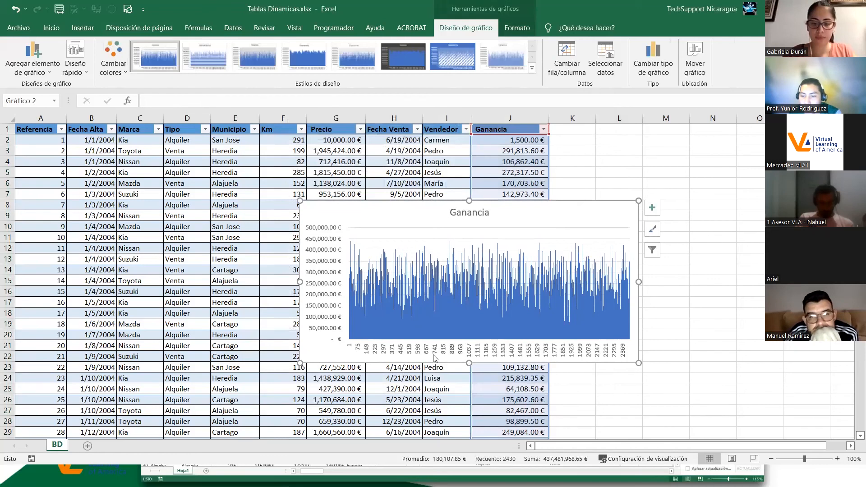
scroll(460, 343, down, 6)
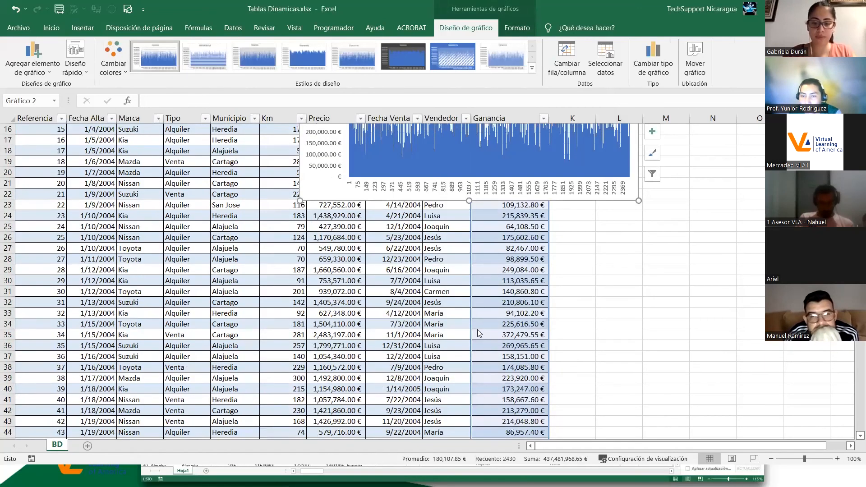
scroll(477, 333, up, 6)
mouse_move(477, 332)
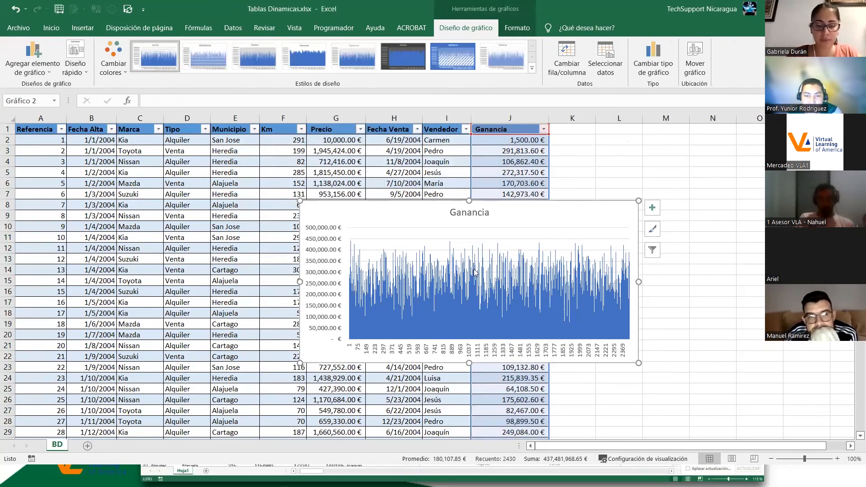
drag(523, 205, 590, 262)
drag(493, 250, 494, 252)
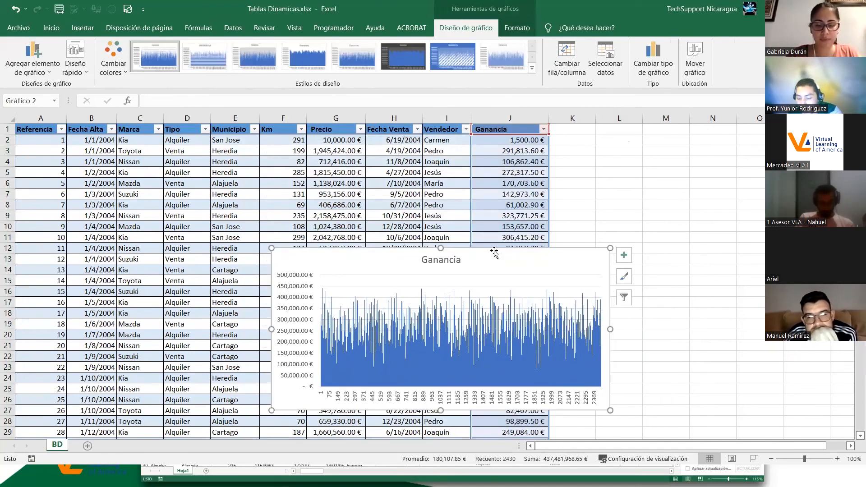
key(Delete)
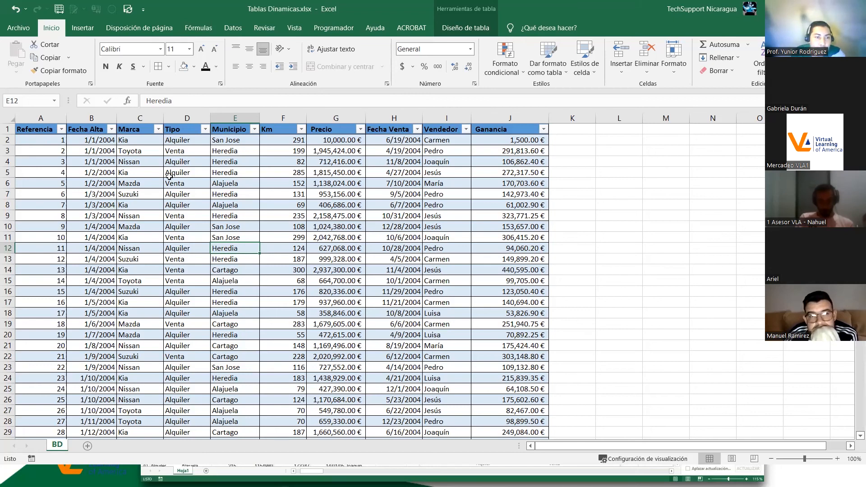
Step: Select the header row from Referencia to Ganancia and review the records below it
key(ctrl+Home)
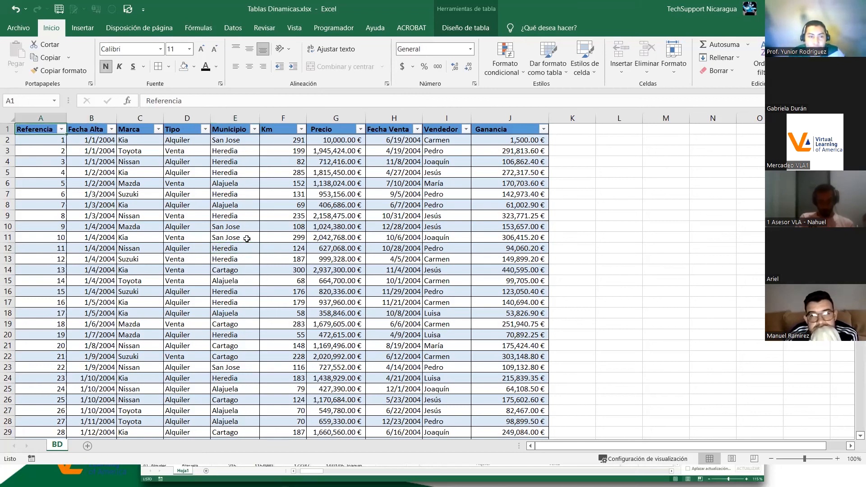
key(ctrl+shift+Right)
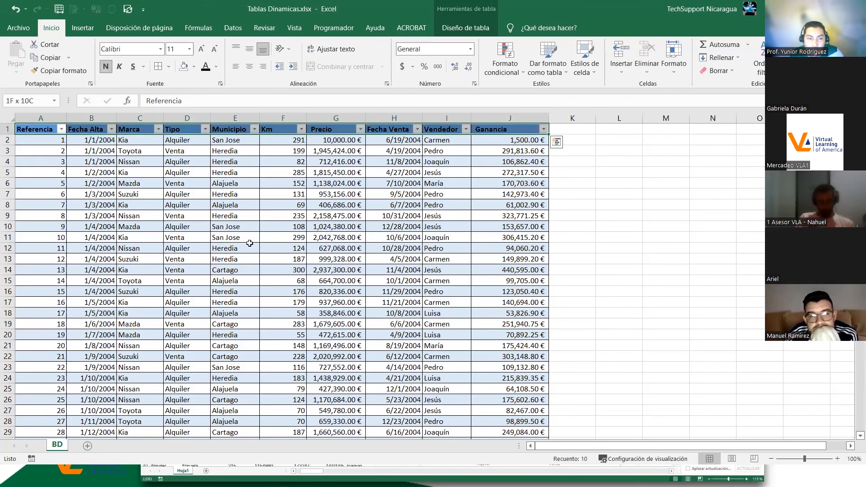
scroll(249, 243, down, 15)
scroll(297, 258, up, 15)
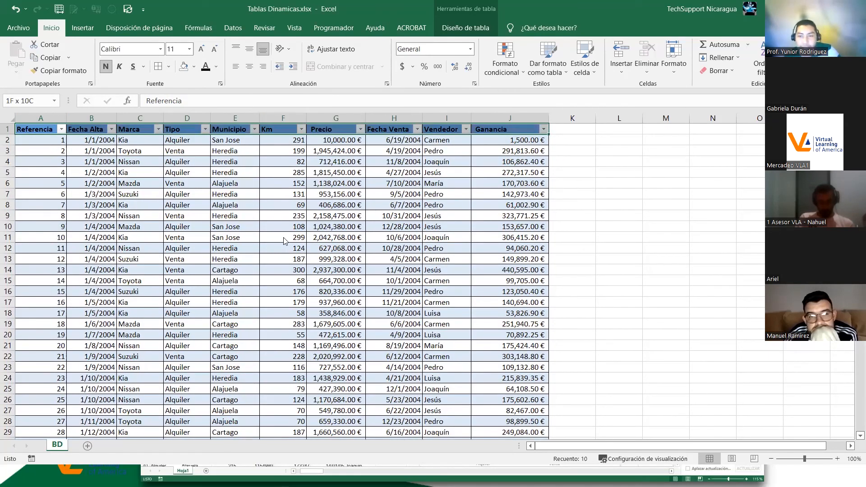
click(284, 241)
Step: Switch to the PowerPoint presentation and go to the slide Ejercicio - Tabla dinámica sencilla
key(alt+Tab)
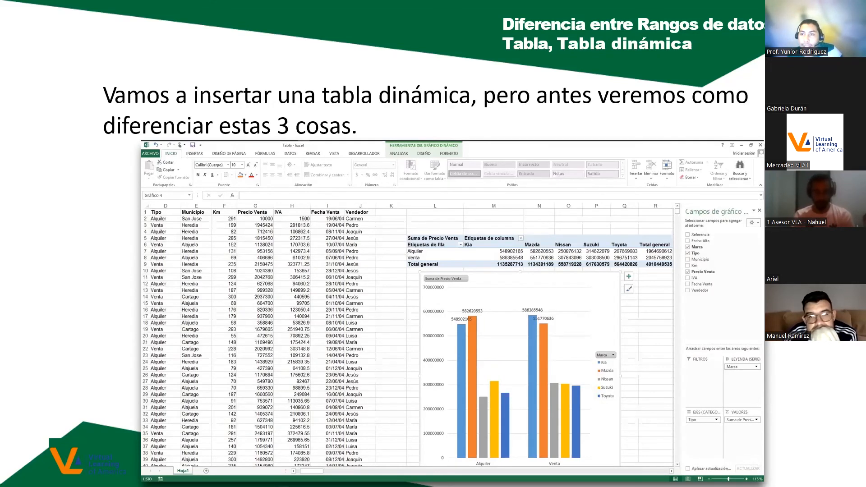
scroll(382, 243, down, 8)
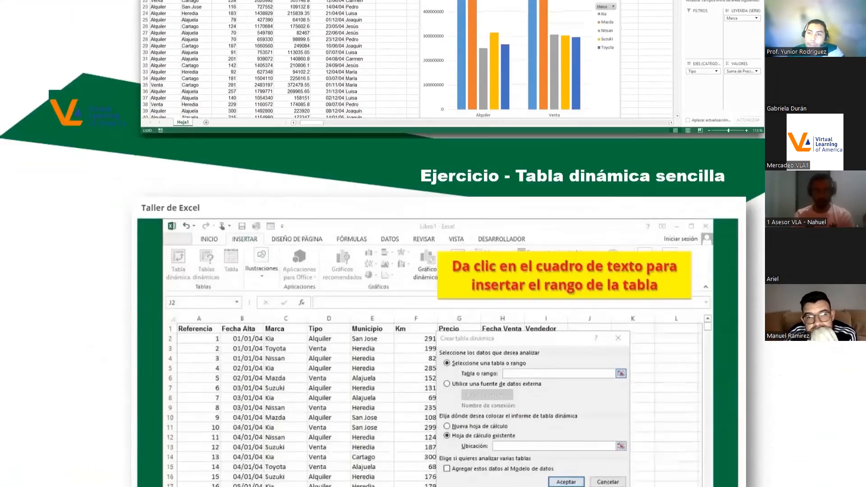
Step: Switch from the presentation back to the Tablas Dinamicas.xlsx workbook in Excel
key(alt+Tab)
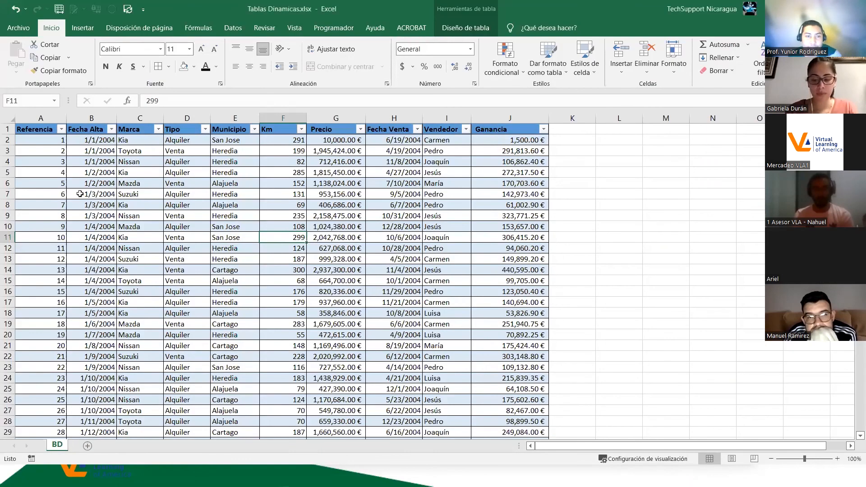
click(81, 193)
click(190, 195)
click(262, 240)
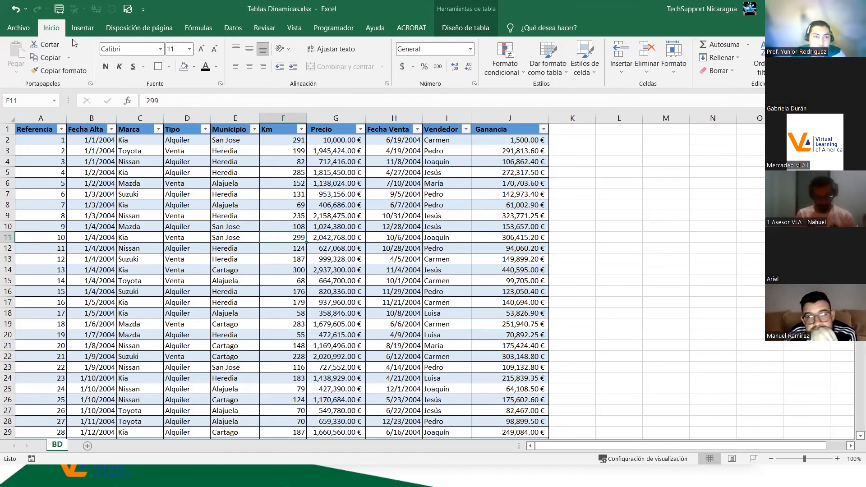
click(87, 32)
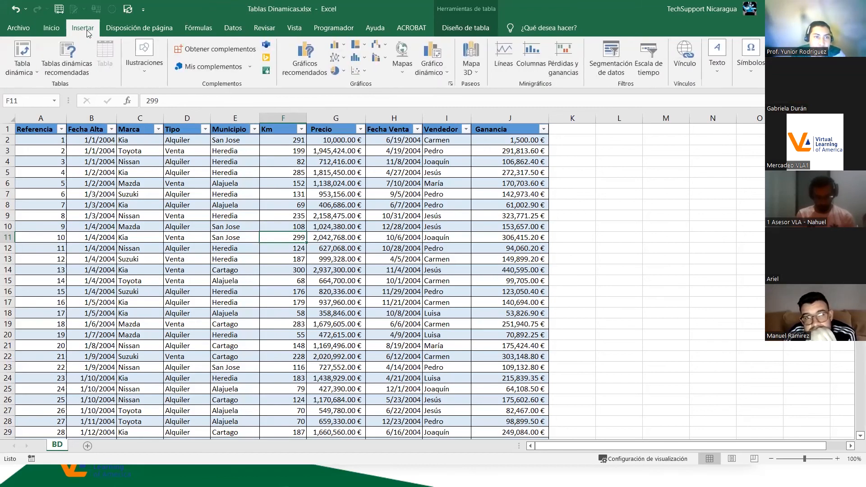
click(25, 49)
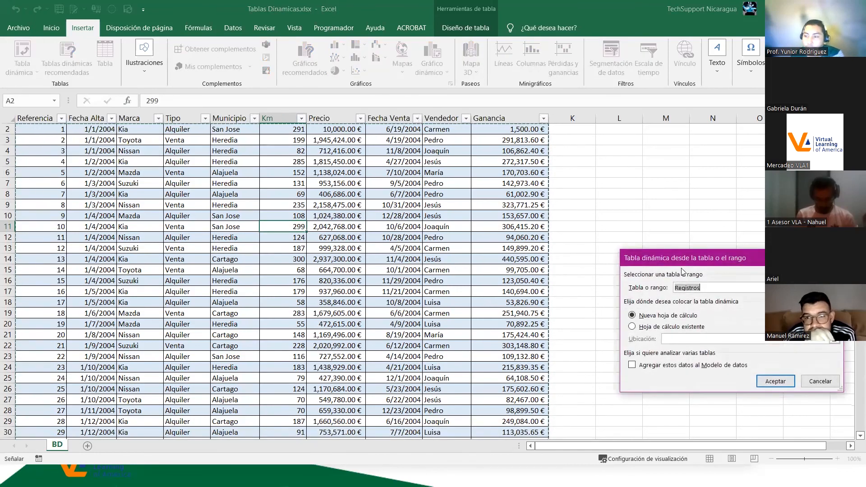
drag(681, 265, 327, 227)
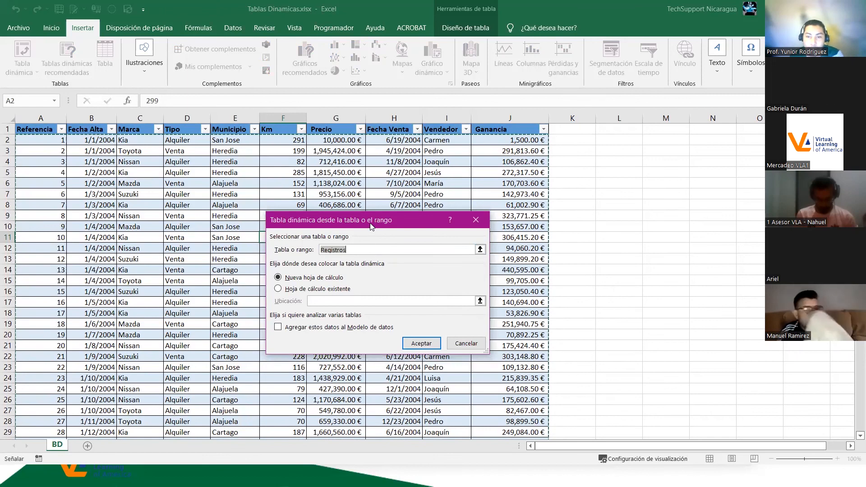
drag(371, 226, 362, 206)
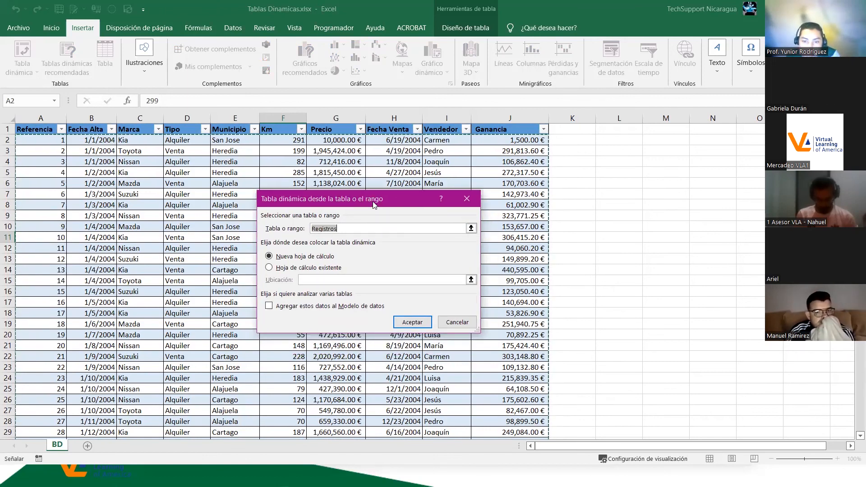
drag(369, 205, 348, 182)
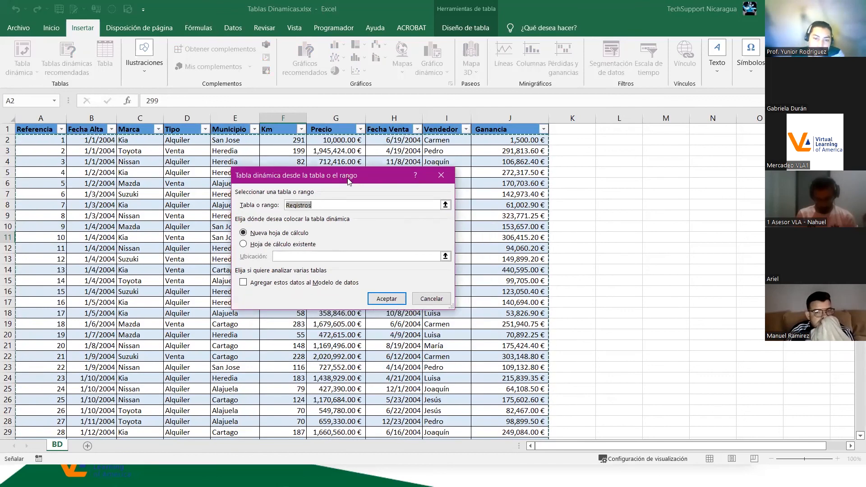
click(322, 205)
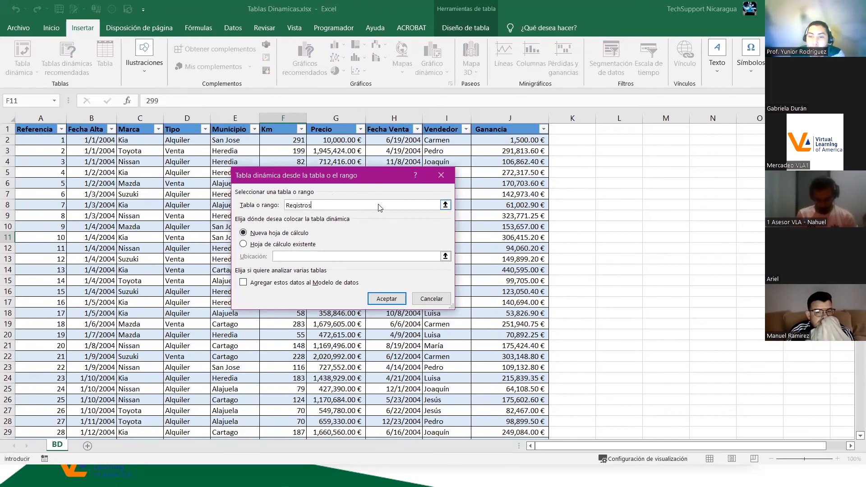
click(431, 298)
click(213, 301)
click(136, 272)
click(325, 255)
drag(136, 249, 327, 369)
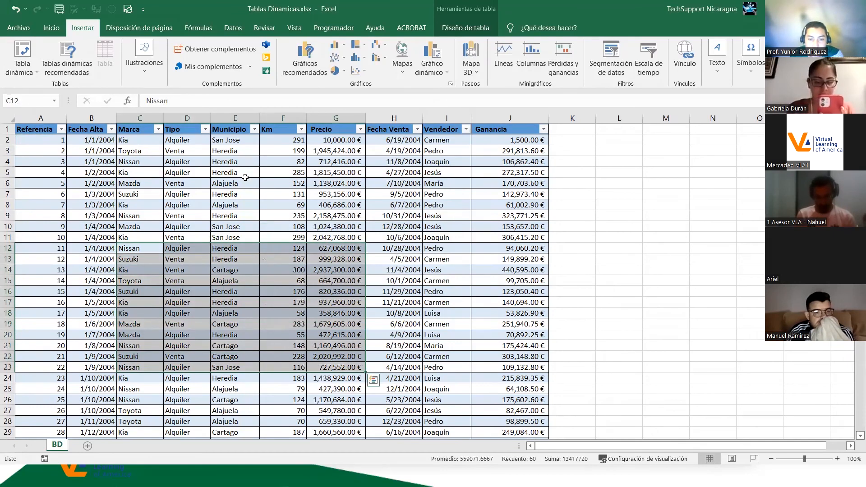
click(234, 172)
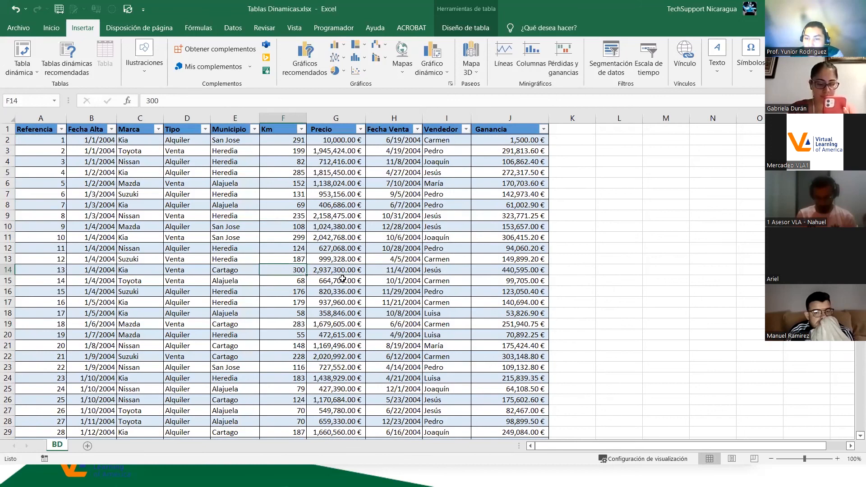
Step: Create a pivot table from the Registros table on a new worksheet and place that sheet after BD
click(751, 246)
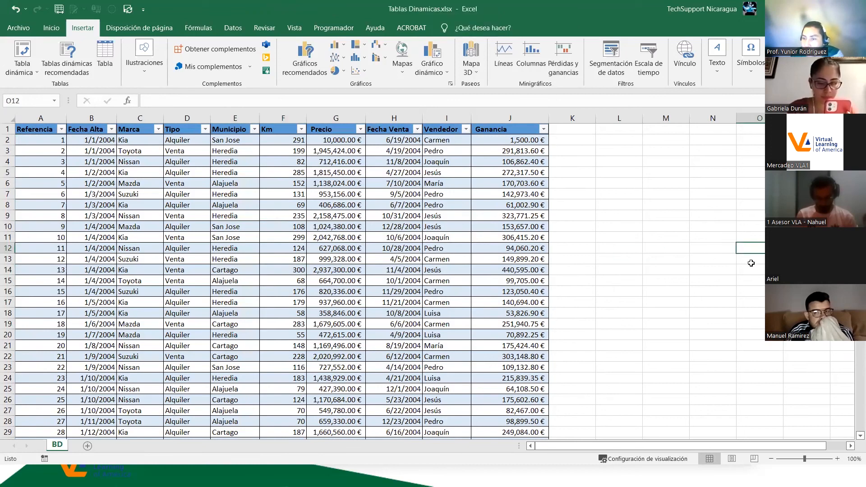
click(23, 49)
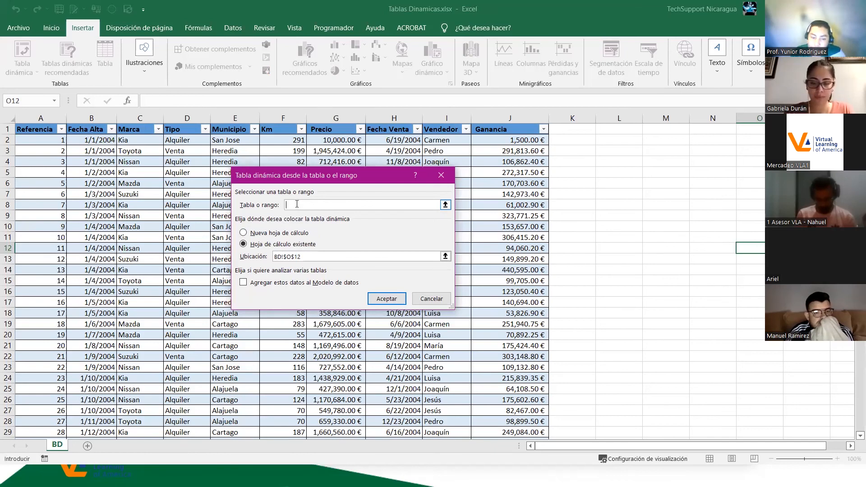
text(Re)
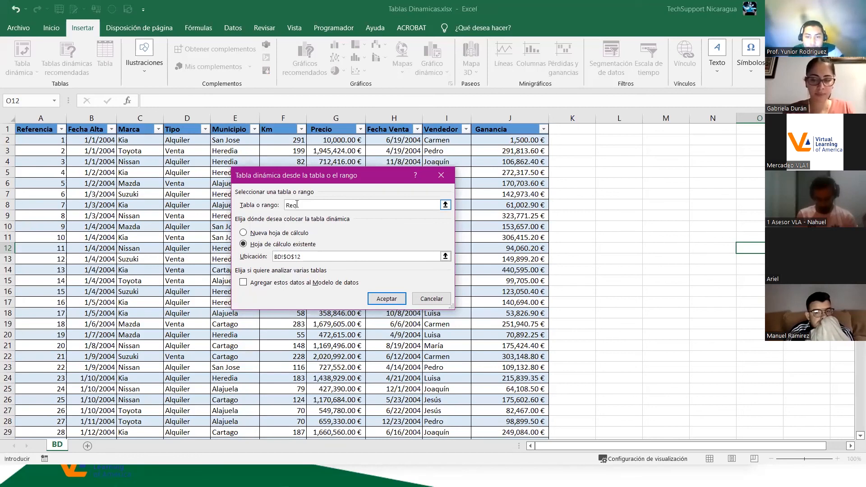
text(gistros)
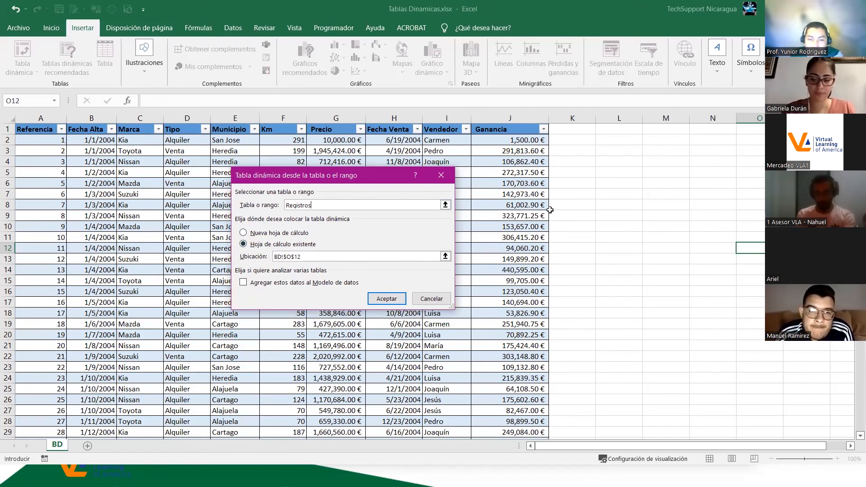
click(243, 233)
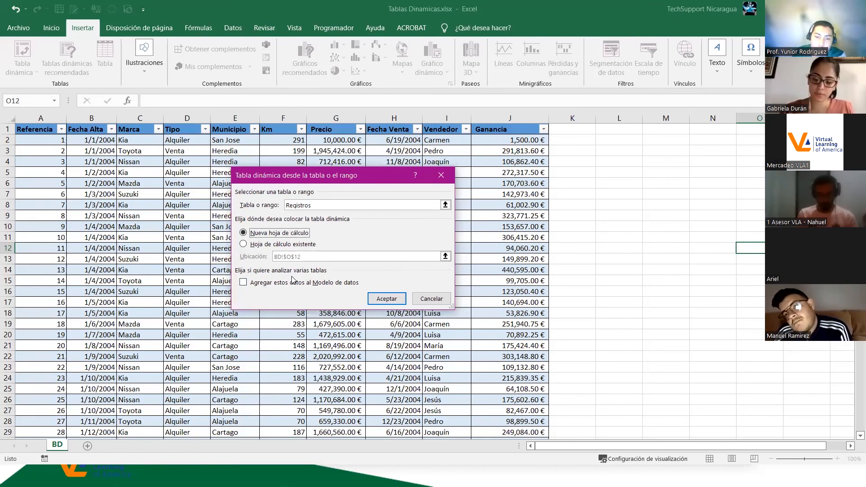
click(387, 299)
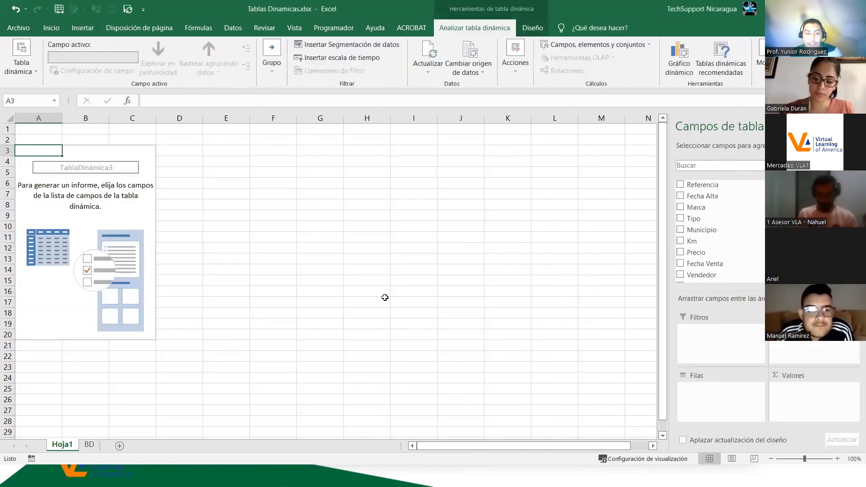
drag(55, 446, 104, 448)
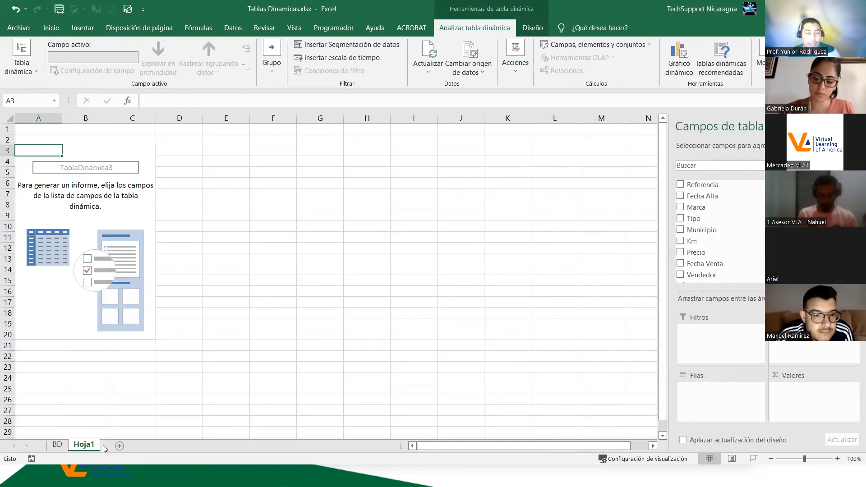
Step: Compare selecting a cell outside and inside the empty pivot table area, and highlight the area A3:C20 it occupies
click(239, 223)
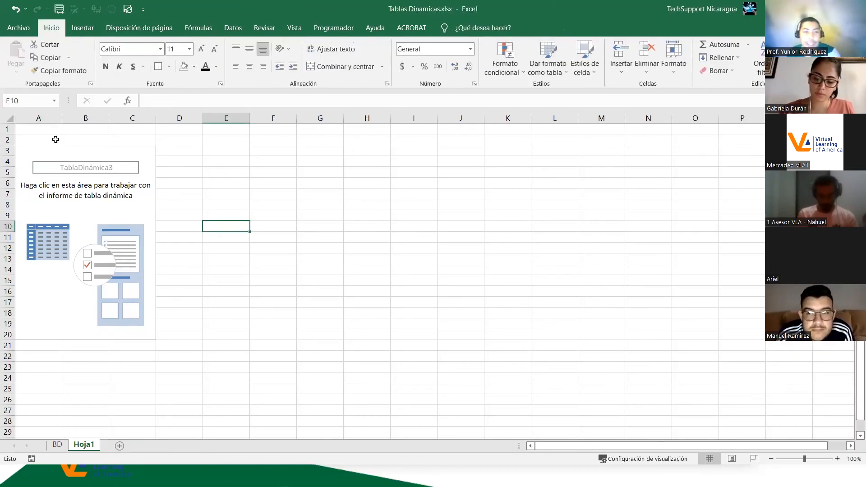
click(55, 155)
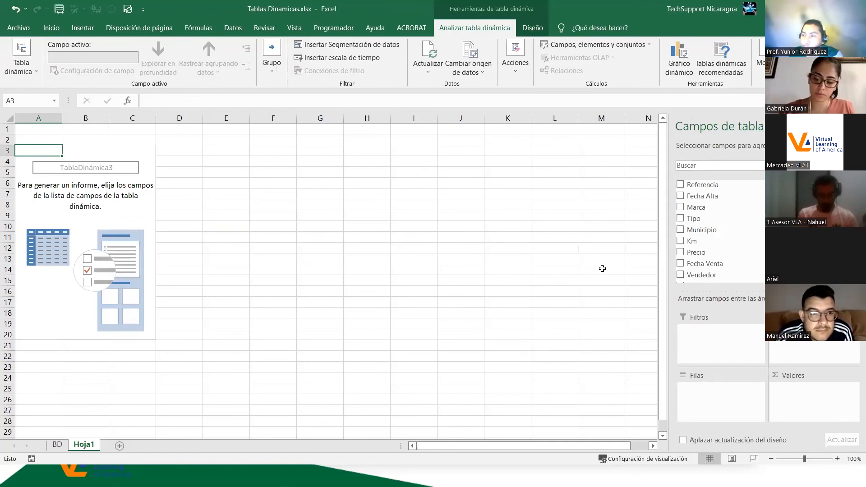
mouse_move(36, 155)
mouse_down()
mouse_move(88, 269)
mouse_move(141, 345)
mouse_move(143, 336)
mouse_up()
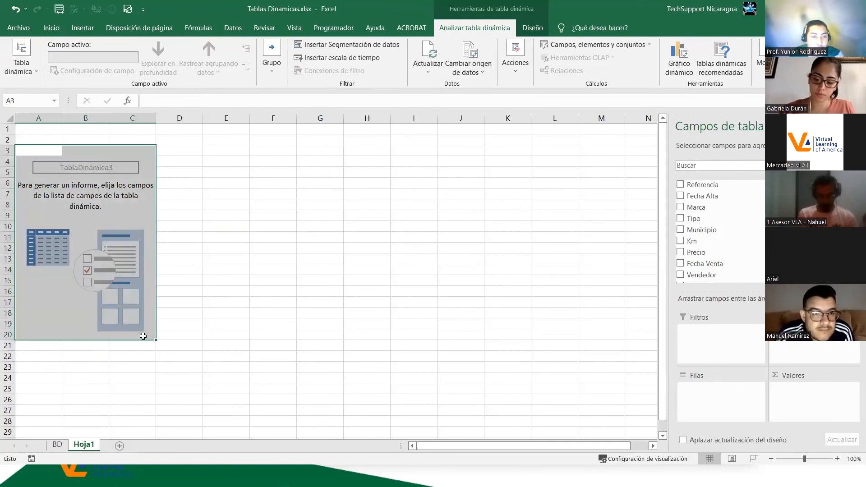
click(106, 238)
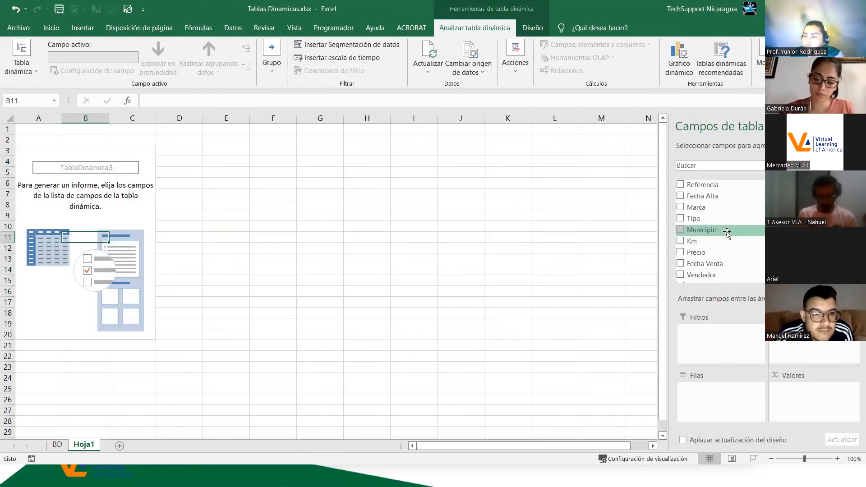
Step: Switch to the PowerPoint presentation and go to the slide on the four pivot table fields: Filas, Columnas, Valores and Filtros
key(alt+Tab)
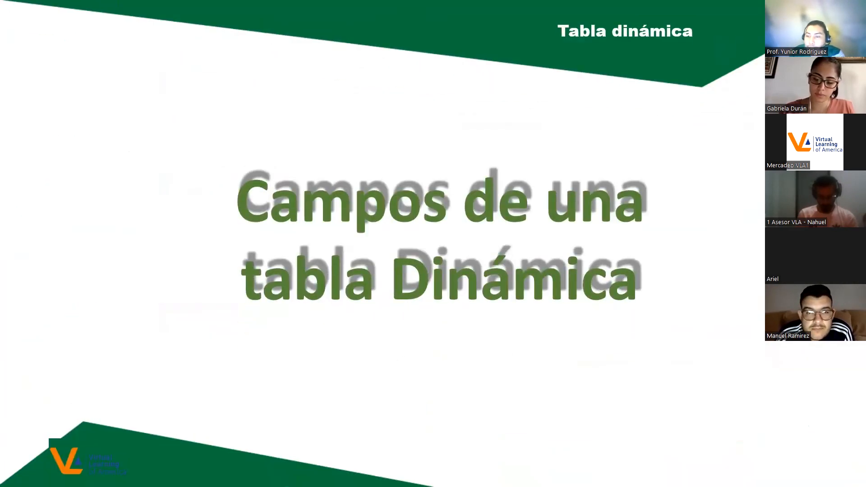
key(Right)
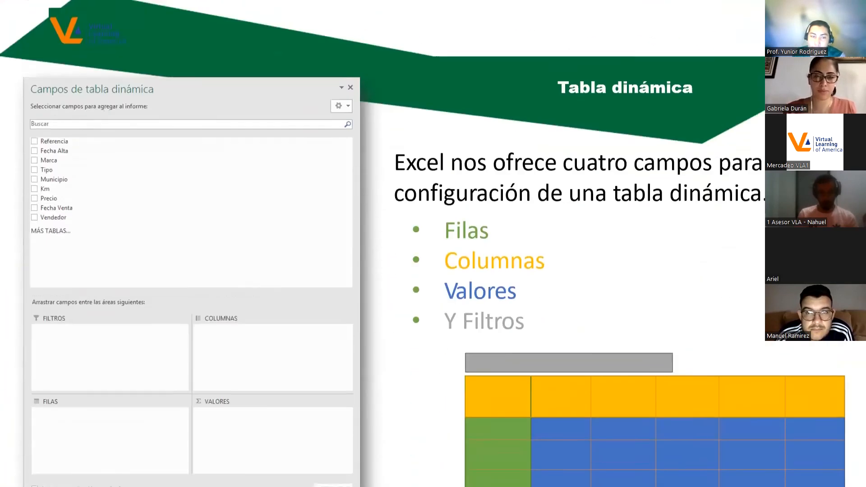
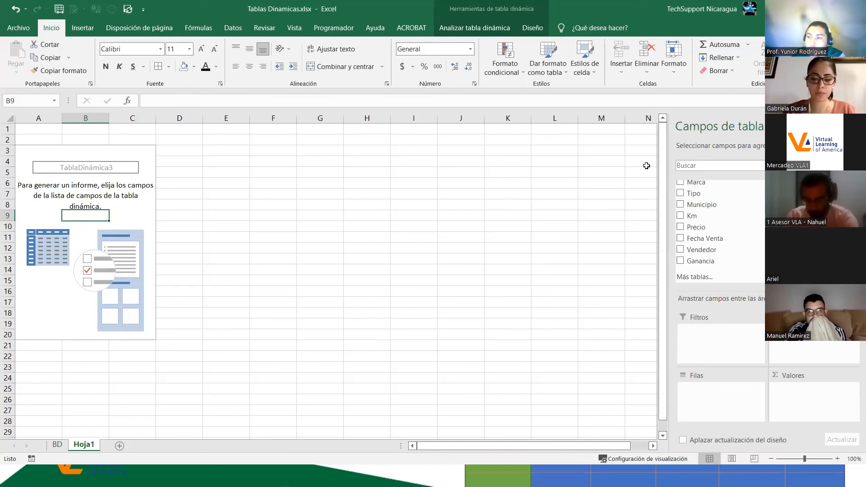
Step: Close the pivot table field list on Hoja1 and check the report area by selecting cells inside and outside it
click(413, 237)
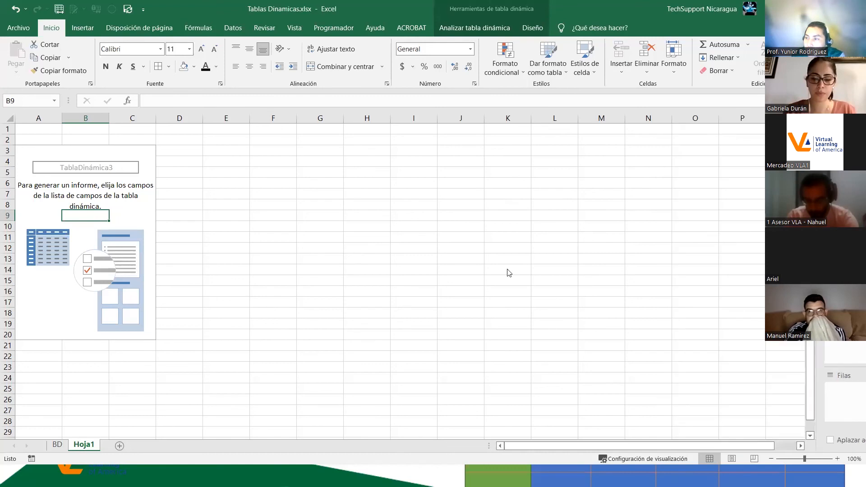
click(409, 281)
click(121, 240)
click(251, 255)
click(82, 226)
click(305, 224)
click(79, 204)
click(244, 208)
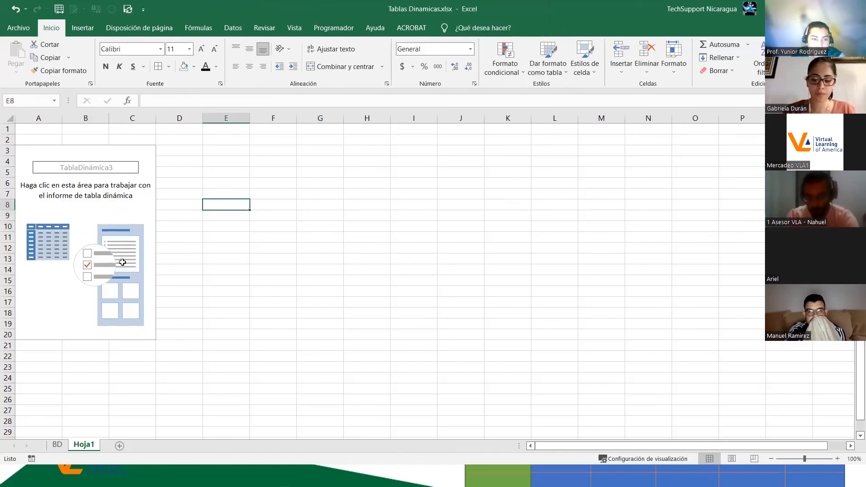
click(100, 271)
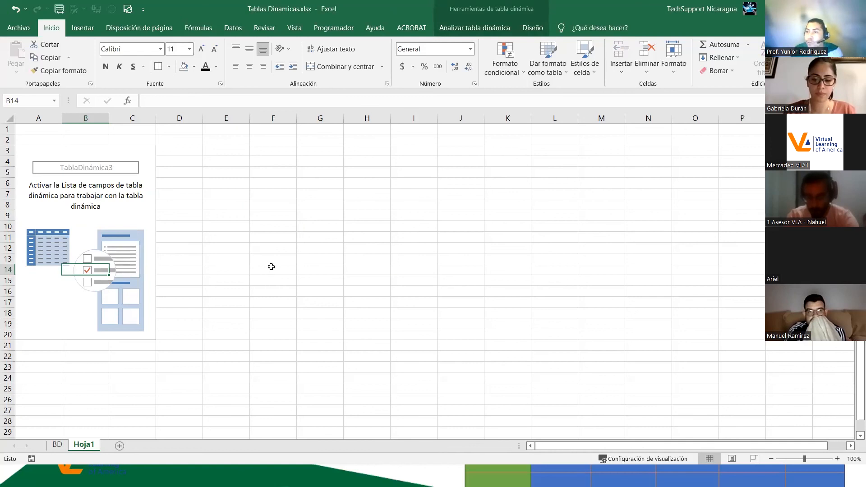
click(269, 302)
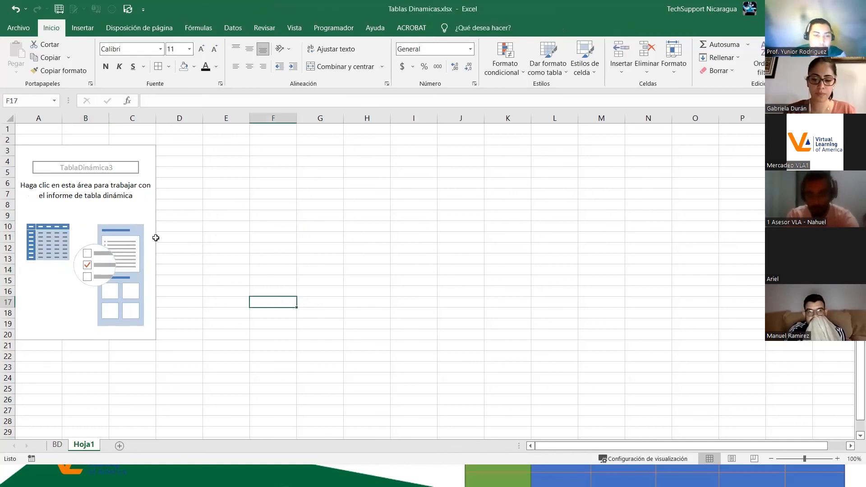
click(153, 236)
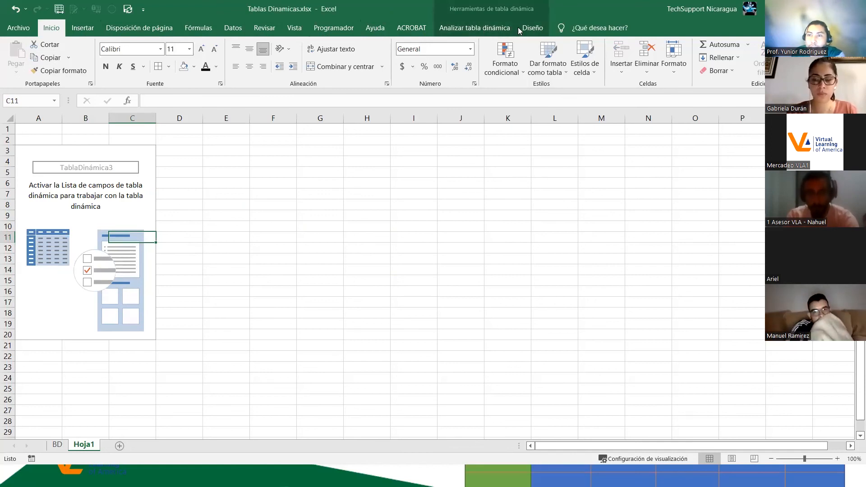
click(226, 217)
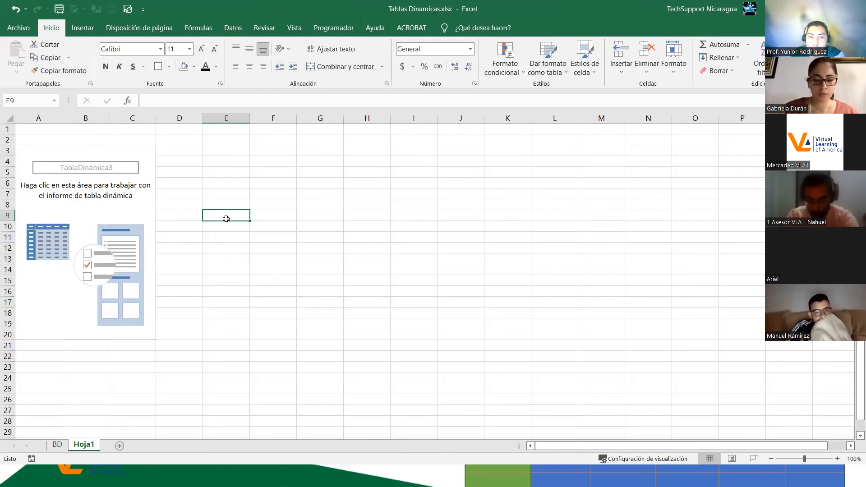
click(80, 222)
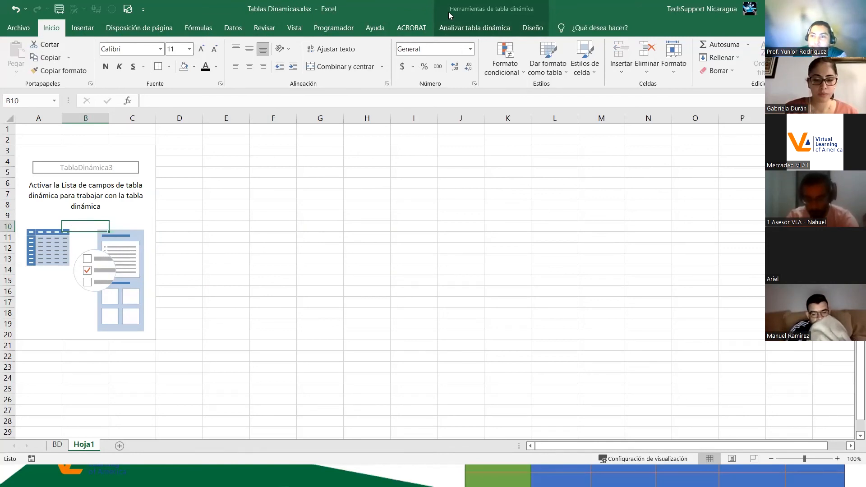
Step: Turn the pivot table's field list back on and select cell A10 inside the report area
click(476, 28)
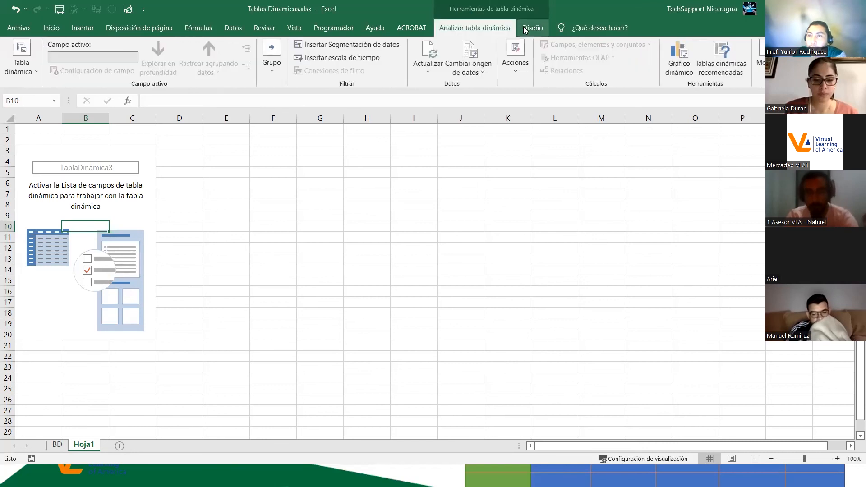
click(525, 29)
click(498, 29)
click(528, 29)
click(500, 31)
click(527, 28)
click(498, 27)
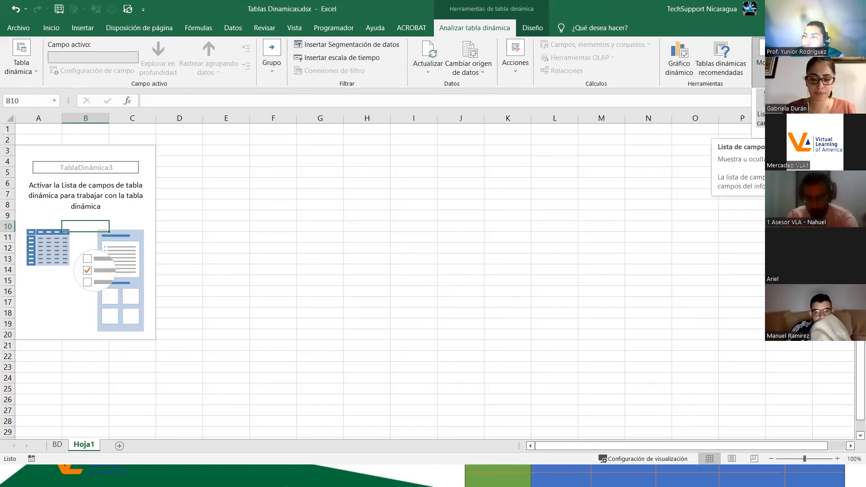
click(761, 59)
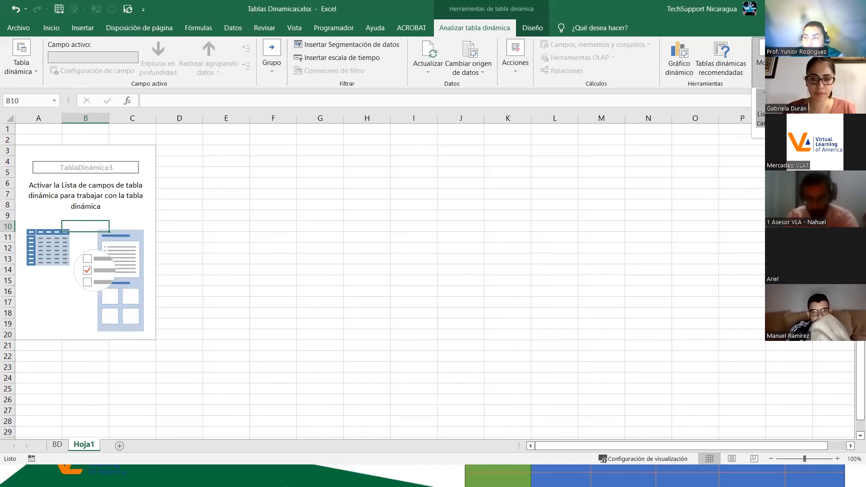
click(168, 241)
click(61, 222)
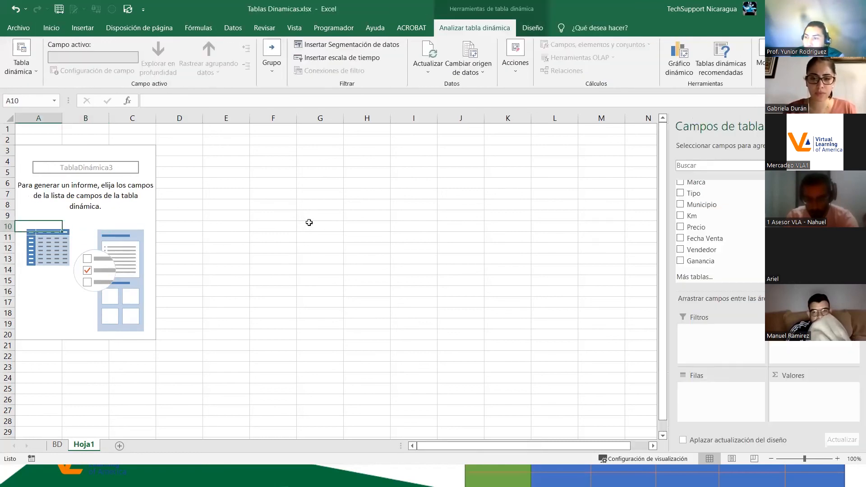
Step: Compare selecting cells outside and inside the empty pivot table report on Hoja1, finishing on cell B17 inside it
click(309, 224)
click(41, 232)
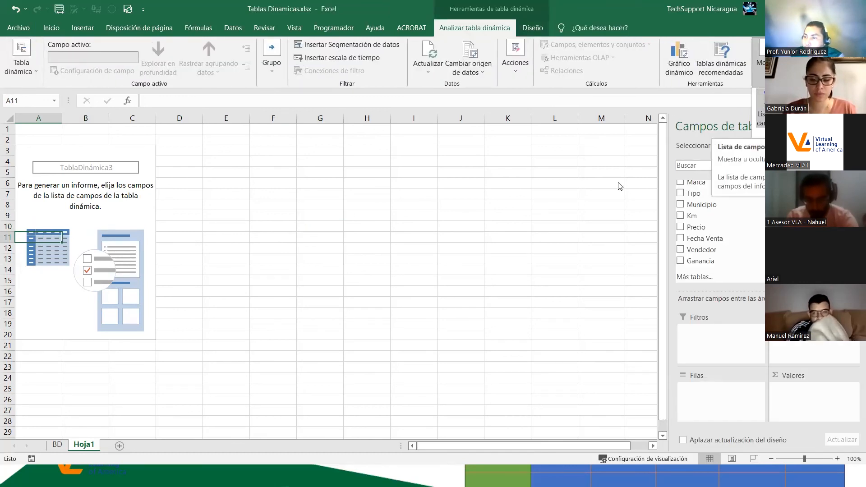
click(566, 230)
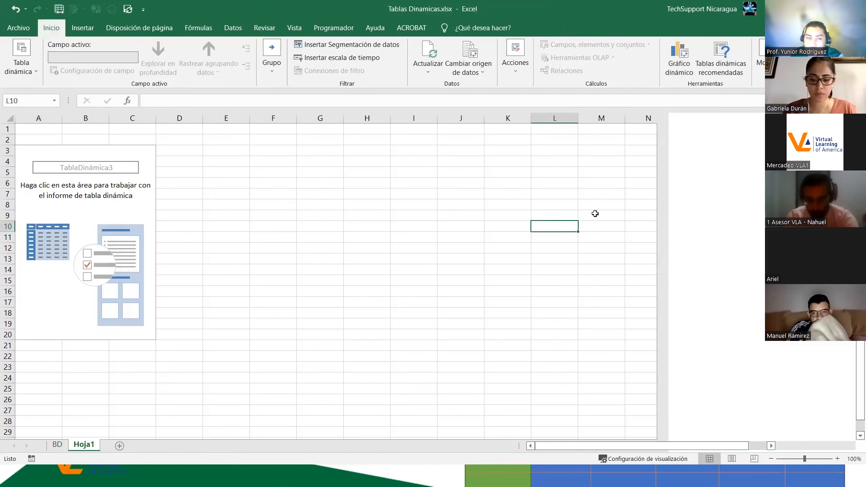
click(85, 215)
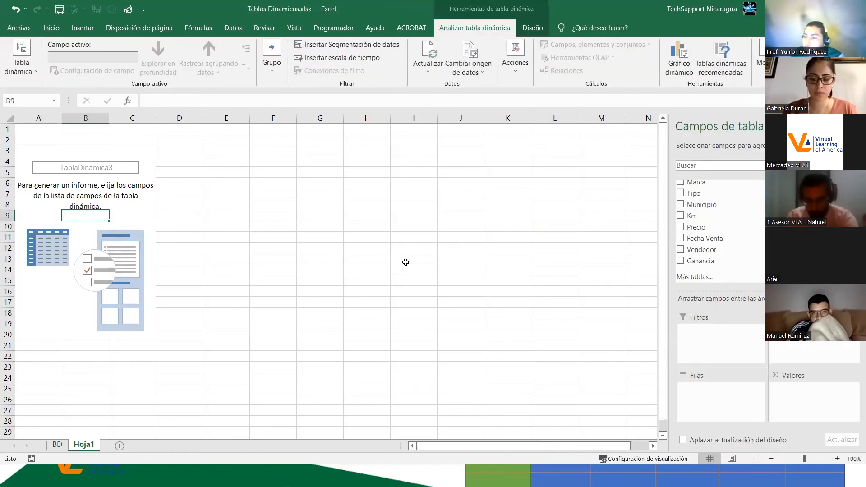
key(Down)
key(Down)
key(Down)
key(Down)
key(Down)
key(Down)
key(Down)
key(Down)
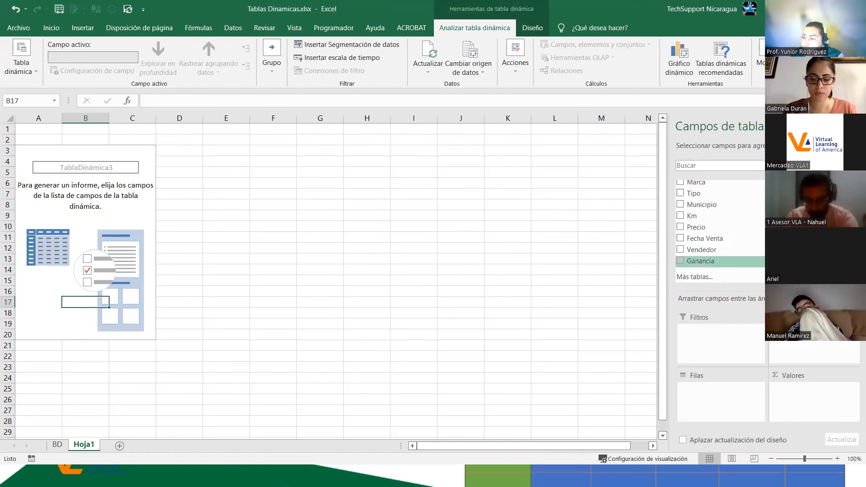
Step: Review the pivot table's available fields and compare them with the column headings of the source table on sheet BD
scroll(704, 252, up, 2)
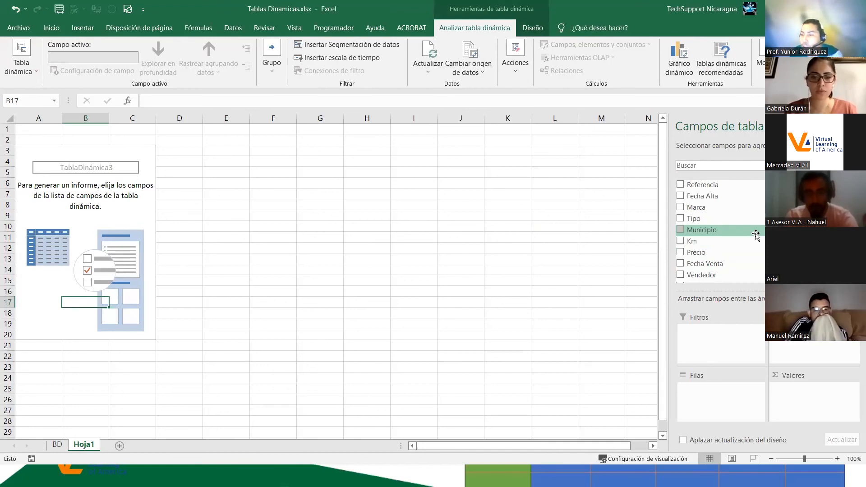
key(alt)
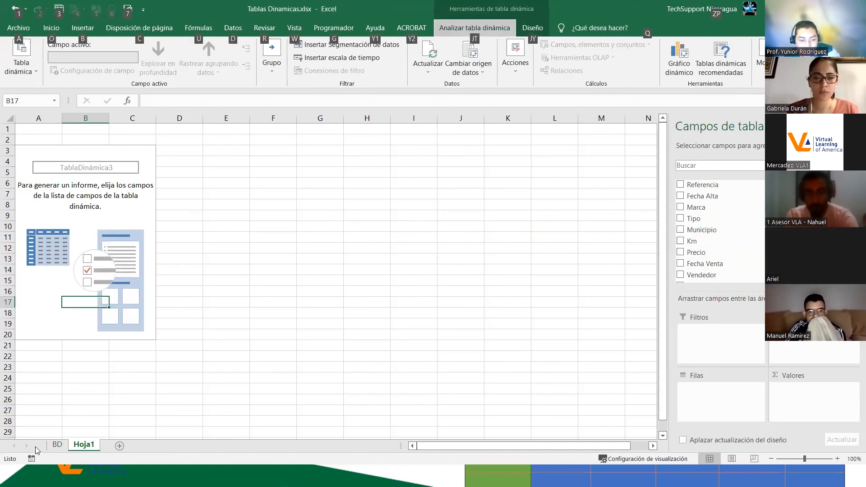
click(52, 446)
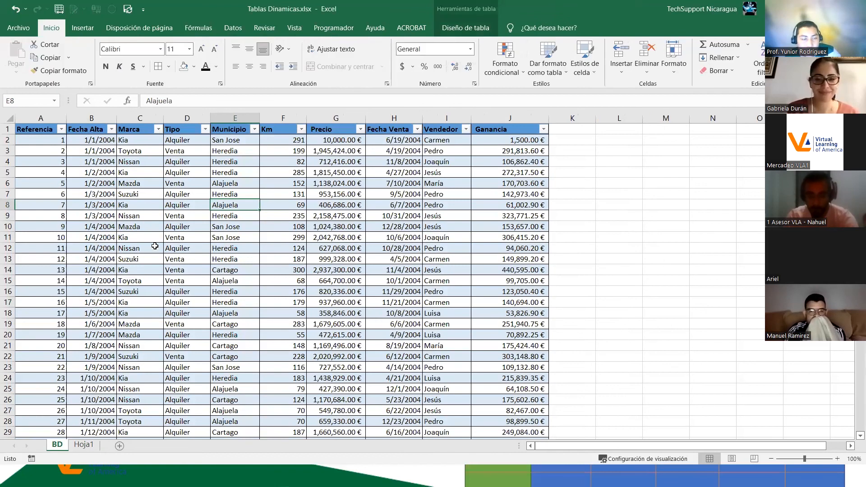
scroll(154, 246, down, 4)
scroll(126, 247, up, 4)
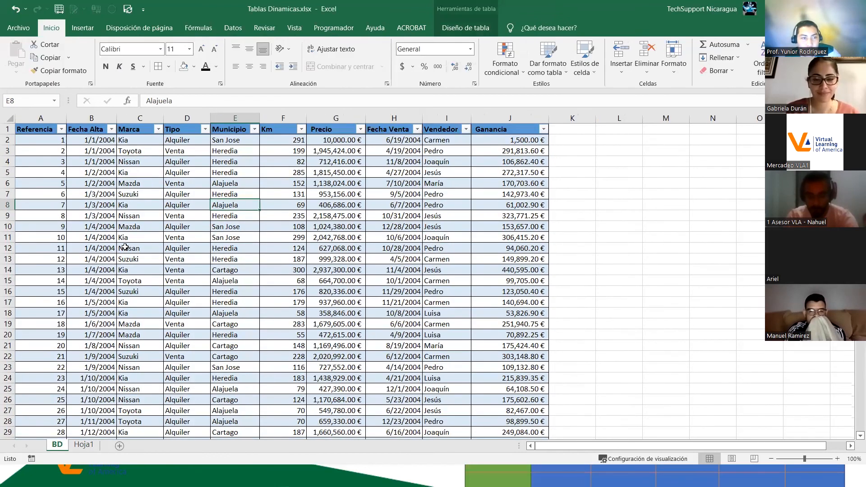
Step: Add the Marca field to the Filas area of the pivot table on Hoja1 and highlight the brand labels in A4:A9
click(83, 445)
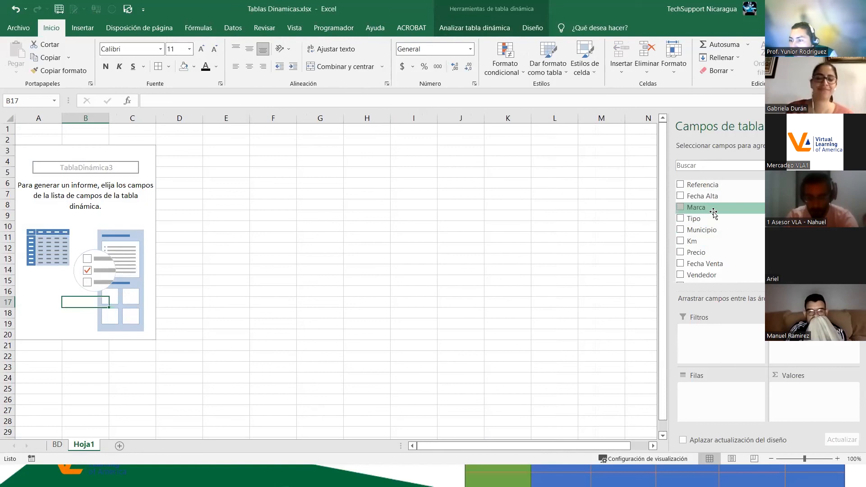
drag(713, 209, 710, 399)
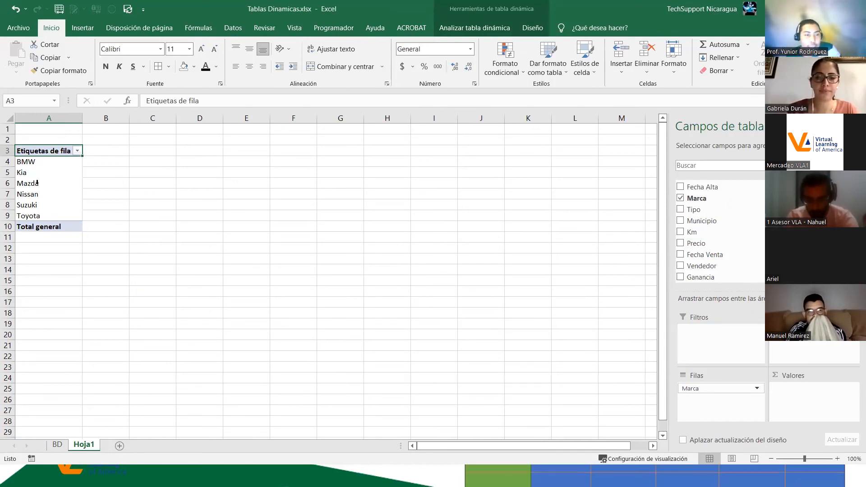
drag(28, 161, 38, 210)
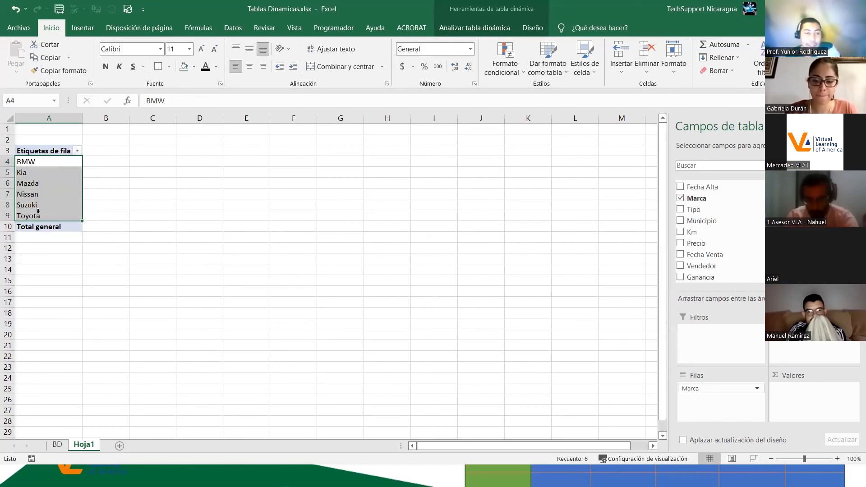
Step: Examine the brand entries in the Marca column on sheet BD and select the whole column C
key(alt)
click(56, 445)
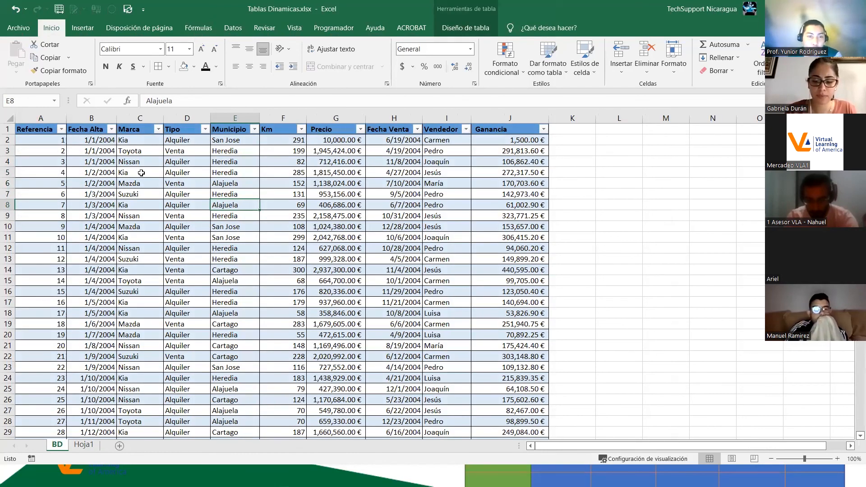
click(138, 118)
drag(135, 141, 135, 413)
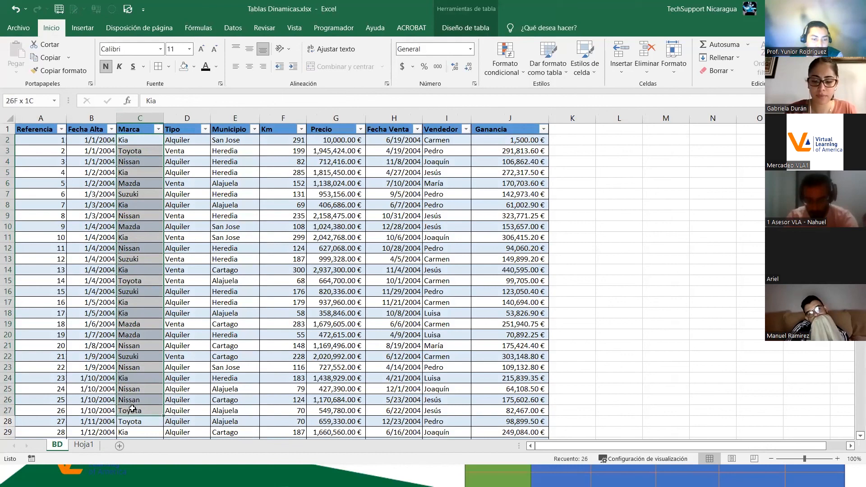
scroll(135, 388, down, 5)
scroll(139, 294, down, 4)
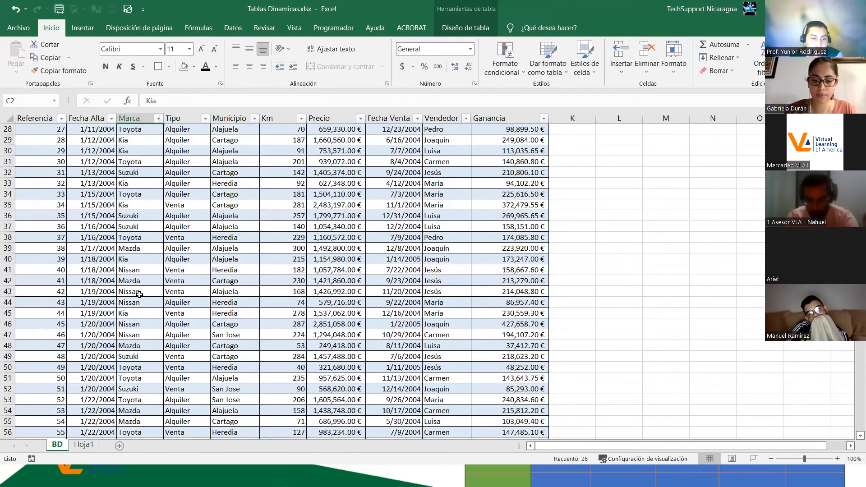
scroll(140, 294, up, 9)
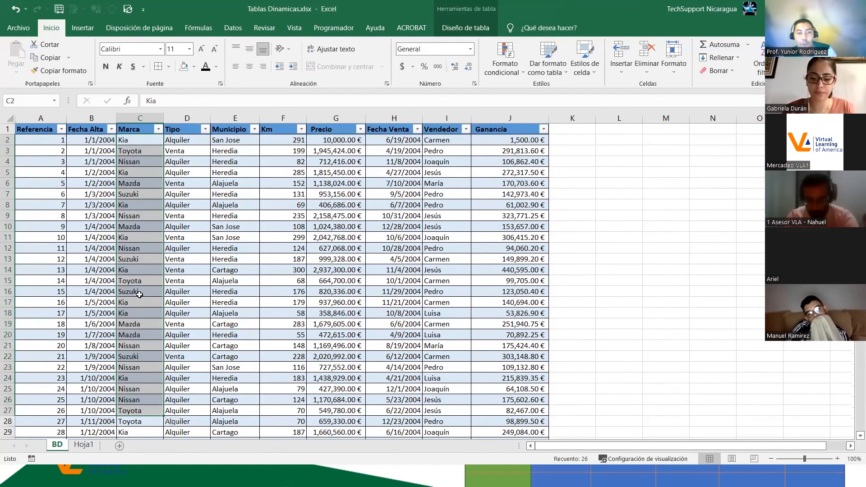
click(147, 201)
click(139, 118)
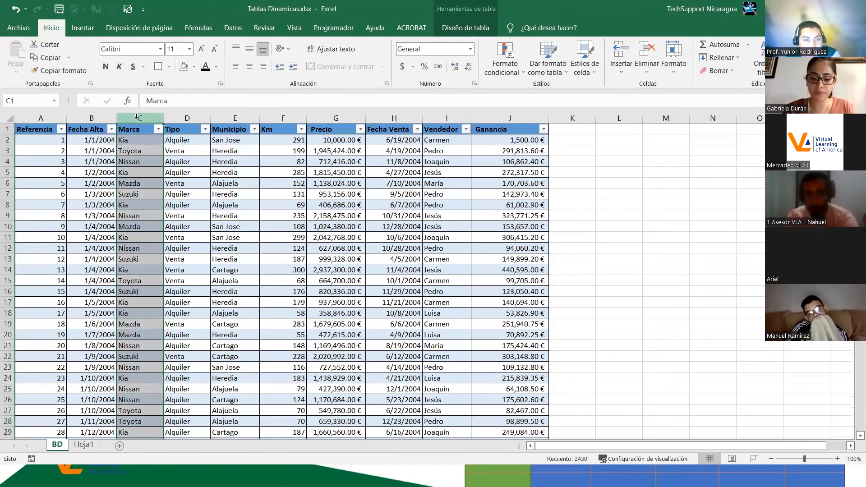
Step: Rename the sheet Hoja1 as Tabla Dinamica and select an empty cell outside the pivot table
click(84, 444)
double_click(84, 444)
text(Tabla Dinamica)
key(Return)
click(211, 283)
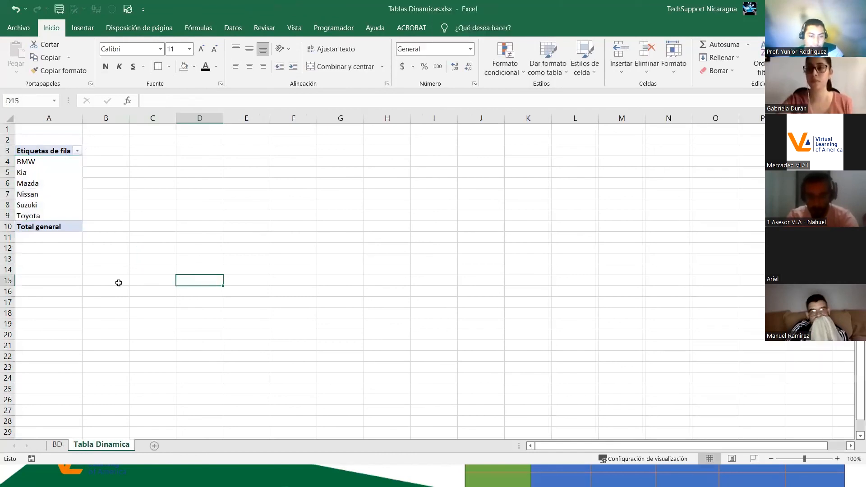
Step: Highlight the pivot table's brand row labels from BMW to Toyota in A4:A9
drag(28, 162, 52, 211)
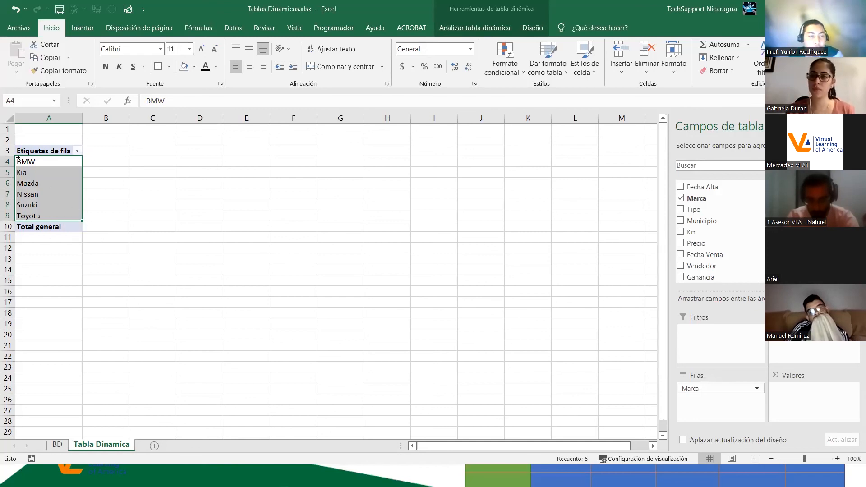
click(35, 166)
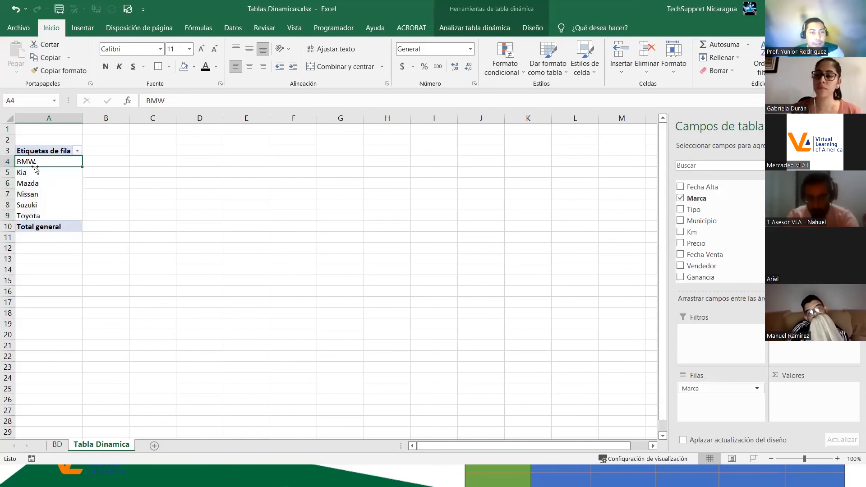
key(shift+Down)
key(shift+Down)
key(shift+Down)
key(shift+Down)
key(shift+Down)
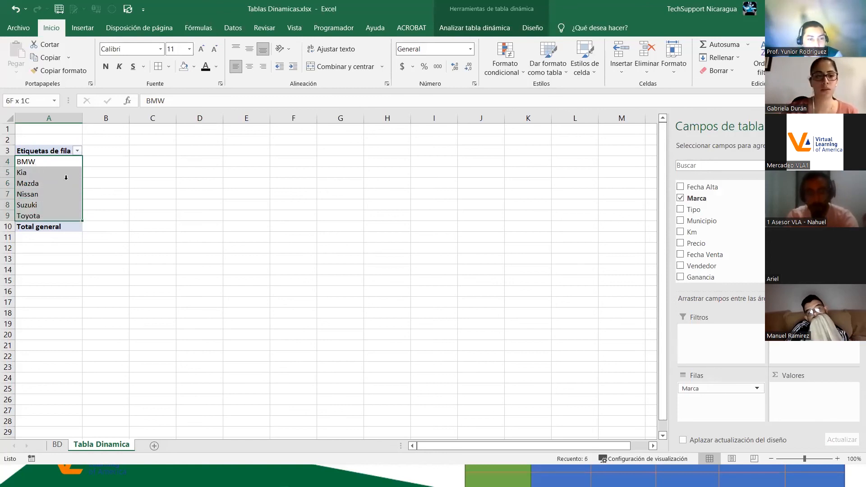
Step: Compare the Marca entries on sheet BD with the brand labels in A4:A9 on the Tabla Dinamica sheet
click(57, 445)
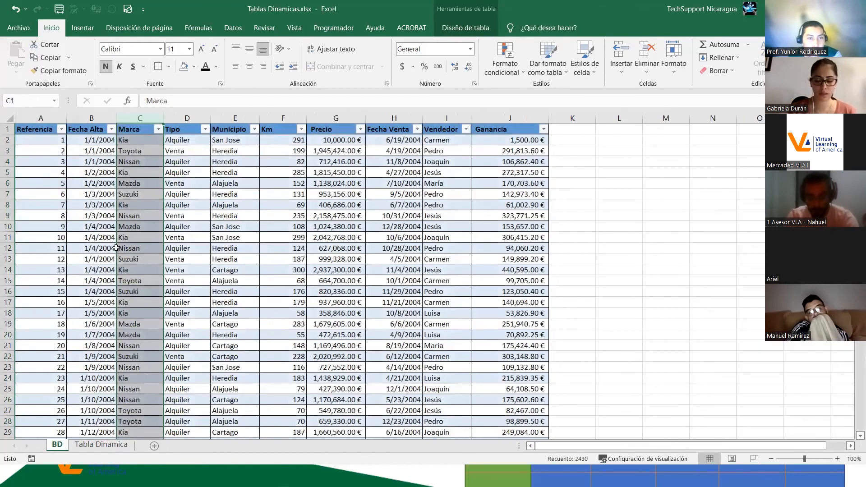
click(141, 247)
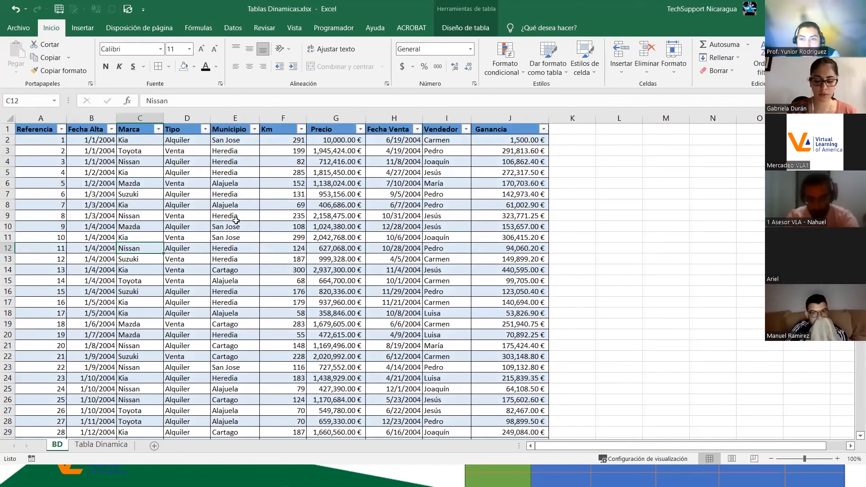
click(100, 445)
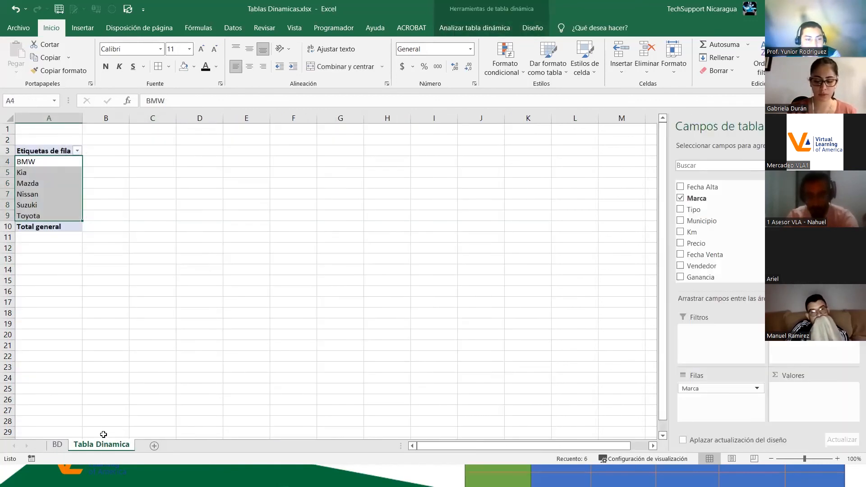
click(51, 171)
click(47, 157)
click(43, 175)
drag(44, 166, 48, 211)
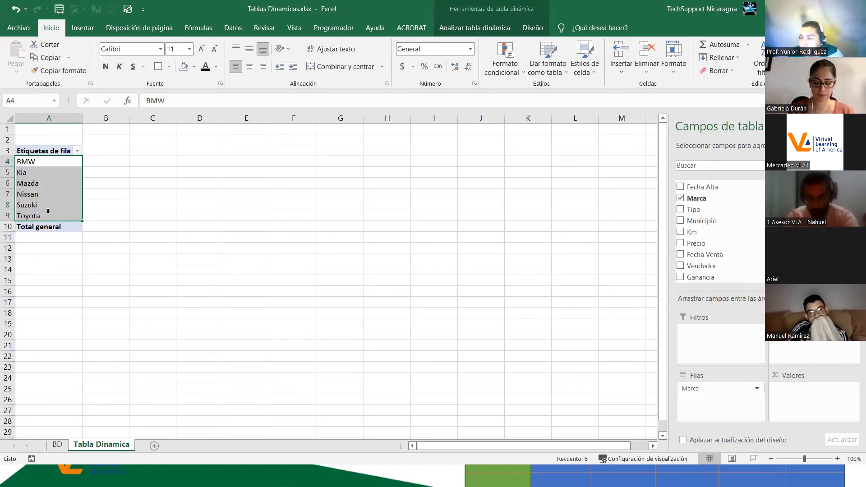
Step: Point out the Marca column on sheet BD and individual brand entries between C2 and C13
click(56, 445)
click(129, 183)
click(138, 119)
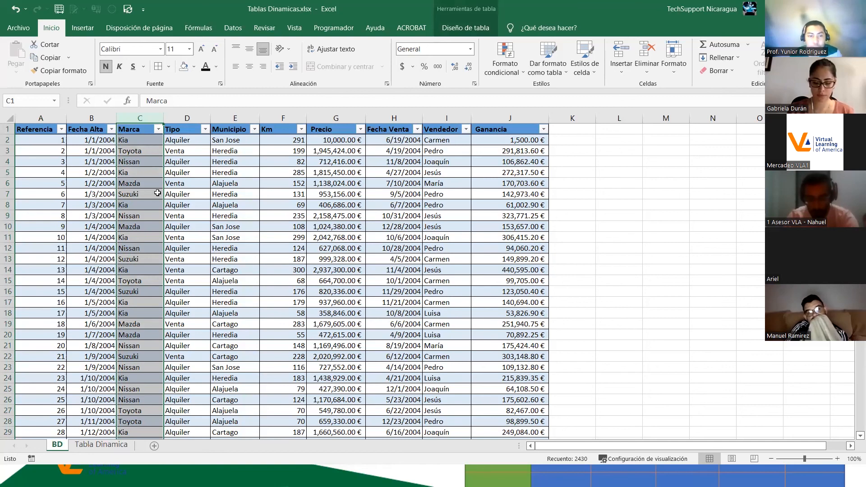
click(135, 139)
click(143, 152)
click(142, 161)
click(139, 182)
click(137, 216)
click(135, 259)
scroll(164, 284, down, 4)
scroll(165, 284, up, 4)
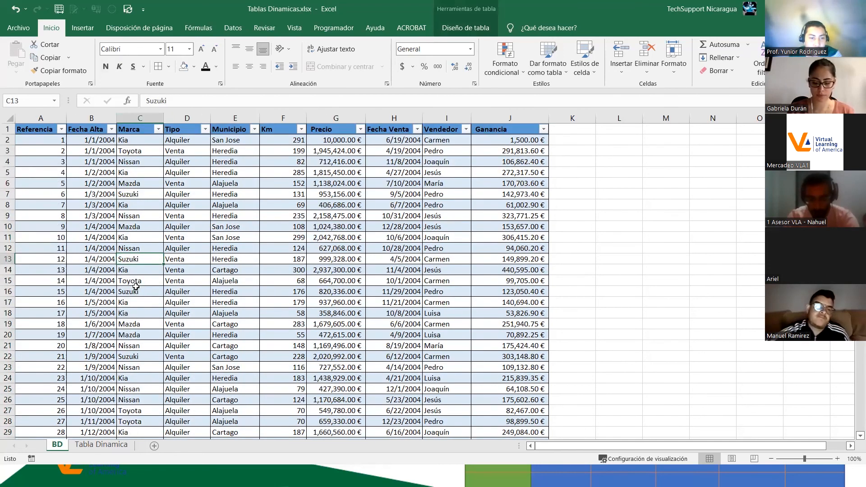
Step: Read through the Marca entries down to about row 113 on sheet BD, then return to the Marca header in C1
scroll(275, 220, down, 5)
scroll(158, 230, down, 7)
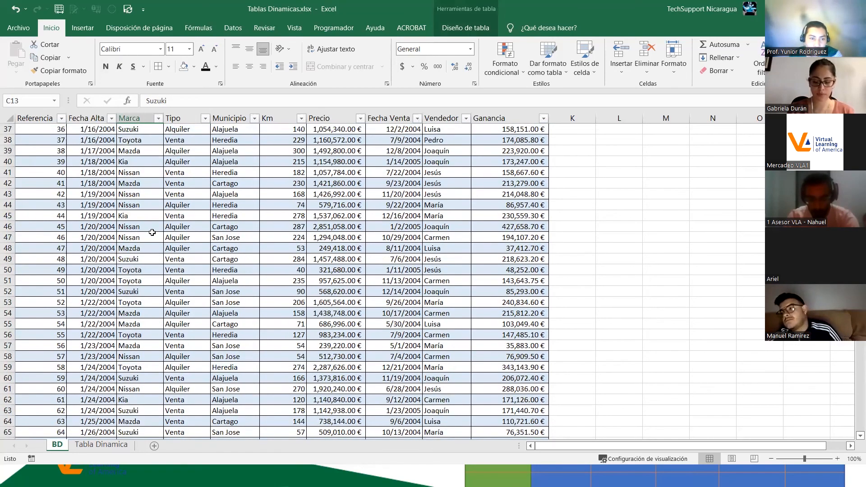
scroll(150, 233, down, 6)
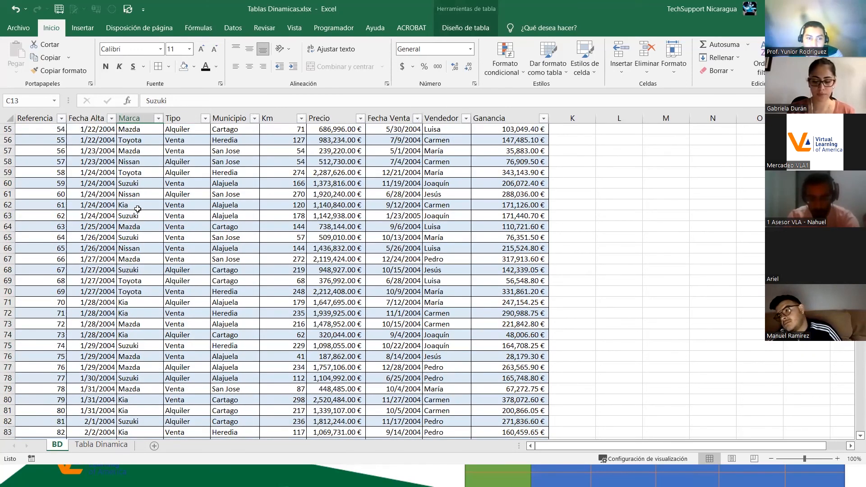
scroll(138, 209, down, 7)
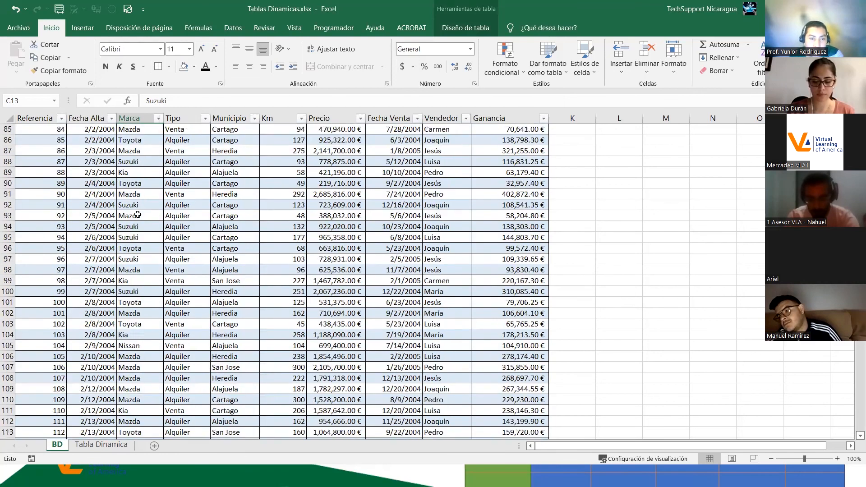
scroll(137, 220, up, 17)
scroll(135, 228, up, 13)
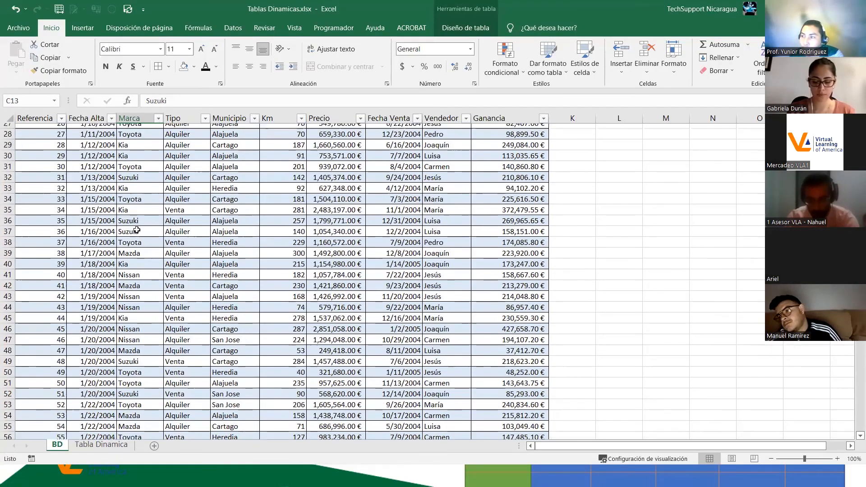
scroll(137, 223, up, 2)
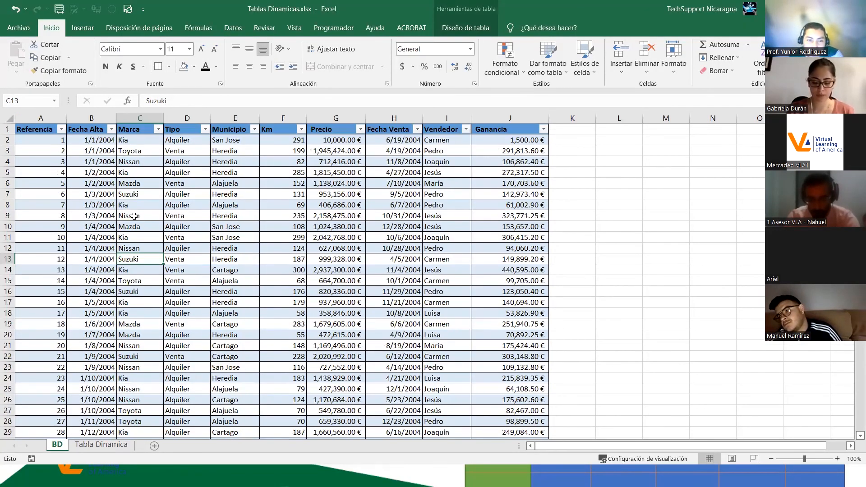
click(133, 142)
click(131, 129)
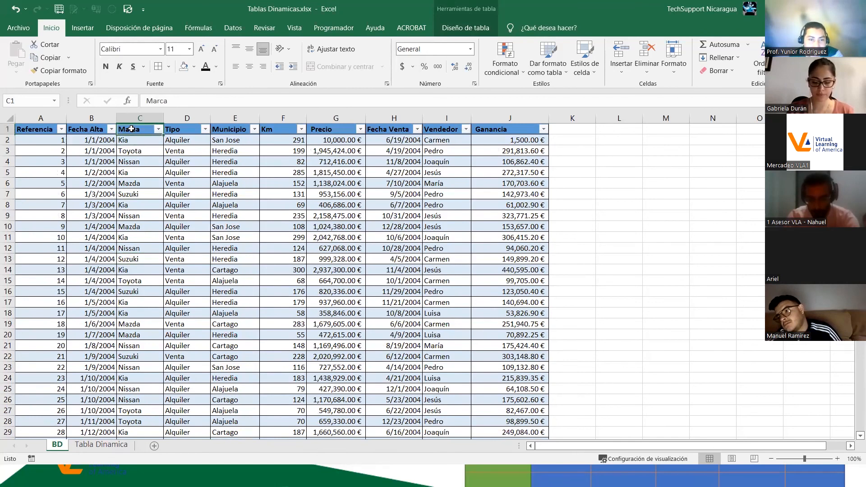
Step: Compare the brand row labels on the Tabla Dinamica sheet with the source records on the BD sheet
click(102, 444)
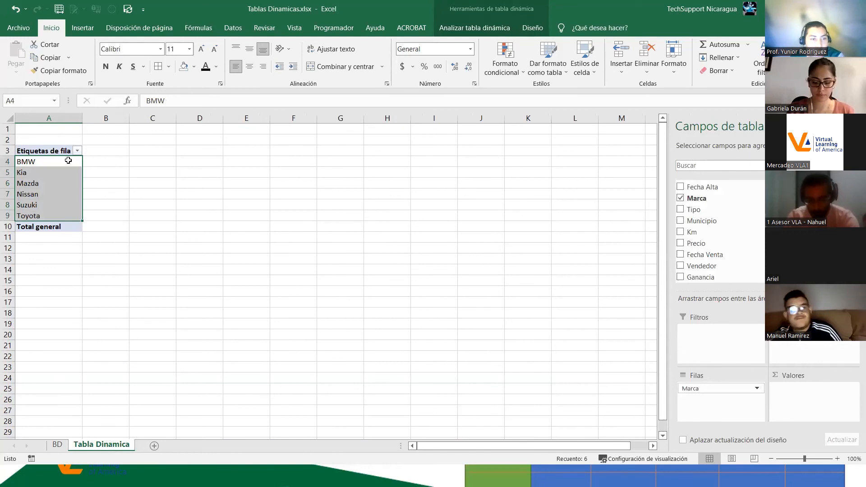
click(135, 240)
drag(40, 162, 68, 216)
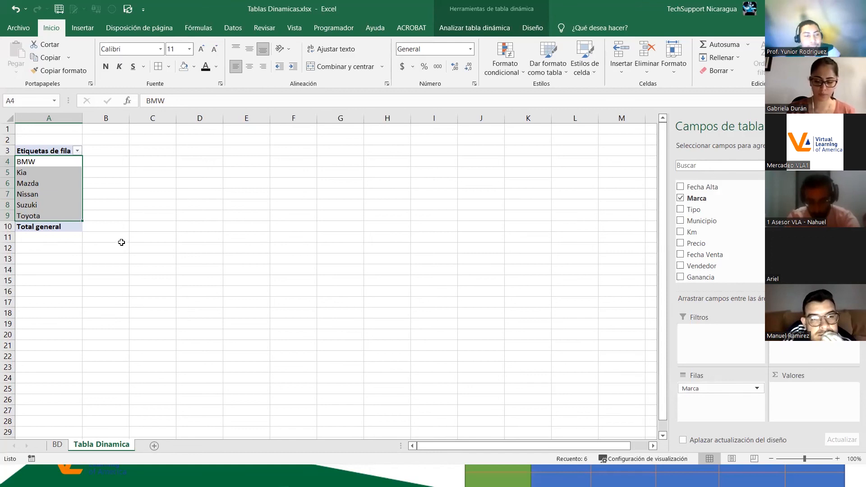
click(112, 205)
drag(28, 162, 44, 210)
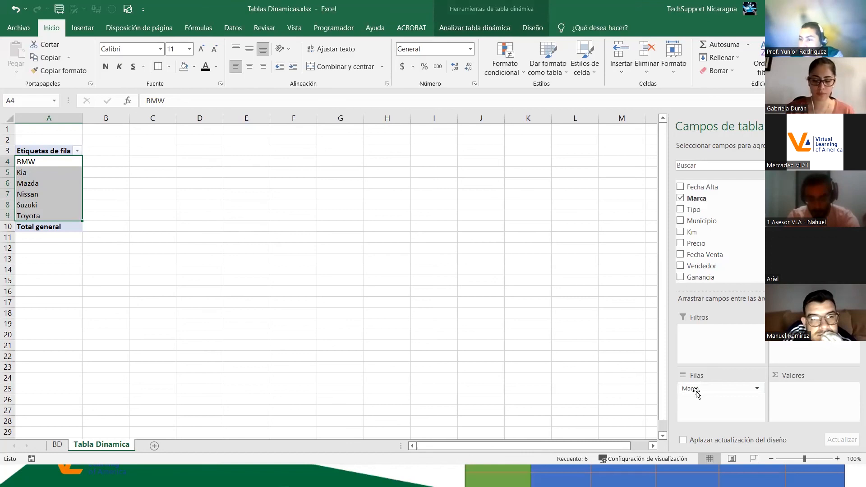
click(57, 444)
click(189, 270)
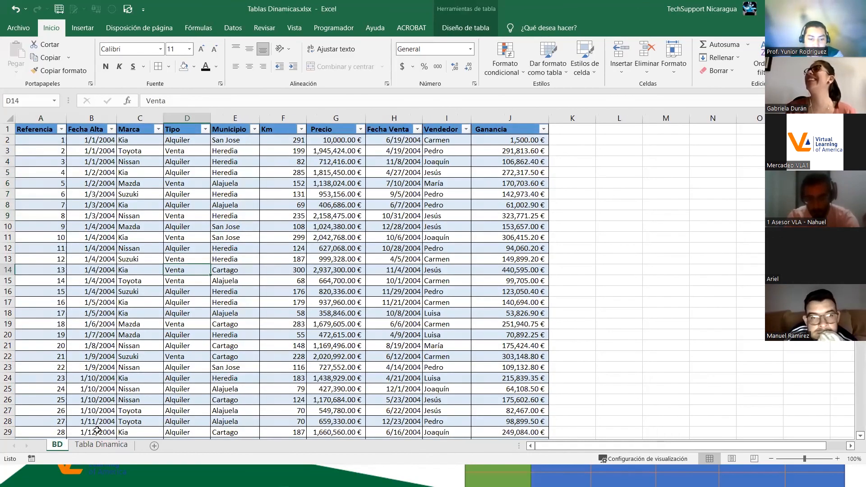
click(92, 446)
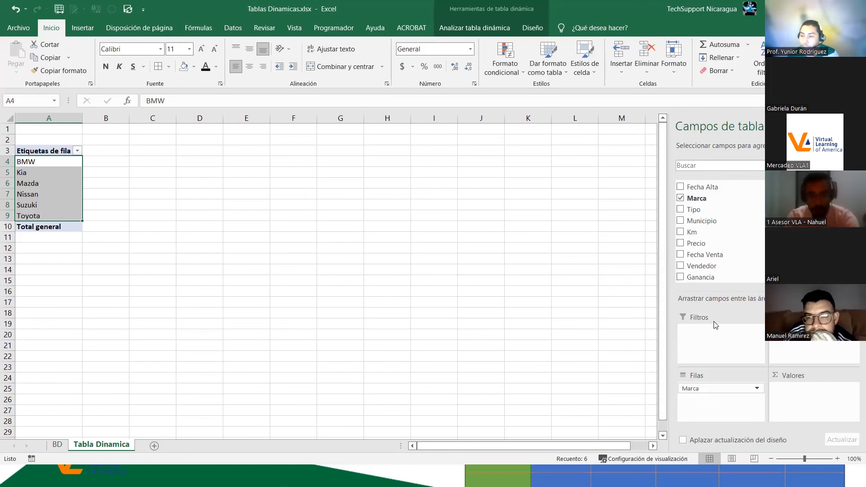
drag(40, 172, 50, 215)
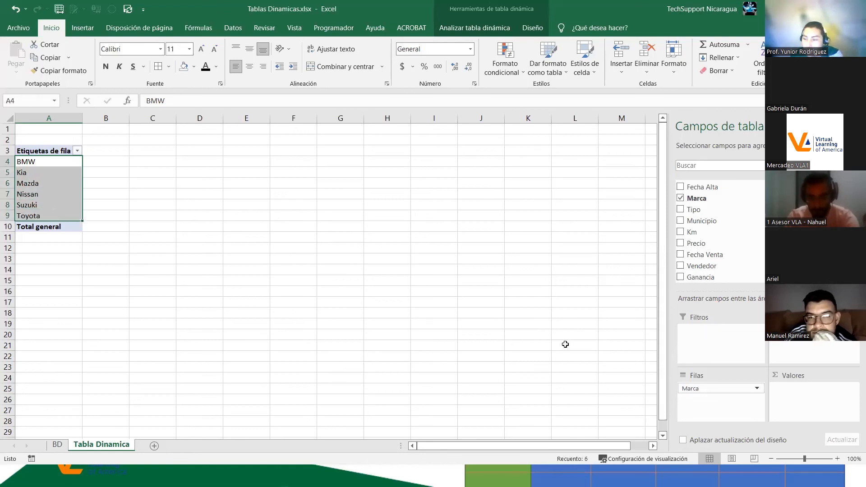
Step: Move the Marca field from the pivot table's rows to its columns and select the brand headings from BMW to Toyota
drag(692, 388, 798, 347)
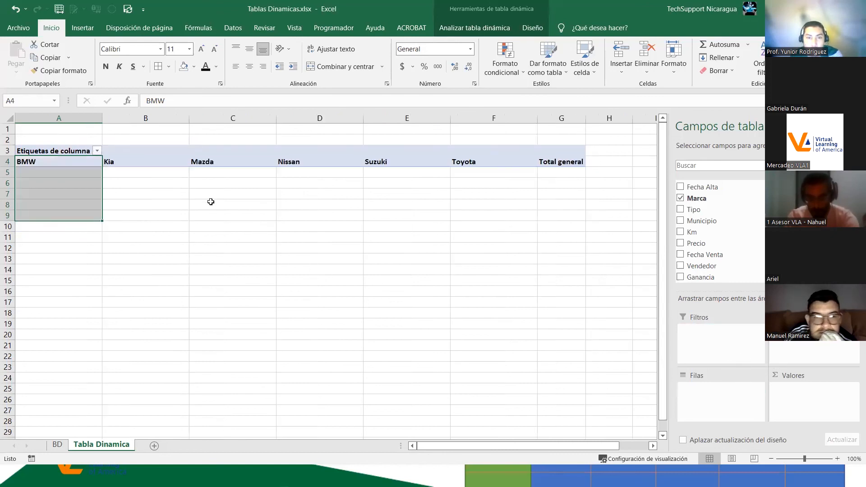
click(183, 183)
click(60, 163)
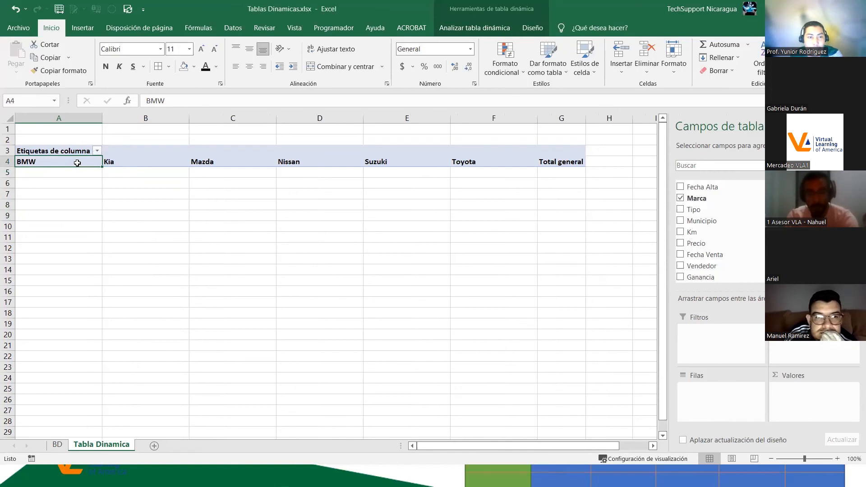
key(shift+Right)
key(shift+Right)
key(shift+Right)
key(shift+Right)
key(shift+Right)
key(shift+Right)
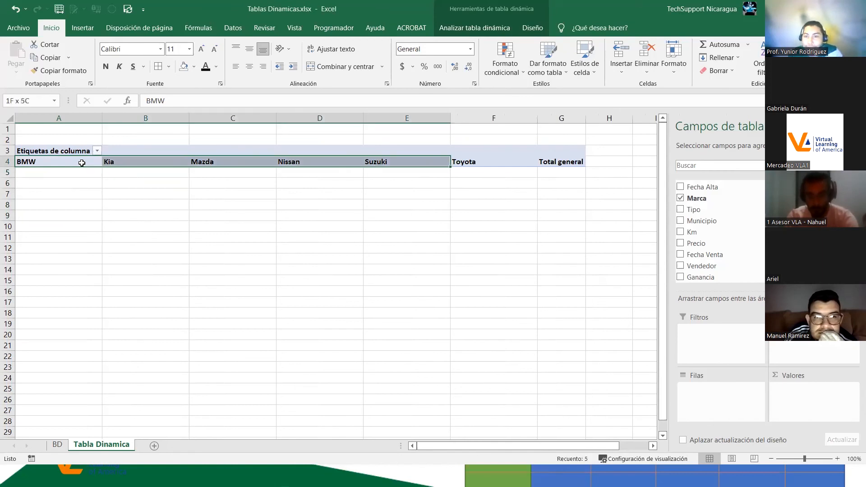
key(shift+Left)
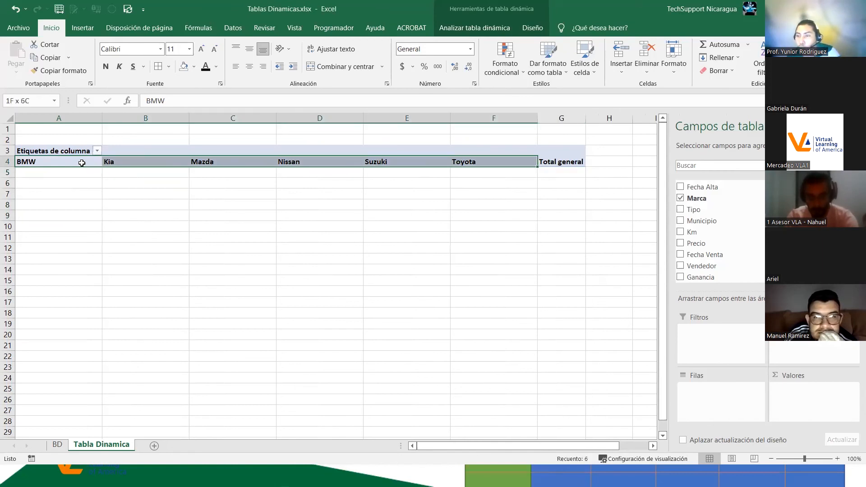
Step: Check the source records on the BD sheet and remove the Marca field from the pivot table's columns
click(58, 446)
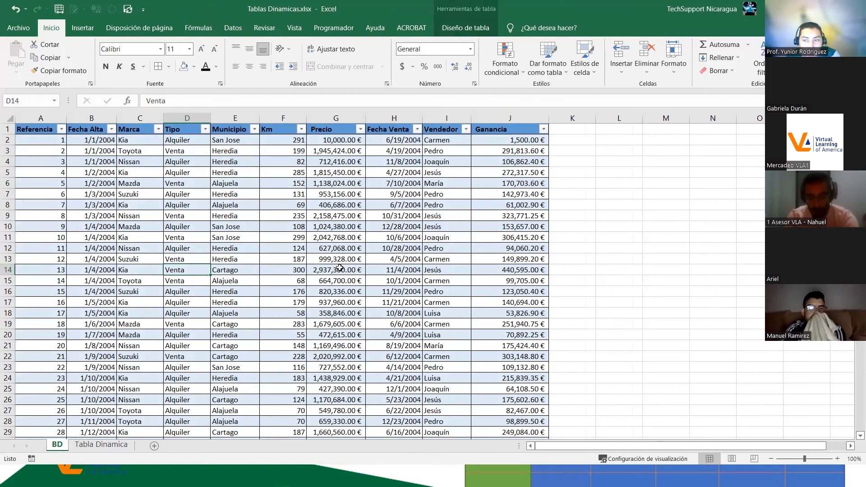
click(83, 445)
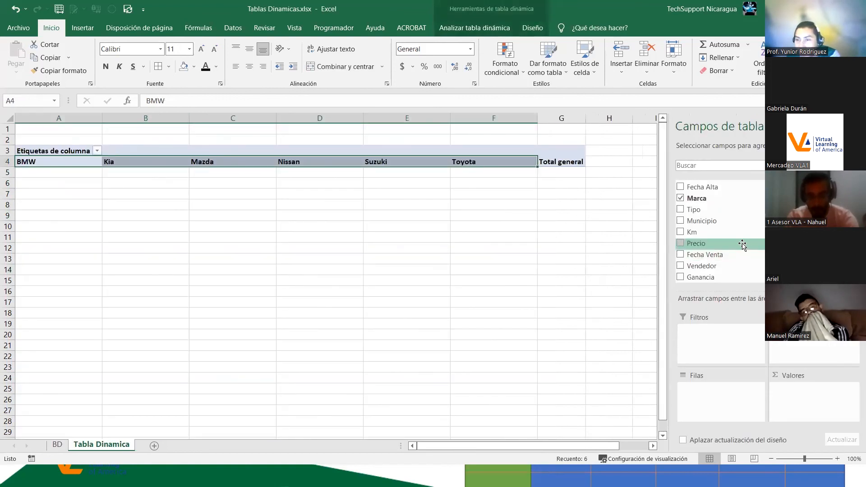
drag(793, 356, 597, 284)
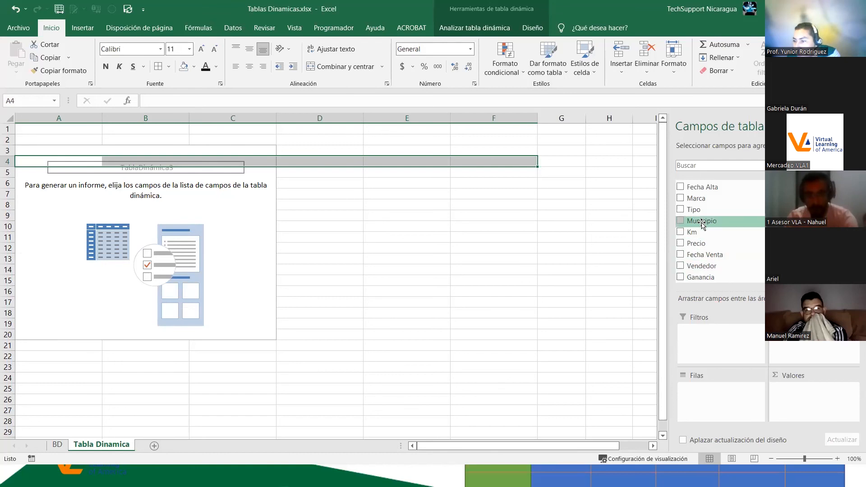
drag(696, 199, 745, 223)
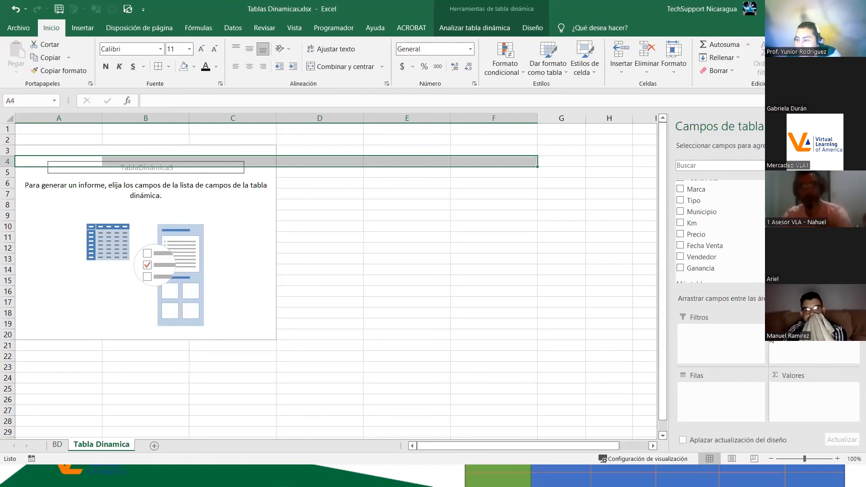
Step: Add the Ganancia field to the pivot table's rows and look through the listed profit values
scroll(694, 233, down, 1)
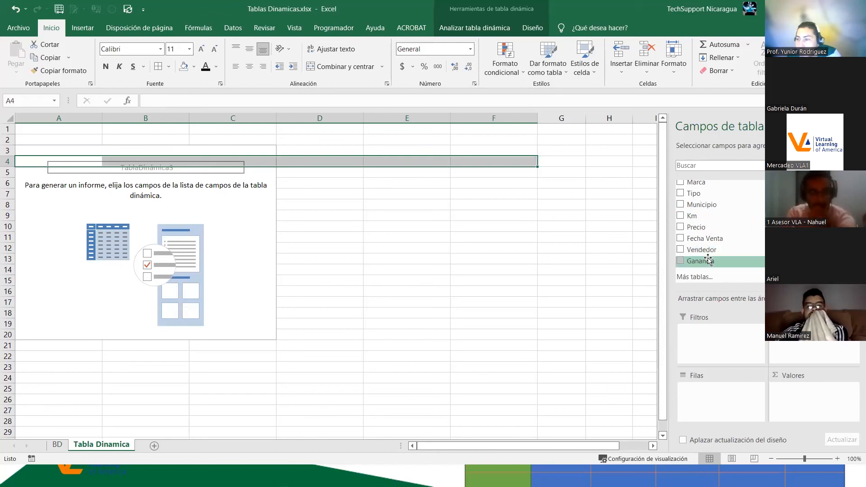
drag(707, 261, 732, 395)
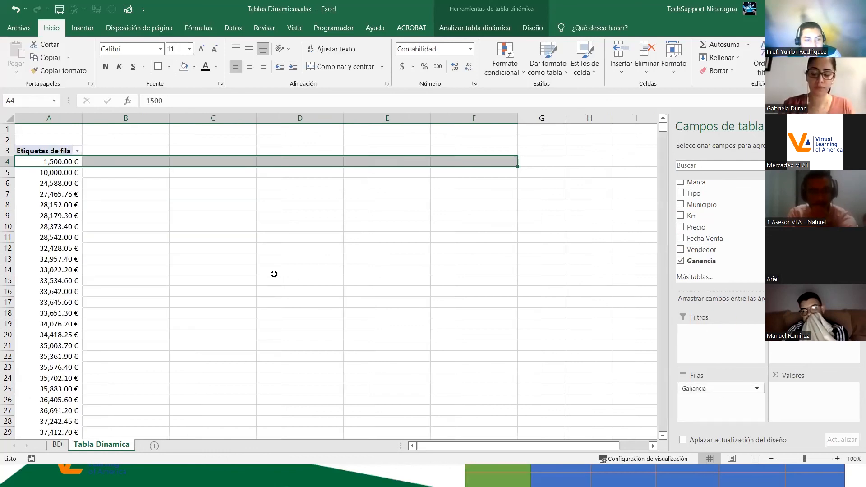
scroll(170, 279, down, 20)
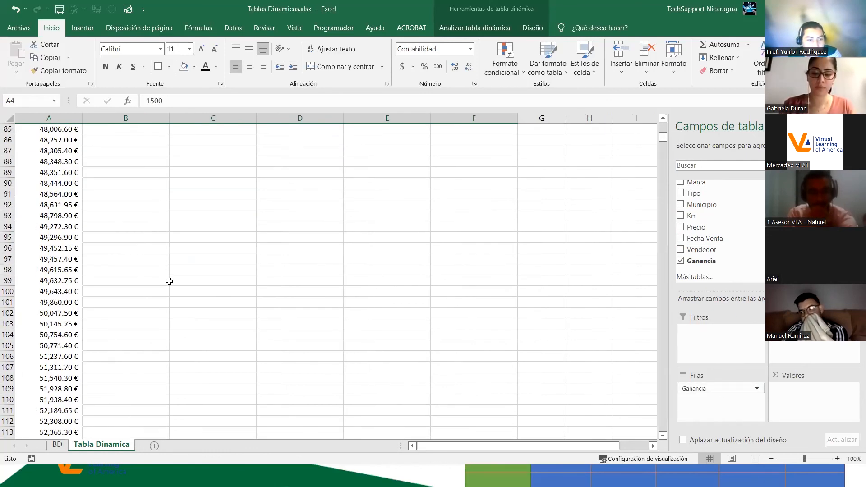
scroll(117, 356, down, 7)
scroll(117, 357, up, 8)
scroll(117, 356, down, 6)
scroll(117, 356, up, 4)
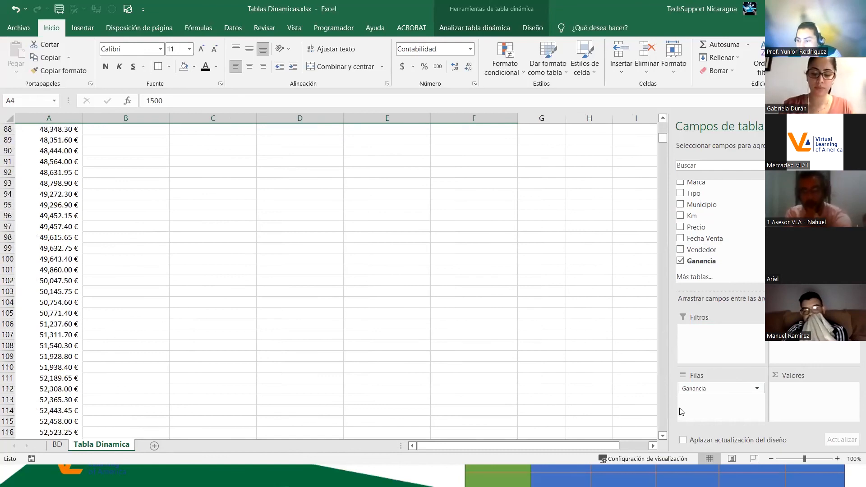
Step: Move the Ganancia field from the pivot table's rows to its columns and view the start of the heading row
drag(688, 387, 805, 351)
scroll(441, 362, up, 17)
scroll(441, 362, up, 12)
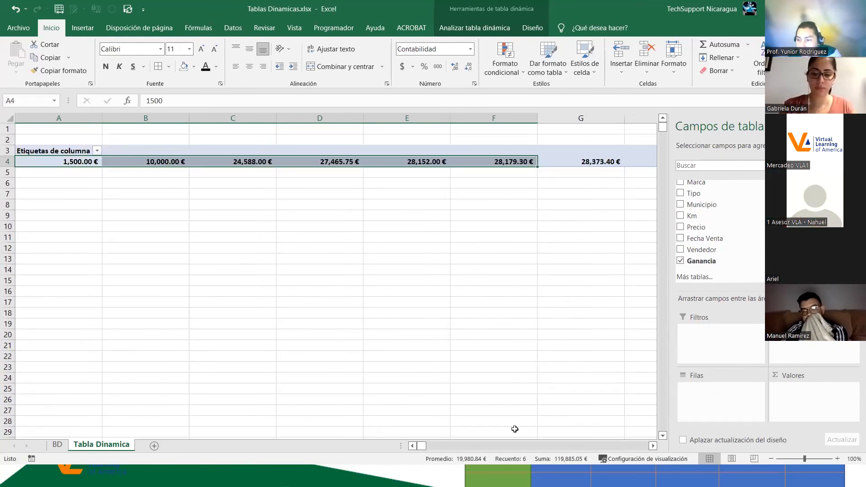
drag(424, 447, 398, 440)
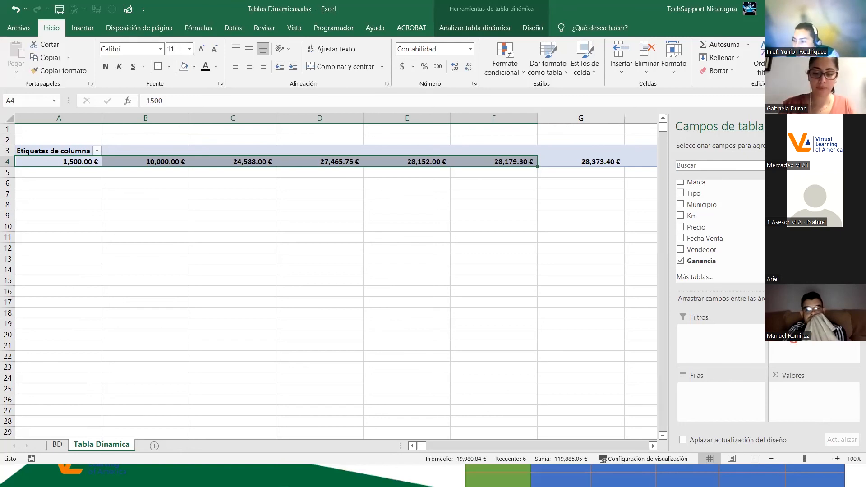
Step: Replace Ganancia with the Vendedor field in the pivot table's rows and select all the seller labels
drag(716, 250, 709, 408)
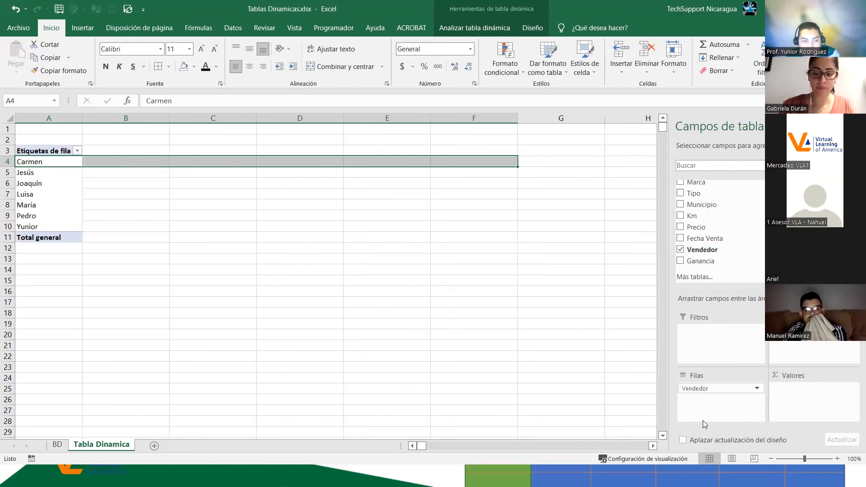
drag(42, 166, 53, 221)
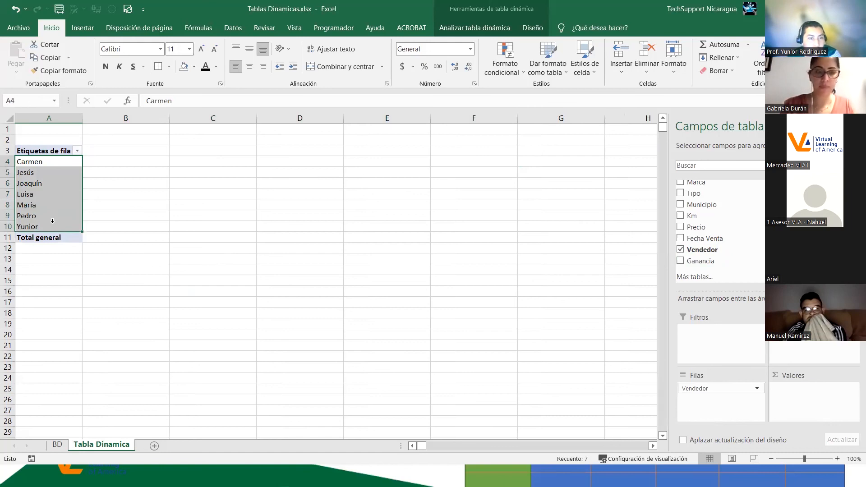
click(34, 165)
drag(50, 163, 59, 224)
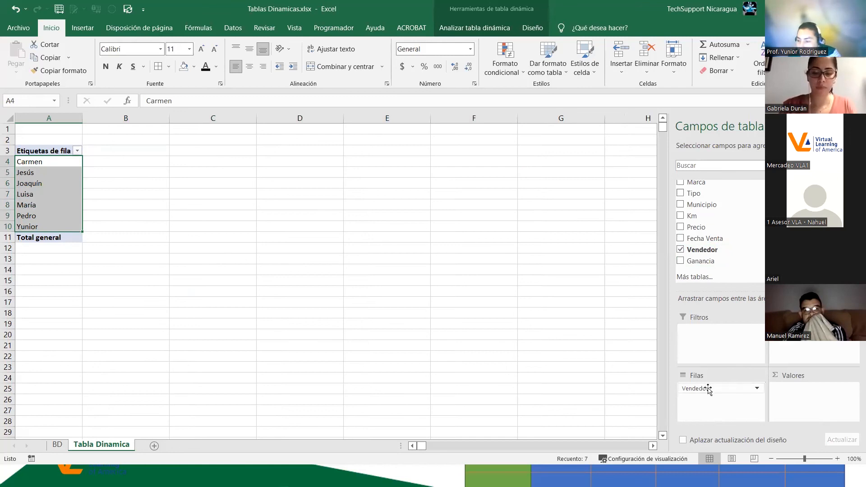
Step: Move the Vendedor field from rows to columns and view the seller headings across to Total general
drag(708, 388, 786, 359)
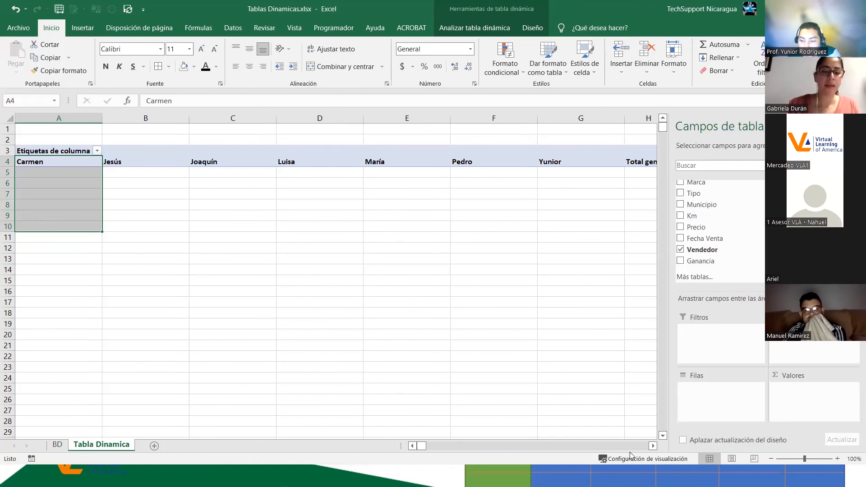
click(653, 446)
click(652, 445)
click(652, 446)
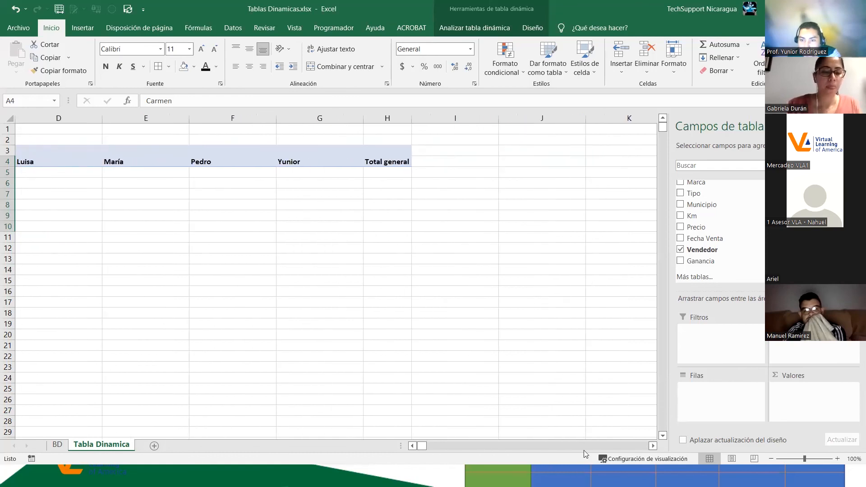
click(412, 445)
click(412, 445)
click(412, 445)
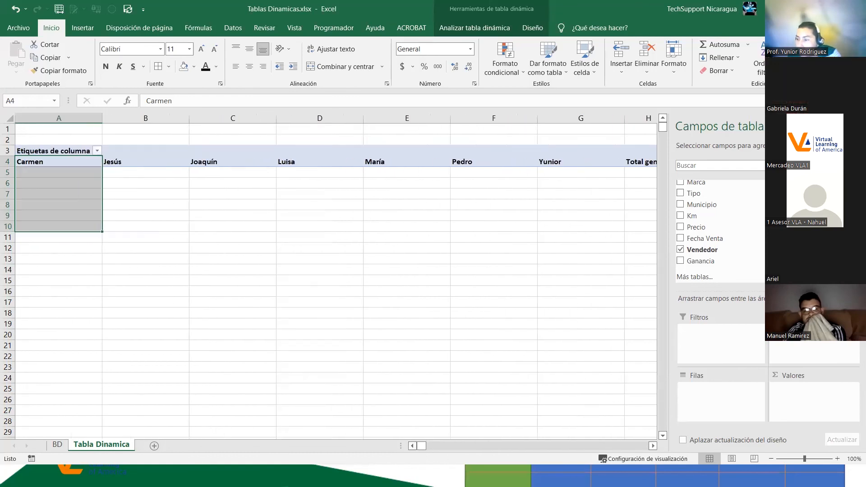
Step: Replace Vendedor with the Municipio field in the pivot table's rows and select the labels from Alajuela to San Jose
drag(798, 330, 753, 267)
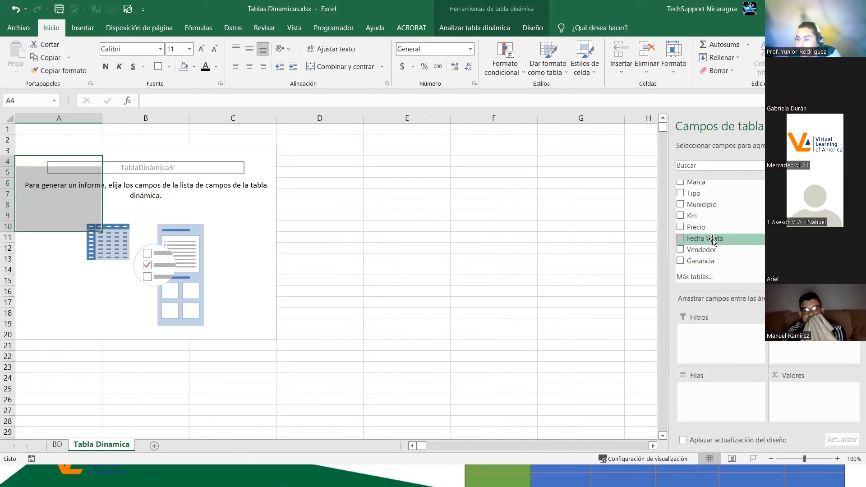
drag(714, 204, 716, 387)
click(717, 388)
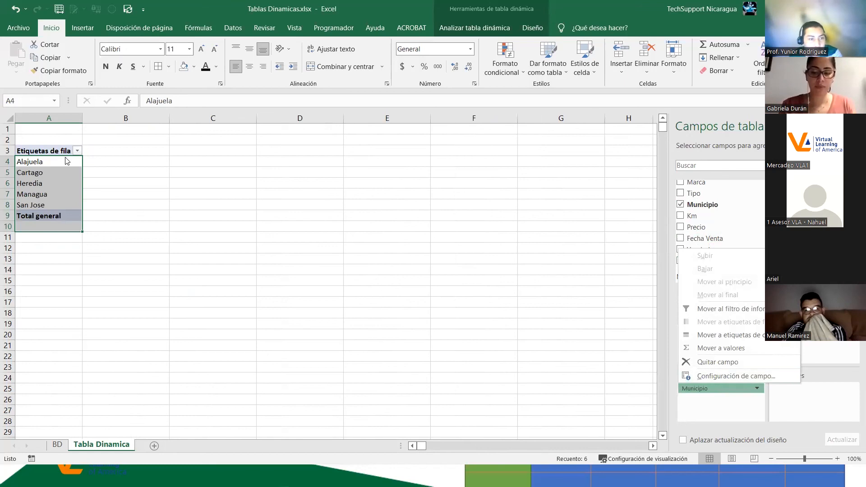
click(45, 161)
drag(47, 163, 54, 206)
Step: Move the Municipio field from rows to the pivot table's values and check the source records on the BD sheet
drag(691, 383, 795, 401)
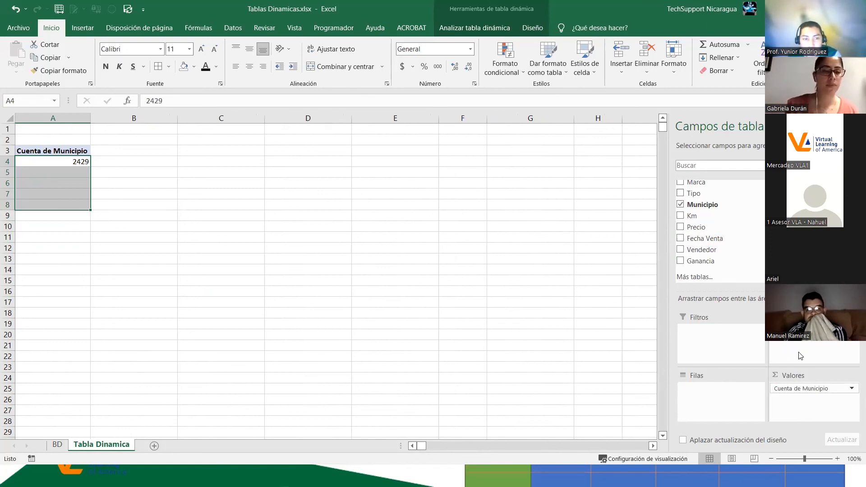
click(57, 445)
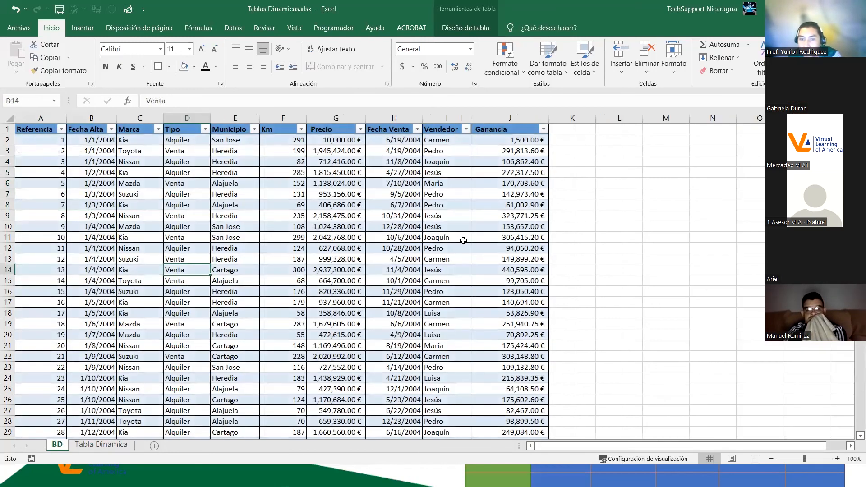
click(95, 446)
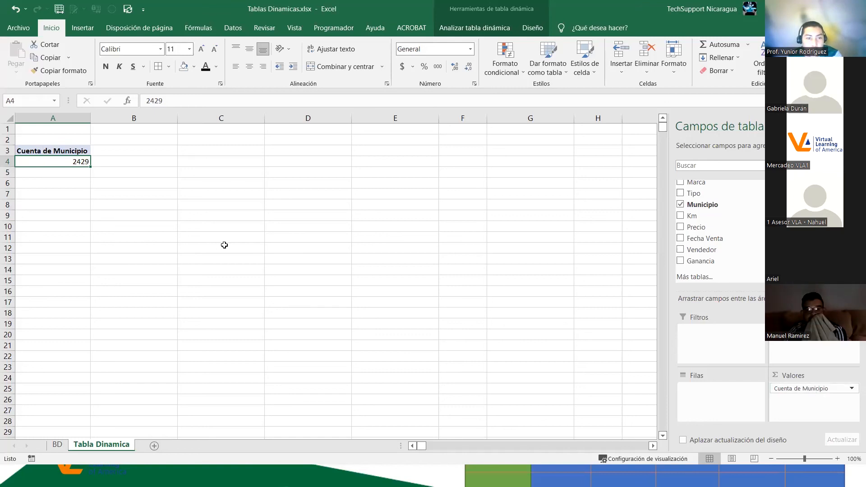
mouse_move(61, 165)
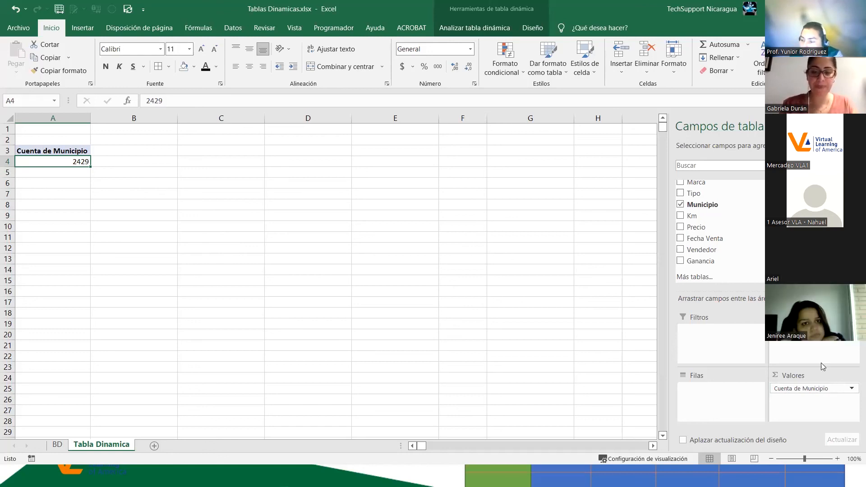
Step: Open the value field settings for Cuenta de Municipio and go through the summary functions from Suma to Contar números
click(852, 389)
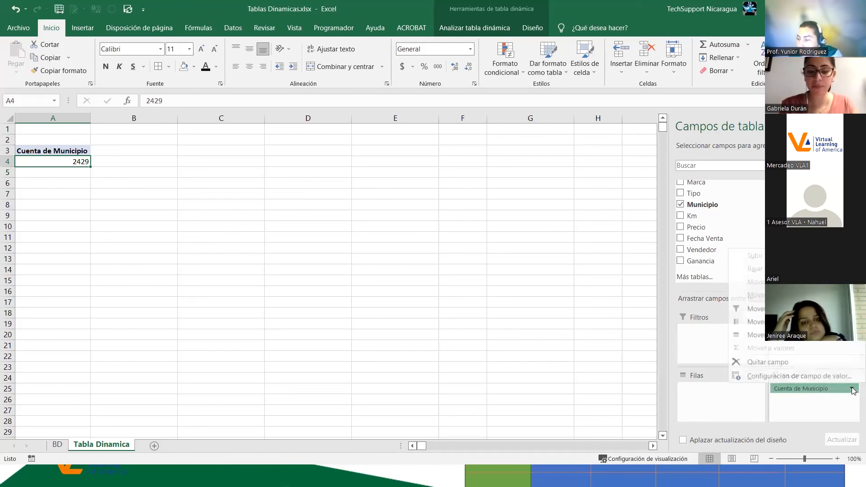
click(807, 376)
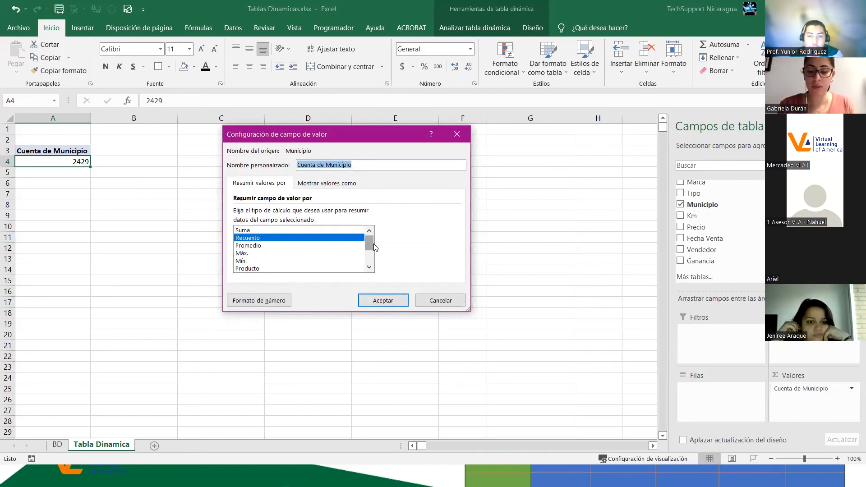
mouse_move(372, 246)
mouse_down()
mouse_move(372, 261)
mouse_move(371, 240)
mouse_up()
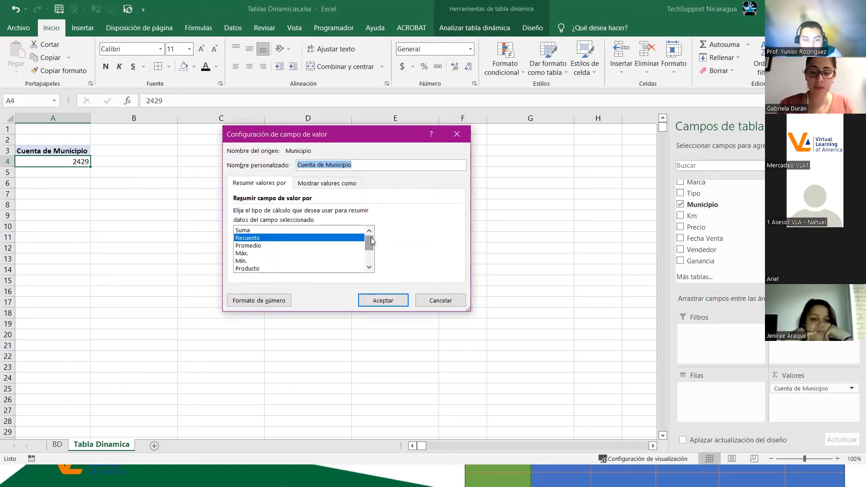
click(263, 231)
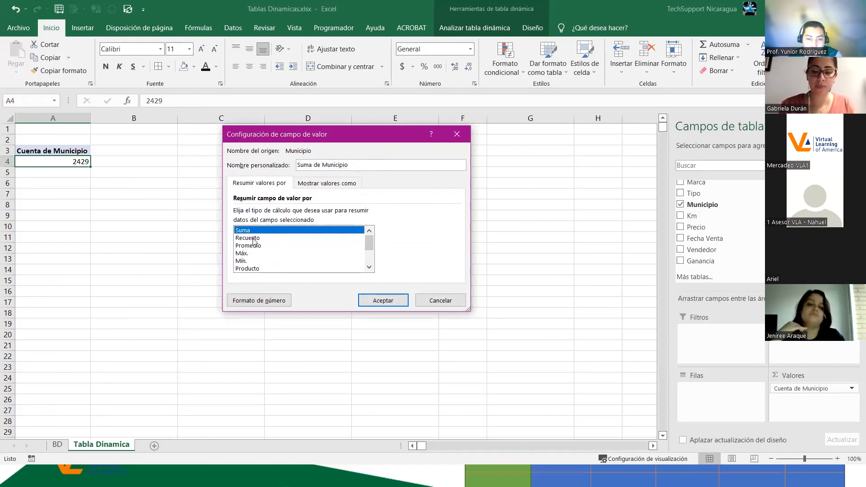
click(254, 238)
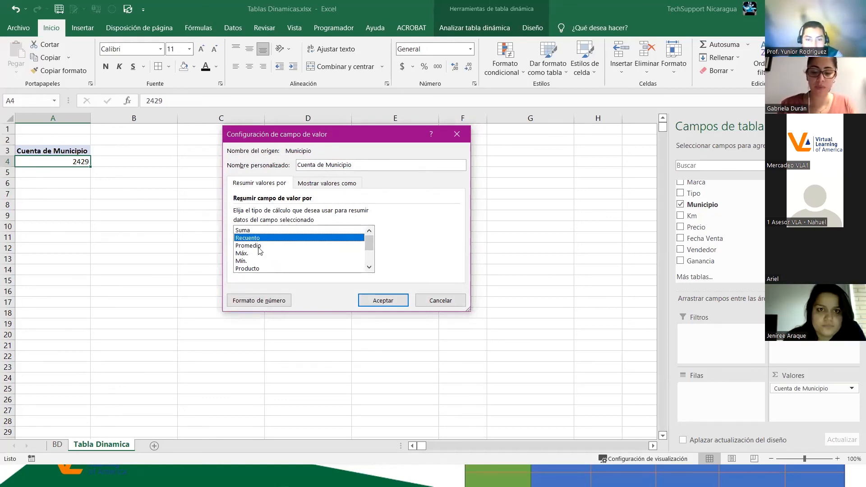
click(259, 246)
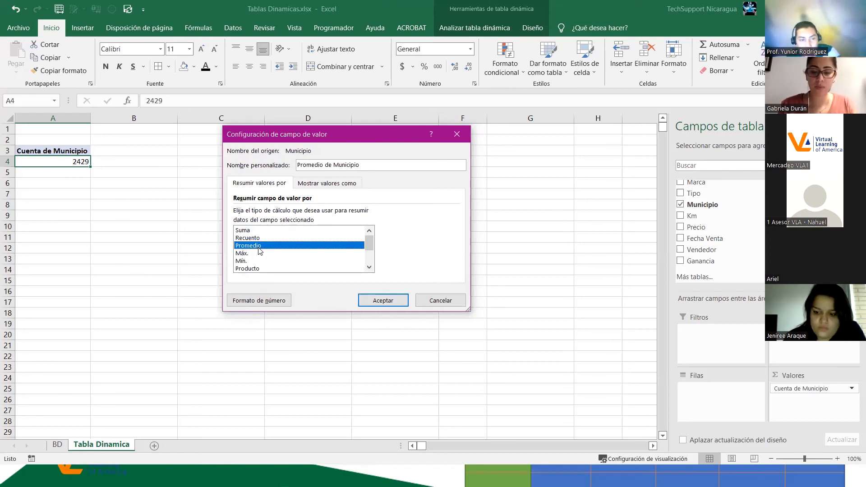
click(261, 254)
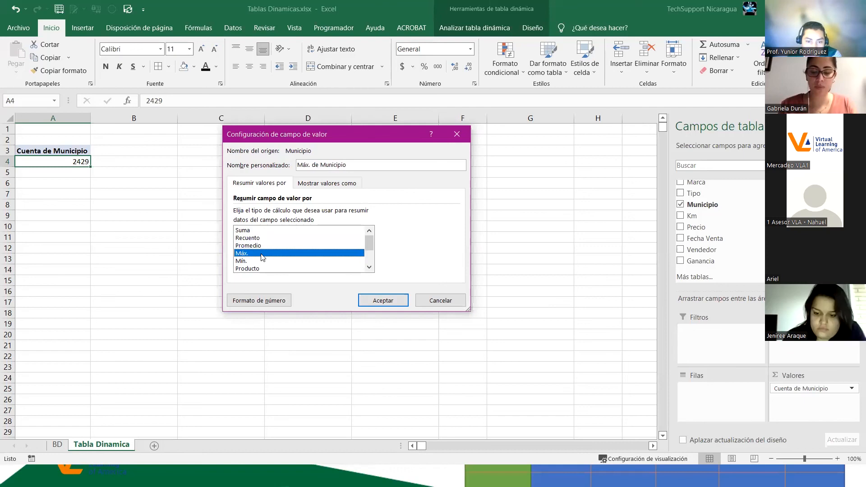
click(253, 261)
scroll(252, 259, down, 1)
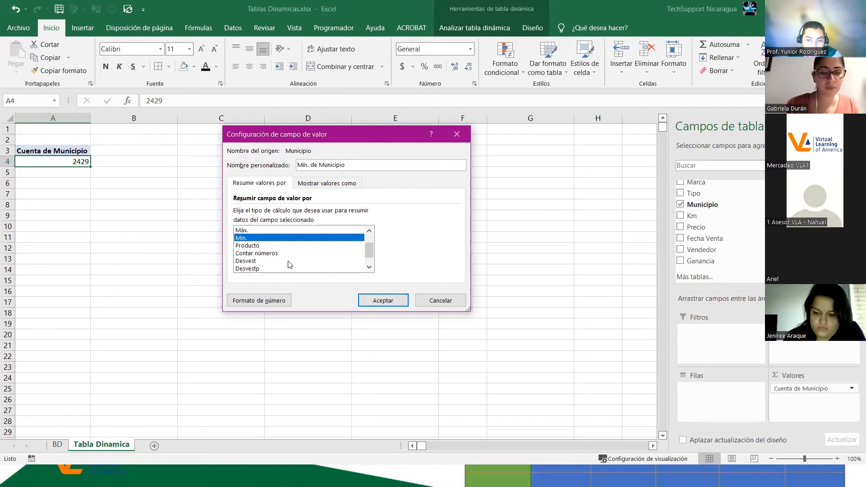
click(250, 245)
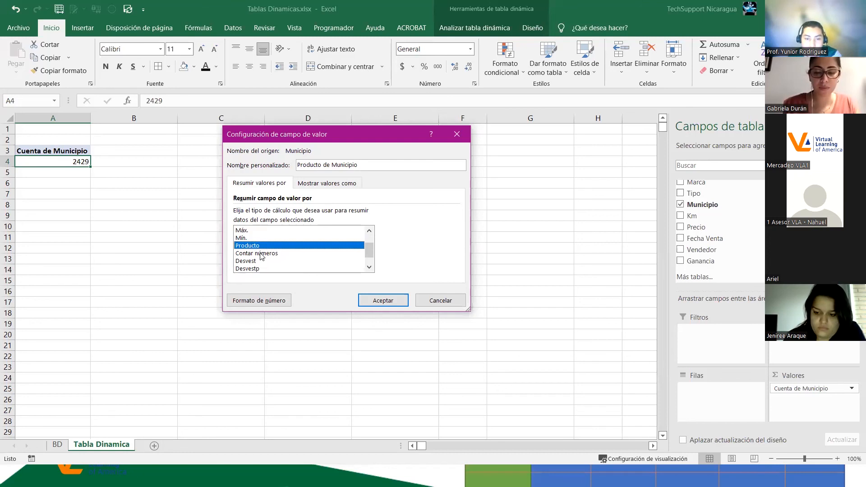
click(262, 254)
scroll(271, 261, down, 1)
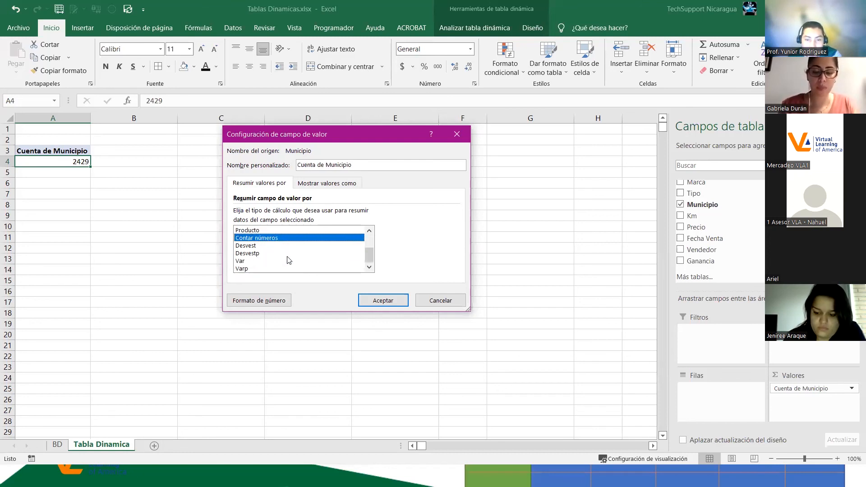
Step: Summarize the Municipio value field by Suma
scroll(288, 261, up, 2)
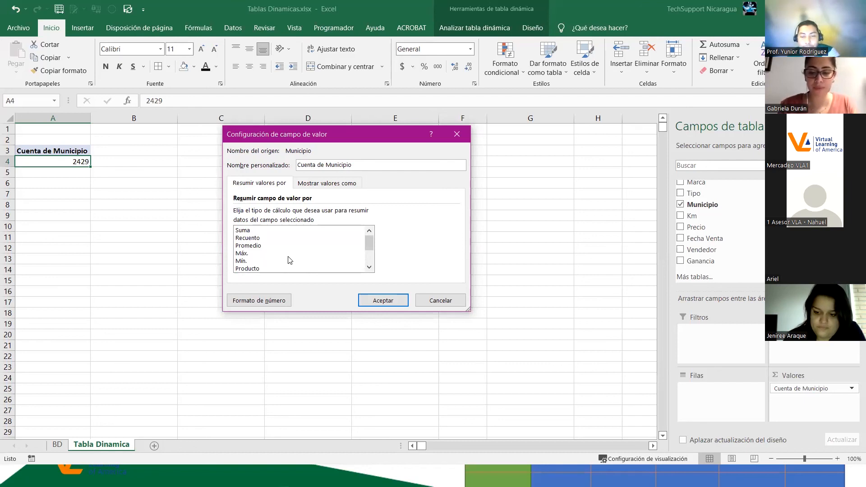
click(278, 230)
click(384, 299)
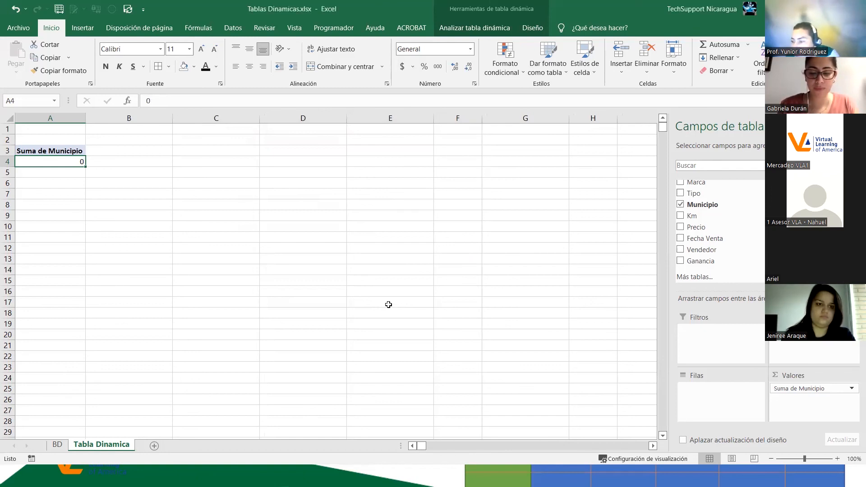
Step: Examine the Municipio column's entries on the BD sheet and return to the Tabla Dinamica sheet
click(57, 444)
click(227, 124)
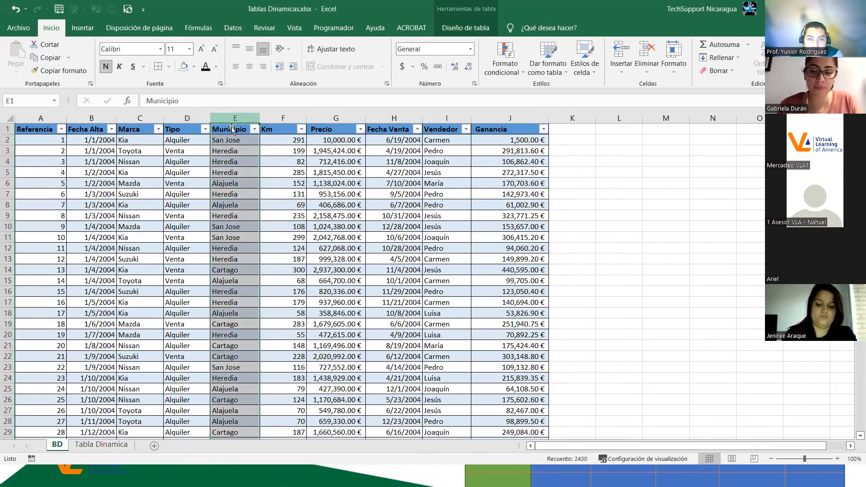
click(231, 142)
drag(232, 142, 233, 399)
click(233, 400)
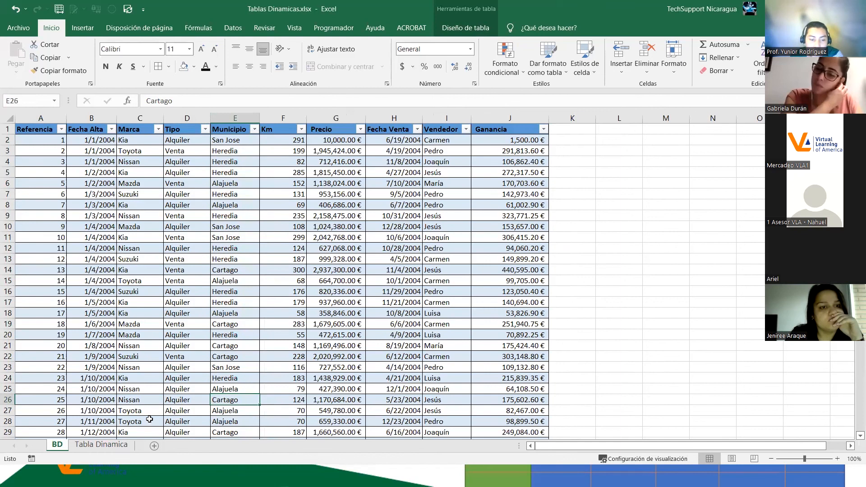
click(120, 445)
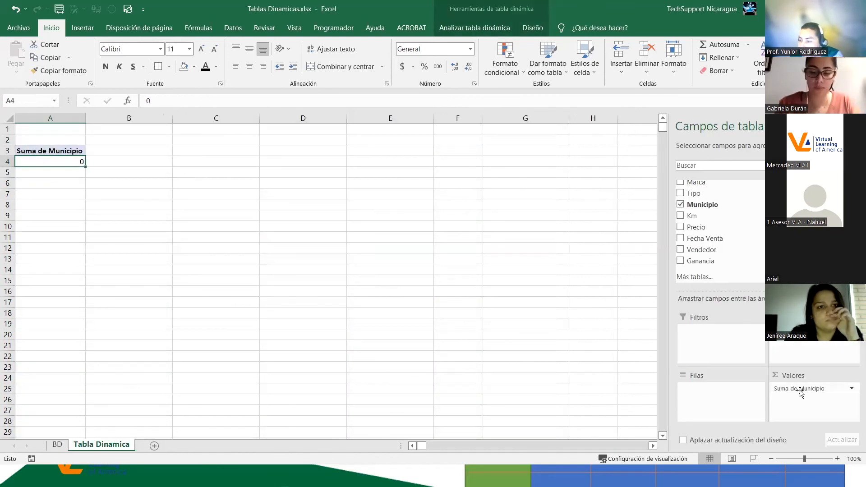
Step: Move the Municipio field from values to columns and add the Ganancia field to the pivot table's values
drag(799, 392, 809, 345)
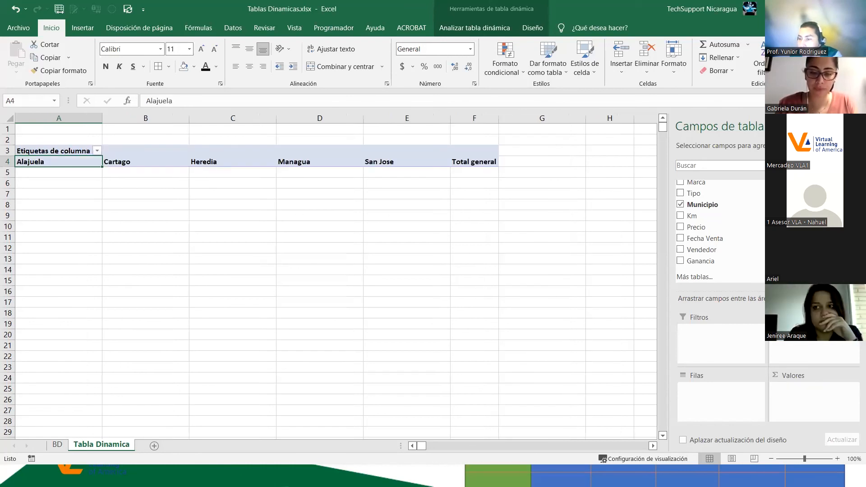
drag(733, 249, 808, 419)
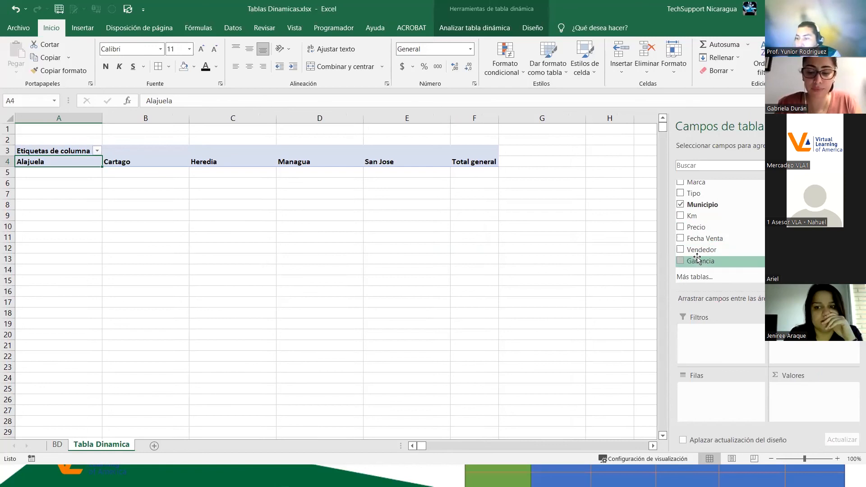
drag(700, 263, 792, 391)
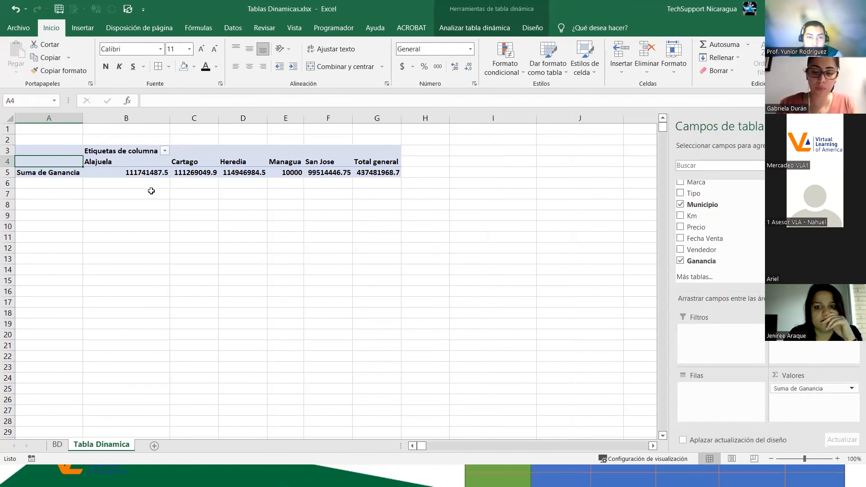
Step: Inspect the Suma de Ganancia value under each municipality from Alajuela to San Jose
click(133, 172)
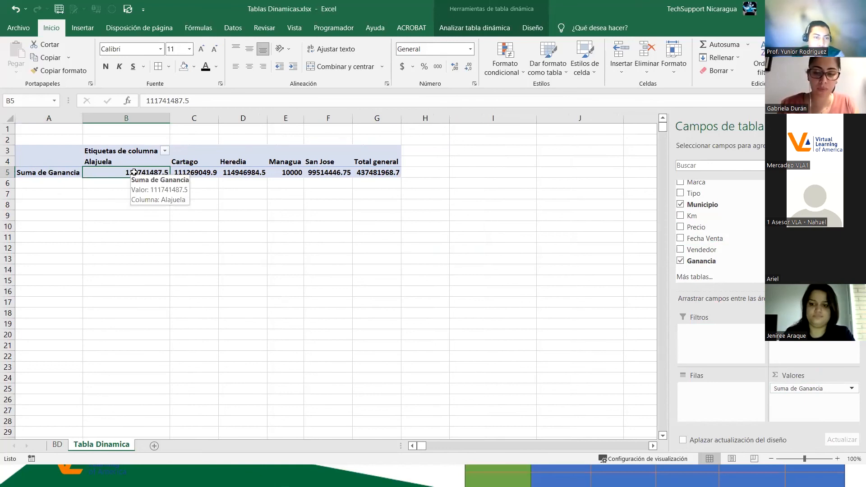
click(184, 173)
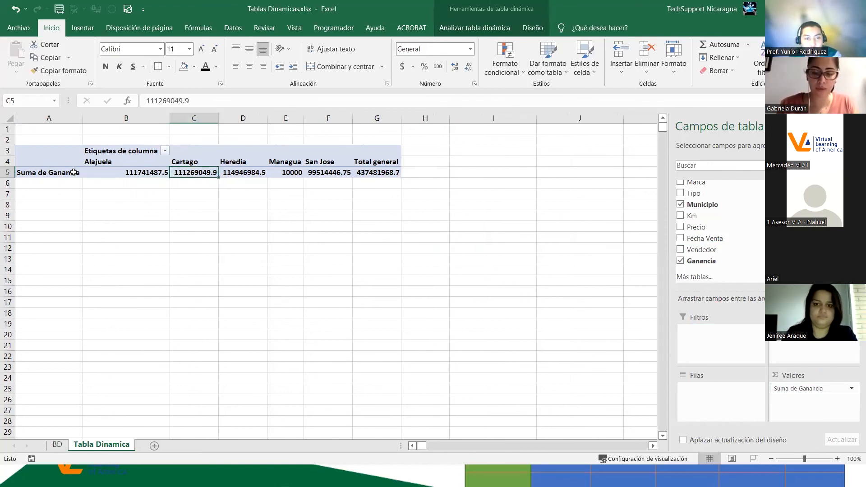
click(162, 173)
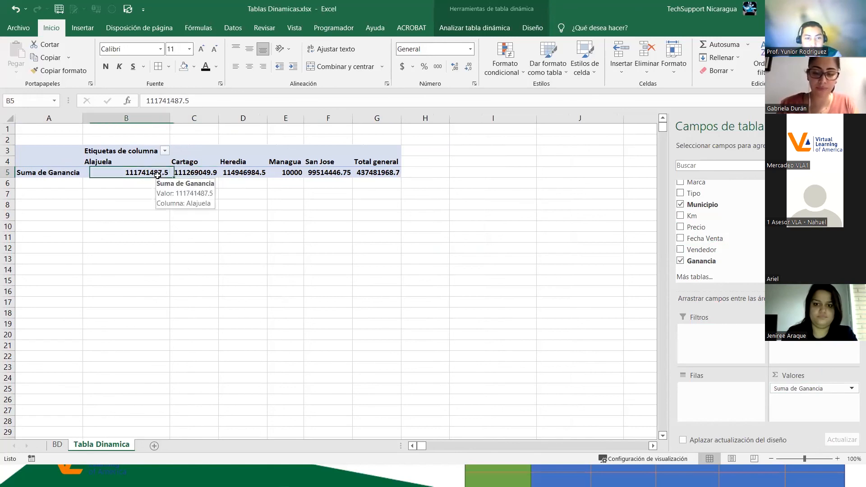
click(202, 171)
click(245, 172)
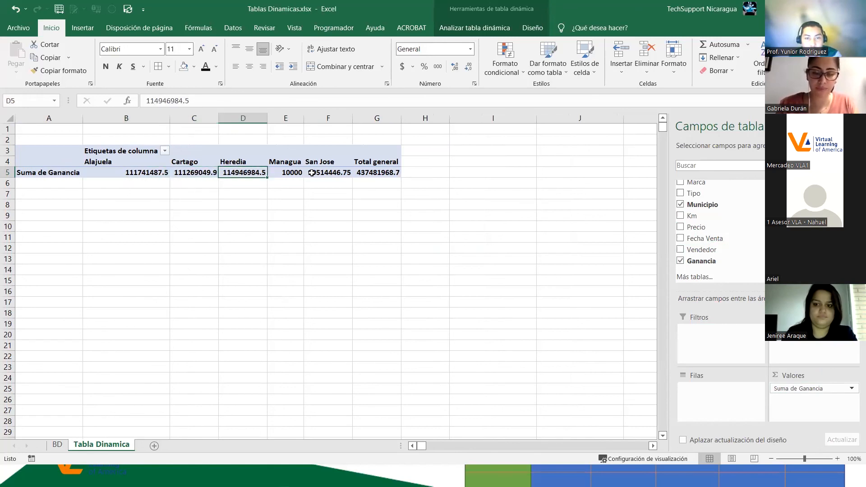
click(288, 172)
click(320, 171)
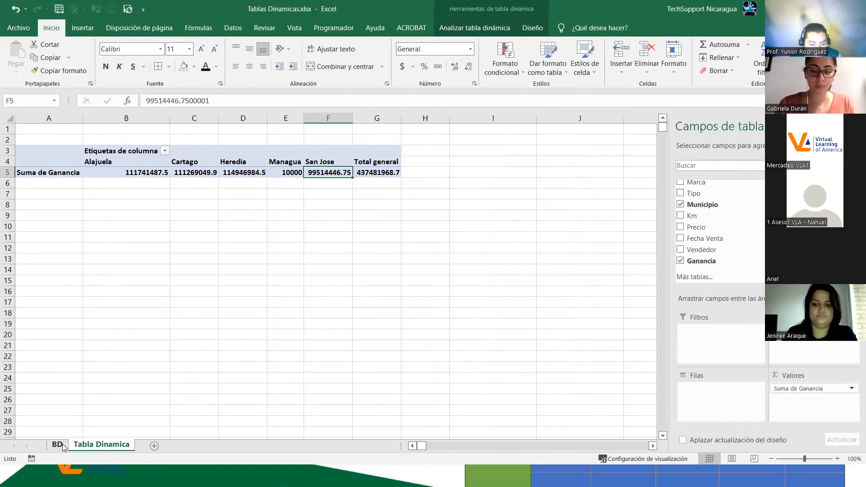
Step: Format the Suma de Ganancia values from Alajuela through Total general with the € Euro (€ 123) accounting format
click(130, 173)
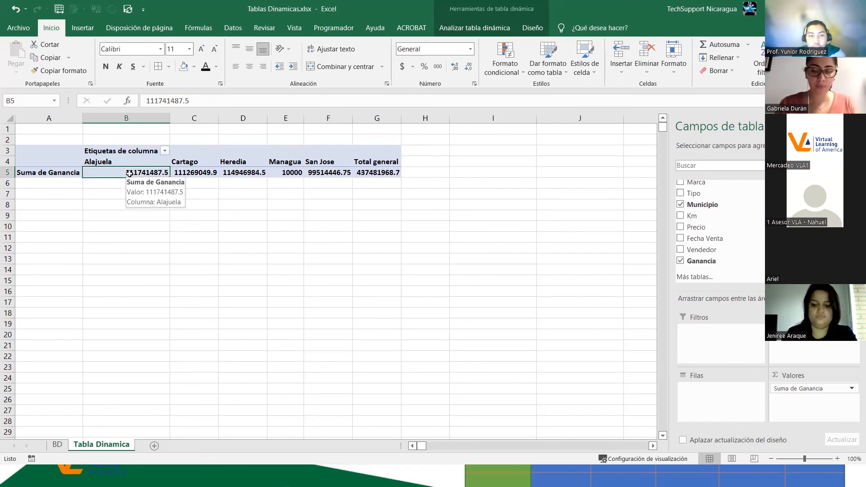
key(shift+Right)
key(shift+Right)
key(shift+Right)
key(shift+Right)
key(shift+Right)
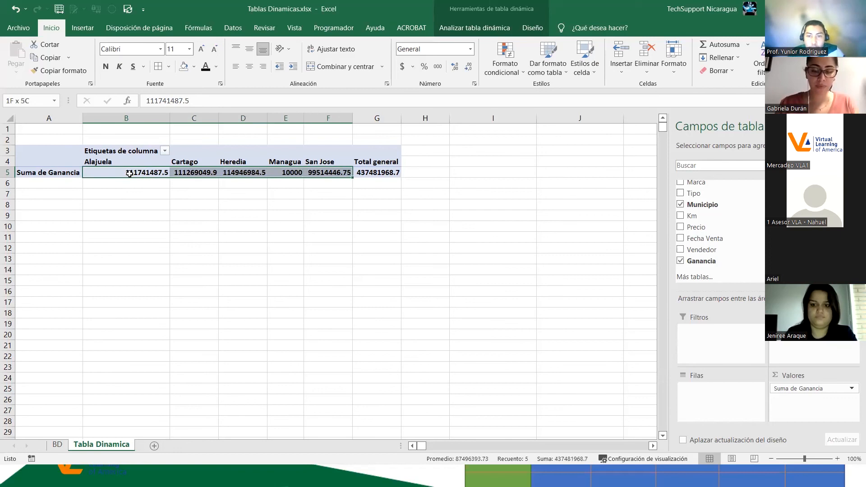
click(412, 67)
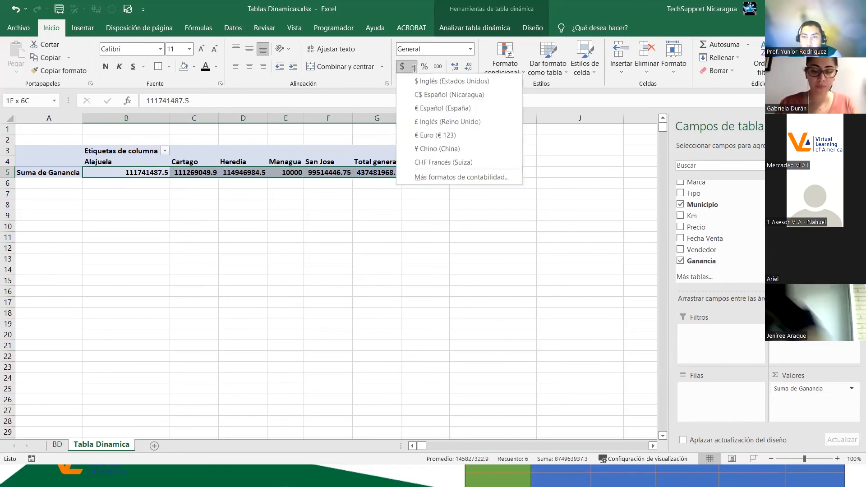
click(438, 136)
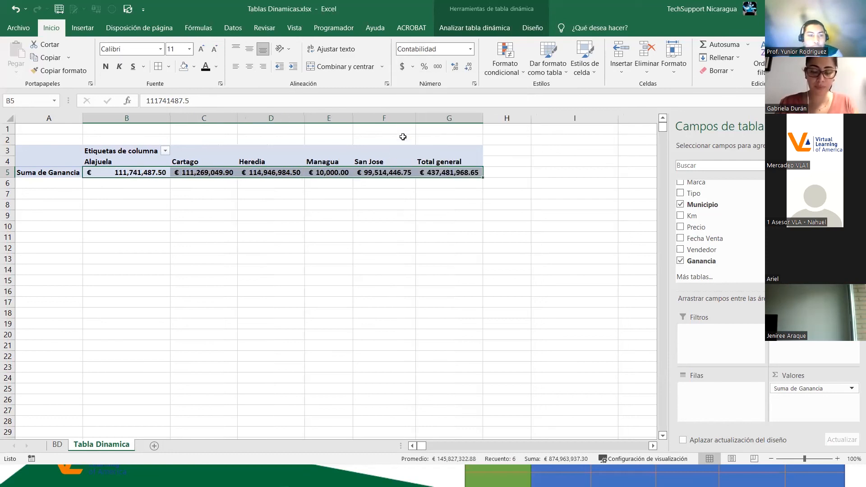
click(167, 248)
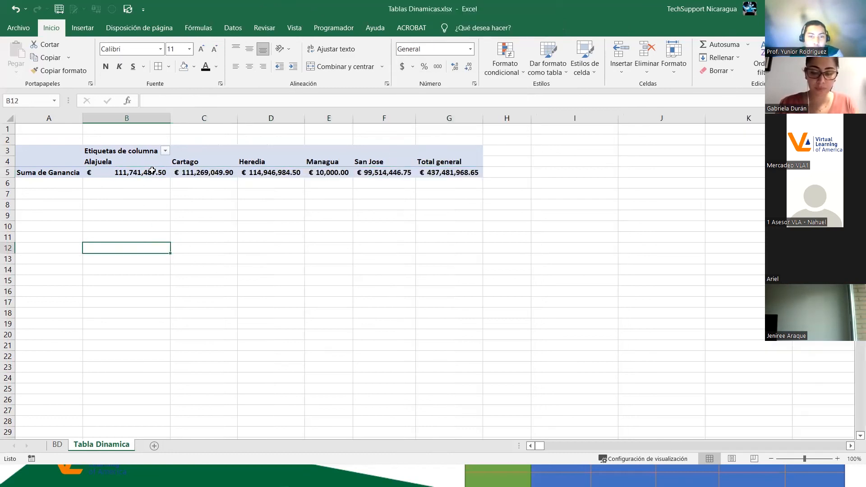
Step: Check each municipality's euro profit and compare the sum of cells B5 to F5 with the Total general cell
click(152, 171)
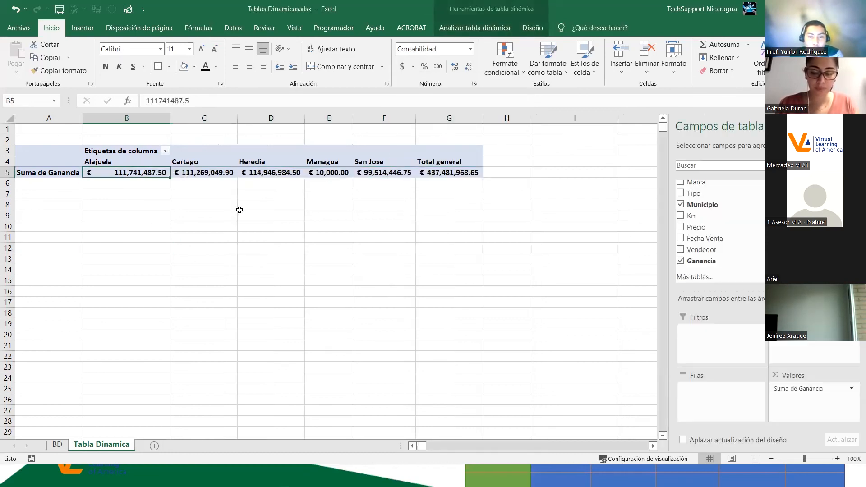
click(206, 171)
click(276, 173)
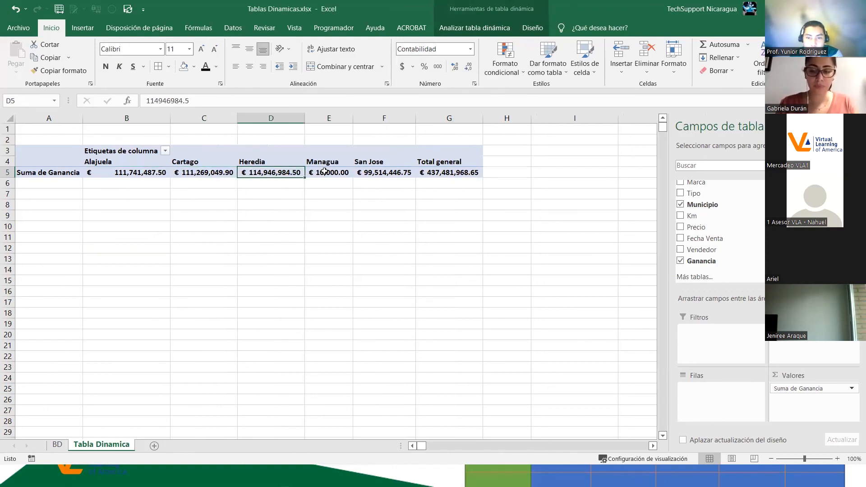
click(322, 172)
click(380, 172)
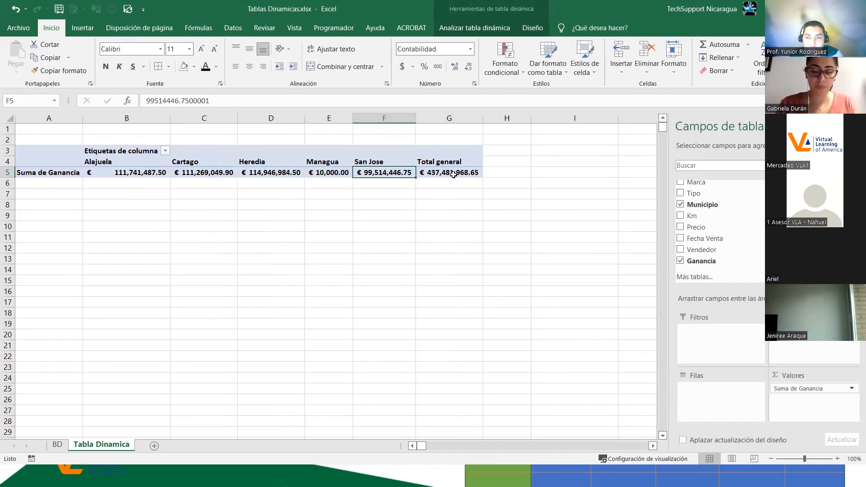
click(448, 172)
drag(381, 172, 140, 174)
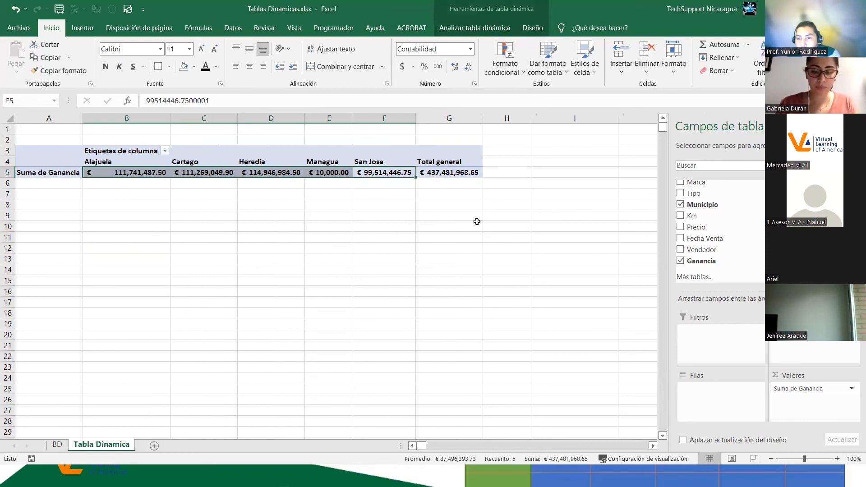
click(446, 172)
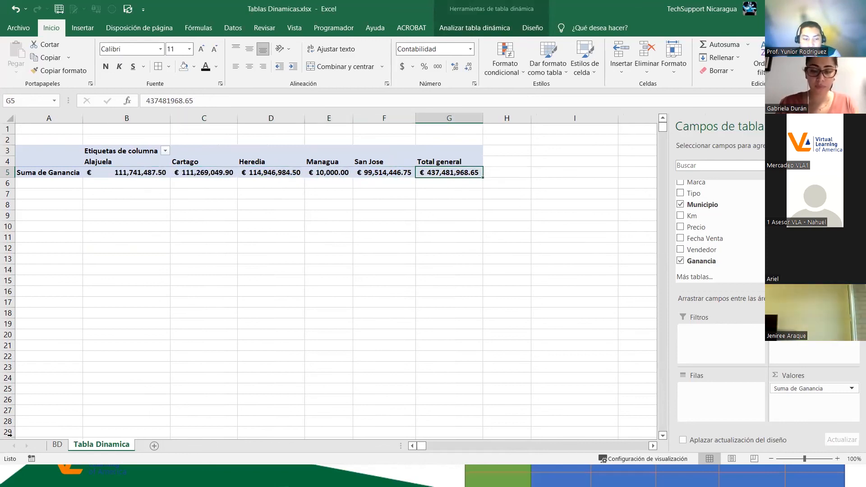
Step: View the source records on the BD sheet down to the last row of the table
click(55, 445)
scroll(467, 344, down, 8)
scroll(281, 282, up, 1)
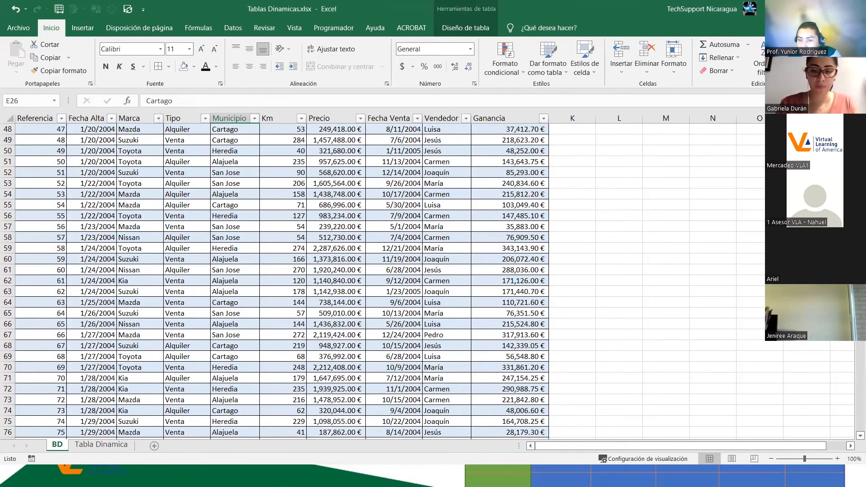
scroll(837, 372, down, 20)
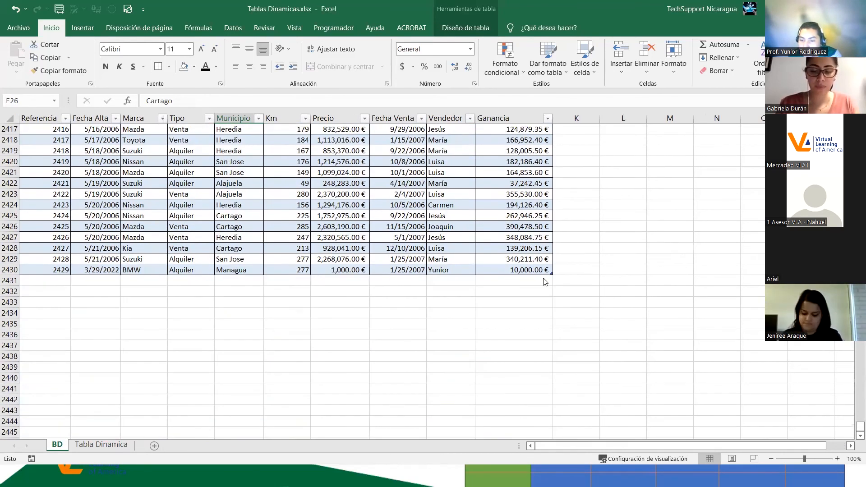
Step: Add a totals row to the Registros table on the BD sheet
click(544, 281)
click(396, 207)
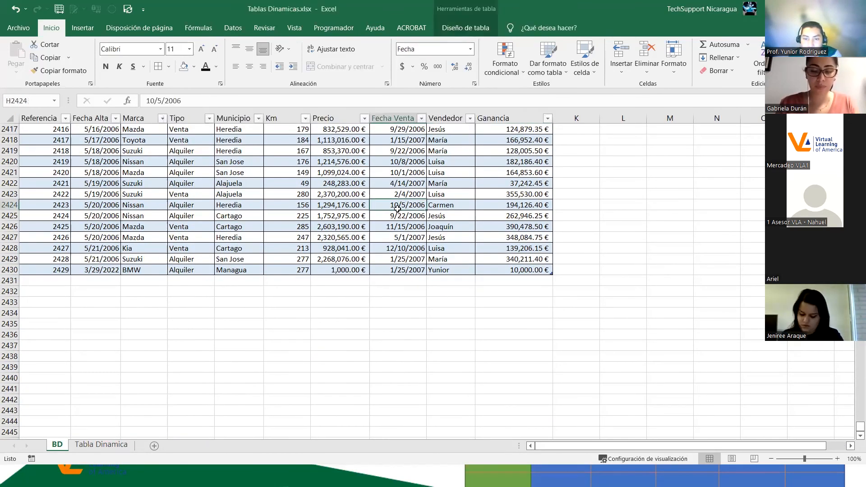
scroll(454, 196, up, 3)
scroll(454, 196, up, 13)
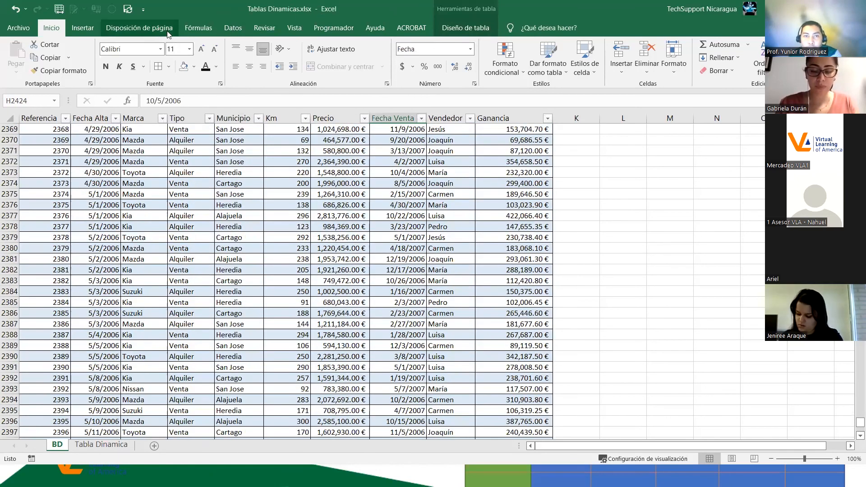
click(465, 28)
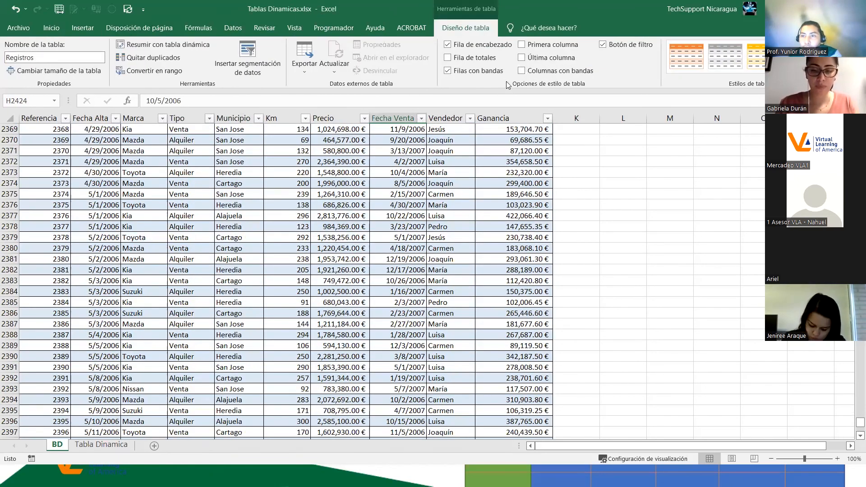
key(ctrl+shift+t)
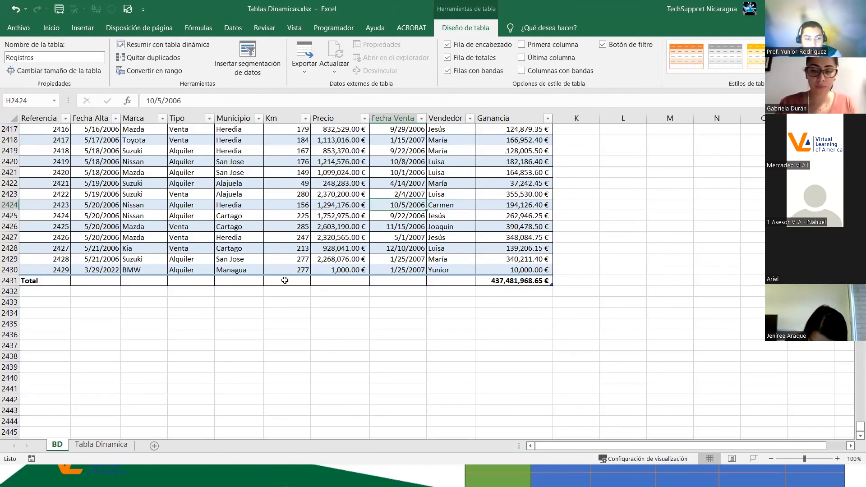
Step: Try Promedio, Recuento and Máx. as the summary function in the Ganancia column's total cell
click(522, 280)
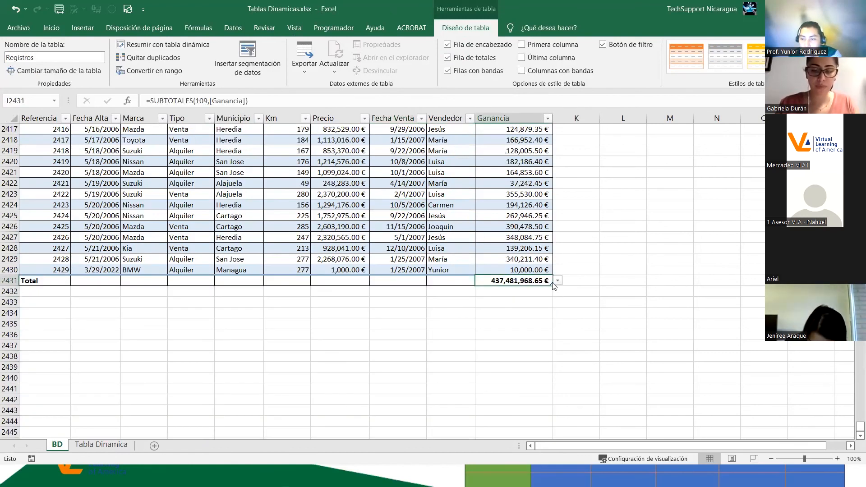
click(557, 282)
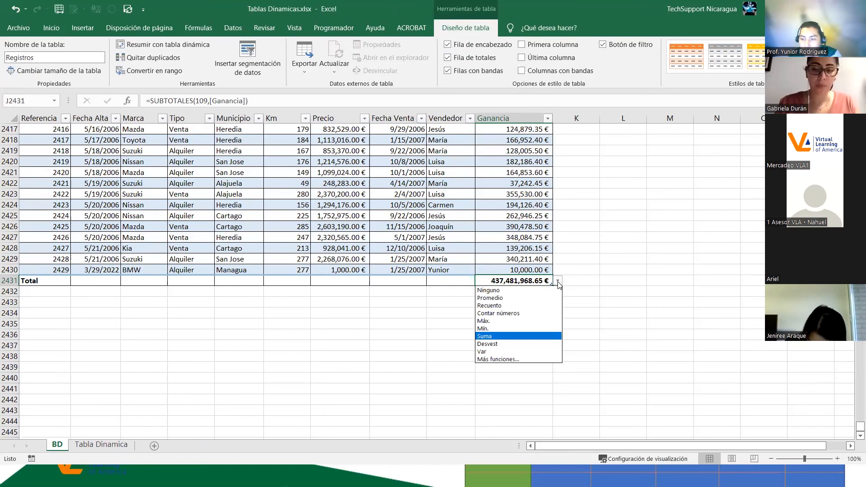
click(531, 297)
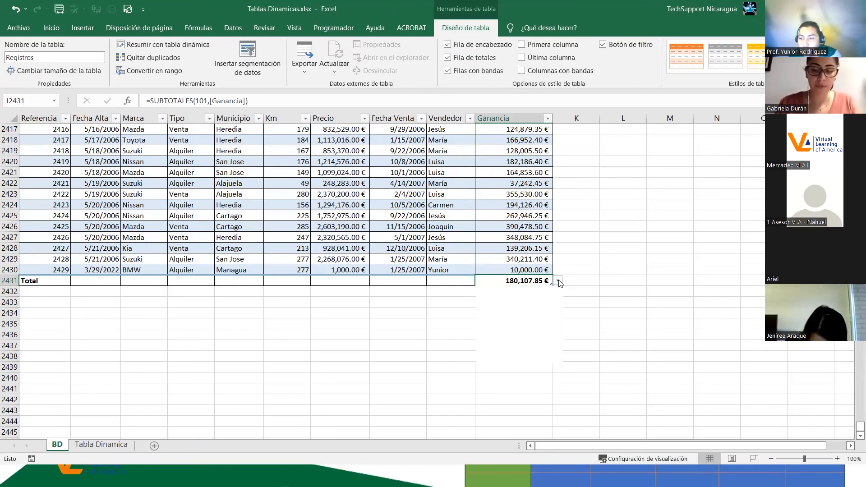
click(557, 281)
click(532, 305)
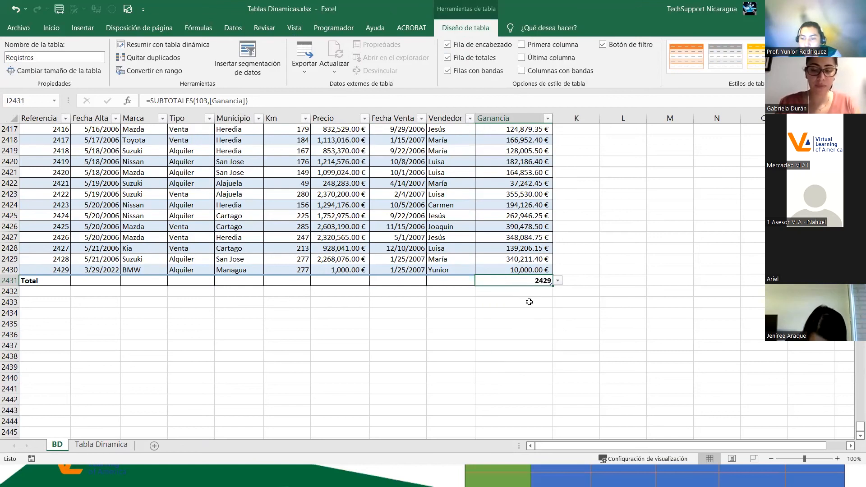
click(558, 280)
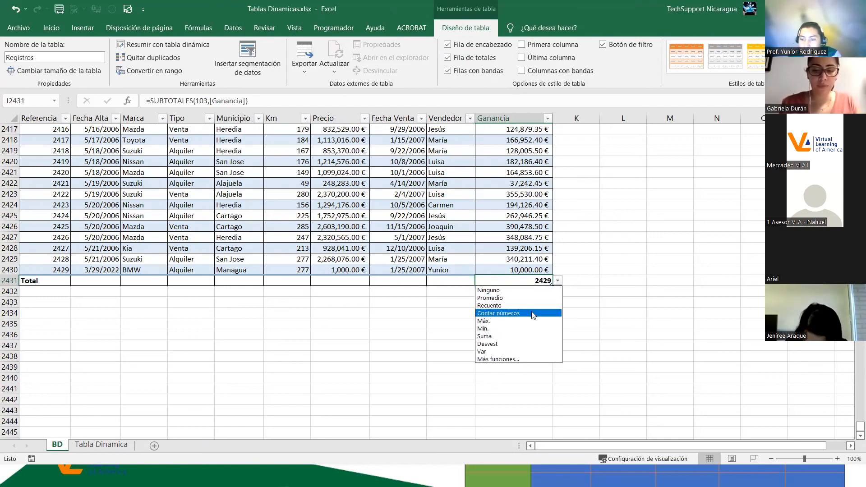
click(525, 321)
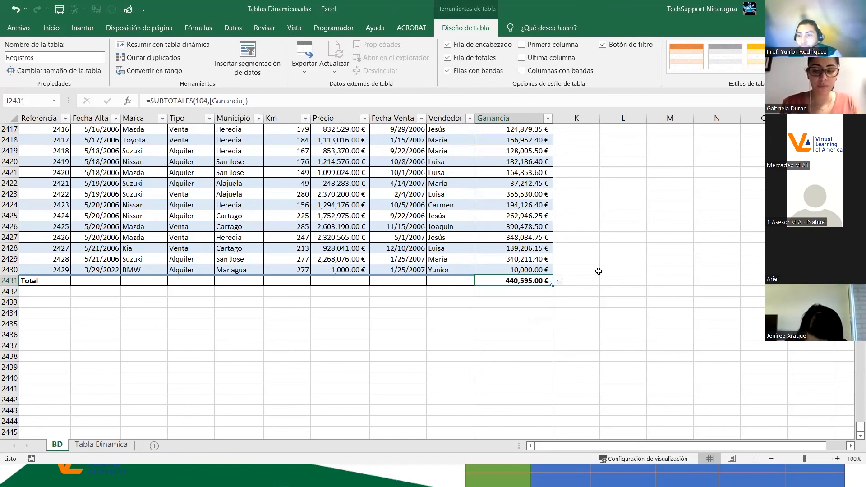
scroll(598, 271, up, 5)
scroll(596, 269, down, 5)
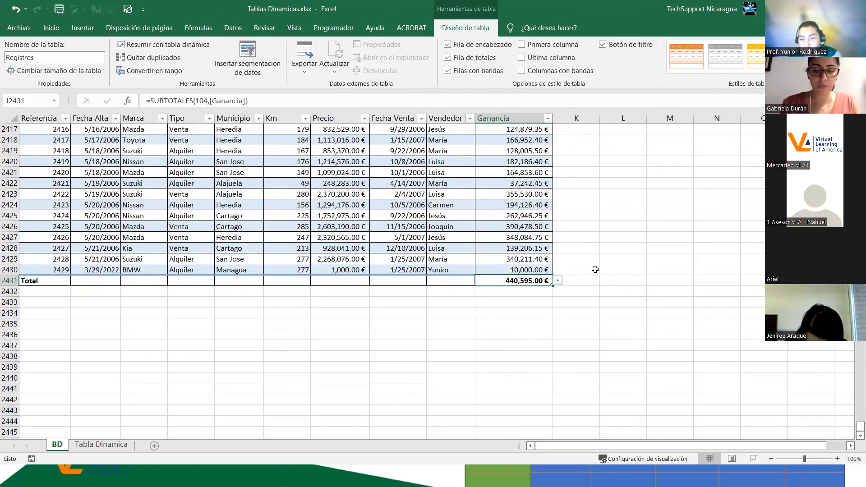
Step: Try Mín. as the Ganancia column's total function, and return it to Suma
click(555, 282)
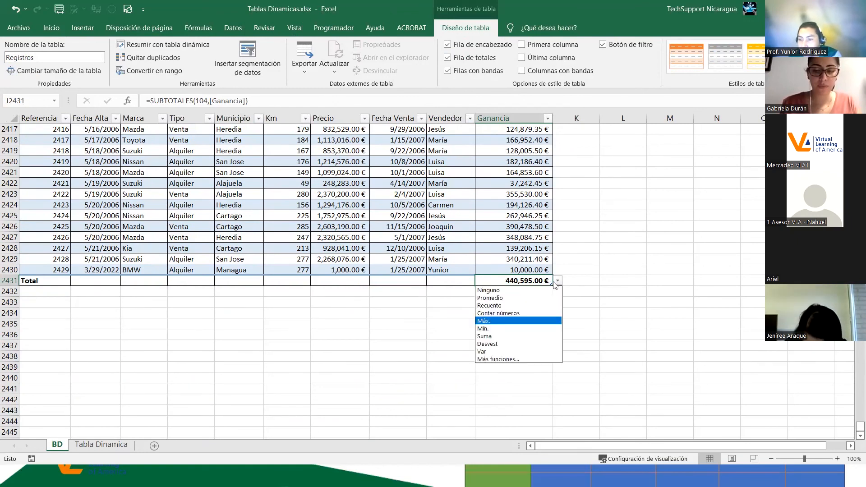
click(512, 328)
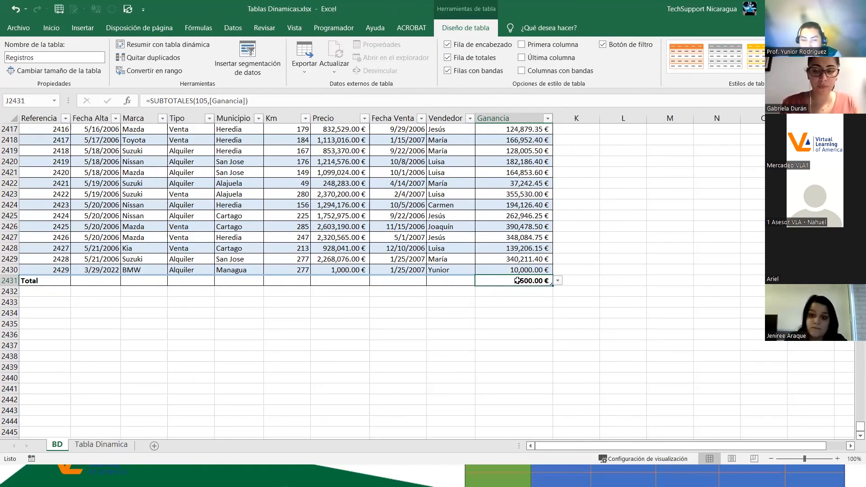
scroll(92, 185, up, 2)
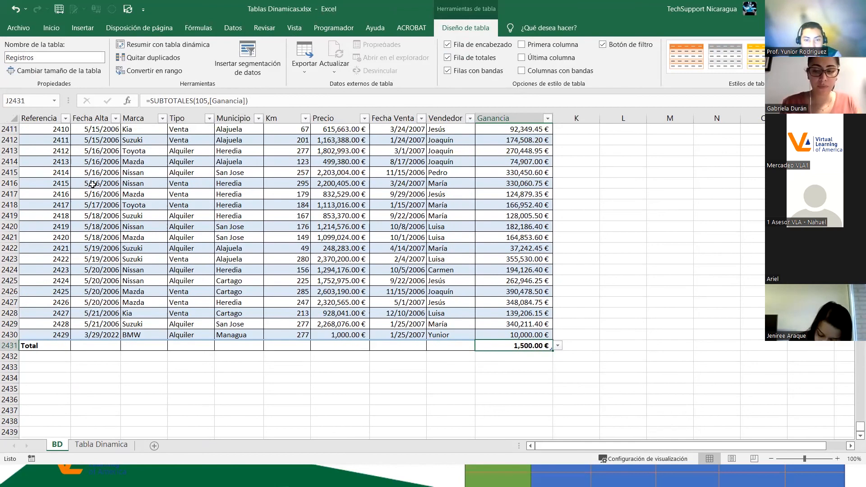
click(558, 346)
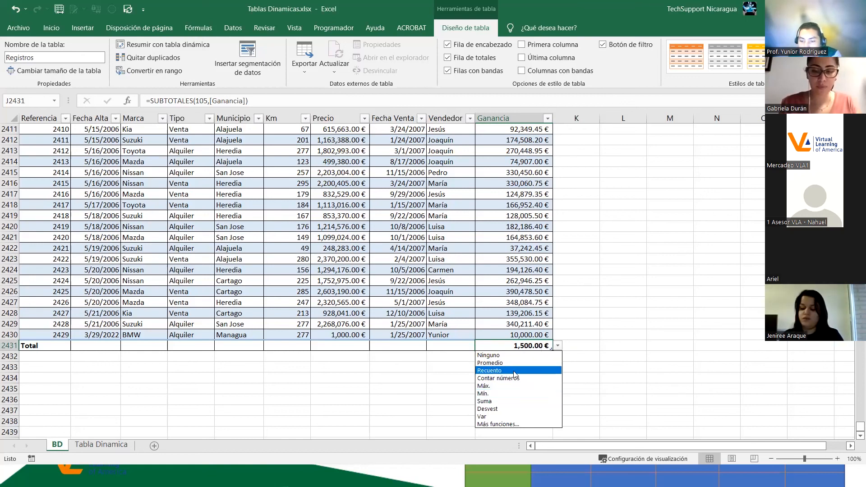
click(512, 401)
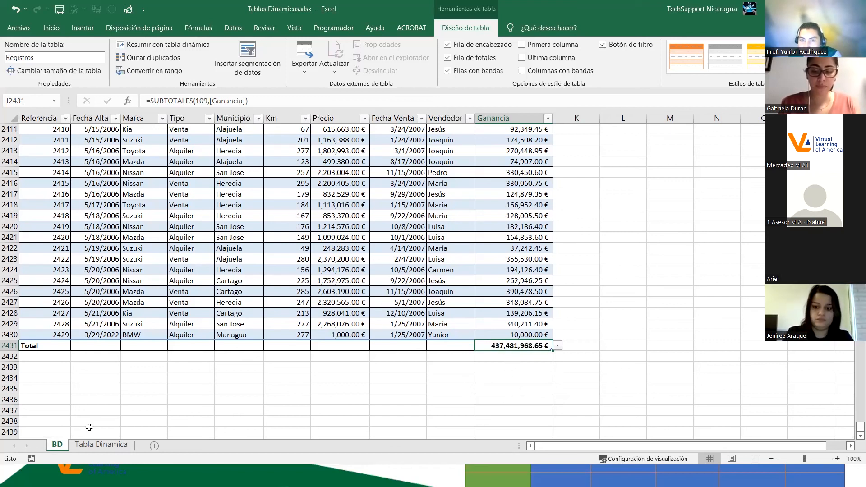
Step: Compare the sum of cells B5 to F5 on the Tabla Dinamica sheet with the Ganancia total from the BD sheet
click(80, 448)
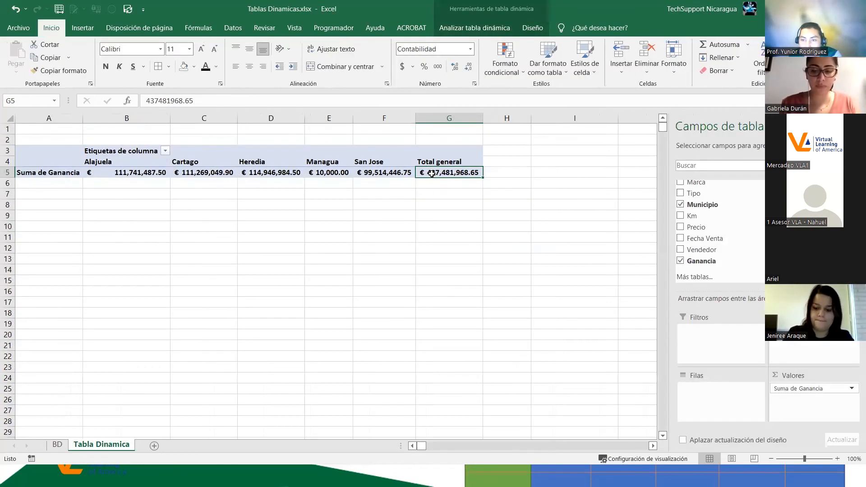
click(390, 176)
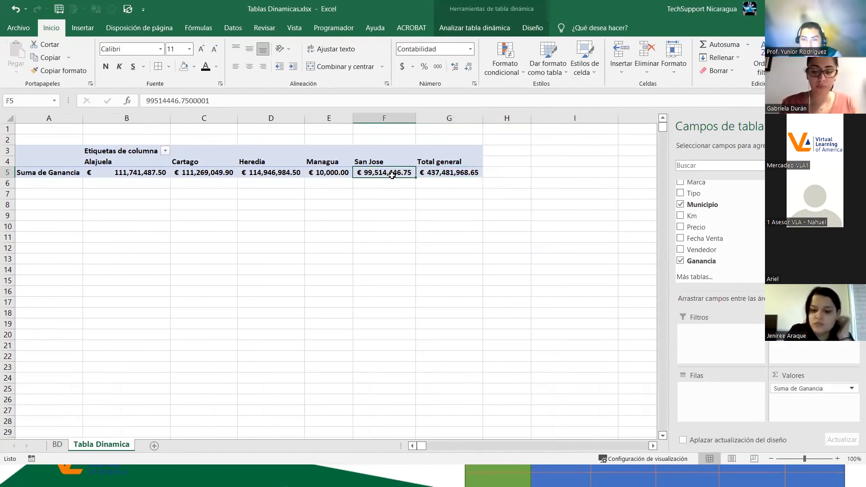
drag(375, 170, 148, 169)
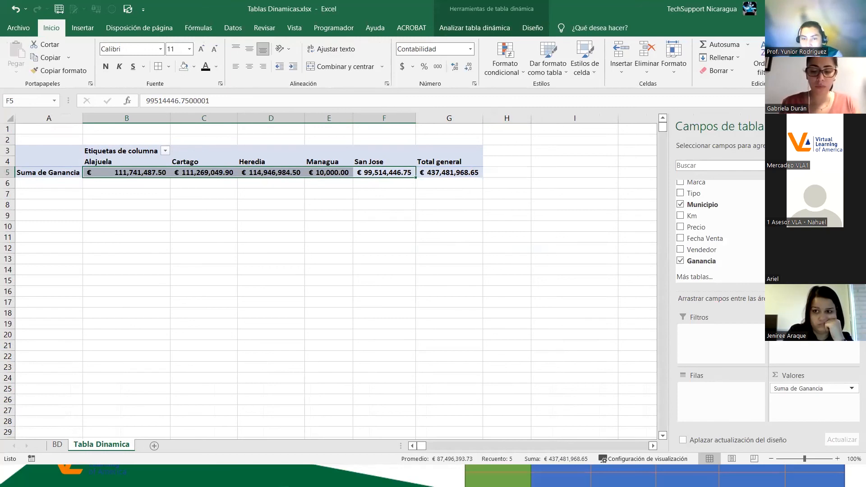
Step: Move the Municipio field from the columns area to the rows area and check the municipality list with its profits
drag(766, 372, 725, 402)
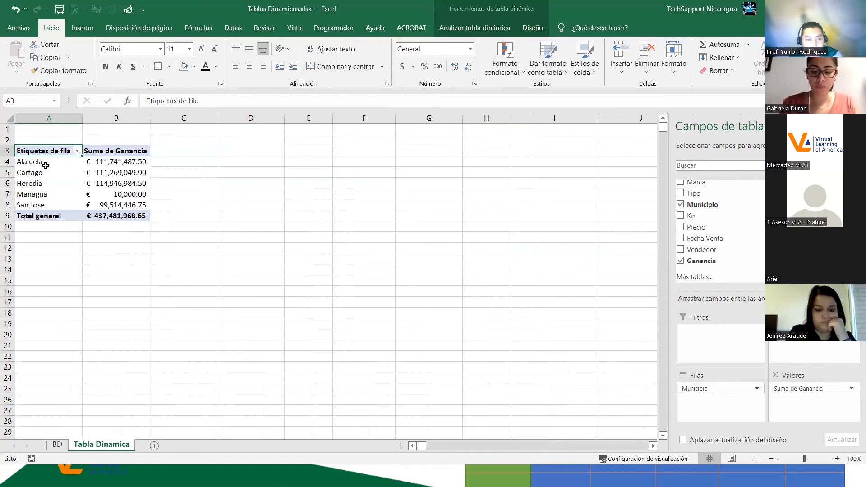
drag(26, 161, 119, 203)
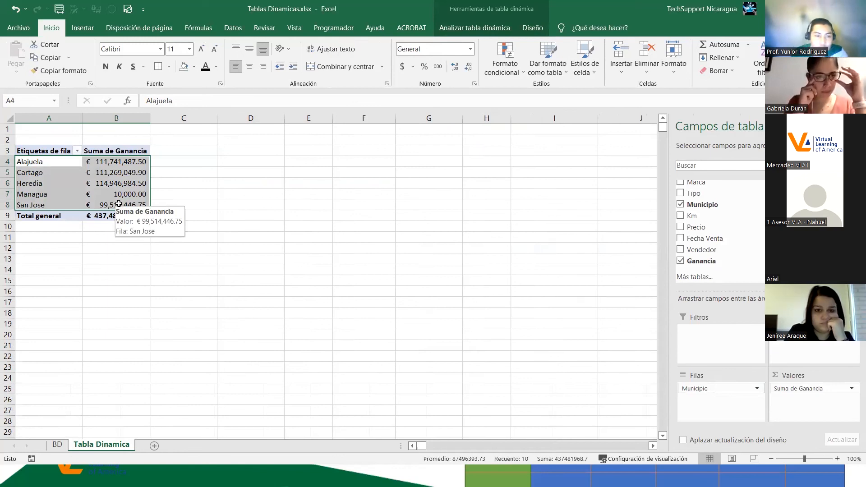
click(203, 226)
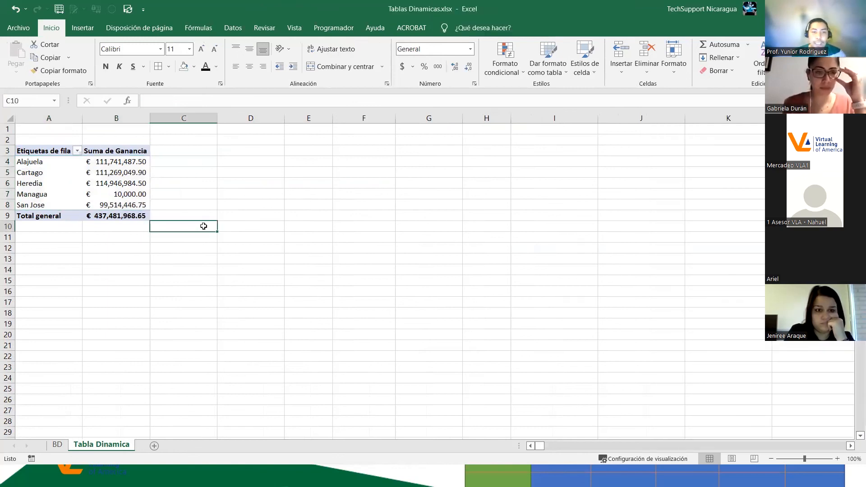
Step: Add the Vendedor field to the pivot table's columns area, keeping Municipio in the rows
click(90, 190)
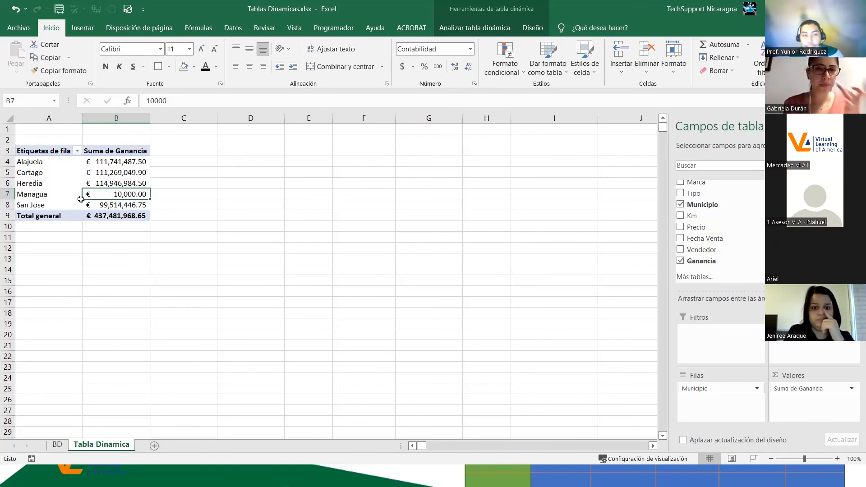
scroll(730, 231, up, 2)
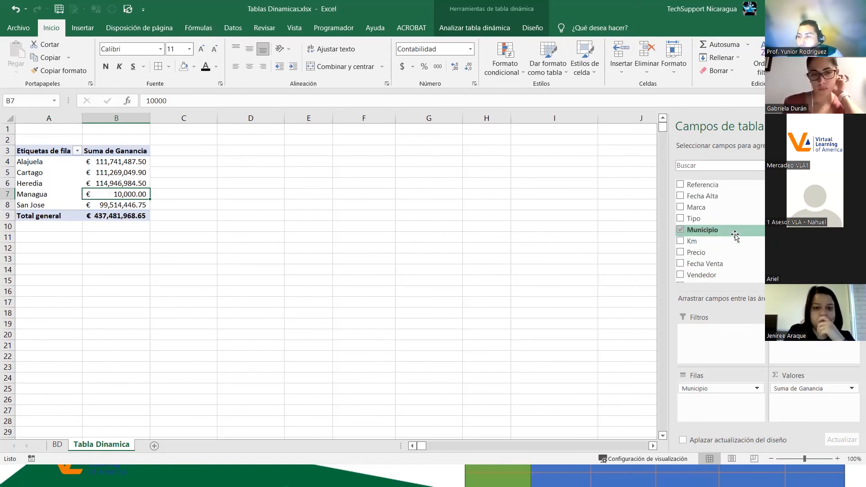
scroll(735, 237, down, 2)
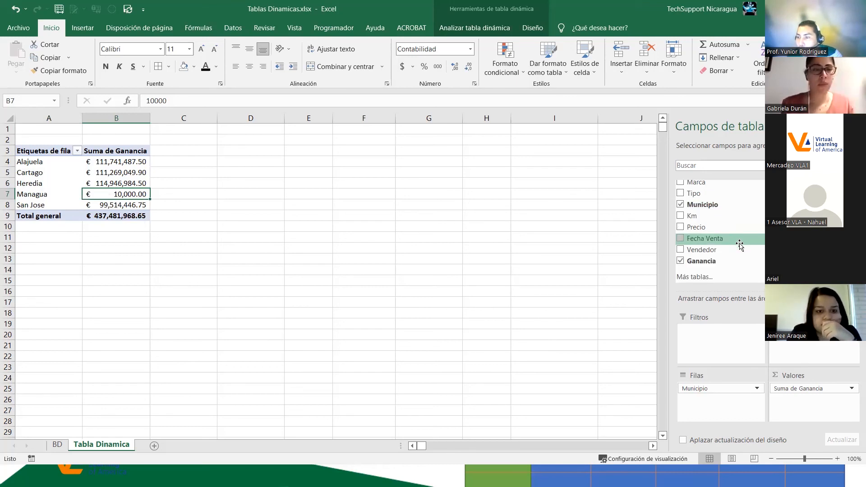
click(722, 250)
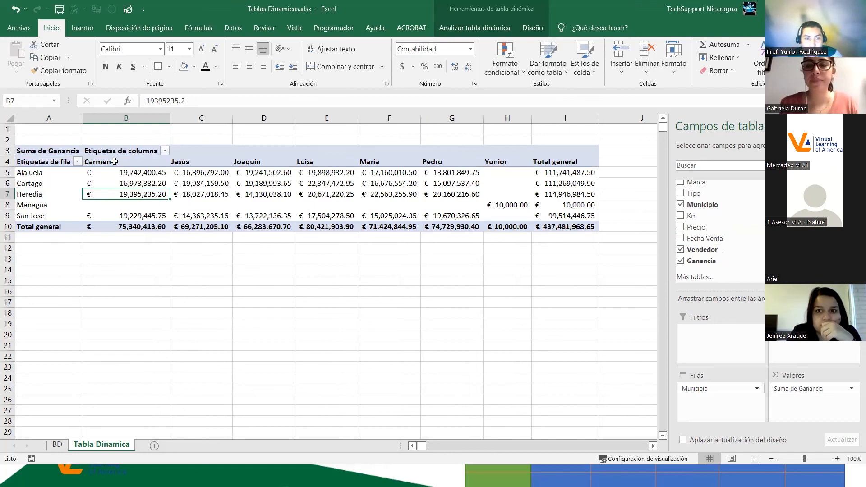
Step: Examine the first salesperson's profit in Alajuela, Cartago and Heredia where the Vendedor column crosses the Municipio rows
click(123, 174)
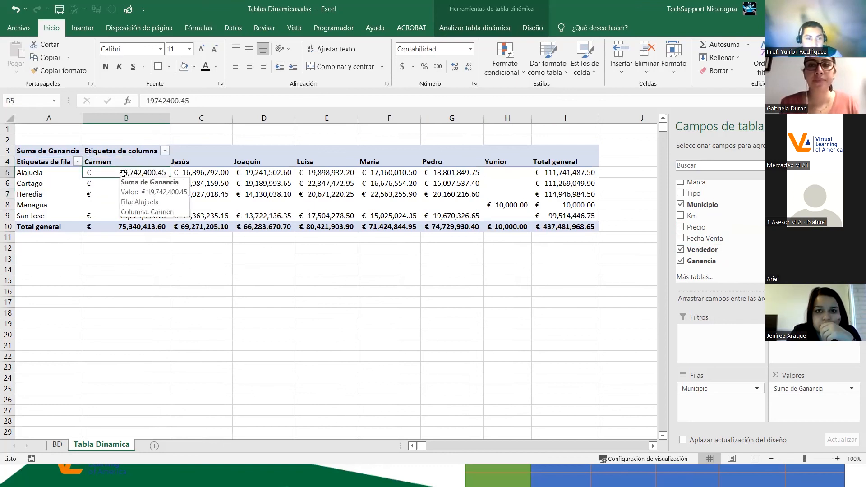
click(34, 172)
click(118, 170)
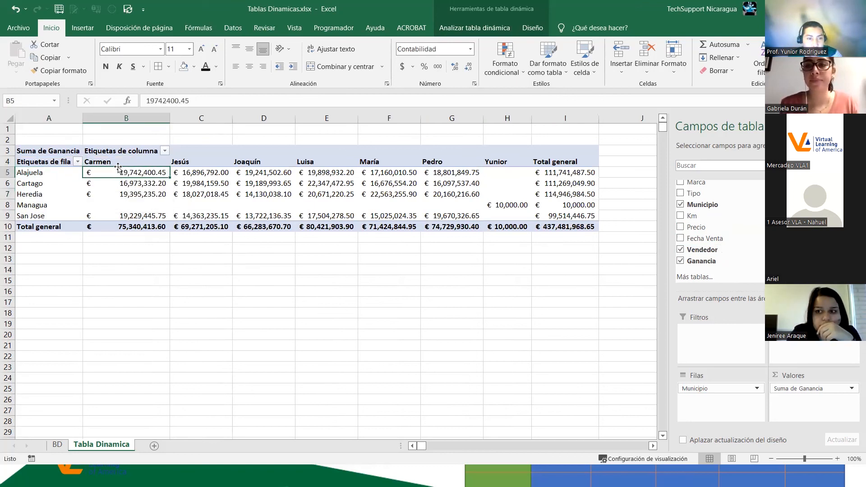
click(119, 162)
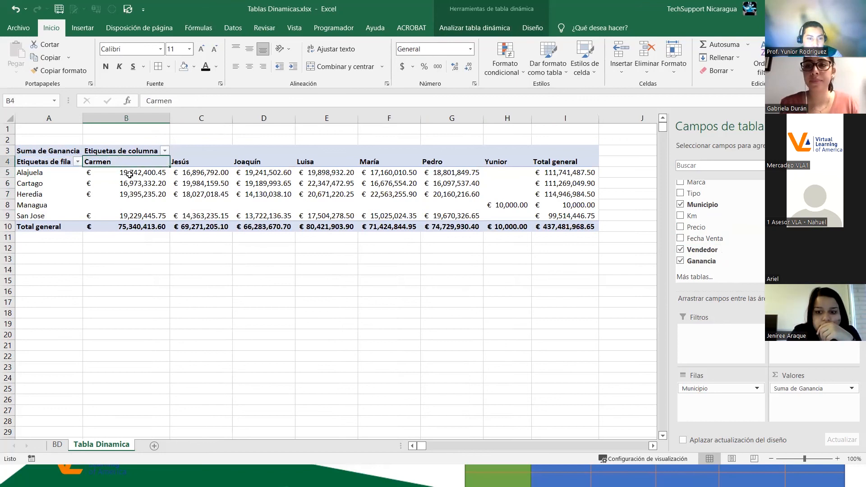
click(129, 174)
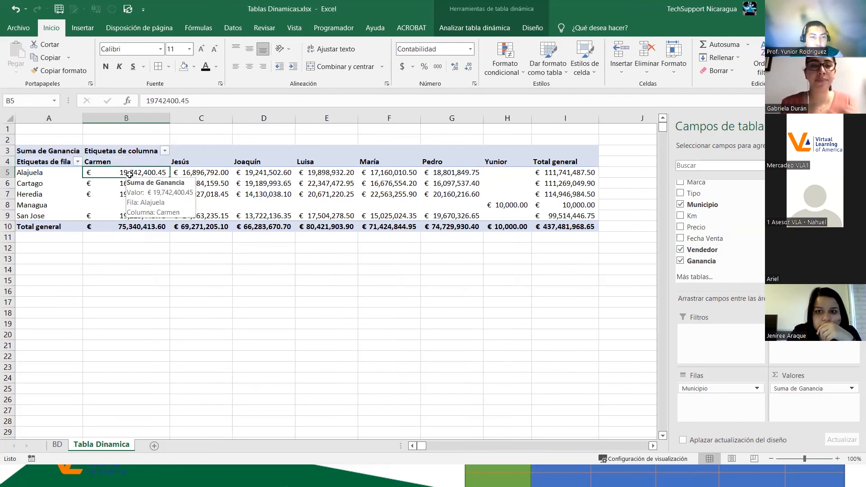
mouse_move(134, 193)
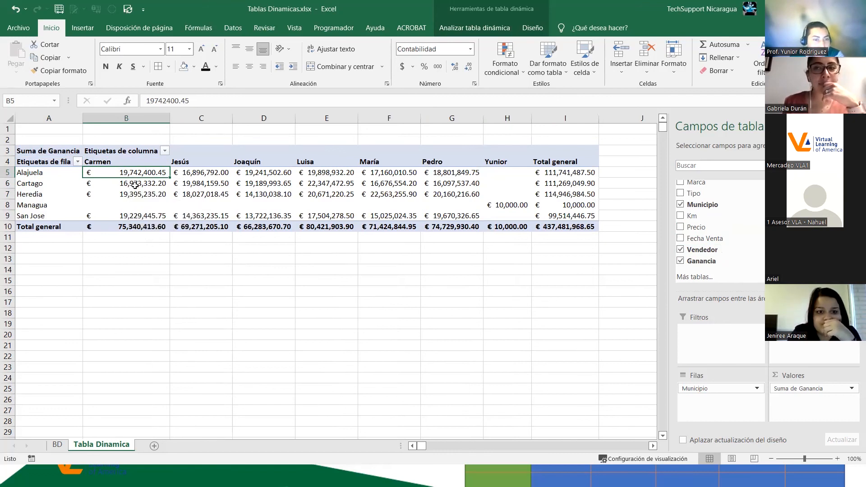
click(126, 180)
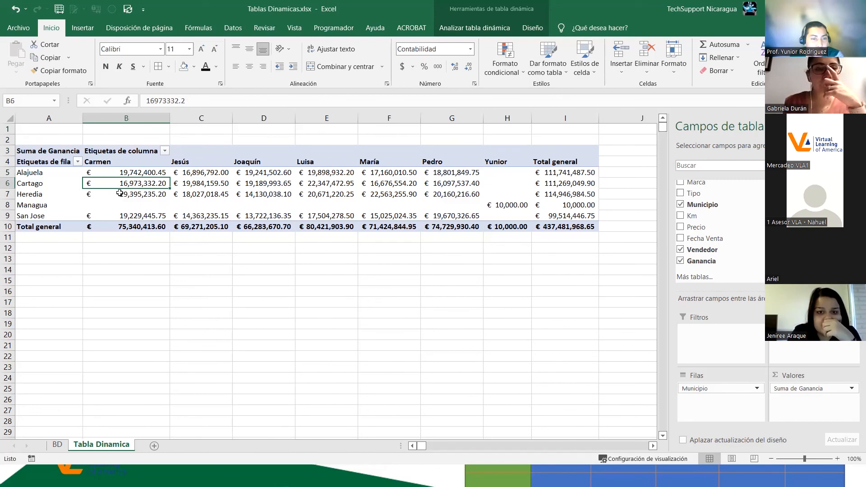
click(113, 161)
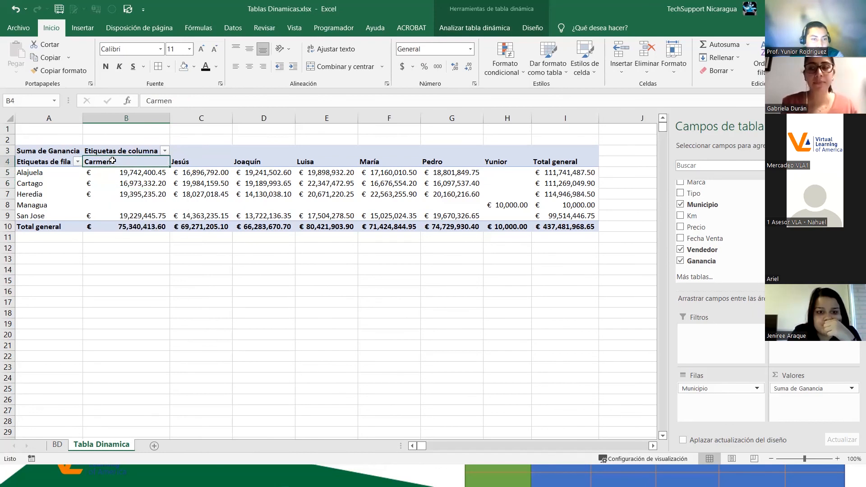
click(129, 196)
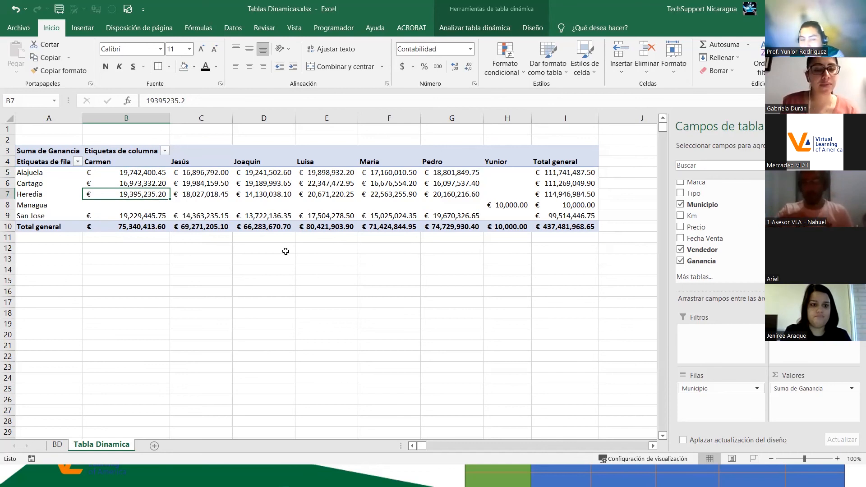
Step: Review the source vehicle records on the BD sheet, from the last rows up, and return to the Tabla Dinamica sheet
click(57, 444)
scroll(450, 356, up, 3)
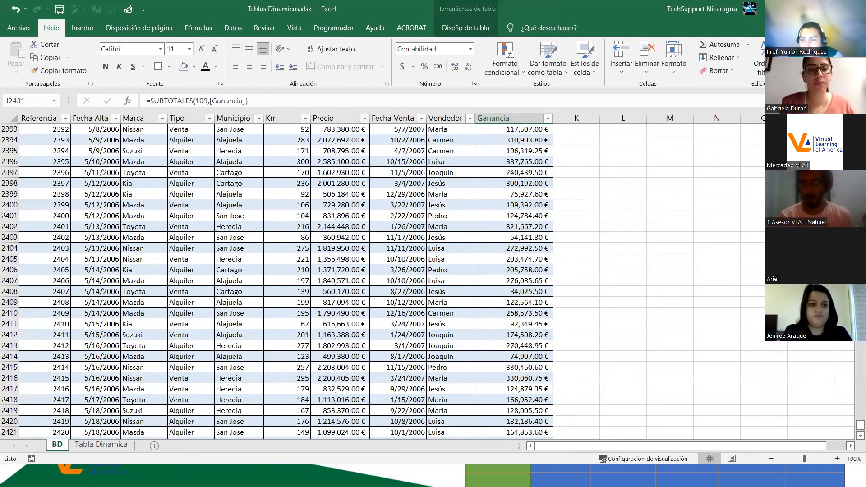
drag(859, 424, 860, 126)
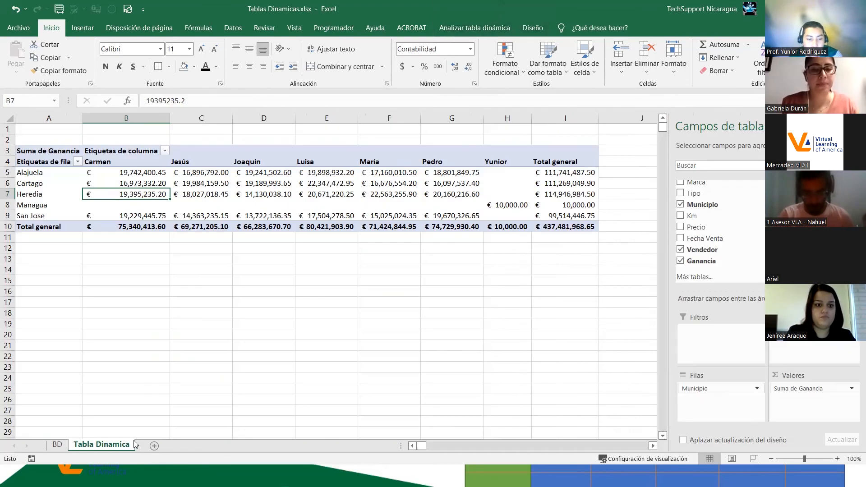
click(102, 445)
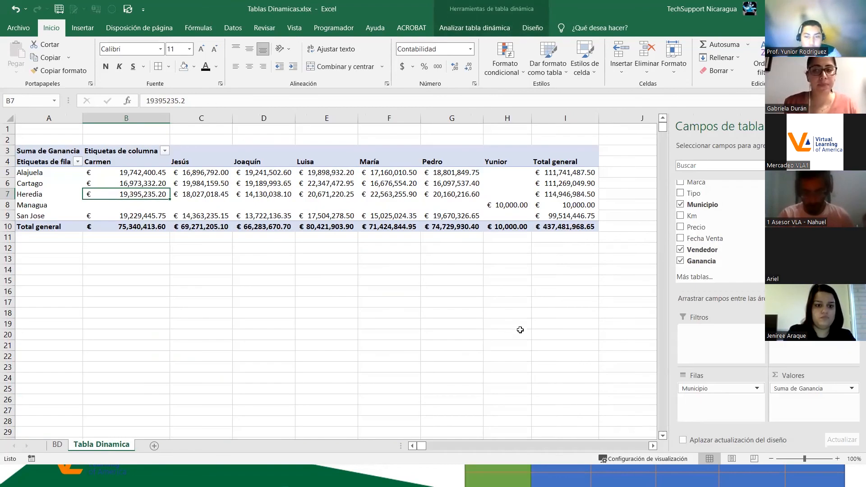
Step: Switch to the presentation, view the slides on pivot table analysis, design and style tools, and return to the Excel workbook
key(alt+Tab)
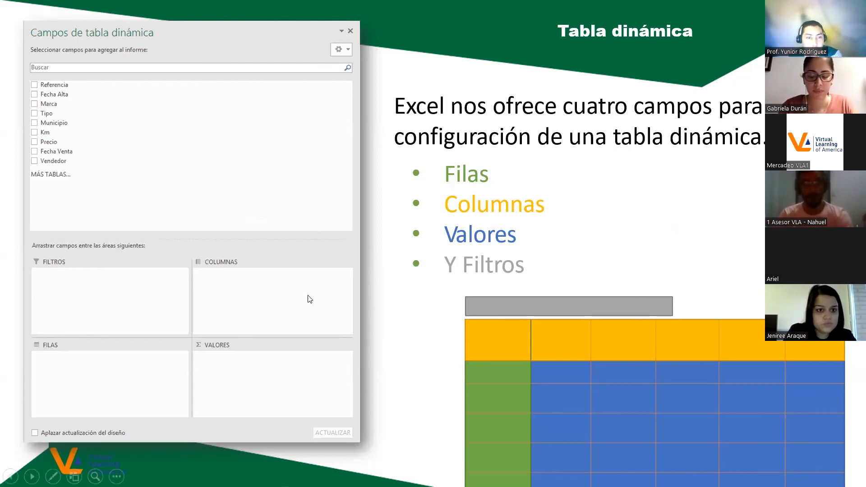
click(309, 272)
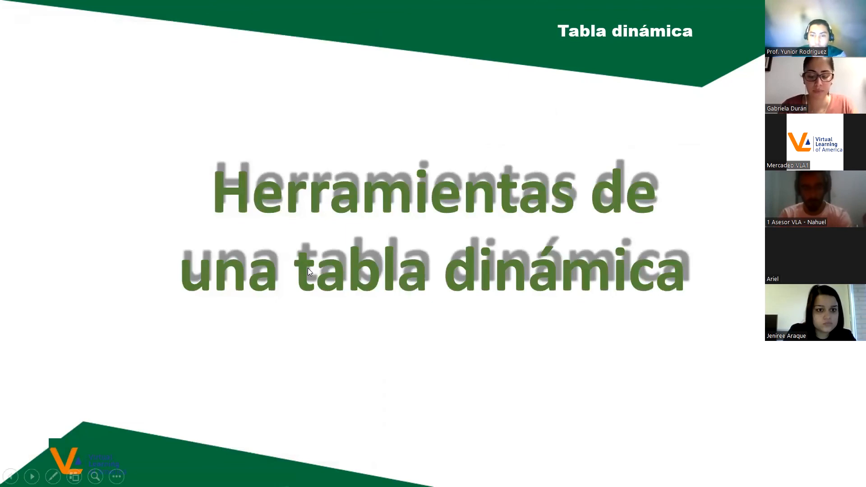
click(310, 271)
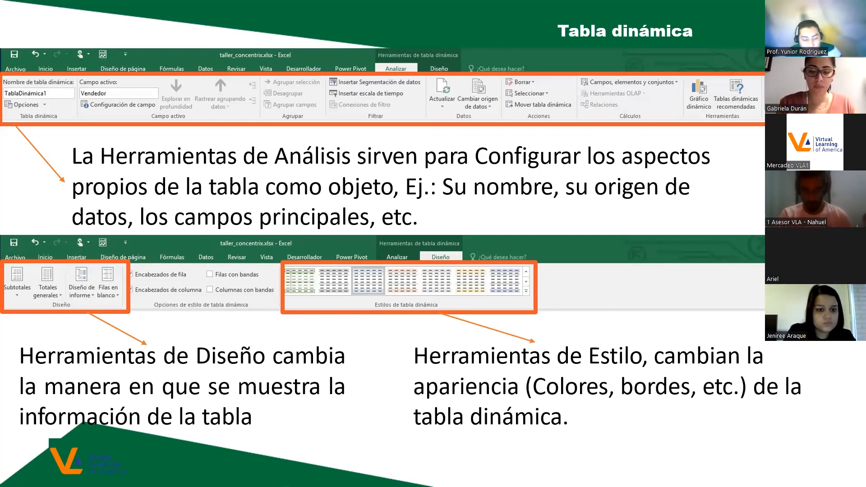
key(alt+Tab)
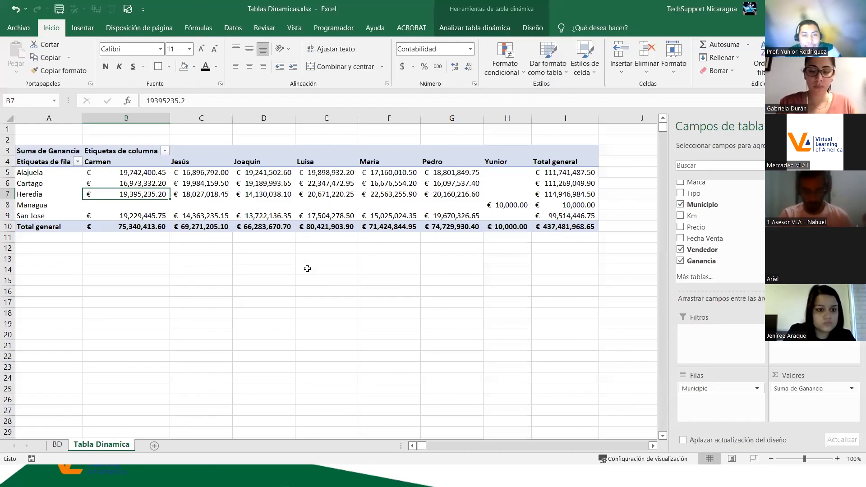
Step: Add a new worksheet after the Tabla Dinamica sheet and select its cell E5
click(154, 446)
key(ctrl+Page_Up)
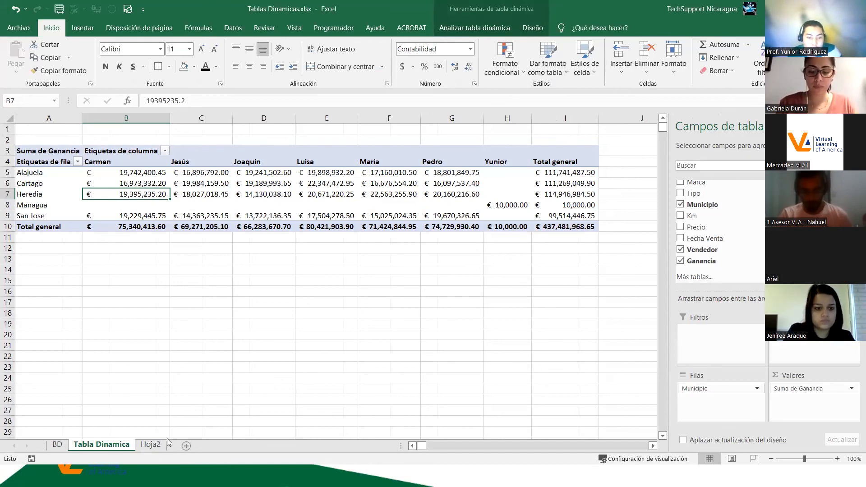
click(151, 445)
click(235, 171)
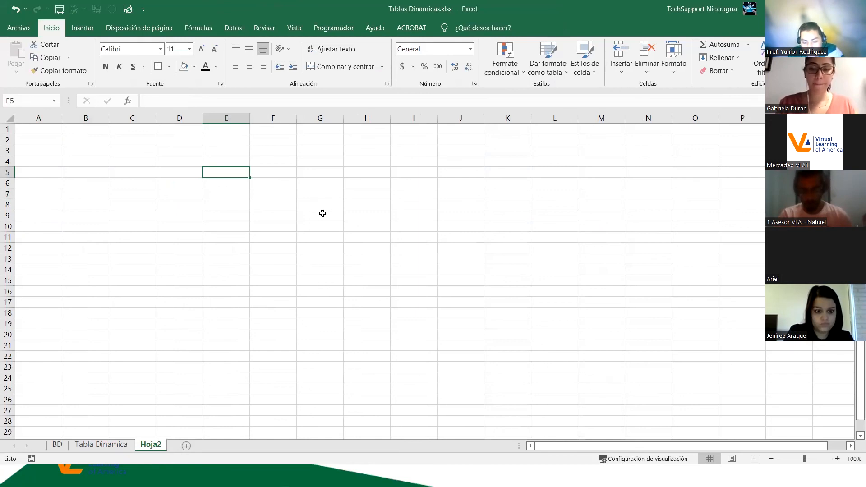
text(=)
key(Down)
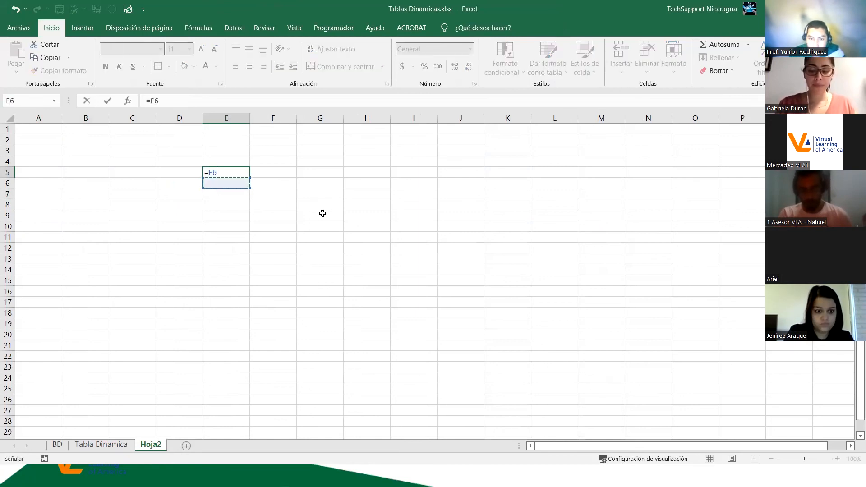
key(Escape)
Step: Enter the label "Capital" in cell E5 of the new worksheet
text(Capitu)
key(BackSpace)
key(BackSpace)
text(tal)
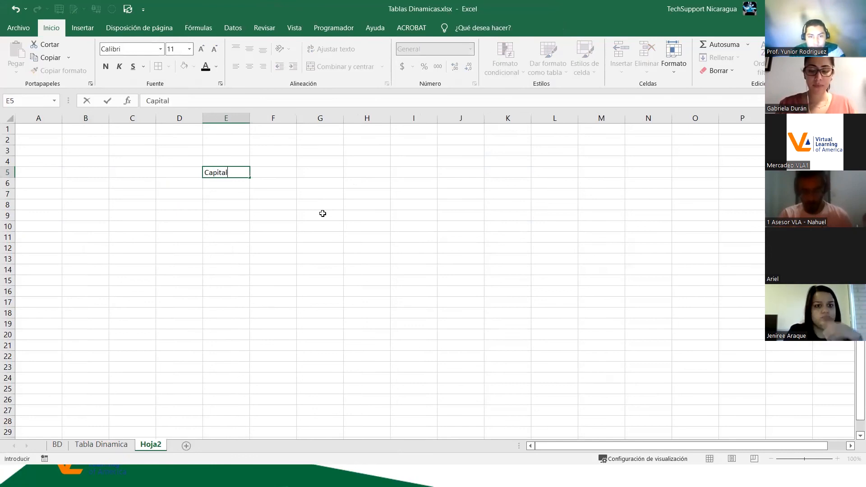
key(Return)
Step: Enter 500000000 in cell F5 as the capital amount and apply the € Euro (€ 123) accounting format
key(Up)
key(Right)
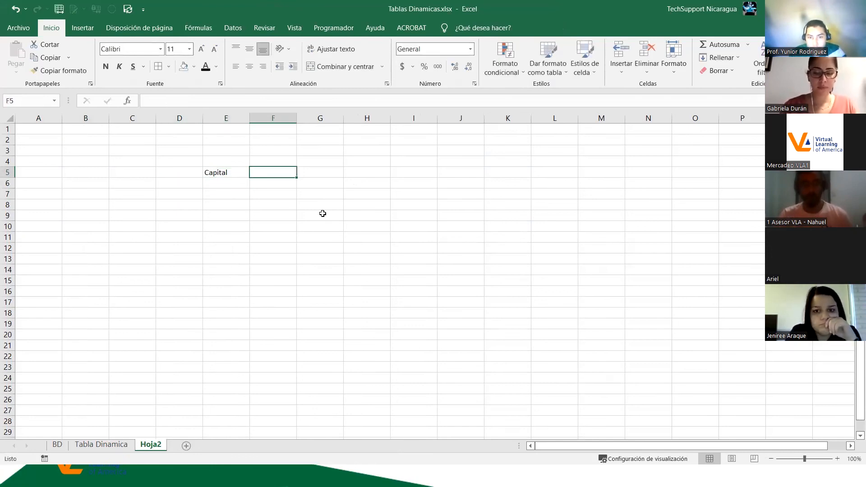
text(5)
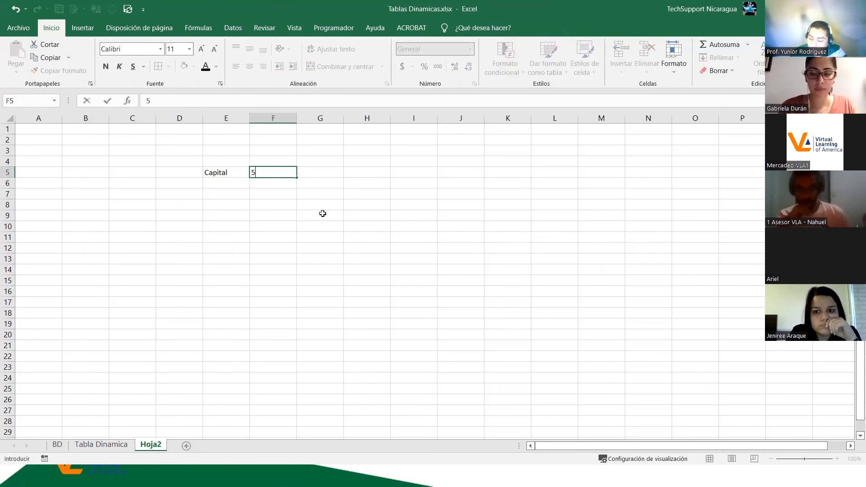
text(00000000)
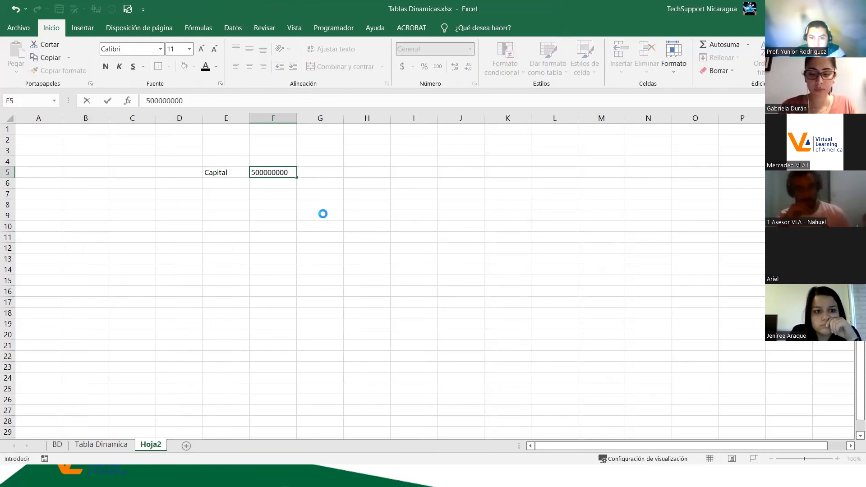
key(Return)
key(Up)
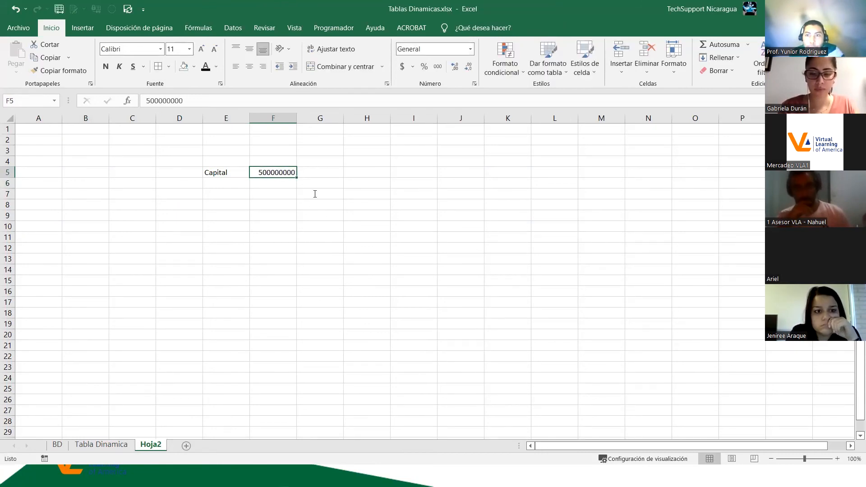
click(412, 66)
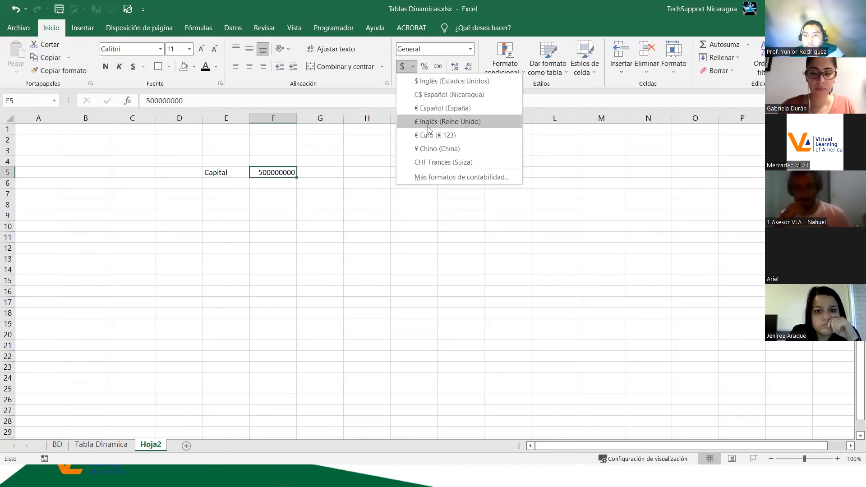
click(431, 134)
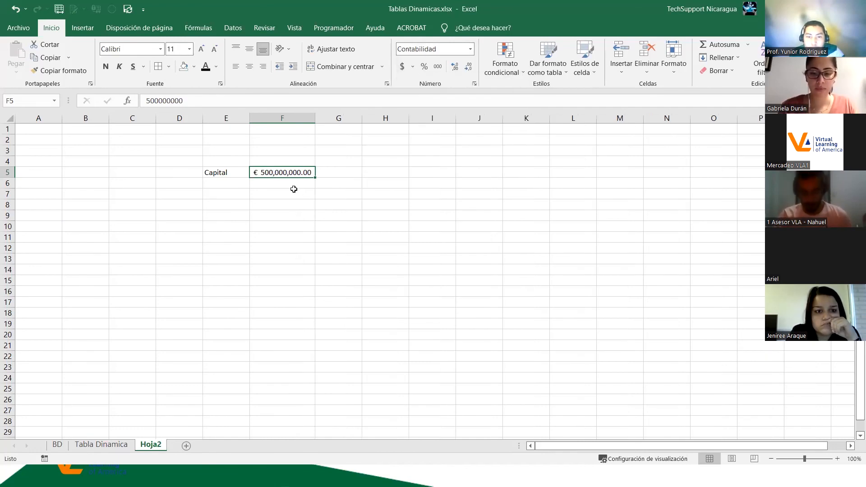
Step: Enter the label "Ganancia" in cell E6, below the Capital label
click(239, 187)
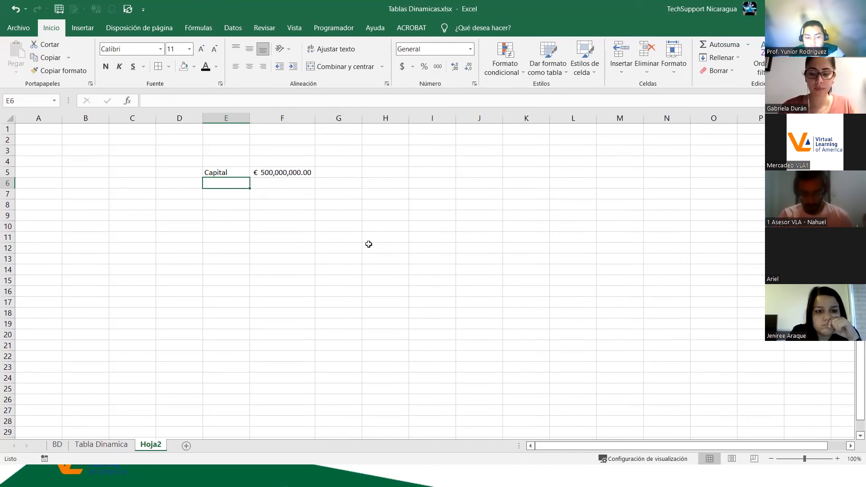
text(Ganna)
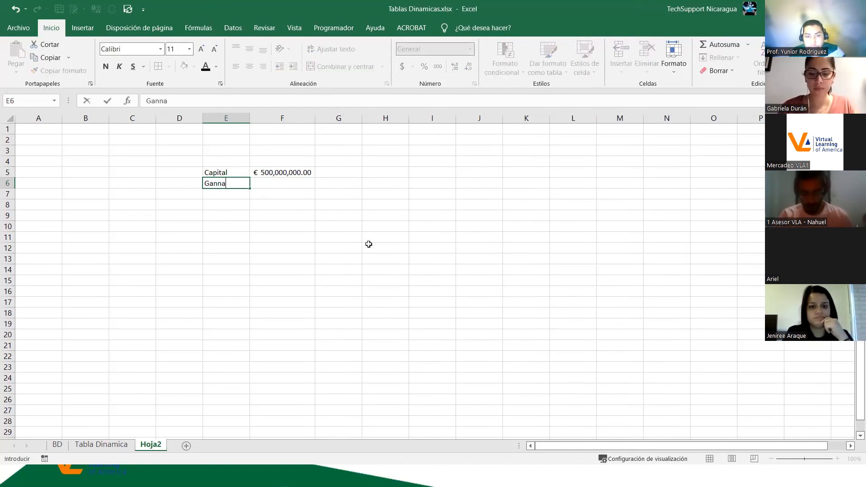
key(BackSpace)
key(BackSpace)
text(anci)
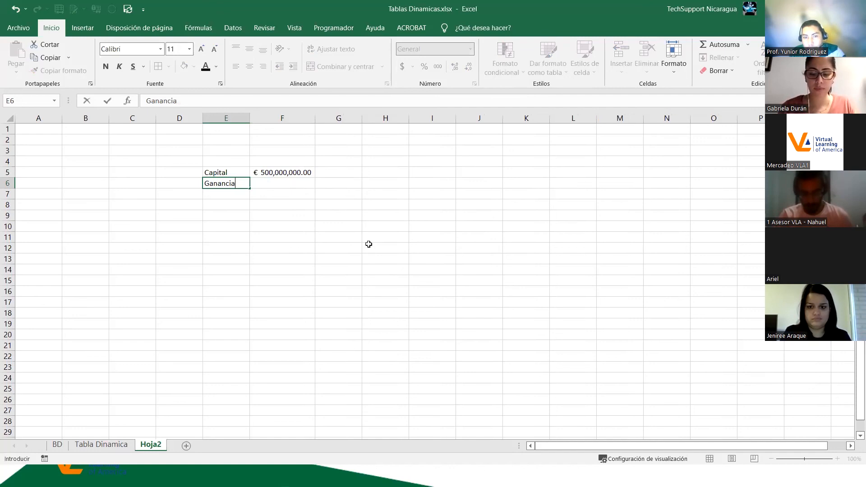
Step: Link cell F6 to the pivot table's overall Ganancia total in cell I10 of the Tabla Dinamica sheet
click(300, 185)
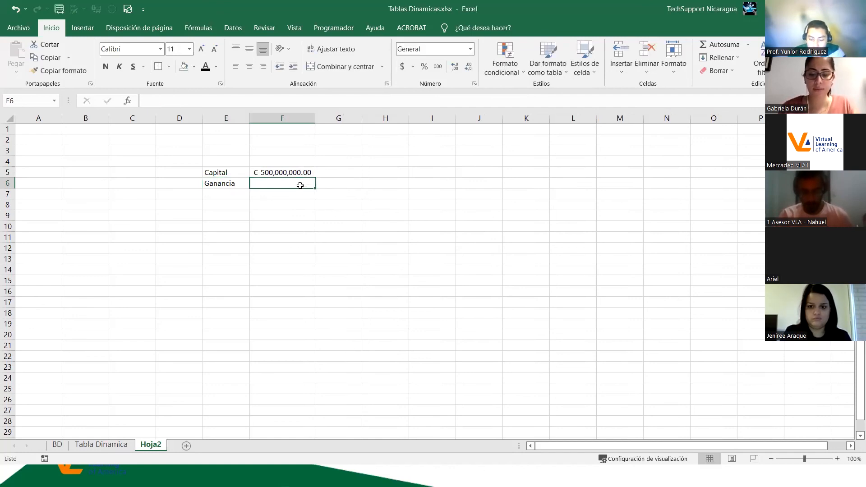
text(=)
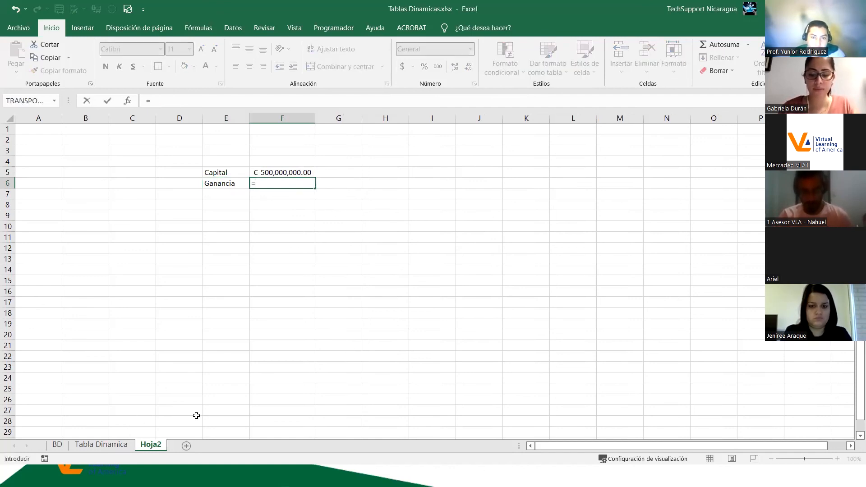
click(104, 449)
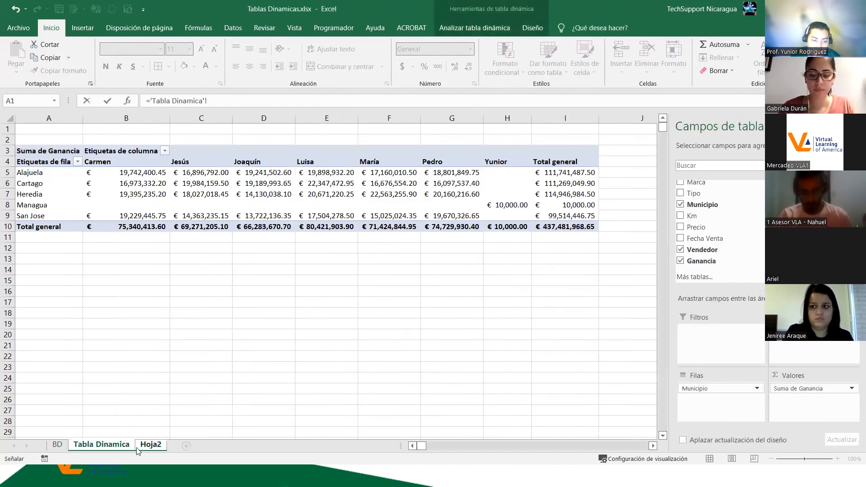
click(558, 226)
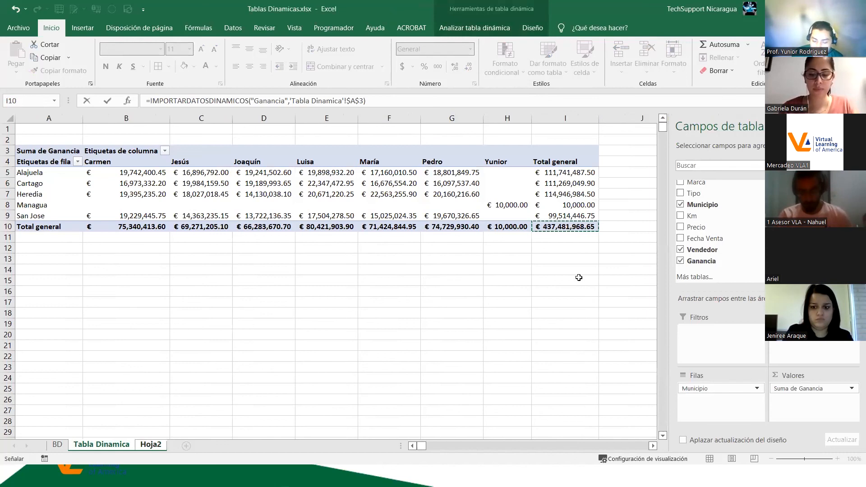
key(Return)
Step: Apply the € Euro (€ 123) accounting format to the Ganancia amount in cell F6
click(287, 184)
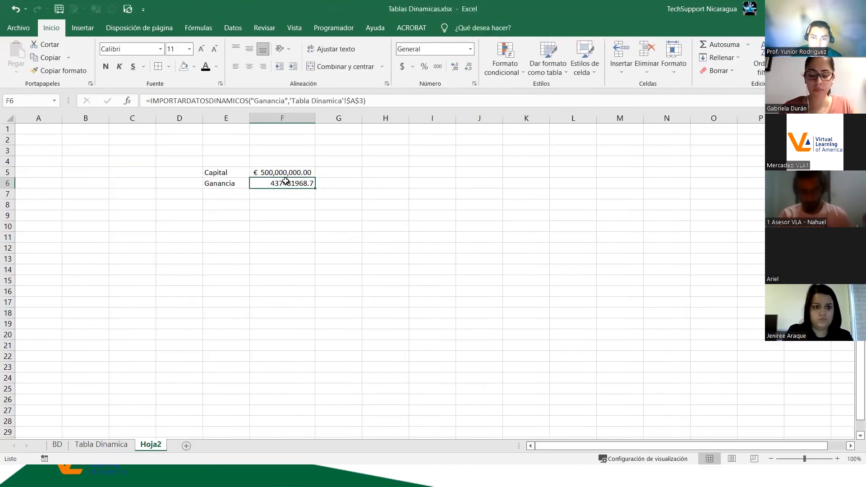
click(412, 67)
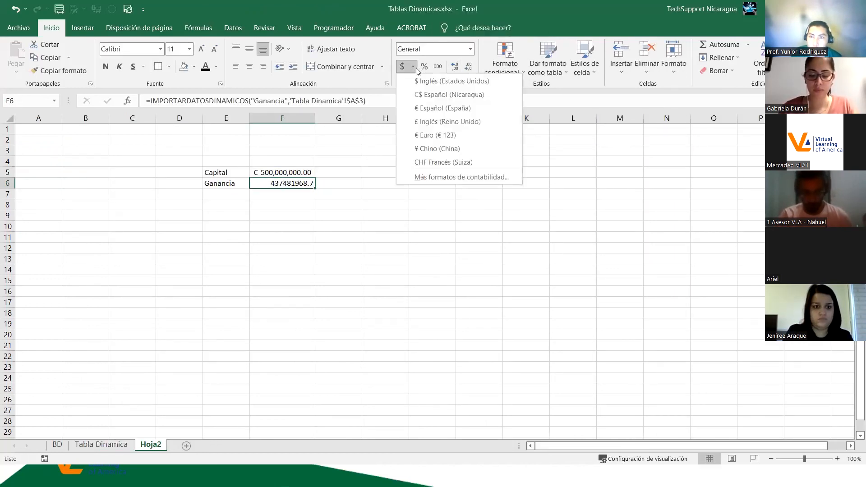
click(439, 135)
Step: Add up the capital and the profit in cell F7 with a SUMA formula over F5:F6
click(290, 198)
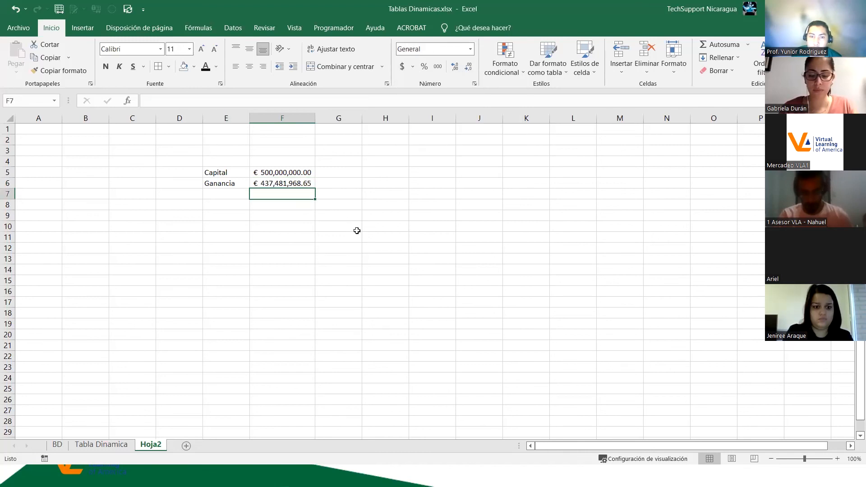
text(=SUMA()
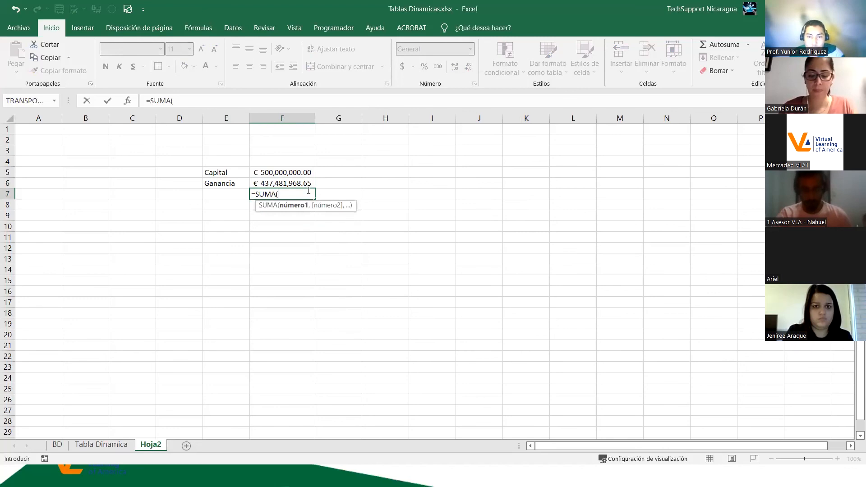
drag(284, 171, 280, 180)
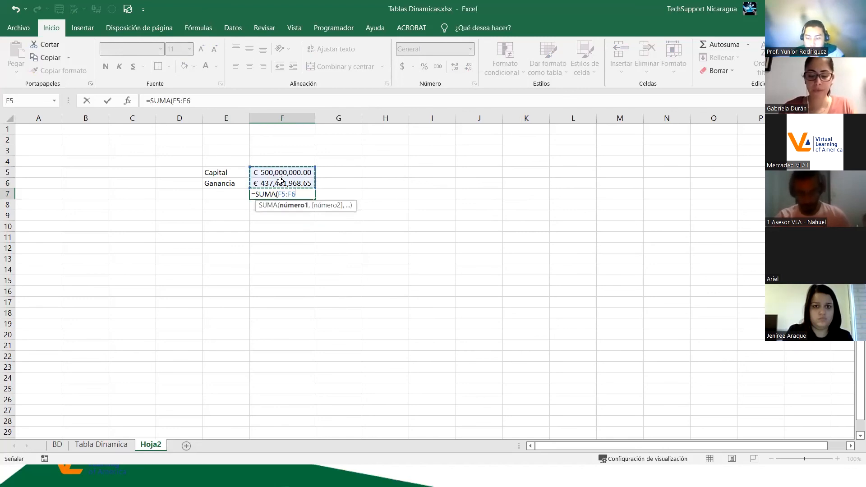
key(Return)
Step: Label cell E7 "Capital Actual", fit column E's width to its contents, and select the sum in F7
click(232, 199)
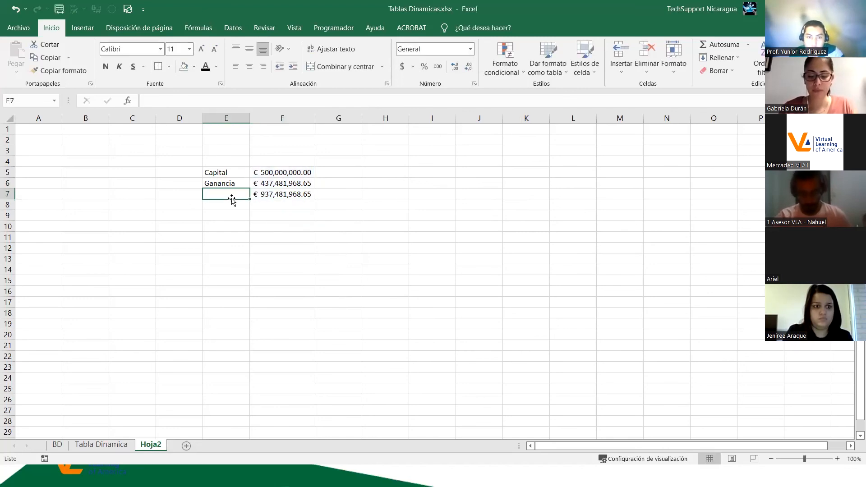
text(Captal)
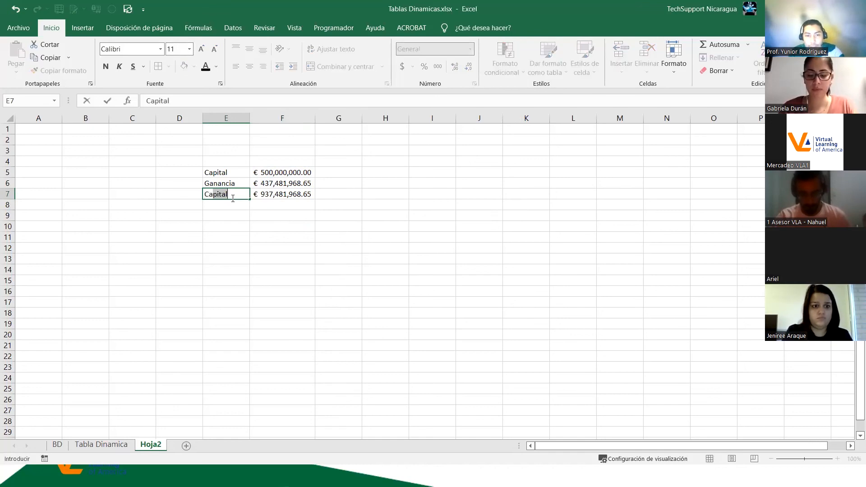
key(BackSpace)
key(BackSpace)
text(ital )
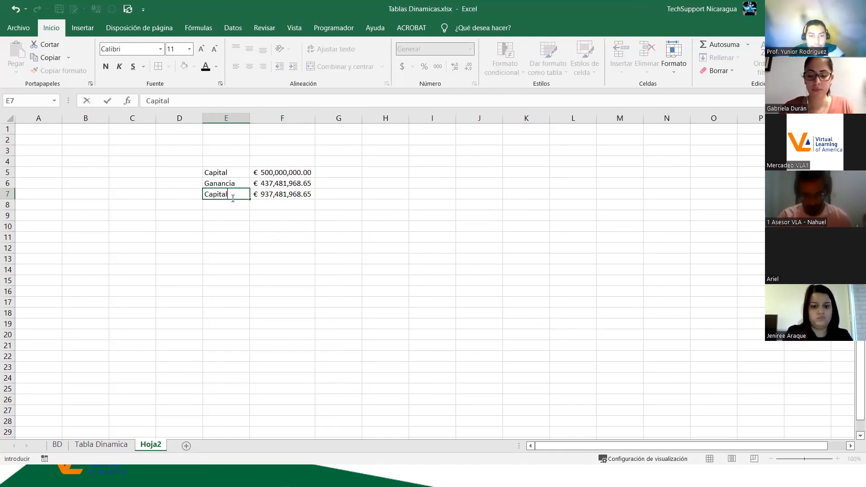
text(Acutali)
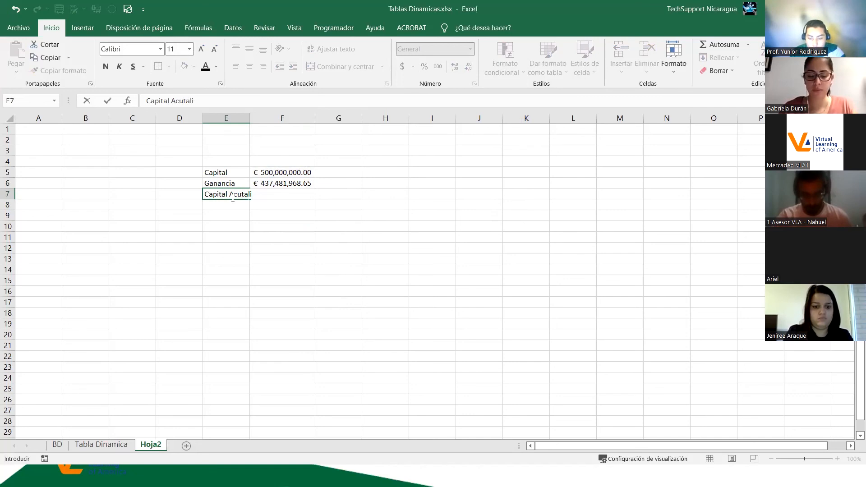
key(BackSpace)
key(BackSpace)
key(BackSpace)
key(BackSpace)
text(tal)
key(Return)
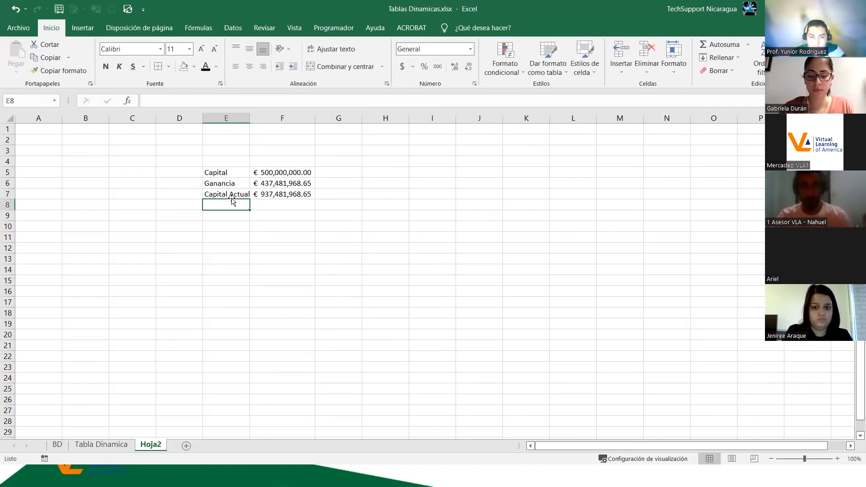
double_click(251, 116)
click(287, 194)
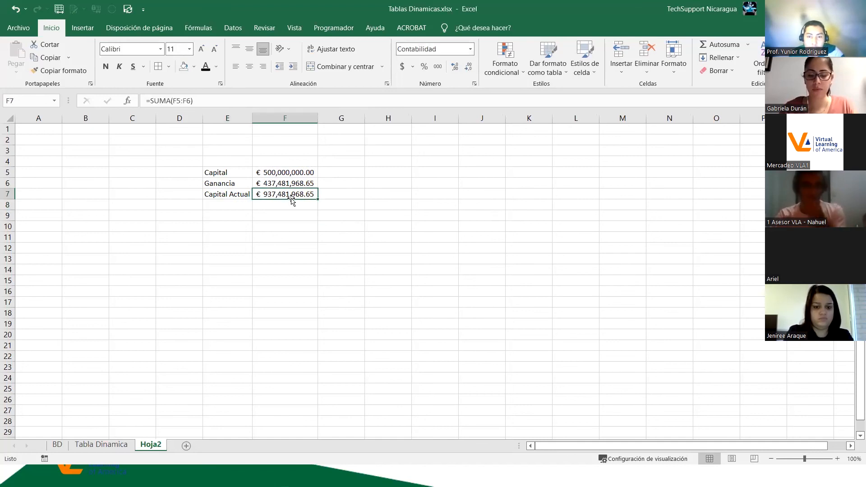
Step: Rebuild the Ganancia formula in cell F6 of Hoja2, pointing it again at the pivot table's overall total in cell I10 of Tabla Dinamica
click(284, 182)
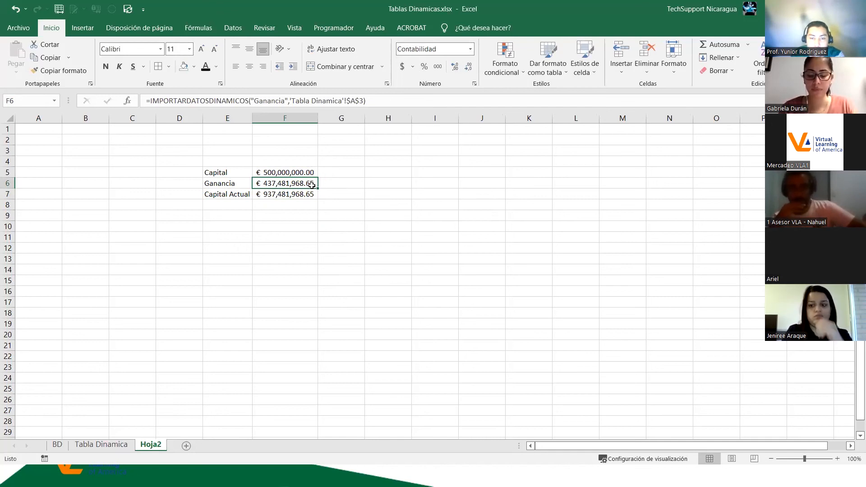
double_click(293, 183)
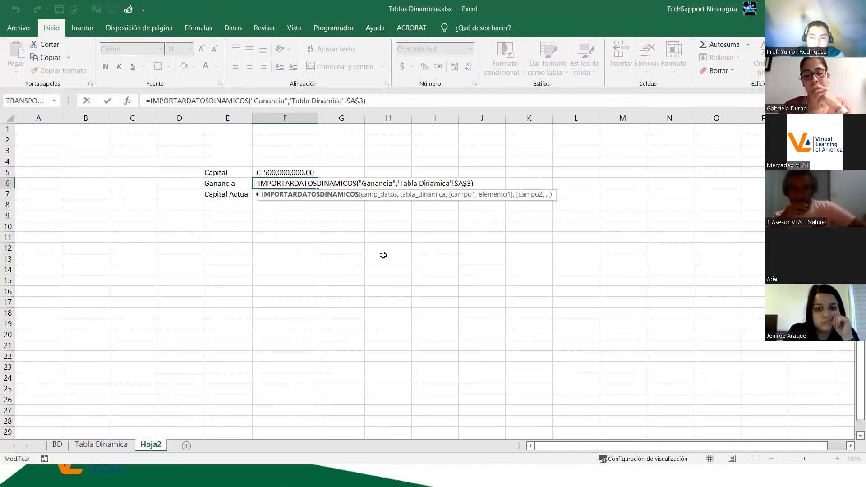
drag(476, 183, 259, 186)
key(Delete)
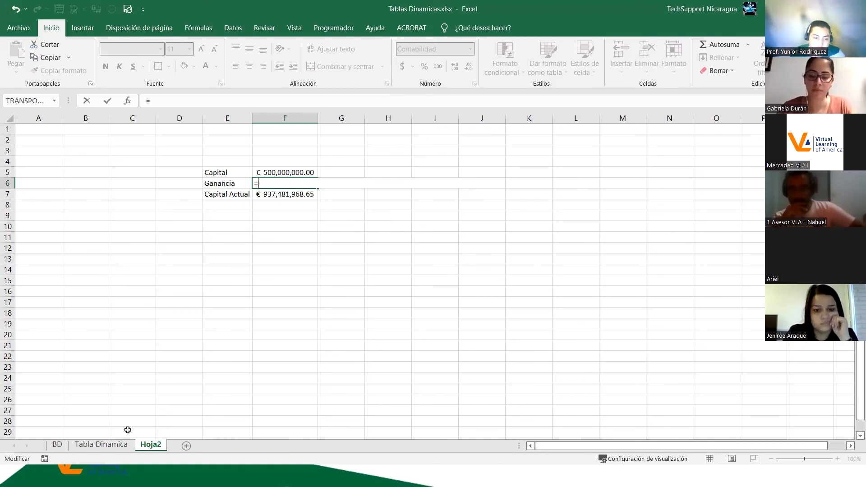
click(88, 445)
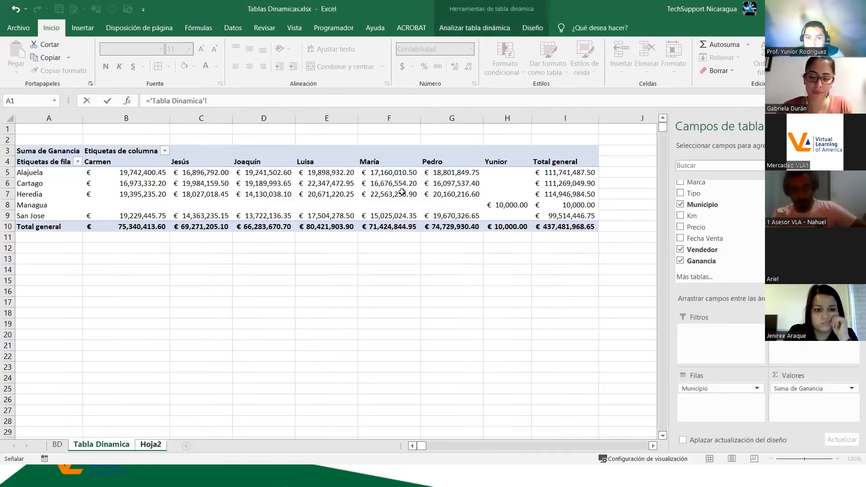
drag(215, 103, 150, 99)
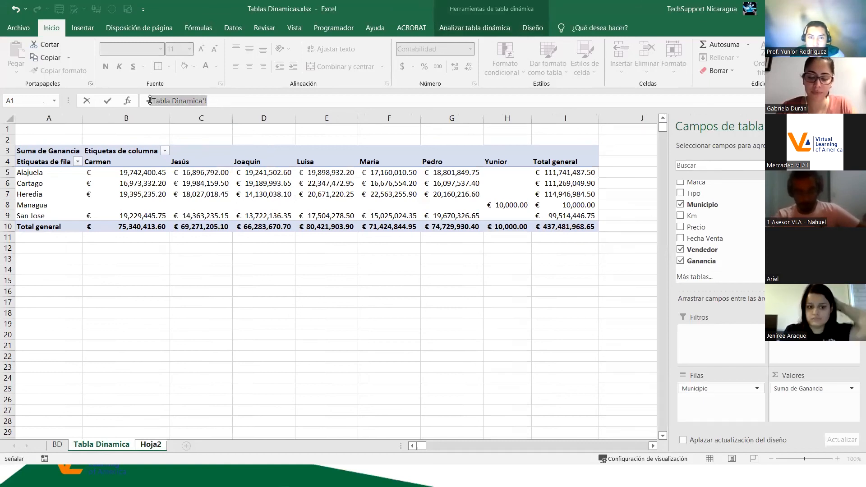
click(574, 227)
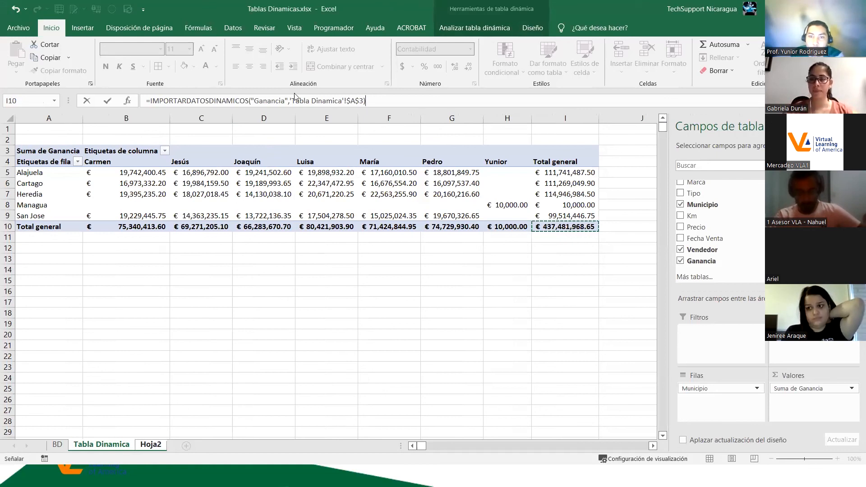
drag(291, 101, 363, 102)
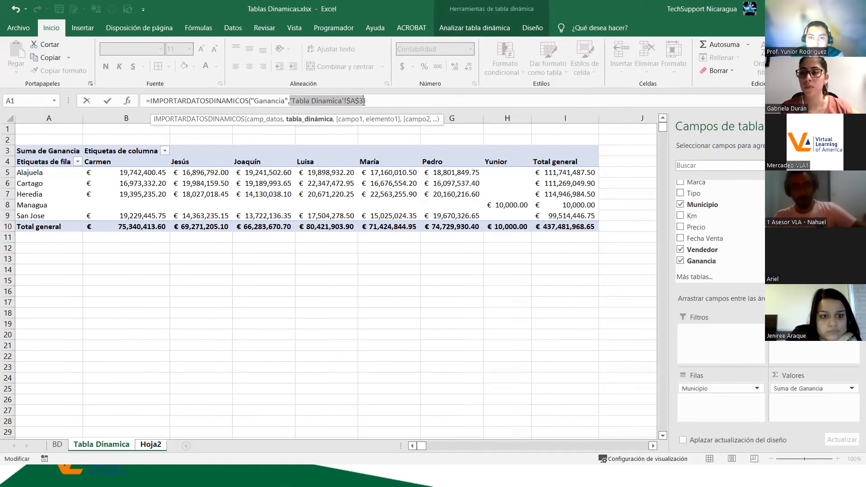
key(Return)
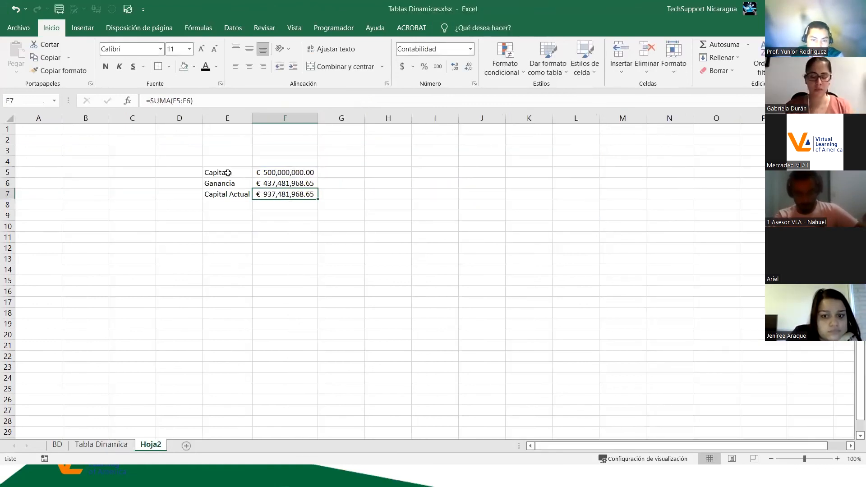
Step: Examine the IMPORTARDATOSDINAMICOS formula in cell F6 without altering it
double_click(281, 183)
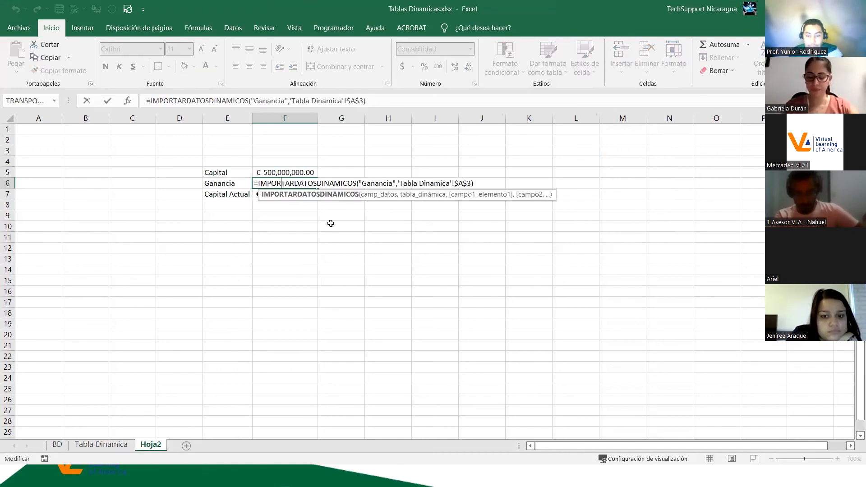
key(Escape)
key(F2)
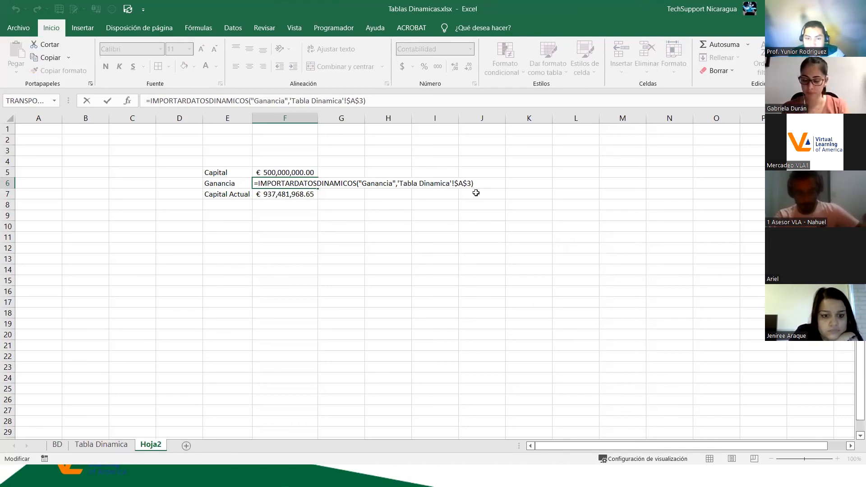
key(Return)
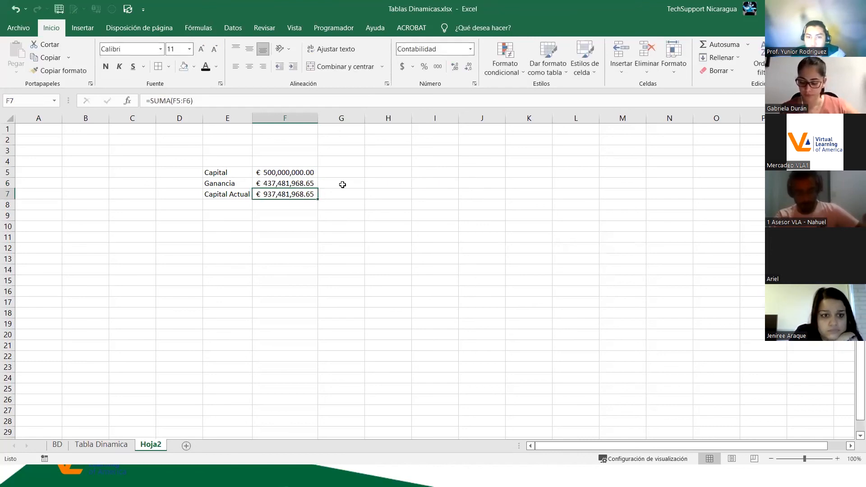
Step: Clear the capital and profit calculation from cells E5:F7 on Hoja2
drag(232, 174, 275, 196)
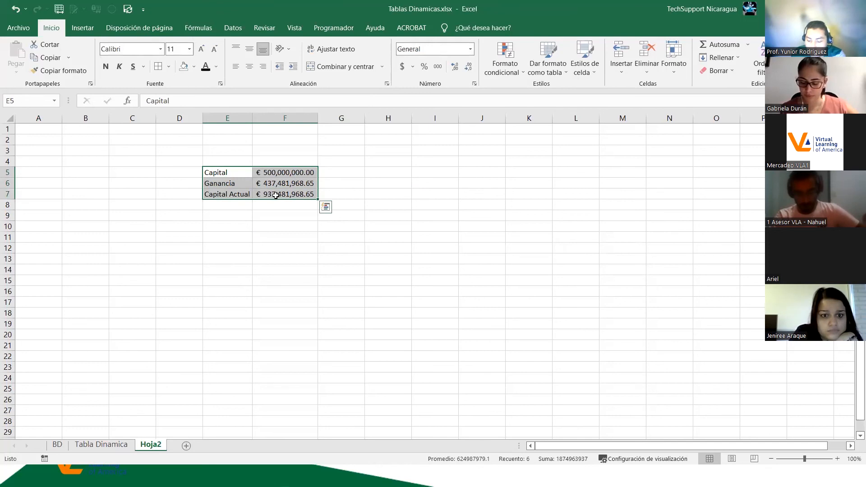
key(Delete)
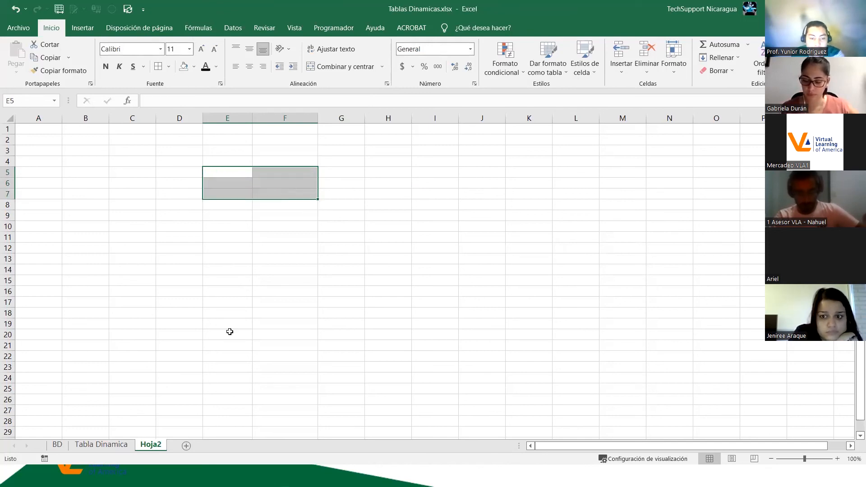
click(218, 239)
Step: Rename the pivot table on the Tabla Dinamica sheet as RegistroDinamico
click(101, 442)
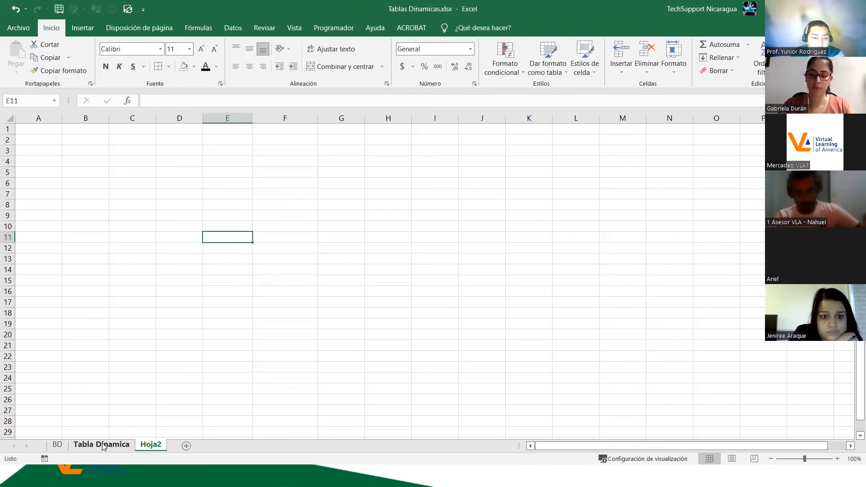
click(546, 228)
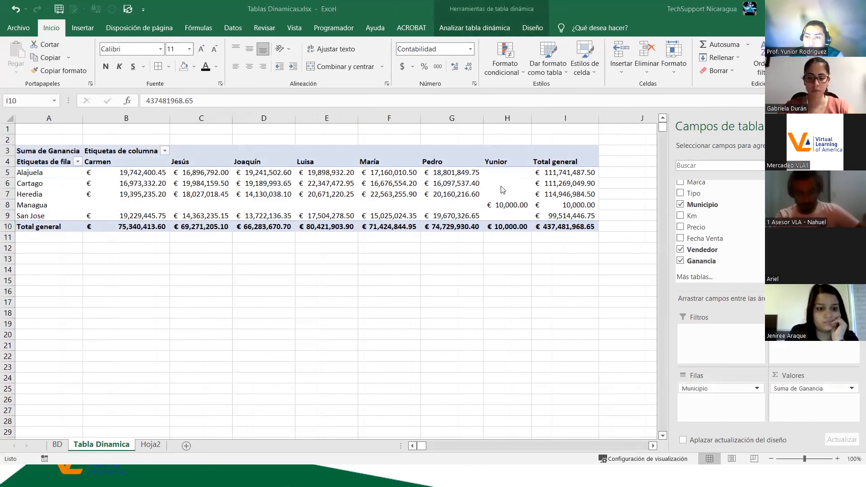
click(471, 17)
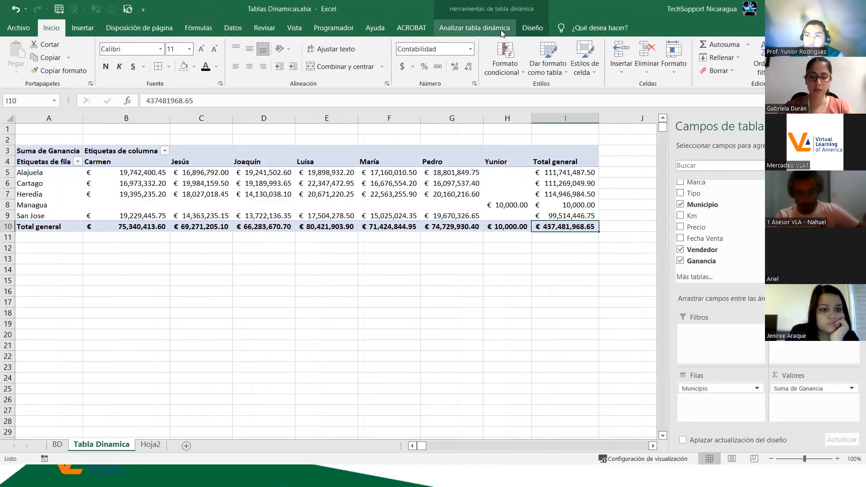
click(456, 28)
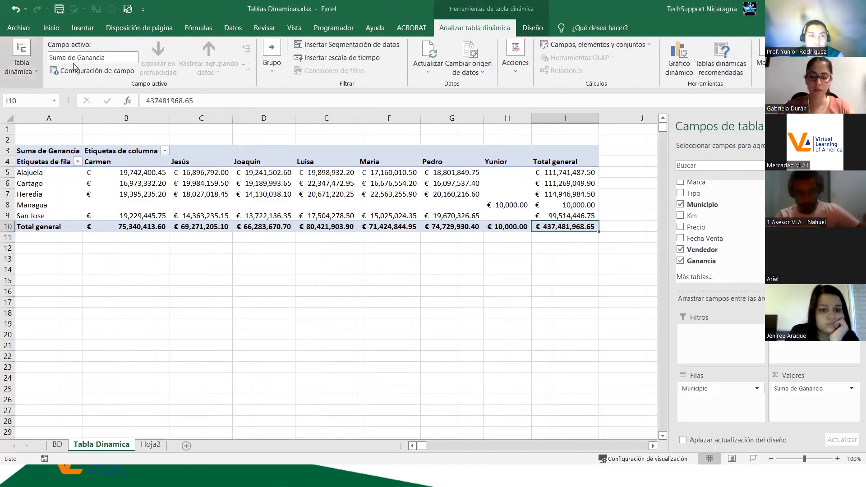
click(35, 79)
double_click(57, 107)
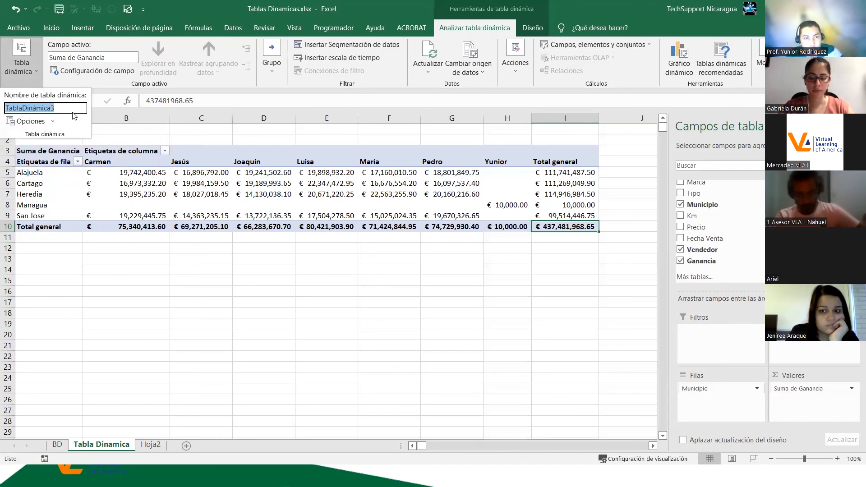
text(RegistroDinamico)
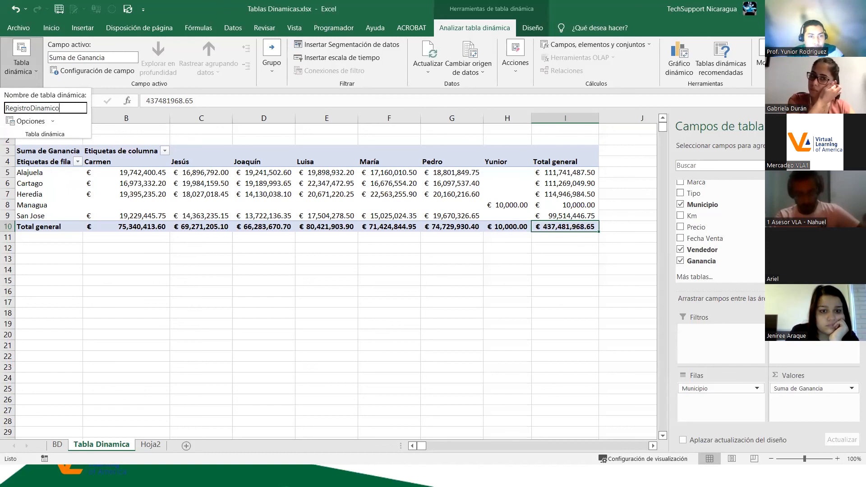
key(Return)
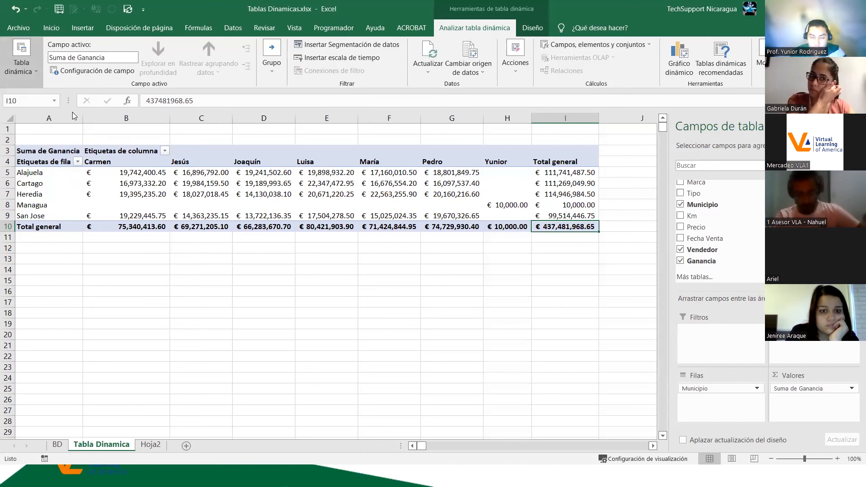
Step: Check the pivot table's stored name, view the Tabla dinámica slide in PowerPoint, and return to the Excel workbook
click(206, 234)
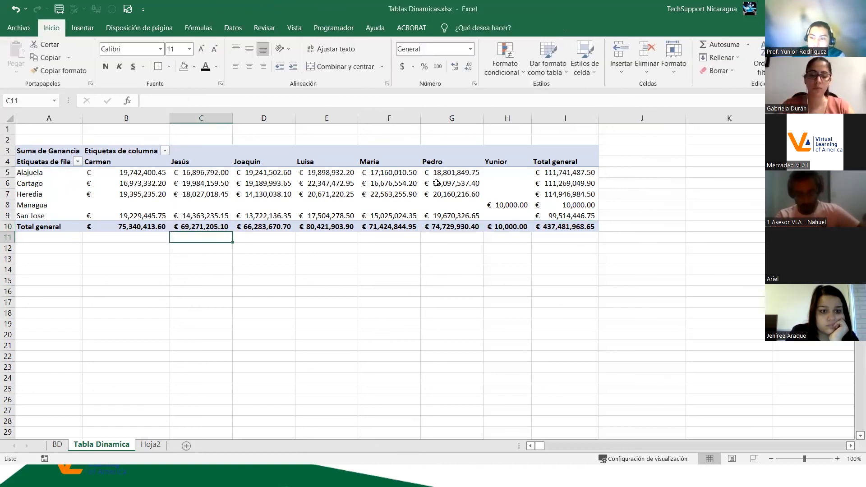
click(265, 161)
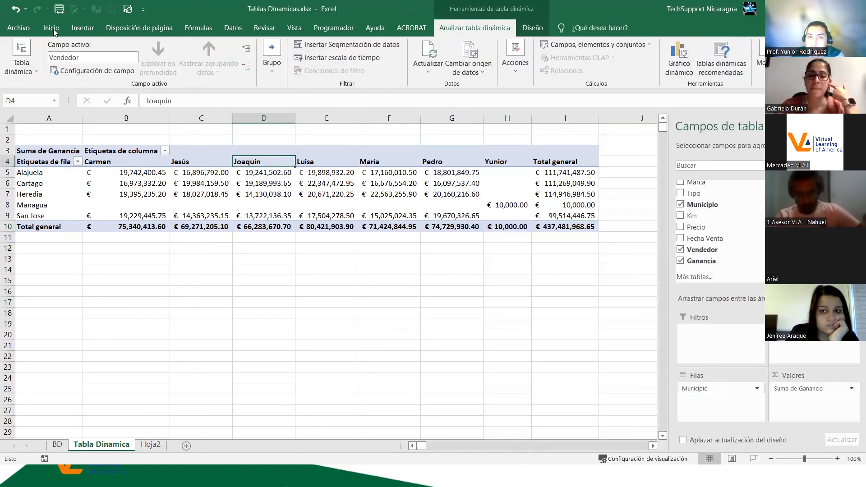
click(22, 65)
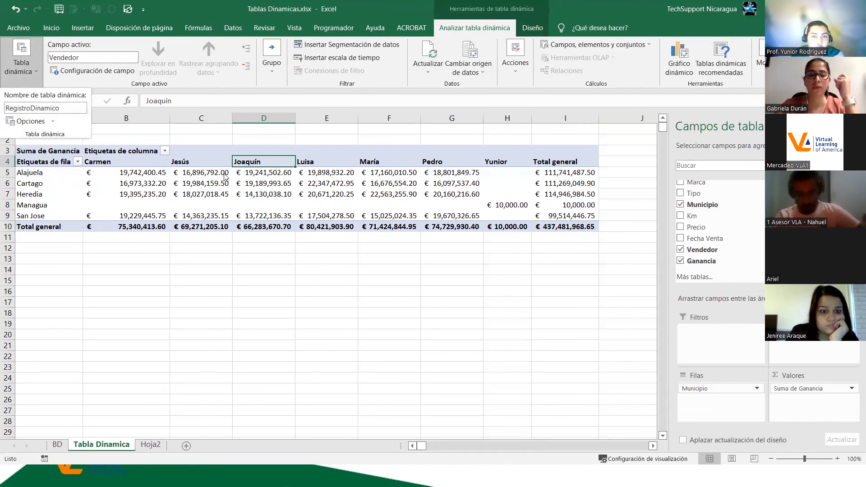
click(244, 188)
key(alt+Tab)
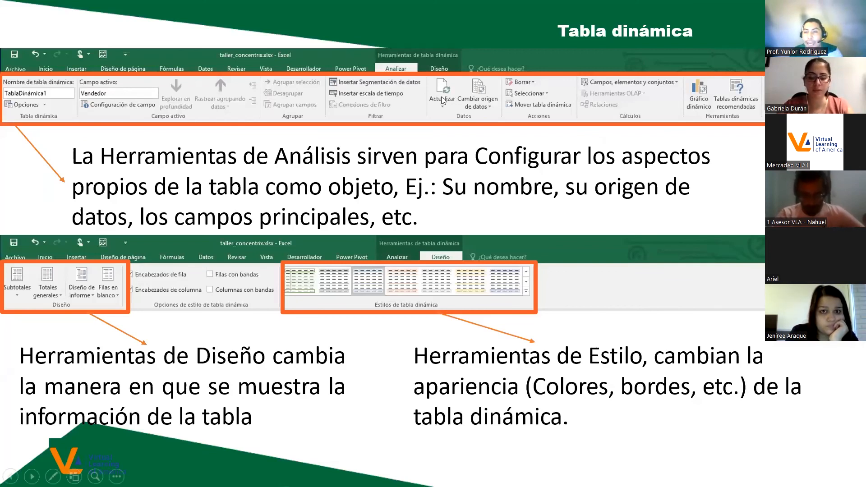
key(alt+Tab)
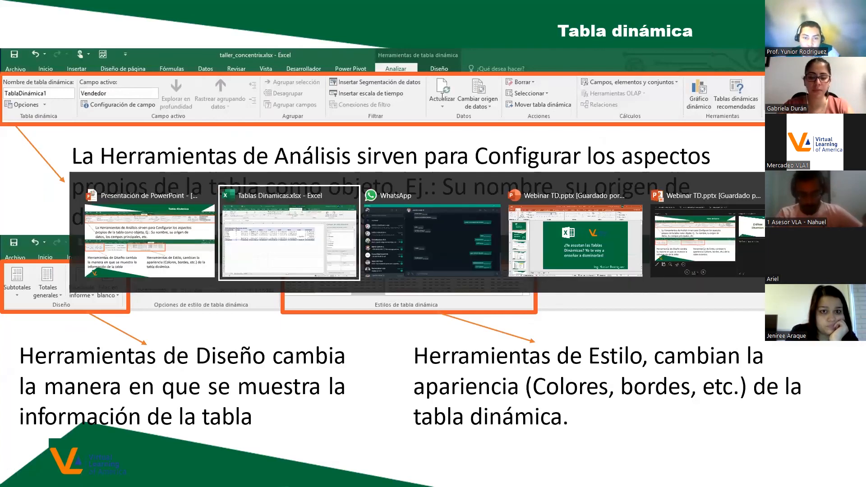
Step: Insert an empty row at row 2430 of the BD sheet, directly above the last record (BMW, Managua)
click(57, 446)
scroll(128, 359, down, 7)
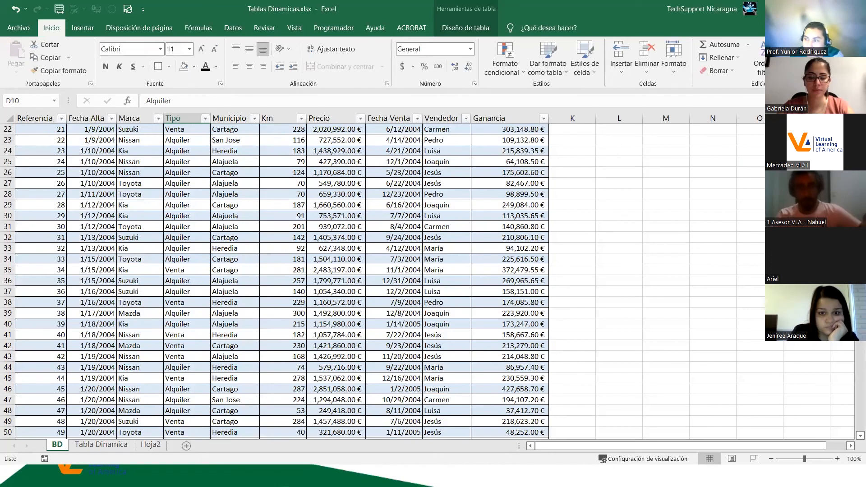
scroll(832, 372, down, 20)
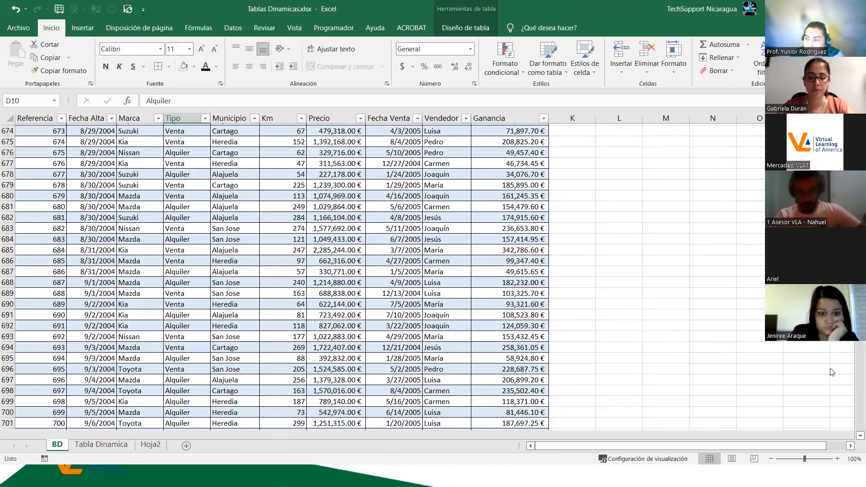
scroll(819, 417, down, 20)
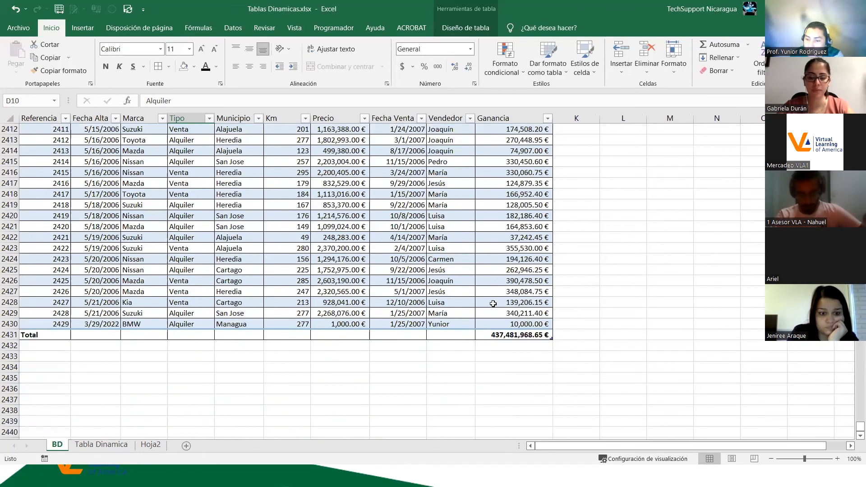
scroll(34, 228, up, 1)
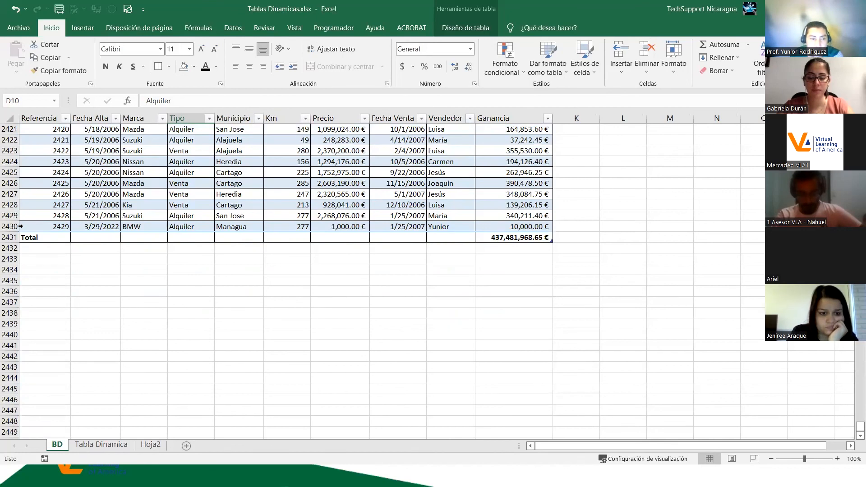
click(27, 227)
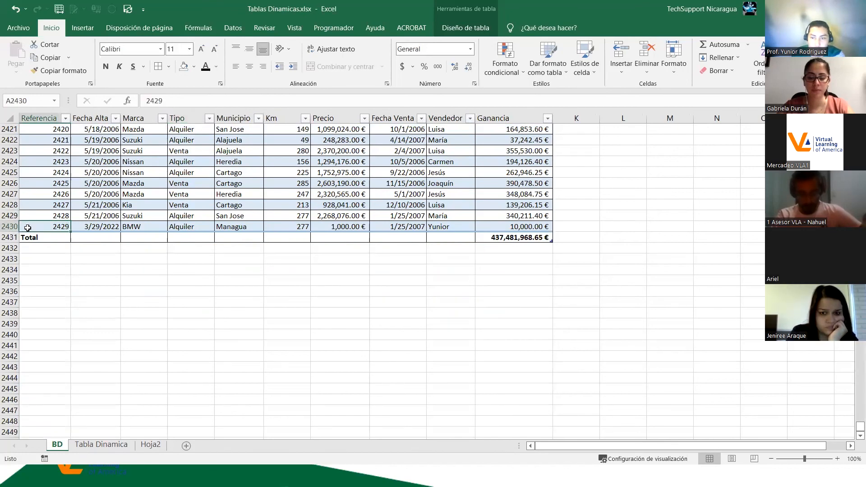
right_click(9, 226)
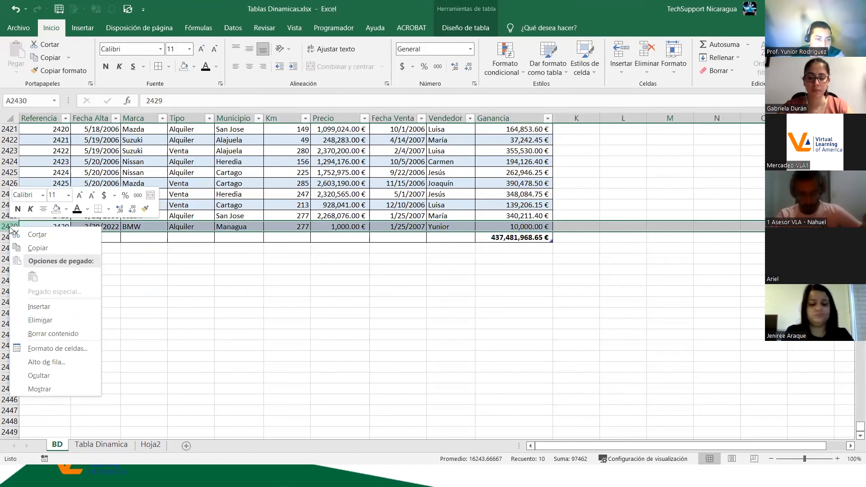
click(39, 307)
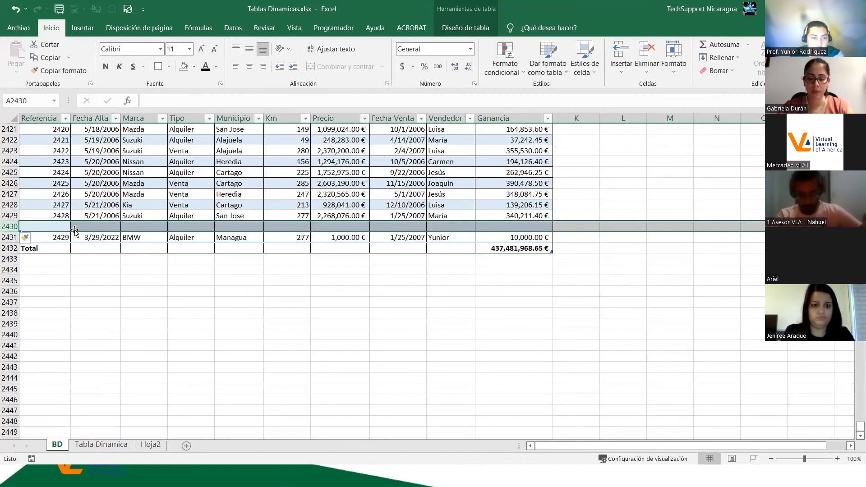
Step: Move the BMW record from row 2431 up into the empty row 2430, leaving row 2431 free for a new record
click(62, 236)
drag(73, 235, 536, 232)
key(ctrl+c)
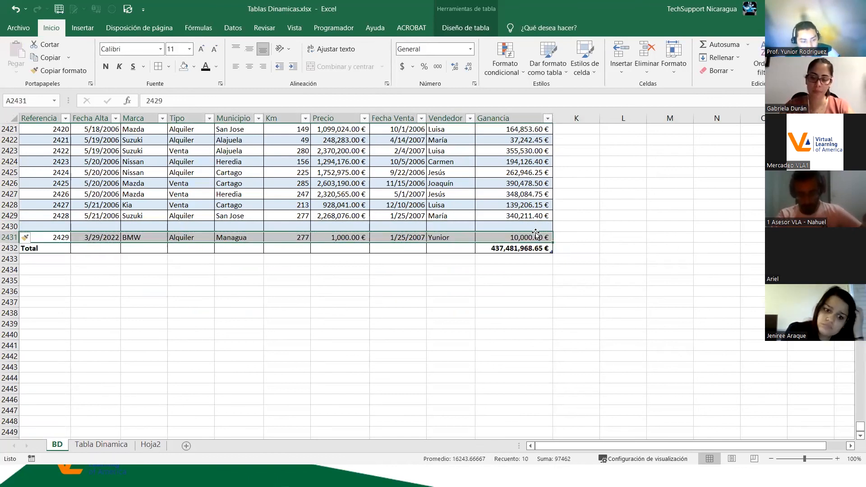
click(46, 227)
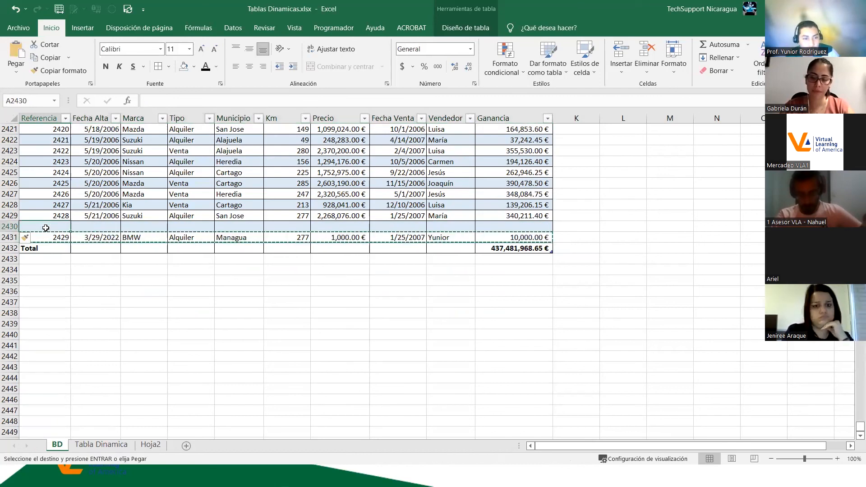
key(ctrl+v)
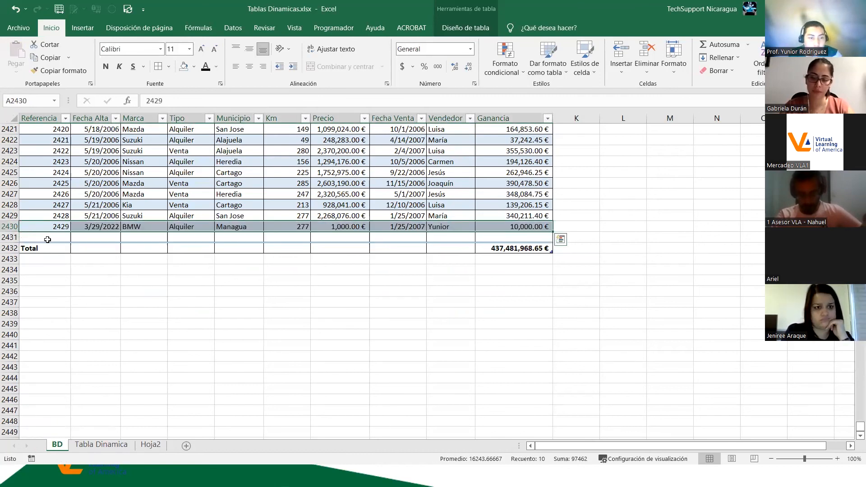
Step: Undo the BMW record's move and the insertion of the empty row above it on the BD sheet
key(ctrl+z)
key(ctrl+z)
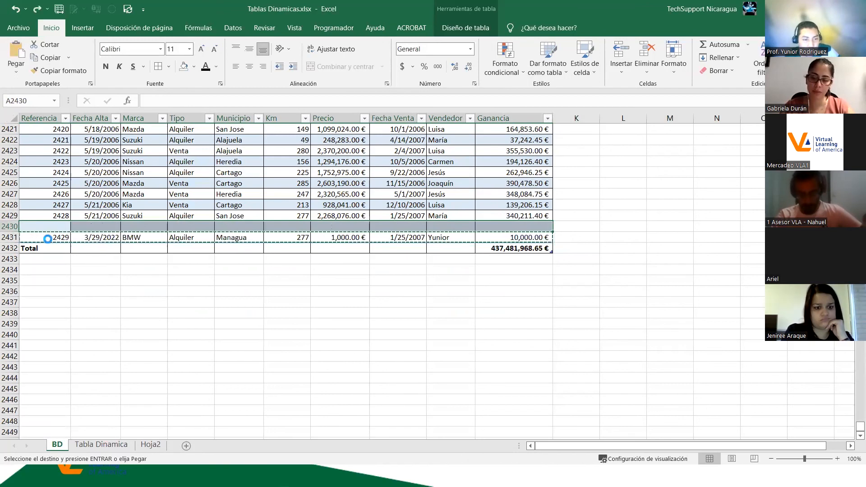
key(ctrl+Page_Down)
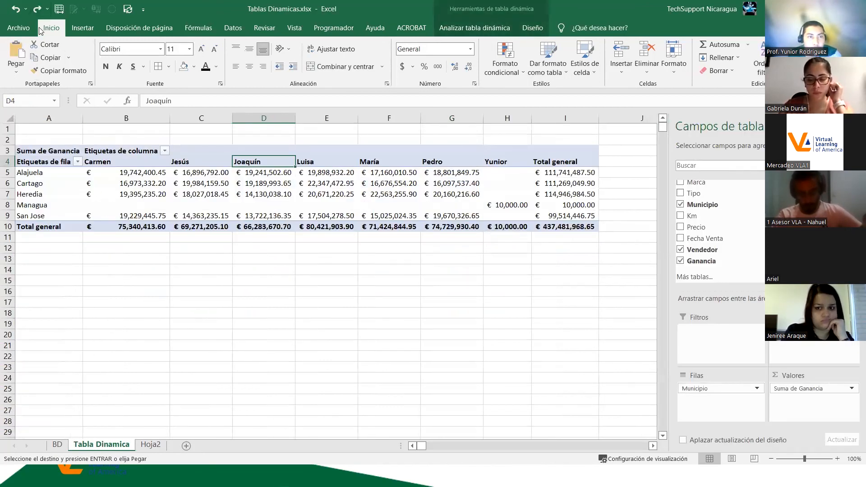
click(37, 9)
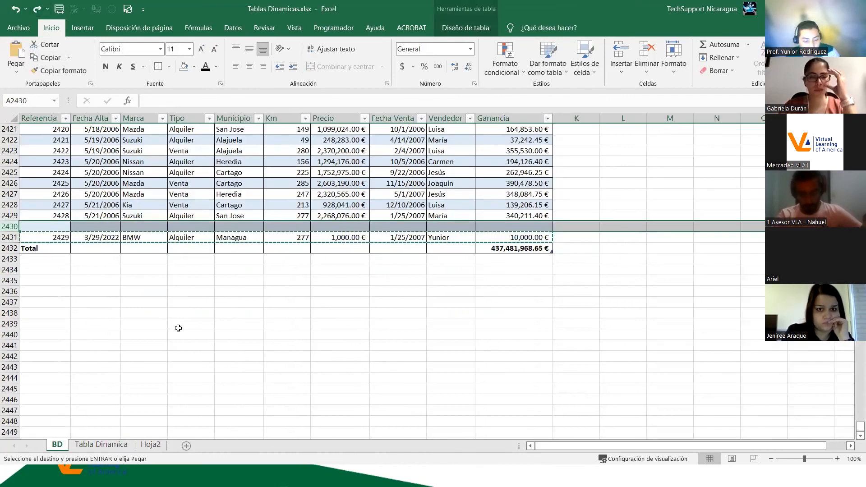
click(190, 365)
key(ctrl+z)
click(175, 311)
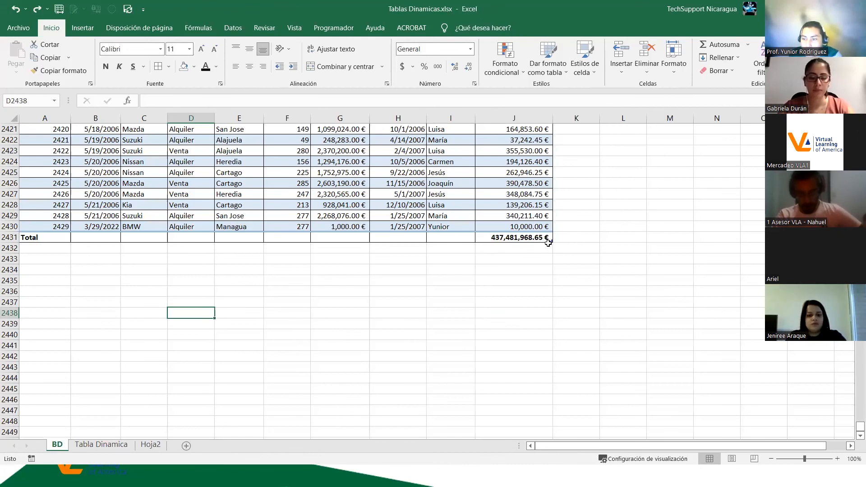
Step: Extend the BD table by one row above its total, entering Referencia 2430 and Fecha Alta 9/3/2022 in row 2431
drag(551, 246, 551, 253)
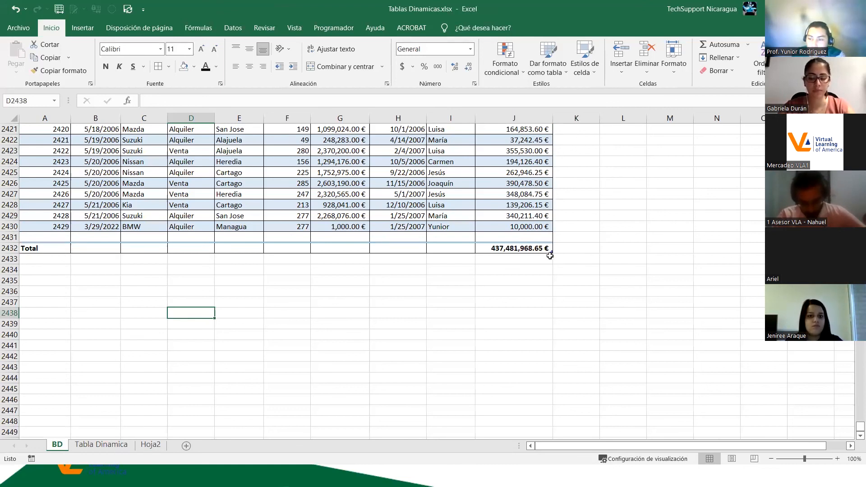
click(64, 239)
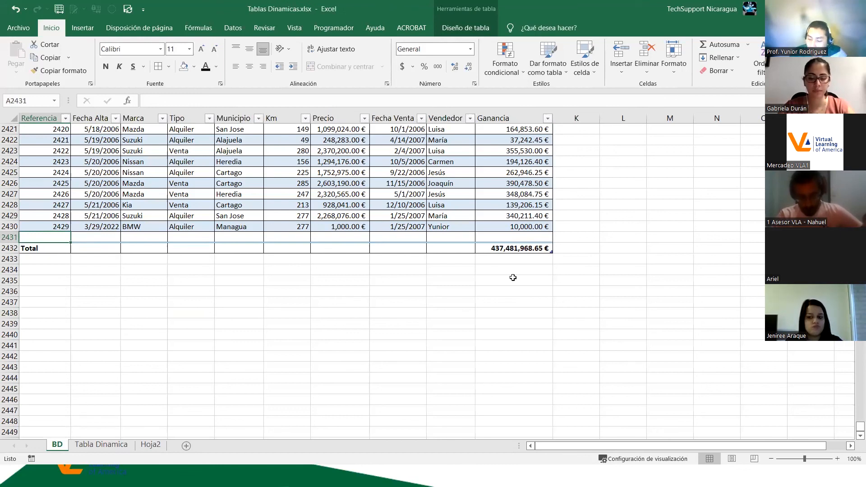
text(2430)
key(Tab)
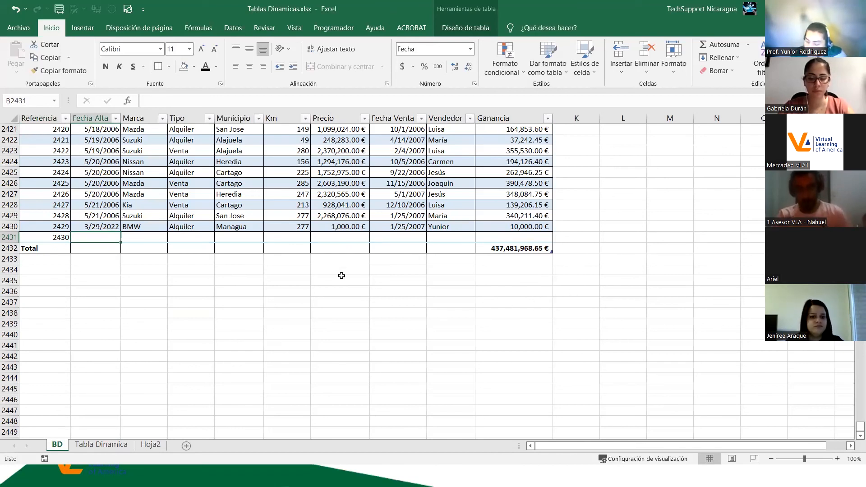
text(9/3/20211)
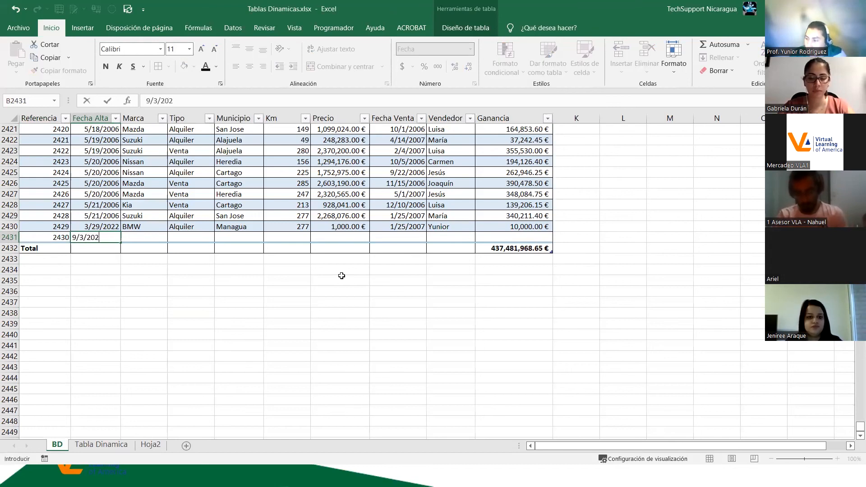
key(BackSpace)
key(BackSpace)
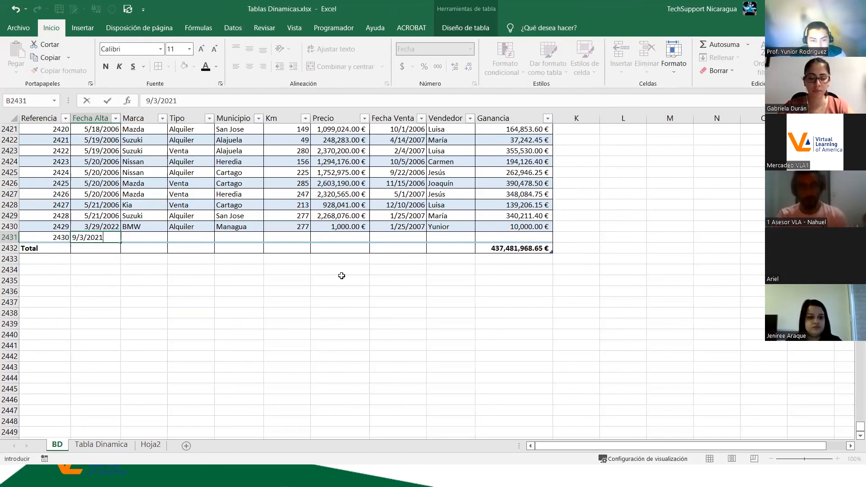
text(2)
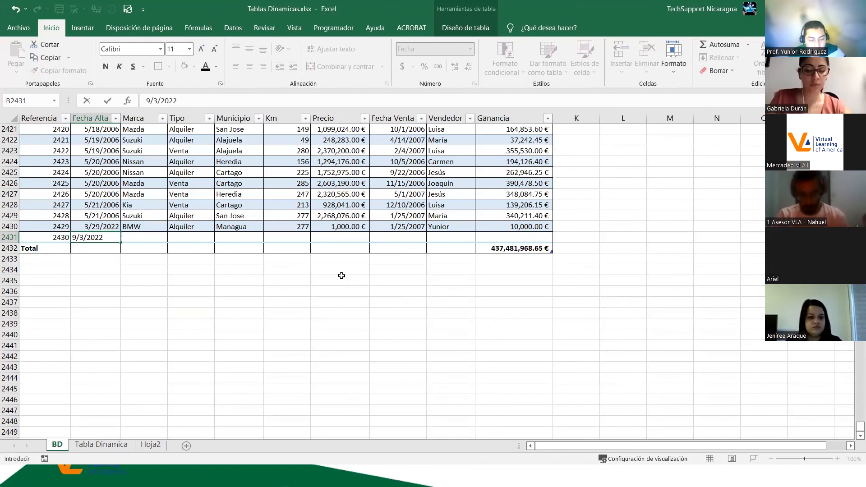
key(Tab)
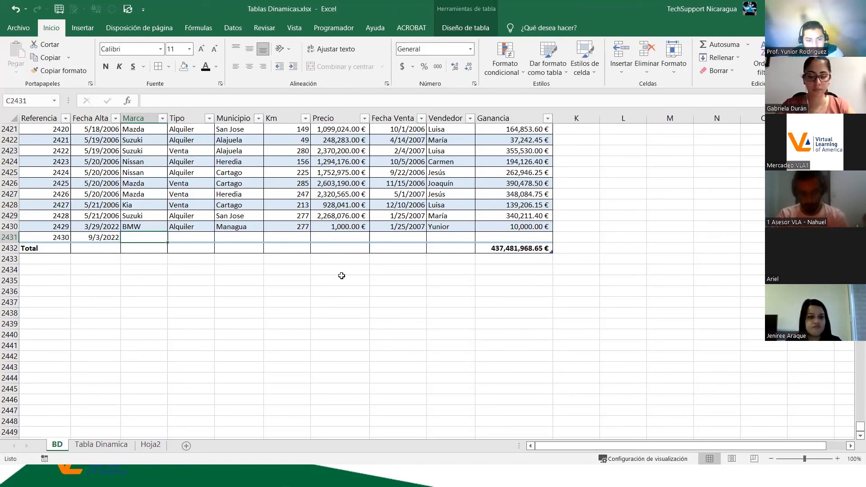
Step: Fill in row 2431 with Marca VLA, Tipo Venta and Municipio Madrid
text(LV)
text(VLA)
key(Tab)
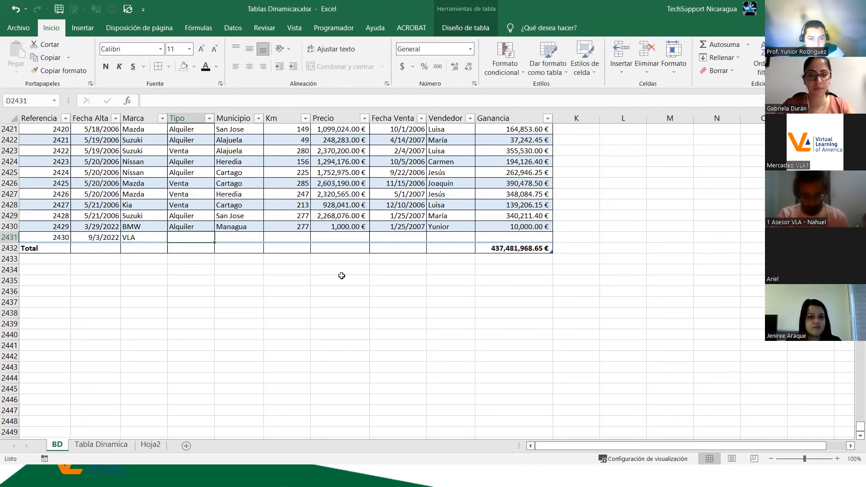
text(Venta)
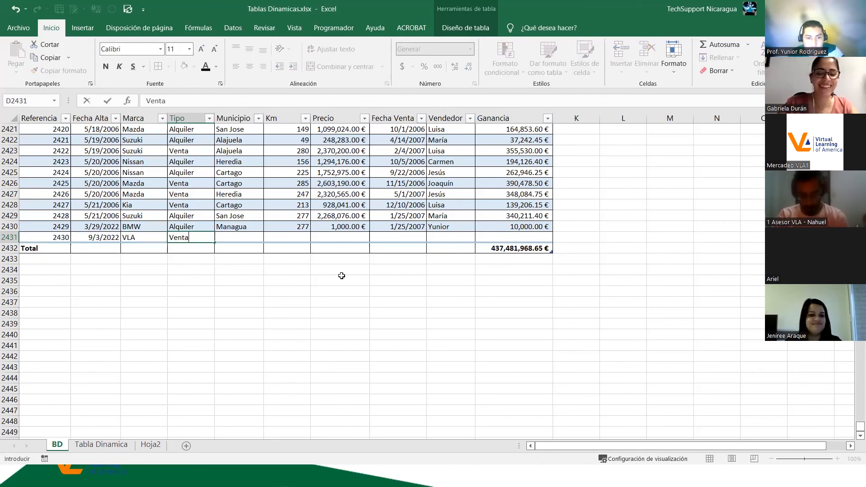
key(Tab)
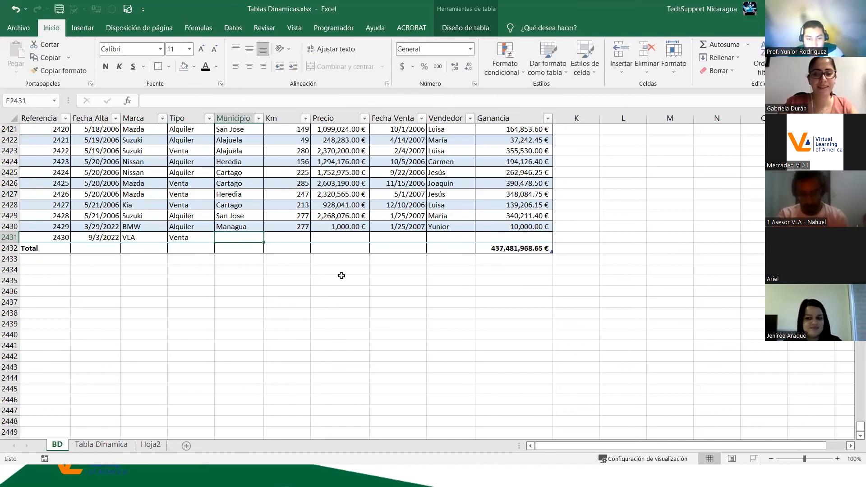
text(Ma)
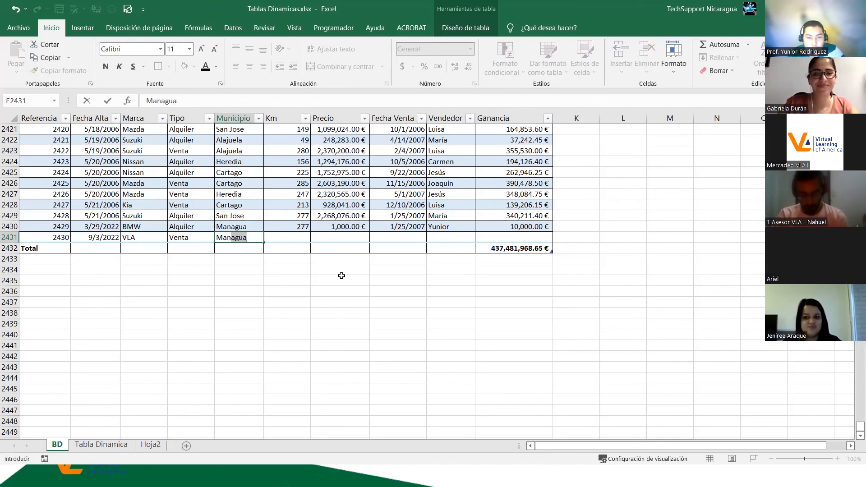
text(drid)
key(Tab)
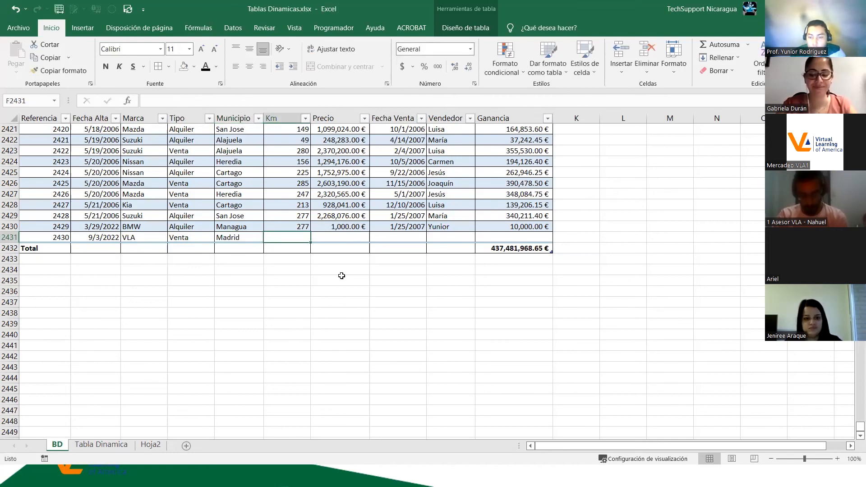
Step: Enter 1500 as Km and 20000 as Precio in row 2431, and copy its Fecha Alta date into Fecha Venta
text(1500)
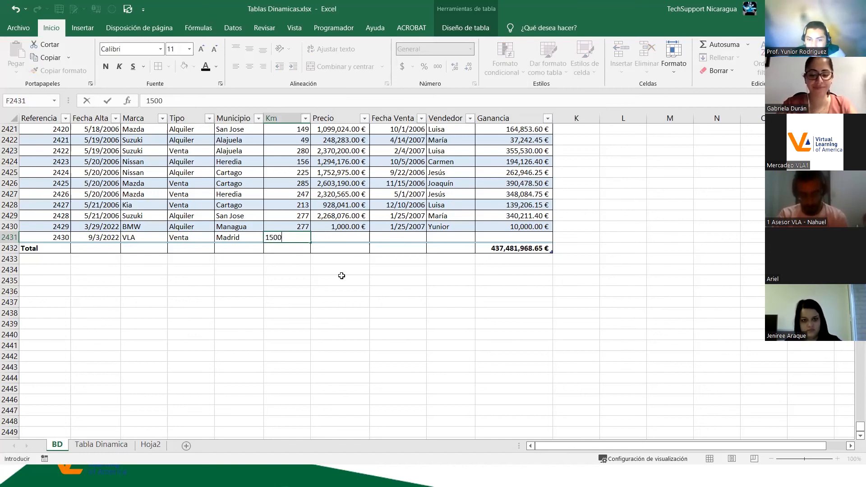
key(Tab)
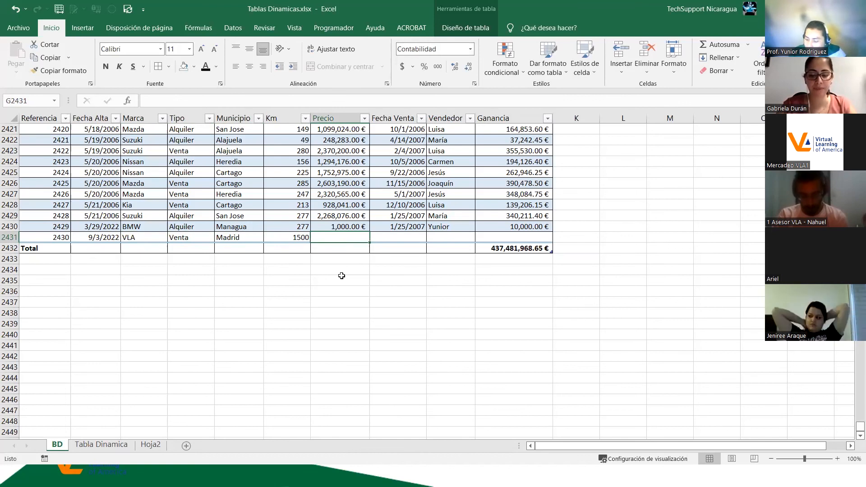
text(20000)
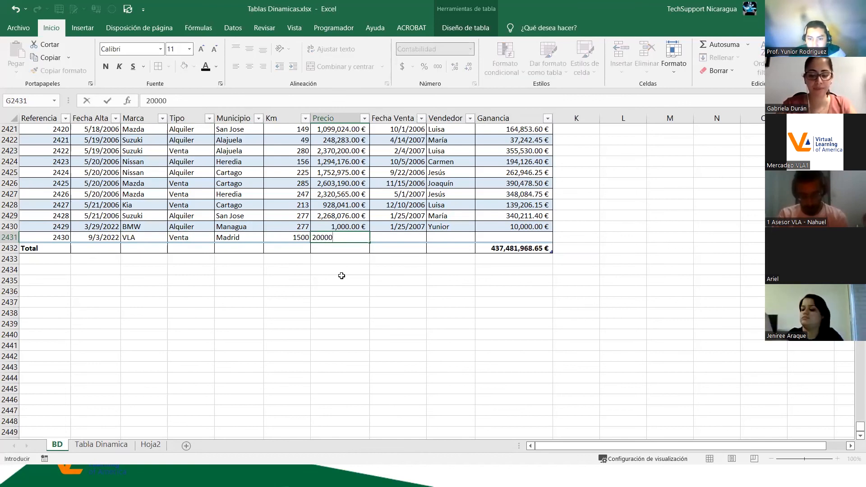
key(Tab)
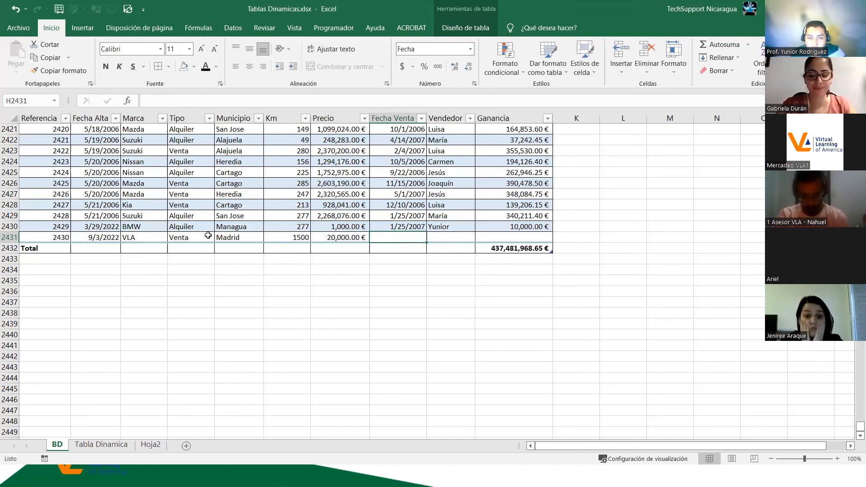
click(107, 238)
key(ctrl+c)
click(409, 234)
key(ctrl+v)
Step: Enter the seller's first name as Vendedor in row 2431 and fill Ganancia down from the BMW record above
click(453, 239)
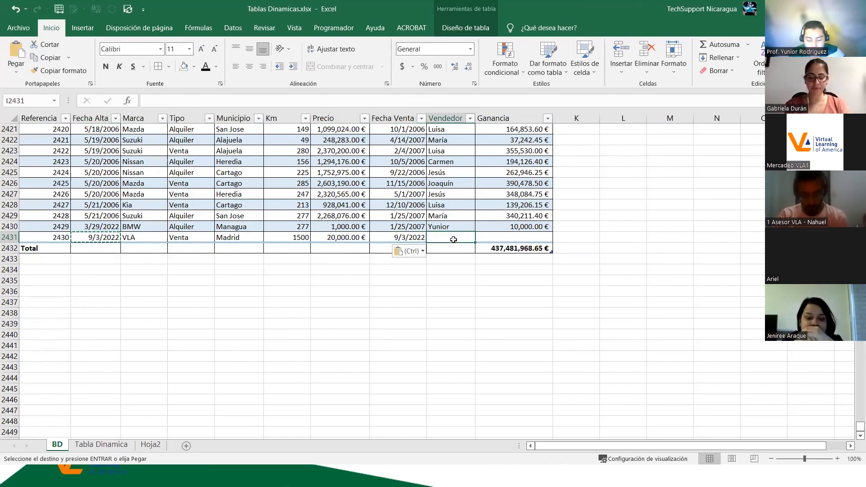
text(Gabrie)
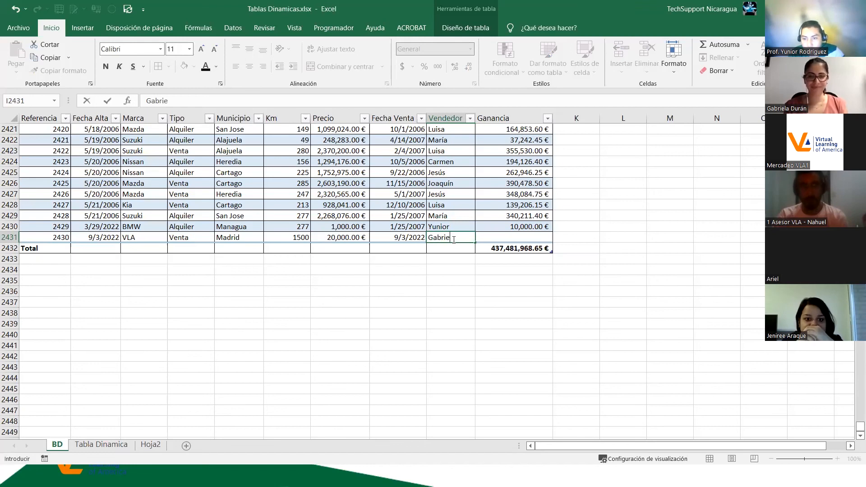
text(la)
key(Tab)
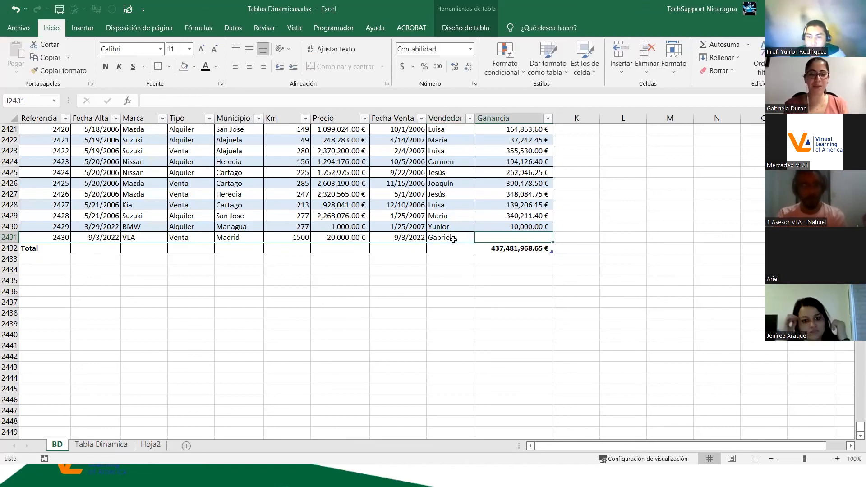
click(543, 229)
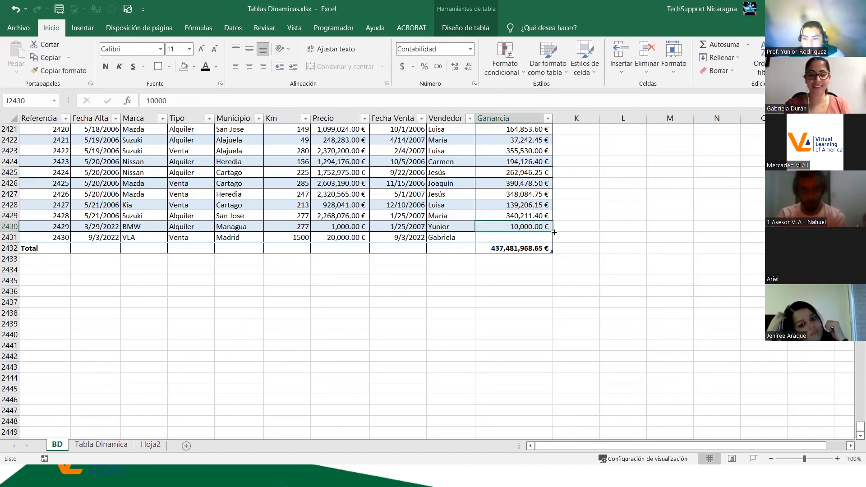
drag(553, 230, 554, 240)
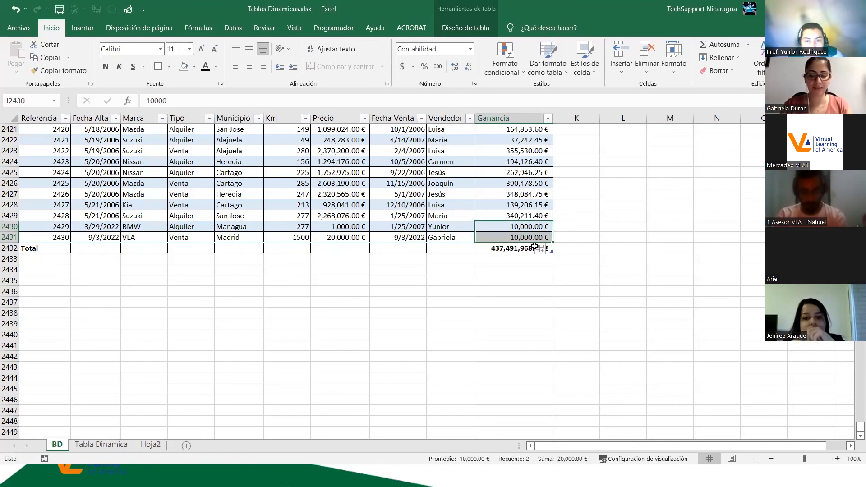
click(495, 267)
click(501, 249)
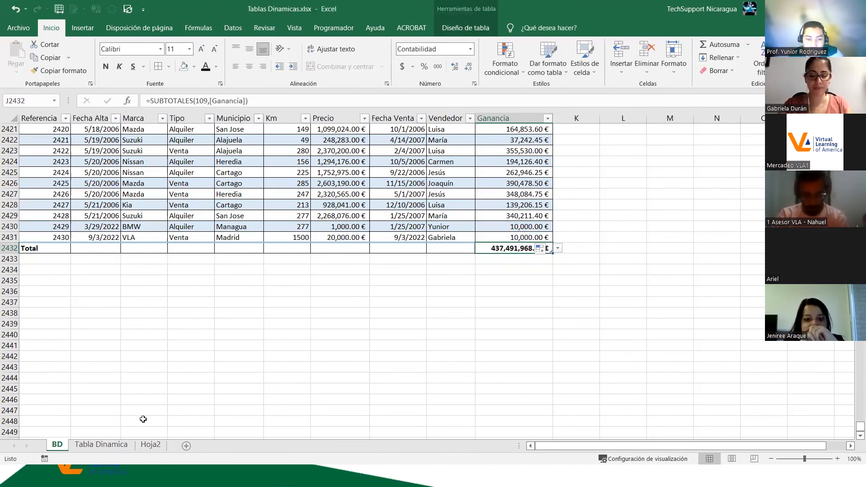
Step: Refresh all data from the pivot table on the Tabla Dinamica sheet to include the new record
click(101, 445)
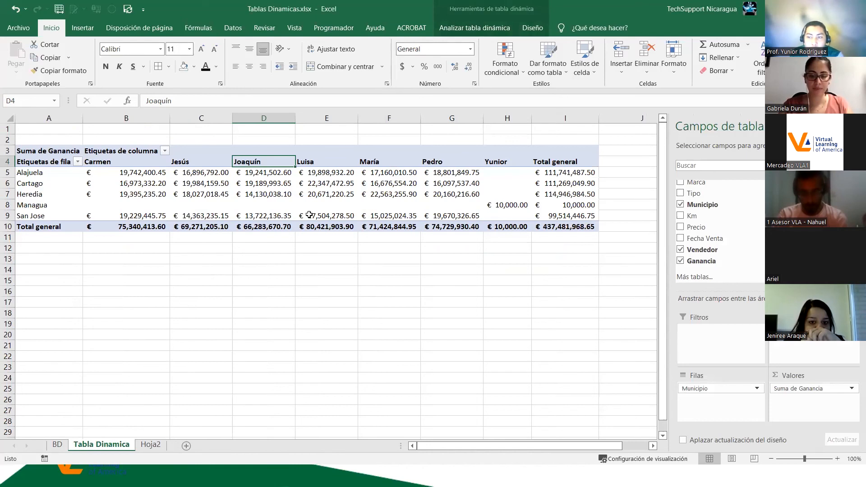
click(324, 202)
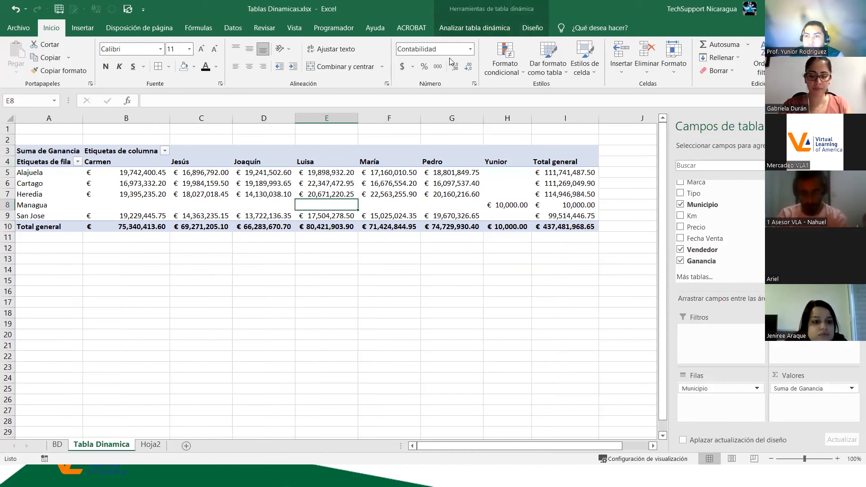
click(474, 28)
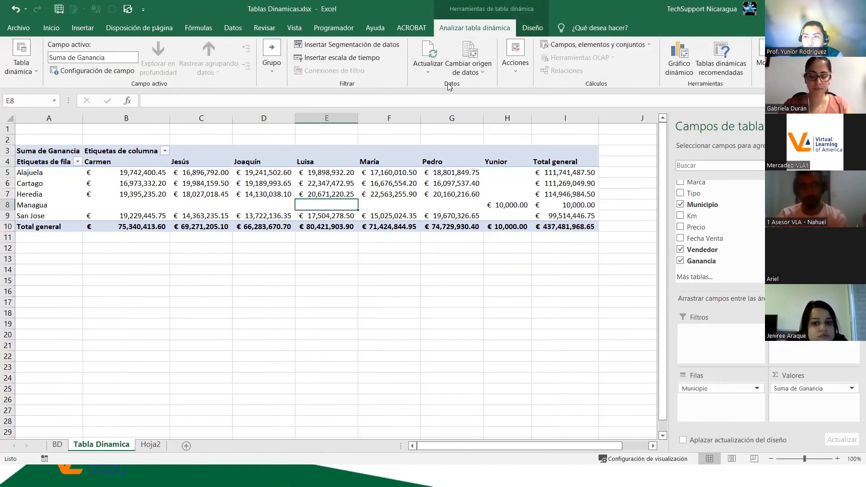
click(428, 70)
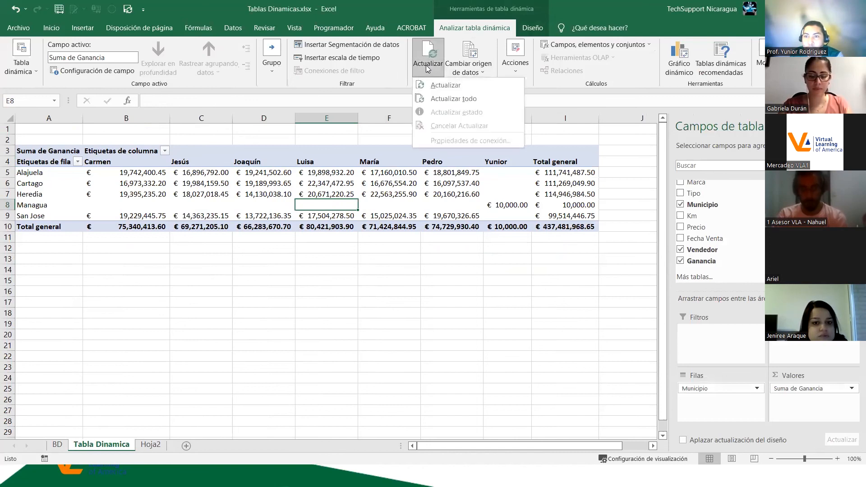
click(449, 99)
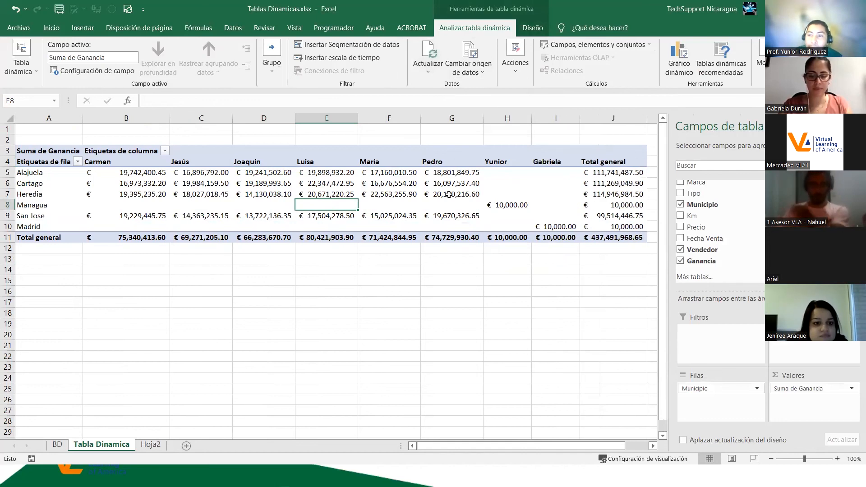
Step: Examine the Madrid row and the new seller's column in the refreshed pivot table, and return to the BD sheet
click(19, 146)
click(158, 195)
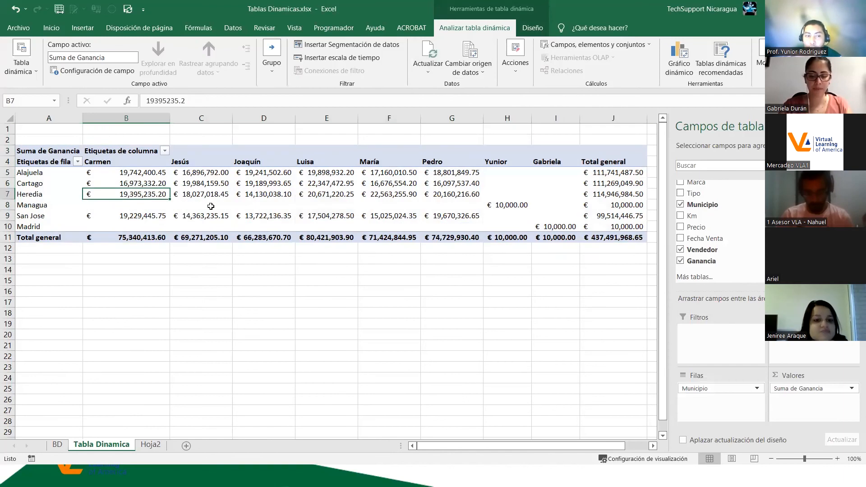
click(7, 227)
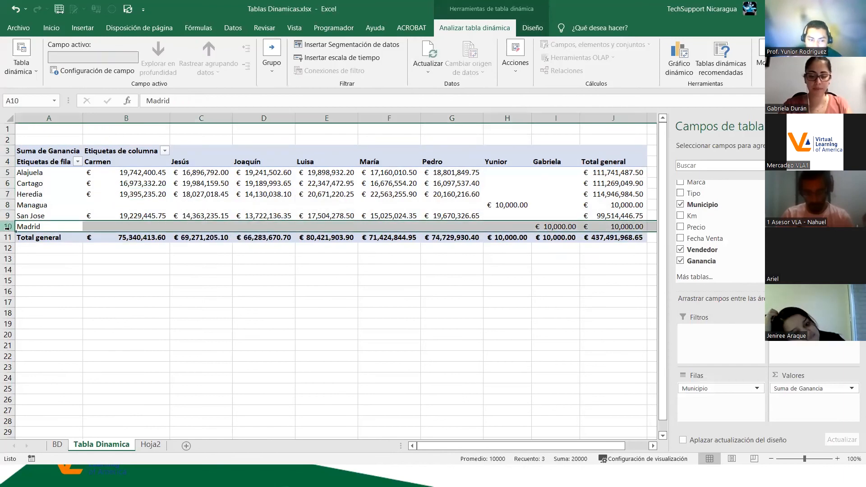
click(557, 120)
click(555, 164)
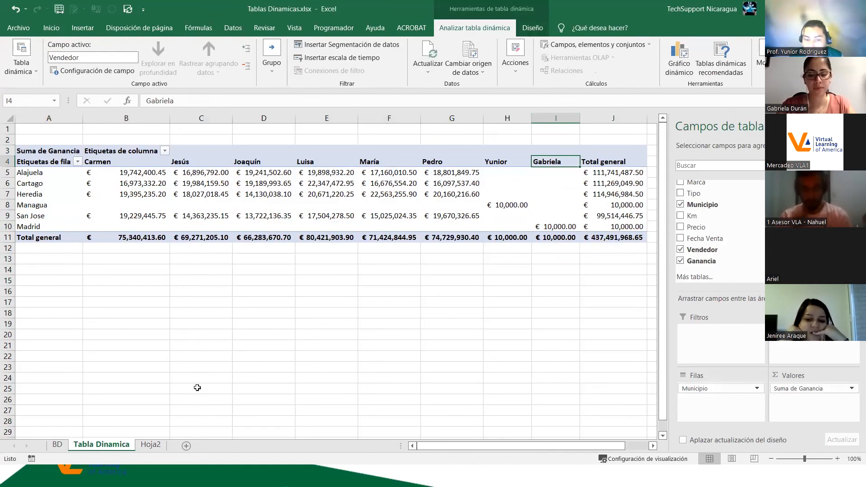
click(61, 444)
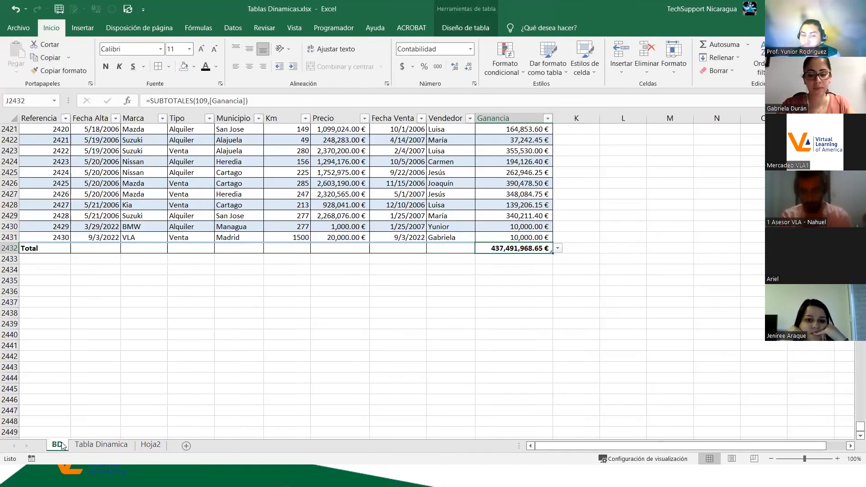
Step: Check the Madrid profit against the newest seller's column on the Tabla Dinamica sheet, and compare it with the BD source data
click(84, 445)
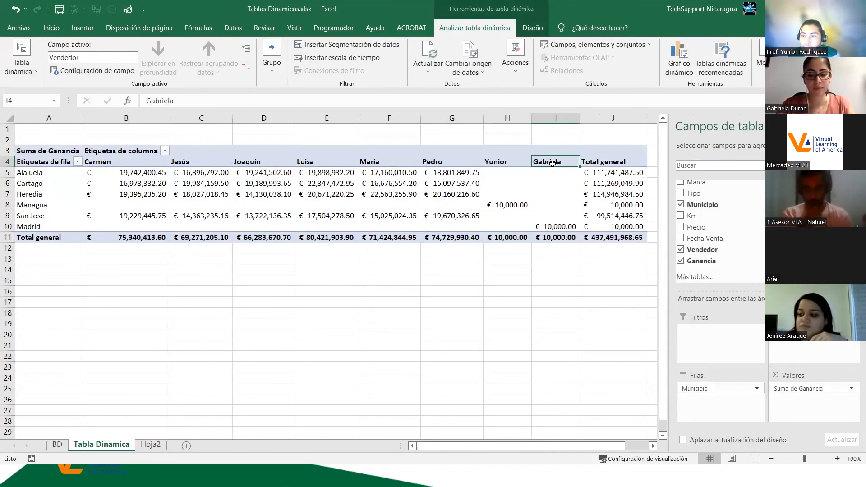
click(551, 227)
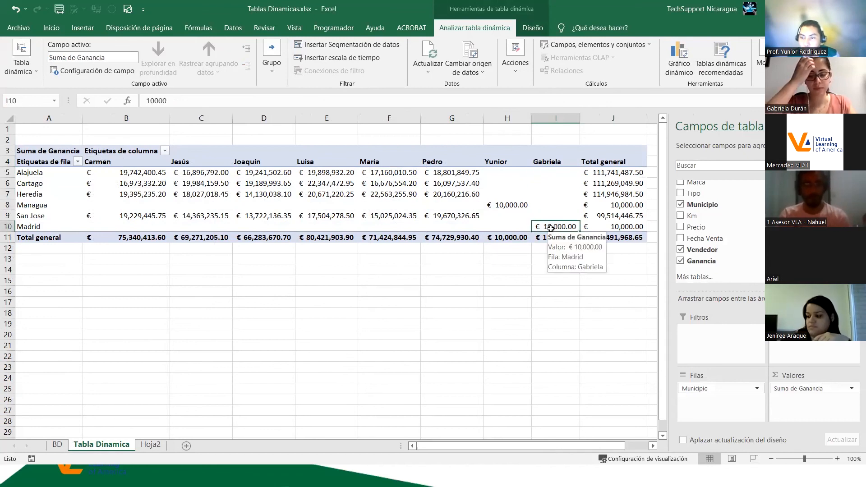
click(9, 226)
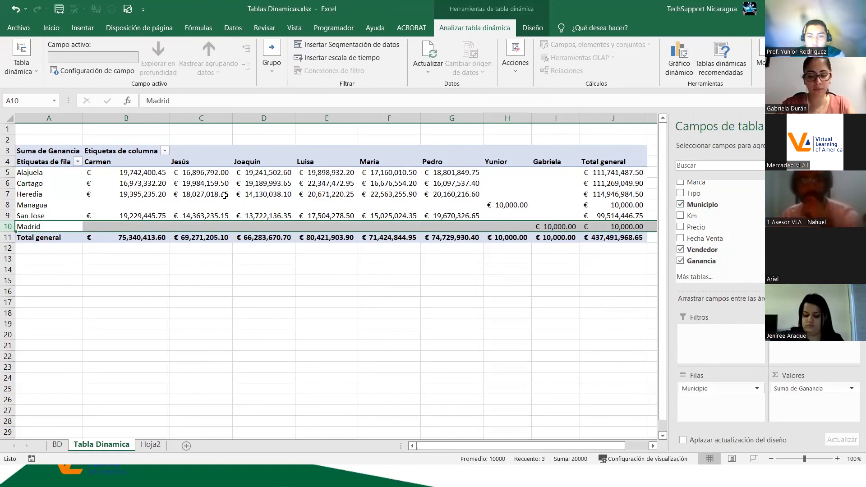
click(397, 205)
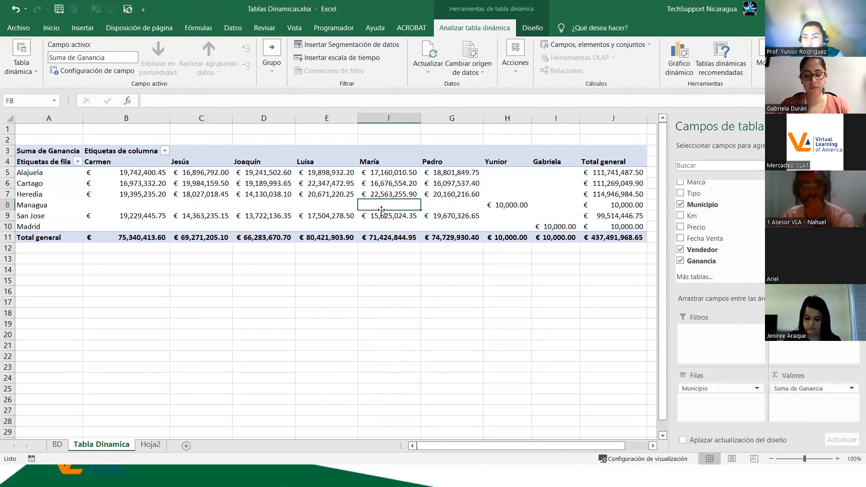
click(551, 162)
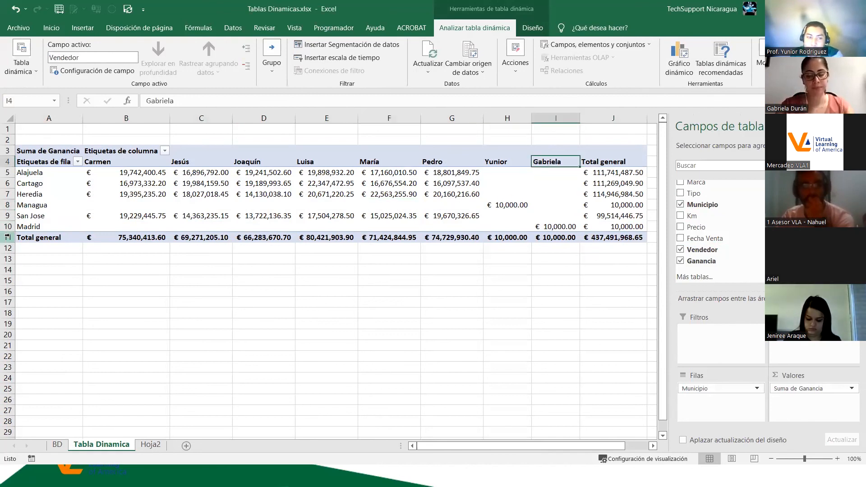
click(8, 226)
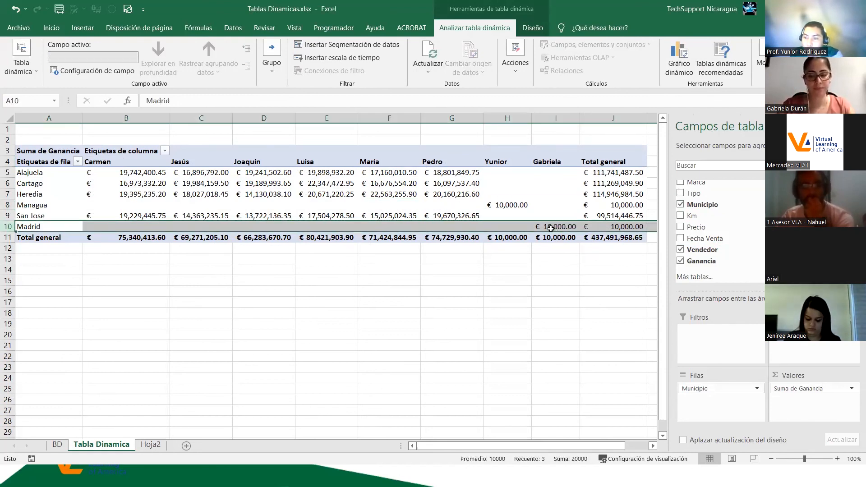
click(552, 228)
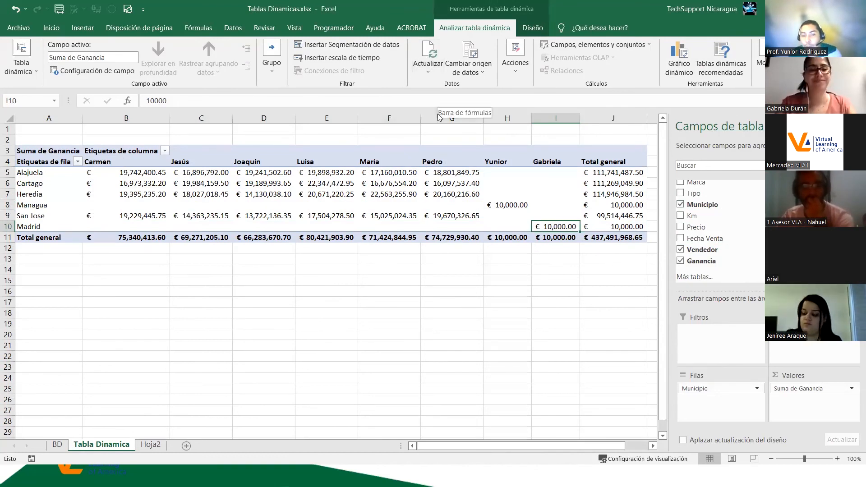
click(56, 445)
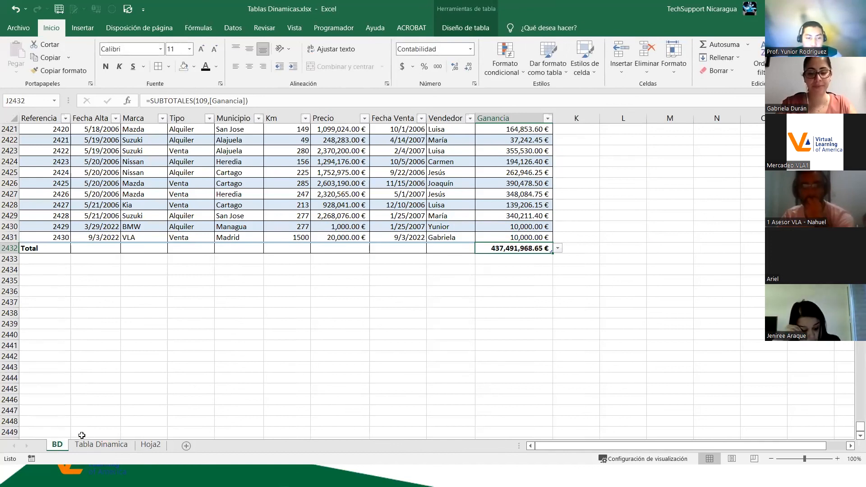
click(101, 444)
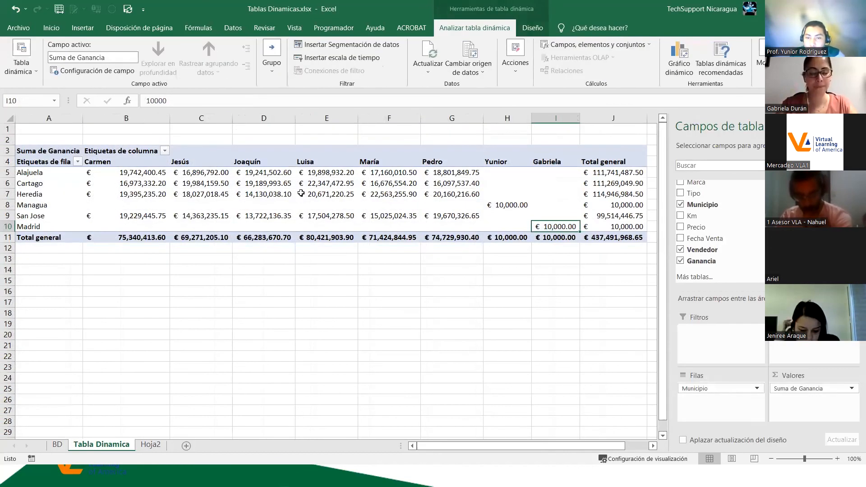
Step: Review the clear, select and move actions available for the pivot table, leaving it in its current location
click(301, 193)
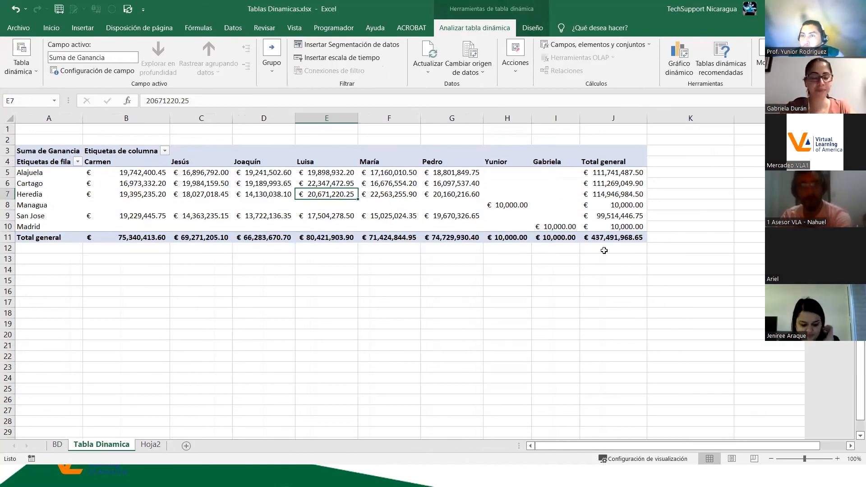
click(515, 58)
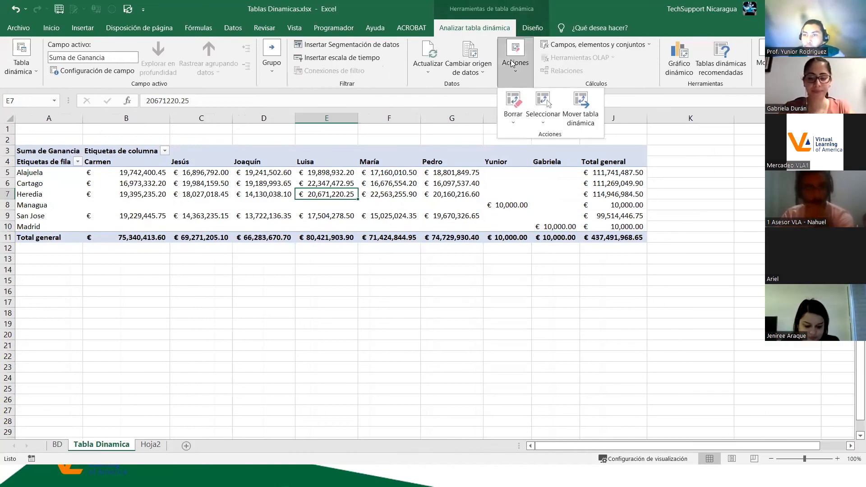
click(513, 119)
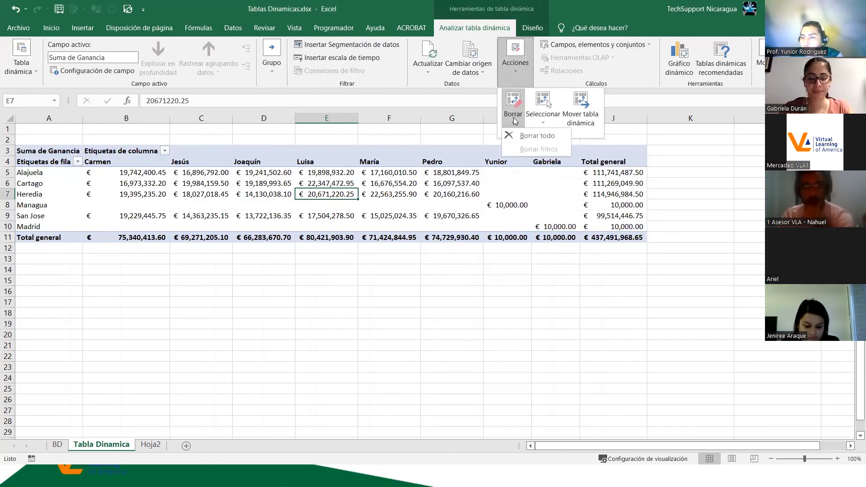
click(547, 120)
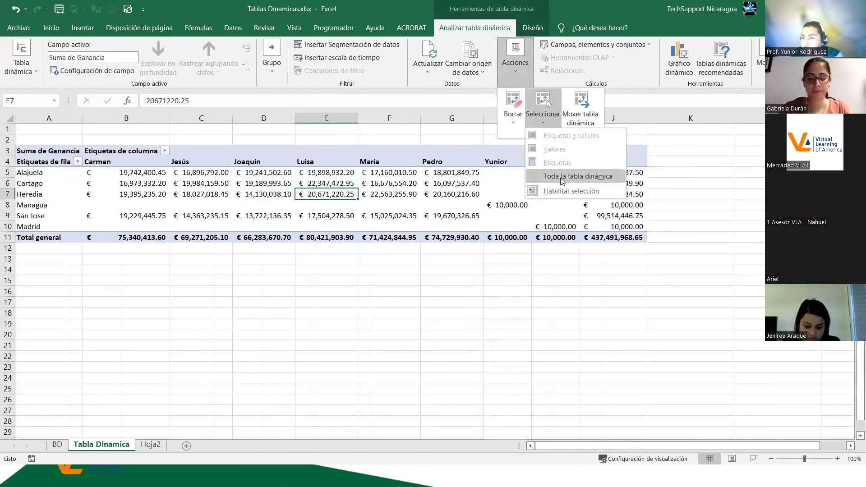
click(581, 110)
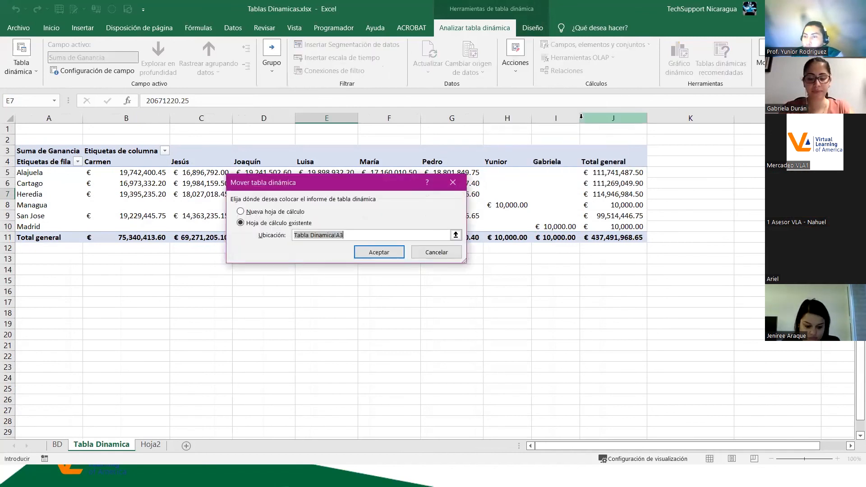
click(432, 252)
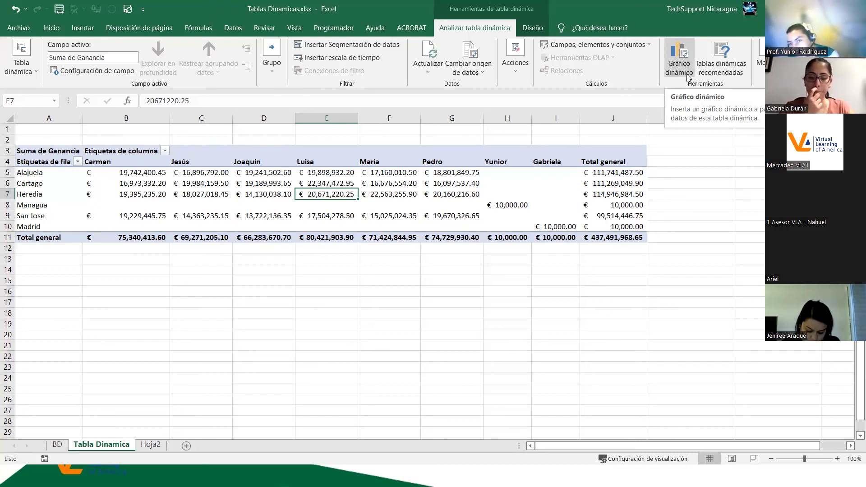
Step: Preview the recommended pivot tables, including Suma de Ganancia por Municipio and Suma de Km por Vendedor, without inserting any
click(722, 70)
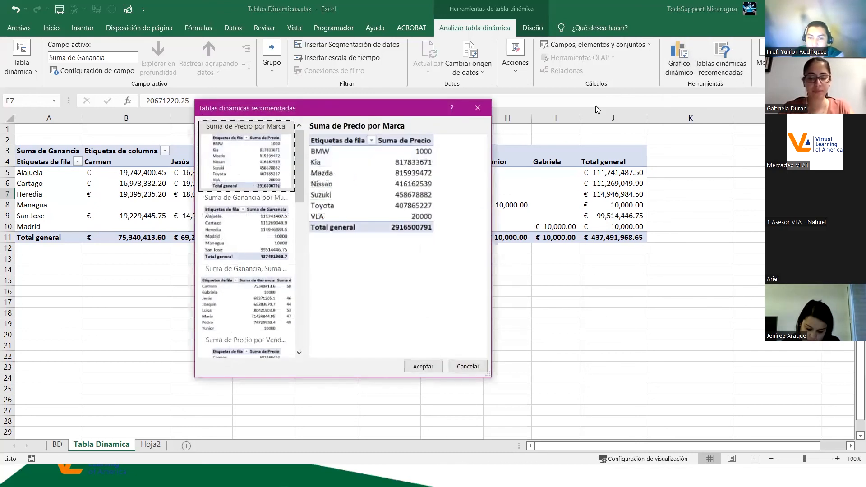
click(252, 231)
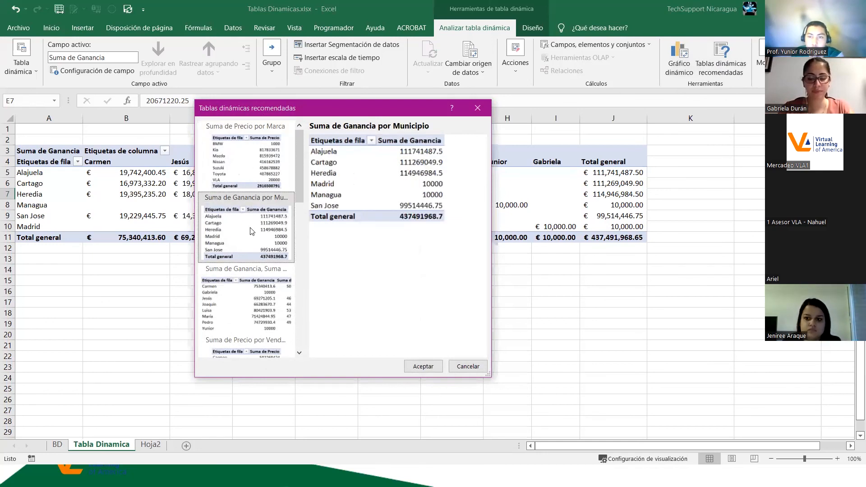
click(251, 301)
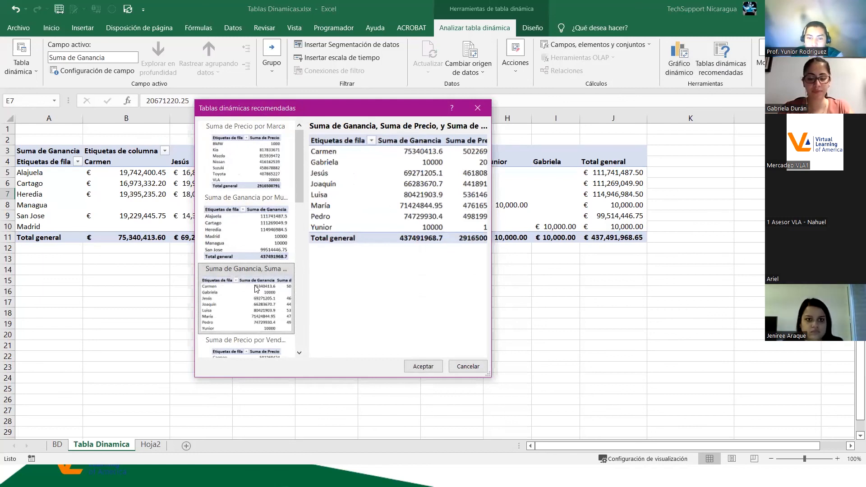
scroll(255, 288, down, 5)
click(255, 287)
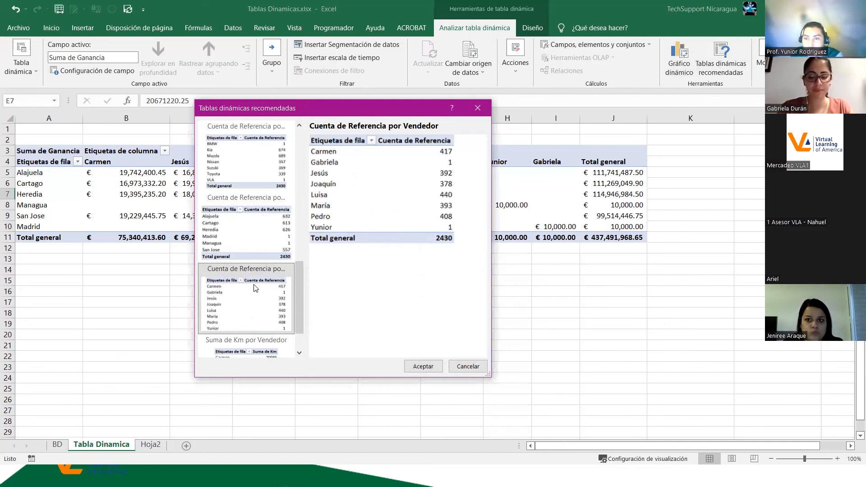
scroll(256, 288, down, 1)
click(257, 328)
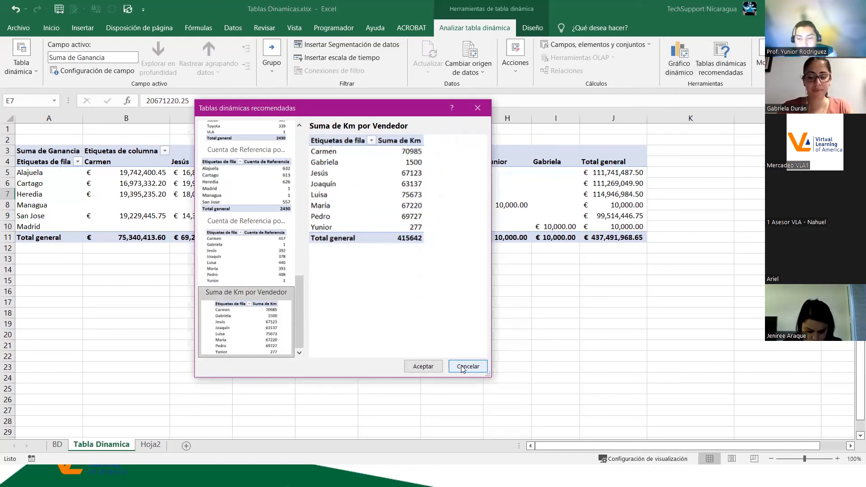
scroll(271, 226, up, 8)
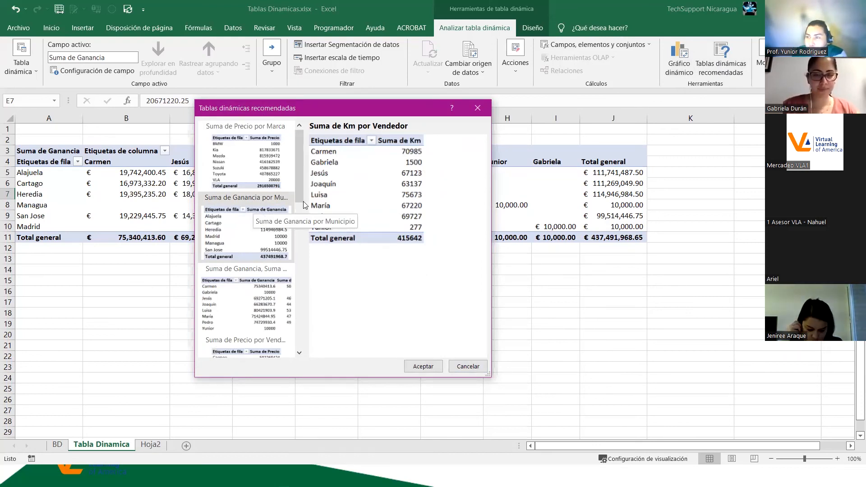
click(458, 369)
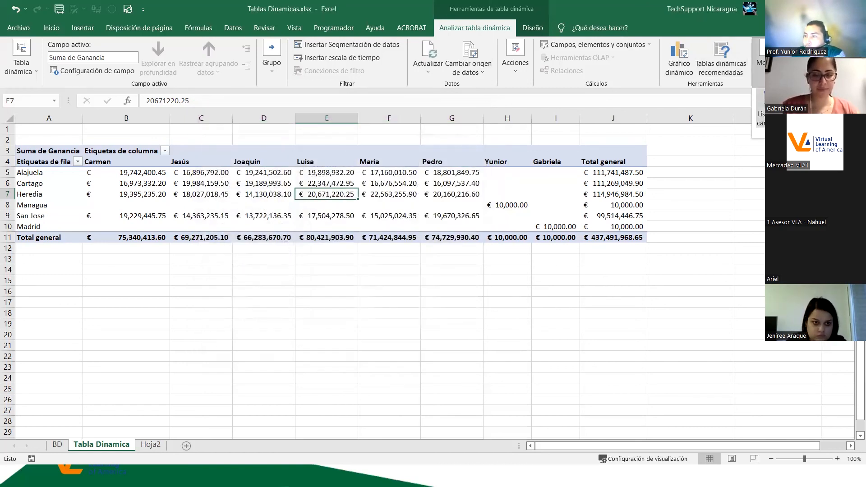
Step: Display the pivot table's field list and toggle the row and column field headers, leaving the headers hidden
click(766, 59)
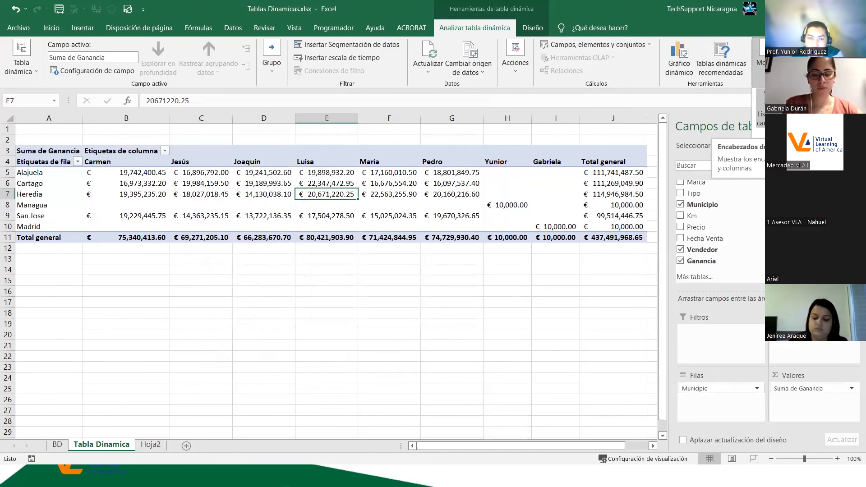
click(834, 108)
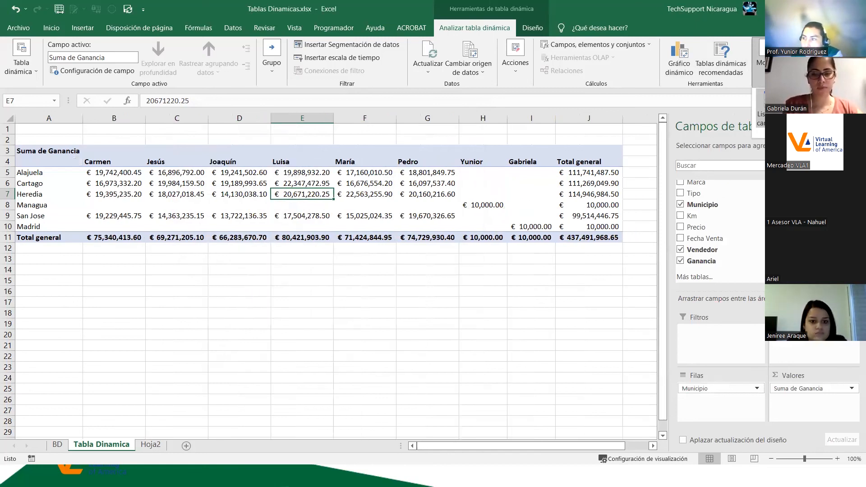
click(834, 109)
click(834, 108)
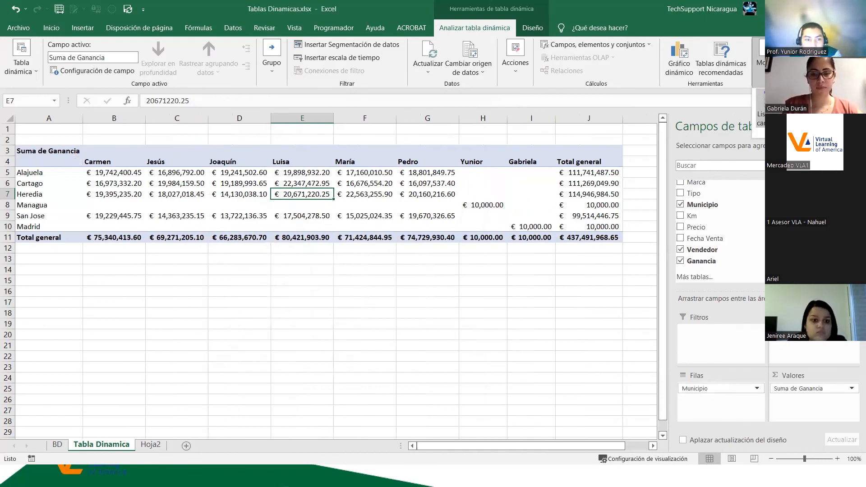
click(834, 108)
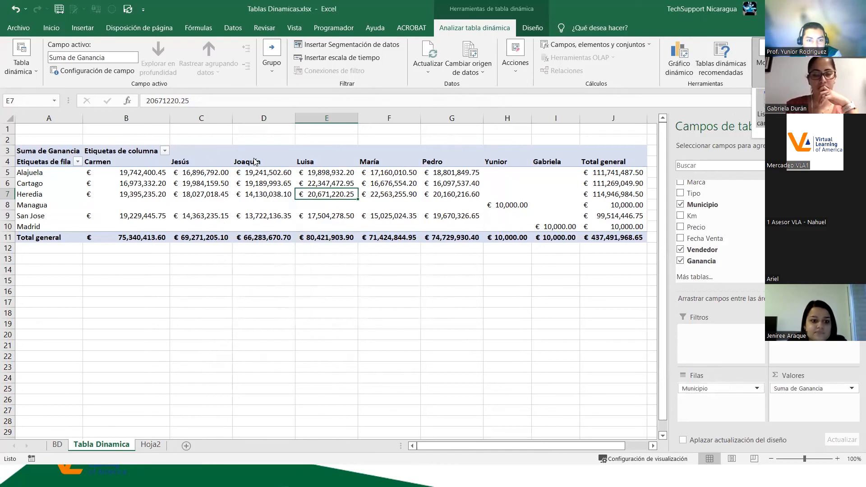
click(834, 108)
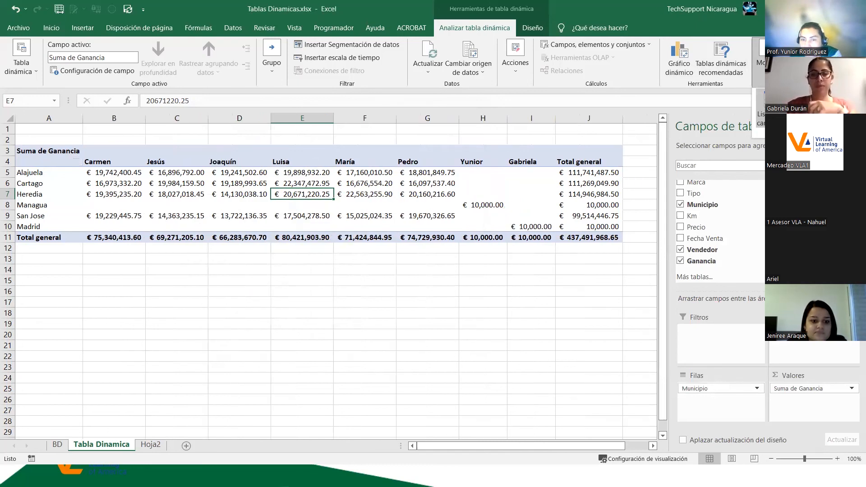
click(834, 108)
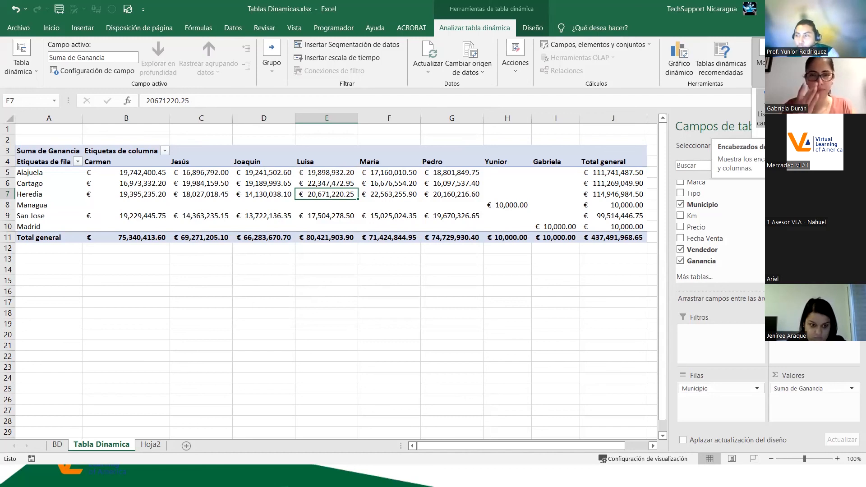
click(839, 111)
click(838, 111)
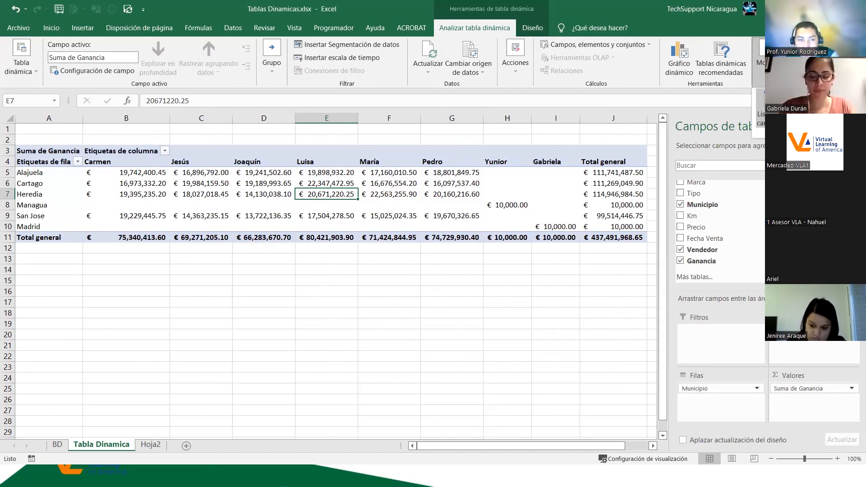
click(839, 110)
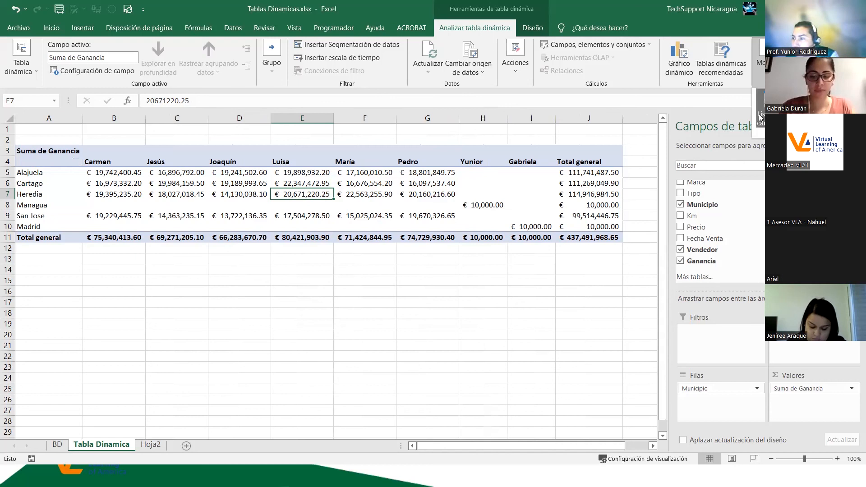
click(609, 310)
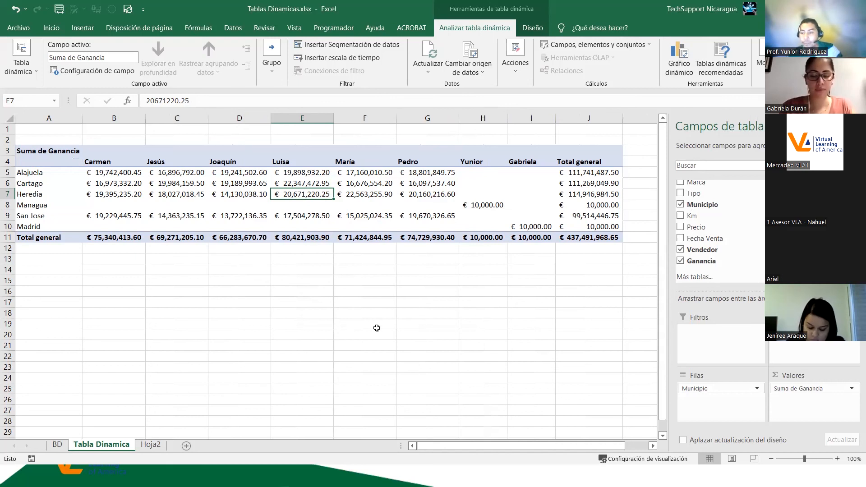
Step: Check the Tabla dinámica tools slide, and review the subtotals options in the pivot table's design settings
key(alt+Tab)
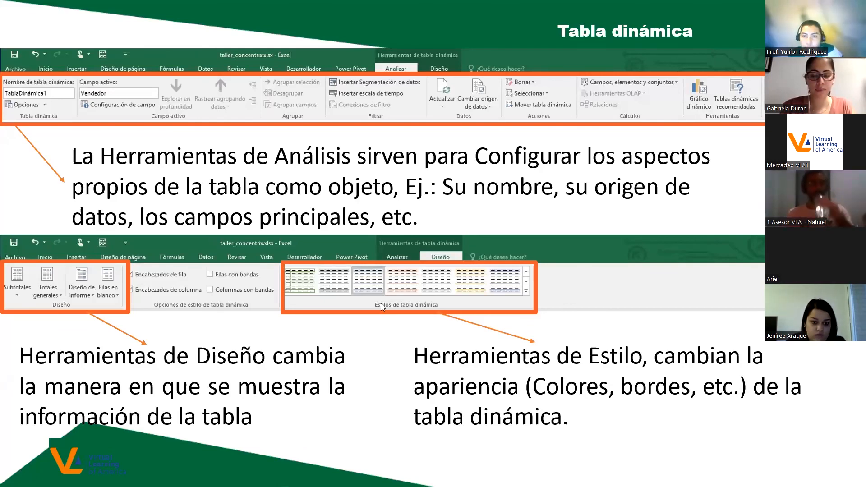
key(alt+Tab)
click(533, 28)
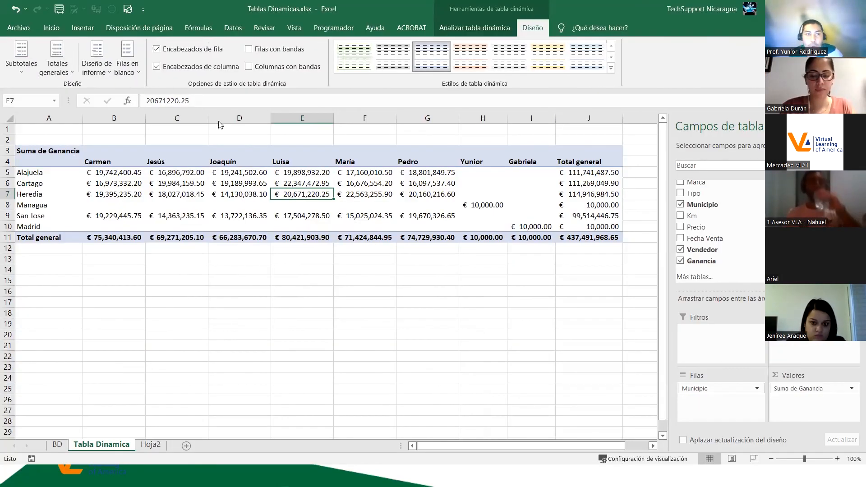
click(54, 72)
click(20, 63)
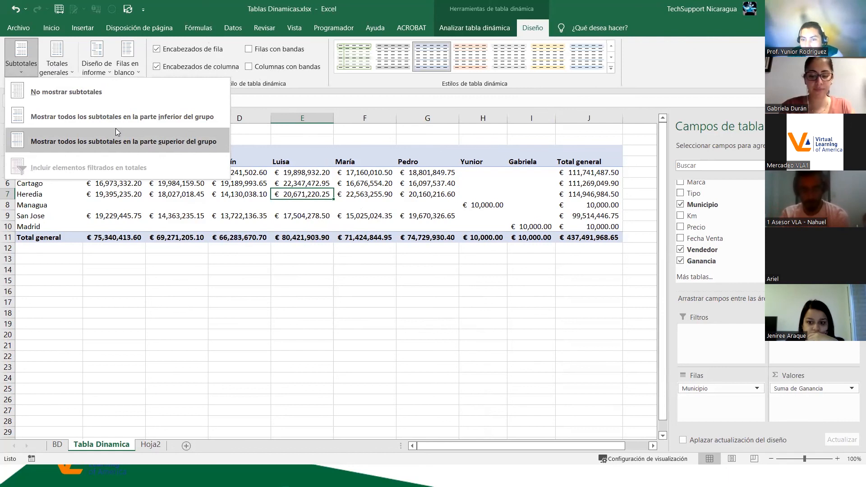
click(169, 151)
click(240, 180)
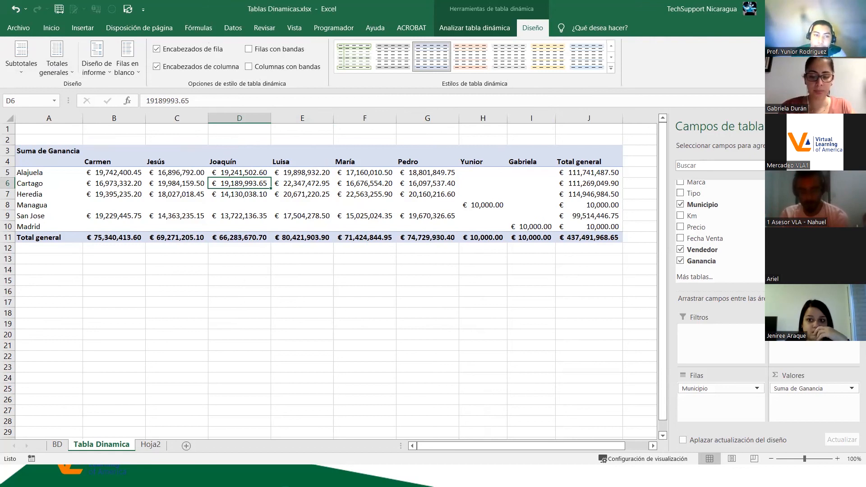
Step: Rearrange the pivot table with Vendedor in rows and Años, Trimestres and Fecha Venta in columns, removing Municipio
click(204, 201)
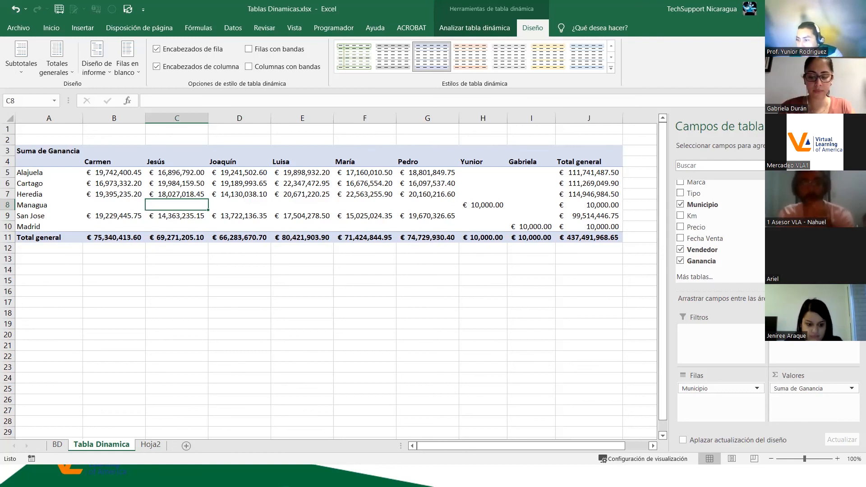
mouse_move(706, 392)
mouse_down()
mouse_move(706, 244)
mouse_move(717, 388)
mouse_up()
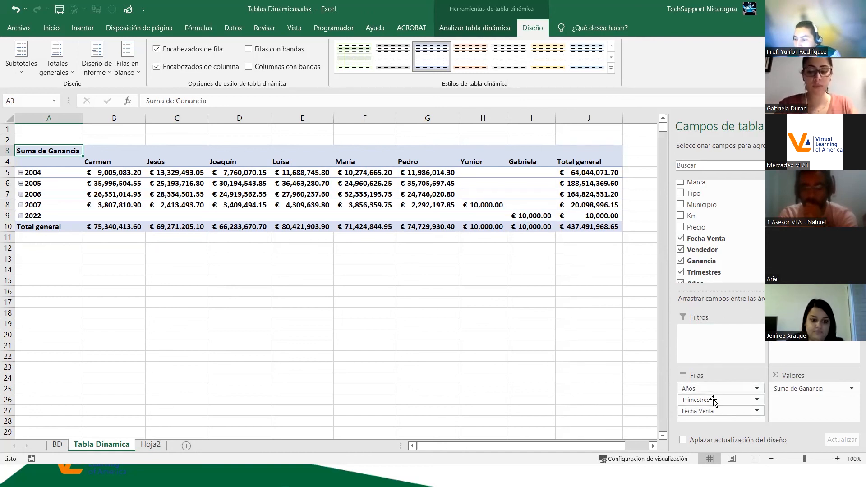
drag(788, 351, 712, 393)
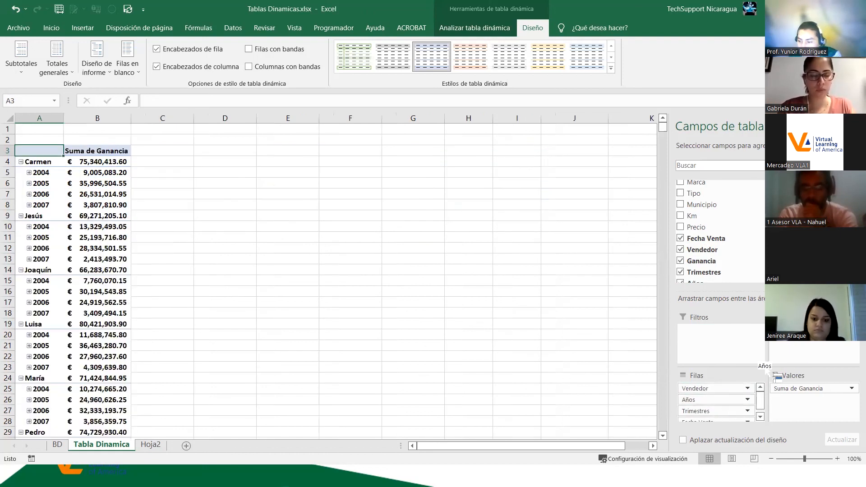
drag(803, 345, 803, 346)
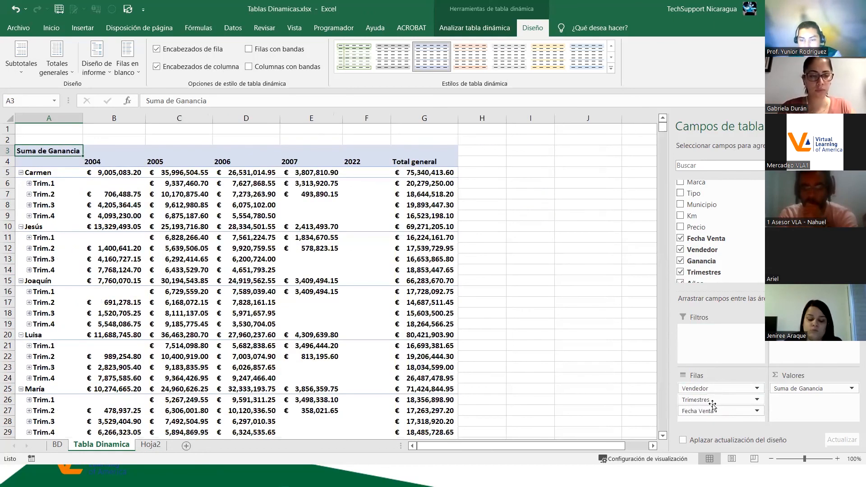
drag(709, 401, 789, 367)
drag(717, 399, 809, 353)
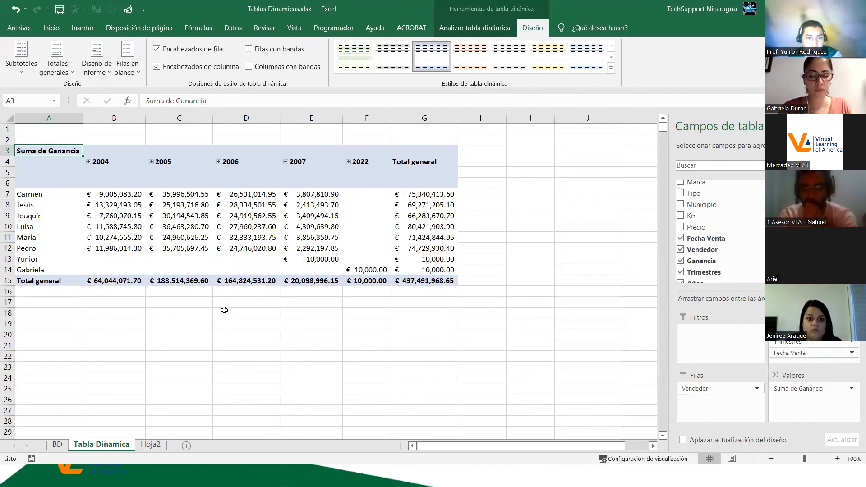
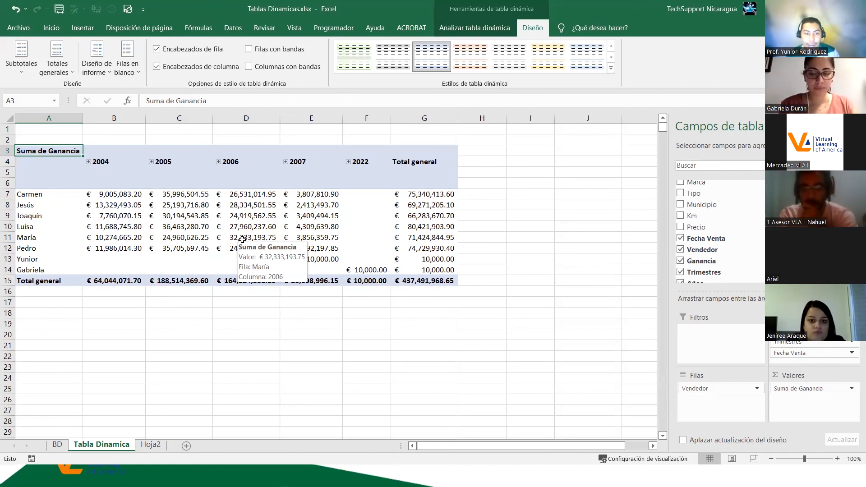
Step: Check the last records of the source data on the BD sheet, and return to the Tabla Dinamica sheet
click(57, 444)
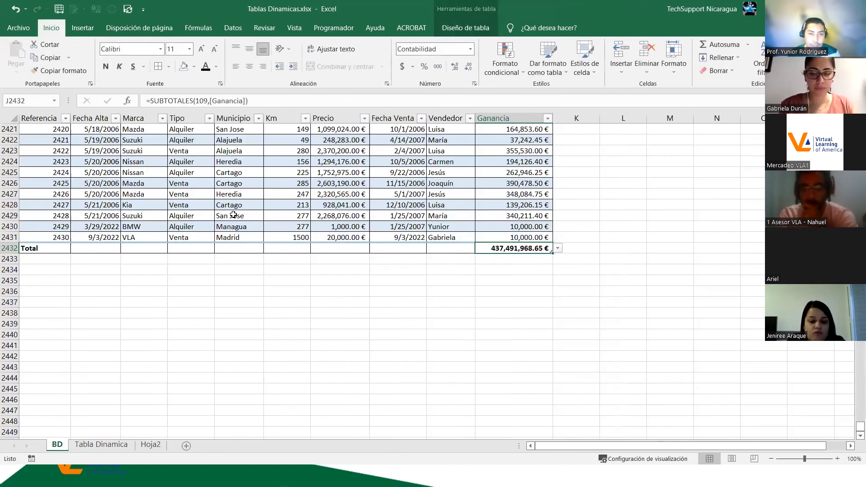
scroll(233, 214, up, 8)
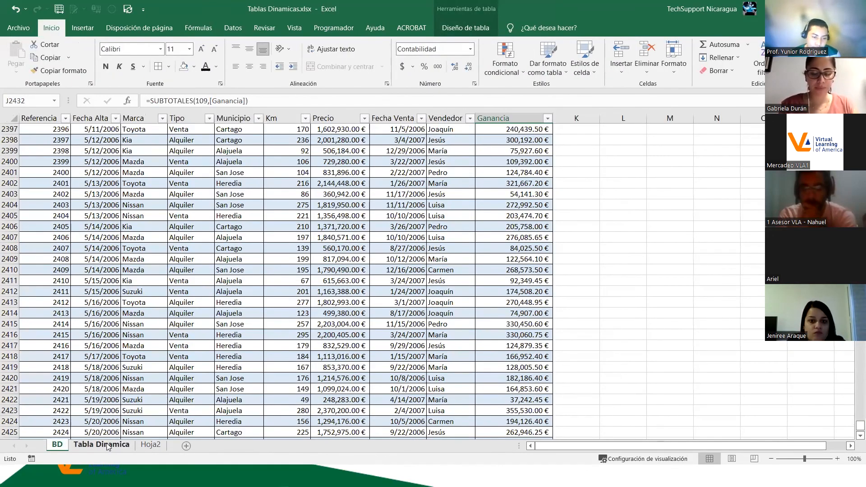
click(107, 445)
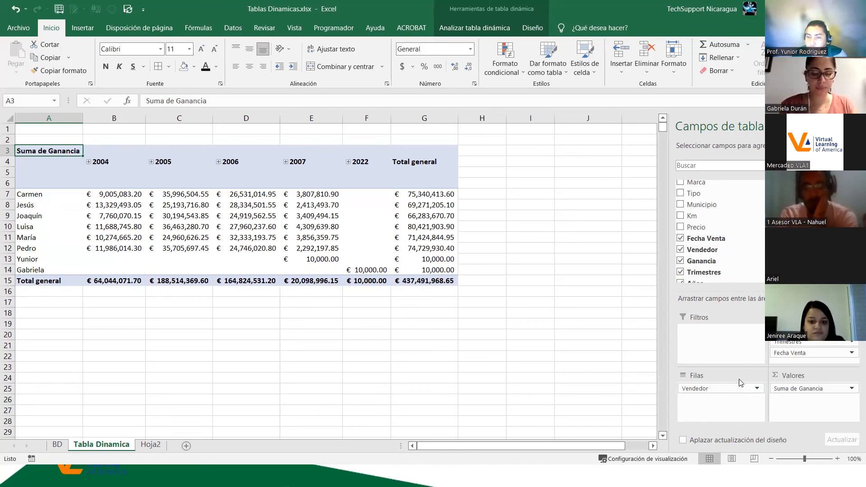
Step: Select the entire pivot table and apply the light orange pivot table style
click(135, 216)
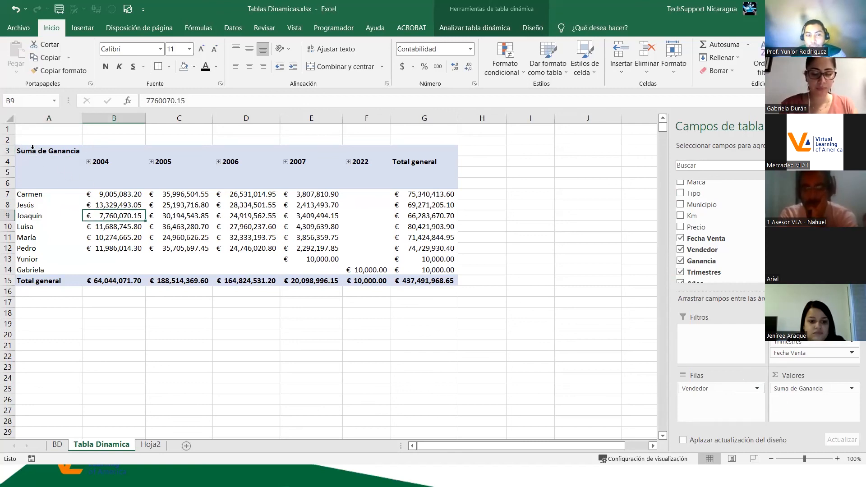
click(33, 147)
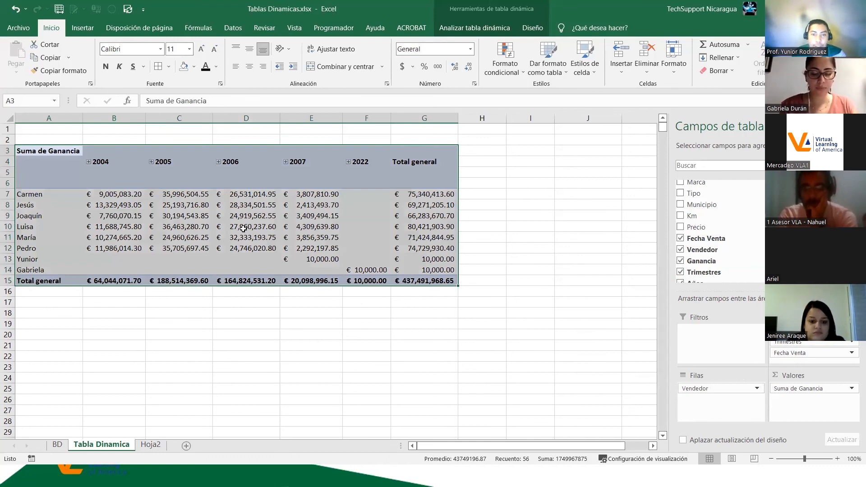
mouse_move(243, 228)
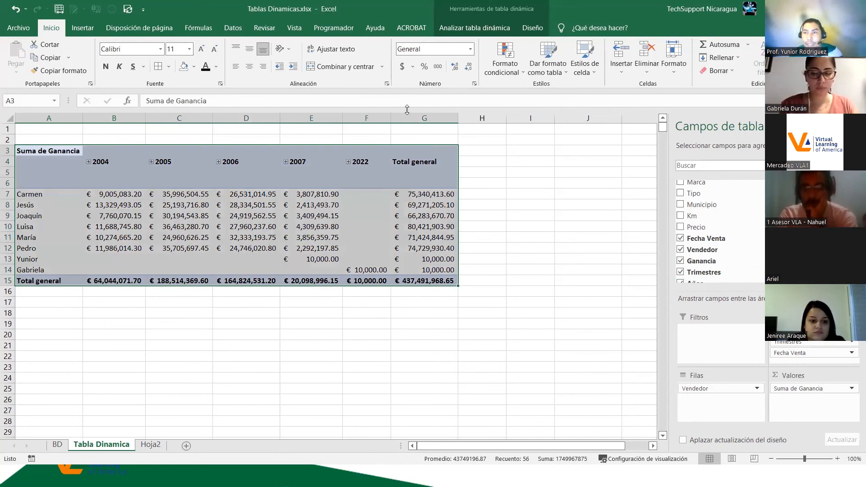
click(533, 27)
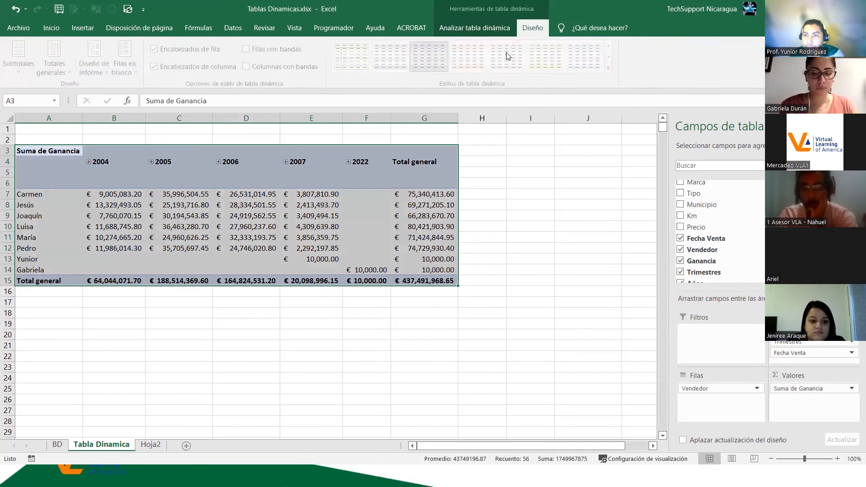
click(461, 65)
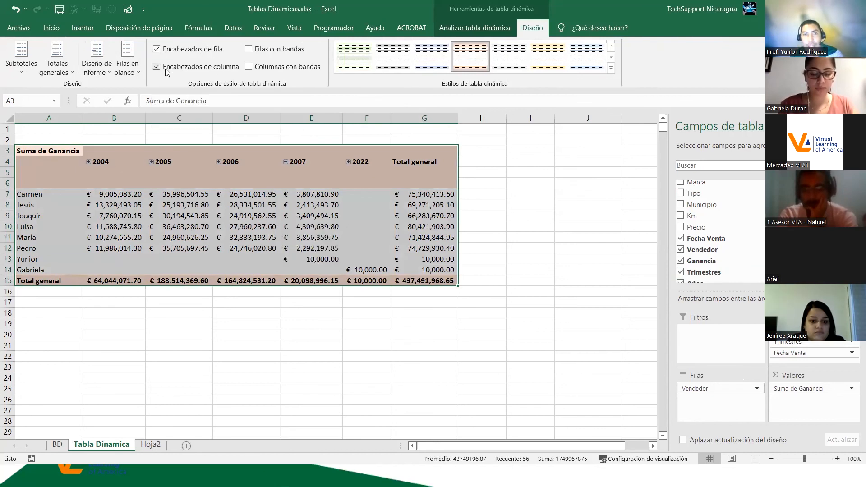
Step: Review the report layout options for the pivot table without changing its format
click(97, 72)
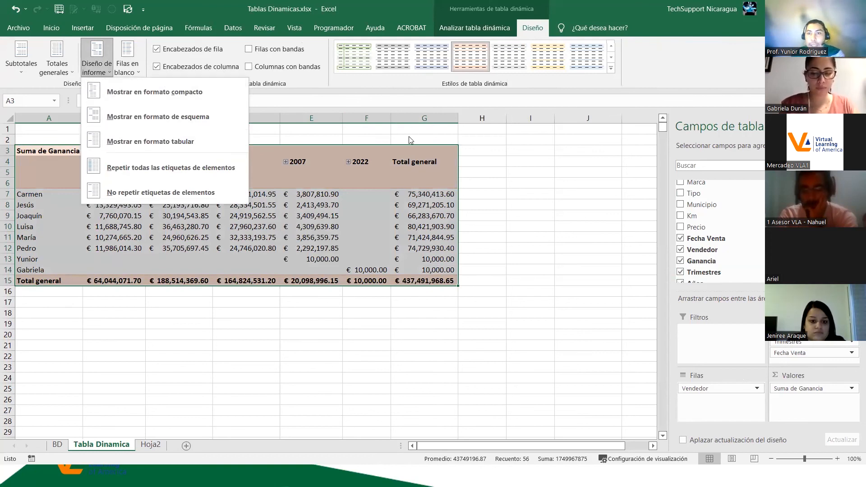
click(405, 86)
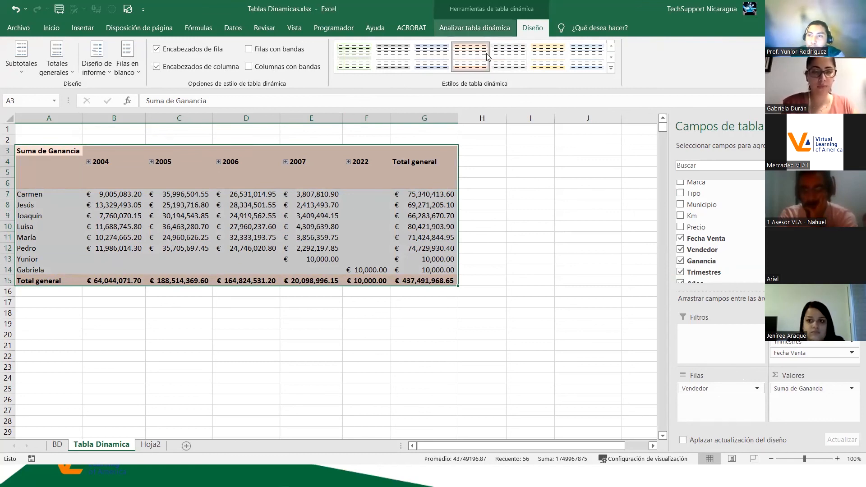
click(671, 110)
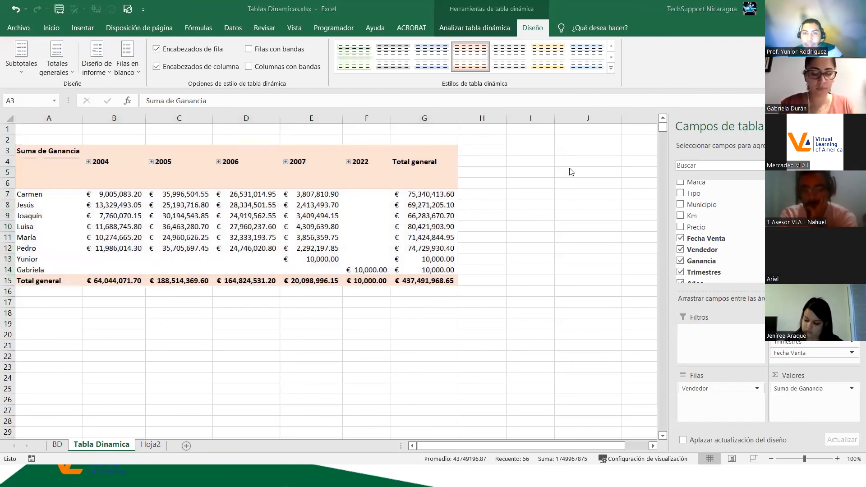
Step: Switch to the presentation and advance past the design and style tools slide to the Gráficos Dinamicos title
key(alt+Tab)
scroll(383, 243, down, 5)
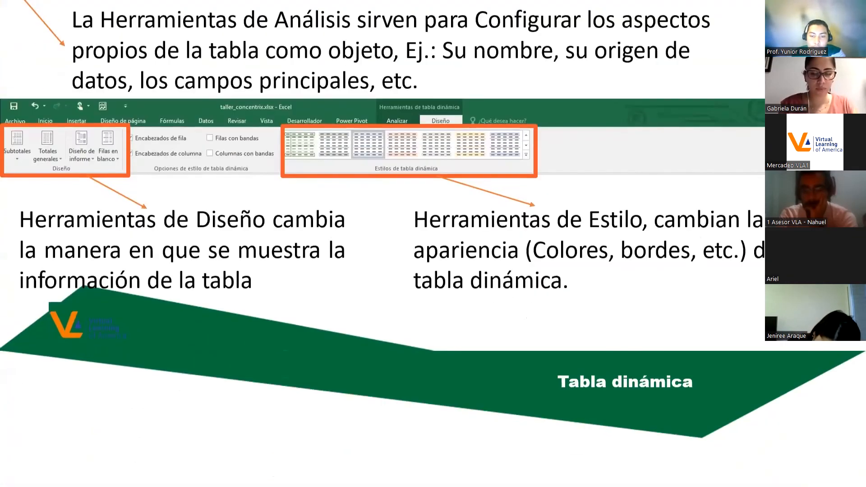
scroll(382, 244, down, 3)
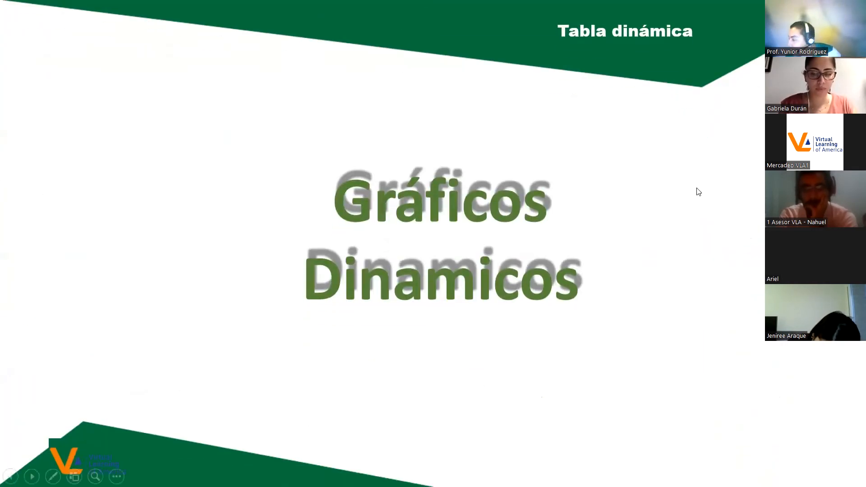
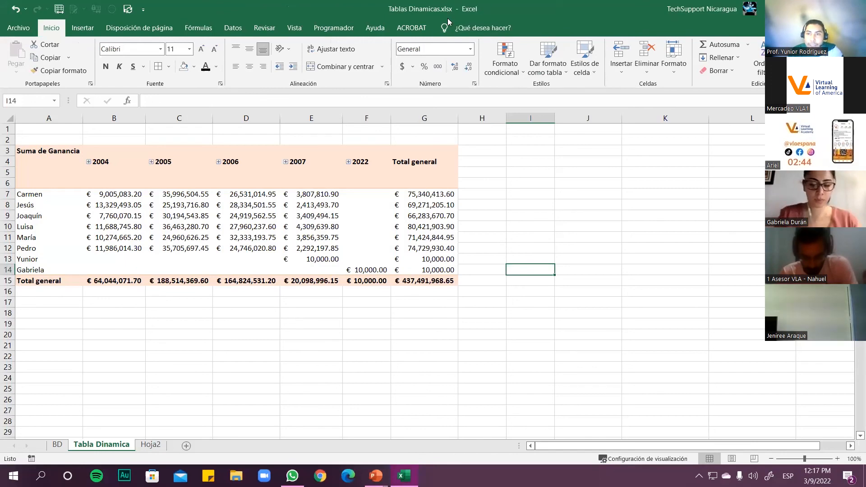
Step: Remove Años, Trimestres and Fecha Venta from the pivot table's columns, keeping Suma de Ganancia by Vendedor
click(519, 74)
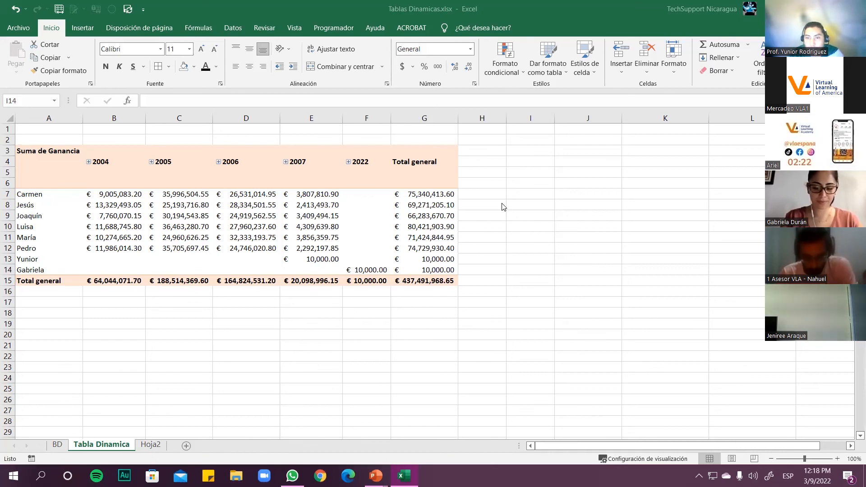
click(177, 208)
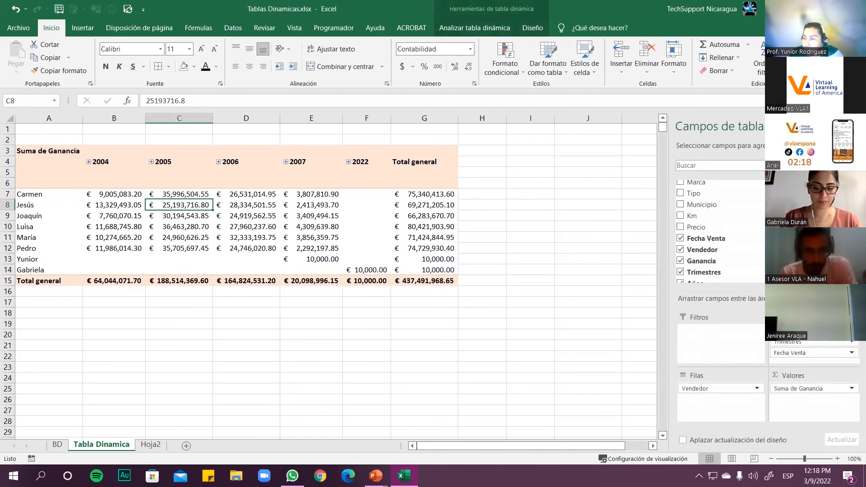
drag(795, 331, 726, 250)
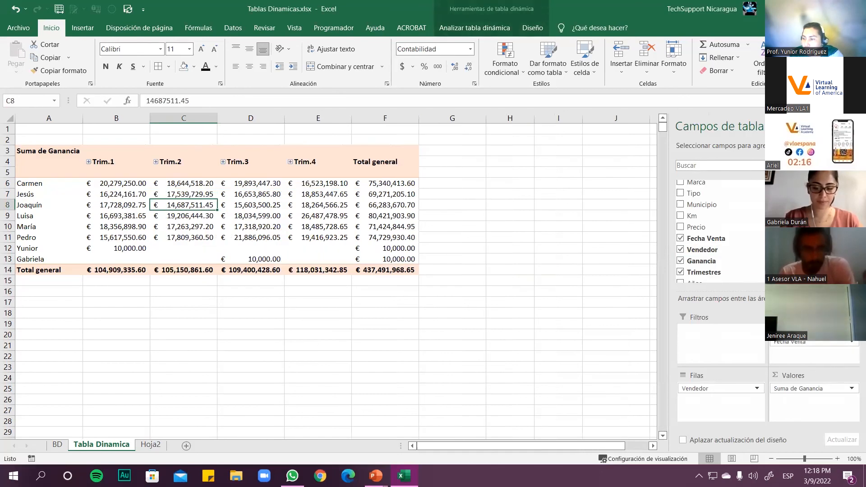
drag(796, 331, 726, 251)
drag(796, 330, 721, 252)
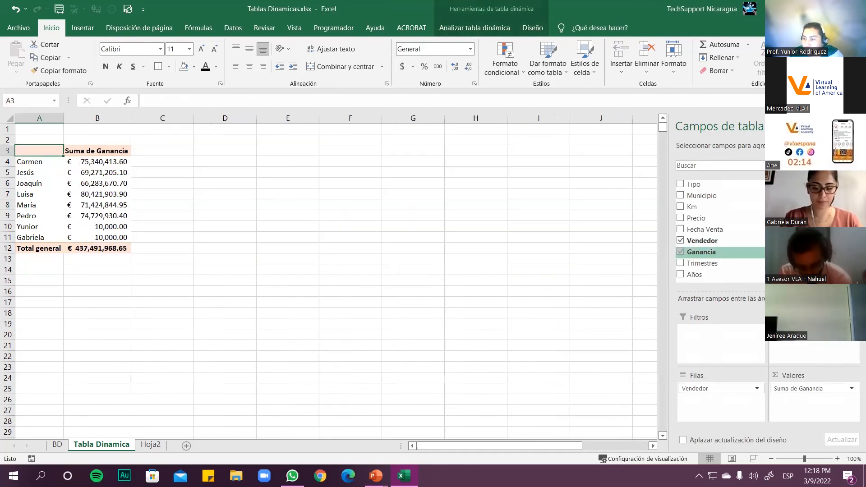
drag(702, 240, 750, 253)
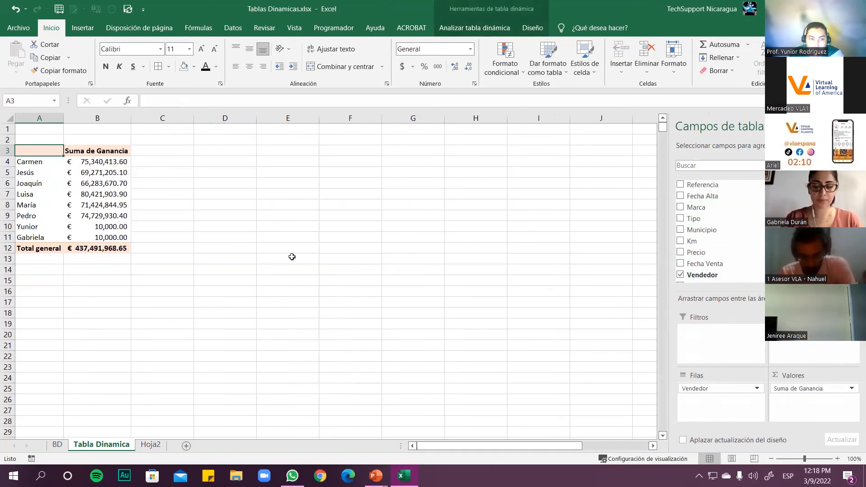
Step: Highlight the vendors' profit rows and add Municipio to the pivot table's columns
drag(18, 162, 103, 250)
drag(42, 161, 104, 235)
scroll(730, 242, down, 2)
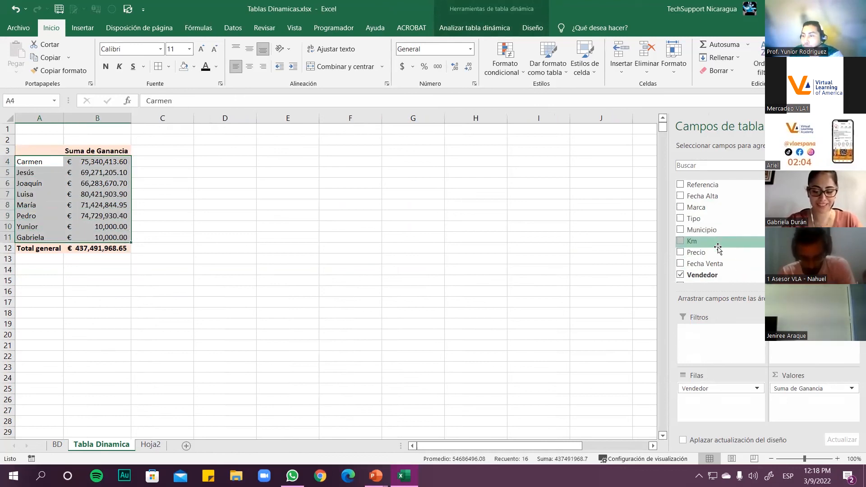
scroll(730, 242, up, 2)
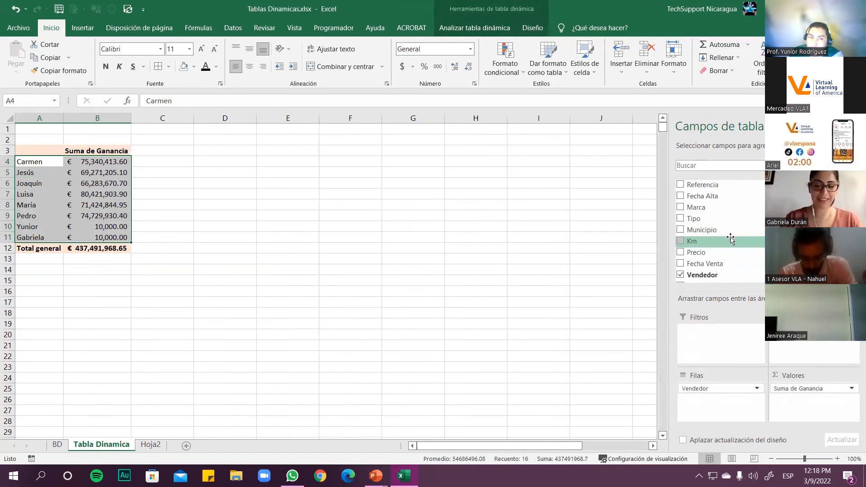
drag(733, 228, 809, 334)
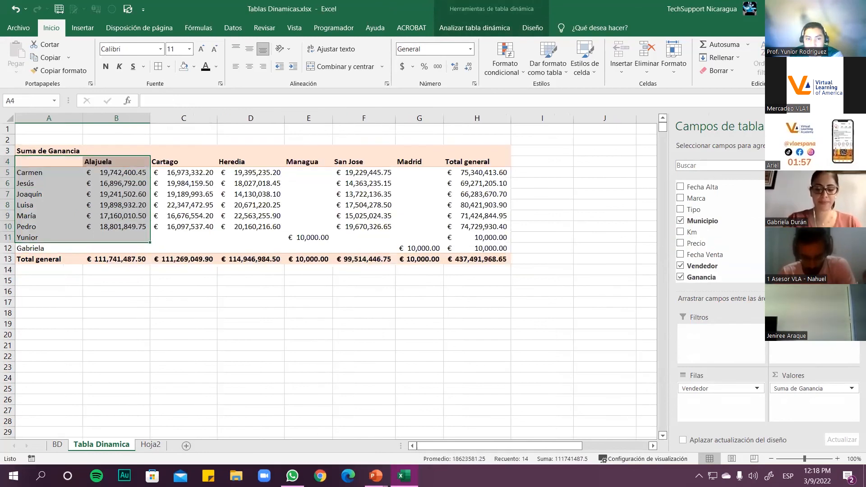
Step: Examine the profit values by vendor and municipality, including the grand totals
click(119, 229)
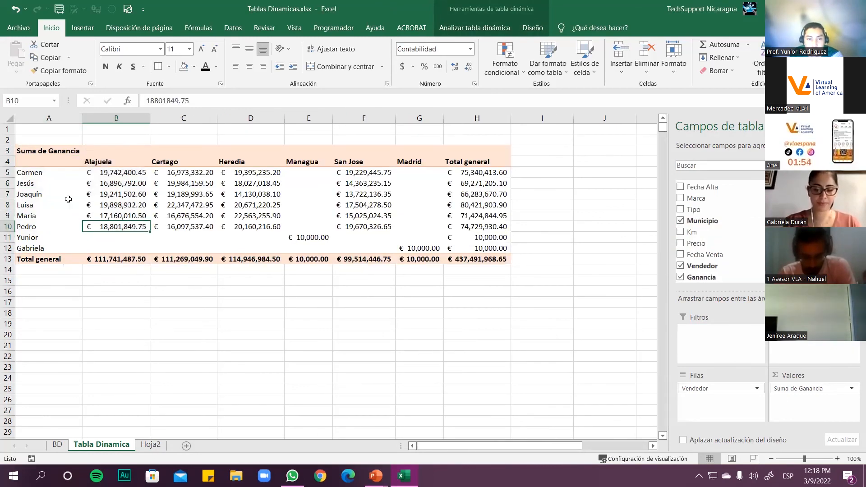
drag(46, 169, 482, 258)
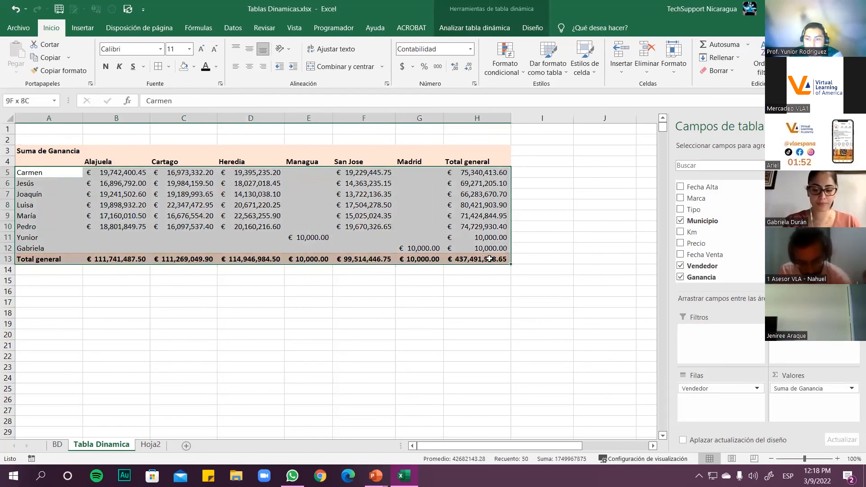
click(369, 227)
click(199, 206)
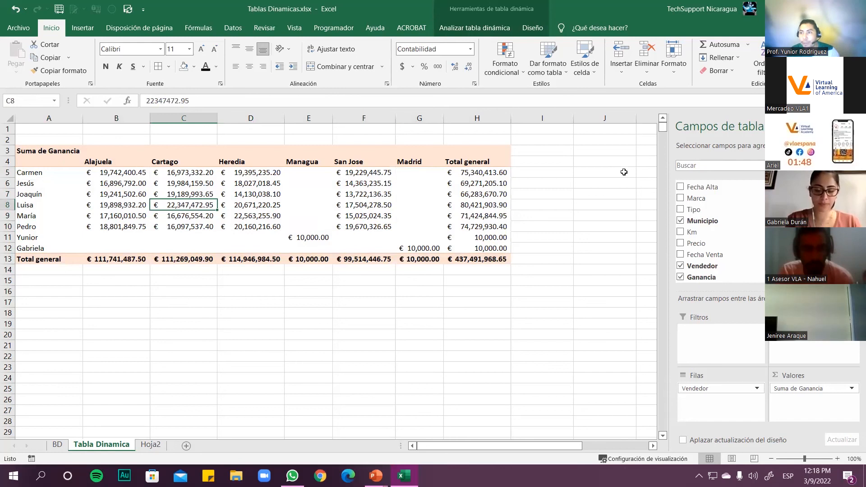
click(295, 175)
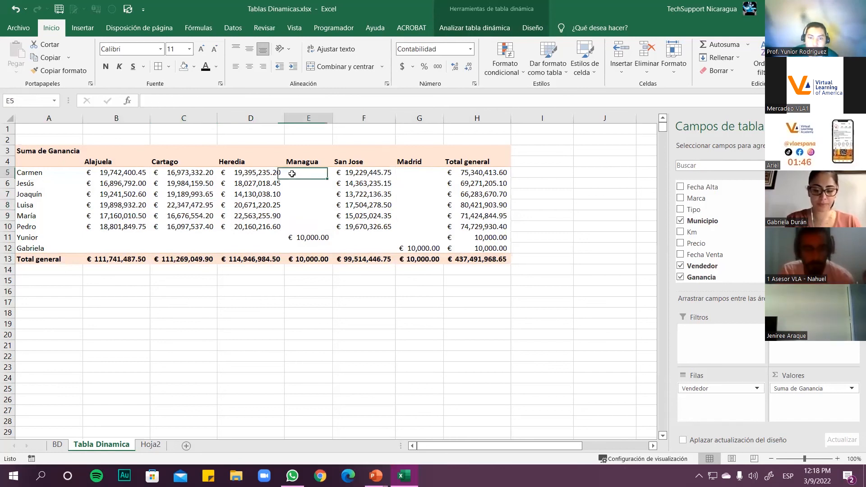
click(215, 175)
click(241, 199)
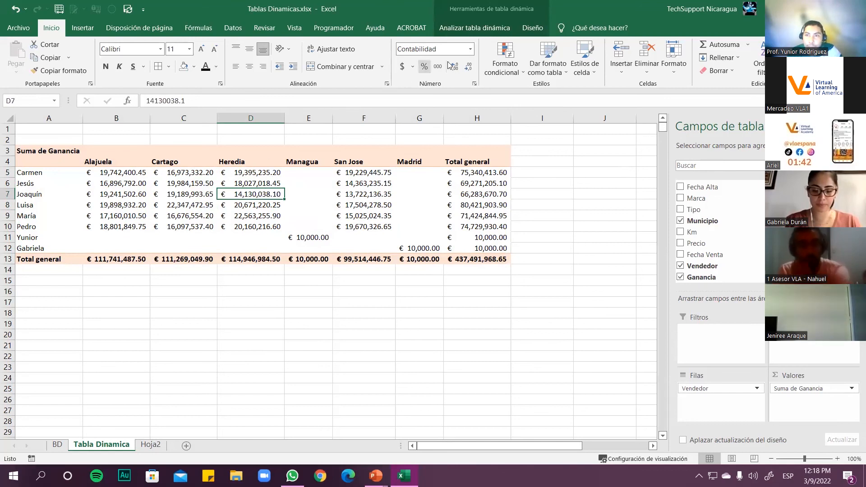
Step: Switch to the presentation, advance to the Ejercicio - Grafico Dinamico slide and return to the Excel workbook
click(486, 28)
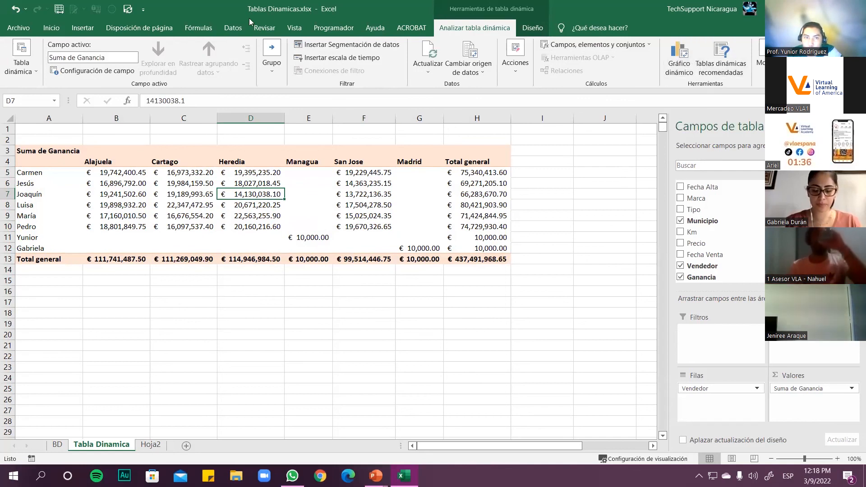
click(82, 28)
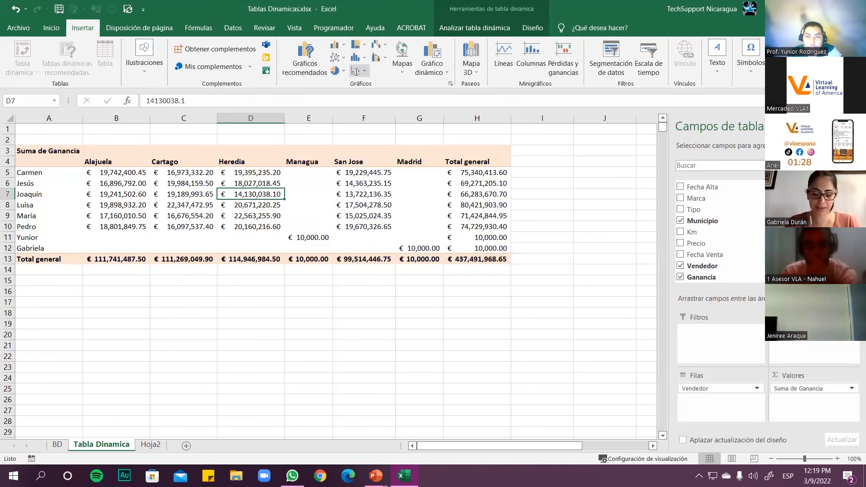
key(alt+Tab)
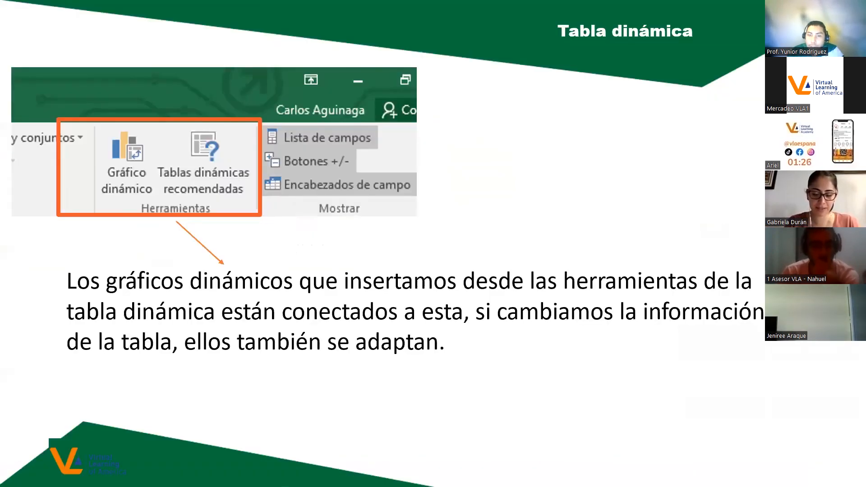
key(Right)
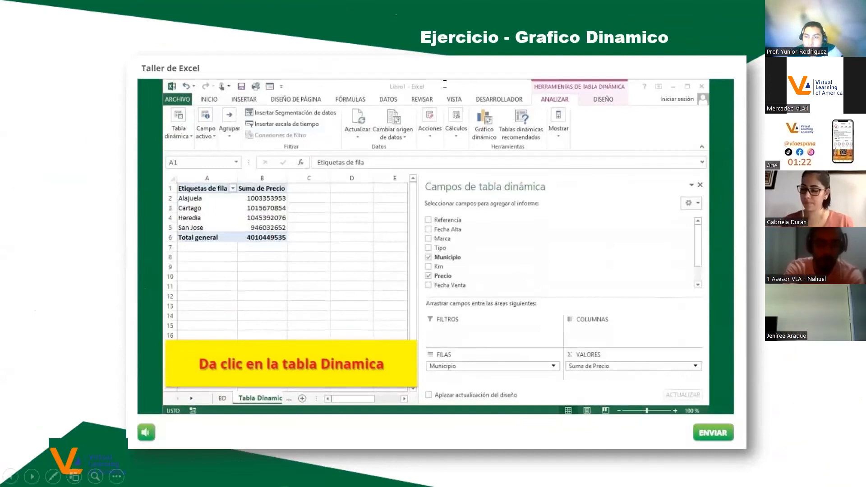
key(alt+Tab)
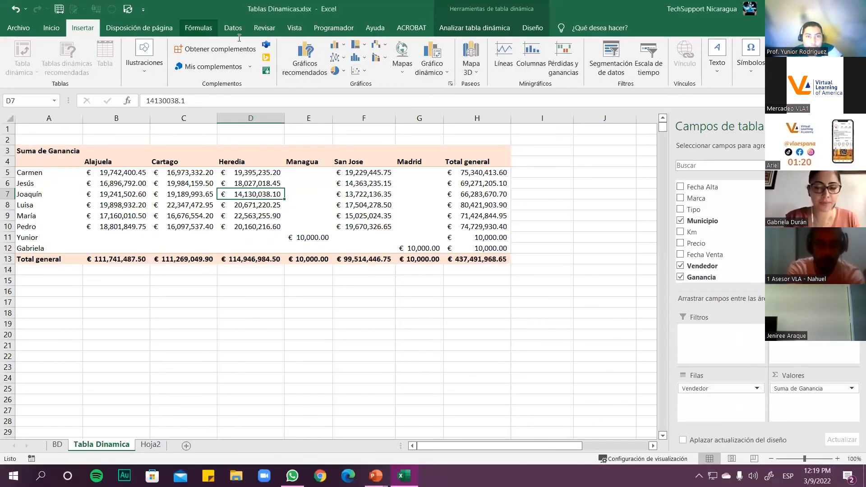
Step: Preview the line chart type and insert a clustered column (Columnas agrupadas) chart of profit by vendor and municipality
click(318, 63)
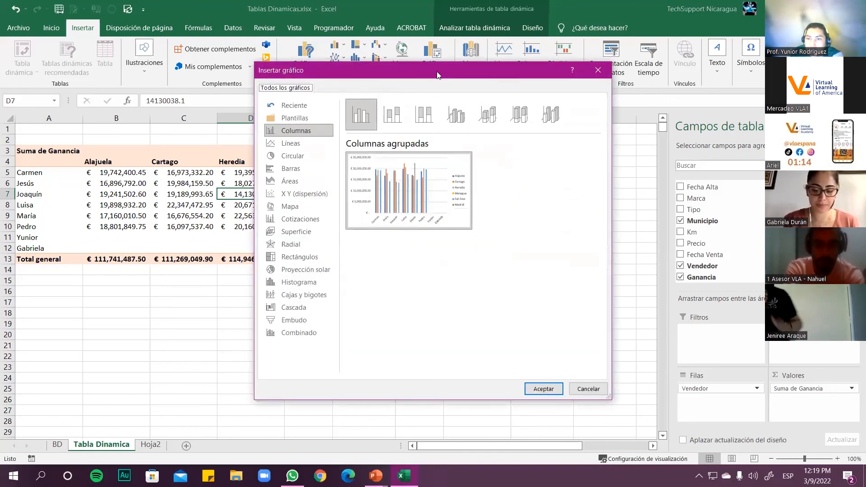
drag(442, 80, 403, 121)
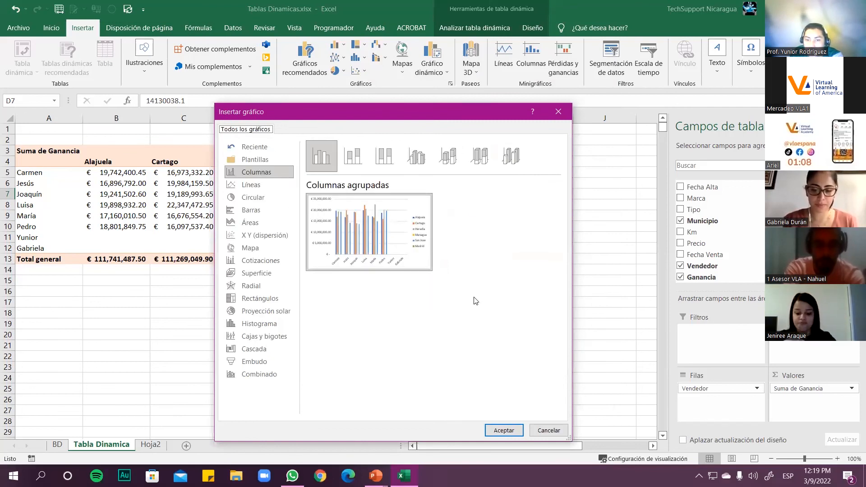
click(252, 185)
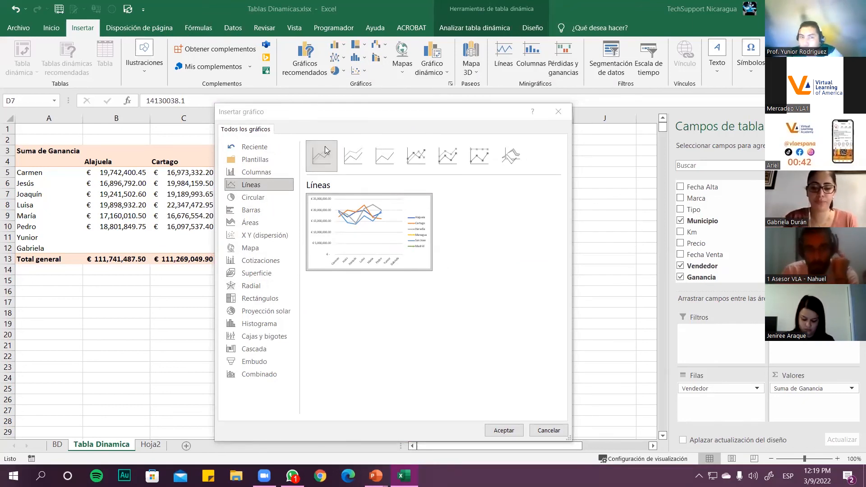
click(265, 174)
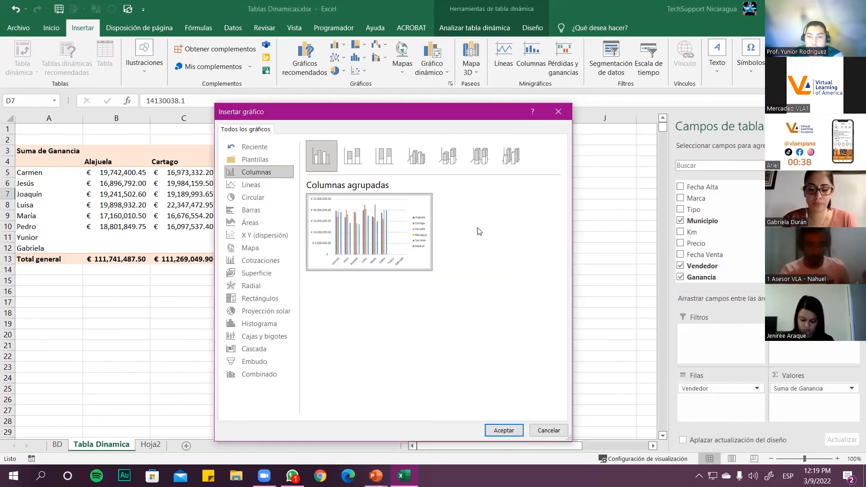
click(502, 430)
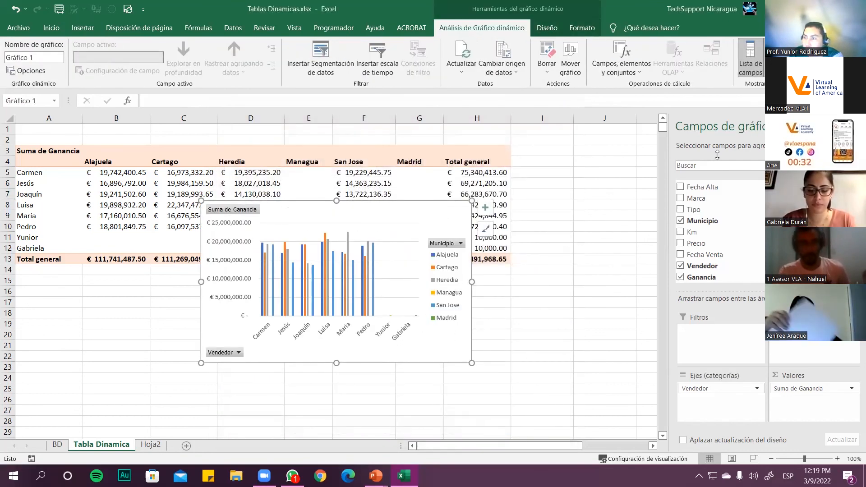
Step: Hide the field list to enlarge and reposition the vendor profit chart, and delete the chart
click(854, 126)
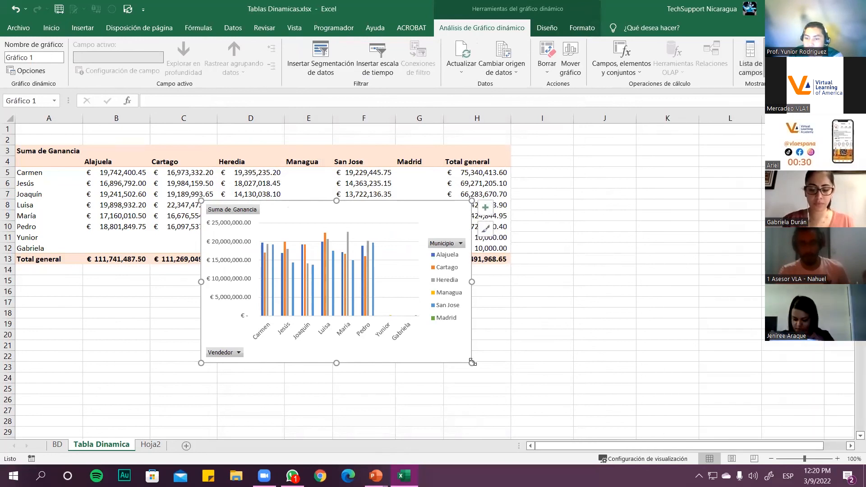
drag(494, 362, 692, 404)
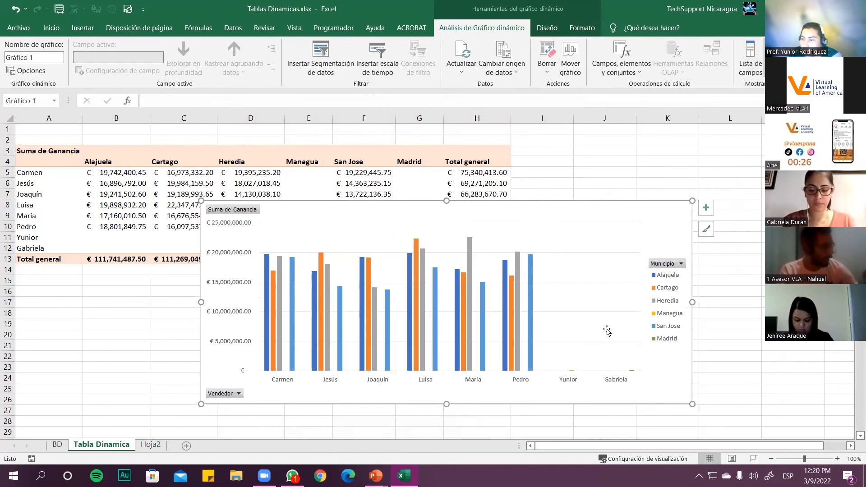
drag(565, 207, 546, 216)
drag(669, 412, 727, 418)
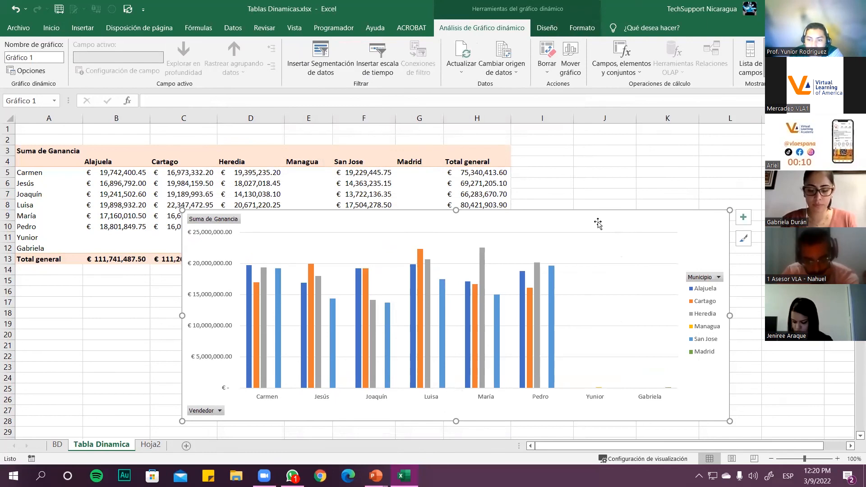
key(Delete)
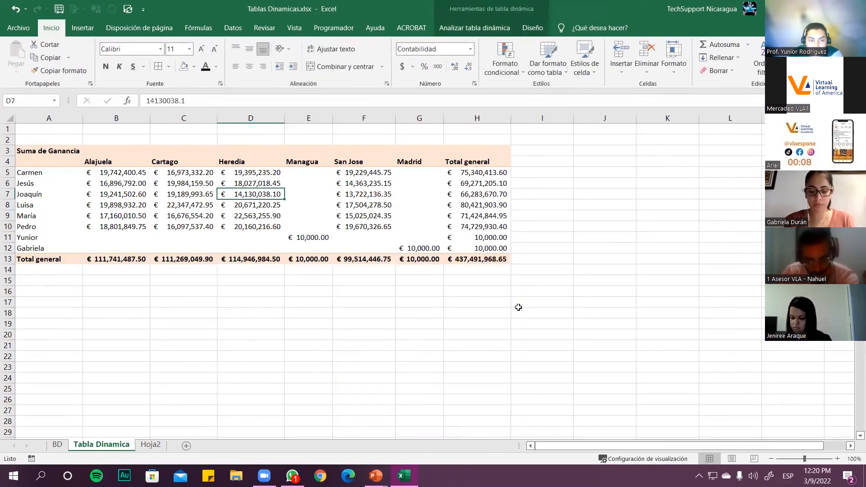
Step: Show the pivot table's field list again and move Municipio from columns to rows below Vendedor
click(323, 184)
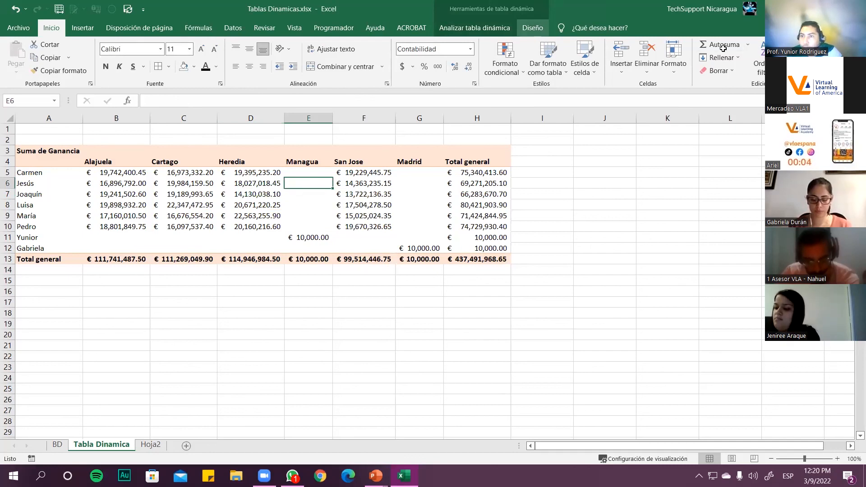
click(474, 27)
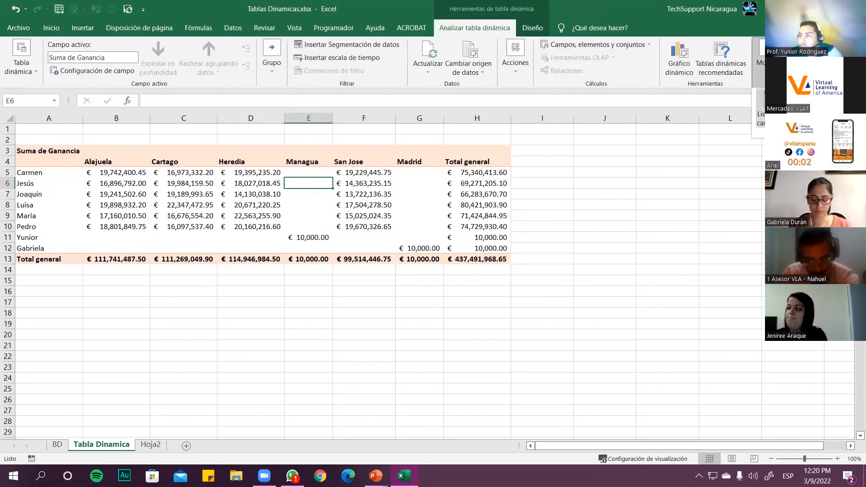
drag(812, 330, 752, 419)
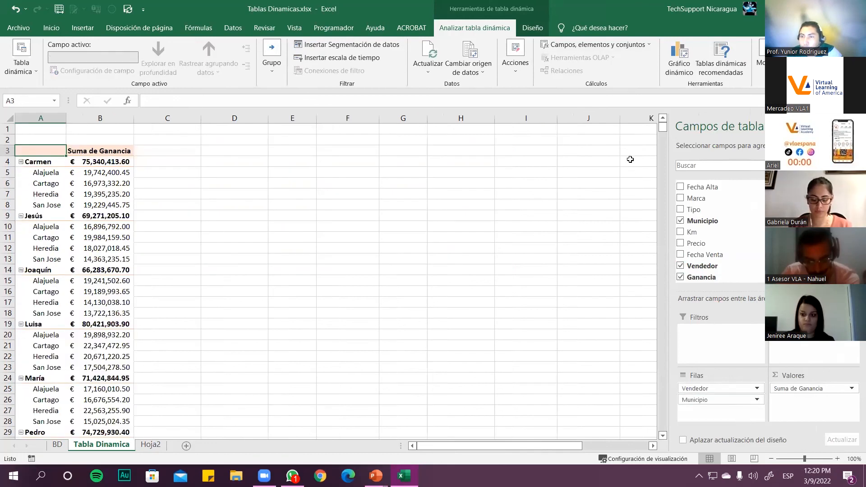
Step: Insert a clustered column pivot chart of profit by Vendedor and Municipio, and delete it after viewing
click(678, 57)
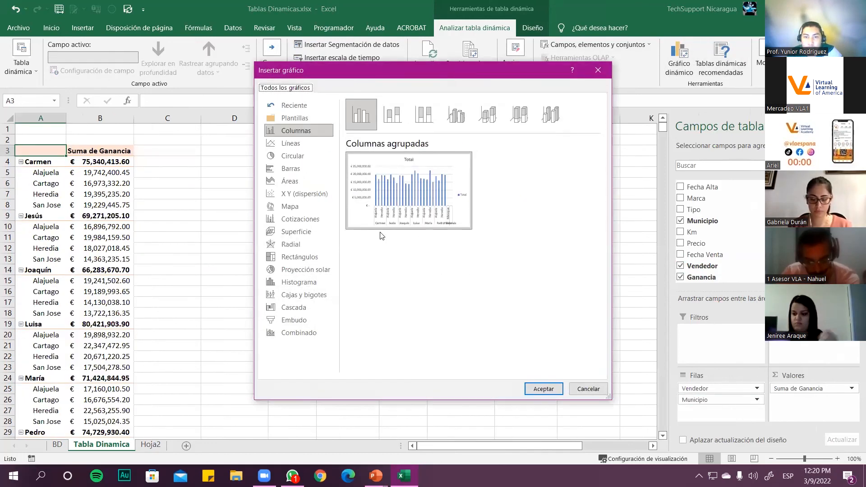
click(543, 389)
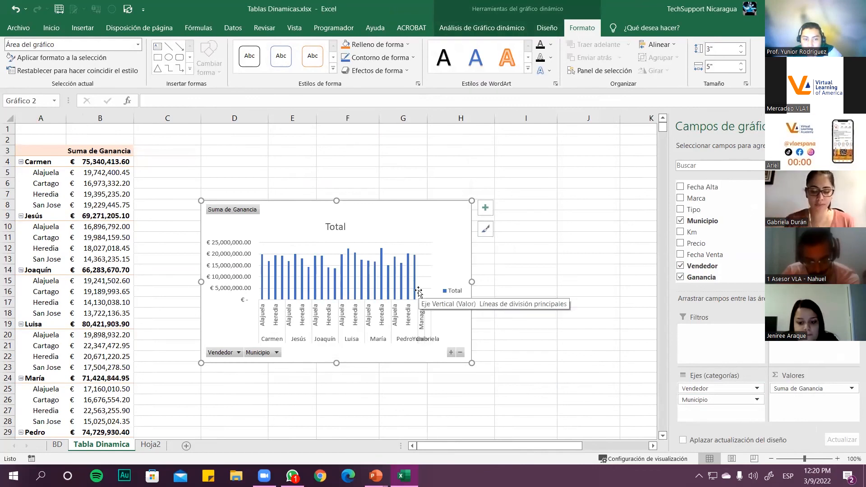
scroll(413, 287, down, 1)
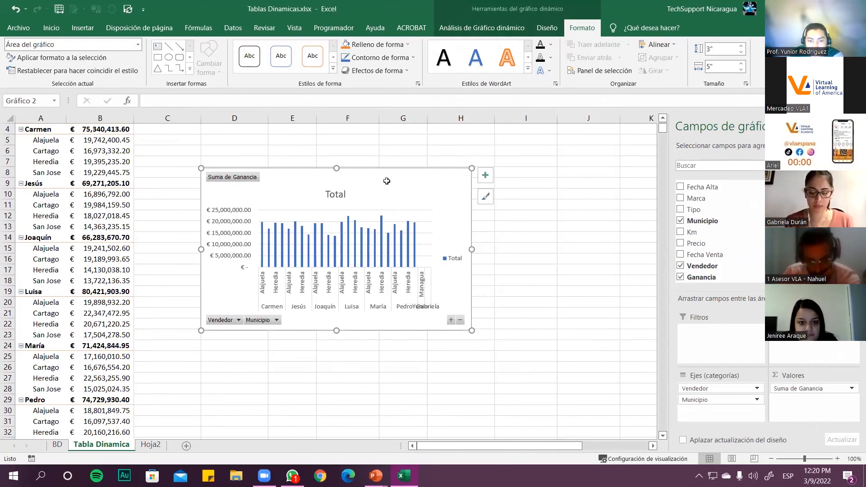
key(Delete)
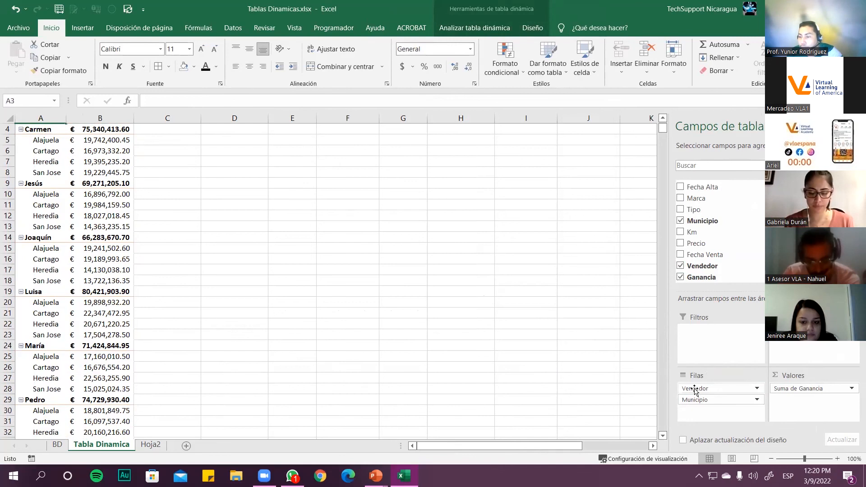
Step: Move Vendedor from the pivot table's rows to its columns and insert a clustered column (Columnas agrupadas) pivot chart
drag(714, 388, 807, 335)
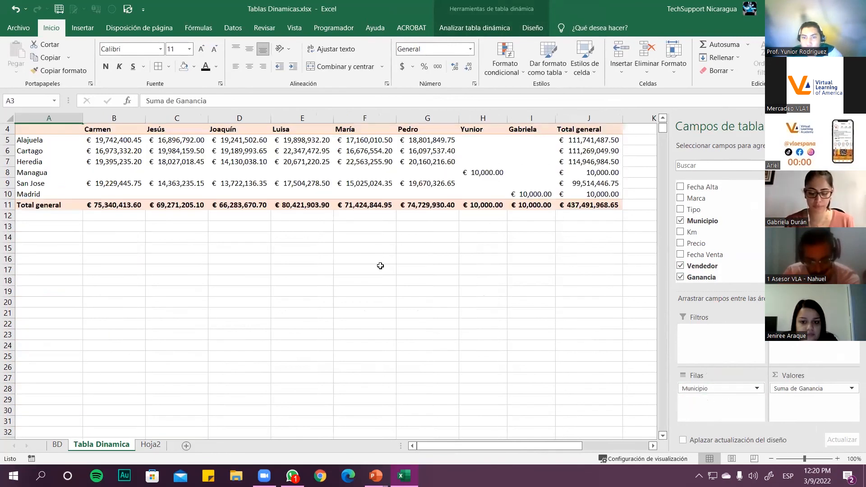
scroll(380, 265, up, 1)
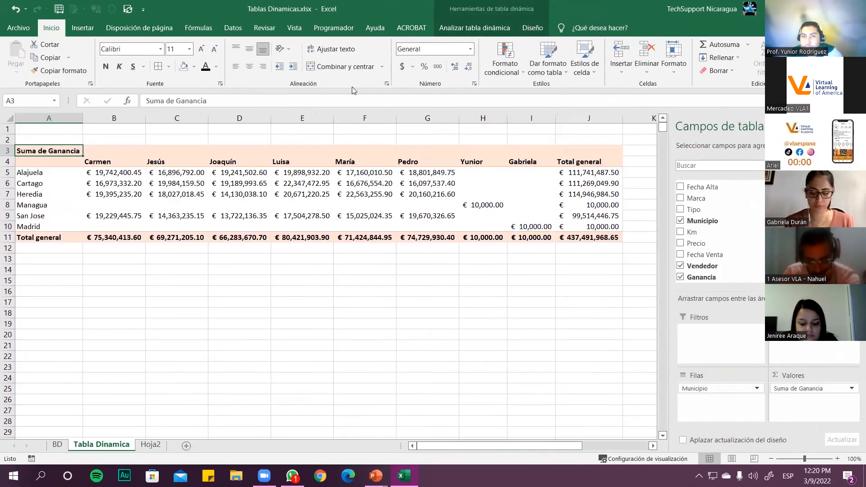
click(411, 185)
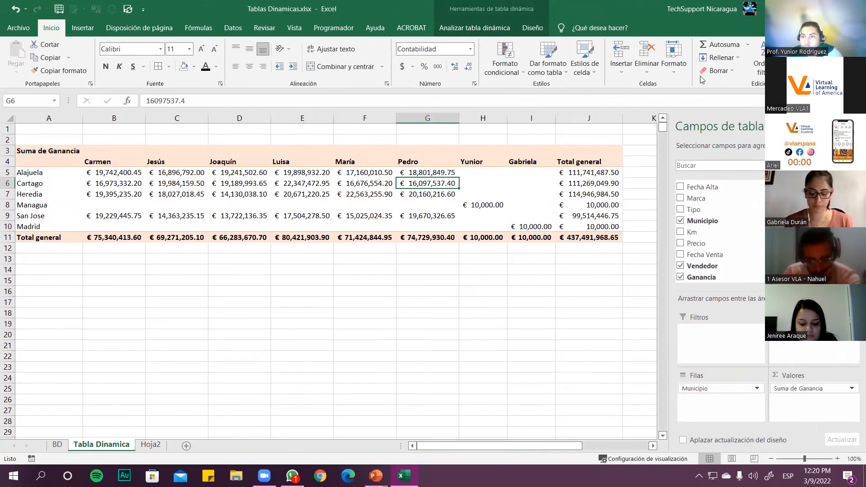
click(474, 27)
click(678, 56)
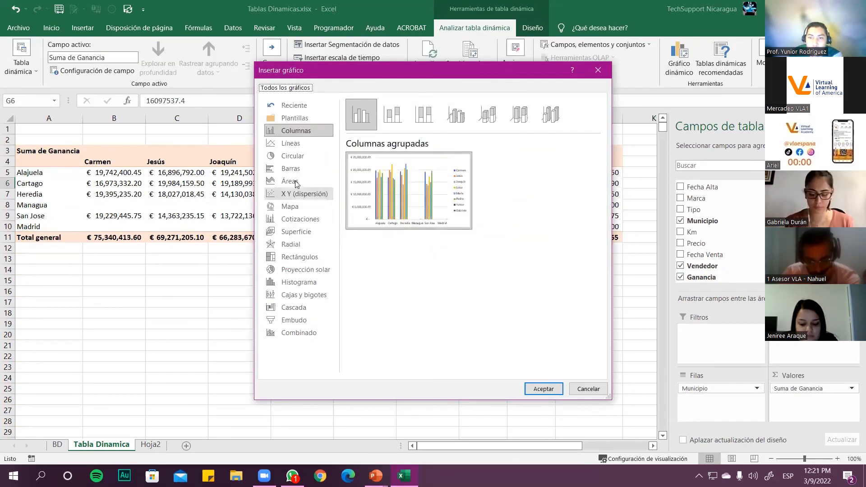
click(294, 132)
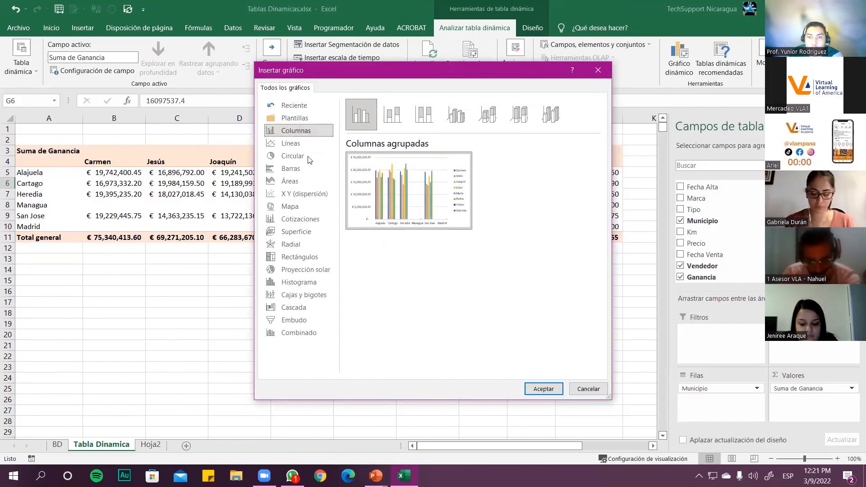
click(544, 390)
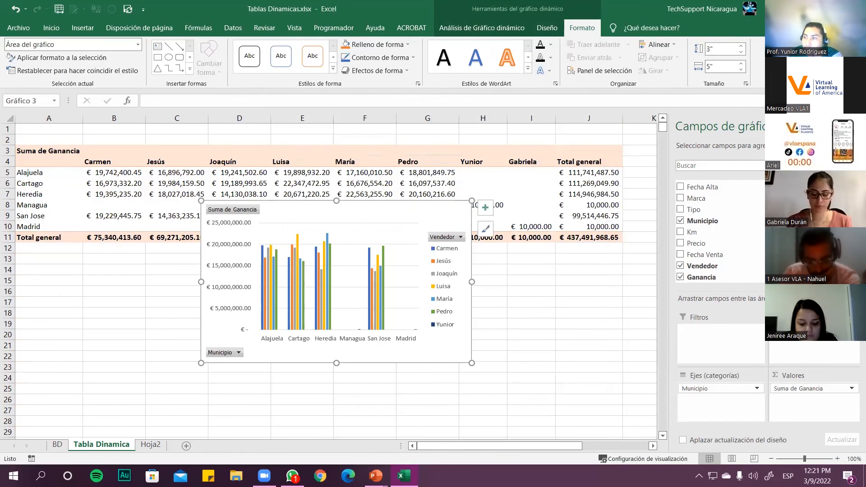
Step: Hide the field list and enlarge the municipality profit chart to about 3.97" high by 9.59" wide
click(855, 126)
drag(472, 363, 719, 415)
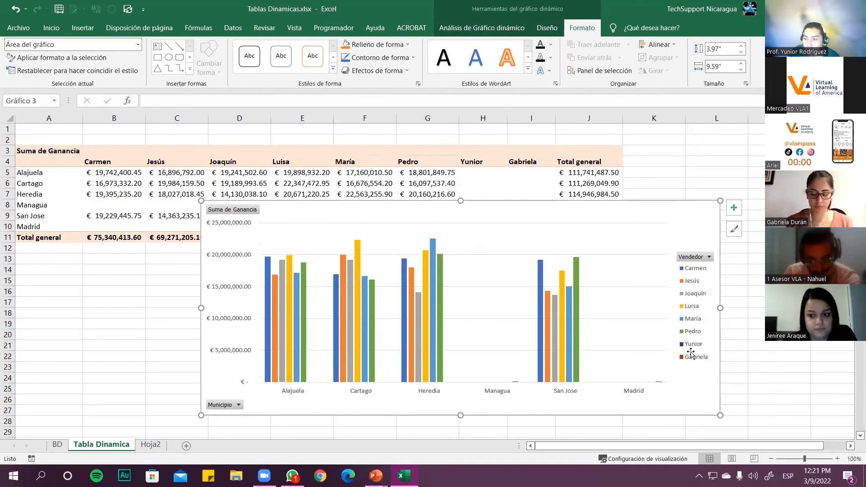
click(228, 225)
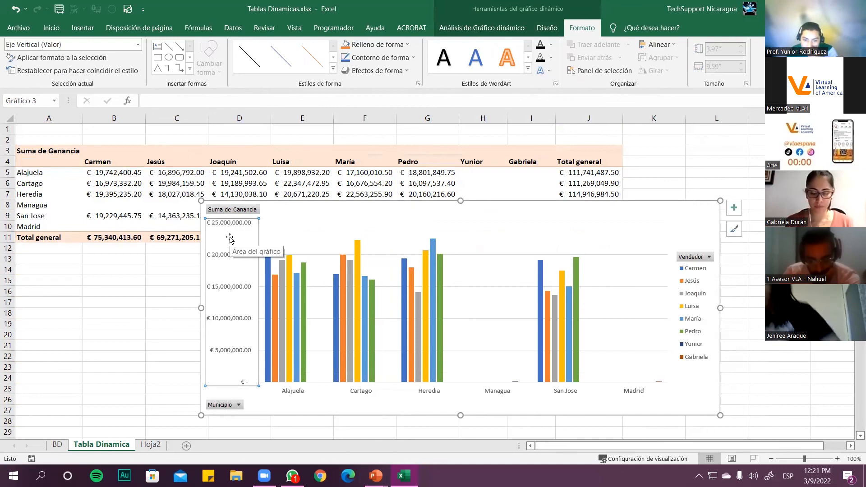
Step: Add axis titles to both the horizontal and vertical axes of the pivot chart
mouse_move(573, 291)
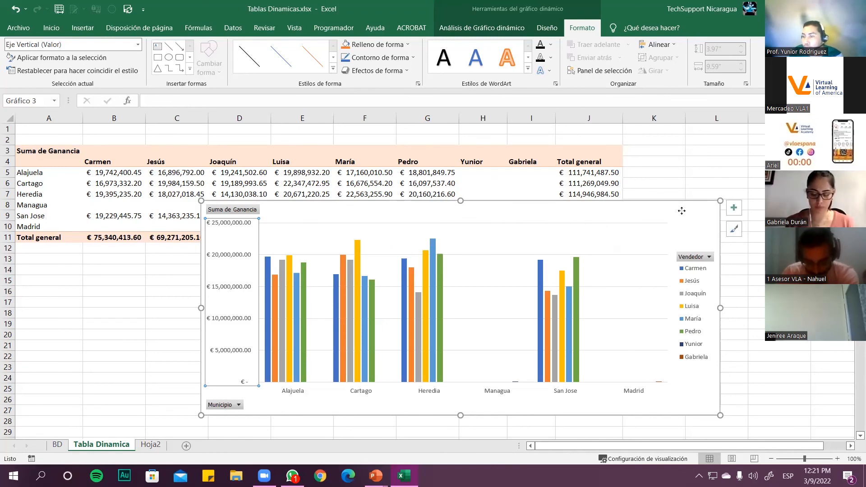
click(734, 209)
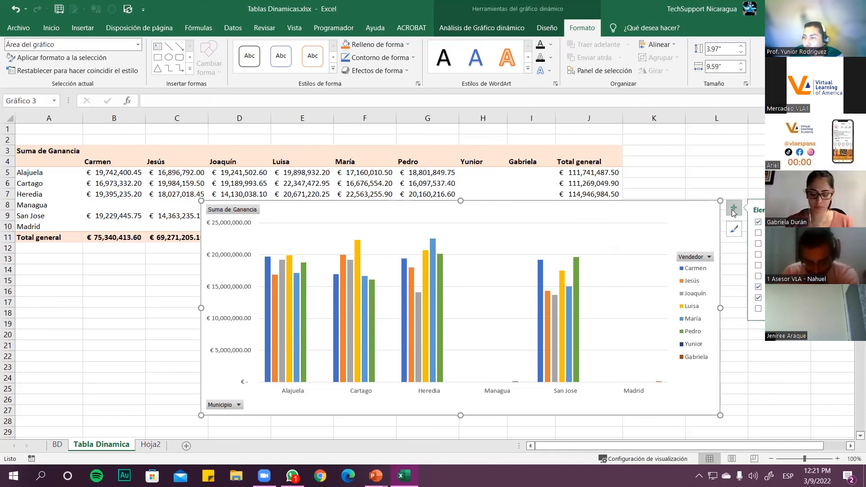
click(758, 265)
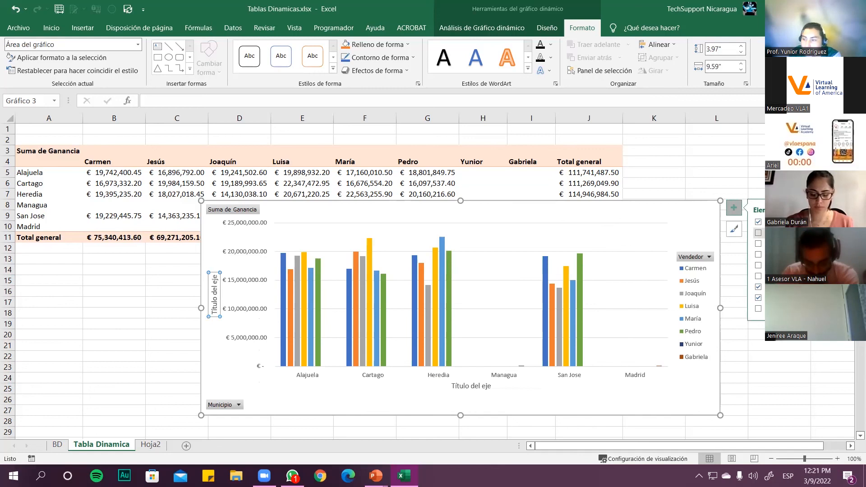
click(758, 232)
Step: Replace the vertical axis title's placeholder text with "Ganancias"
triple_click(214, 298)
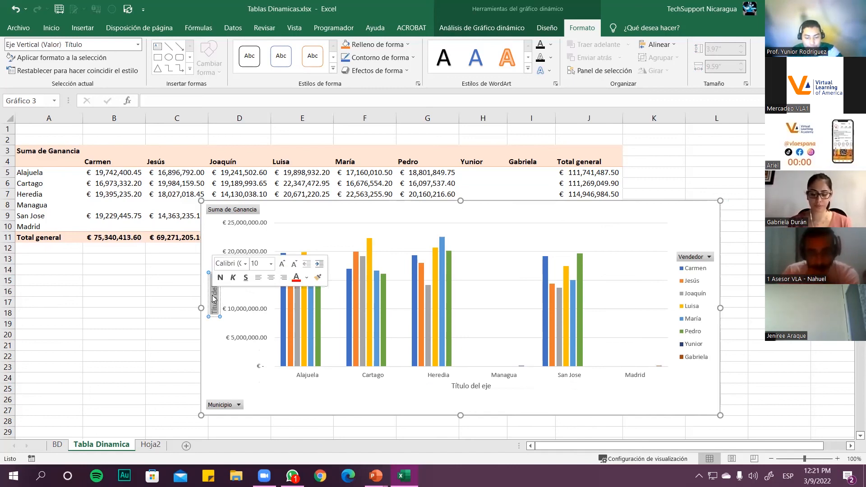
key(BackSpace)
text(Ganacias)
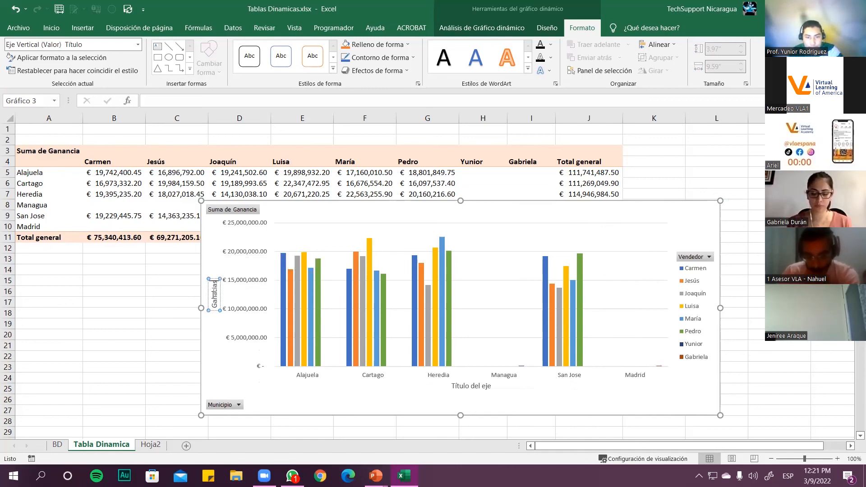
key(BackSpace)
key(BackSpace)
key(BackSpace)
key(BackSpace)
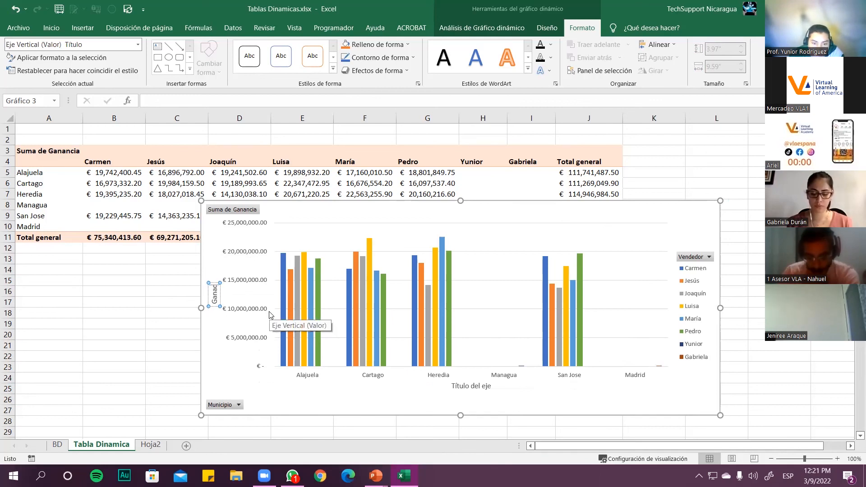
text(ncias)
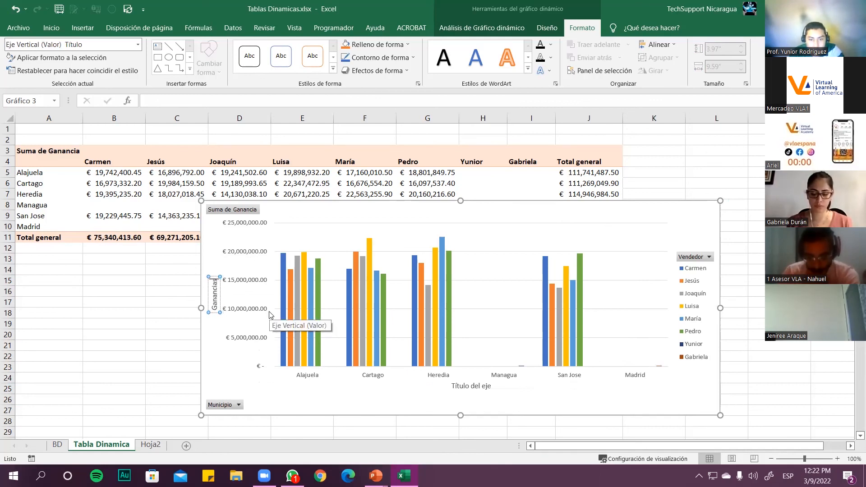
click(217, 325)
Step: Format the "Ganancias" axis title as bold with a font size of 14
click(215, 294)
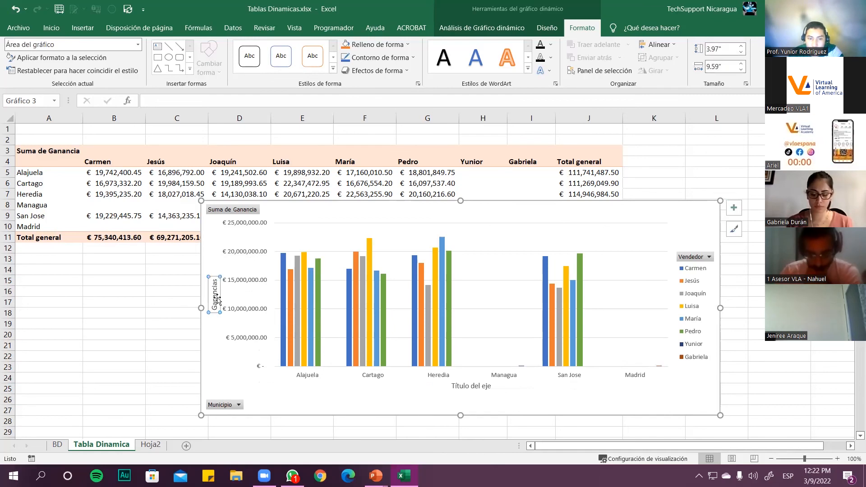
click(51, 27)
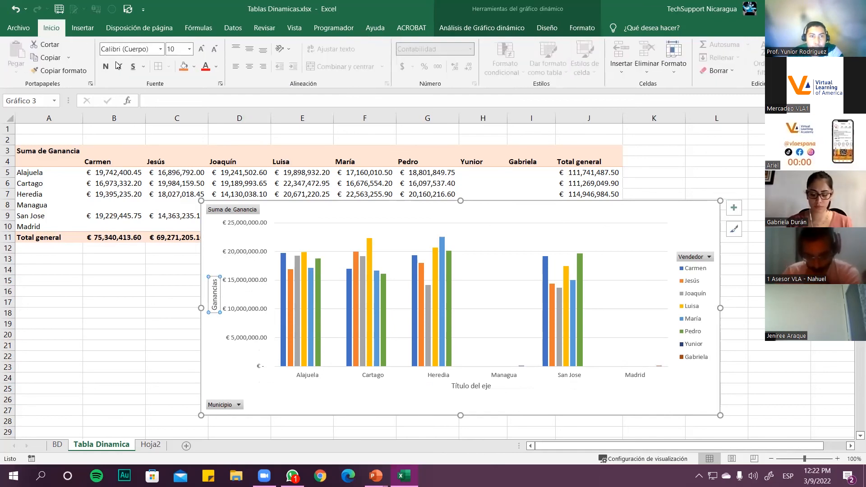
click(106, 67)
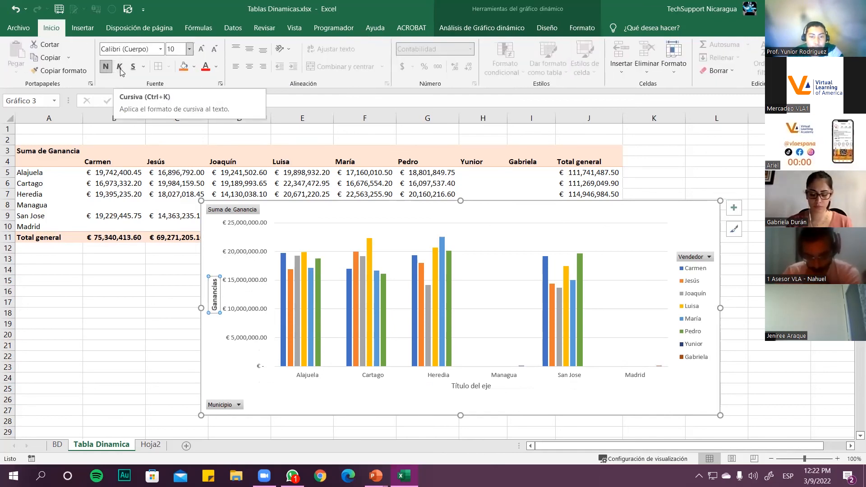
click(201, 49)
click(201, 49)
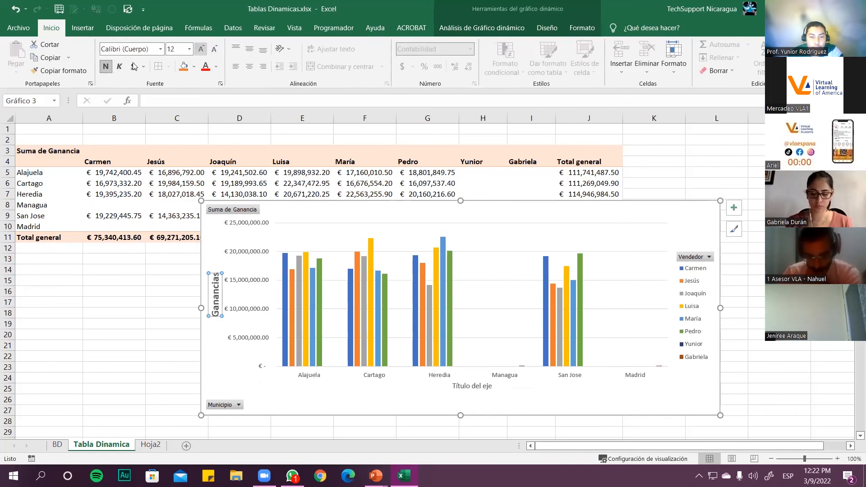
click(201, 49)
click(173, 365)
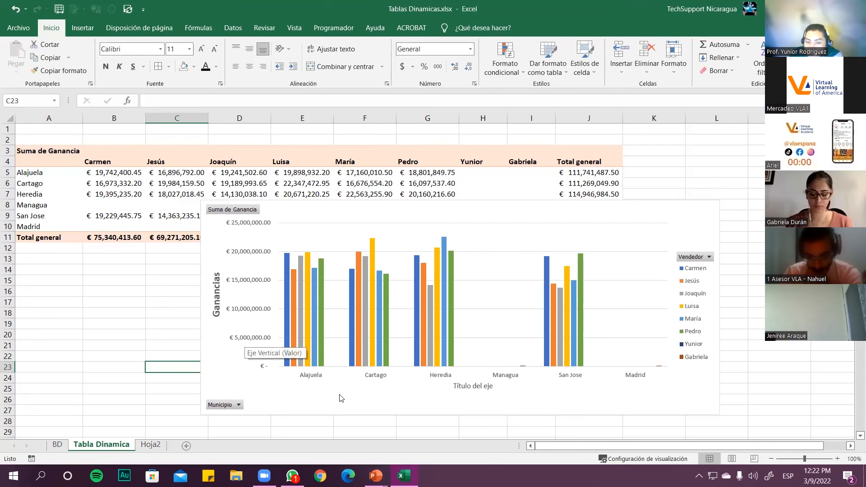
Step: Replace the horizontal axis title's placeholder text with "Municipios"
click(471, 387)
click(472, 387)
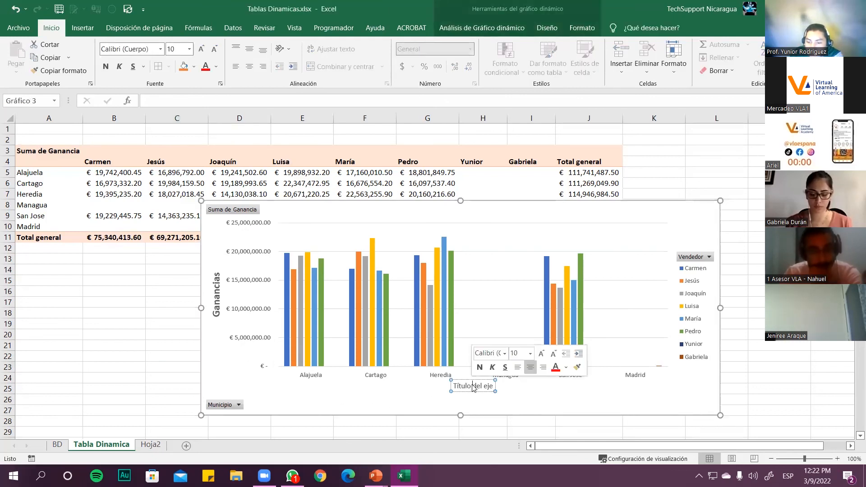
triple_click(473, 387)
key(BackSpace)
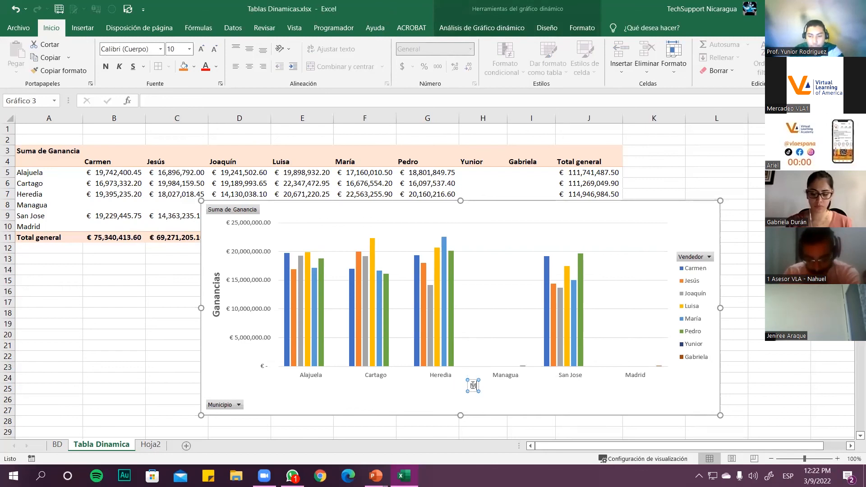
text(Municio)
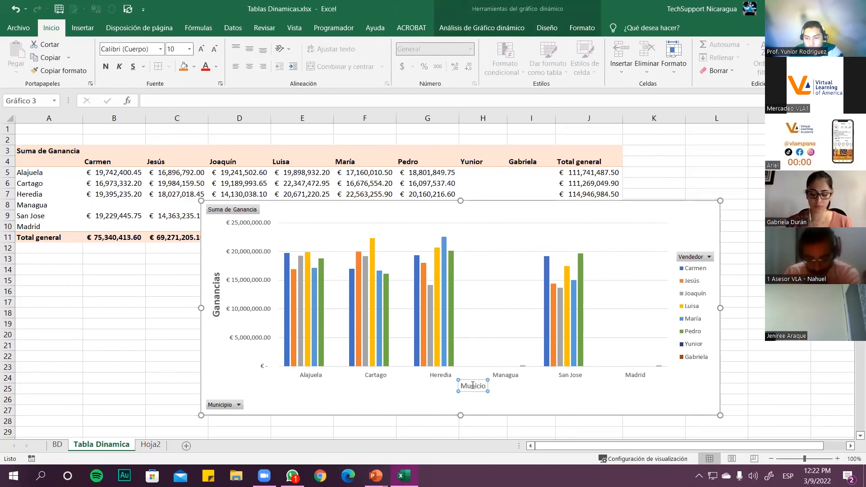
key(BackSpace)
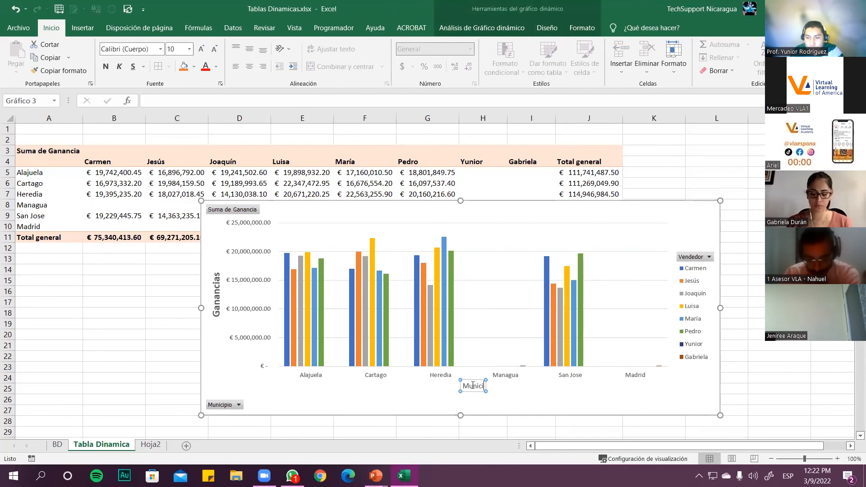
key(BackSpace)
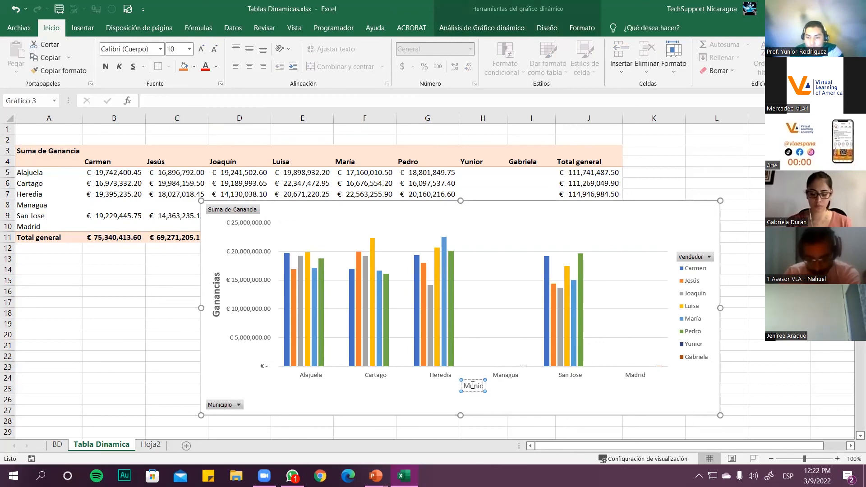
text(ipios)
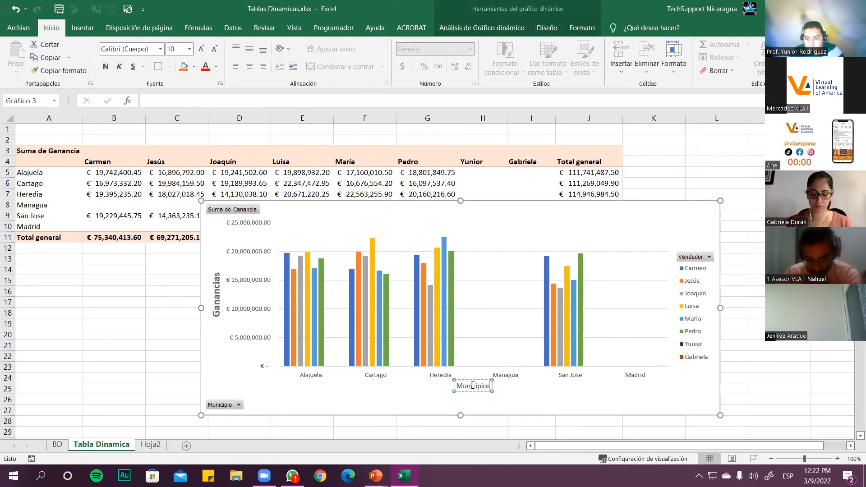
key(Escape)
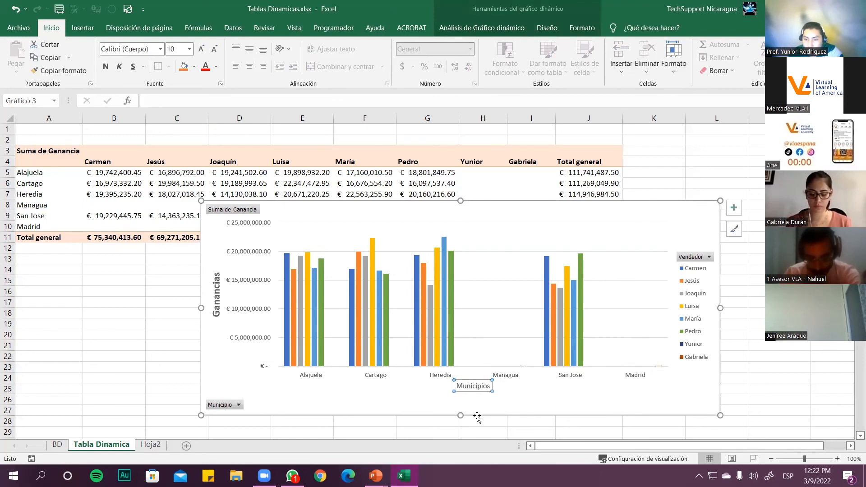
Step: Copy the formatting of the "Ganancias" axis title onto the "Municipios" axis title
click(214, 298)
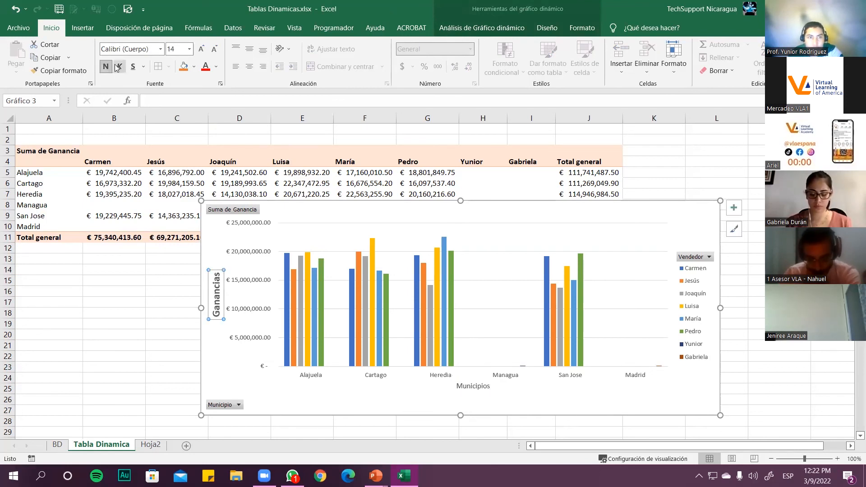
click(59, 71)
click(477, 386)
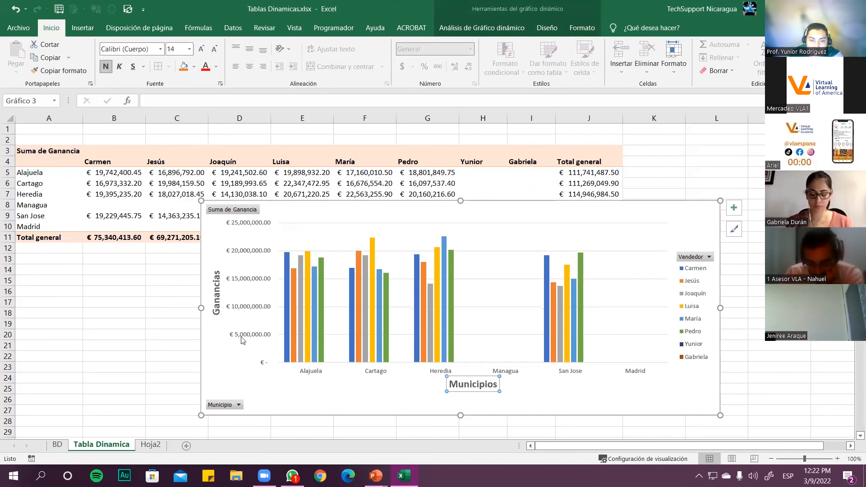
Step: Filter the pivot chart's Municipio field to show only Alajuela
click(240, 405)
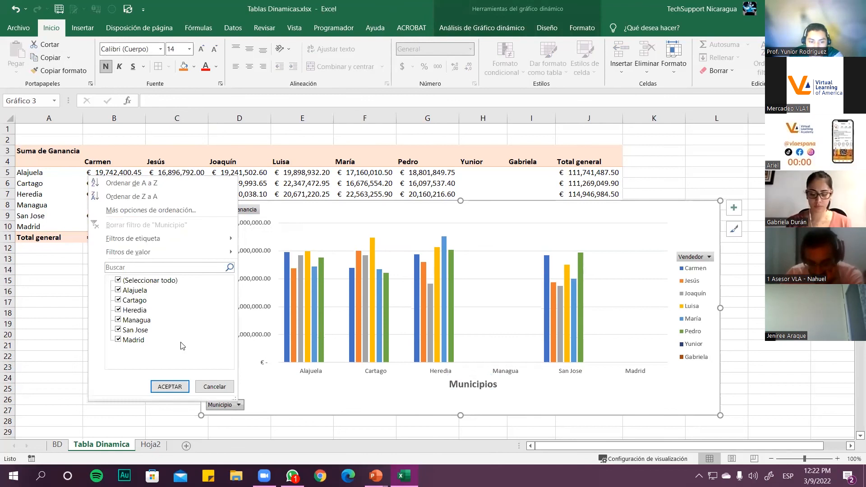
click(118, 280)
click(119, 290)
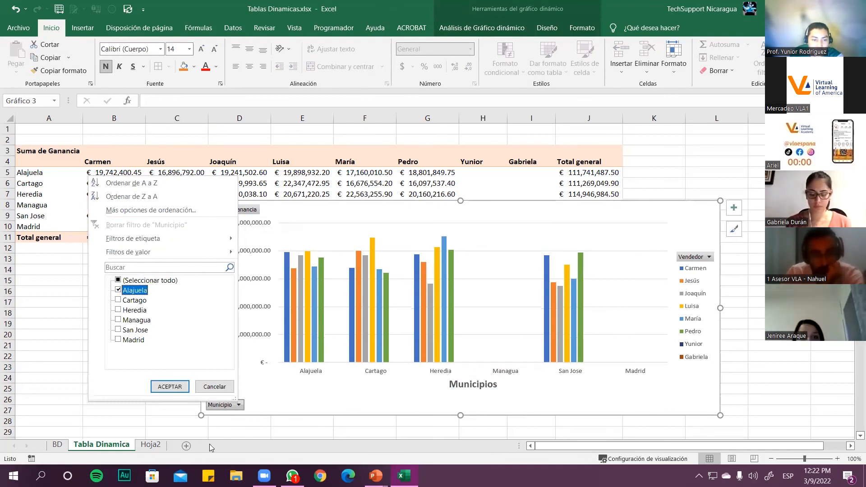
click(170, 387)
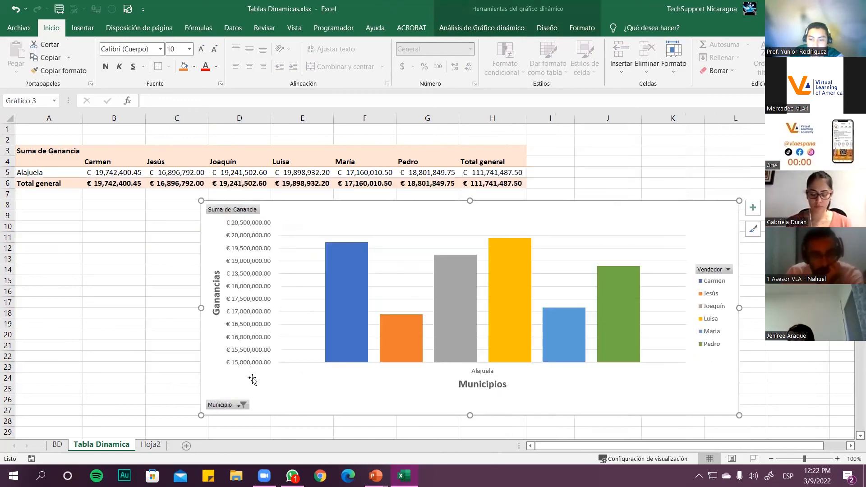
Step: Move the pivot chart to start at about row 9 in column C, and select the whole pivot table to examine its filtered data
drag(398, 205, 353, 224)
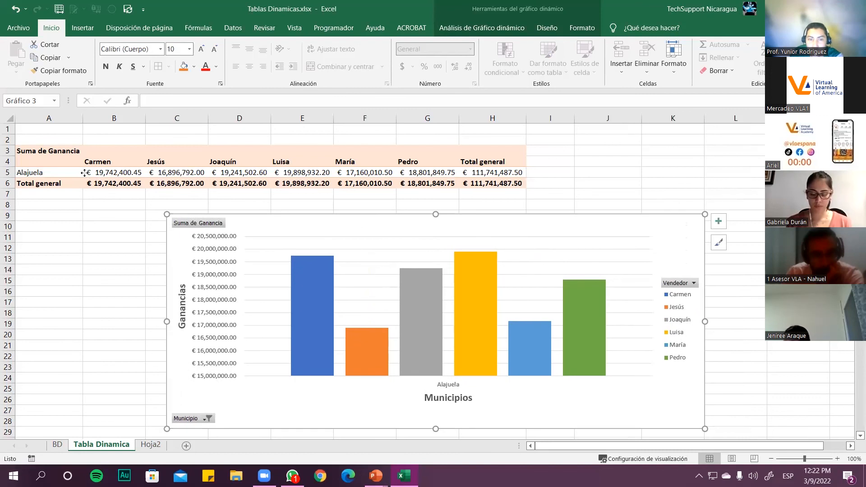
click(41, 173)
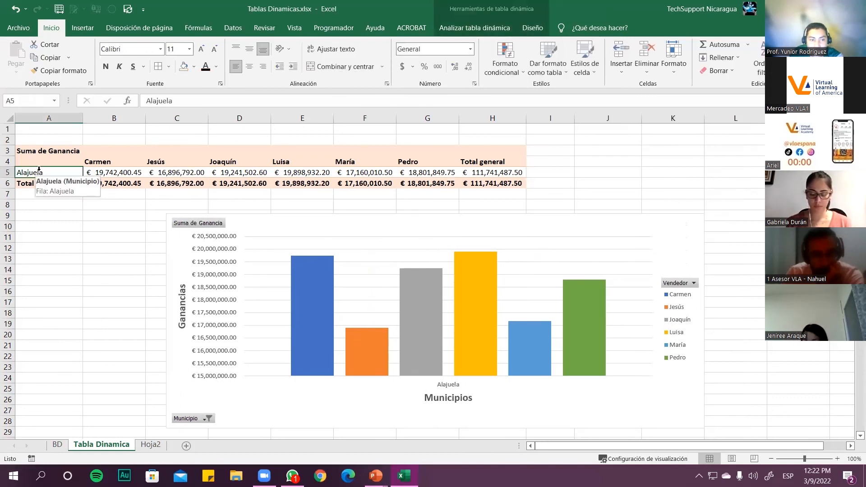
key(ctrl+a)
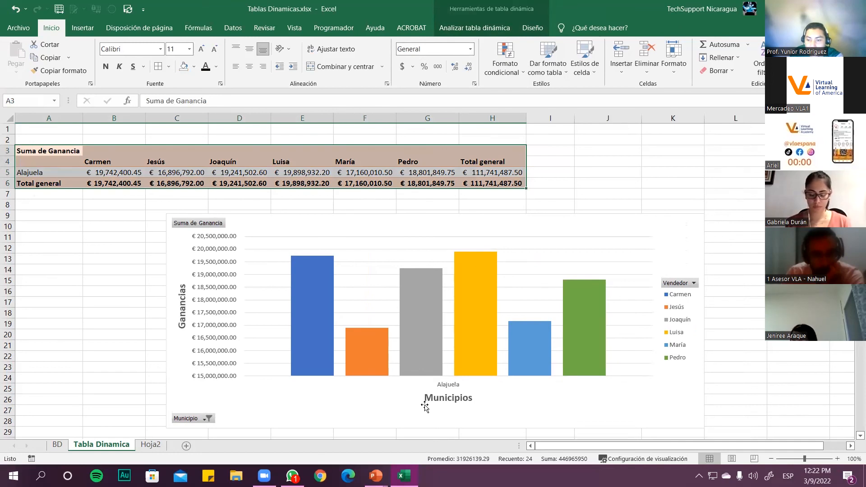
click(378, 407)
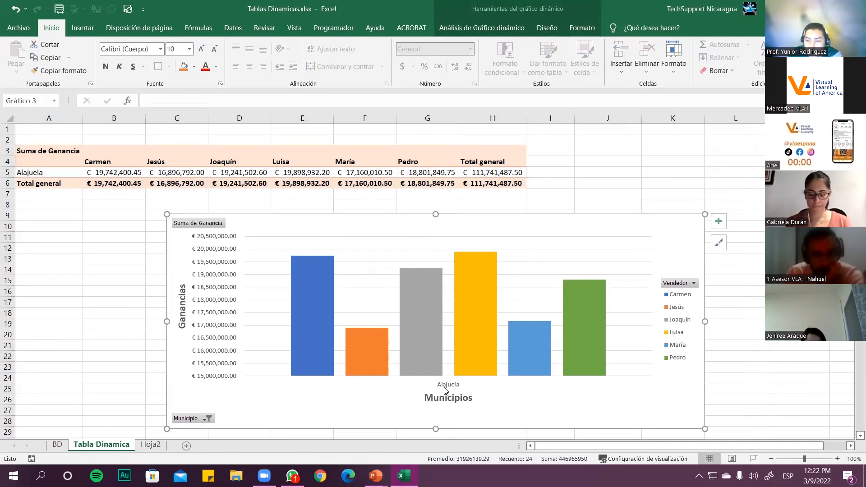
Step: Add Cartago to the Municipio filter of the pivot chart alongside Alajuela
click(206, 418)
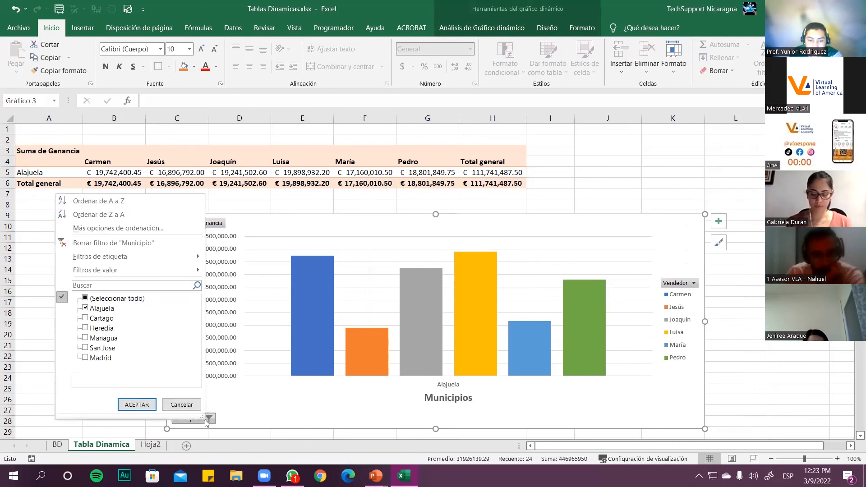
click(97, 317)
click(136, 404)
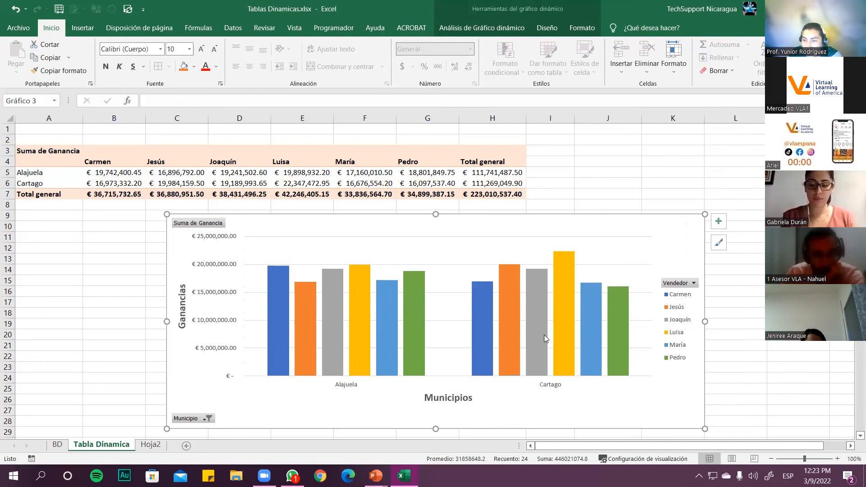
Step: Restore all municipalities in the pivot chart by selecting every item in the Municipio filter
click(200, 418)
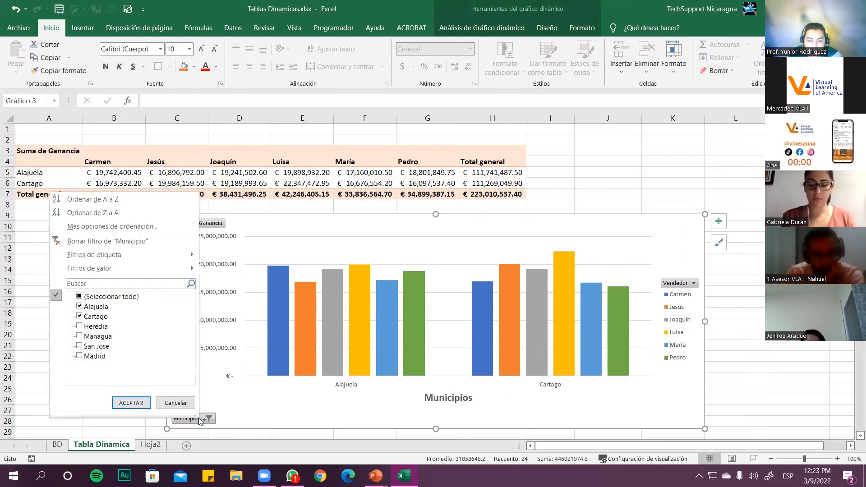
click(79, 296)
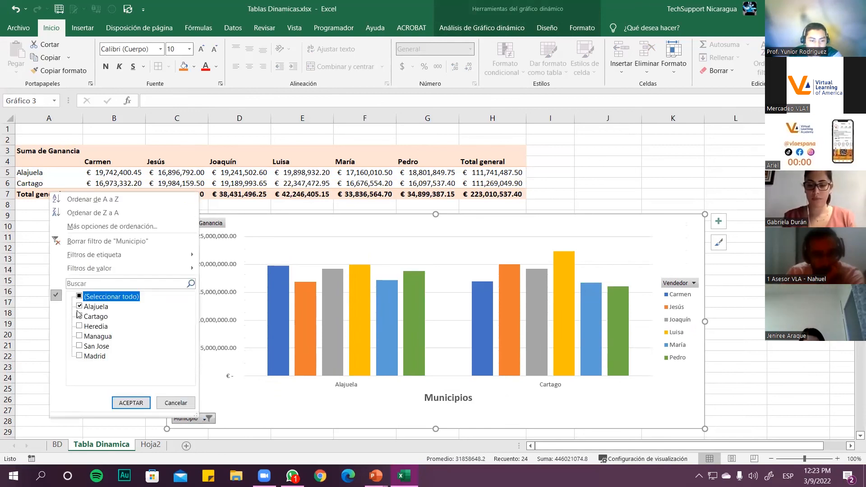
click(131, 402)
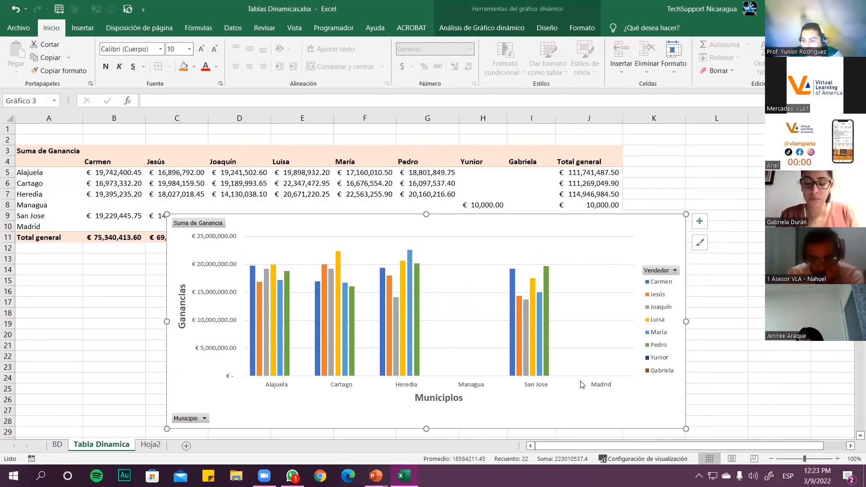
click(474, 322)
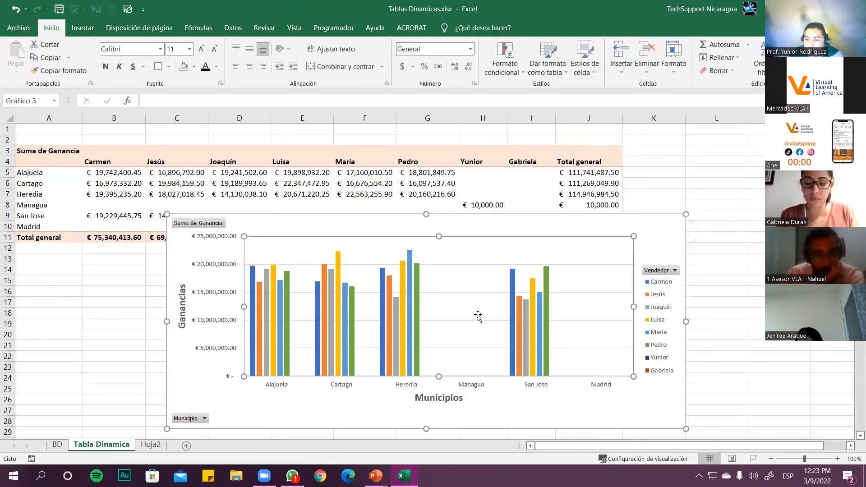
click(585, 230)
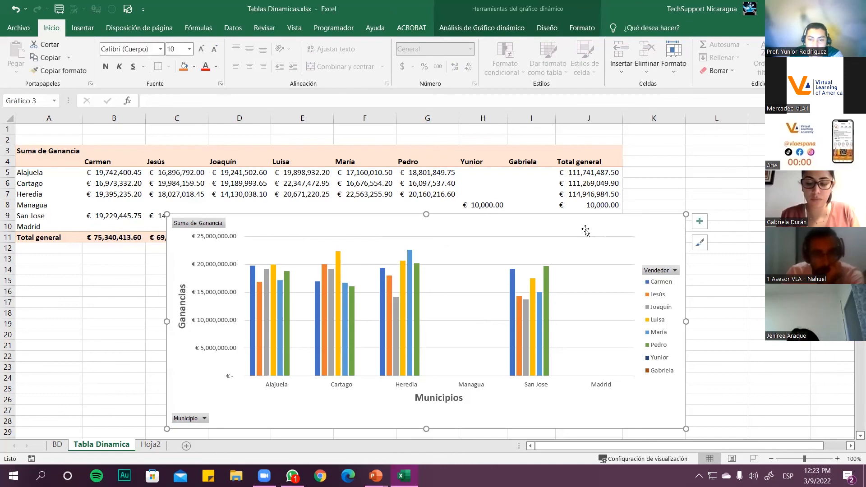
Step: Add a chart title to the pivot chart reading "Ganancias por Vendedor y Municipio"
click(699, 221)
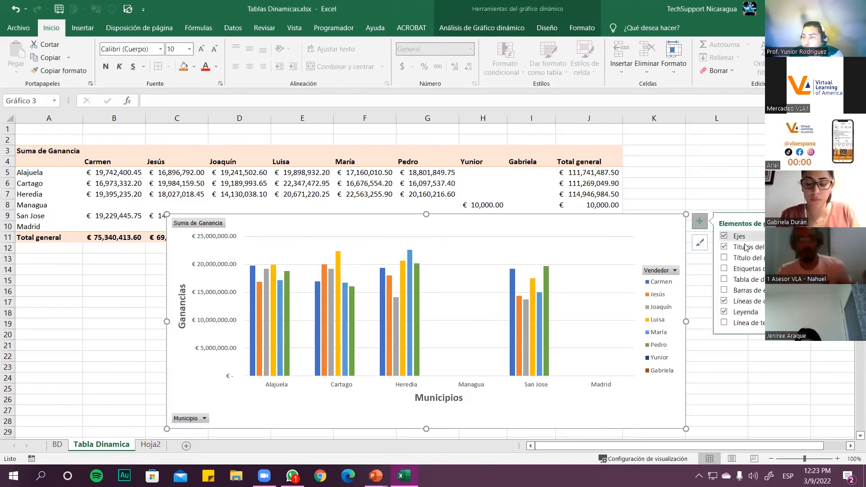
click(748, 258)
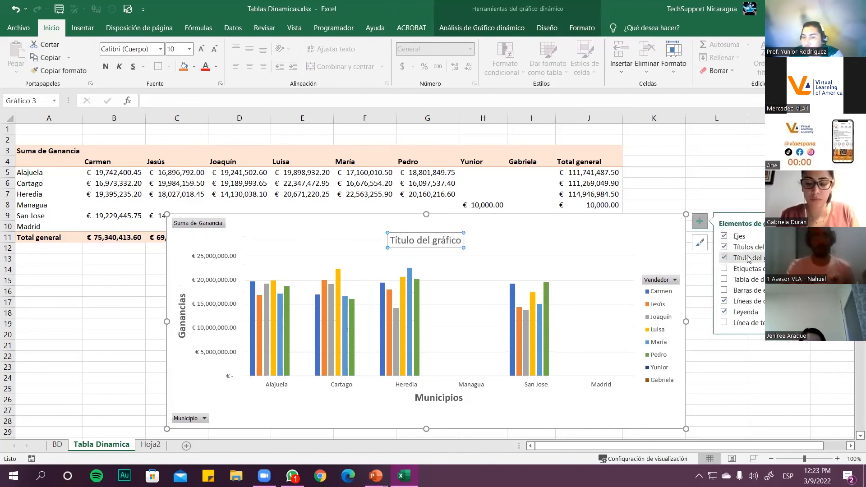
double_click(430, 241)
triple_click(434, 239)
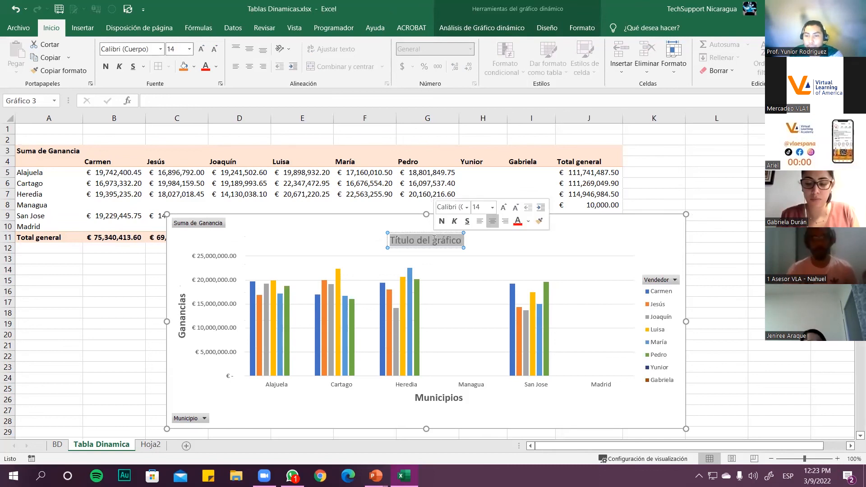
key(Delete)
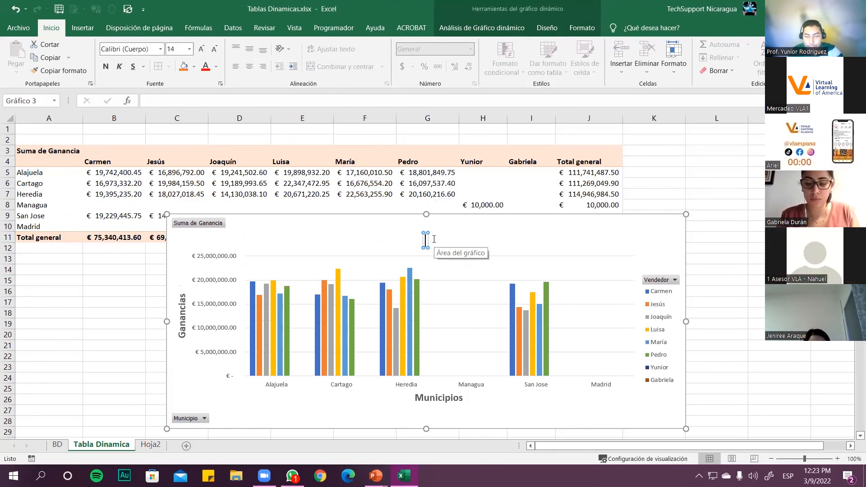
text(Ganancias p)
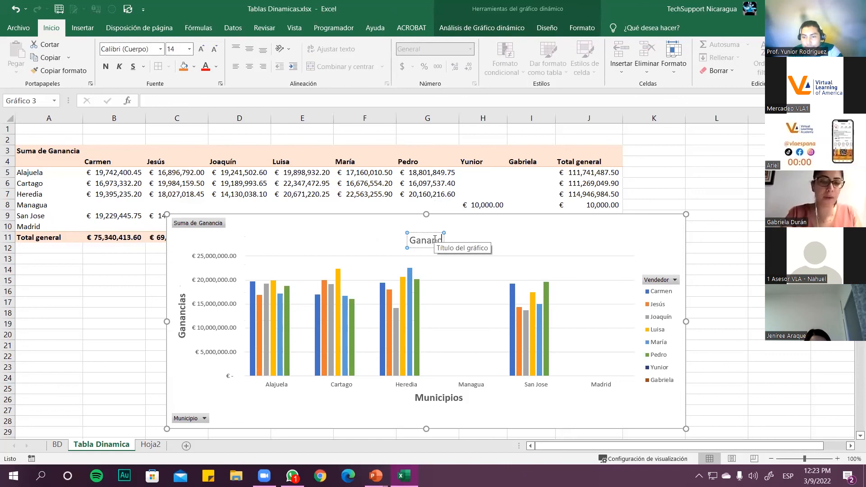
text(or V)
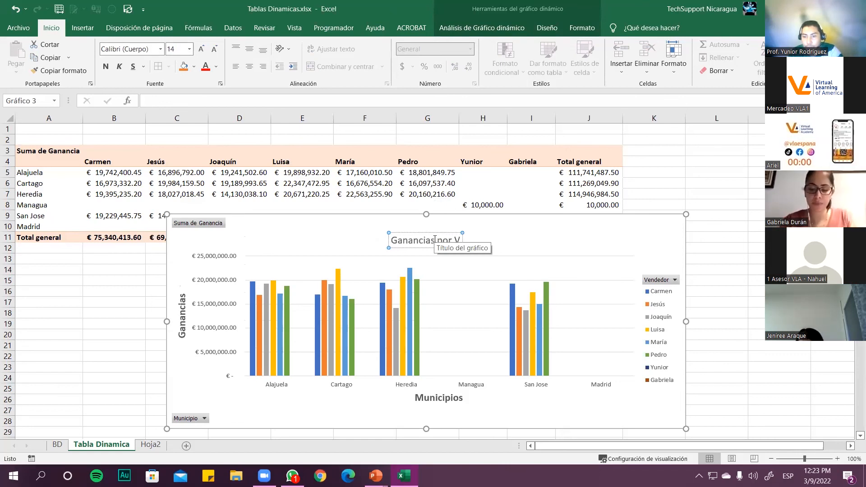
text(ender)
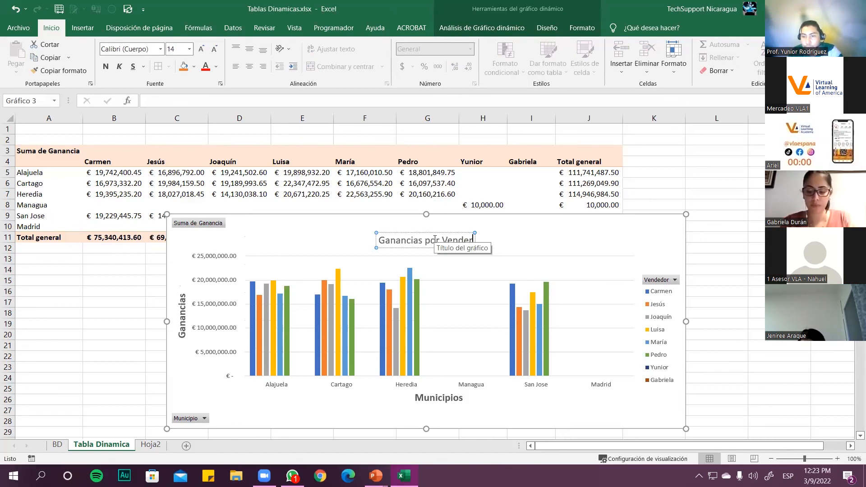
key(BackSpace)
text(dor y)
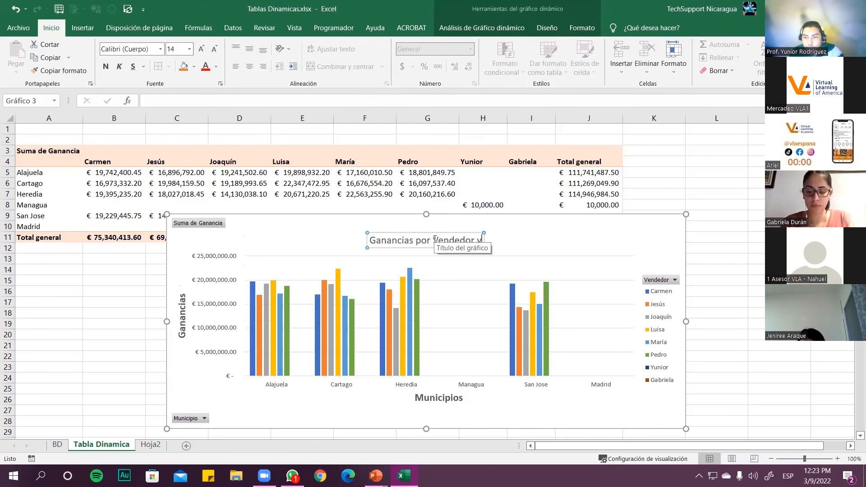
text( Municipio)
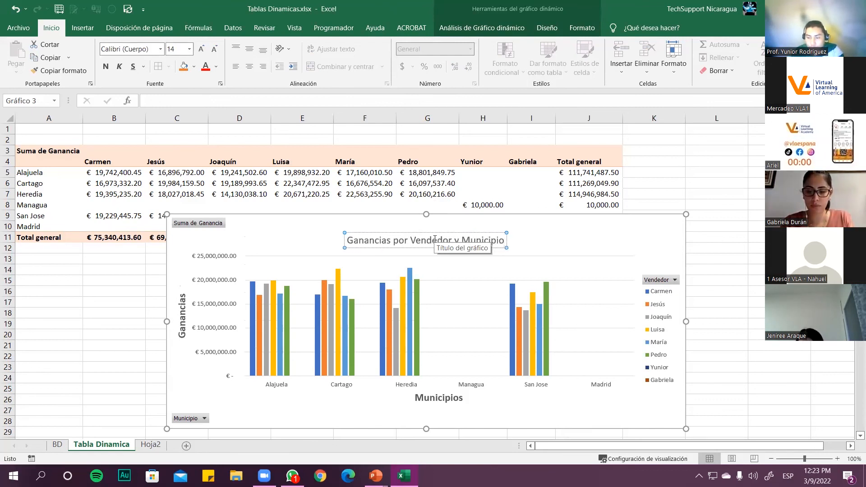
click(547, 235)
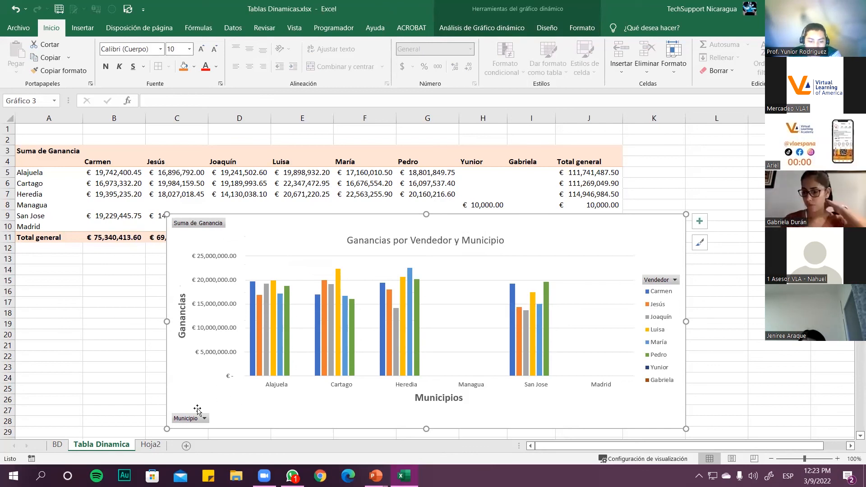
Step: Hide all field buttons on the pivot chart
right_click(187, 419)
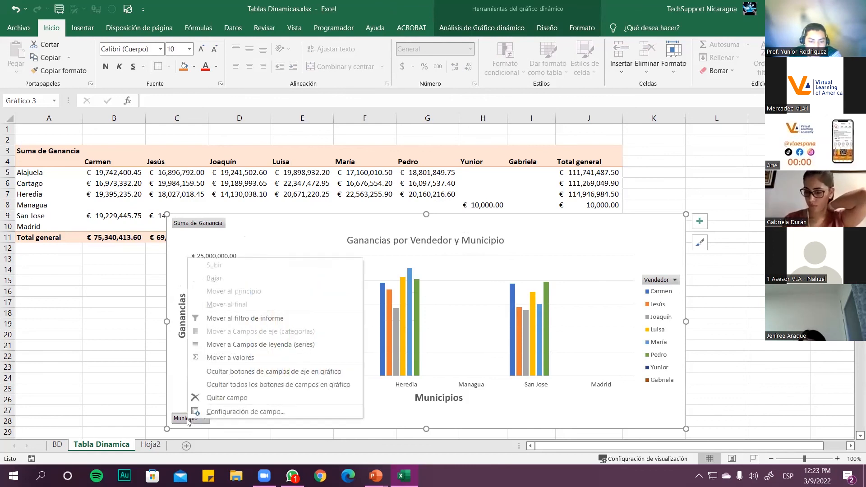
click(245, 385)
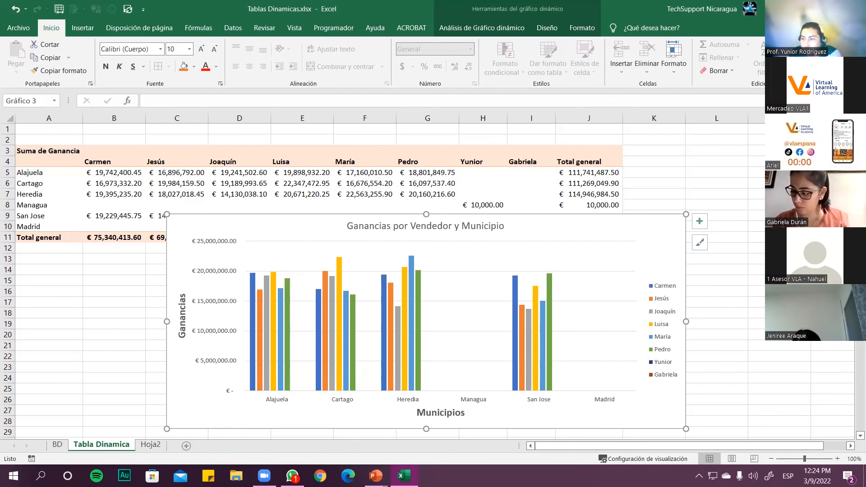
Step: Shrink the pivot chart slightly and move it below the pivot table, starting at row 13 in column B
drag(686, 214, 623, 234)
scroll(623, 234, down, 1)
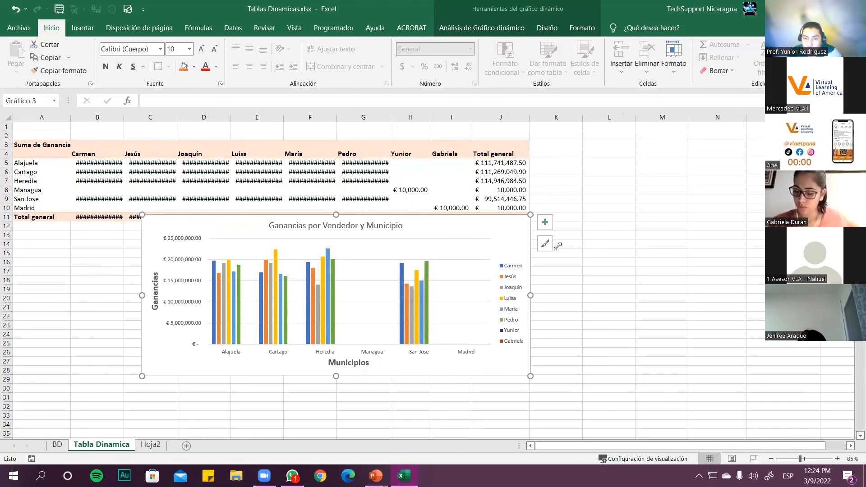
scroll(558, 245, up, 1)
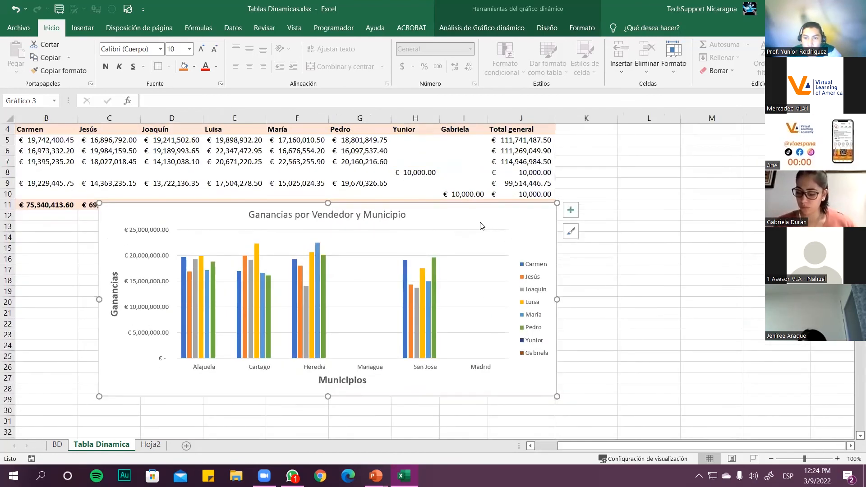
drag(408, 252, 408, 242)
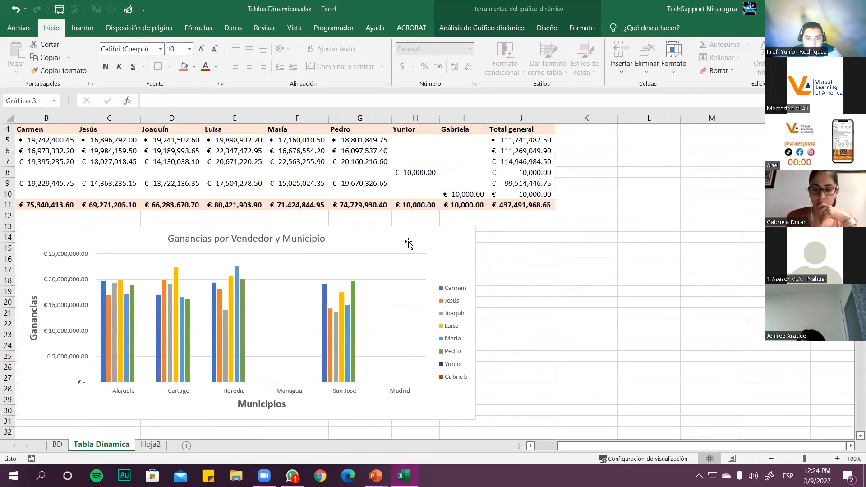
Step: Examine the available chart elements and the data label placement options for the pivot chart
click(489, 234)
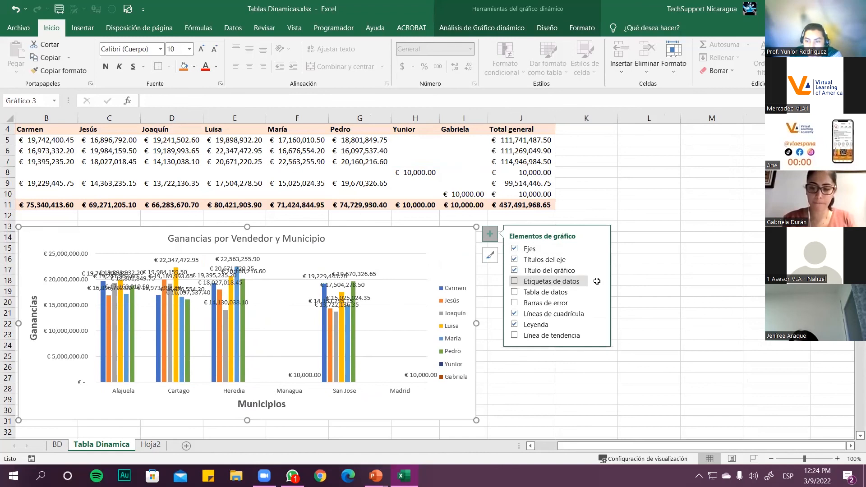
click(597, 280)
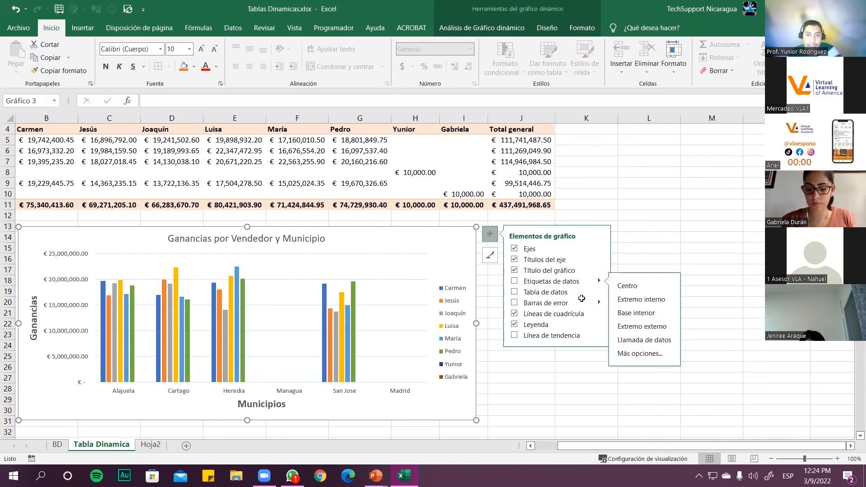
click(549, 388)
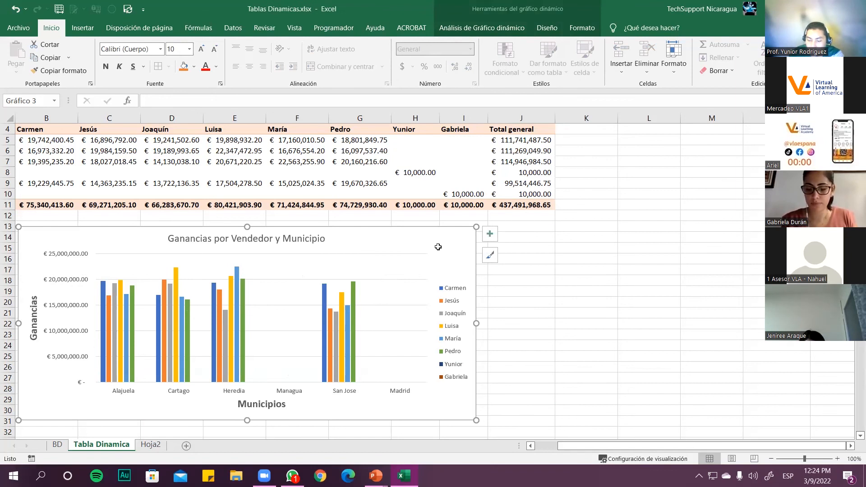
Step: Delete the pivot chart and display the field list of the pivot table
key(Delete)
click(232, 172)
scroll(232, 186, up, 1)
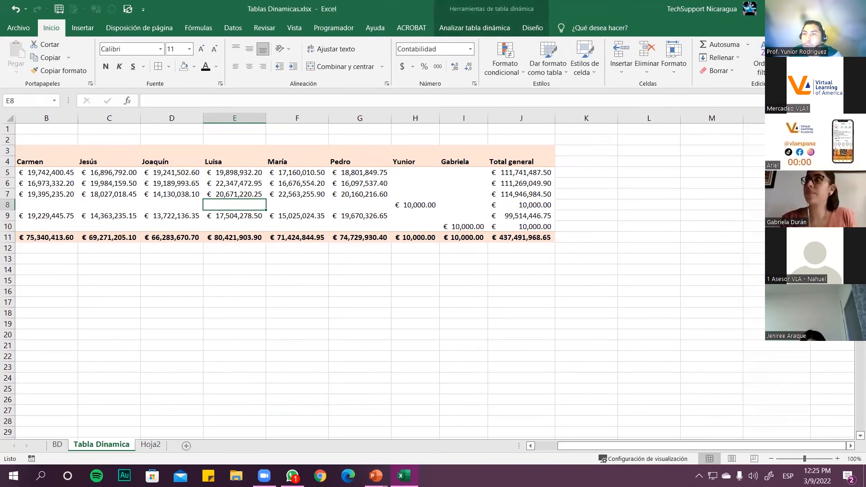
click(475, 28)
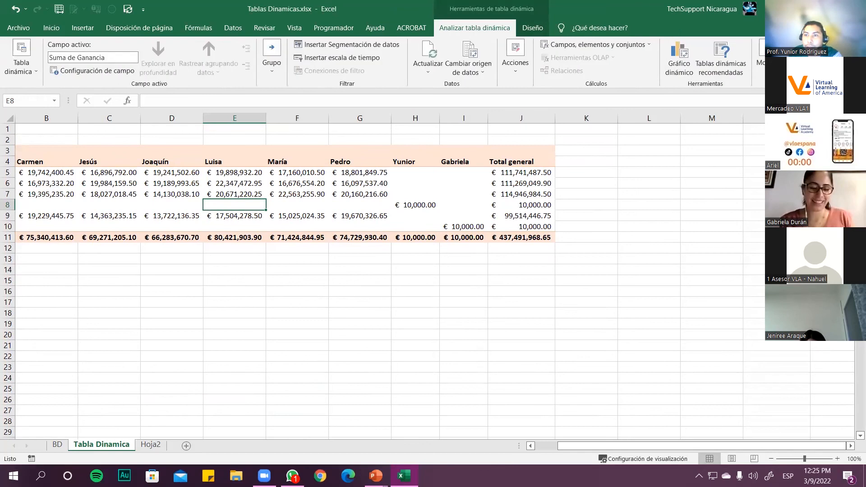
click(768, 58)
click(769, 107)
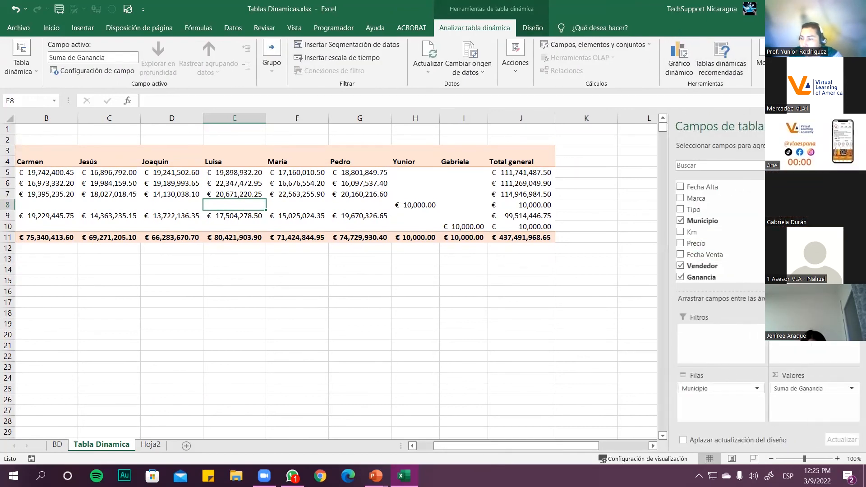
Step: Remove Municipio from the pivot table's rows and move Vendedor from the columns to the rows
drag(739, 393, 727, 220)
drag(777, 348, 712, 388)
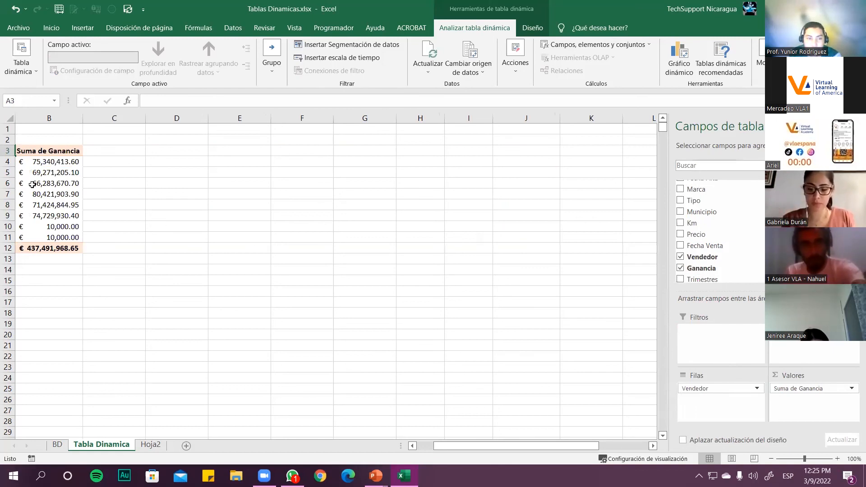
click(131, 152)
click(160, 148)
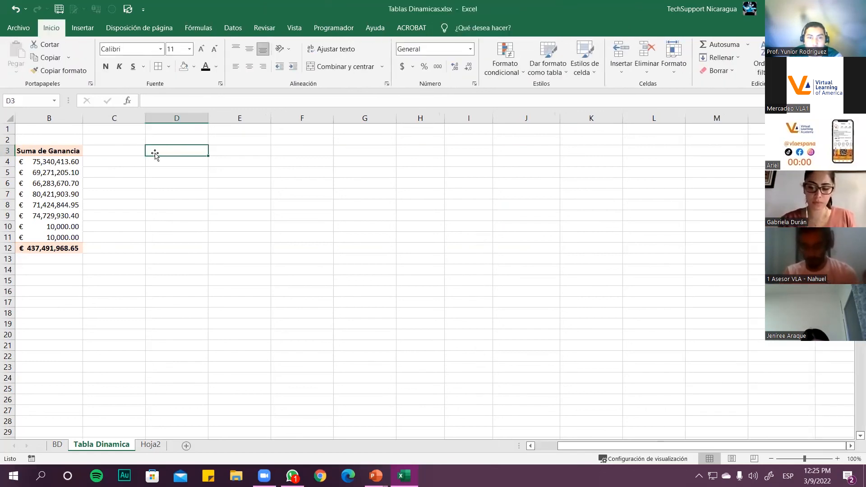
Step: Replace the pivot table layout with the recommended pivot table "Suma de Precio por Marca", after previewing "Suma de Ganancia por Municipio"
click(58, 173)
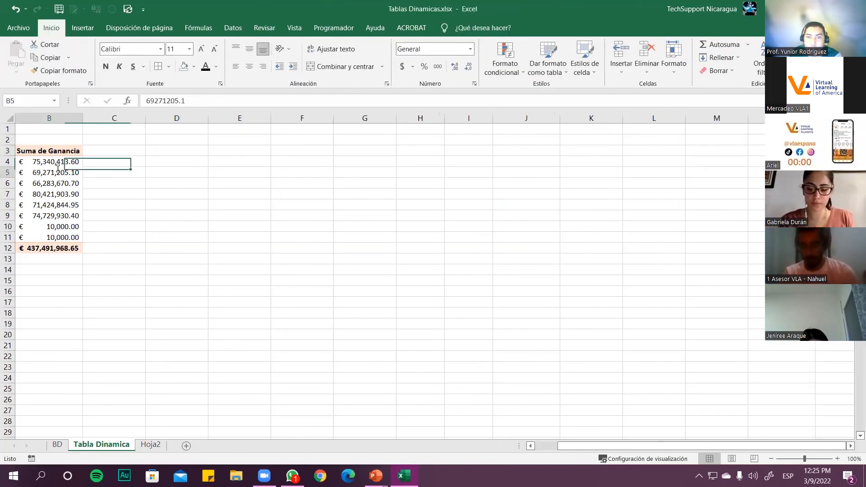
click(474, 27)
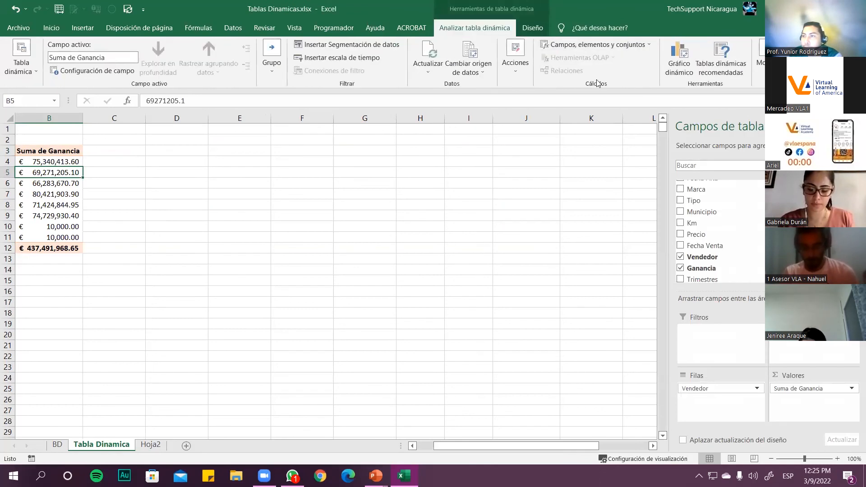
click(720, 57)
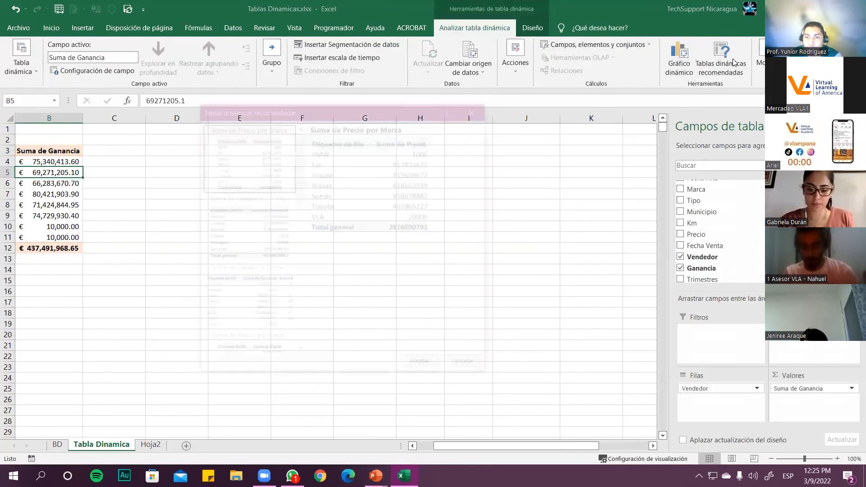
click(238, 229)
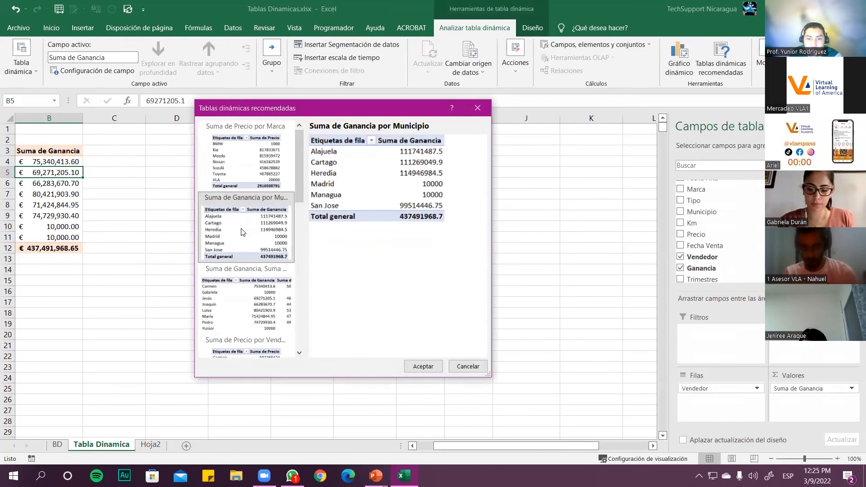
click(238, 167)
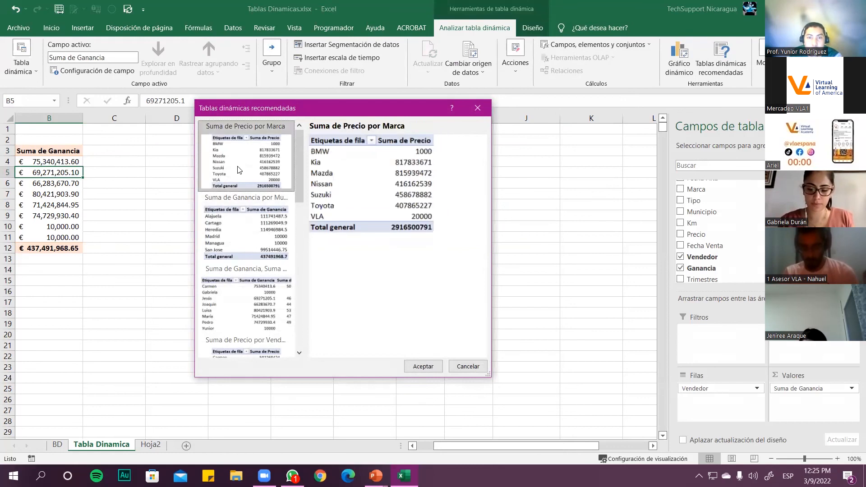
click(413, 363)
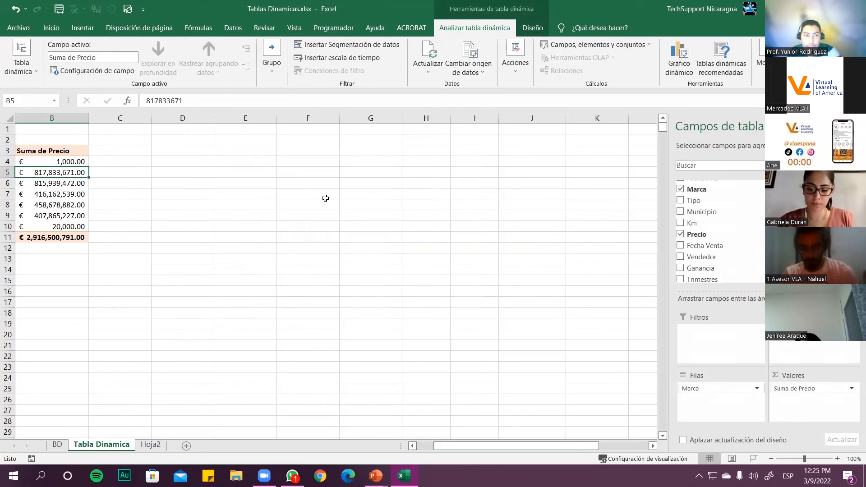
Step: Undo the recommended pivot table and the field rearrangement to restore the municipality-by-salesperson layout
key(ctrl+z)
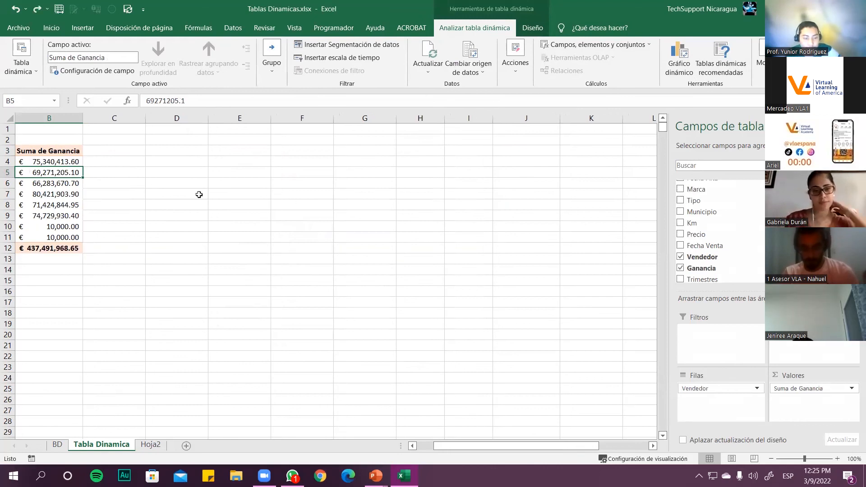
key(ctrl+z)
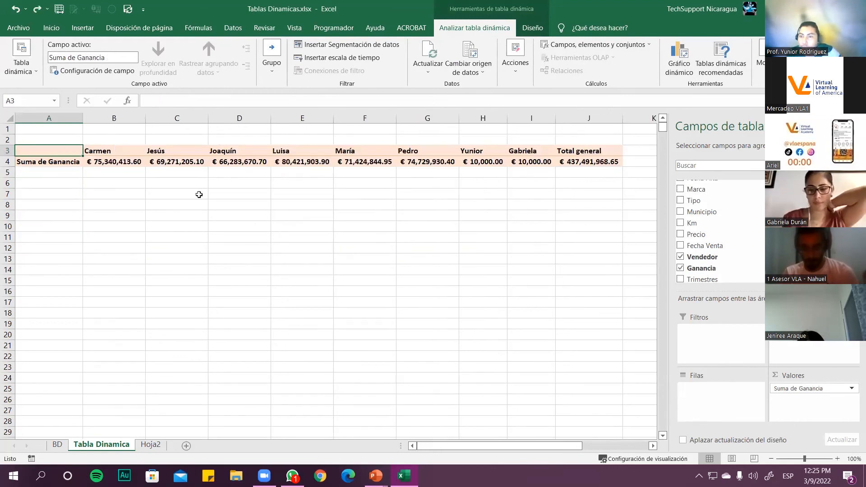
key(ctrl+z)
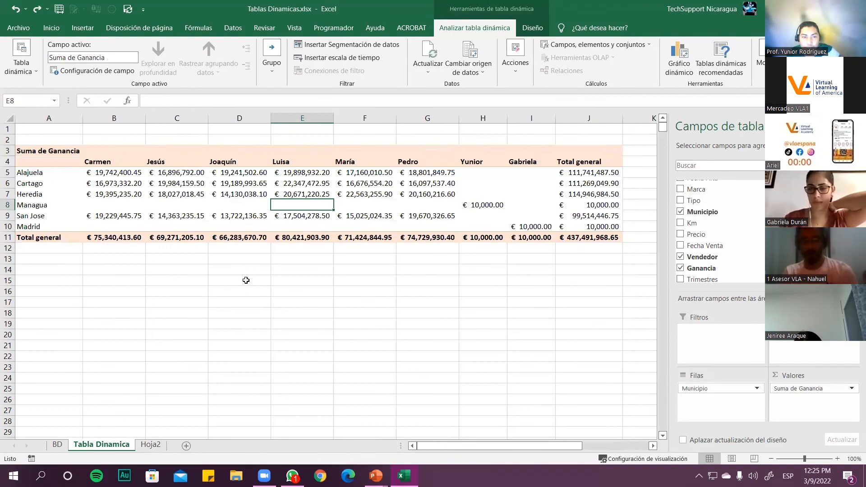
Step: Create a pivot table from Registros at cell A14 of the existing Tabla Dinamica sheet
click(234, 300)
click(66, 270)
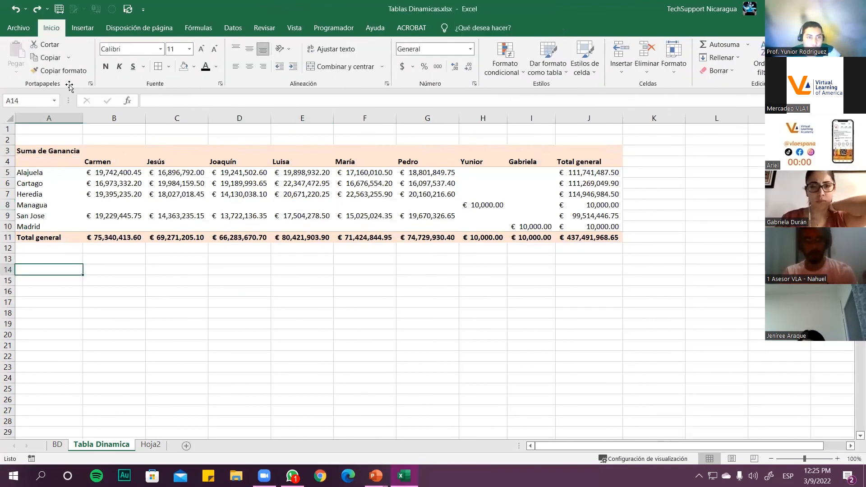
click(83, 28)
click(21, 45)
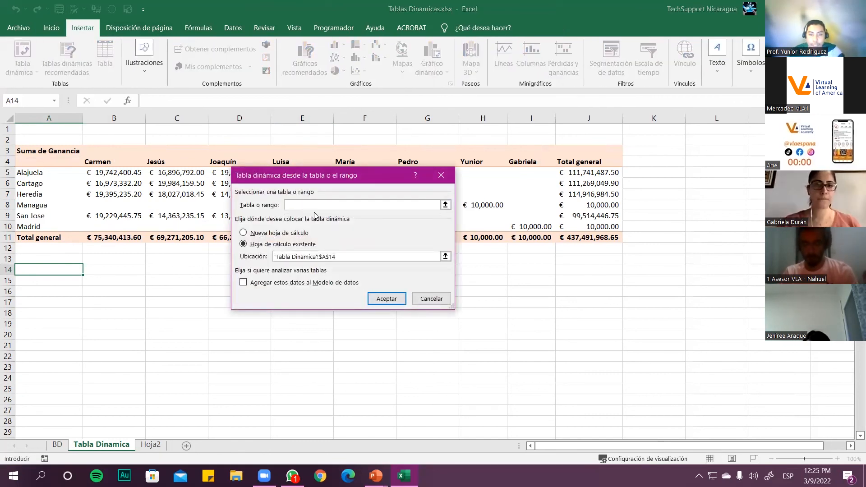
text(Registros)
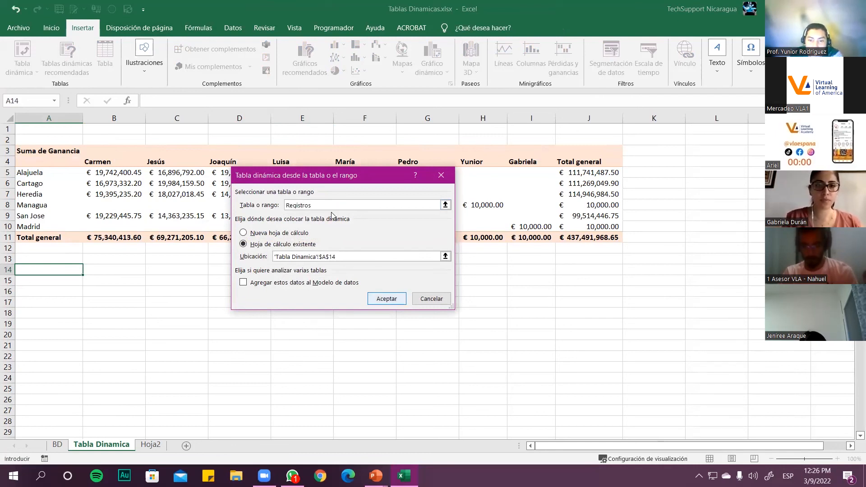
click(386, 298)
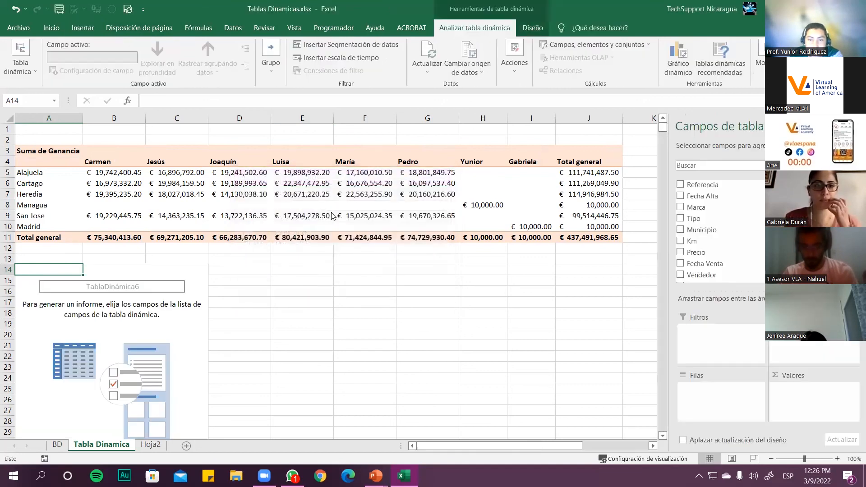
Step: Add Ganancia to the new pivot table's values and Marca to its rows
scroll(713, 248, down, 2)
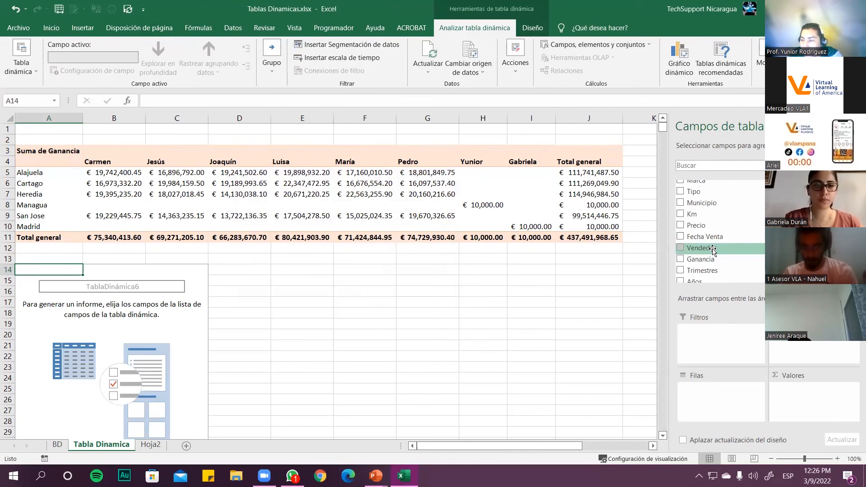
click(703, 260)
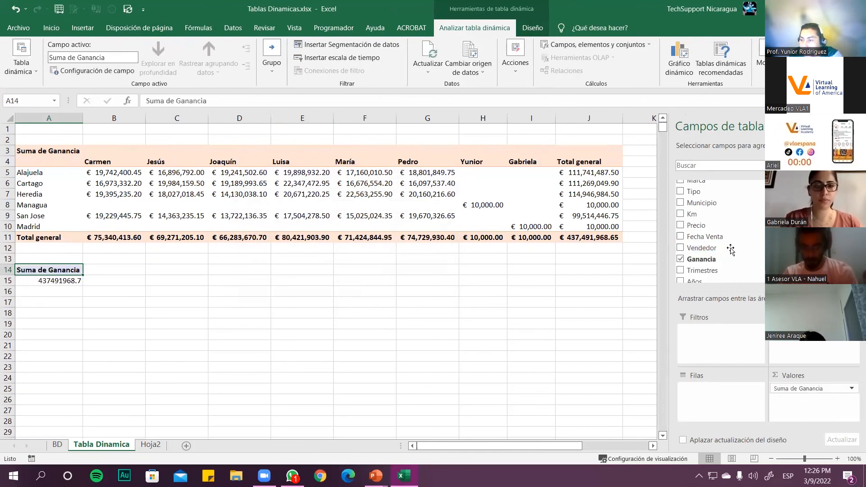
scroll(725, 235, up, 2)
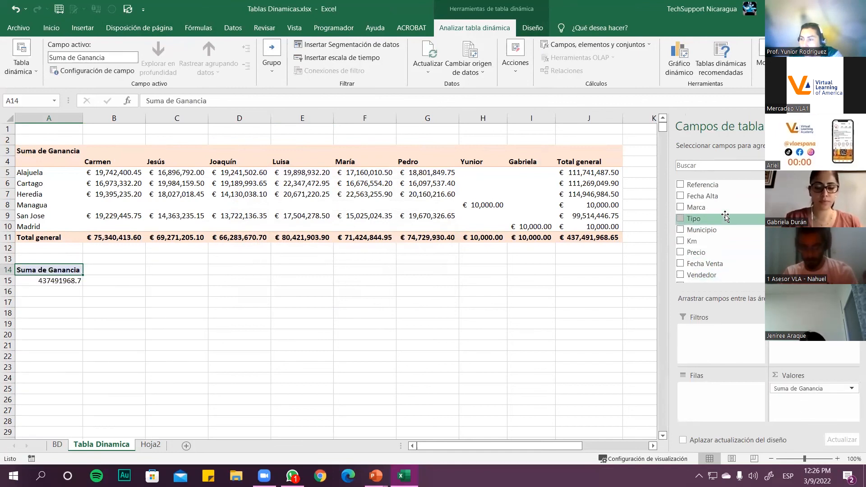
drag(697, 207, 699, 386)
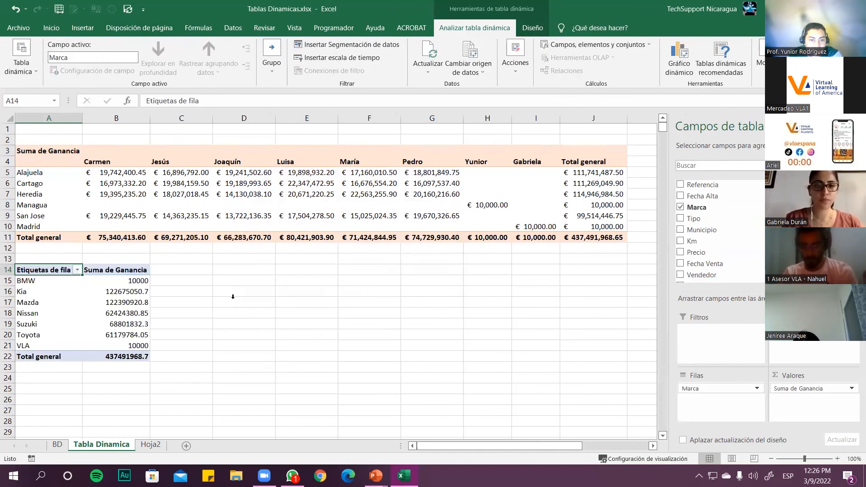
Step: Insert a clustered column pivot chart from the municipality-by-salesperson pivot table and close the field list
click(306, 302)
click(307, 204)
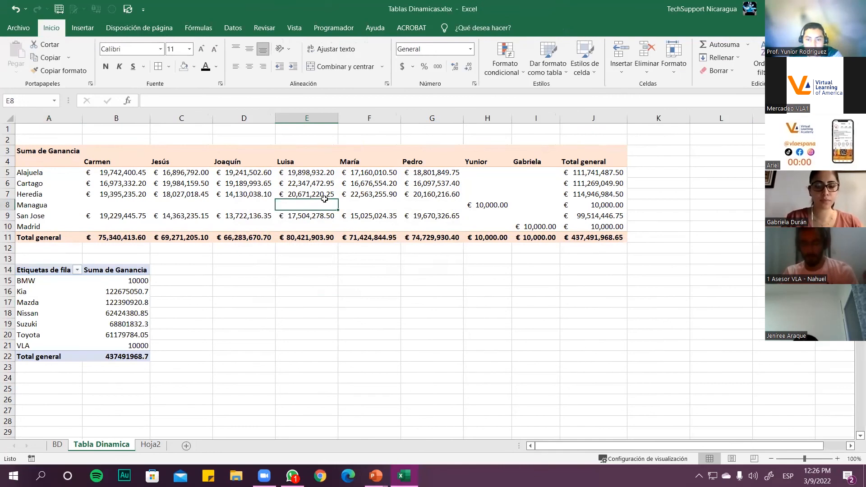
click(678, 59)
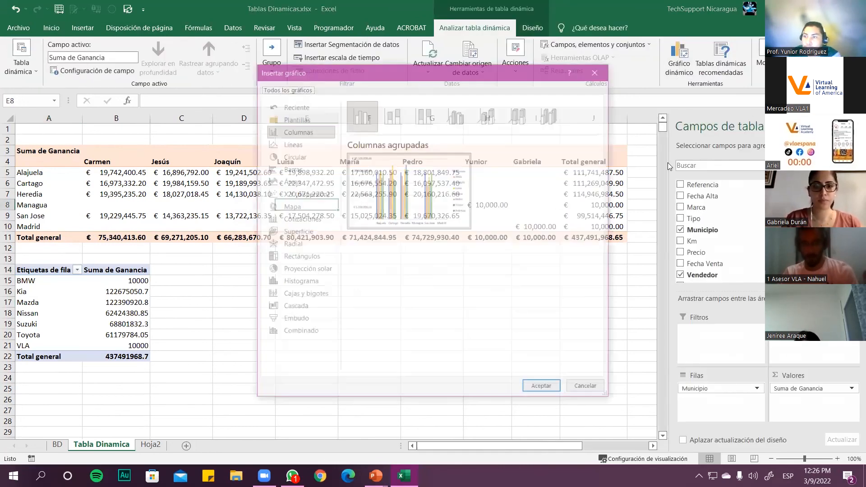
click(541, 389)
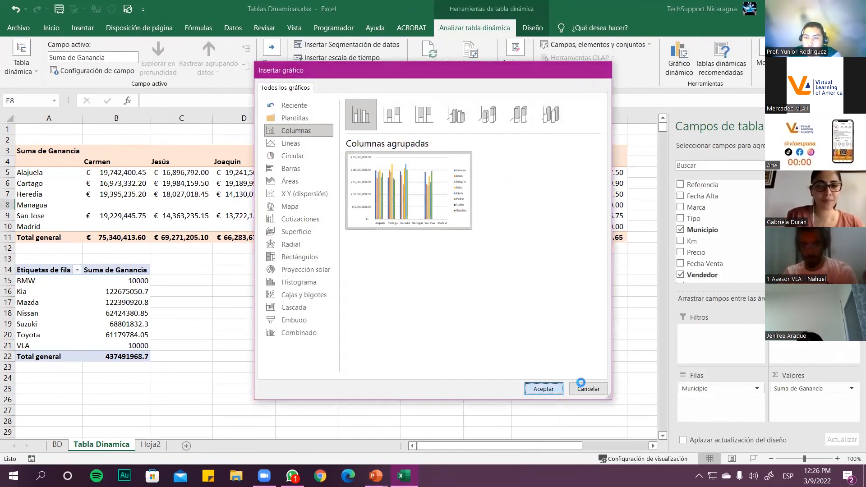
click(853, 127)
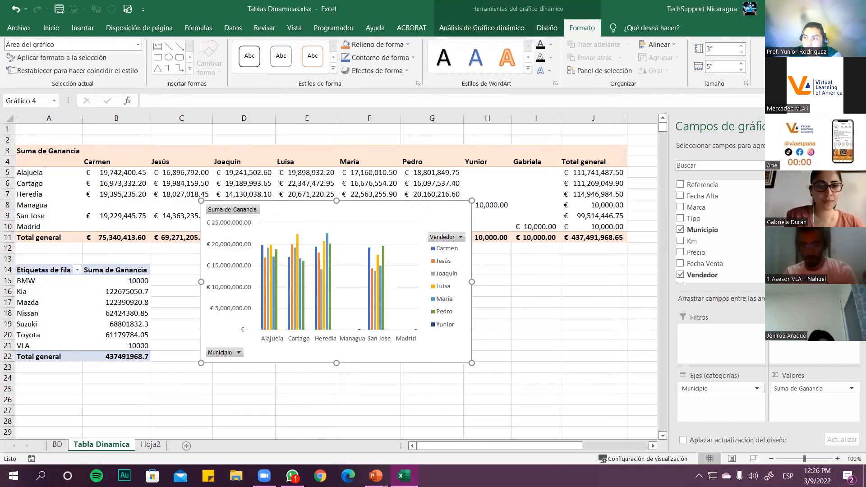
Step: Enlarge the column chart to about 3.83" high by 7.88" wide and place it below the profit pivot table, around columns G to M
drag(472, 363, 512, 408)
drag(513, 304, 627, 304)
drag(334, 216, 563, 263)
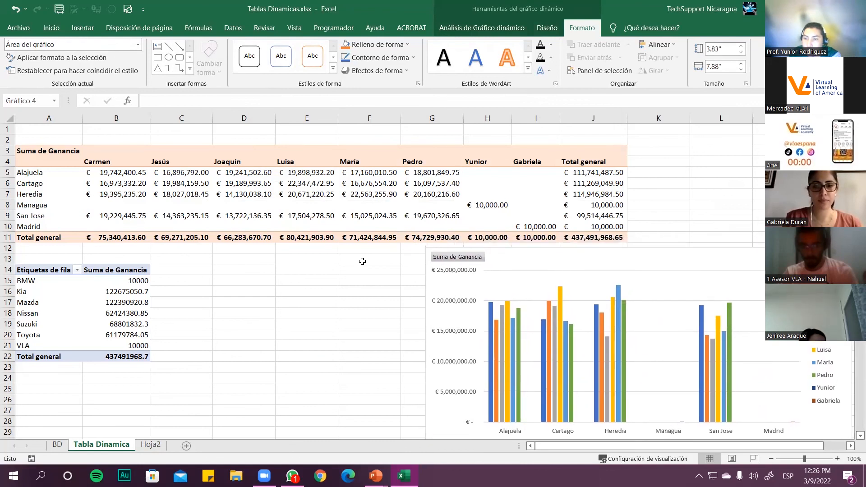
Step: Insert a Circular (pie) pivot chart from the Marca pivot table and place it between that table and the column chart
scroll(336, 265, down, 2)
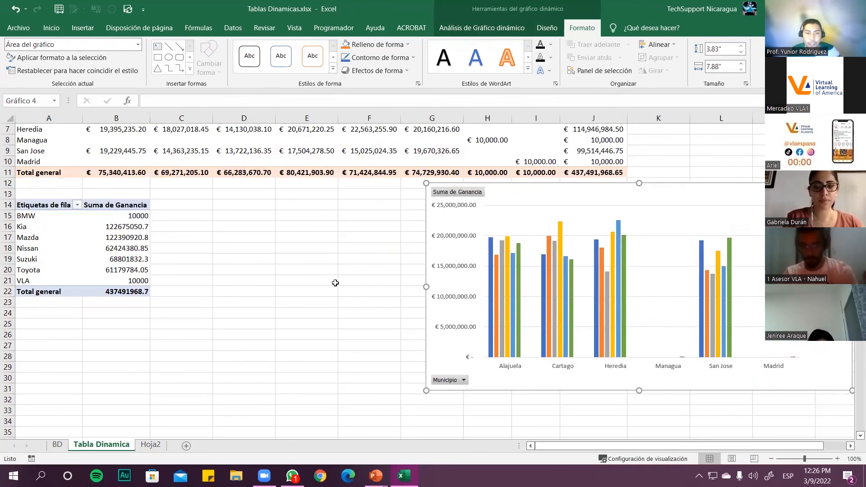
click(130, 242)
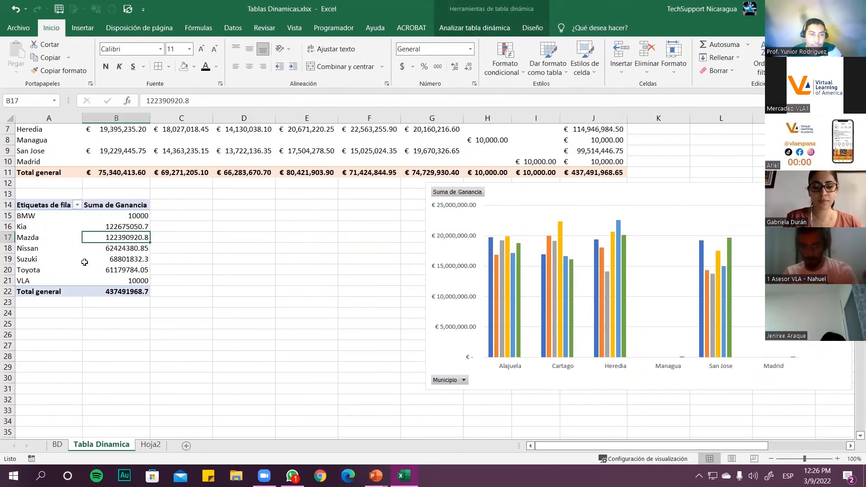
click(86, 28)
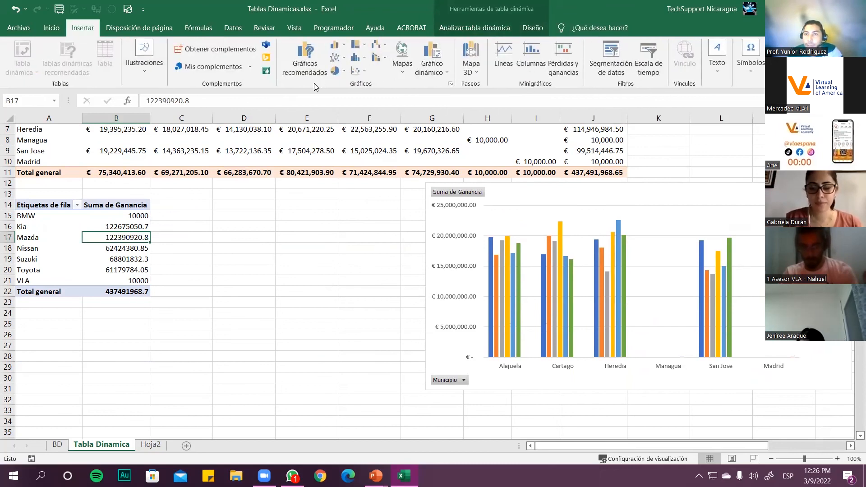
click(305, 59)
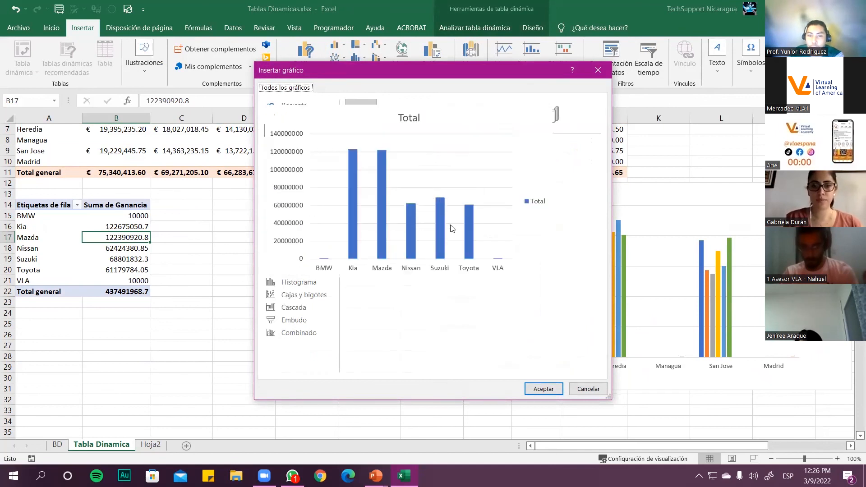
mouse_move(369, 203)
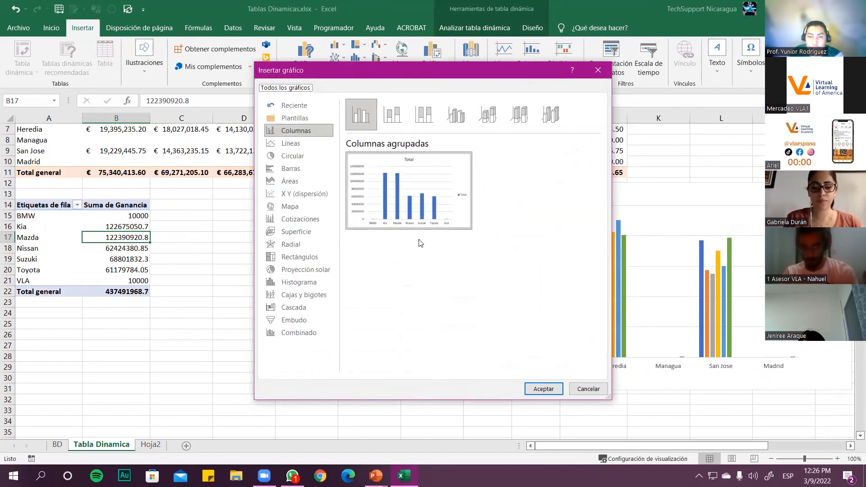
click(294, 156)
mouse_move(415, 208)
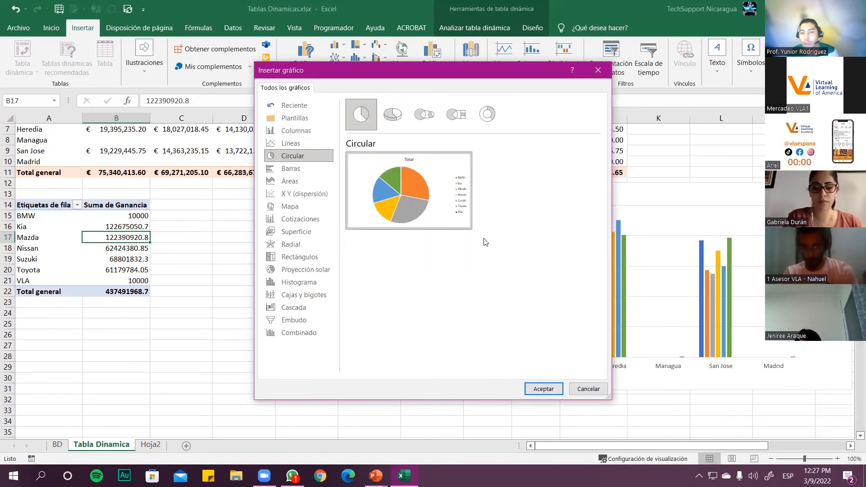
click(541, 389)
drag(430, 198, 241, 207)
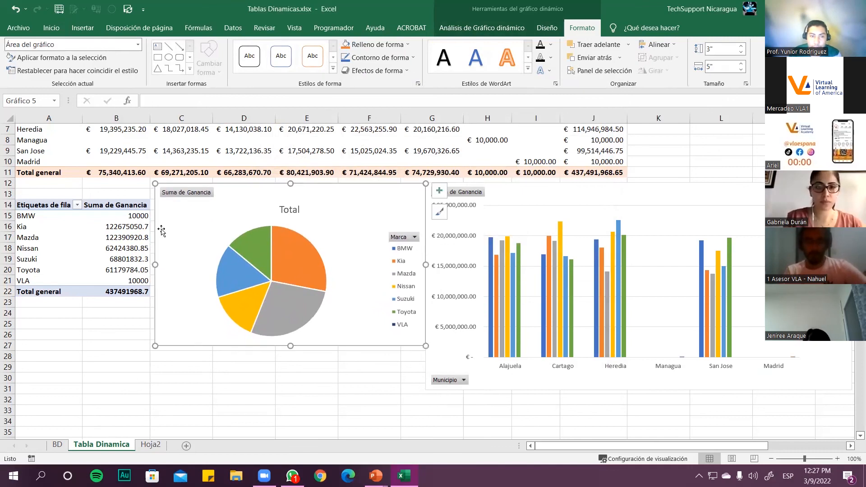
Step: Format the profit values in B15:B21 of the Marca pivot table with the € Euro (€ 123) accounting format
click(79, 249)
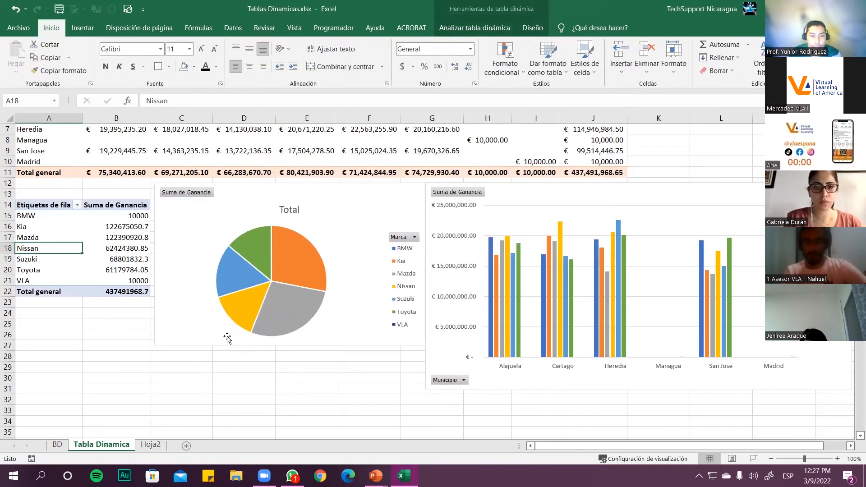
drag(121, 212, 121, 280)
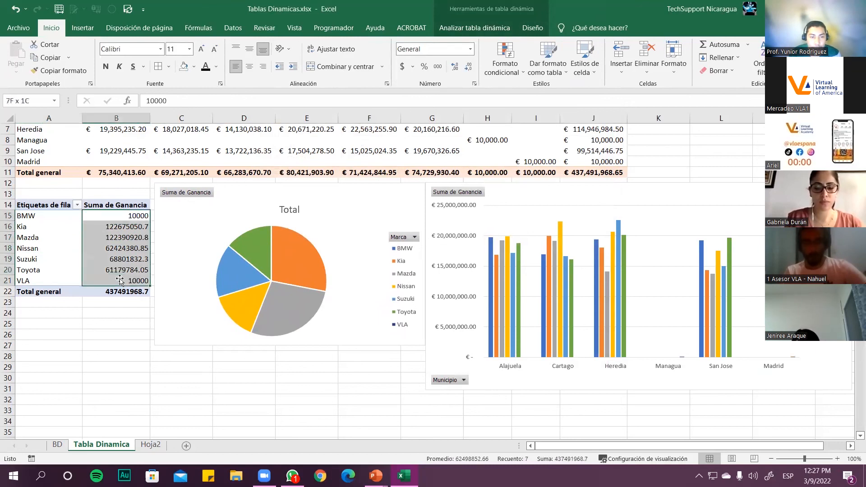
click(412, 66)
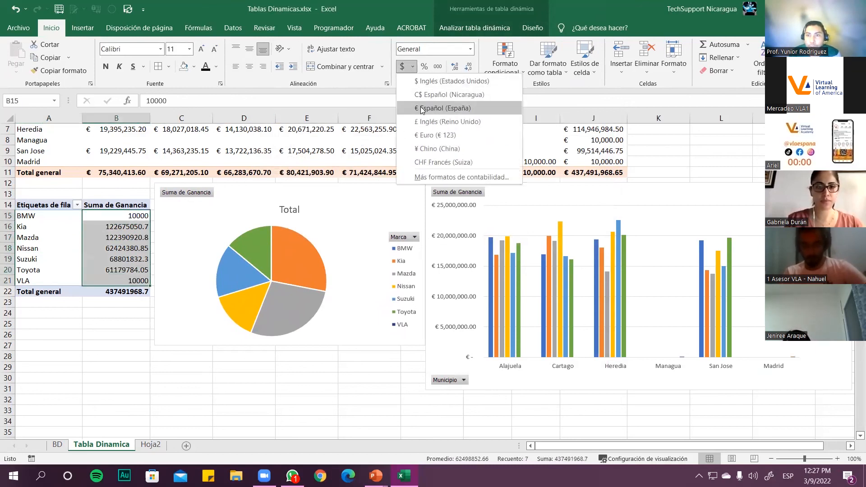
click(434, 134)
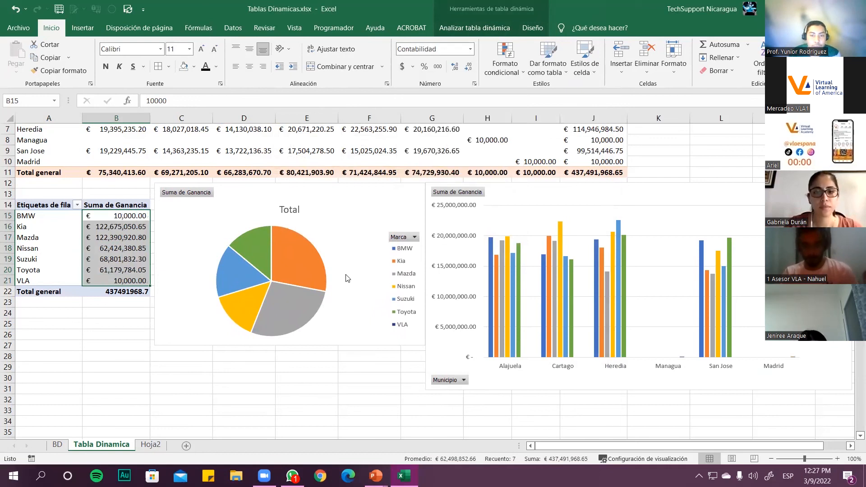
Step: Hide all field buttons on both the pie chart and the column chart
click(406, 239)
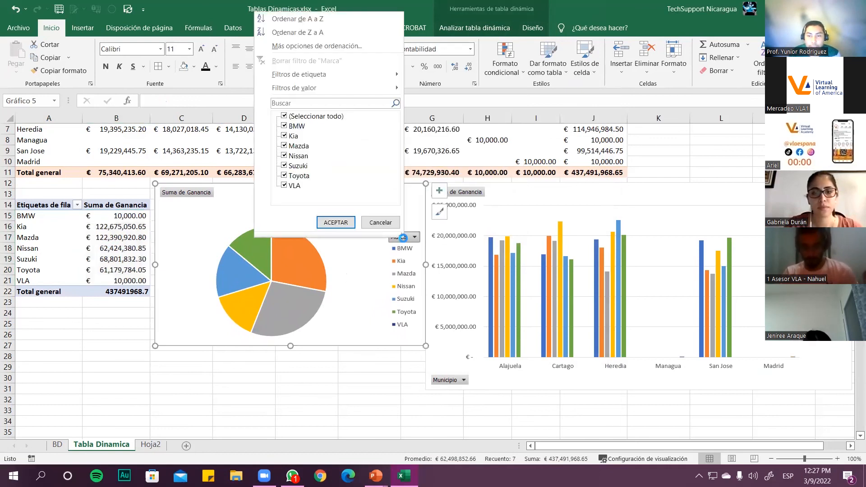
right_click(356, 284)
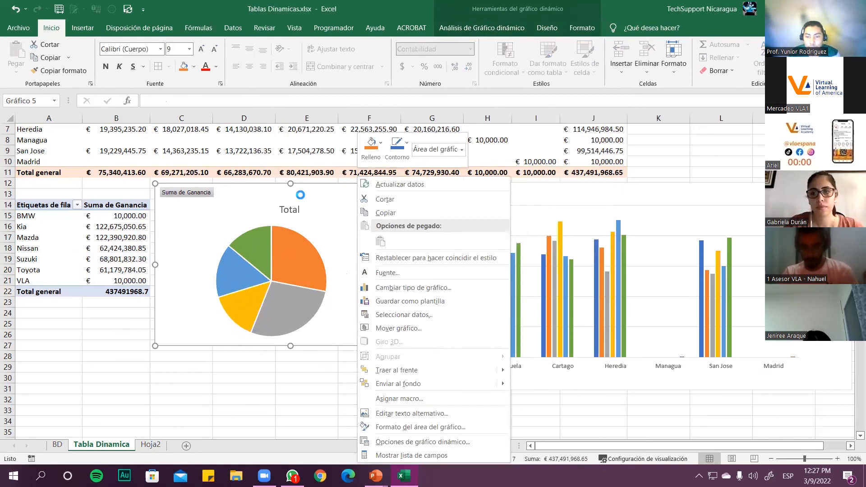
right_click(203, 201)
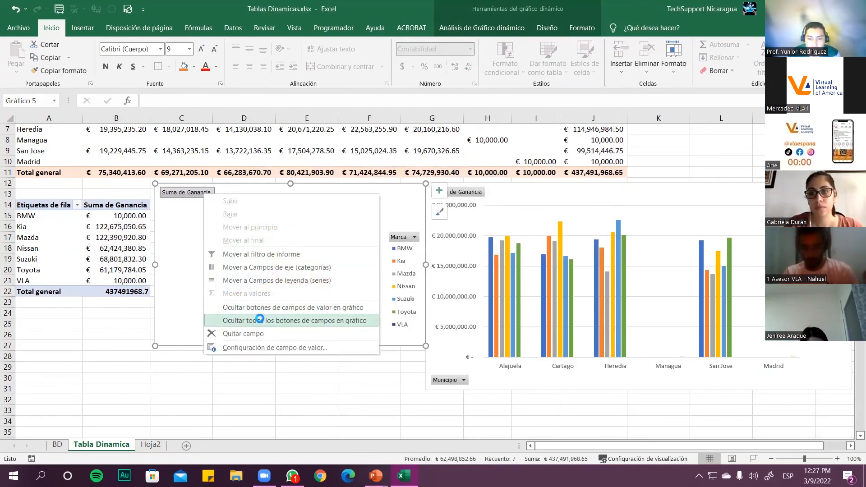
click(260, 320)
right_click(471, 193)
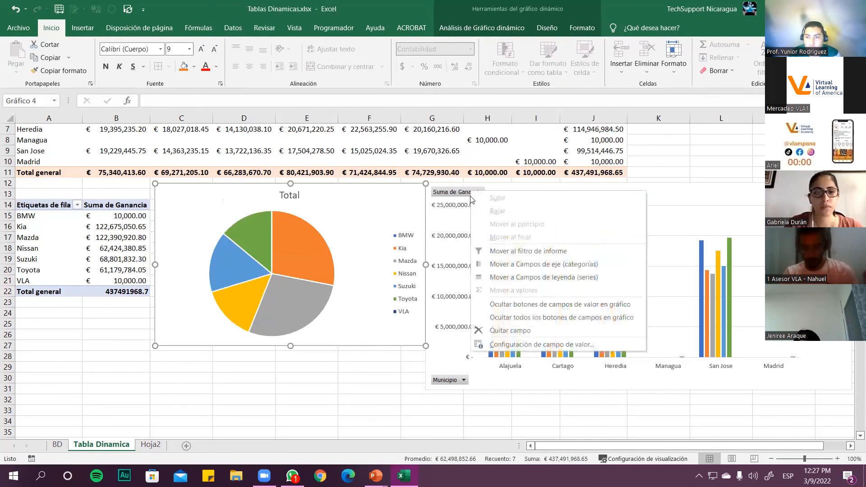
click(496, 318)
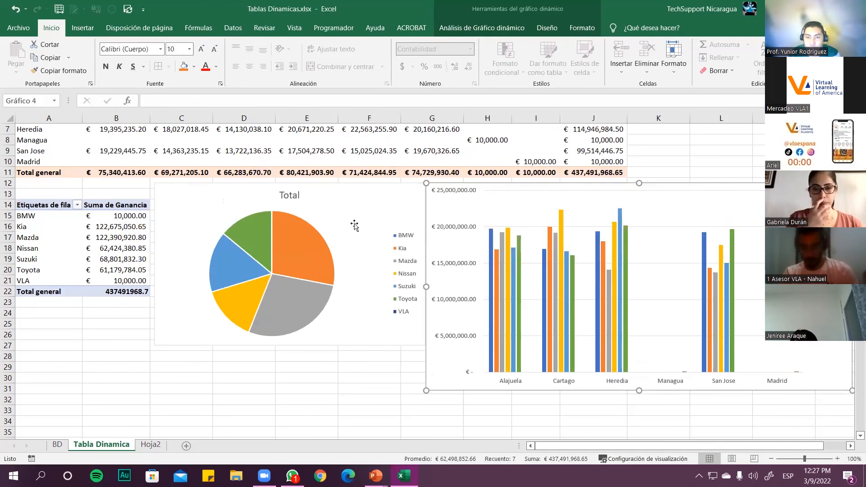
Step: Replace the pie chart's title with "Porcentajes por Marcas"
click(355, 226)
click(305, 250)
click(358, 213)
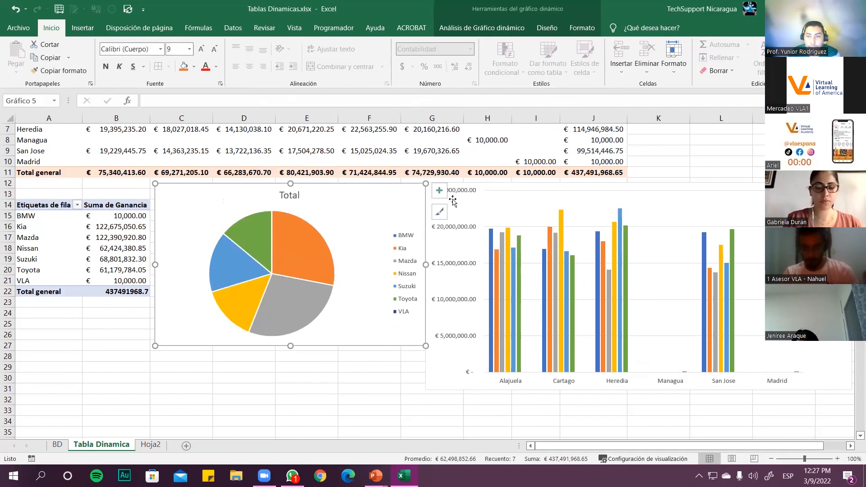
double_click(294, 197)
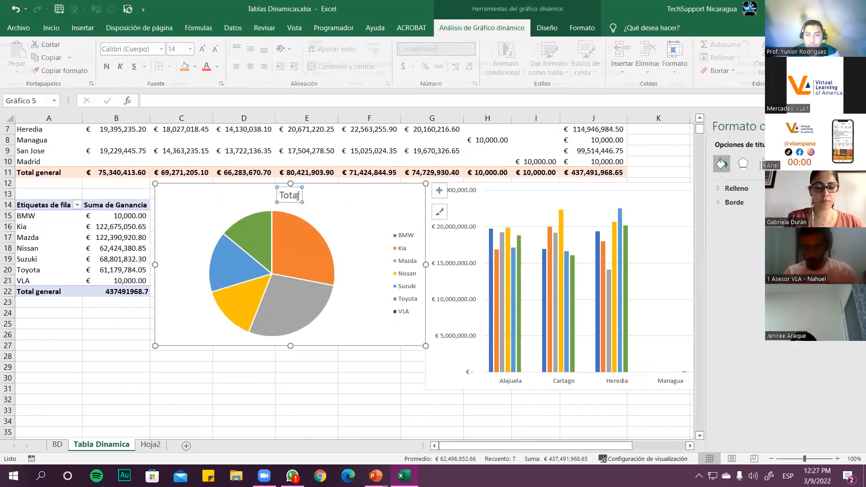
key(BackSpace)
key(BackSpace)
key(BackSpace)
key(BackSpace)
key(BackSpace)
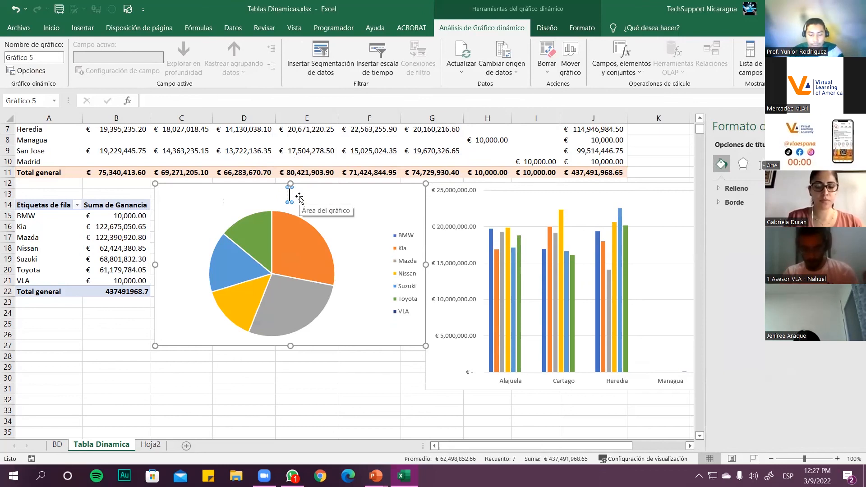
text(Po)
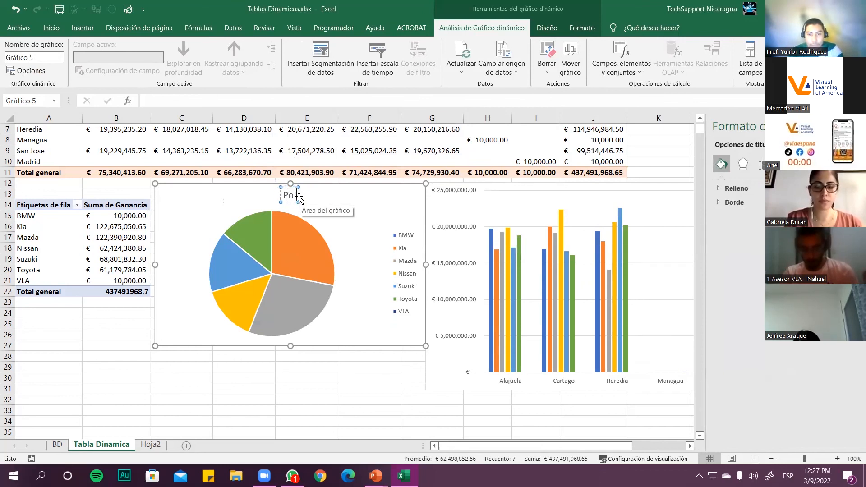
text(ce)
key(BackSpace)
key(BackSpace)
key(BackSpace)
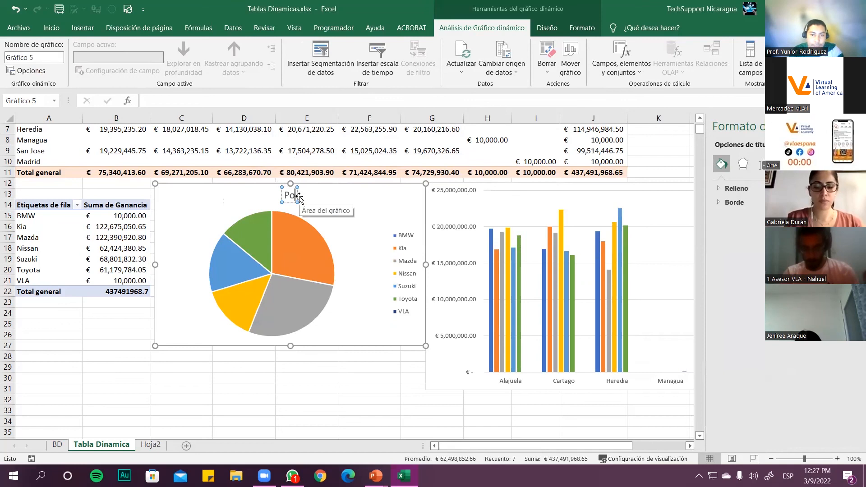
text(rcentajes p)
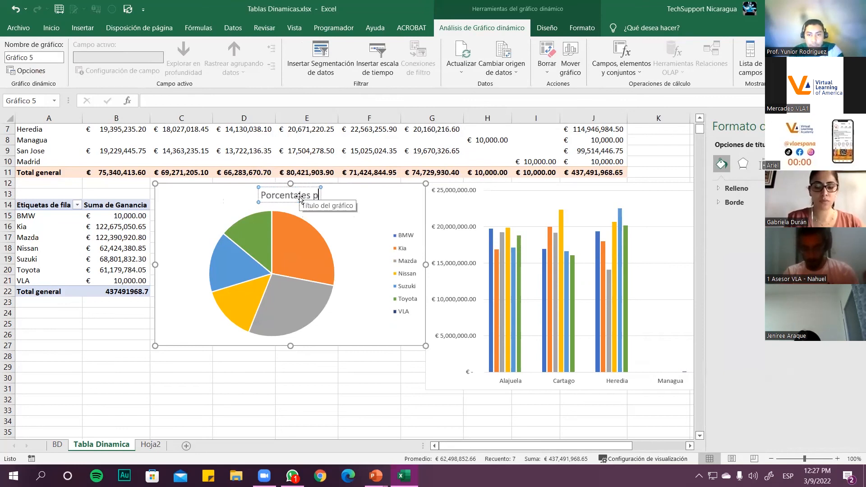
text(or Marcas)
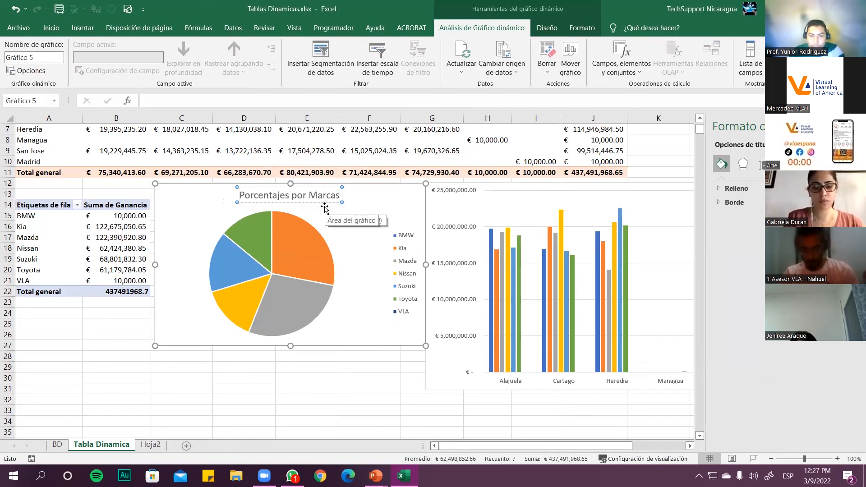
Step: Add "Ganancias" as a separate line above "Porcentajes por Marcas" in the pie chart's title
key(Escape)
text(Ganancias)
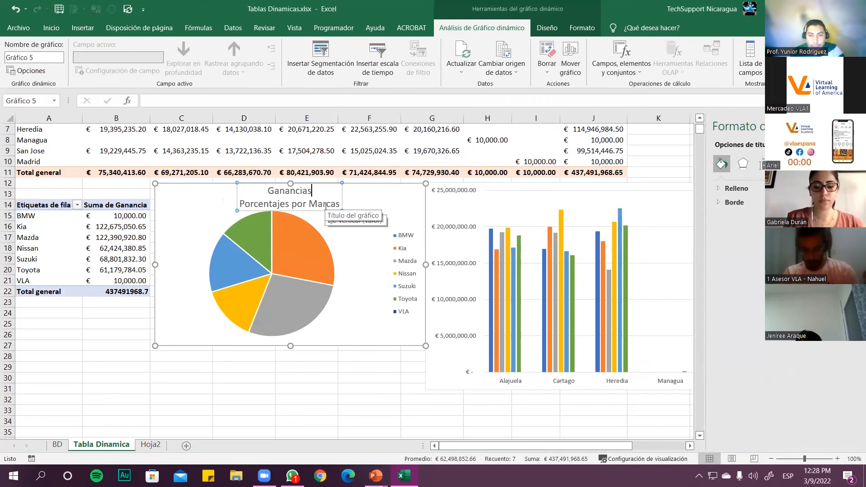
click(355, 229)
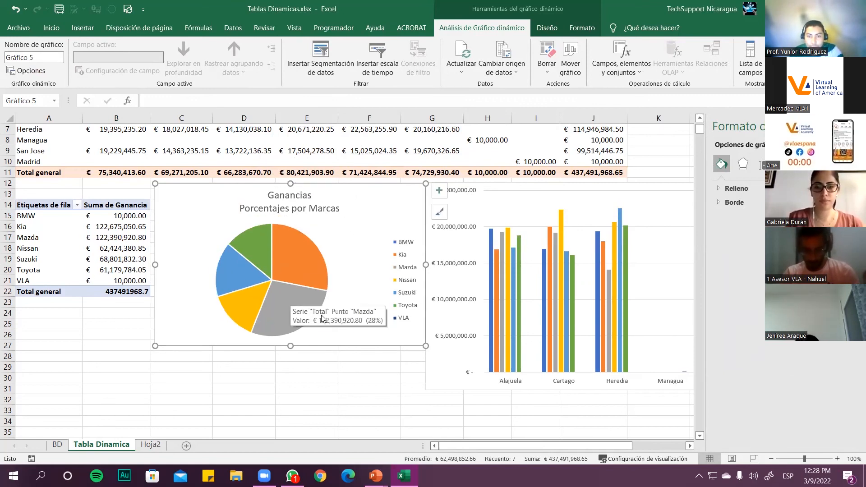
Step: Extend the pie chart's height down to about row 29 and enlarge its legend box towards the pie
drag(290, 344, 288, 374)
click(397, 260)
drag(389, 249, 359, 235)
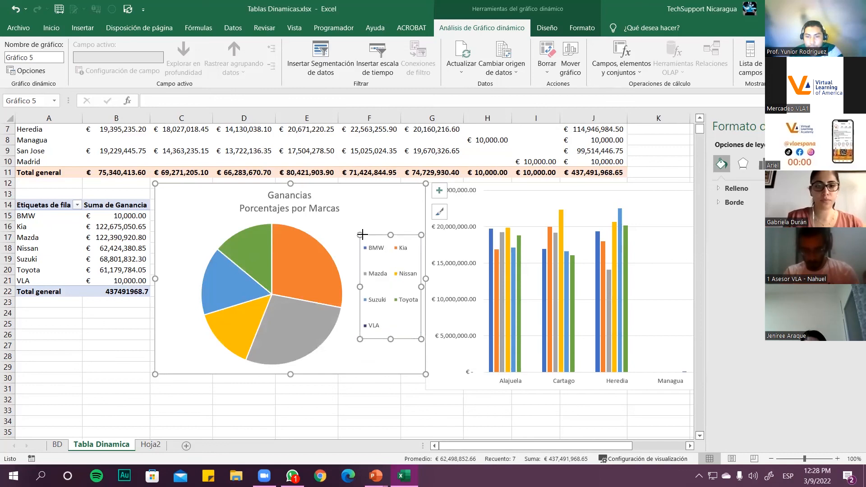
Step: Set the pie chart's legend text to 12 pt bold
click(51, 28)
click(201, 49)
click(201, 49)
click(201, 49)
click(201, 48)
click(106, 67)
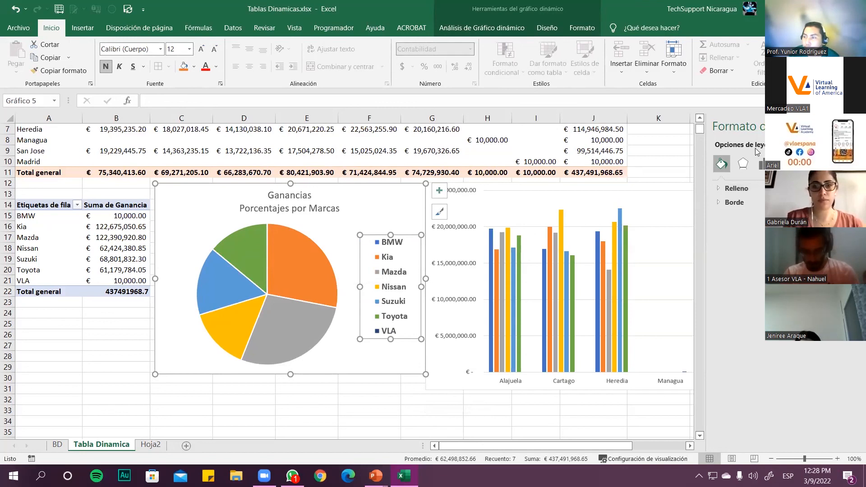
Step: Look through the legend's formatting options and the chart styles available for the pie chart, applying none of them
click(742, 164)
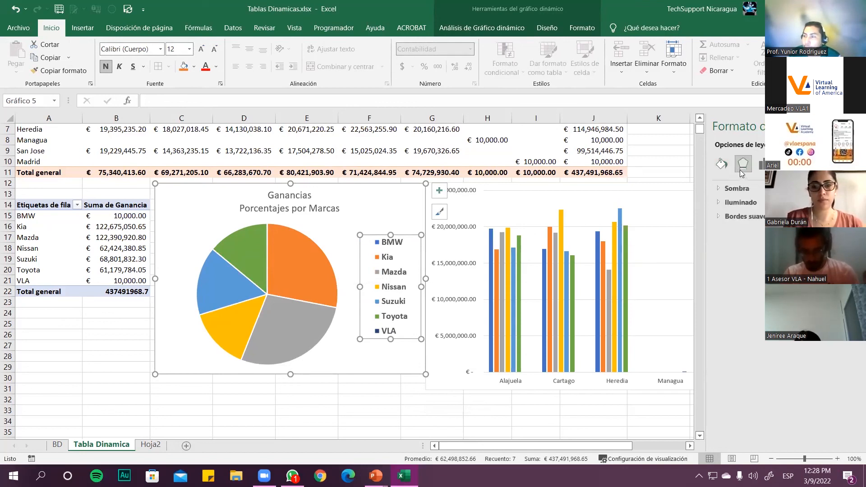
click(720, 165)
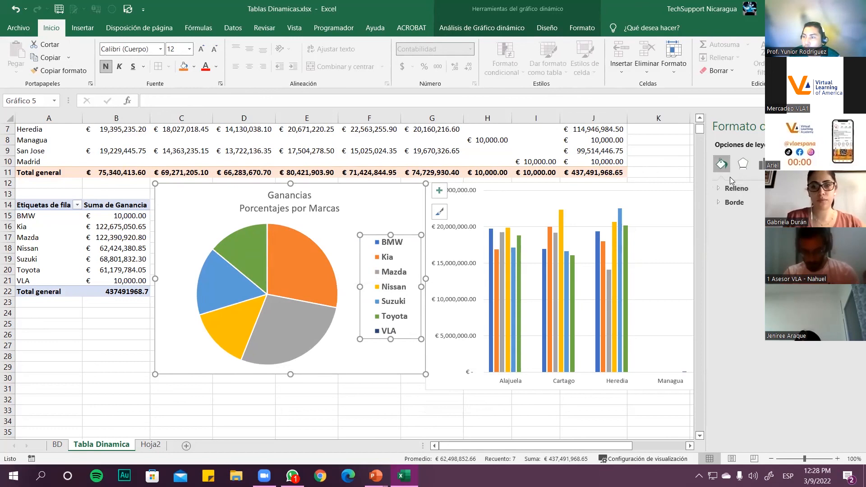
click(743, 160)
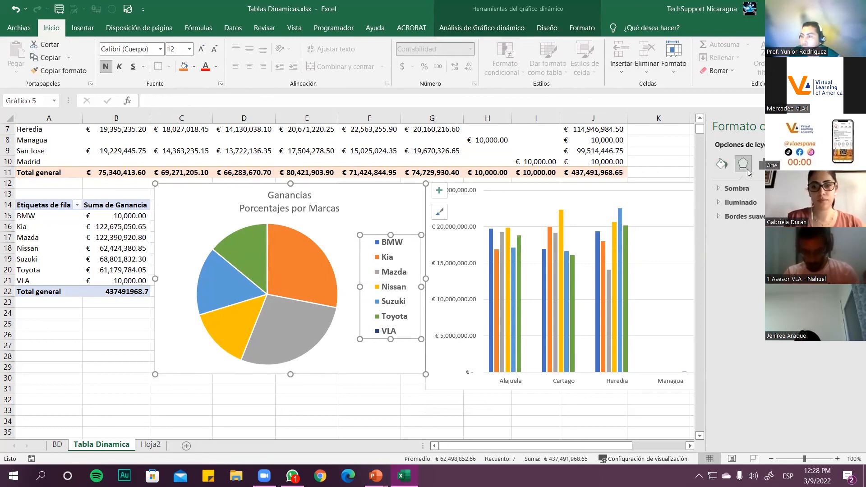
click(760, 164)
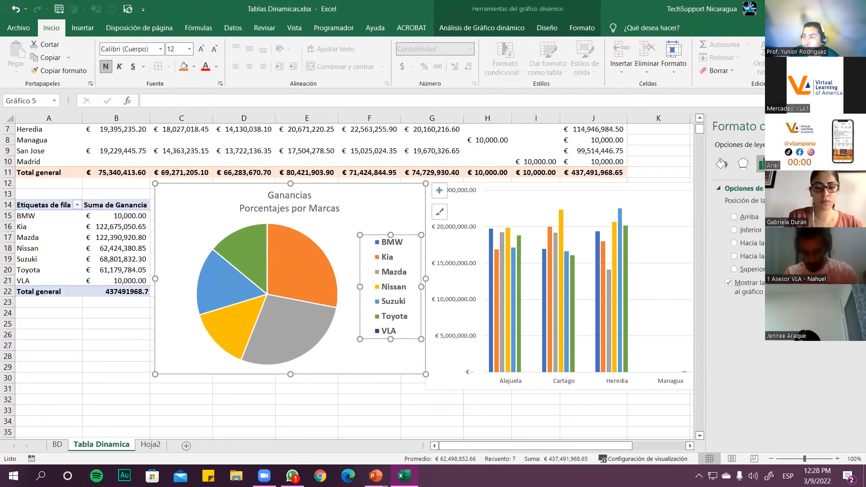
click(797, 144)
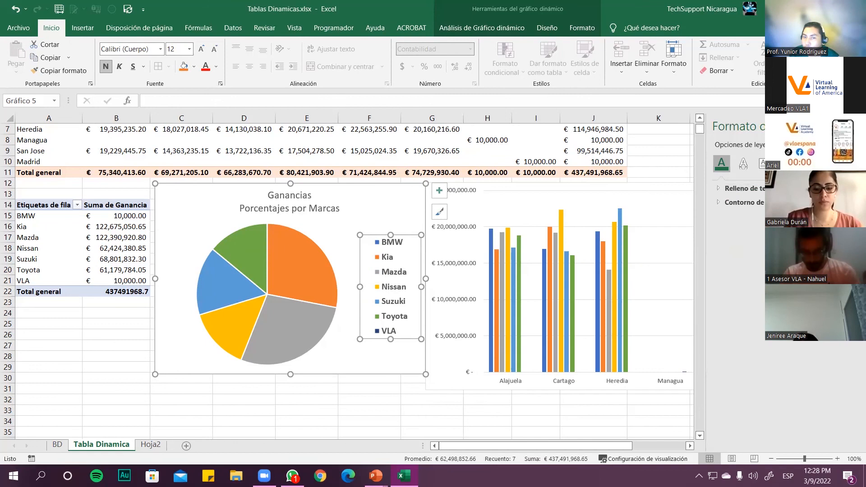
click(857, 126)
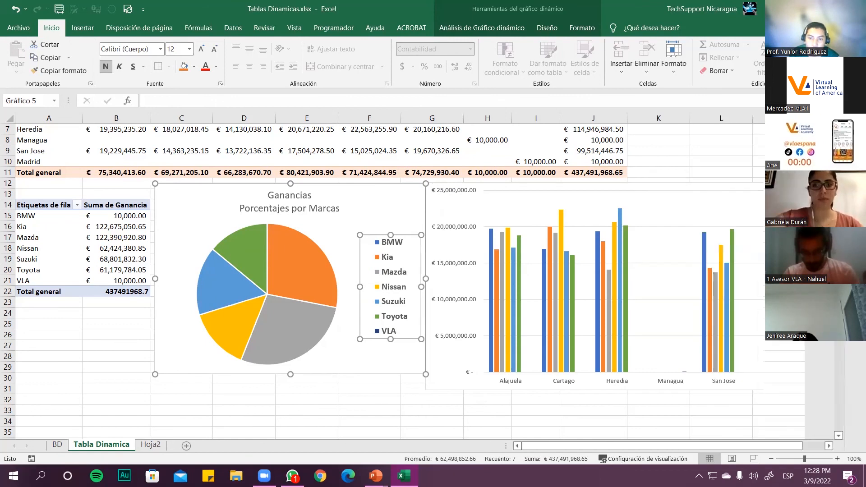
click(366, 216)
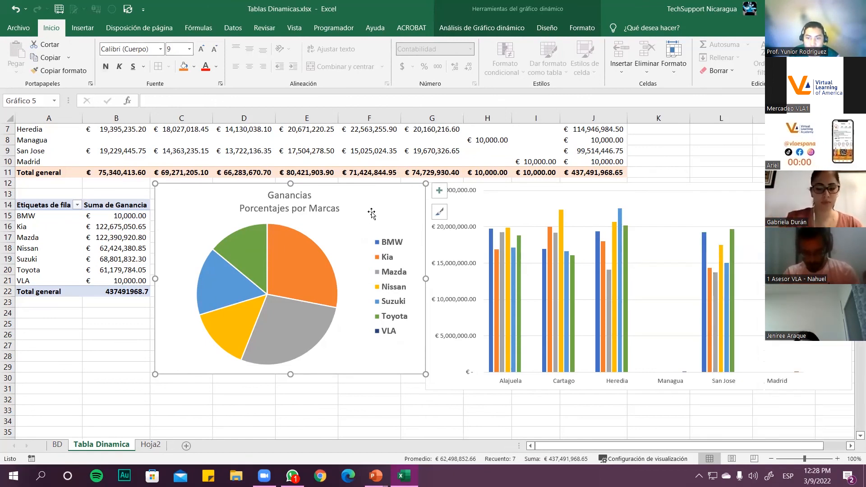
click(439, 212)
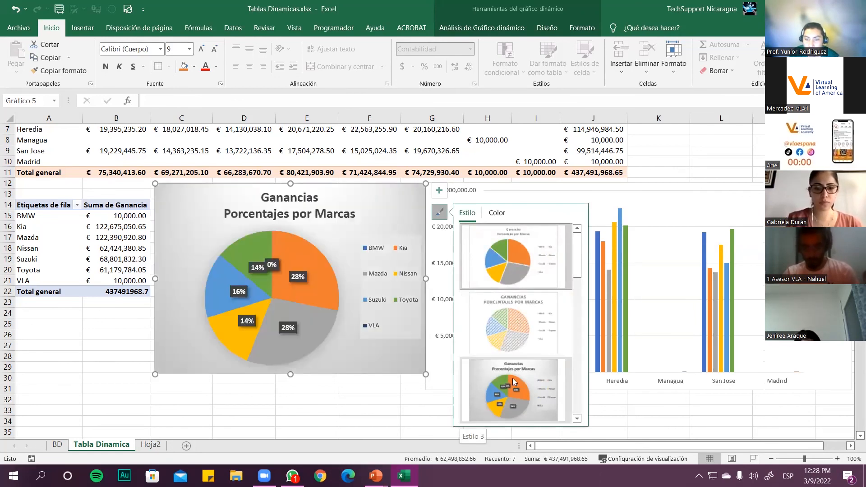
scroll(512, 378, down, 6)
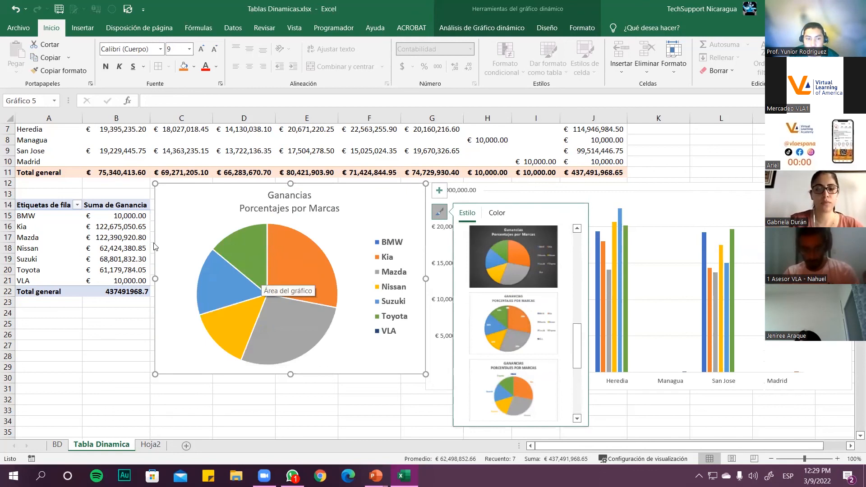
drag(116, 216, 118, 278)
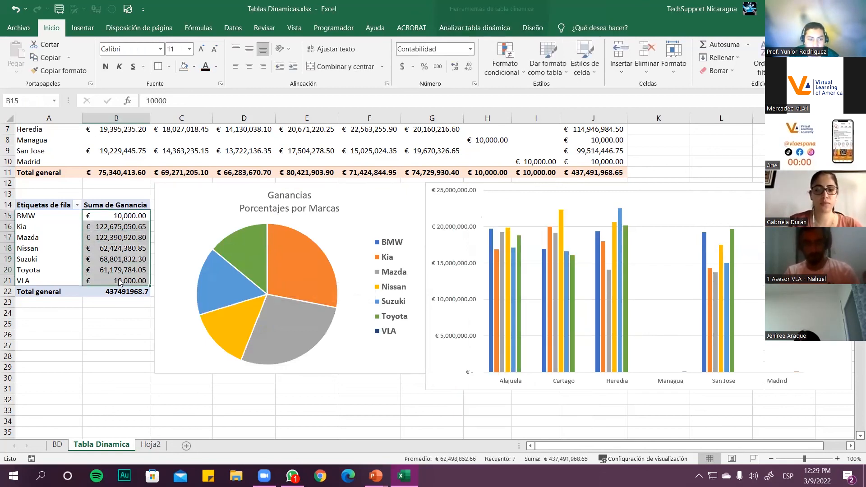
Step: Add data labels to the pie chart that show only percentages, with values and leader lines turned off
click(332, 236)
click(440, 190)
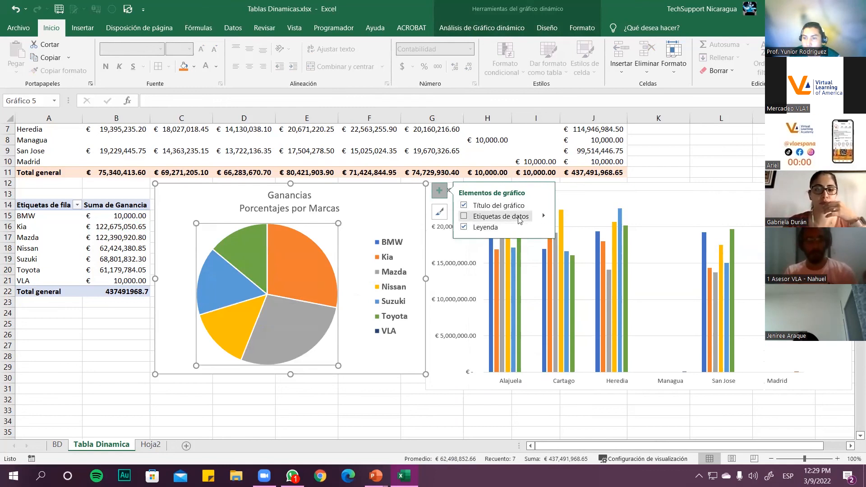
click(465, 217)
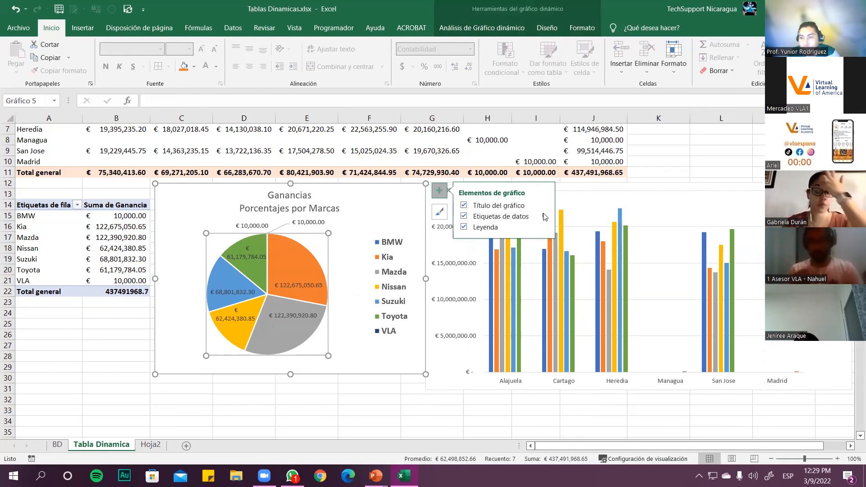
mouse_move(544, 215)
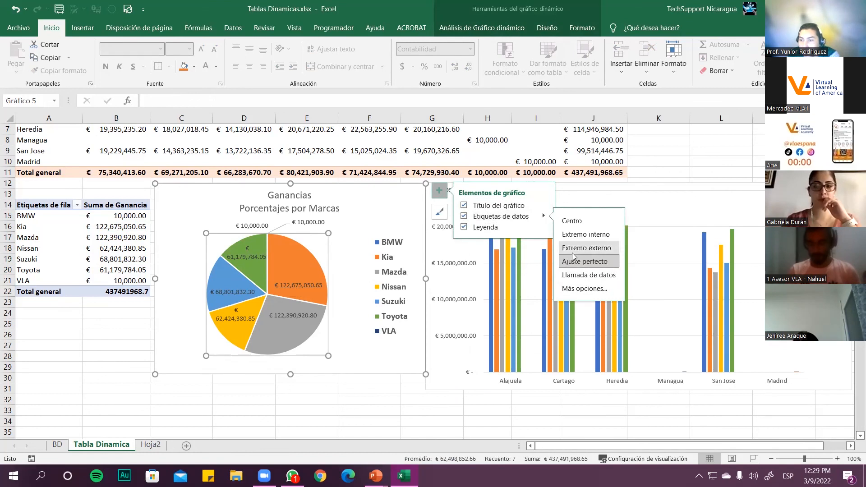
click(583, 288)
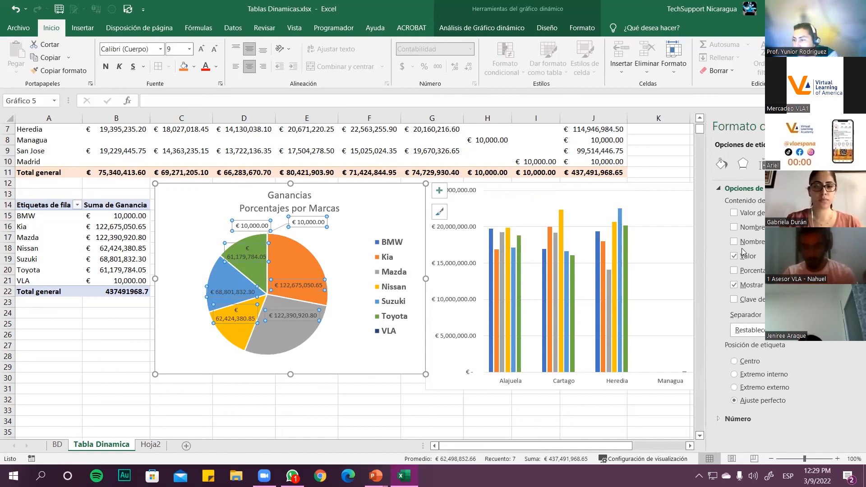
click(733, 286)
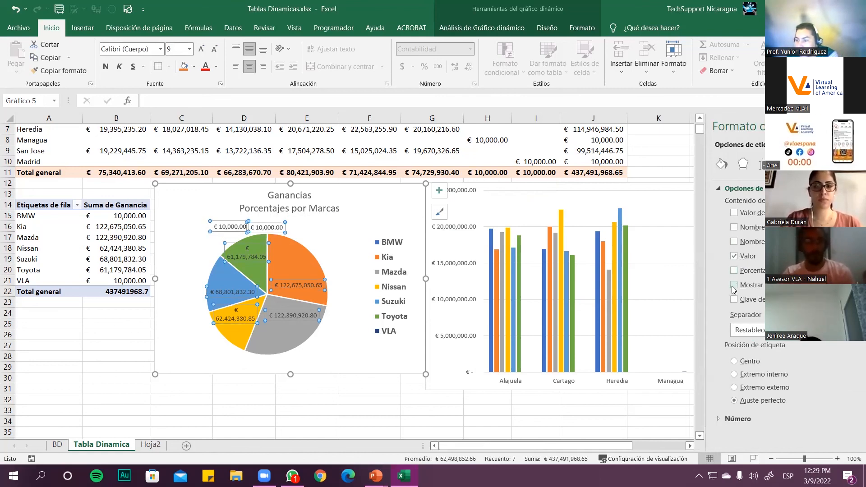
click(734, 256)
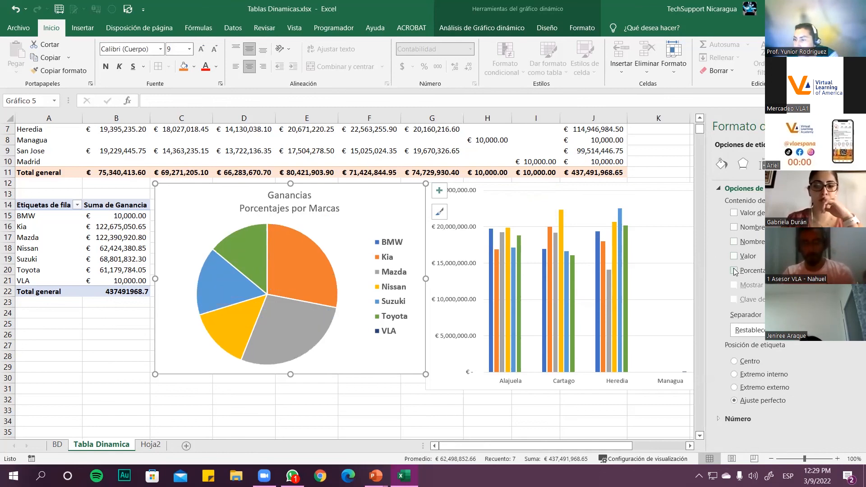
click(734, 270)
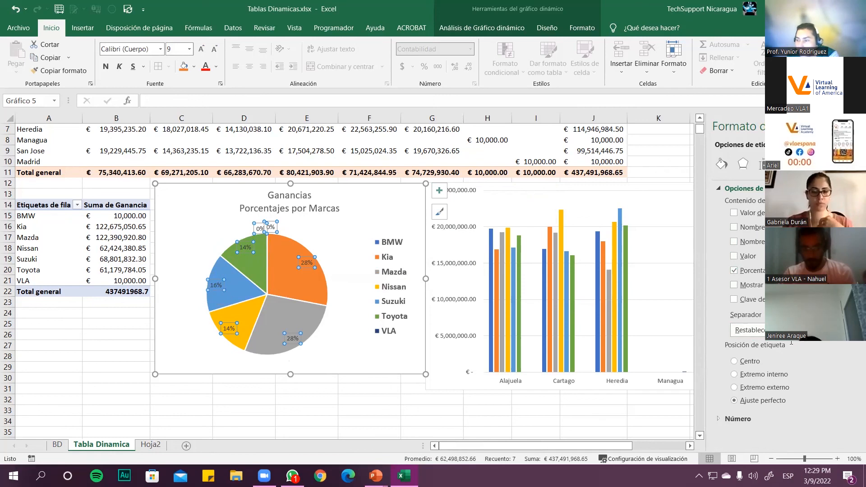
Step: Compare the label positions on the pie chart and place the percentage labels at Extremo interno (inside end)
click(735, 374)
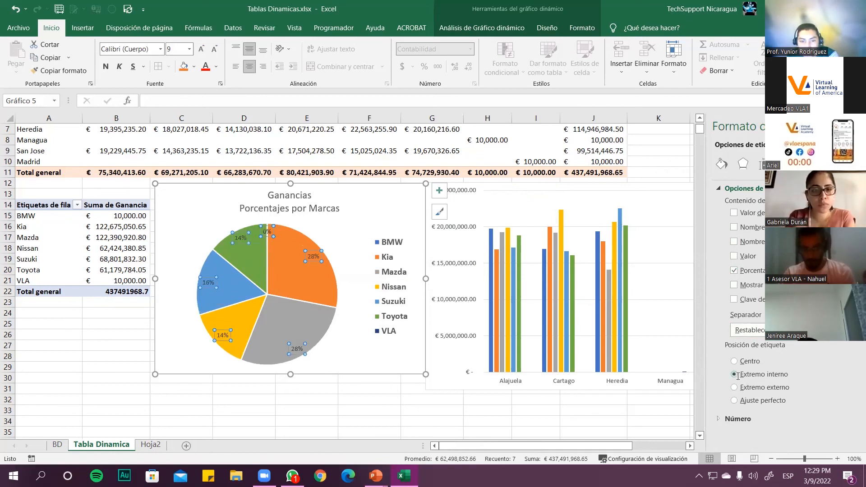
click(733, 401)
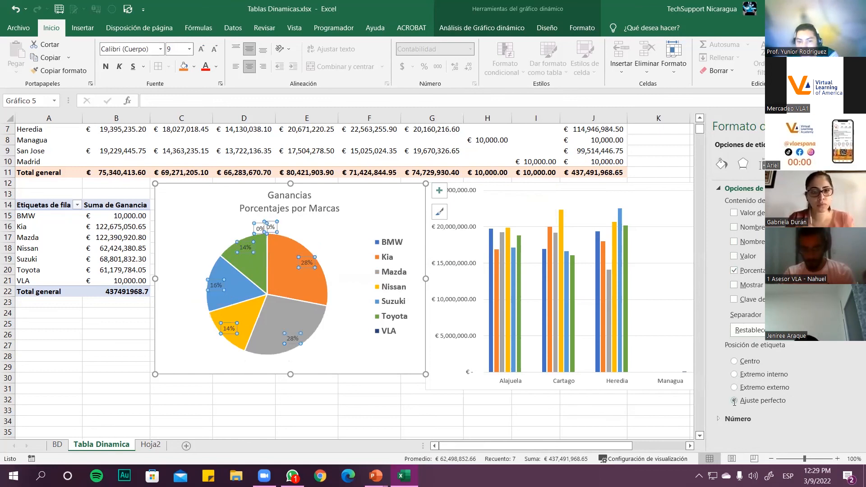
click(734, 374)
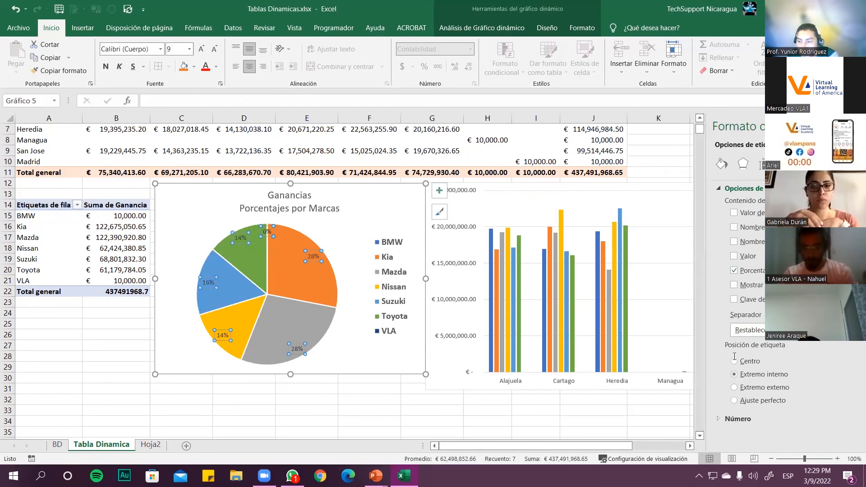
click(734, 361)
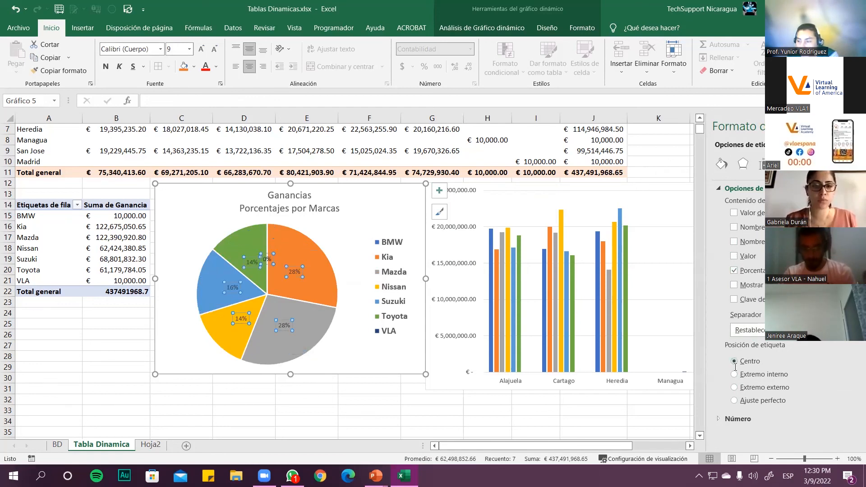
click(734, 375)
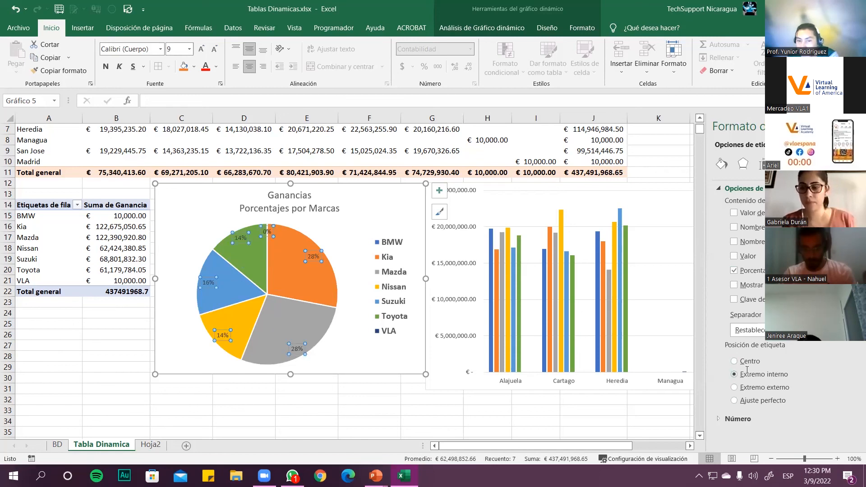
Step: Look through the number format categories for the pie chart's percentage labels and keep General
click(737, 418)
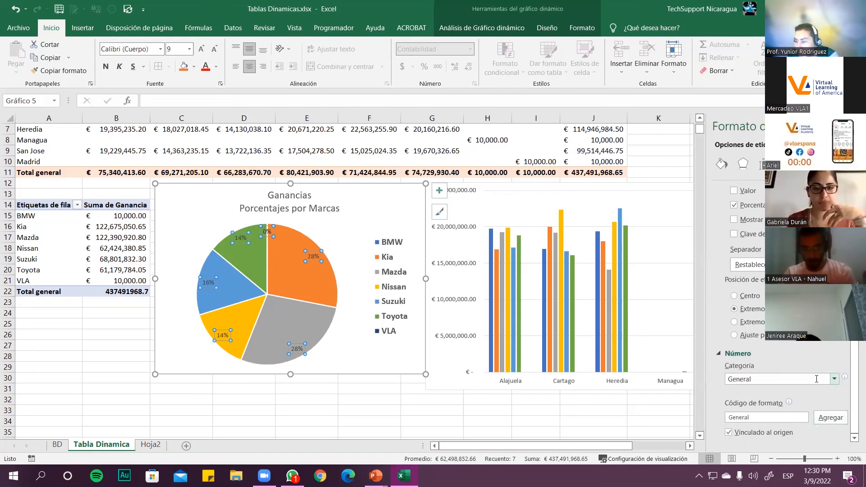
click(834, 379)
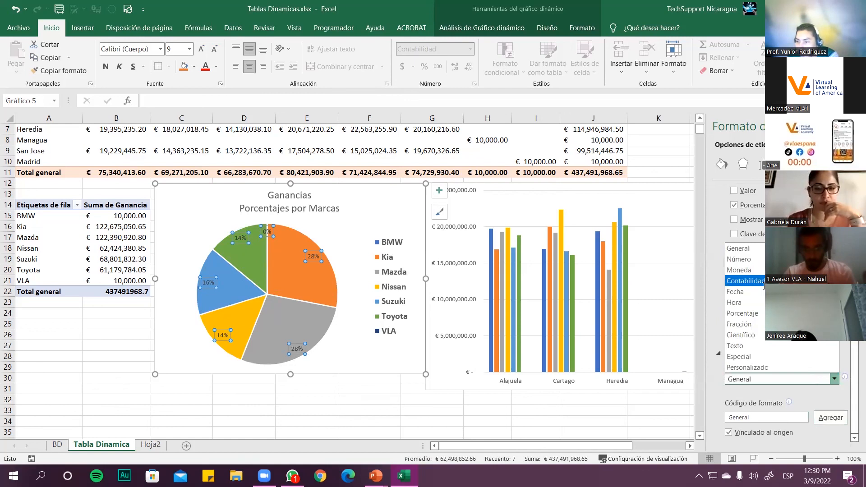
click(739, 248)
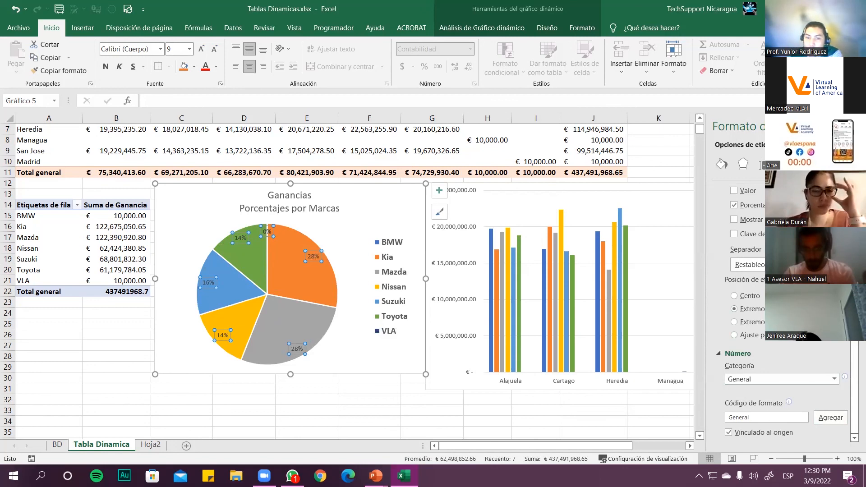
click(851, 126)
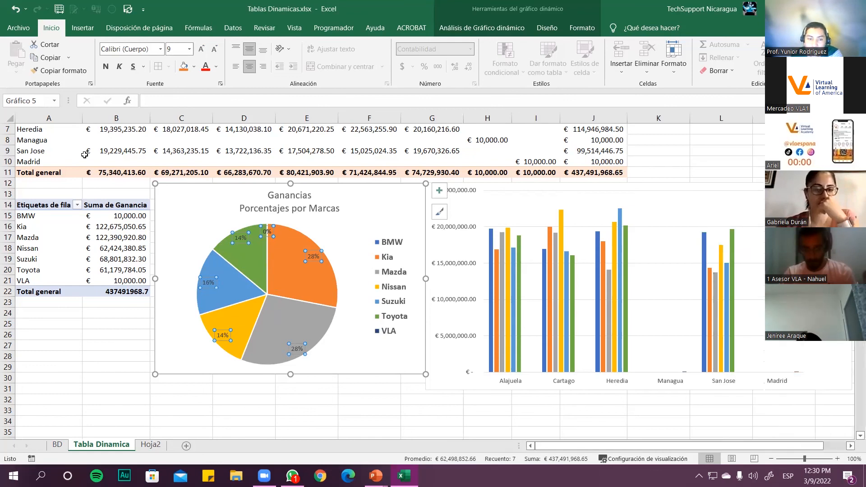
Step: Make the pie chart's percentage labels bold and set their size to 10.5 pt
click(106, 70)
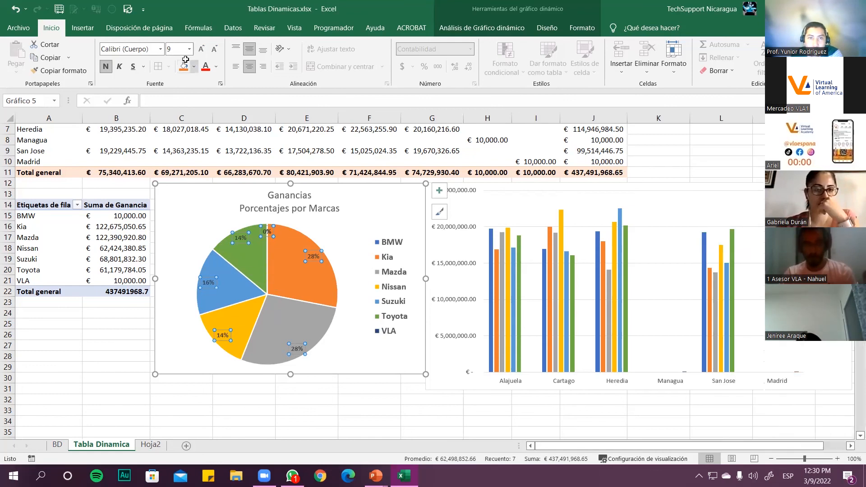
click(202, 48)
click(201, 48)
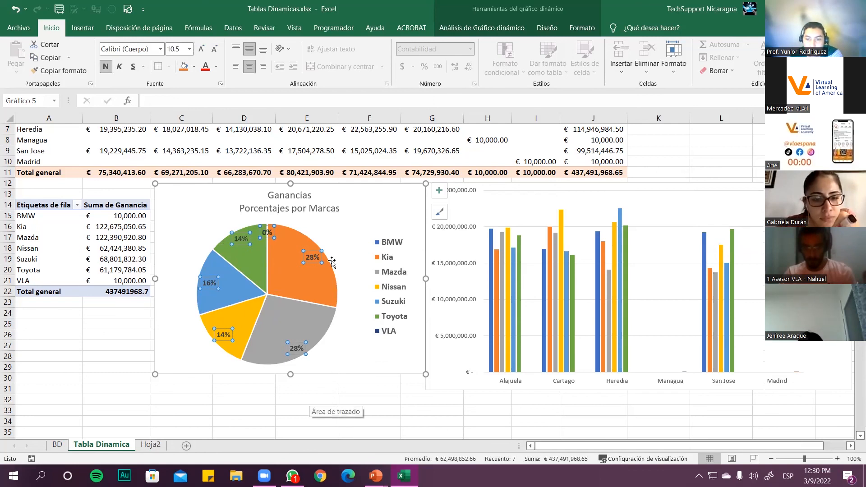
Step: Make the pie chart's title, Ganancias Porcentajes por Marcas, bold
click(305, 211)
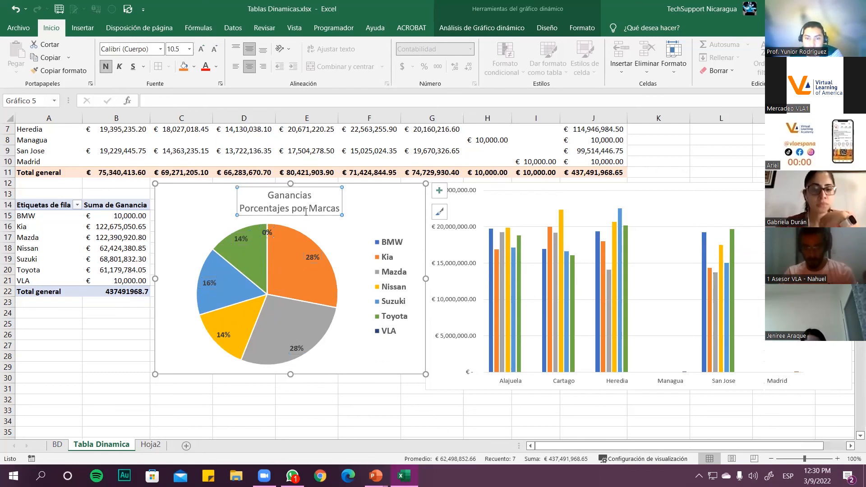
click(105, 66)
click(355, 429)
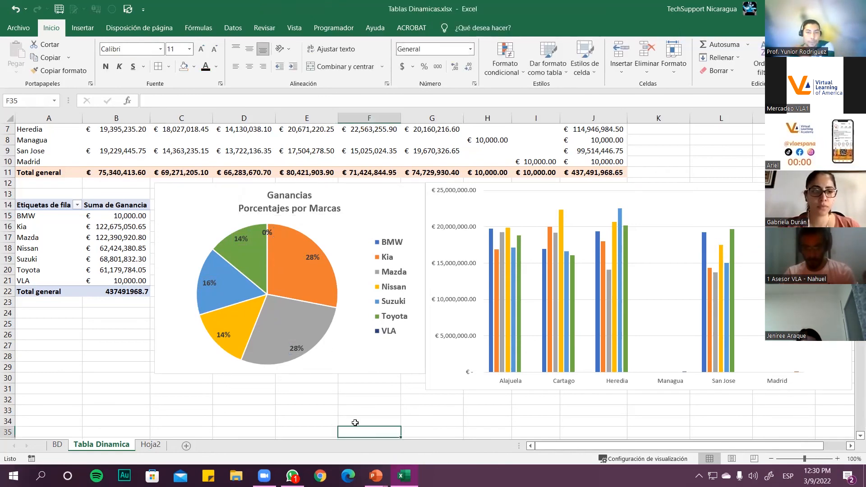
Step: Add a chart title to the column chart beside the pie chart
drag(567, 444, 595, 446)
click(593, 206)
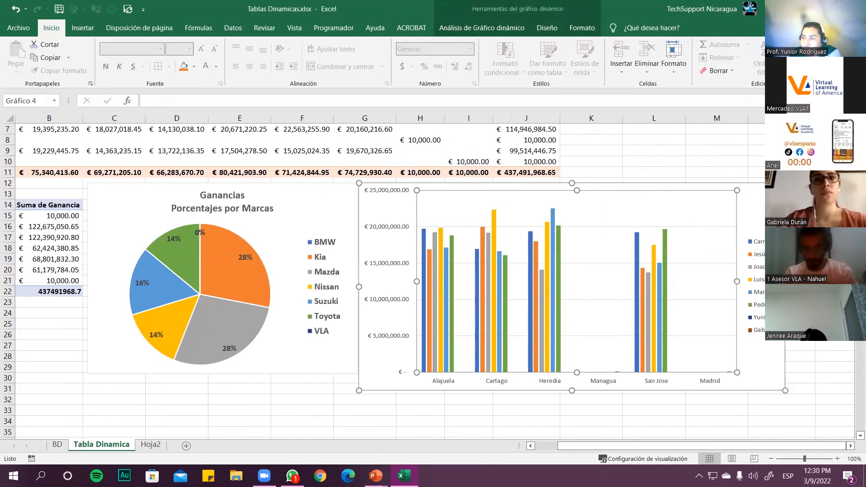
click(796, 190)
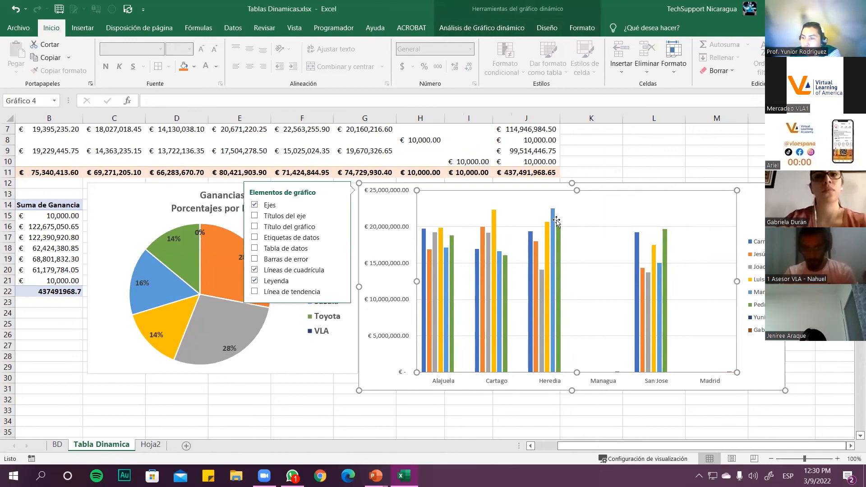
click(254, 226)
Step: Replace the column chart's placeholder title with "Ganancias por Vendedor en los municipios"
double_click(584, 196)
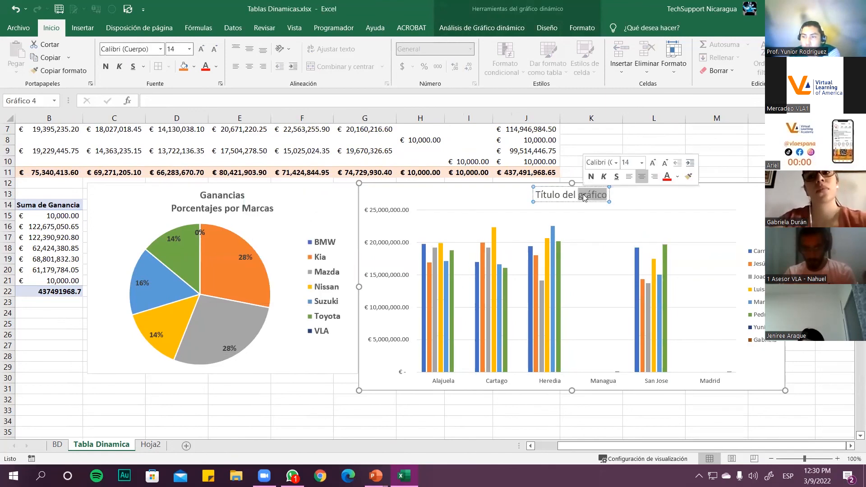
key(BackSpace)
key(BackSpace)
key(BackSpace)
key(BackSpace)
key(BackSpace)
key(BackSpace)
key(BackSpace)
key(BackSpace)
key(BackSpace)
key(BackSpace)
key(BackSpace)
key(BackSpace)
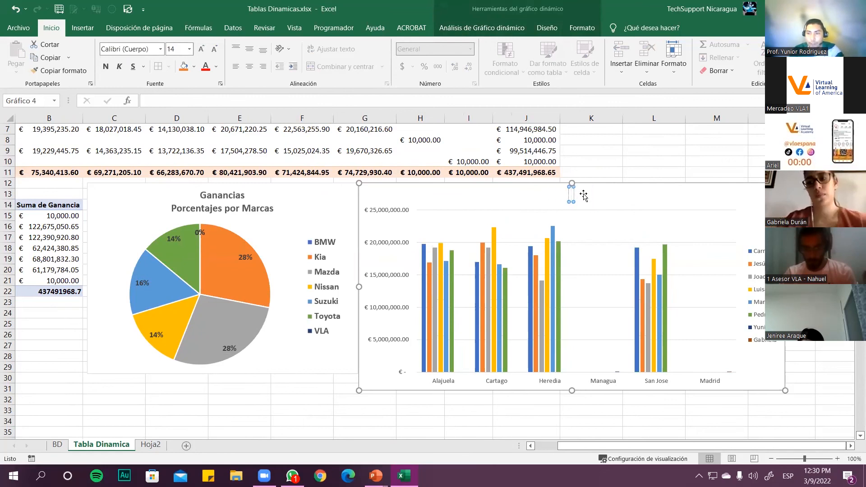
text(Ganancias por Vendedor y)
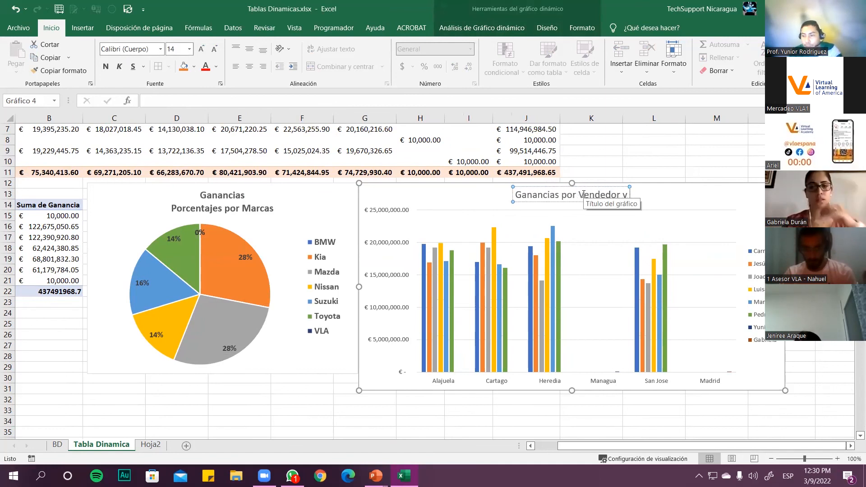
key(BackSpace)
key(BackSpace)
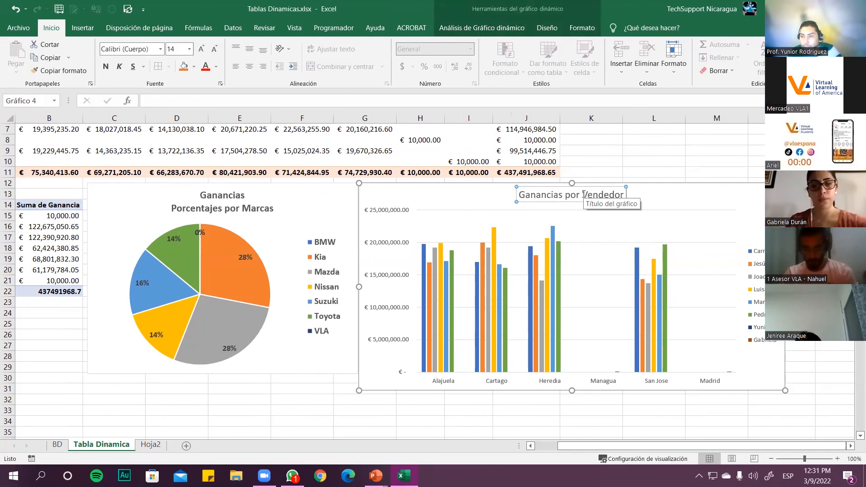
text(en los muni)
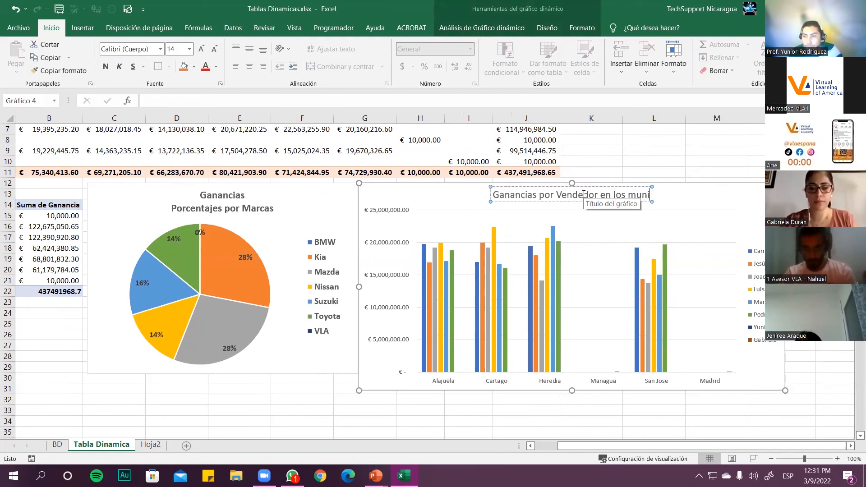
text(cip)
key(BackSpace)
key(BackSpace)
text(s)
key(BackSpace)
text(os)
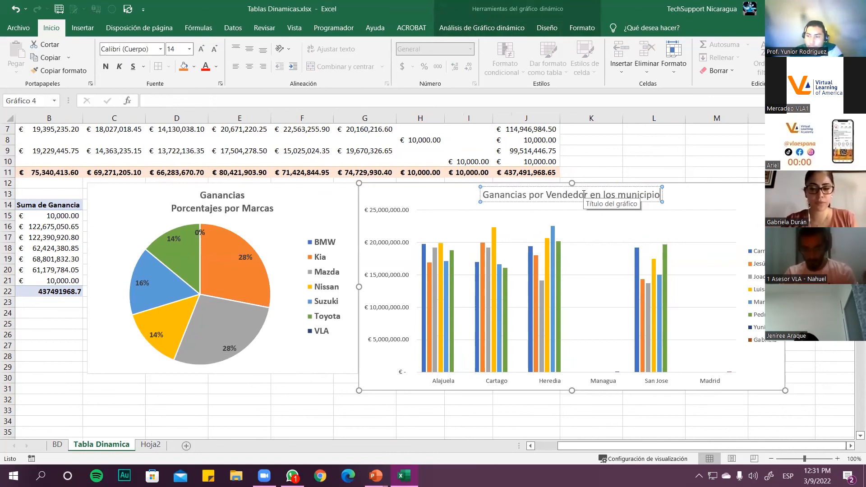
click(700, 204)
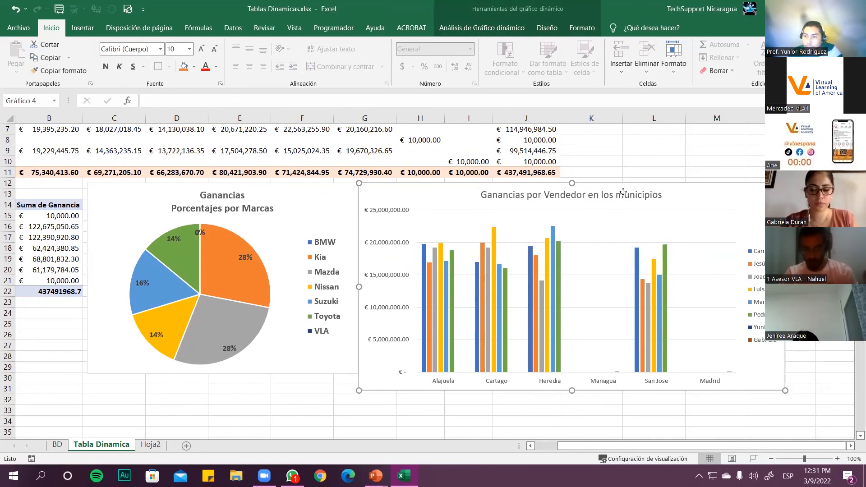
Step: Copy the formatting of the pie chart's title onto the column chart's title
click(217, 202)
click(57, 70)
click(522, 198)
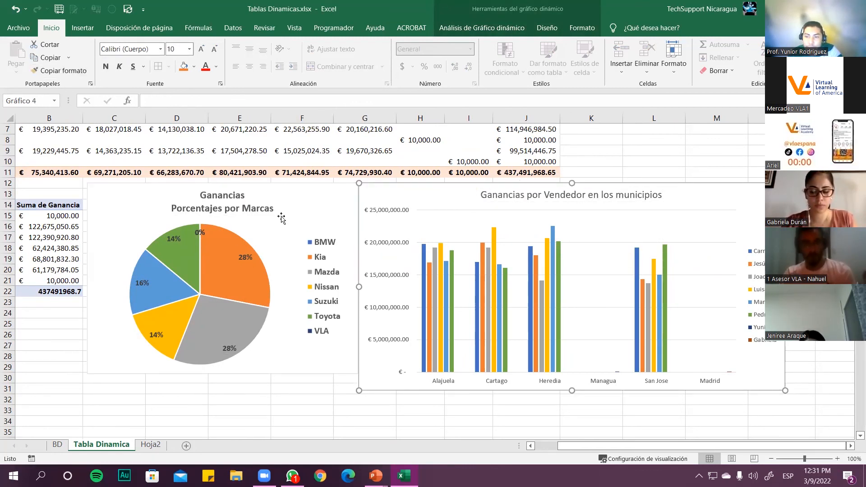
click(252, 204)
click(58, 71)
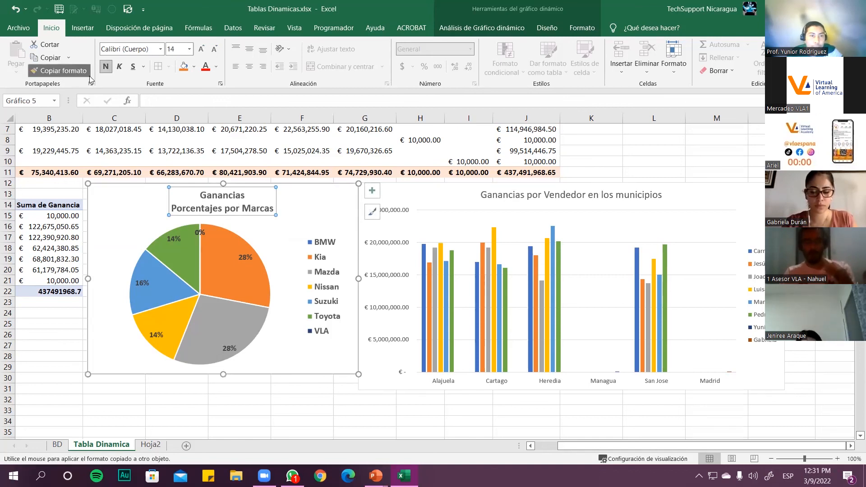
click(595, 198)
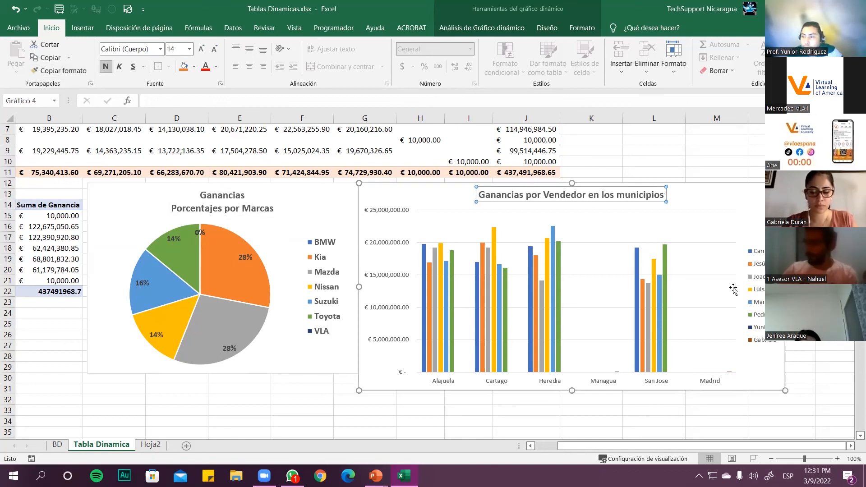
Step: Copy the formatting of the pie chart's legend onto the column chart's legend
click(334, 272)
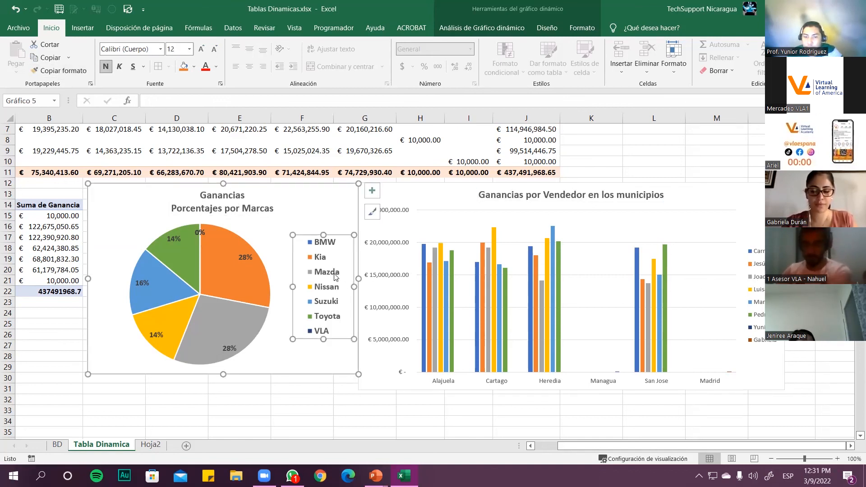
click(58, 71)
click(755, 276)
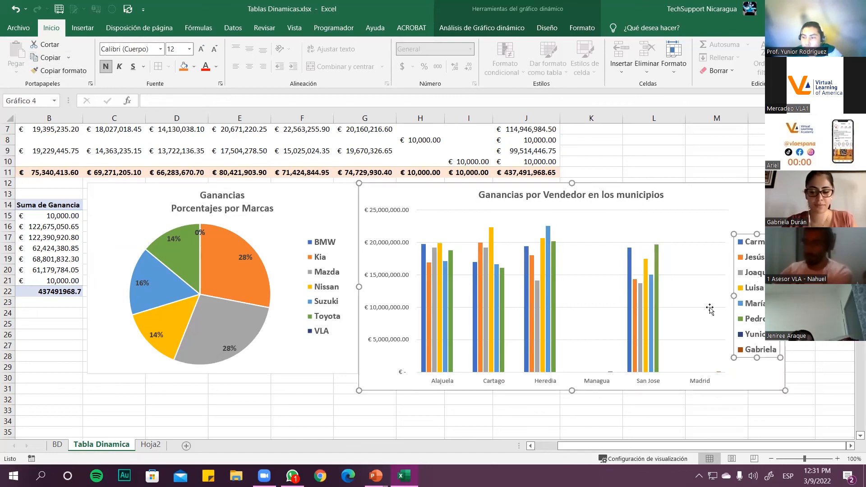
Step: Make the municipality labels on the column chart's horizontal axis bold and set them to 10 pt
click(445, 384)
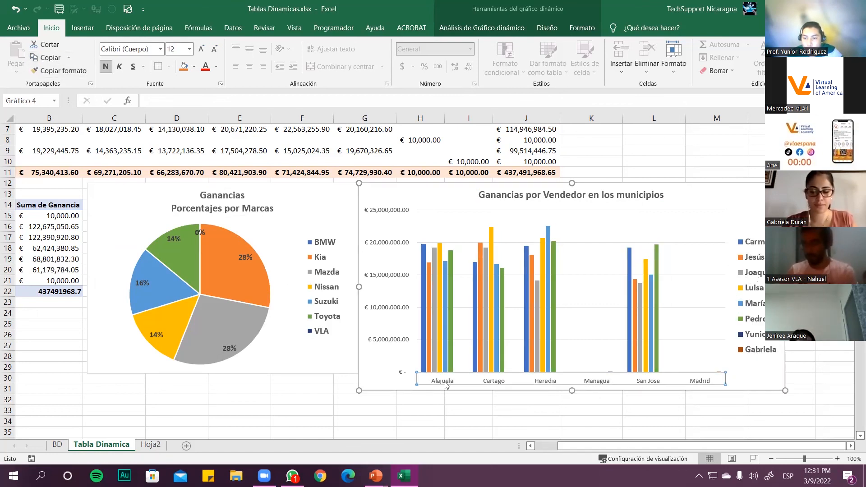
click(108, 70)
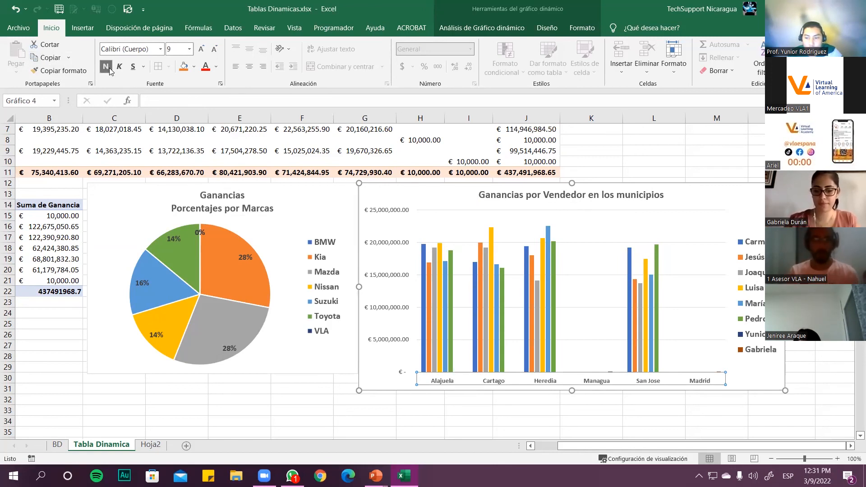
click(201, 48)
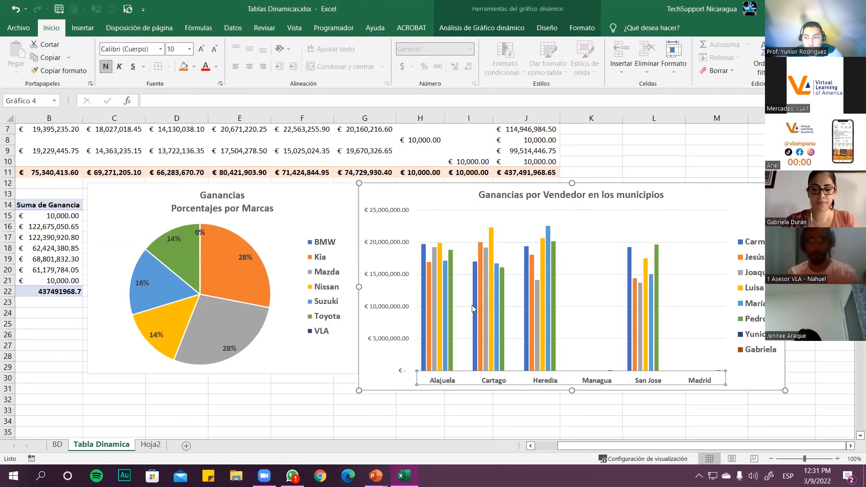
click(435, 410)
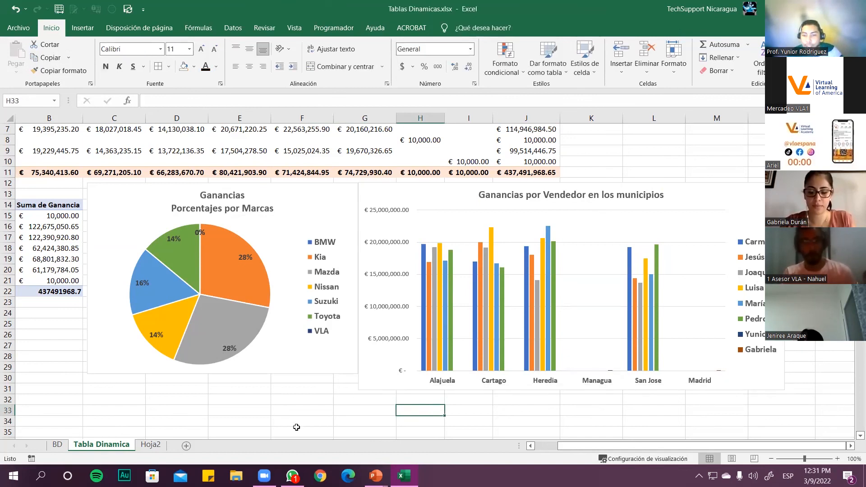
click(316, 411)
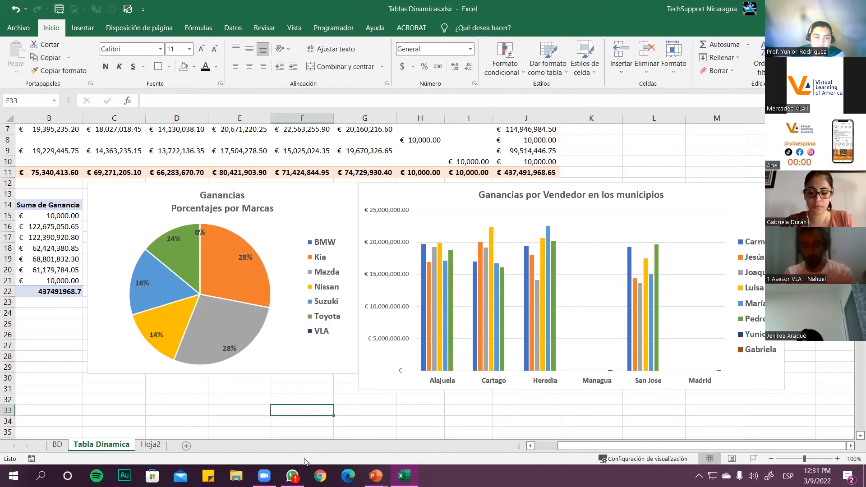
scroll(284, 280, up, 2)
scroll(284, 280, down, 2)
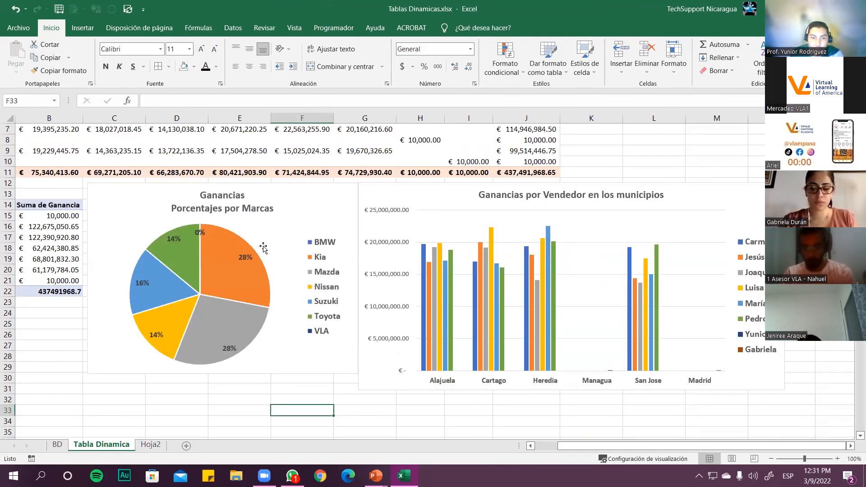
scroll(215, 230, up, 2)
click(41, 284)
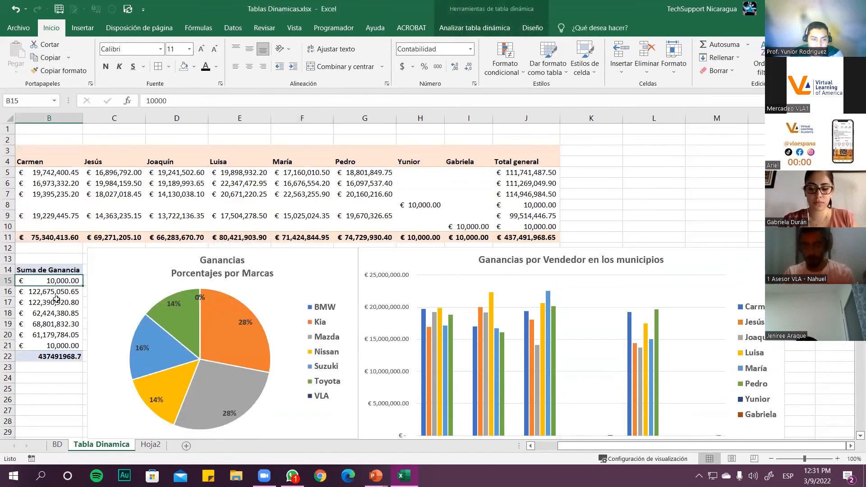
click(56, 321)
click(61, 193)
Step: Filter the row labels of the Marca pivot table to show only BMW
drag(562, 445, 531, 448)
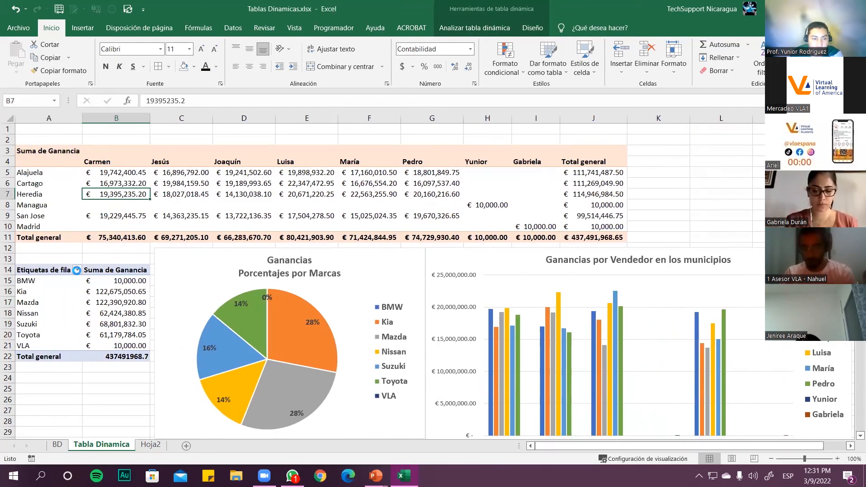
click(77, 270)
click(30, 143)
click(30, 153)
click(82, 249)
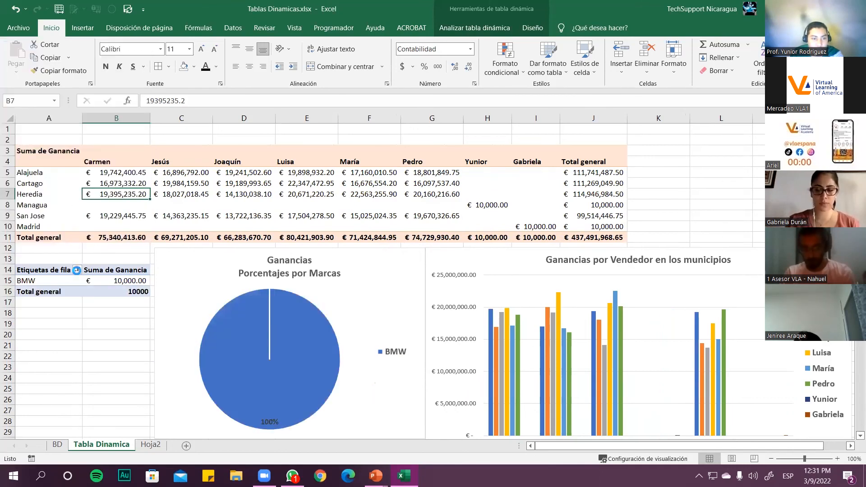
Step: Extend the Marca pivot table's row filter to include Kia and Mazda, applying the filter after adding each brand
click(77, 270)
click(30, 163)
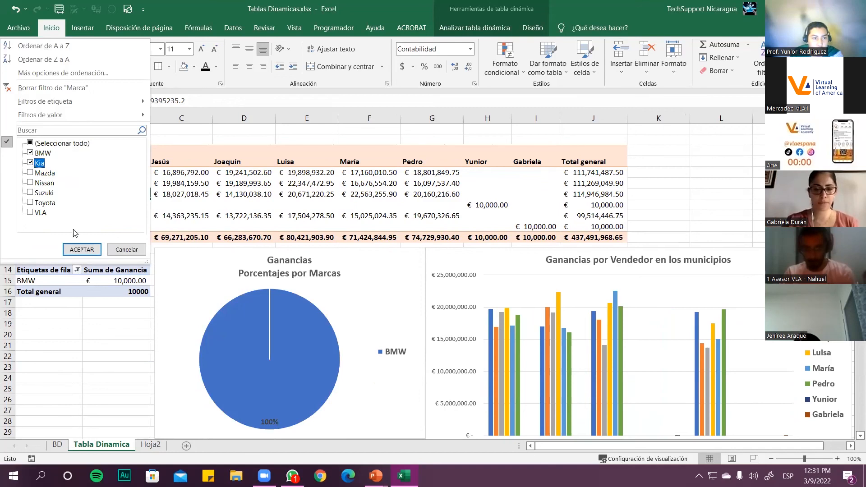
click(82, 249)
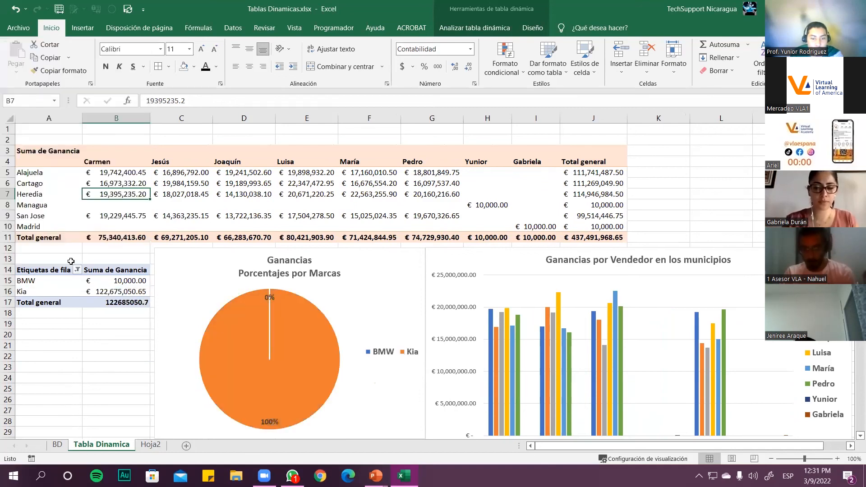
click(77, 270)
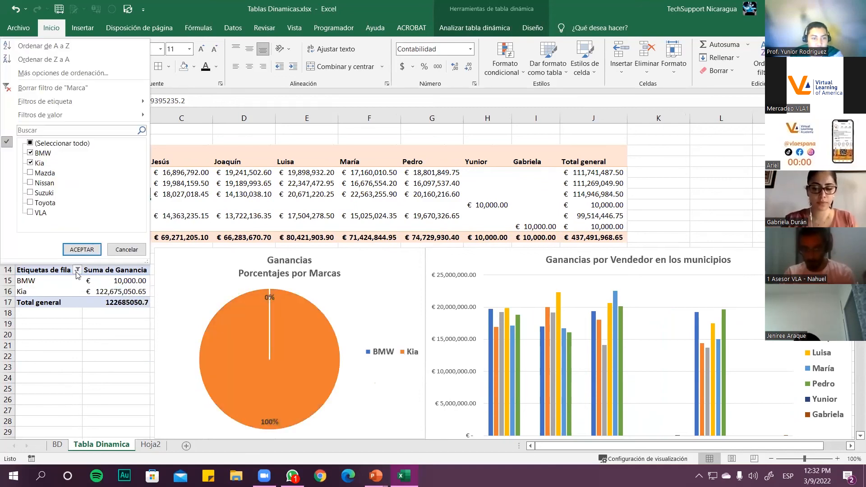
click(30, 173)
click(78, 249)
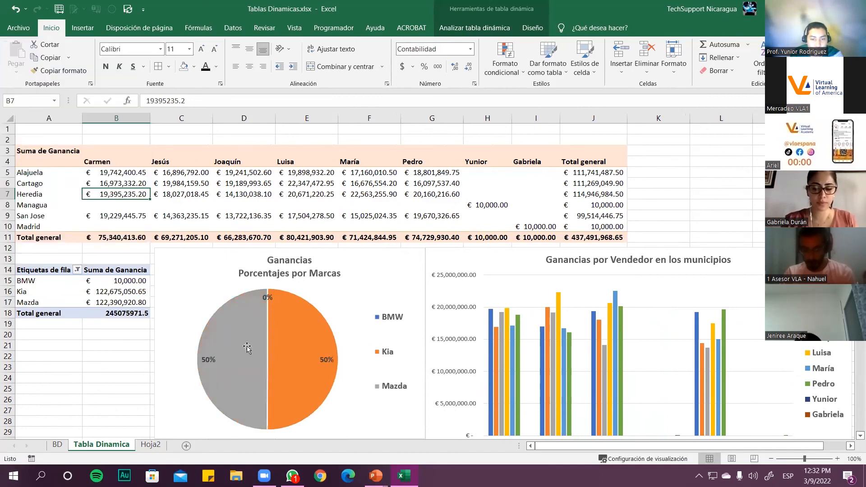
click(46, 297)
click(250, 329)
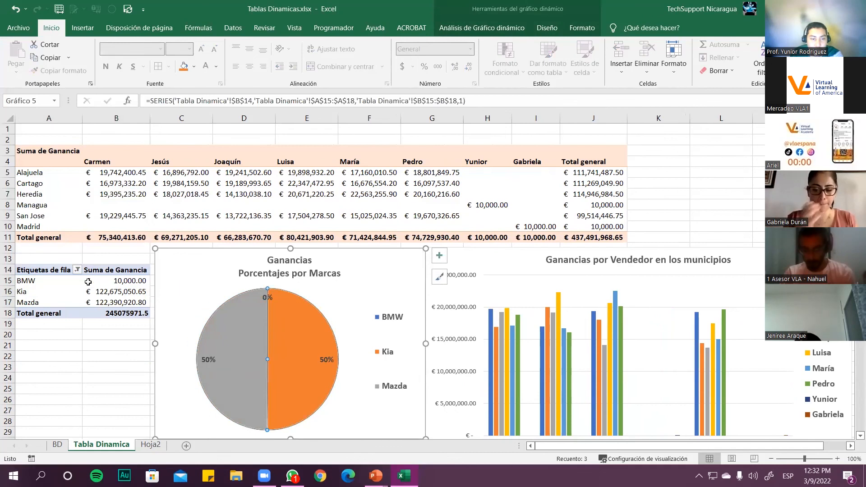
click(28, 290)
click(197, 275)
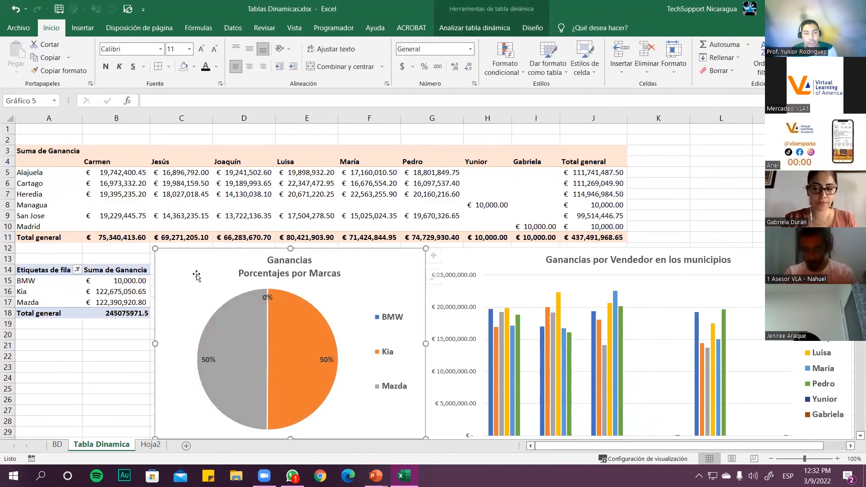
click(49, 190)
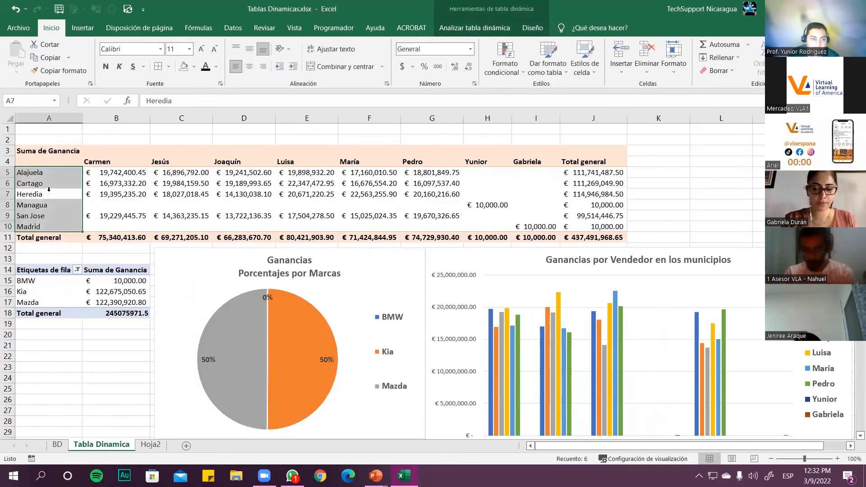
click(111, 195)
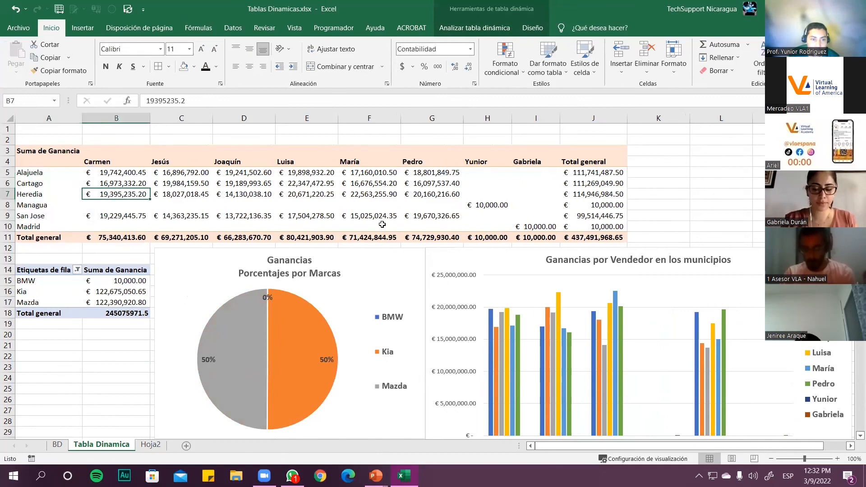
click(516, 273)
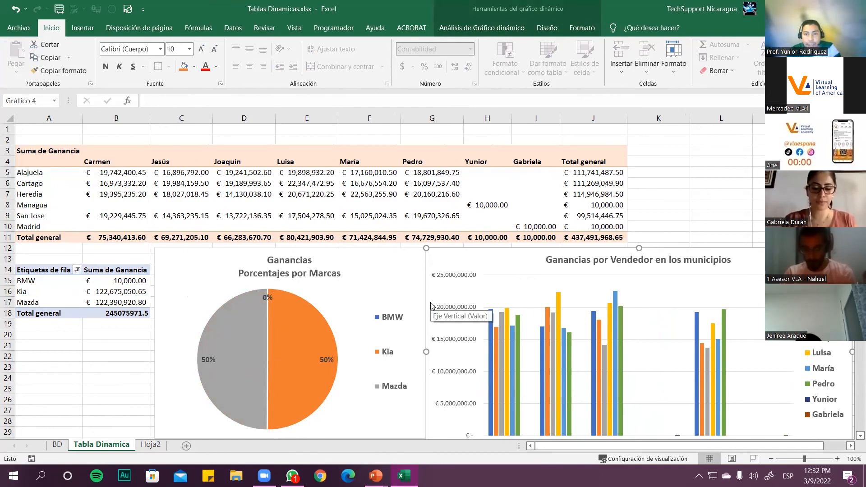
Step: Switch to the PowerPoint presentation, advance to the Slicers slide, and return to the Excel workbook
key(alt+Tab)
key(alt+Tab)
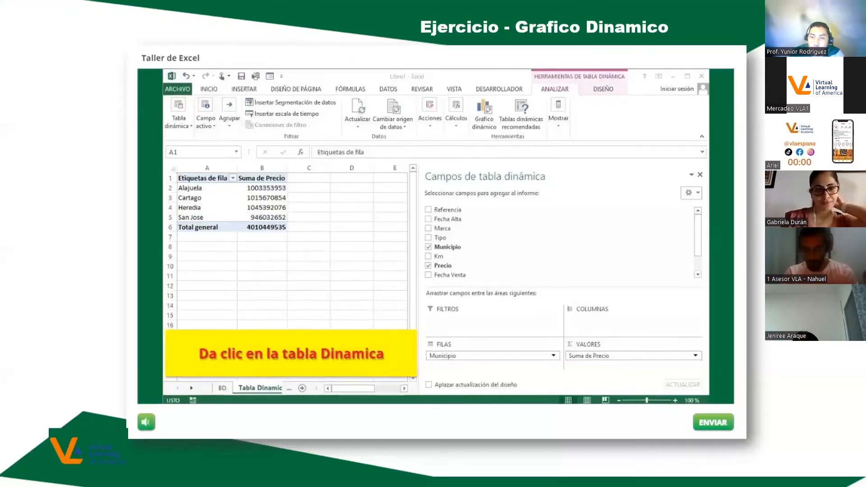
key(Right)
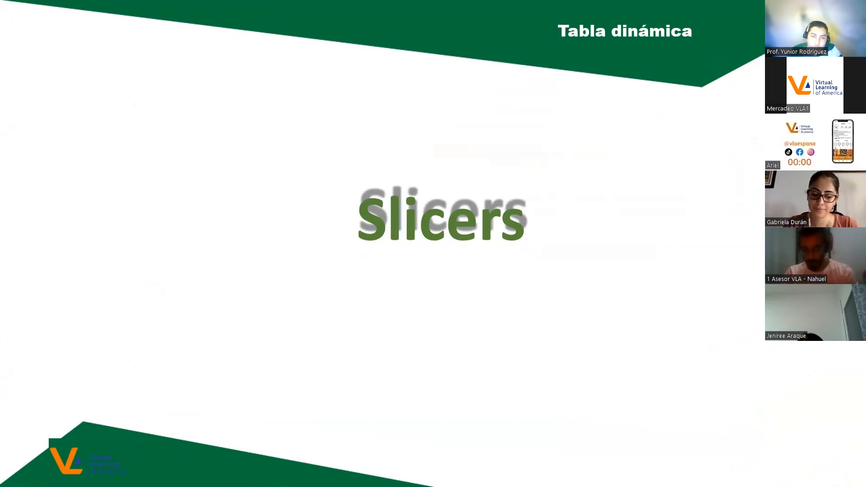
key(alt+Tab)
key(alt+Tab)
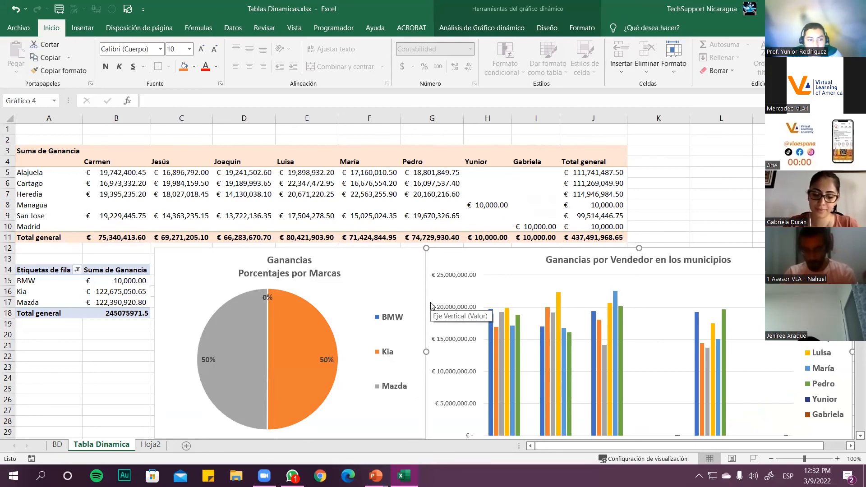
Step: Show the field list of the upper pivot table and remove Municipio from its rows
click(47, 282)
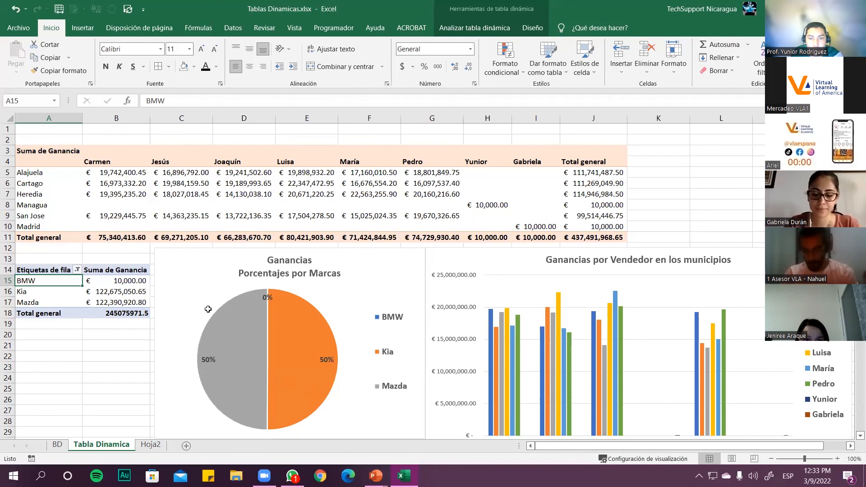
click(103, 192)
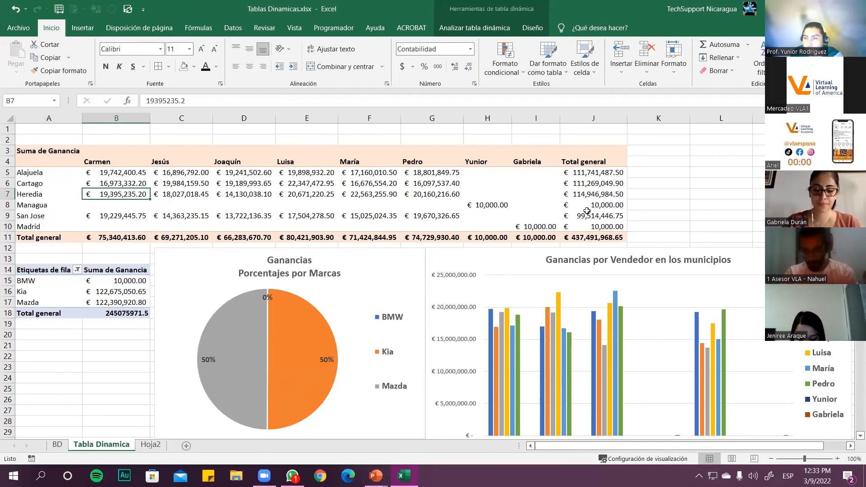
drag(144, 195, 184, 201)
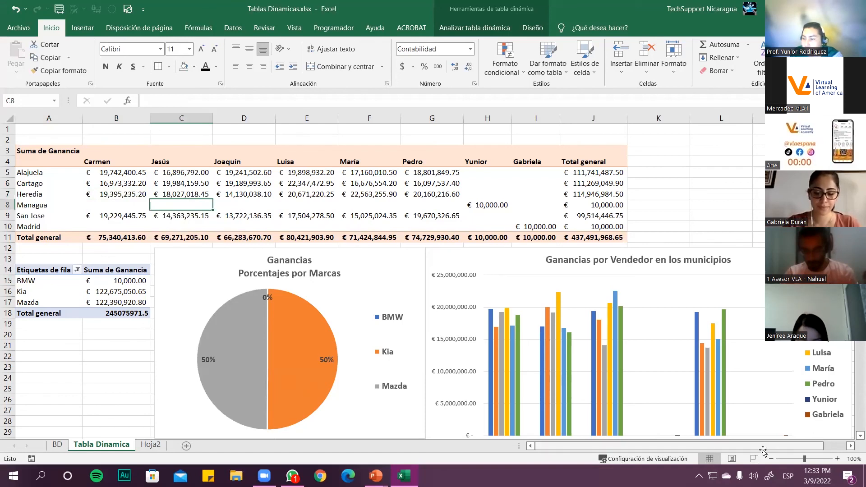
drag(755, 447, 807, 446)
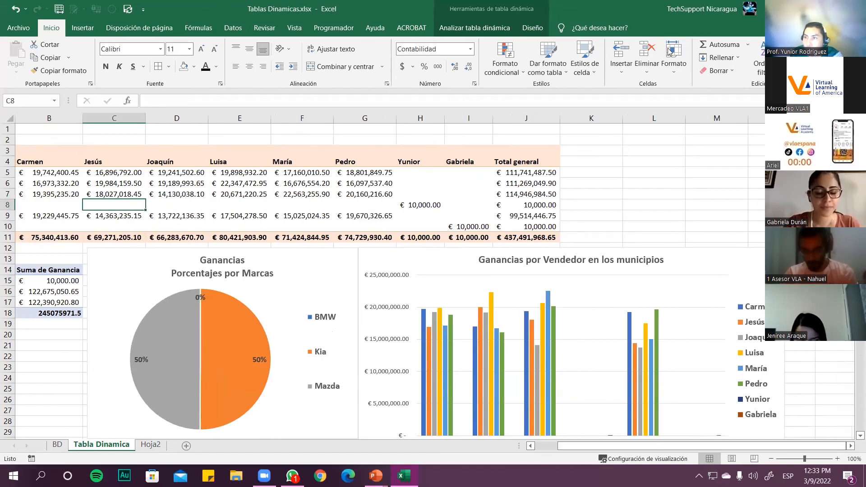
click(480, 29)
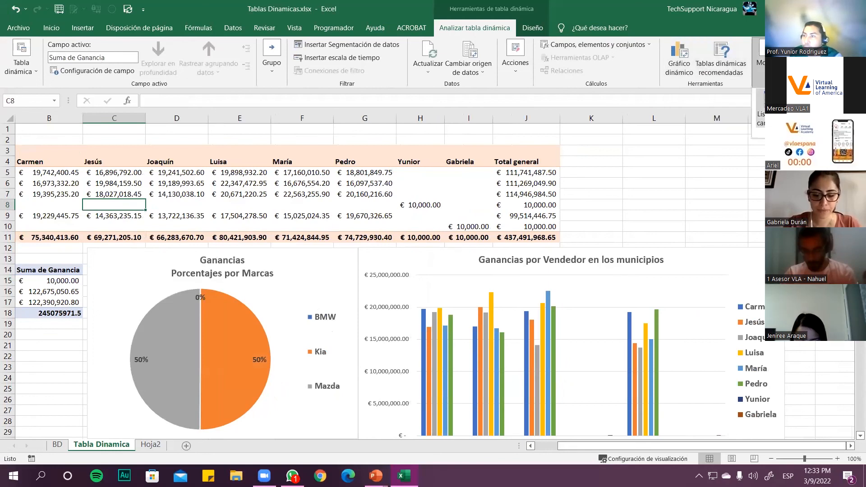
click(772, 108)
drag(728, 390, 754, 275)
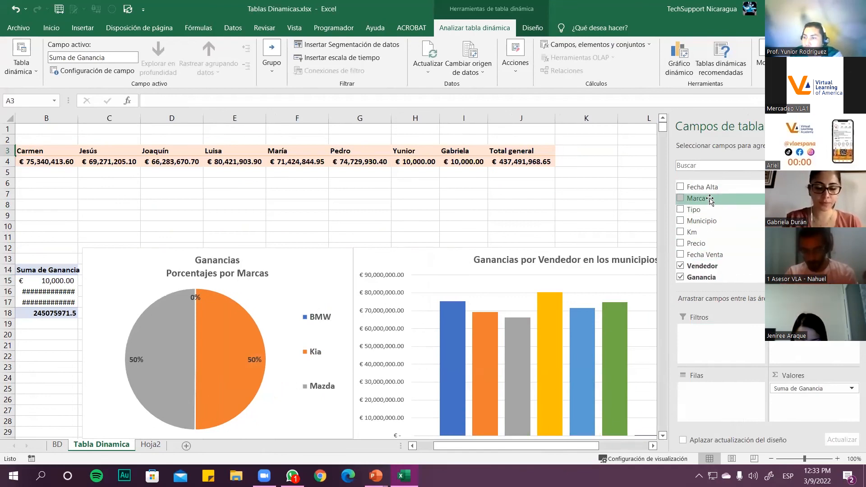
Step: Add the Marca field to the upper pivot table's rows and close the field list
drag(709, 199, 713, 391)
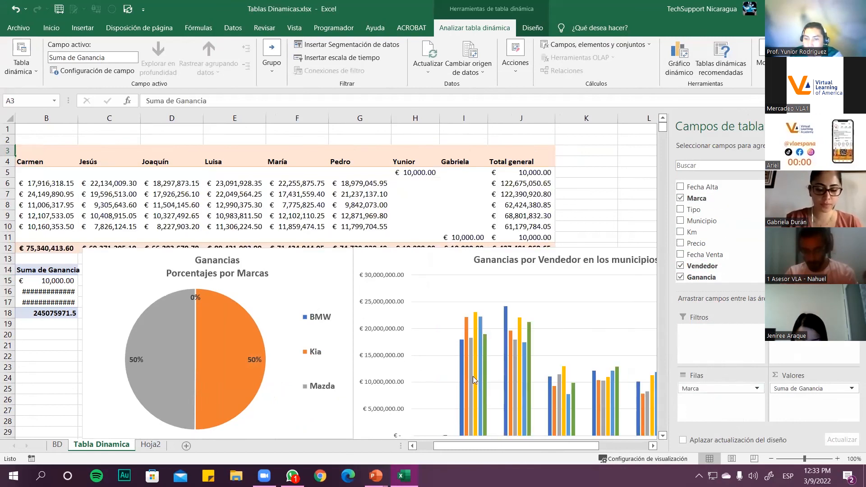
click(853, 126)
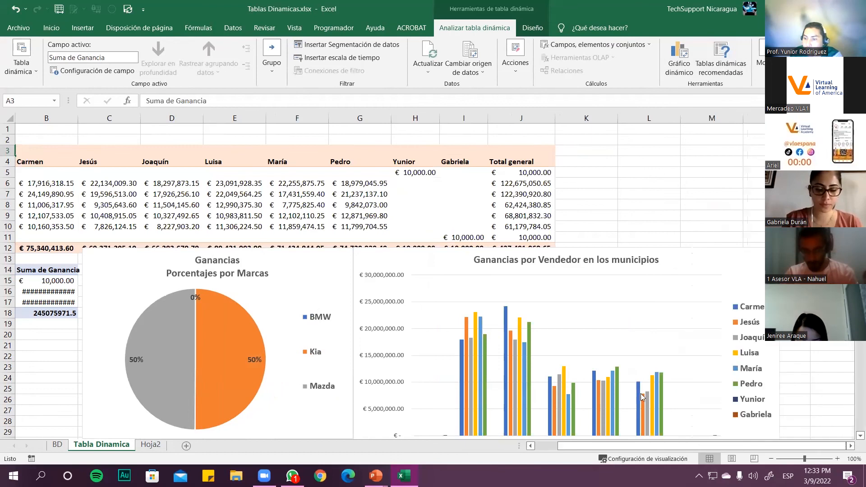
scroll(424, 386, down, 2)
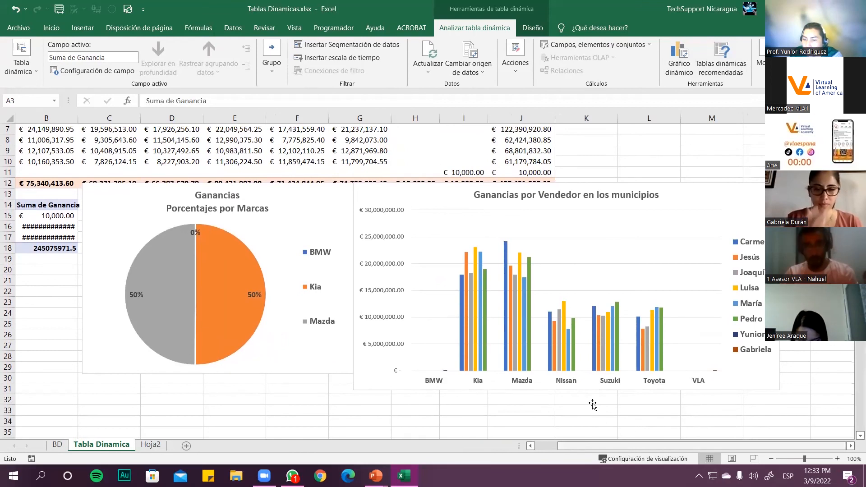
Step: Try to move Vendedor from the columns to the rows of the upper pivot table, alongside Marca
click(298, 151)
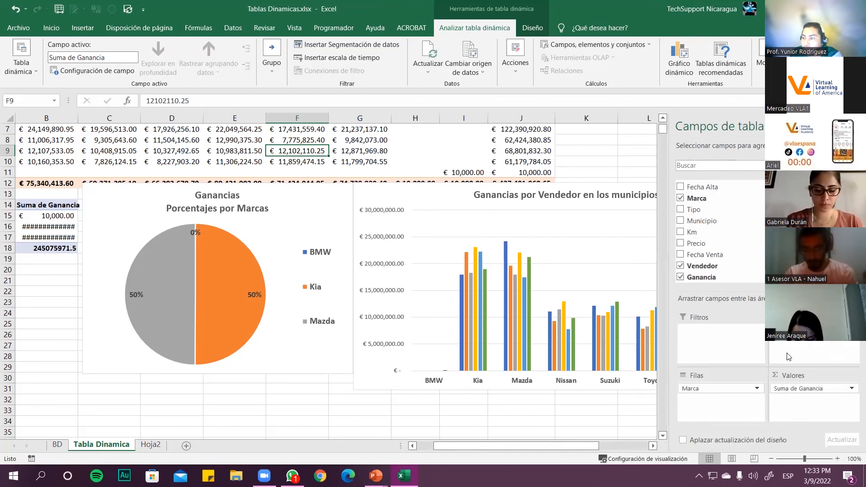
drag(795, 330, 697, 400)
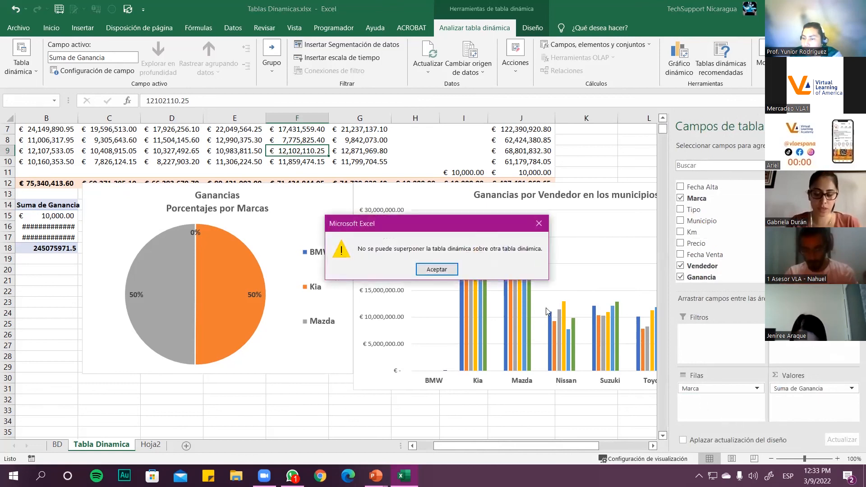
click(437, 270)
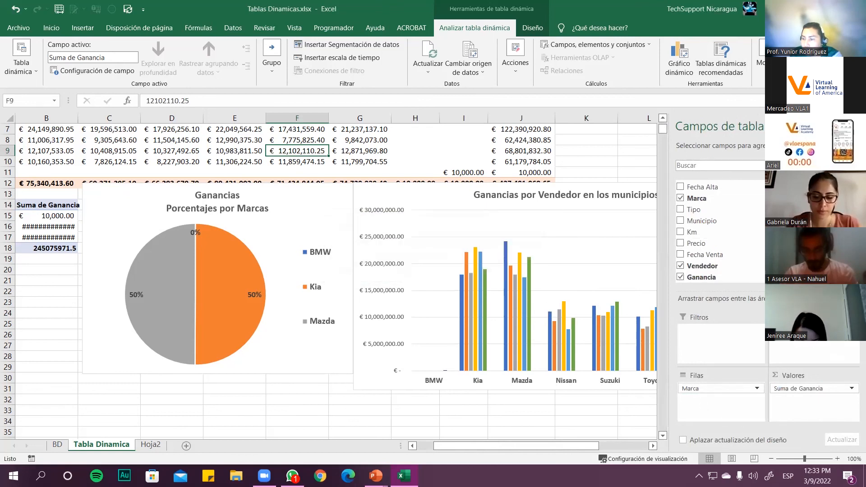
Step: Rearrange the upper pivot table with Marca in the columns and Vendedor in the rows
drag(763, 247, 759, 249)
drag(702, 388, 817, 351)
scroll(726, 250, down, 2)
scroll(732, 249, up, 3)
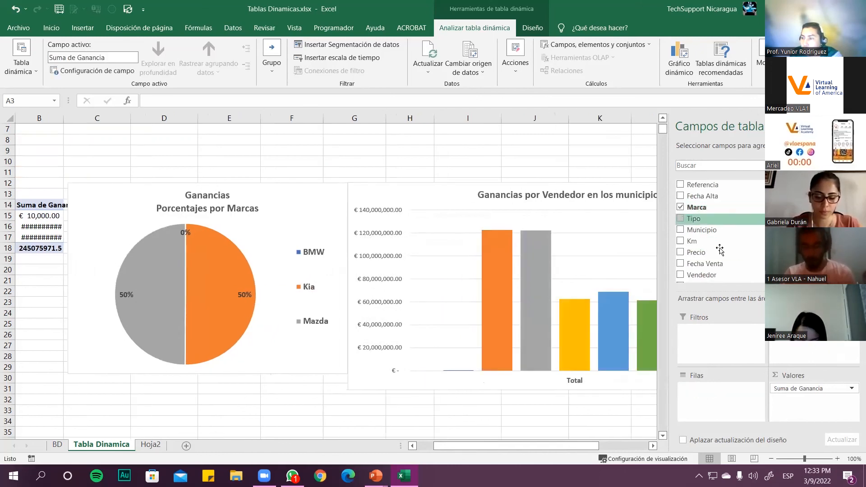
drag(703, 274, 721, 421)
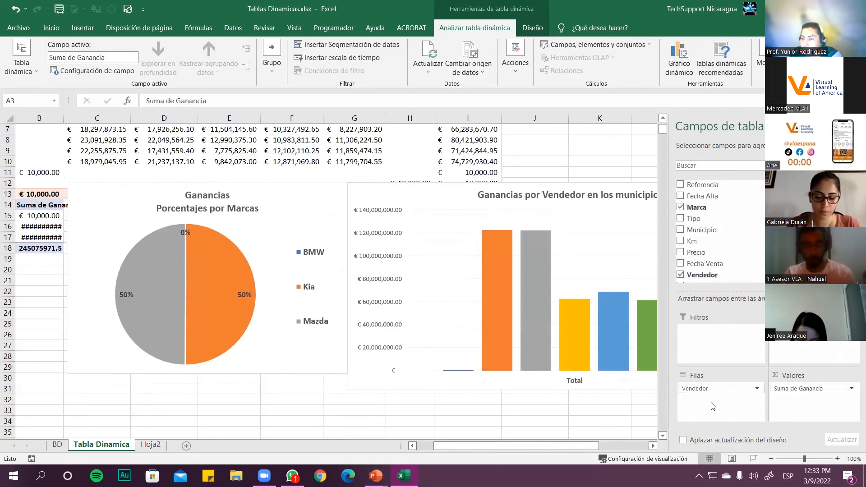
click(539, 421)
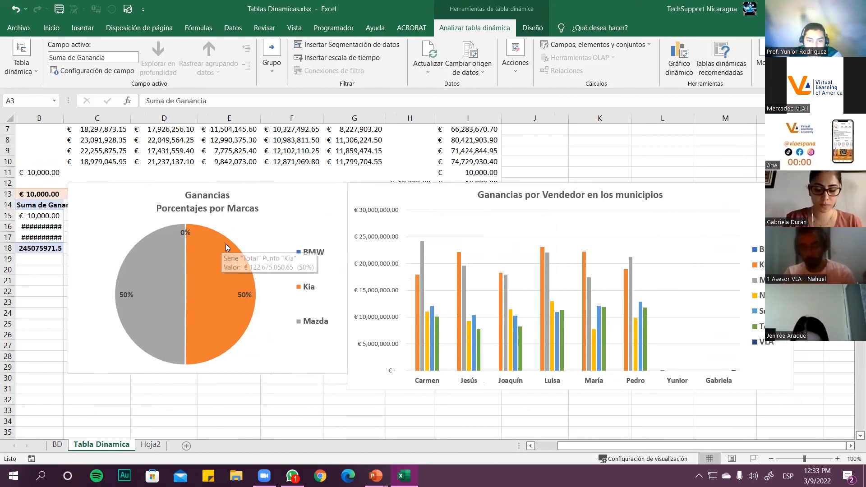
Step: Narrow the column chart from its left side and move both charts down clear of the upper pivot table's total row
drag(561, 445, 520, 446)
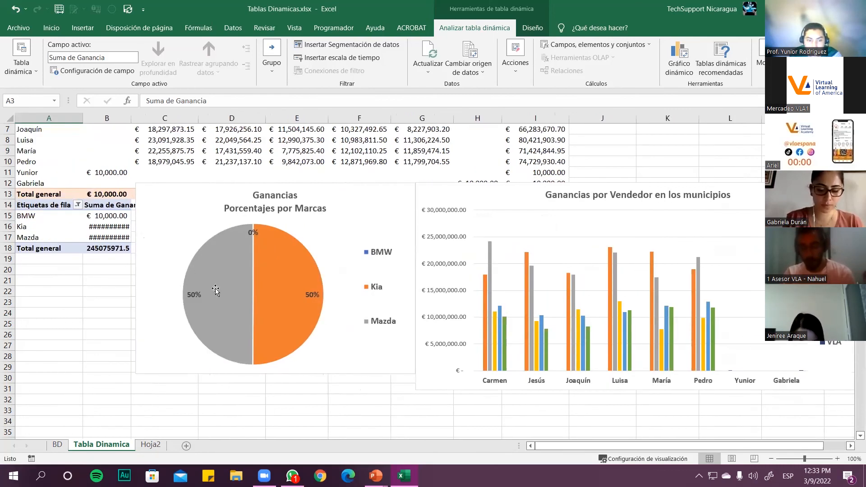
click(496, 202)
drag(415, 392, 501, 395)
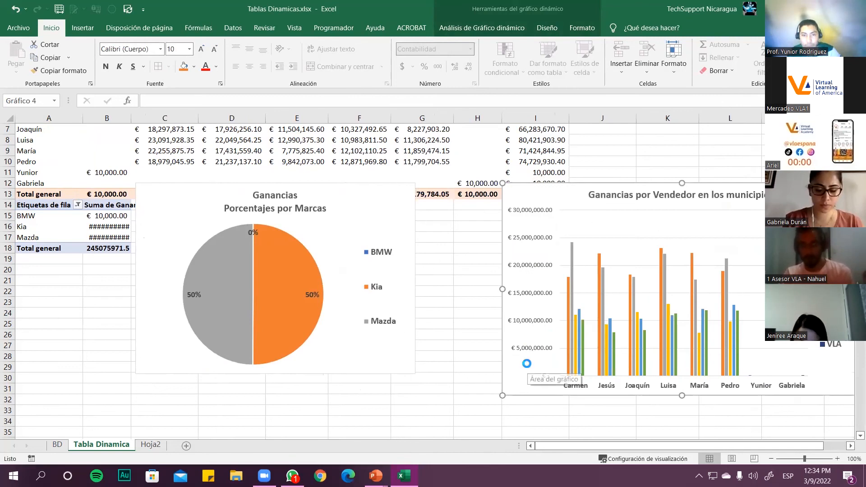
scroll(526, 366, down, 1)
scroll(525, 364, down, 1)
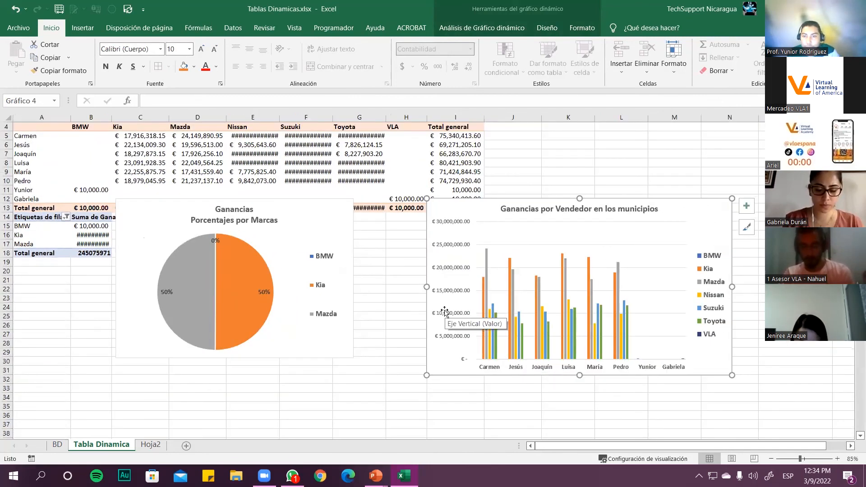
scroll(444, 311, up, 2)
drag(301, 212, 360, 242)
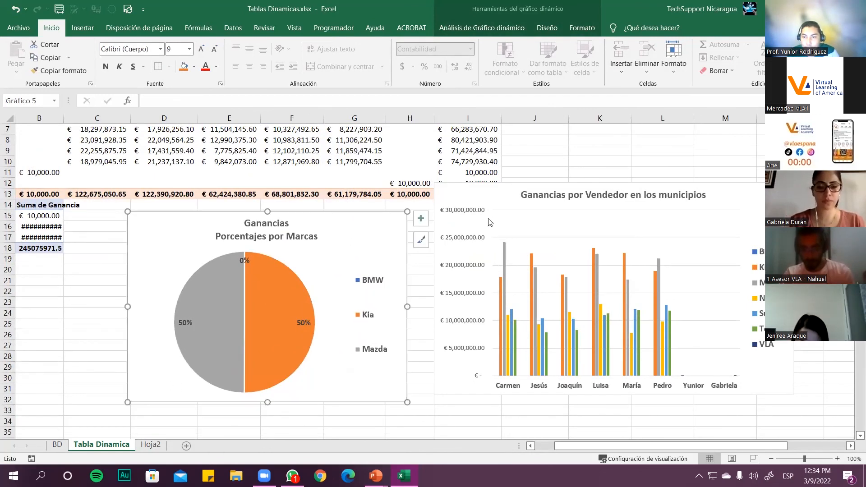
drag(494, 199, 485, 228)
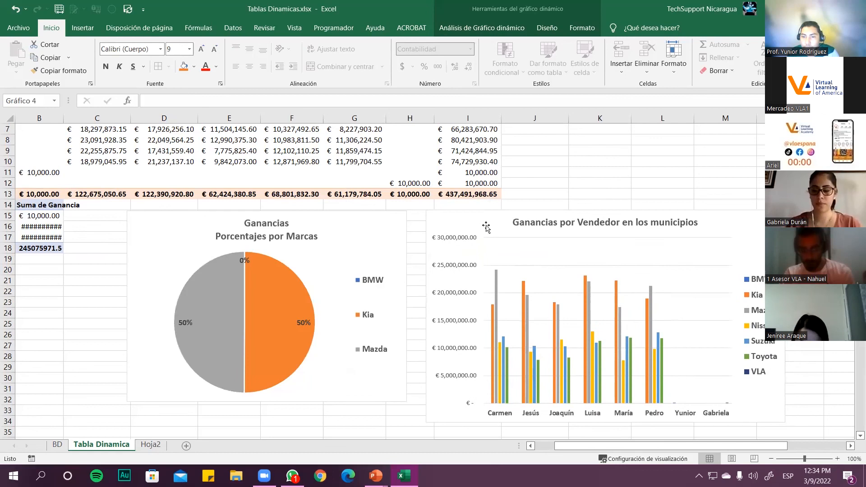
Step: Auto-fit the width of column B and clear the Marca filter of the lower pivot table
drag(581, 446, 559, 447)
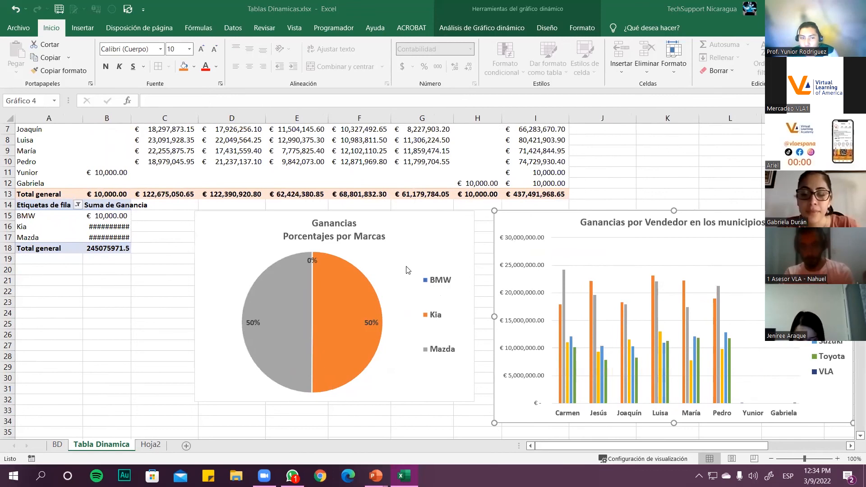
double_click(132, 118)
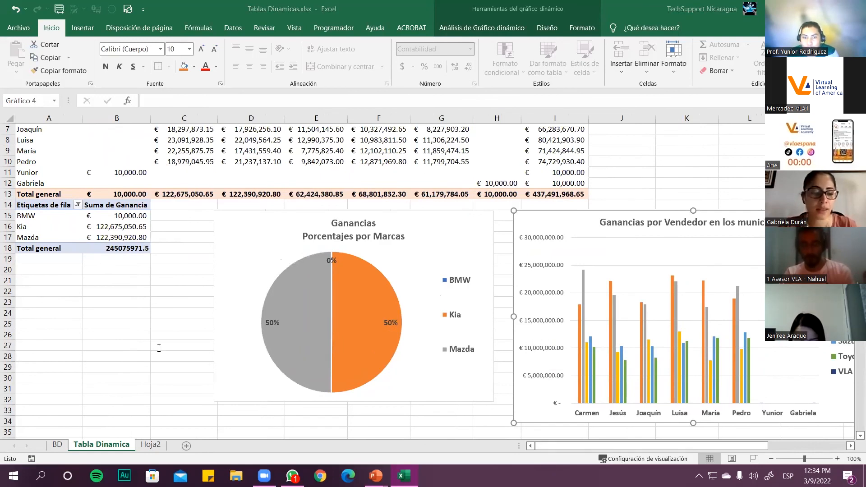
click(78, 205)
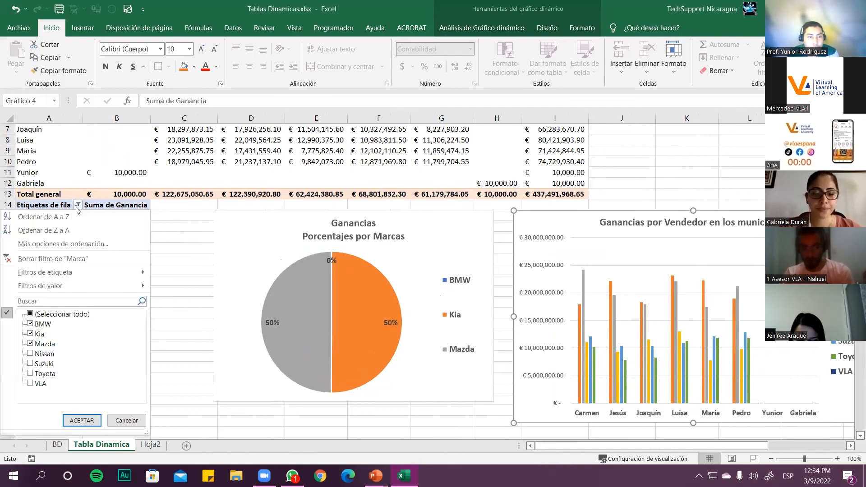
click(44, 255)
Step: Enlarge the pie chart outward from its lower-left corner, then the column chart from its lower-left corner and right edge
drag(553, 445, 625, 446)
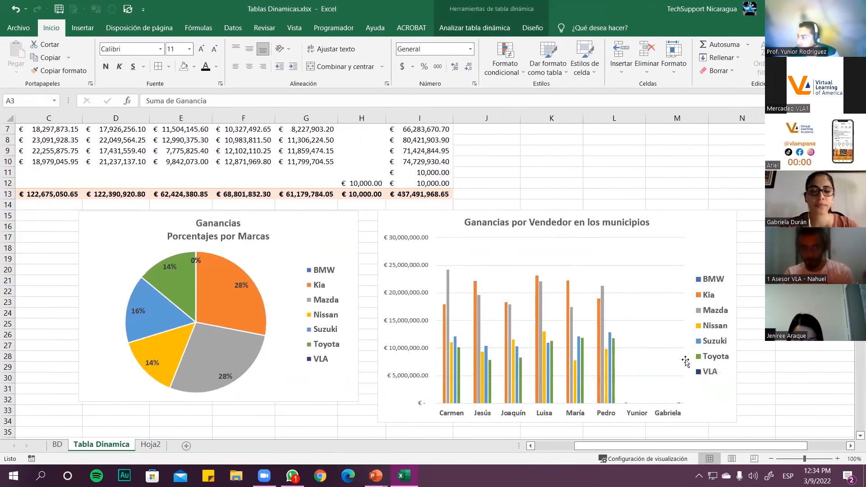
mouse_move(629, 447)
mouse_down()
mouse_move(622, 451)
mouse_move(631, 450)
mouse_up()
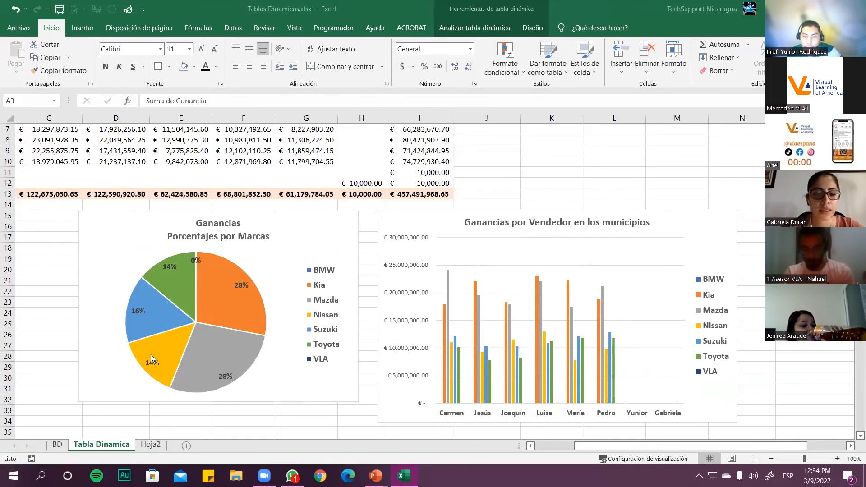
click(89, 393)
drag(81, 402, 40, 431)
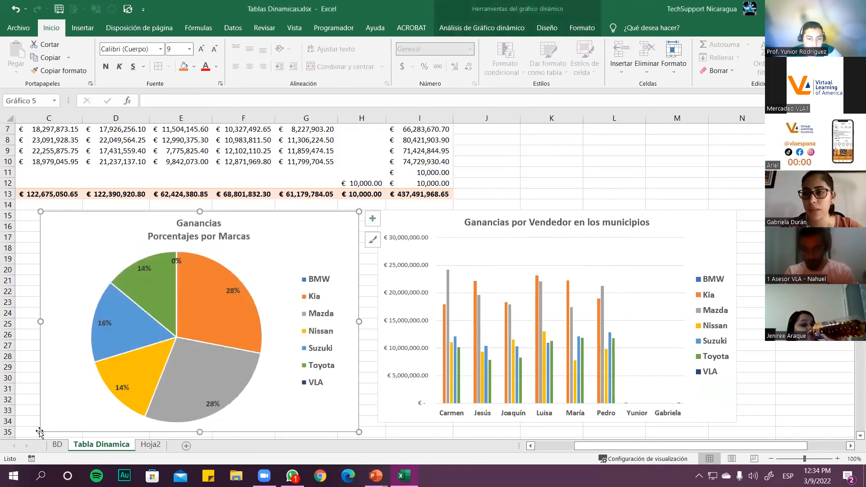
click(389, 413)
drag(378, 423, 368, 433)
drag(737, 322, 820, 321)
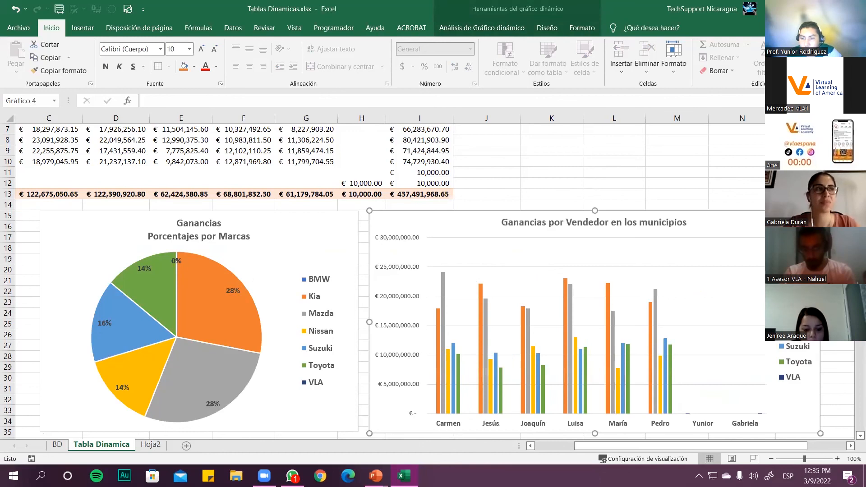
Step: Change the column chart's title to "Ganancias por Vendedor y Marcas"
scroll(356, 242, up, 2)
scroll(356, 244, down, 2)
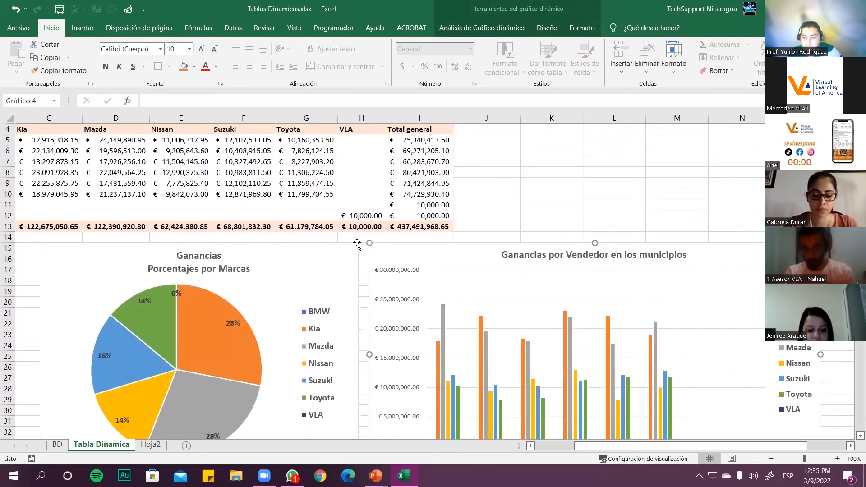
click(293, 258)
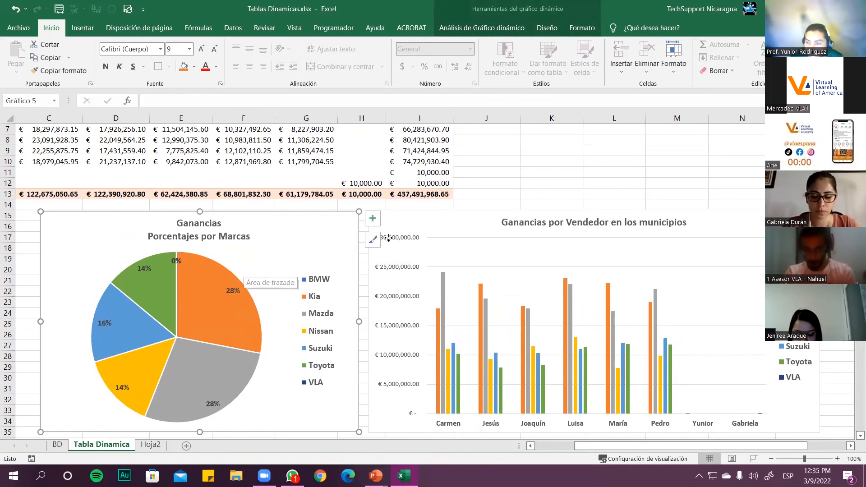
click(650, 224)
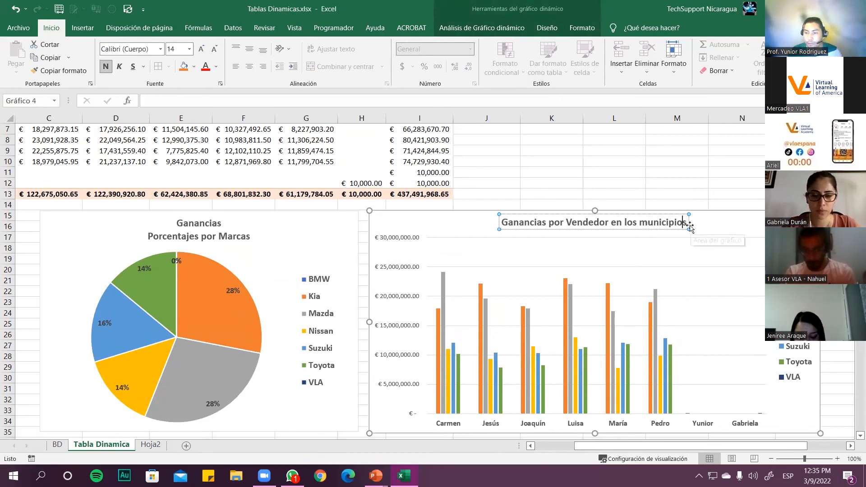
key(ctrl+shift+Left)
key(ctrl+shift+Left)
key(ctrl+shift+Left)
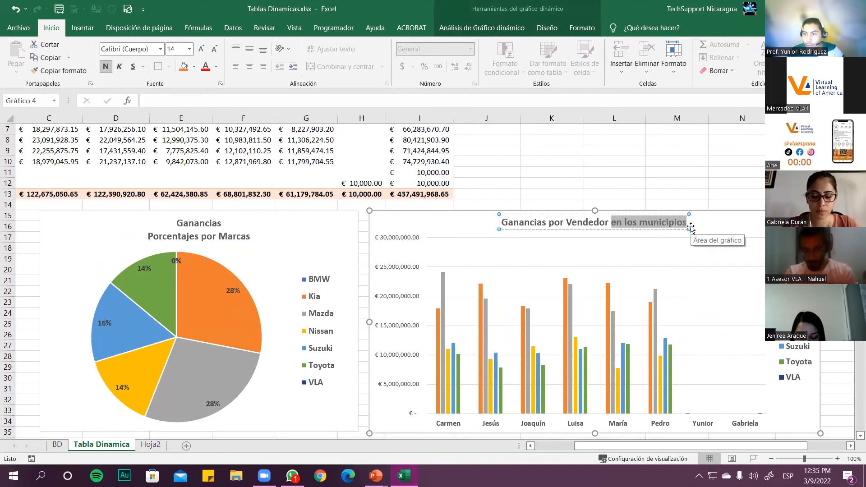
key(BackSpace)
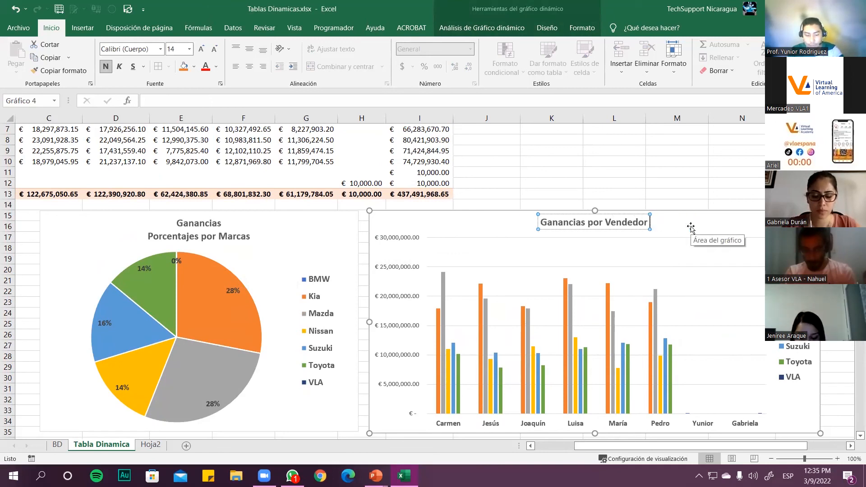
text(y Marcas)
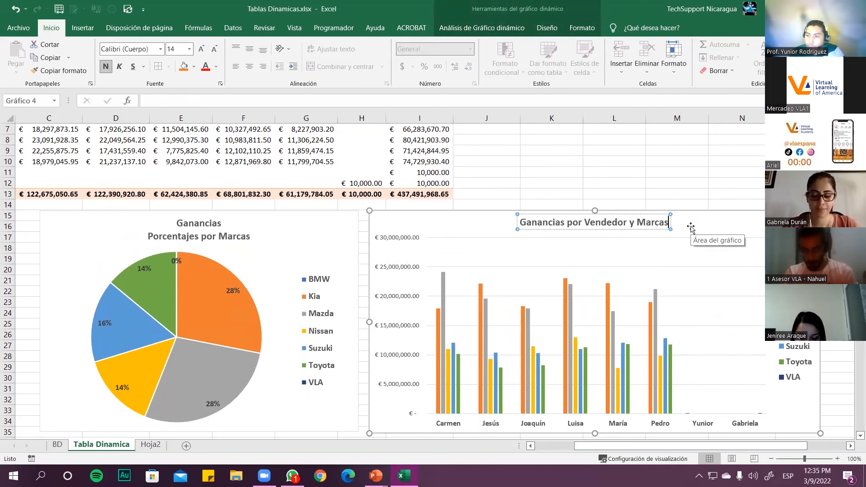
key(Return)
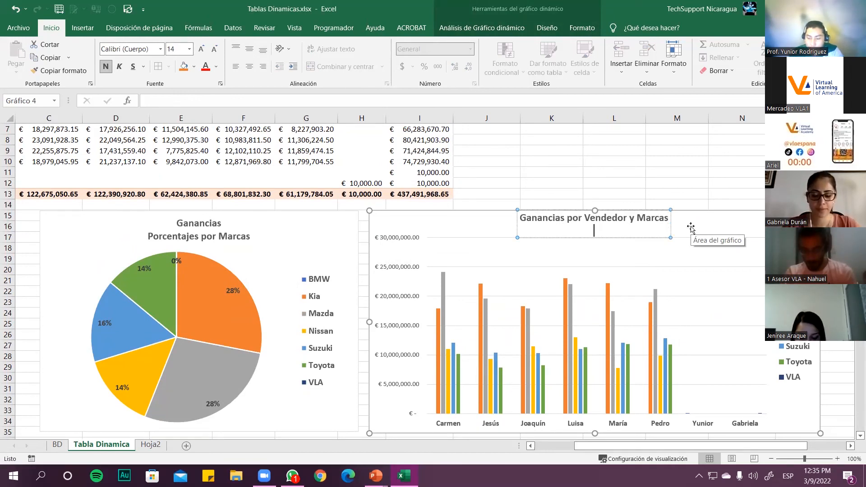
key(BackSpace)
click(691, 226)
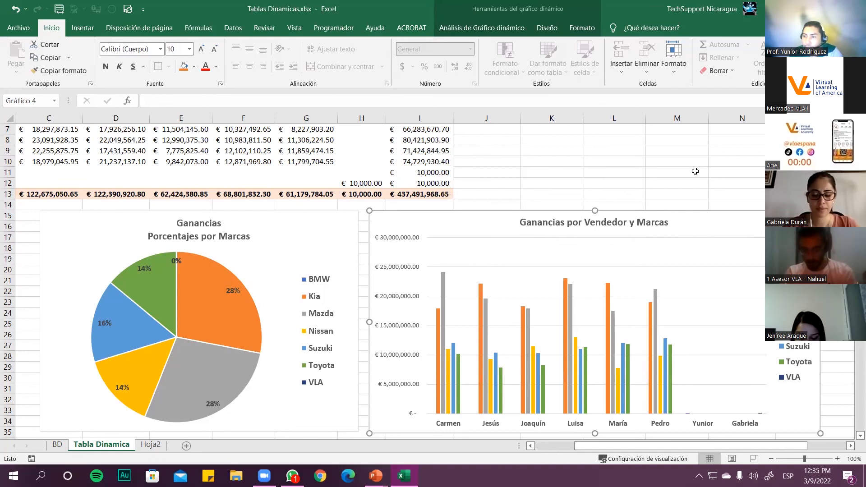
Step: Switch to the PowerPoint presentation, read the slide about slicers and timelines, and return to the Excel workbook
key(alt+Tab)
key(Right)
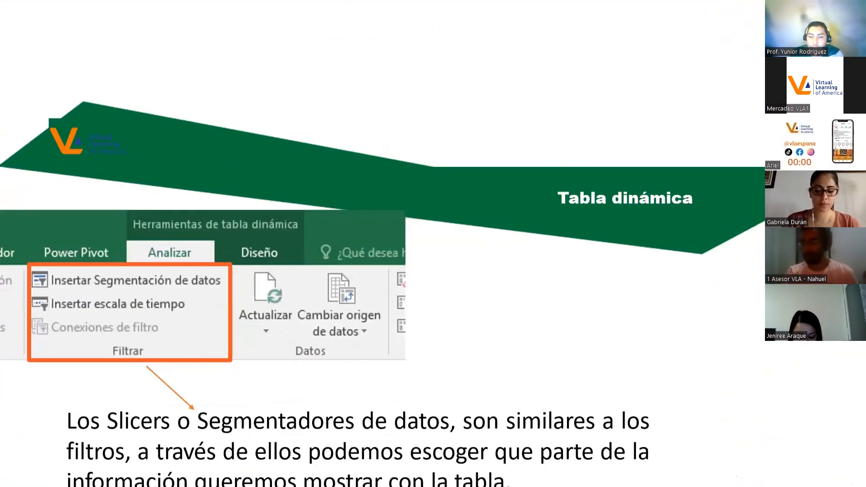
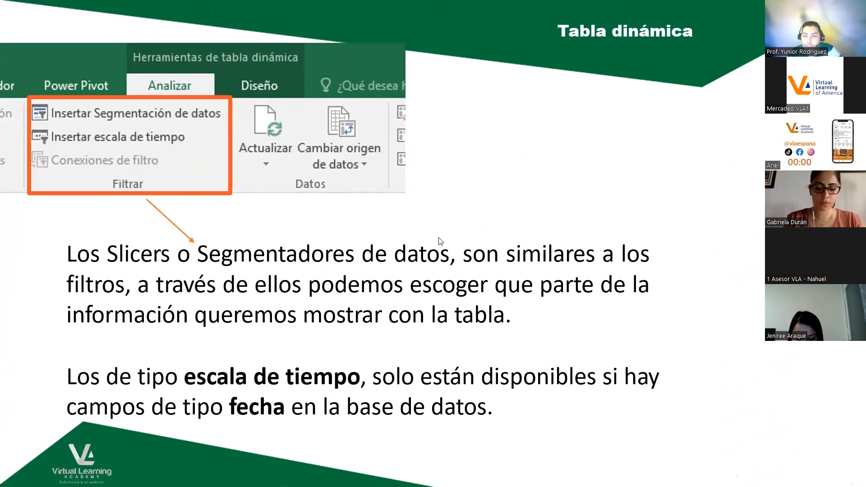
key(alt+Tab)
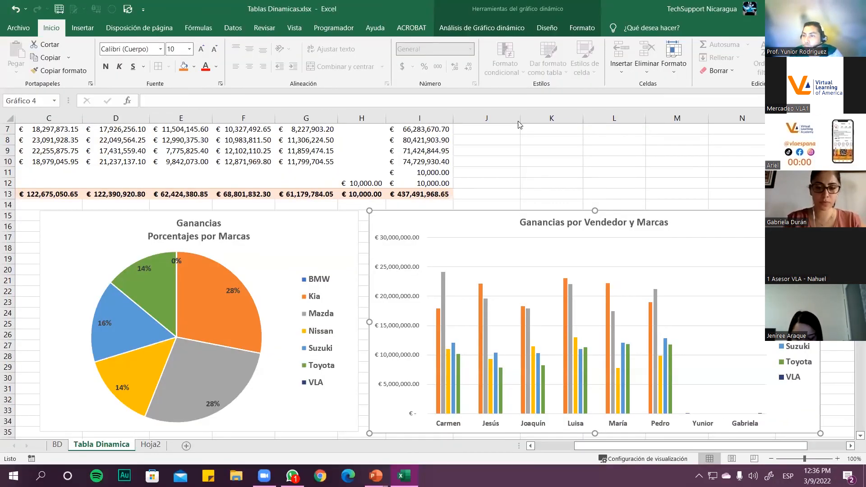
Step: Insert slicers for the Marca and Vendedor fields of the column chart
click(472, 28)
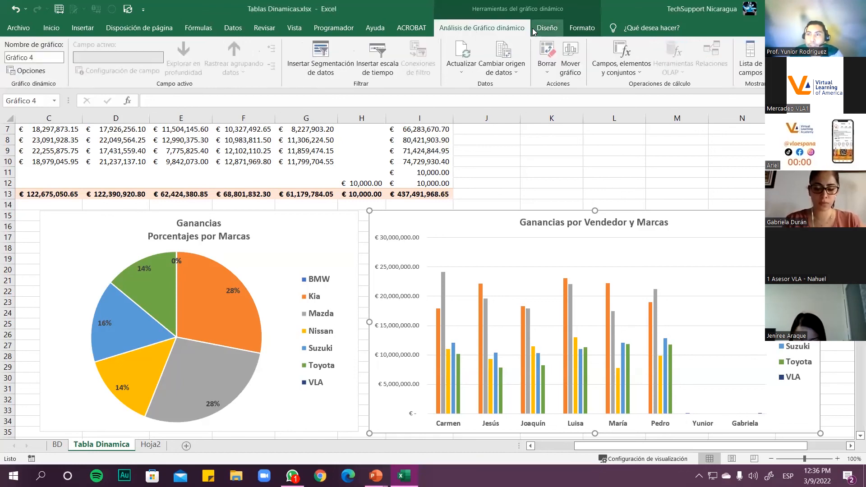
click(547, 28)
click(581, 29)
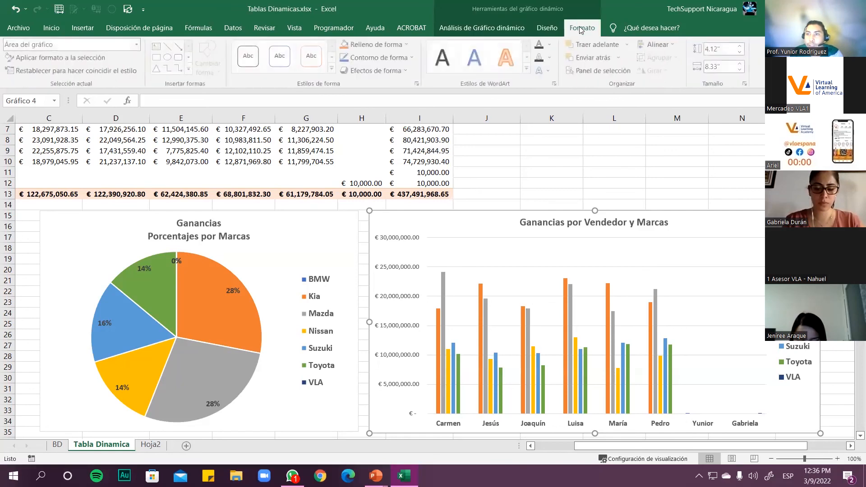
click(547, 28)
click(492, 28)
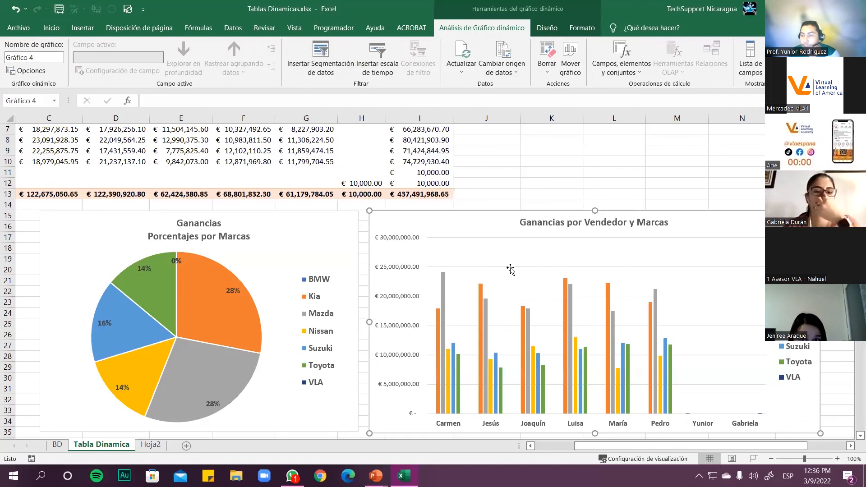
click(323, 53)
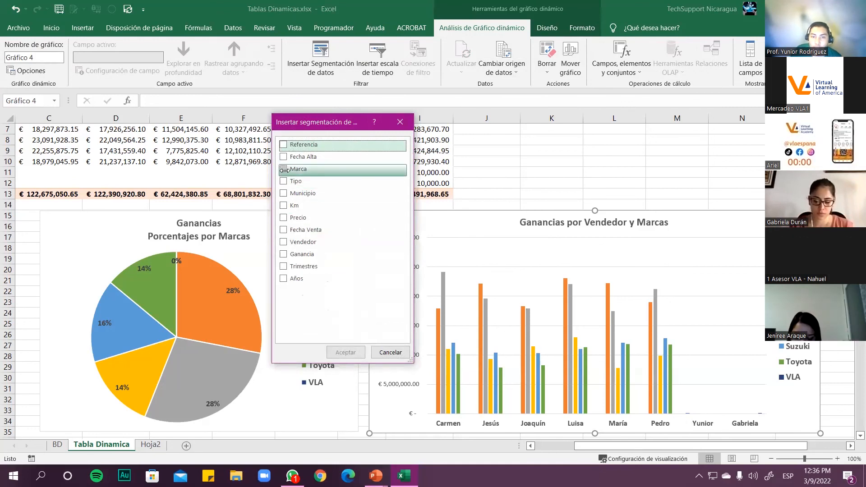
click(284, 169)
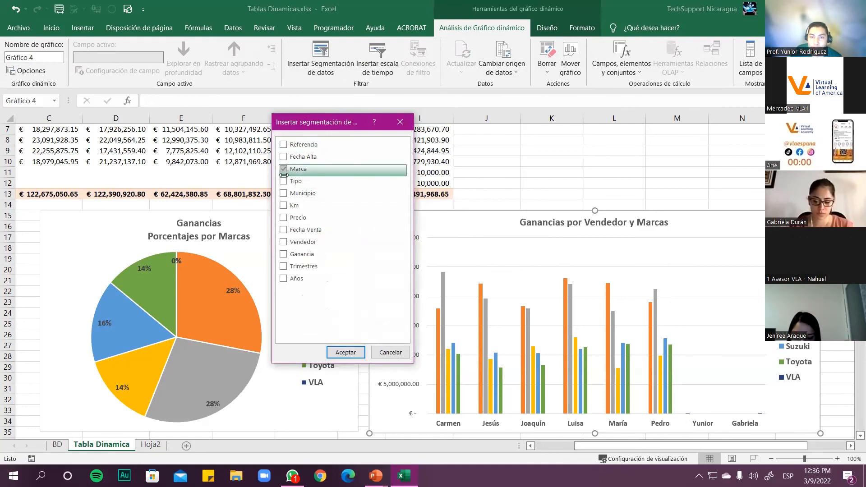
click(284, 242)
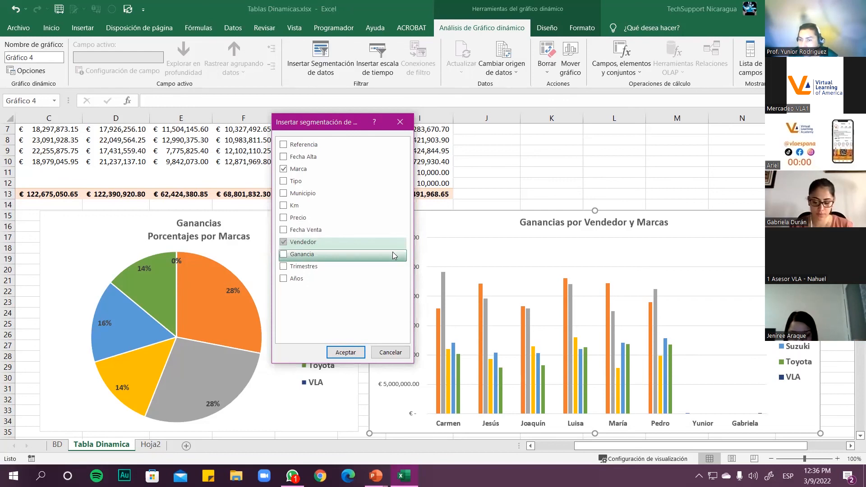
click(351, 352)
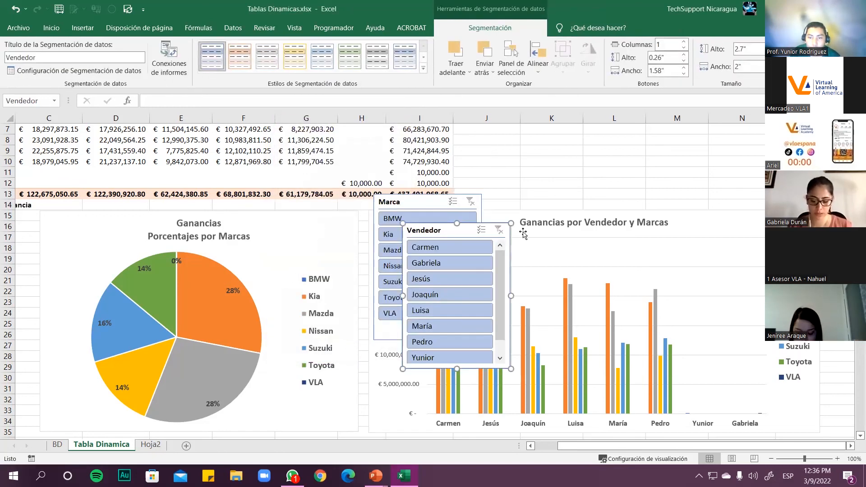
Step: Separate the two slicers above the column chart and shorten the Marca slicer to a height of about 1.6"
drag(486, 223, 750, 136)
drag(419, 205, 580, 134)
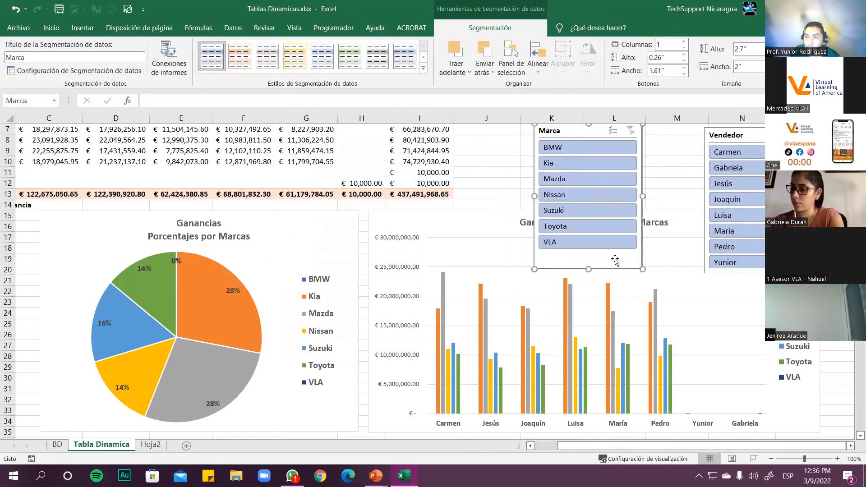
drag(587, 269, 588, 210)
Step: Shorten the Vendedor slicer to a height of about 1.59" and place it directly beside the Marca slicer
click(757, 262)
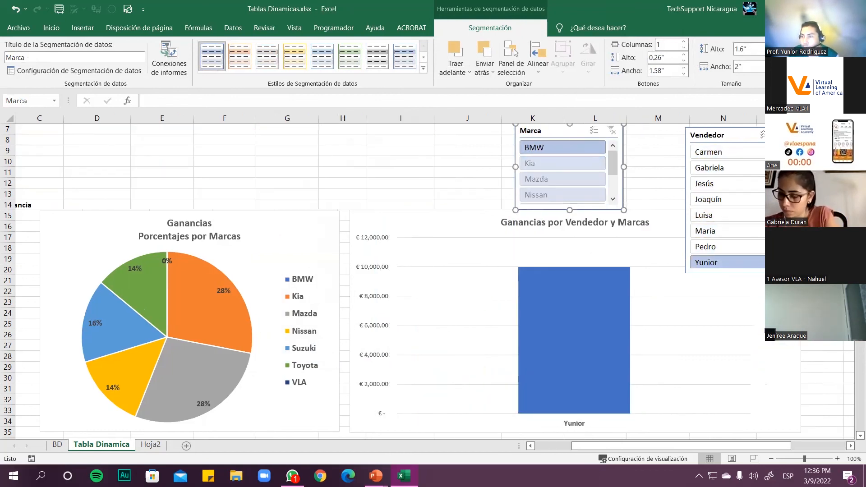
click(781, 134)
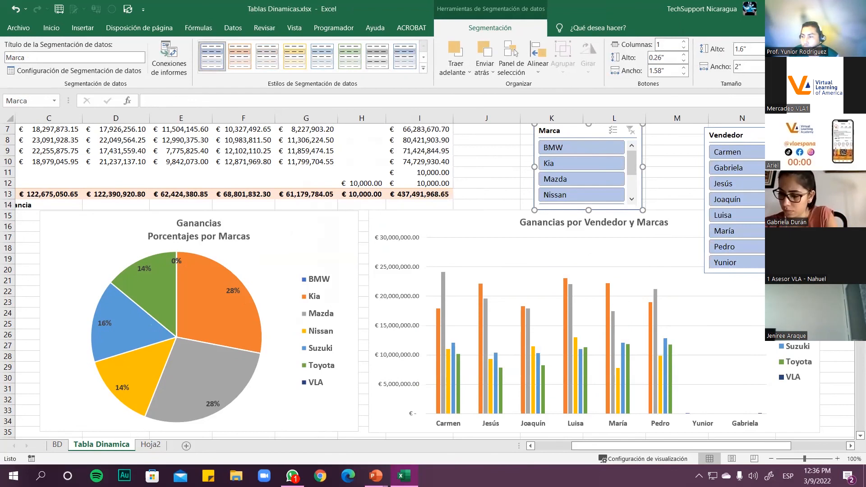
click(761, 133)
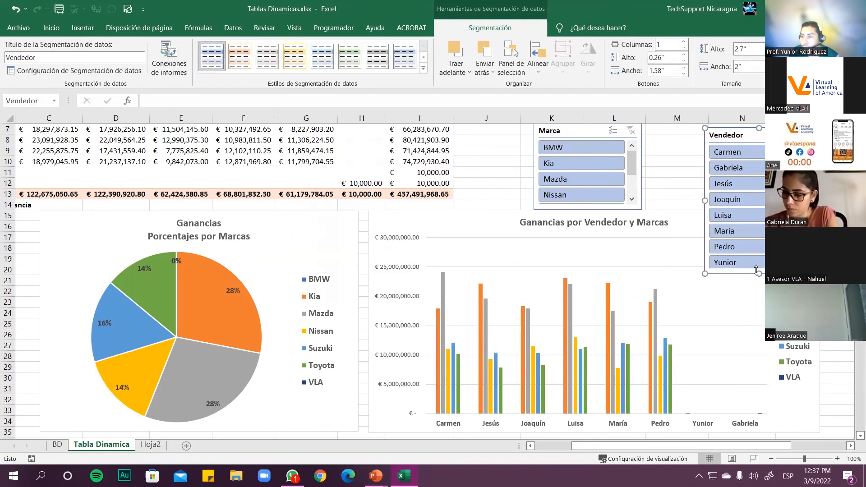
drag(758, 273, 759, 205)
drag(753, 136, 697, 133)
drag(701, 204, 701, 212)
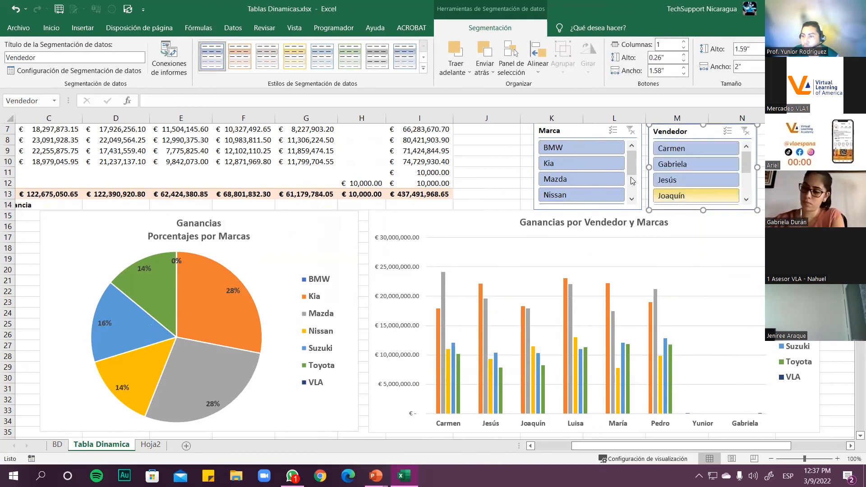
Step: Filter the upper pivot table and column chart to Kia with the Marca slicer and clear that filter
mouse_move(632, 165)
mouse_down()
mouse_move(632, 185)
mouse_move(625, 158)
mouse_up()
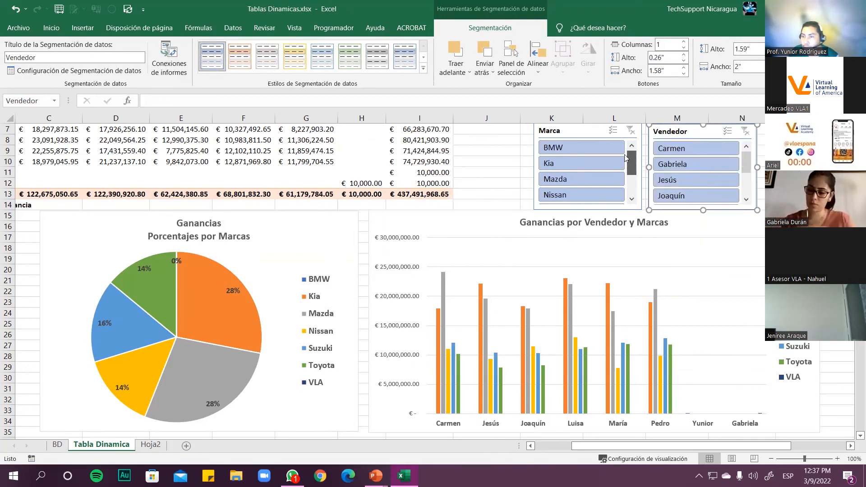
scroll(567, 166, down, 3)
scroll(568, 173, up, 3)
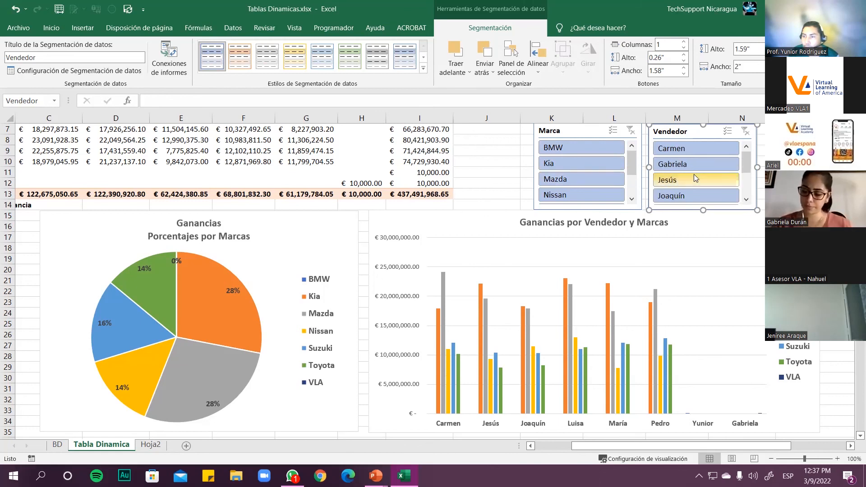
click(591, 166)
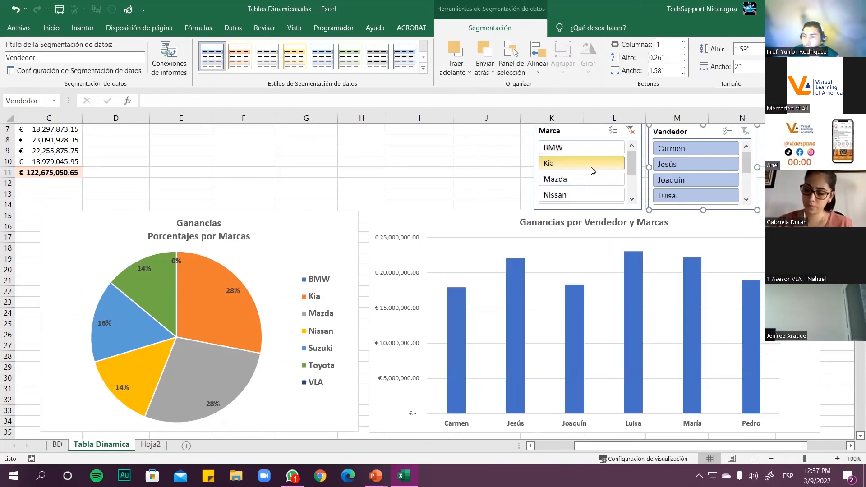
click(630, 130)
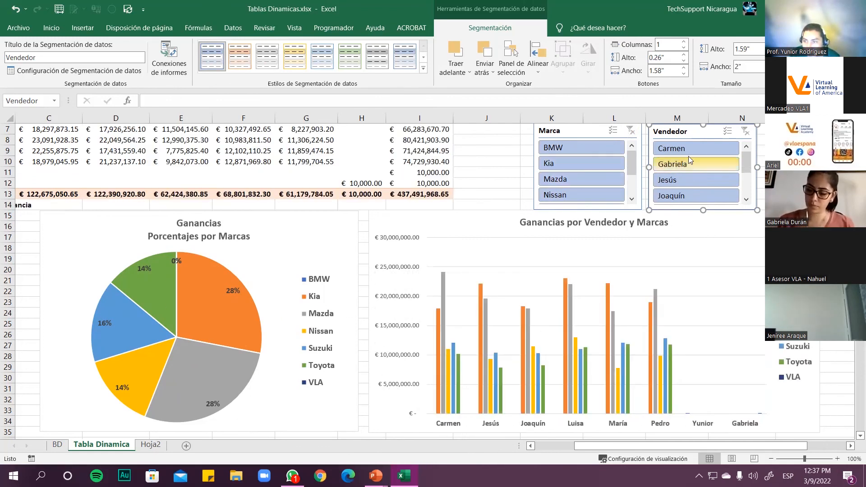
Step: Filter the column chart by BMW, Kia and Mazda in turn with the Marca slicer and clear the filter
scroll(726, 175, down, 2)
scroll(726, 176, up, 2)
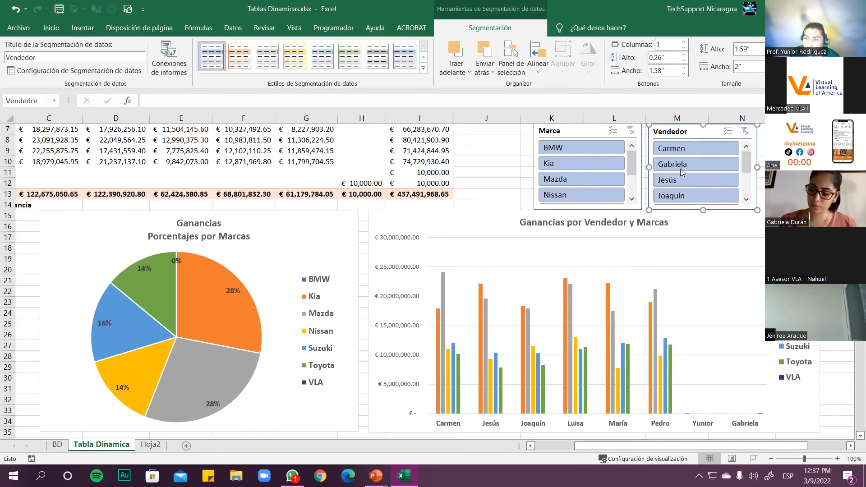
click(579, 149)
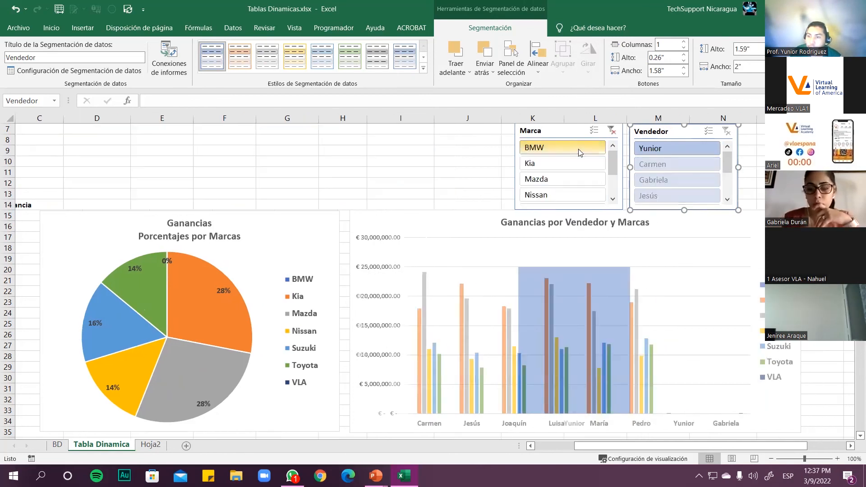
click(576, 163)
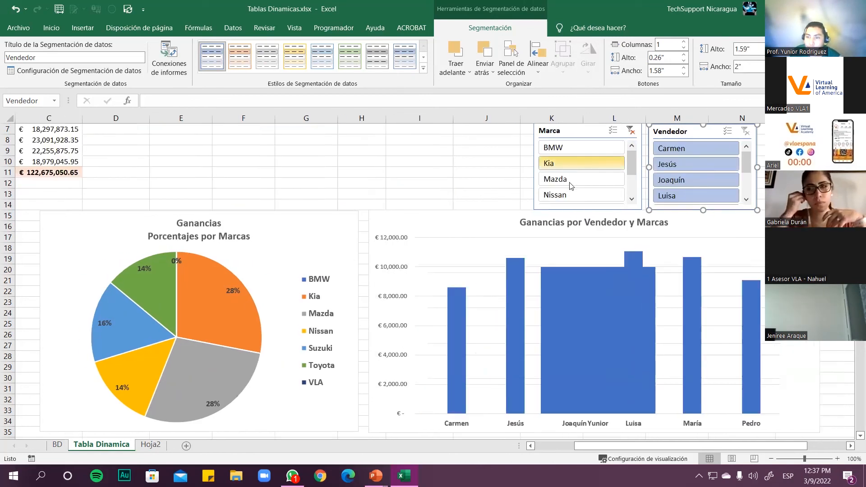
click(570, 180)
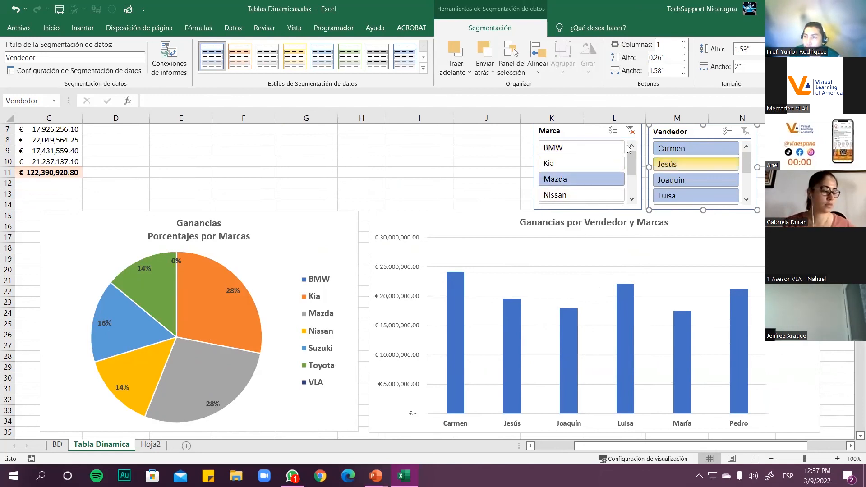
click(630, 130)
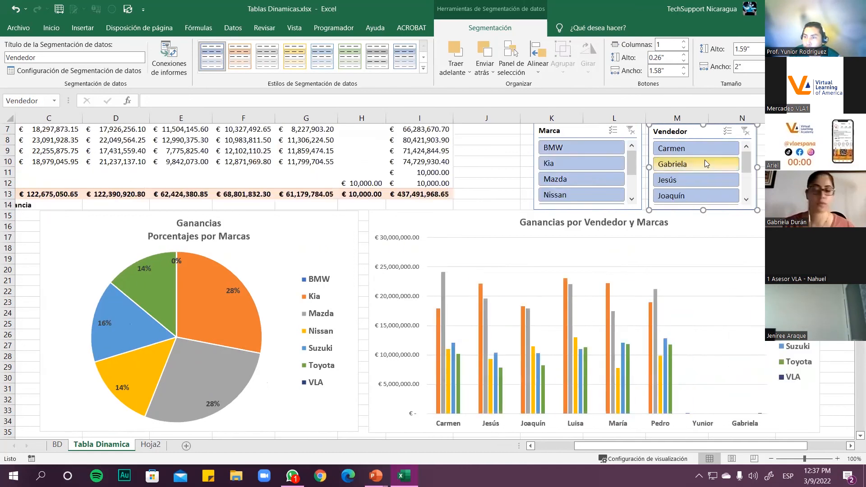
Step: Filter the column chart to the first seller listed in the Vendedor slicer and examine that seller's bar for each brand
click(697, 155)
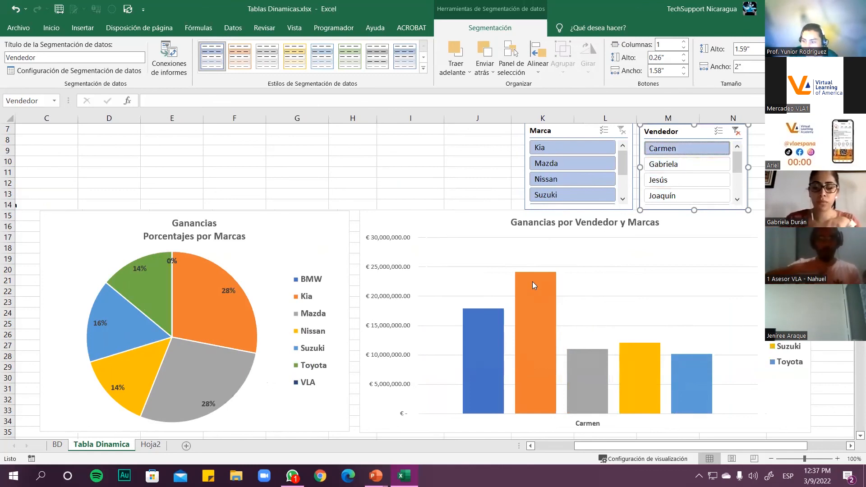
mouse_move(532, 282)
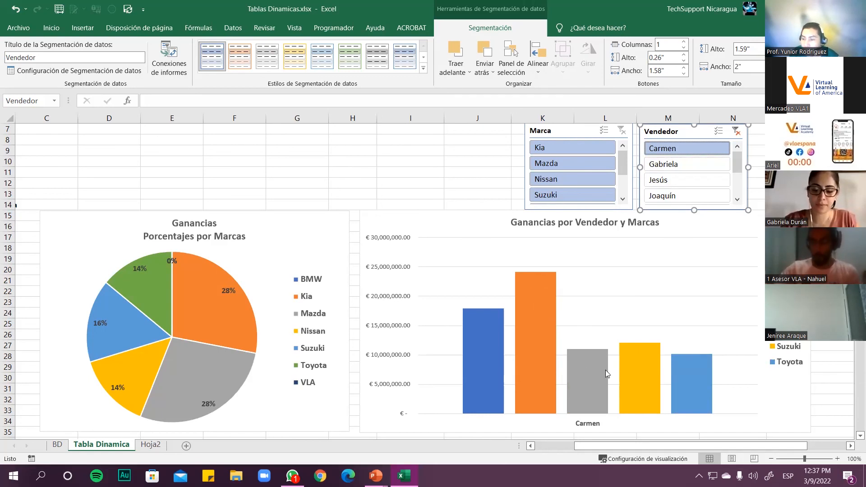
mouse_move(697, 377)
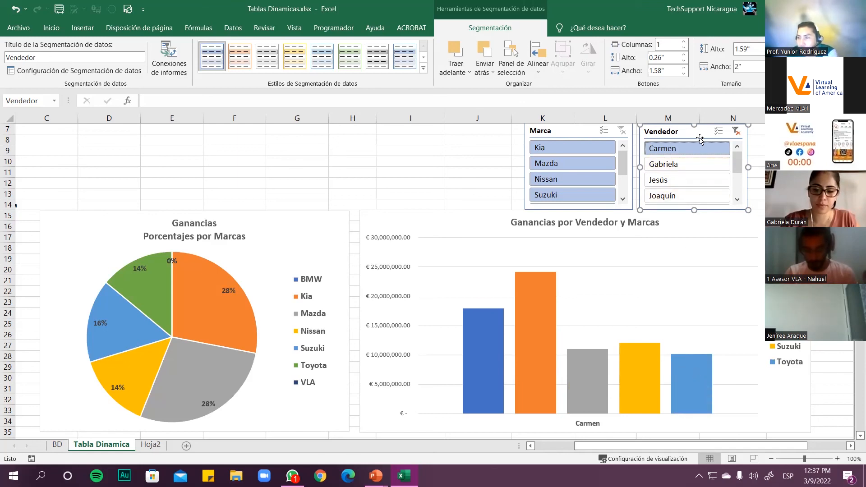
Step: Clear the Vendedor filter, turn on multi-selection in that slicer and choose the first seller listed
click(739, 135)
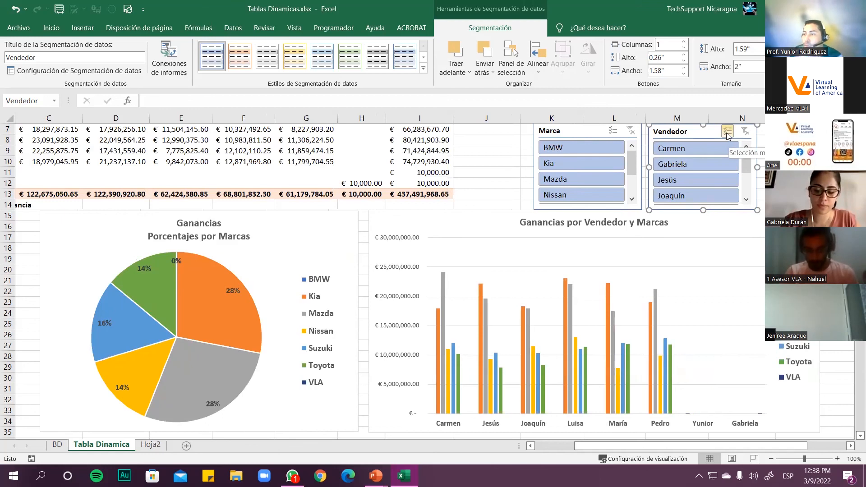
click(727, 133)
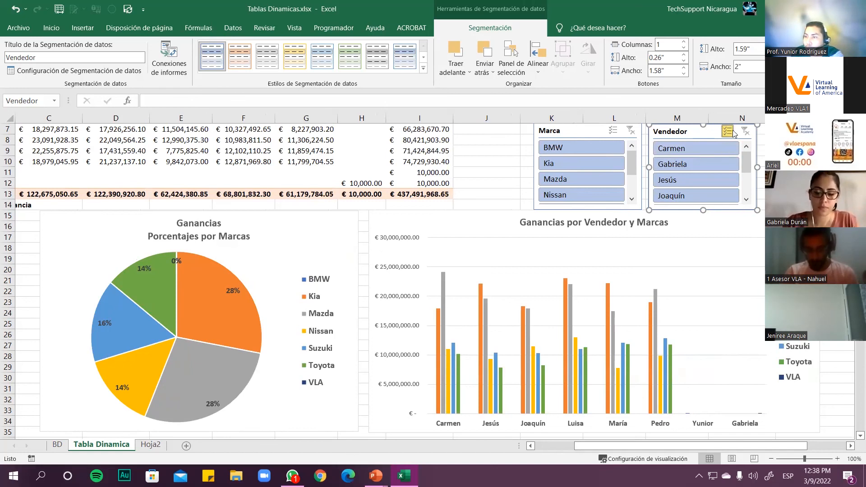
click(719, 150)
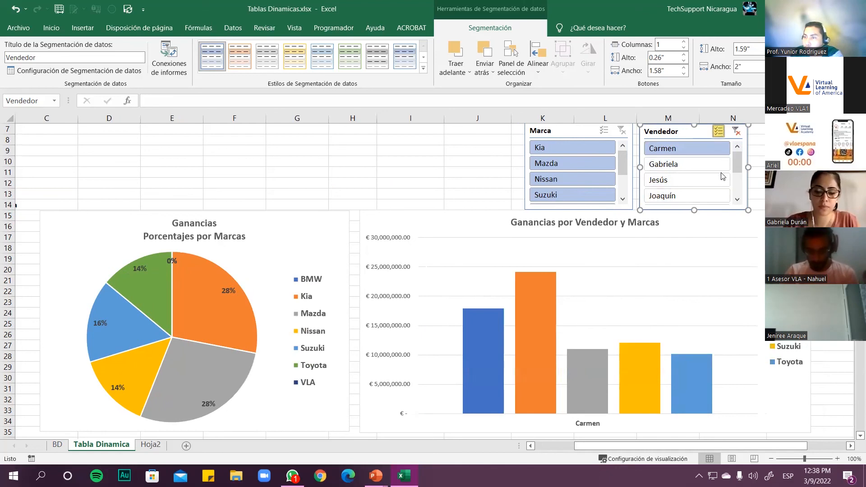
Step: Add the second seller listed to the Vendedor selection, then swap that seller for the third one listed
scroll(707, 192, down, 1)
scroll(707, 192, up, 1)
click(672, 165)
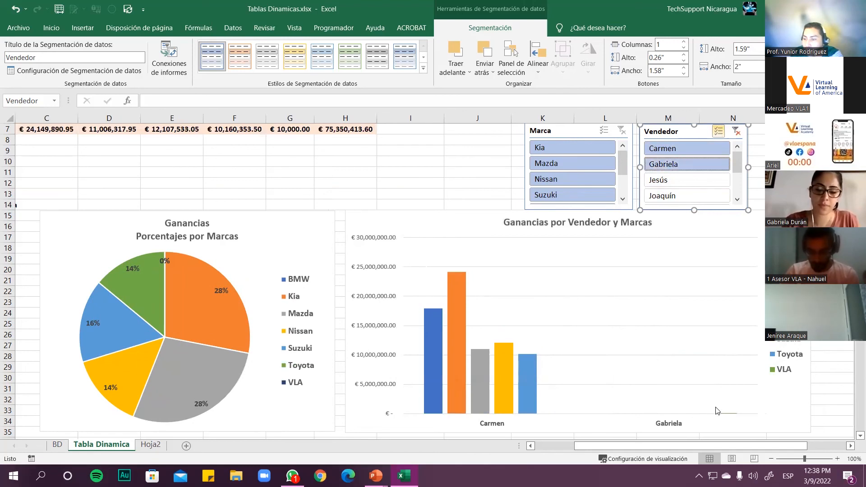
click(708, 166)
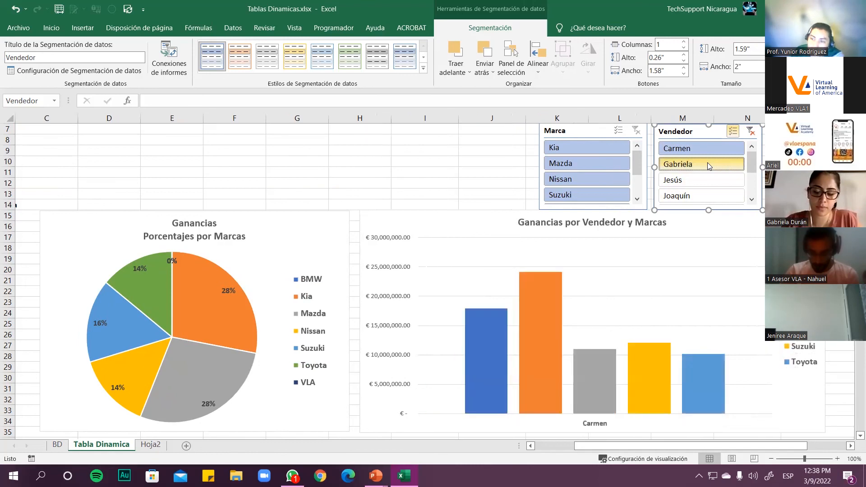
click(690, 183)
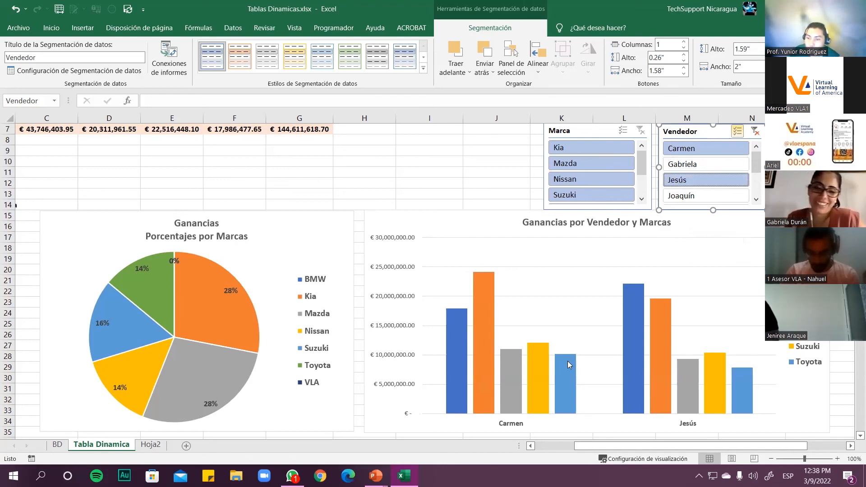
Step: Compare the two sellers' bars in the Ganancias por Vendedor y Marcas chart and look through its available chart elements
click(637, 325)
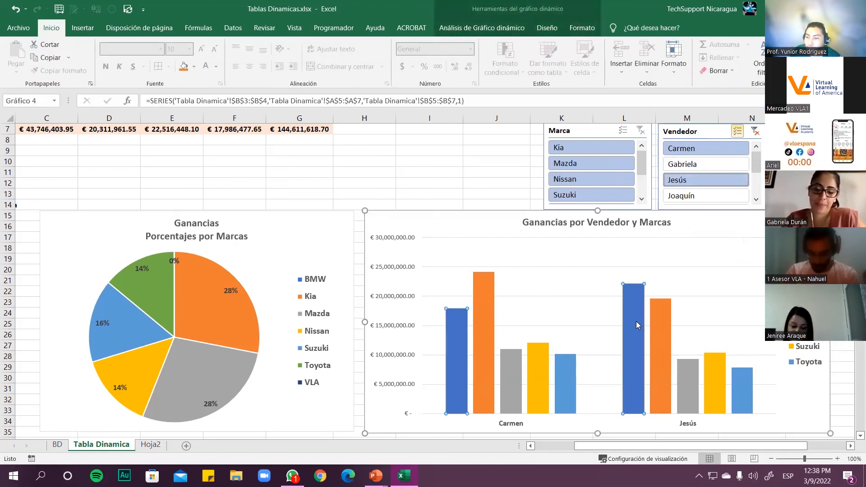
click(706, 251)
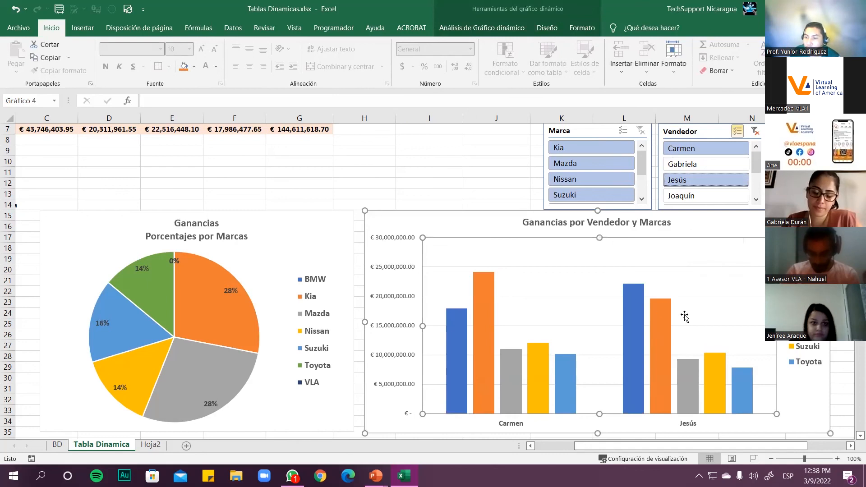
click(465, 332)
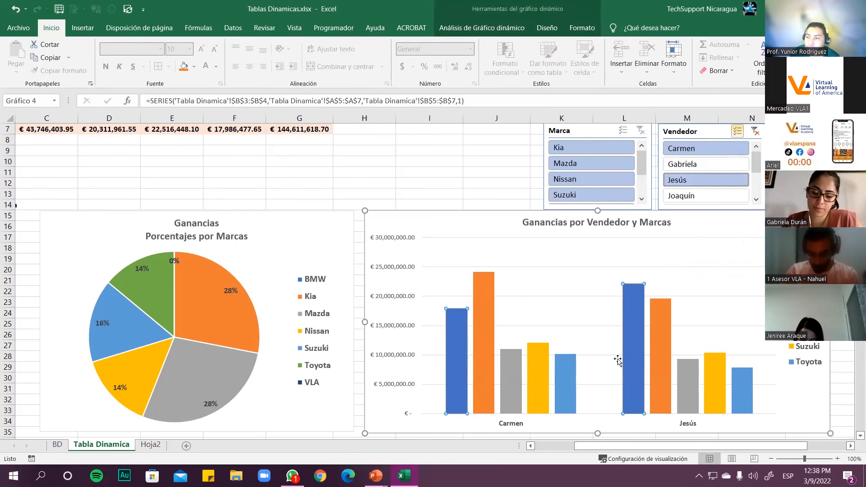
click(817, 172)
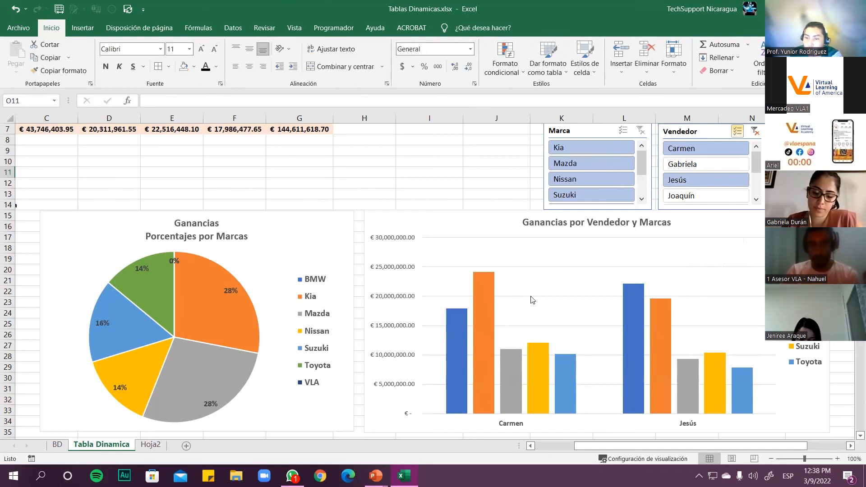
click(797, 271)
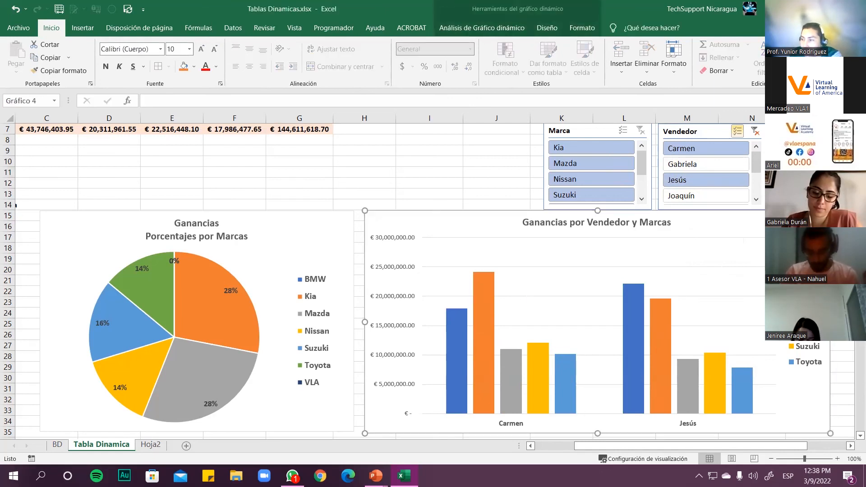
click(840, 218)
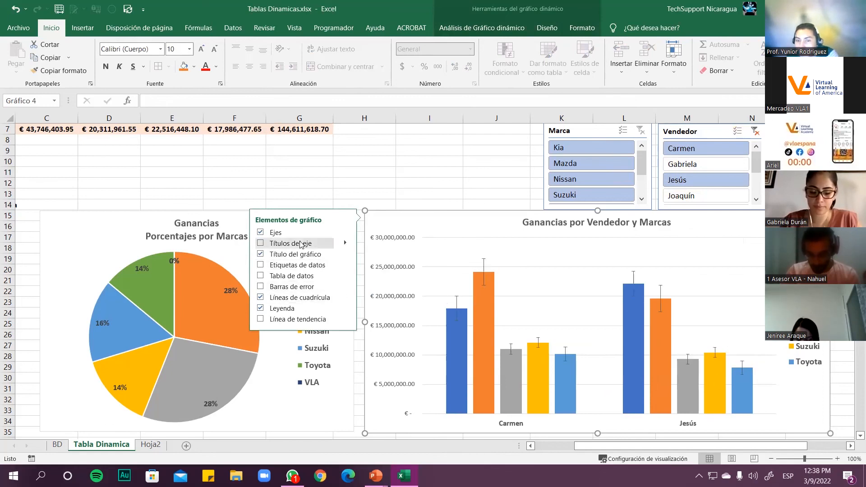
click(337, 198)
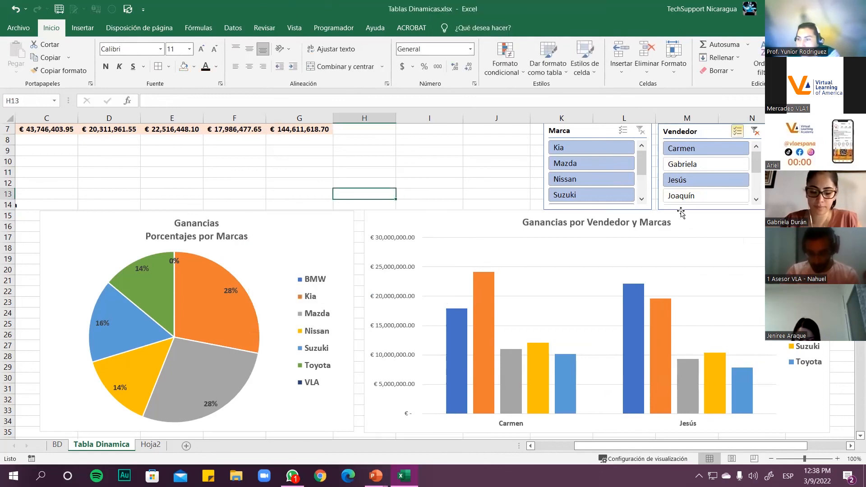
Step: Add the fifth seller listed to the Vendedor selection and restrict the column chart to Kia with the Marca slicer
scroll(721, 182, down, 2)
click(716, 181)
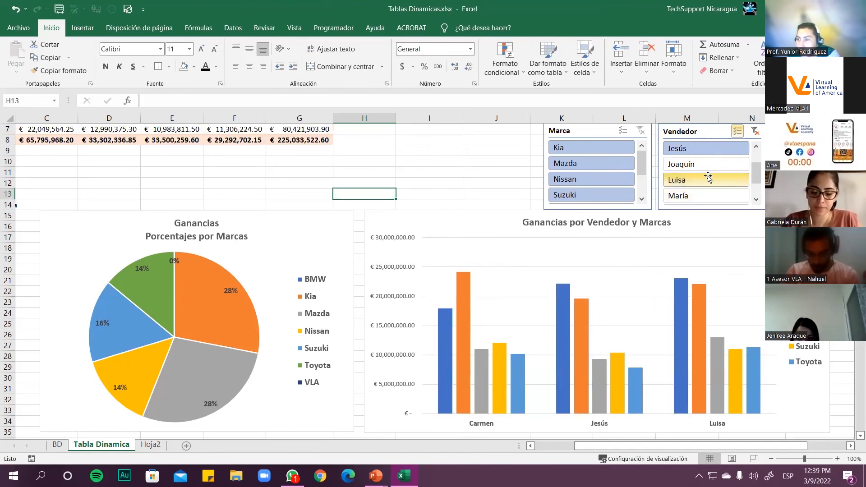
scroll(721, 156, up, 1)
click(619, 153)
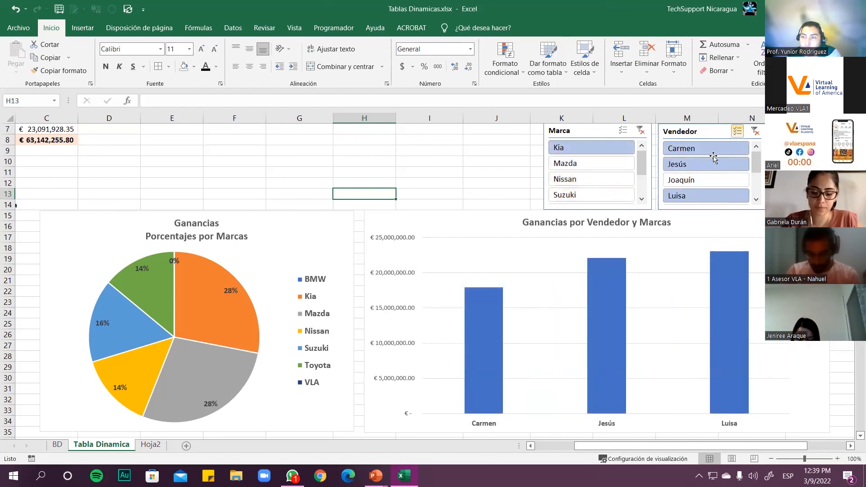
Step: Clear the Vendedor and Marca filters, filter the column chart to BMW and clear that filter
click(759, 131)
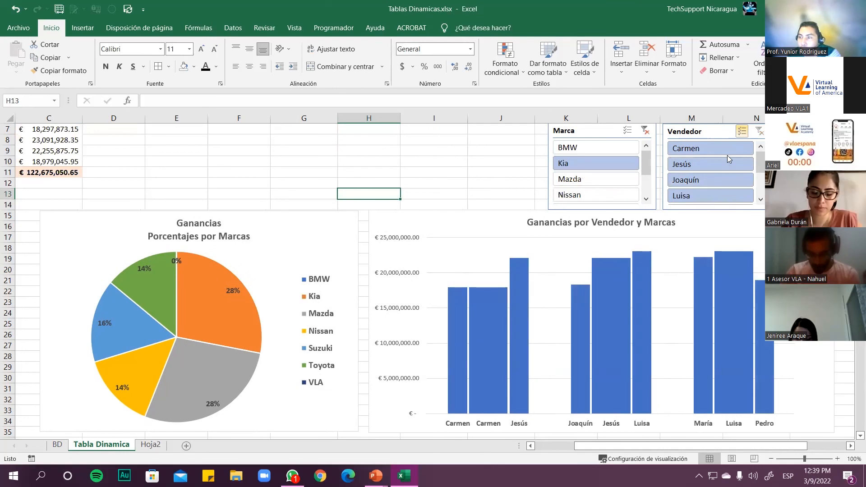
click(645, 131)
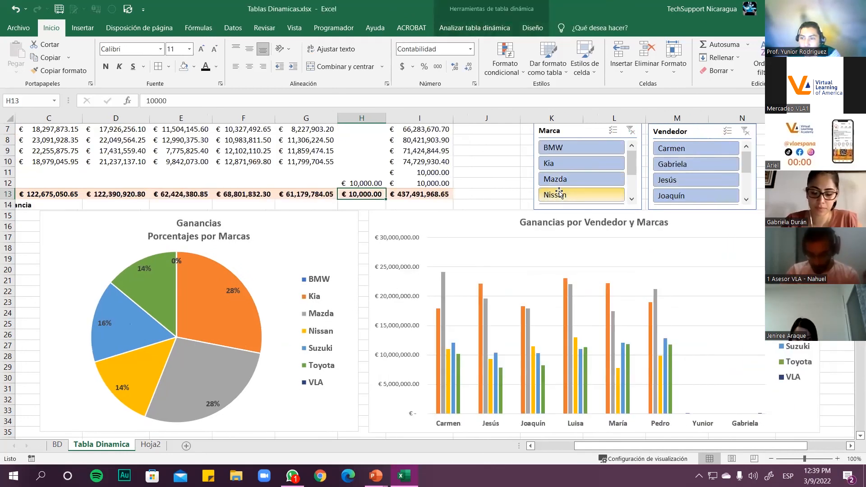
click(555, 148)
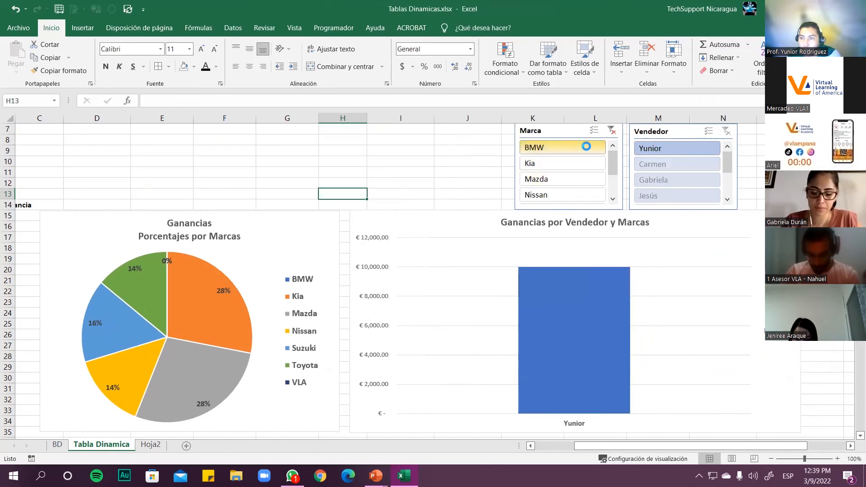
click(611, 130)
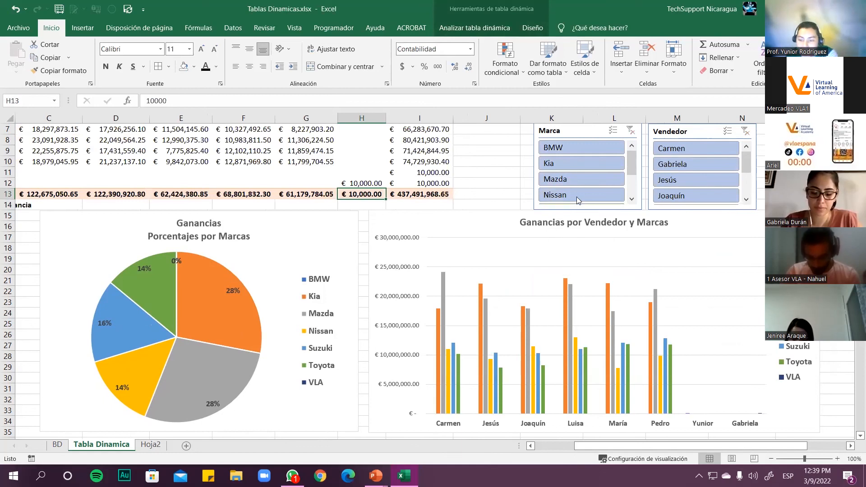
Step: Filter the column chart to the first seller listed and switch the Marca slicer through Mazda, Nissan, Suzuki and Kia
click(688, 155)
click(551, 164)
click(552, 180)
click(553, 195)
click(554, 149)
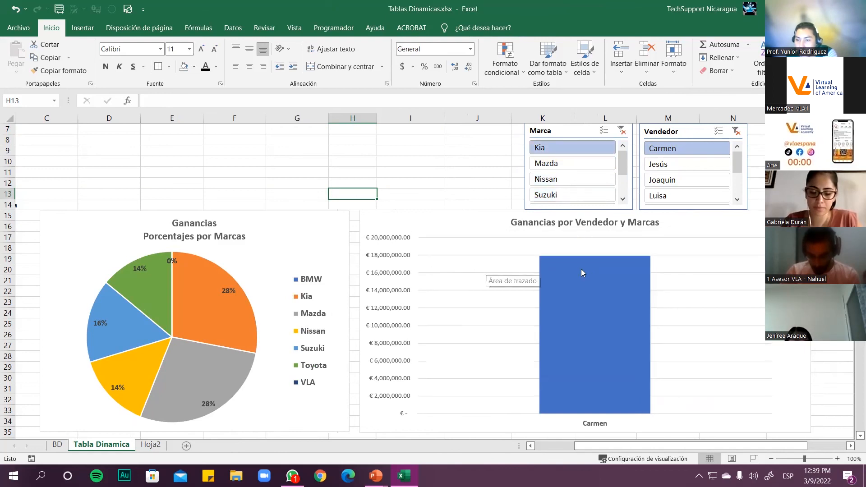
Step: Add the third seller listed to the Vendedor selection using multi-selection, and switch the Marca filter to Mazda and then Nissan
click(719, 132)
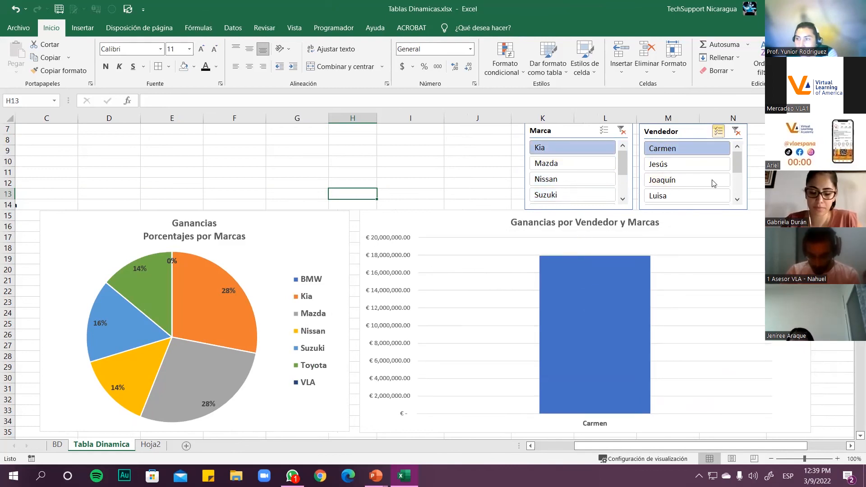
click(689, 181)
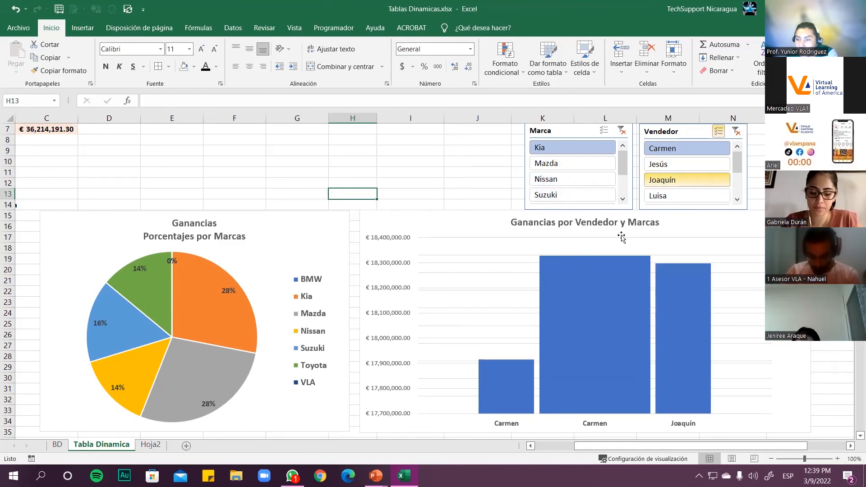
click(571, 168)
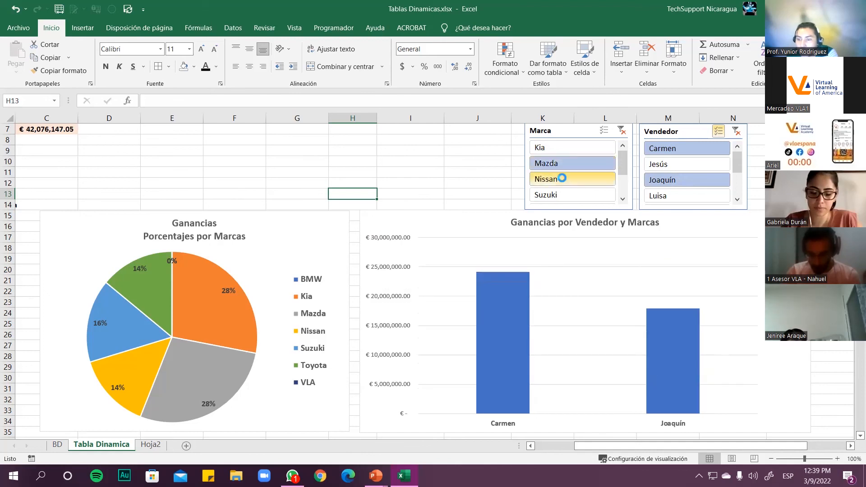
click(562, 177)
Step: Turn on multi-selection in the Marca slicer and add Kia to the Nissan filter
scroll(580, 181, down, 2)
scroll(581, 183, up, 4)
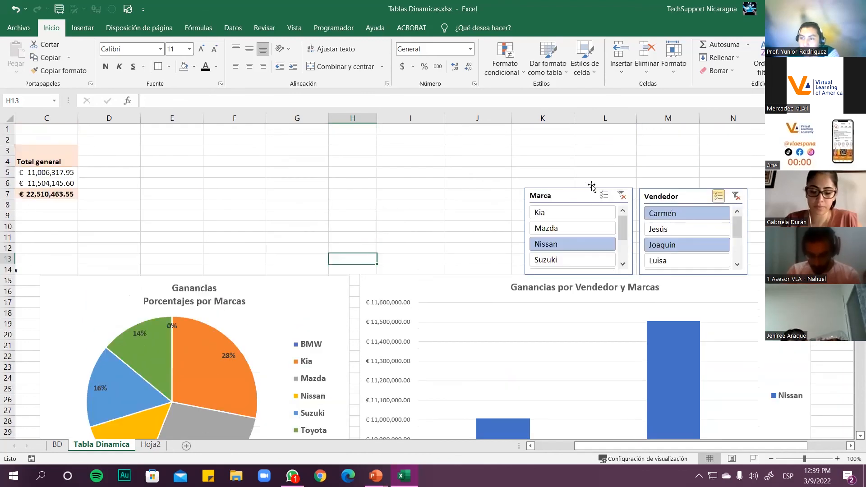
scroll(604, 207, down, 2)
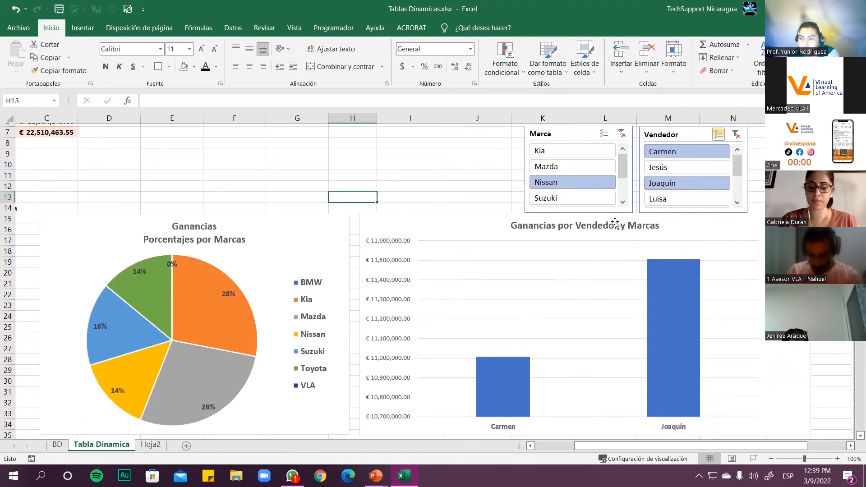
scroll(623, 176, down, 3)
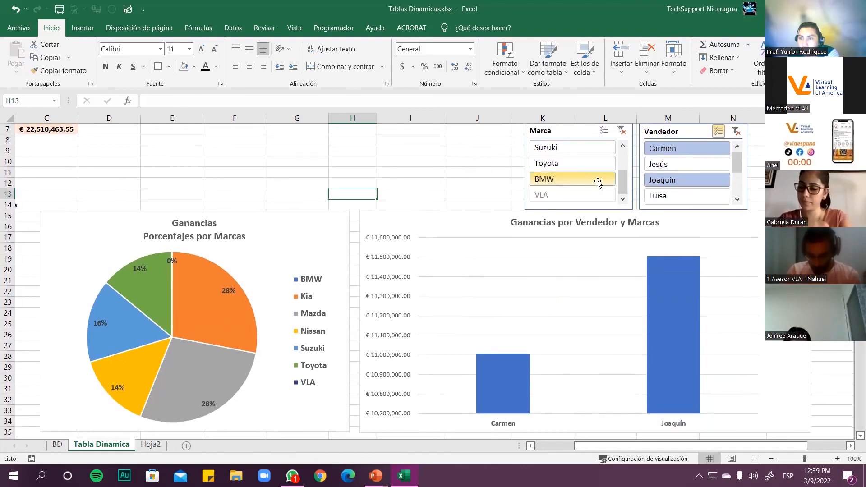
scroll(598, 180, up, 1)
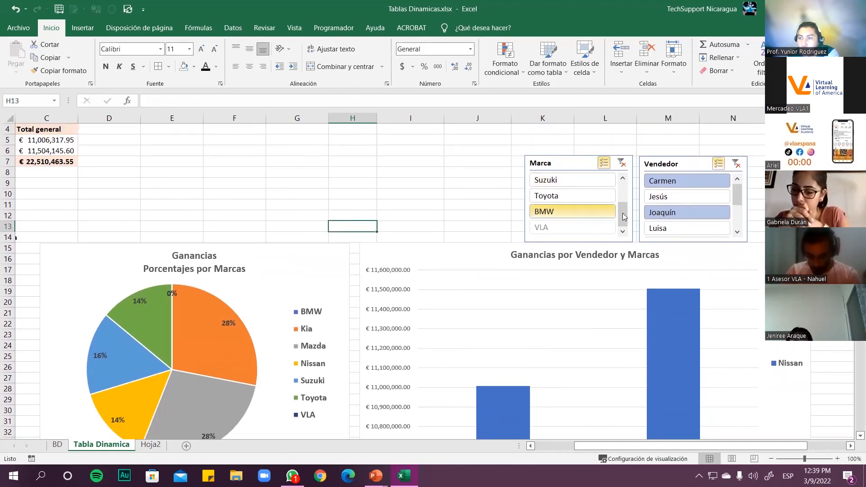
mouse_move(623, 208)
mouse_down()
mouse_move(624, 189)
mouse_move(624, 206)
mouse_up()
click(564, 181)
scroll(428, 188, down, 1)
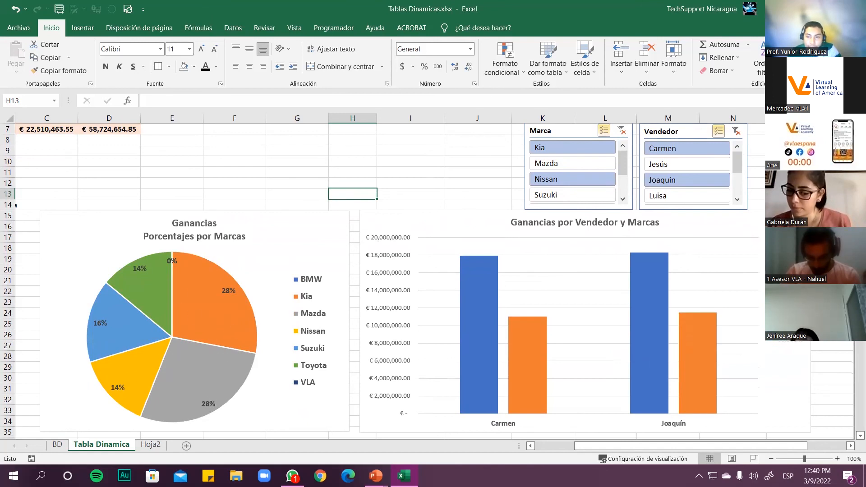
Step: Review the PowerPoint slide on slicers and the escala de tiempo type, then return to the Excel workbook
key(Up)
key(Right)
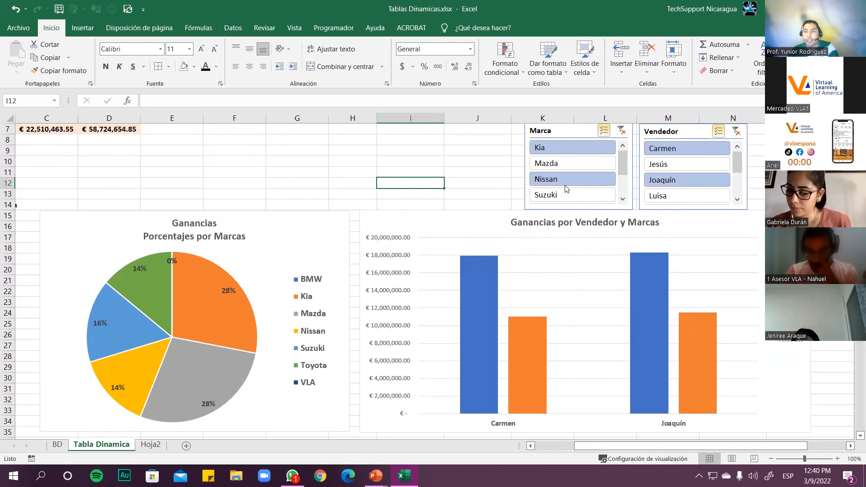
click(456, 166)
key(alt+Tab)
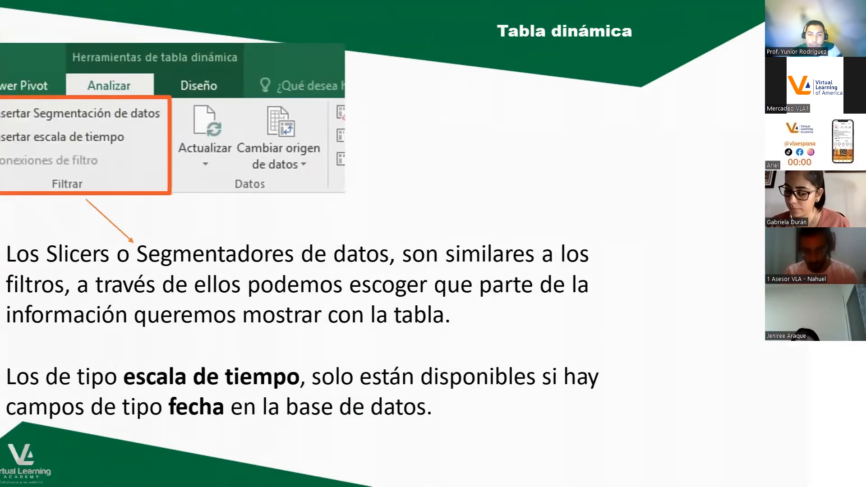
key(alt+Tab)
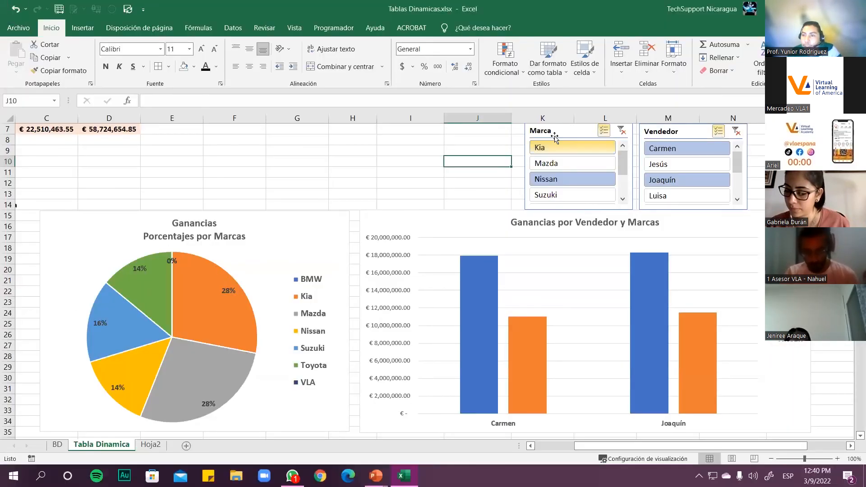
key(alt+Tab)
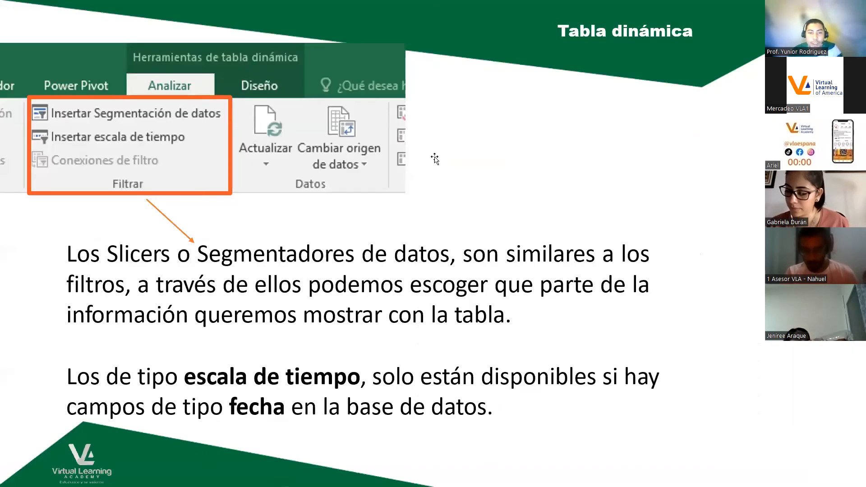
key(alt+Tab)
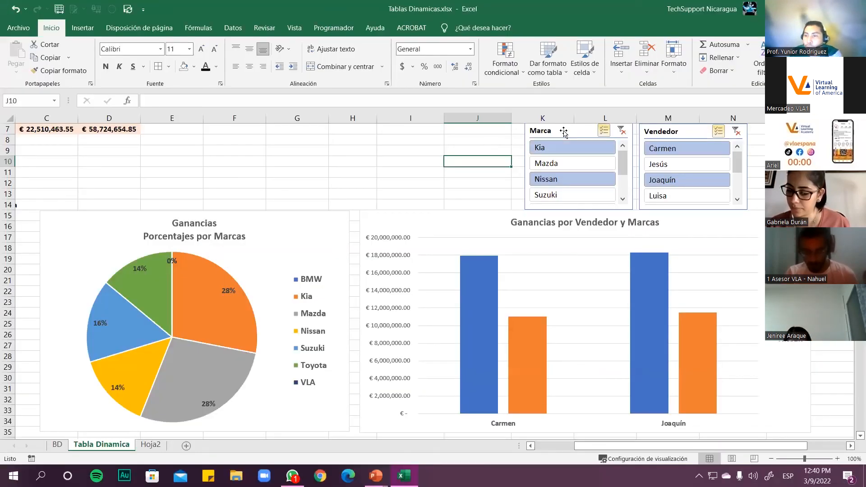
Step: Select the Marca and Vendedor slicers in turn and view the pivot tables beside the pie chart
click(563, 132)
click(685, 136)
click(571, 129)
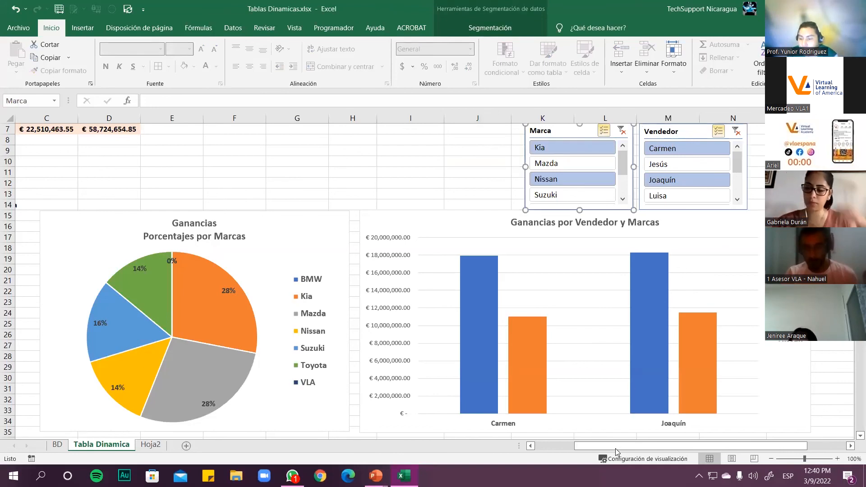
drag(618, 451, 547, 453)
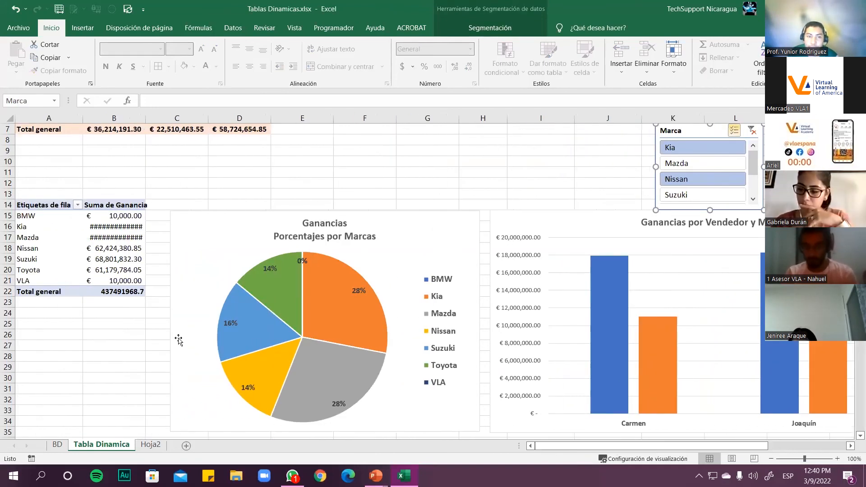
Step: Autofit column B to its contents and inspect cells in both pivot tables on the Tabla Dinamica sheet
double_click(145, 118)
click(59, 242)
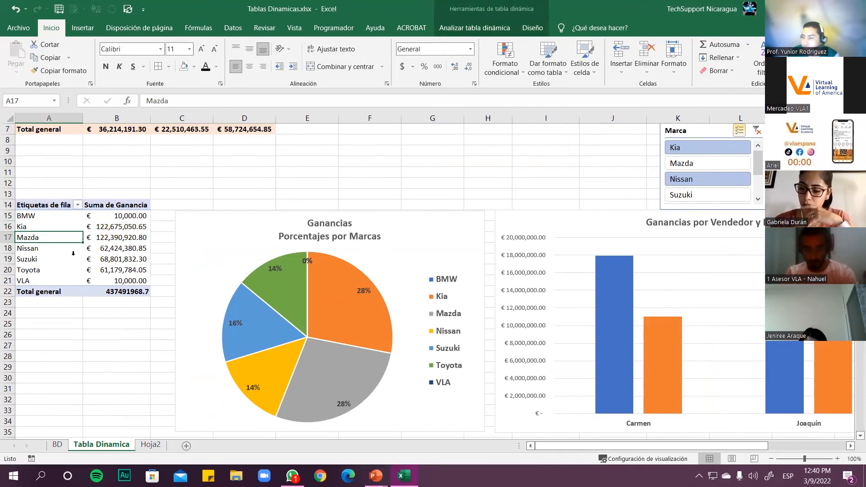
scroll(72, 252, up, 2)
click(68, 174)
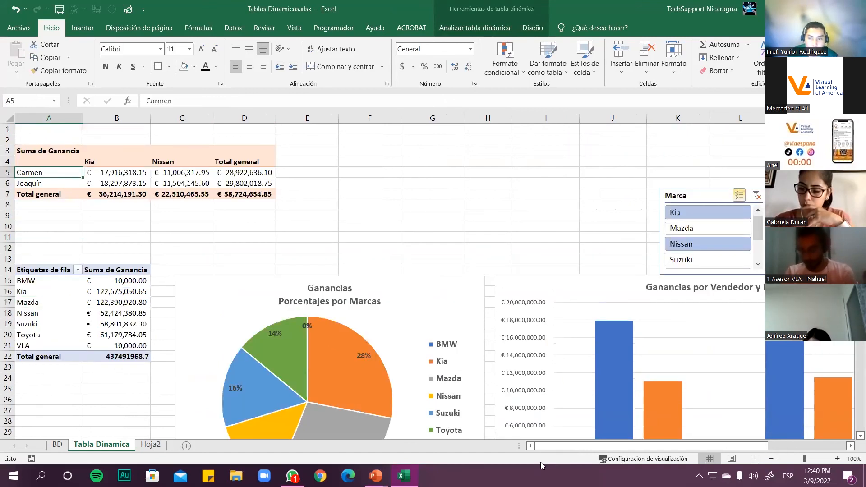
mouse_move(597, 448)
mouse_down()
mouse_move(613, 449)
mouse_move(593, 446)
mouse_up()
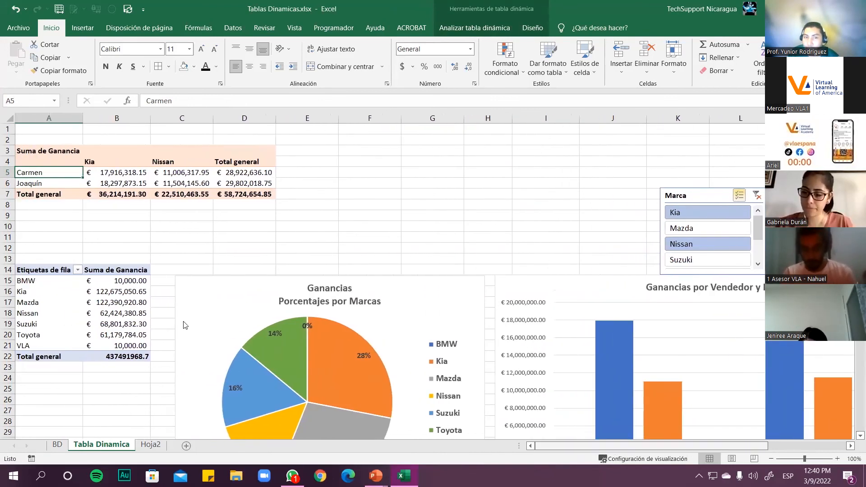
click(124, 167)
click(108, 324)
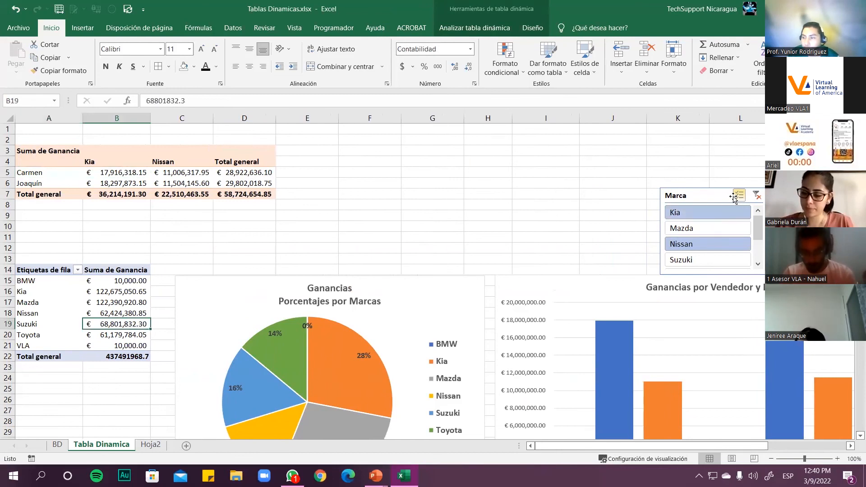
Step: Review the report connections of the Marca slicer, then close them without making changes
click(706, 195)
right_click(706, 196)
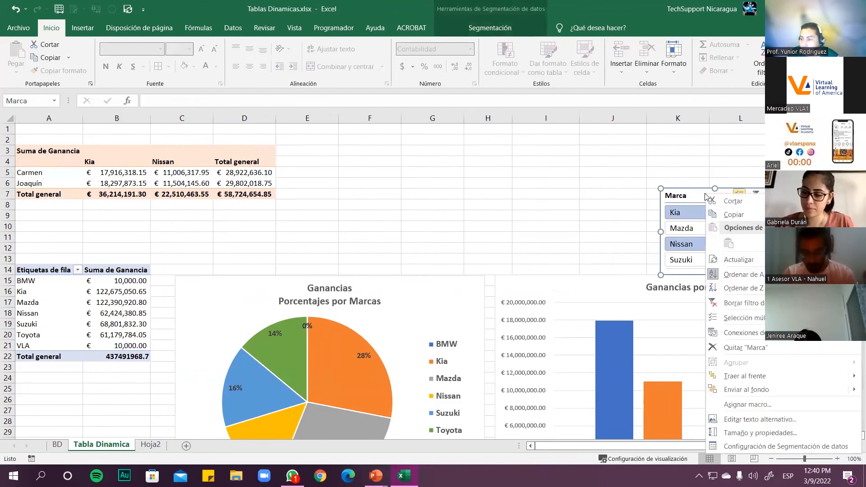
click(750, 336)
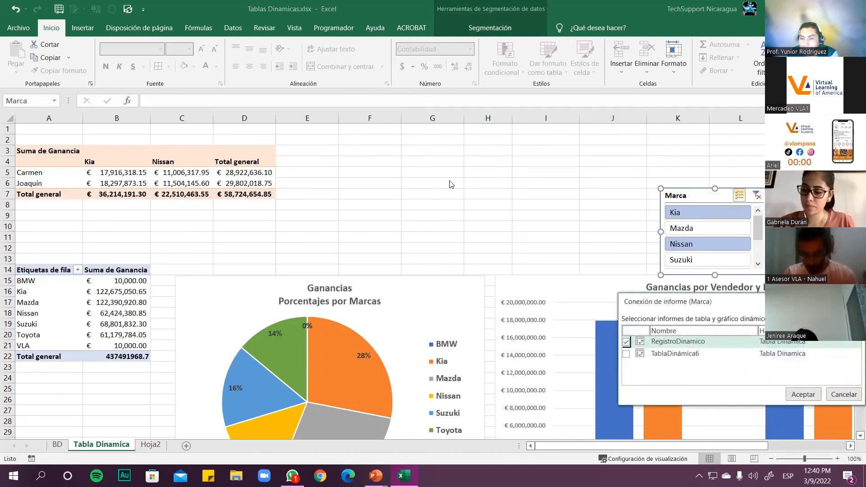
drag(722, 302, 449, 180)
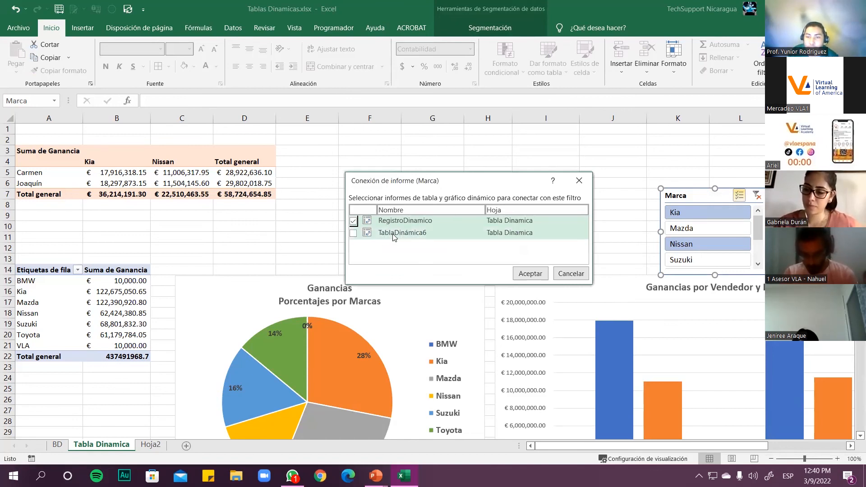
click(571, 273)
Step: Rename the lower pivot table, which lists Suma de Ganancia by brand, as Marcas
click(44, 308)
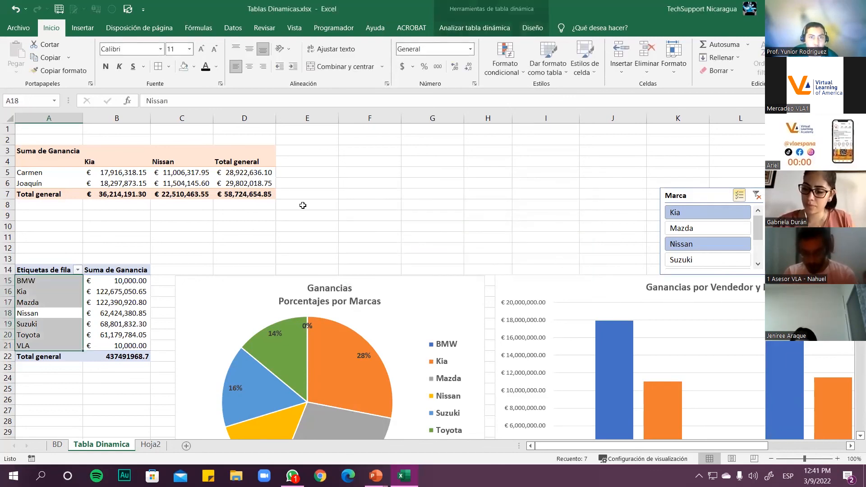
click(119, 323)
click(474, 27)
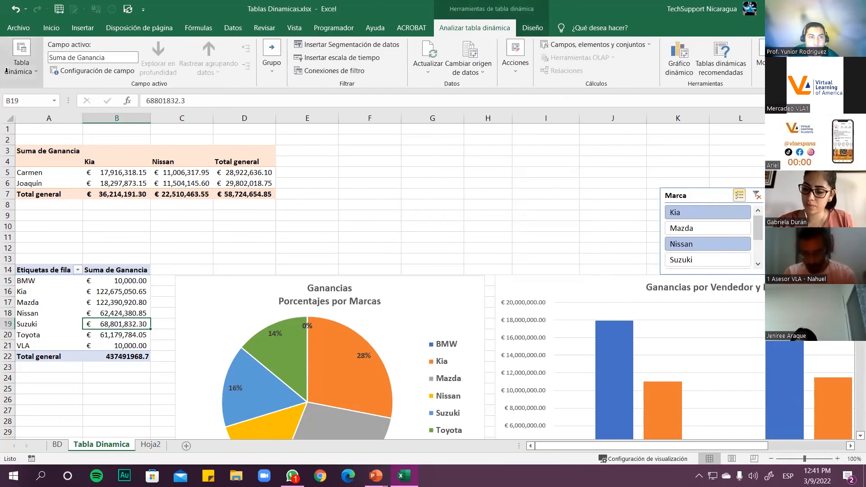
click(6, 54)
double_click(67, 107)
key(BackSpace)
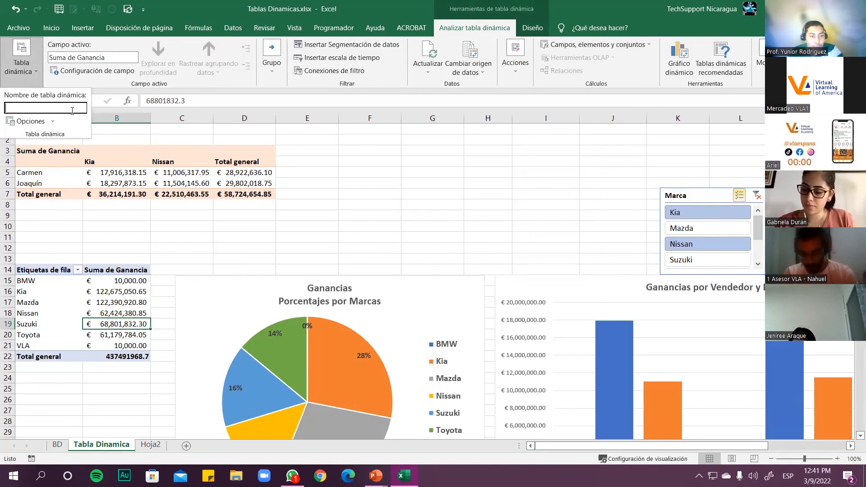
text(Marcas)
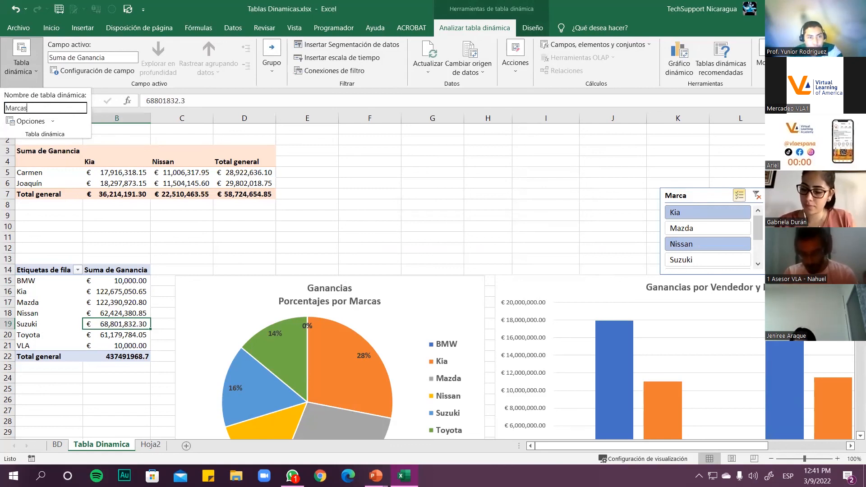
key(Return)
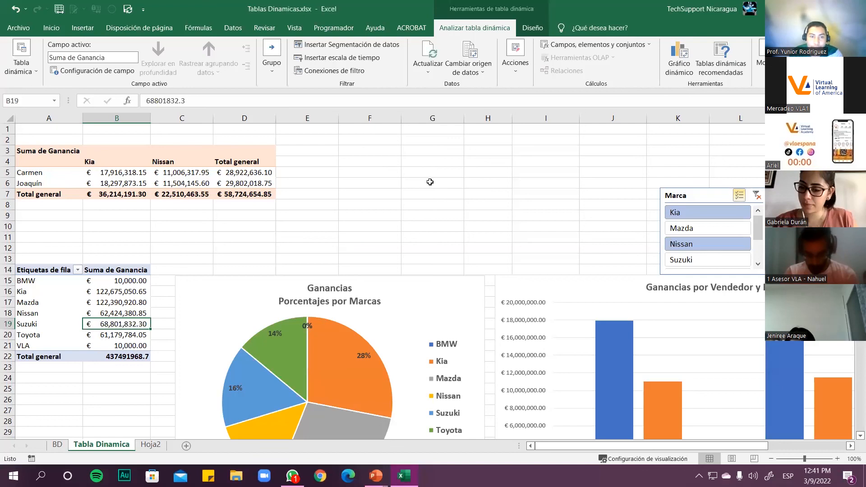
Step: Connect the Marca slicer to the Marcas pivot table in addition to RegistroDinamico
click(91, 158)
click(92, 295)
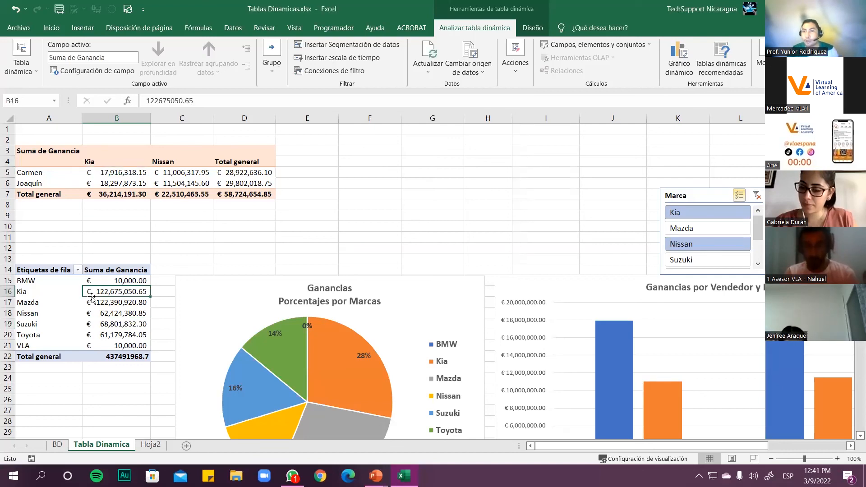
click(698, 201)
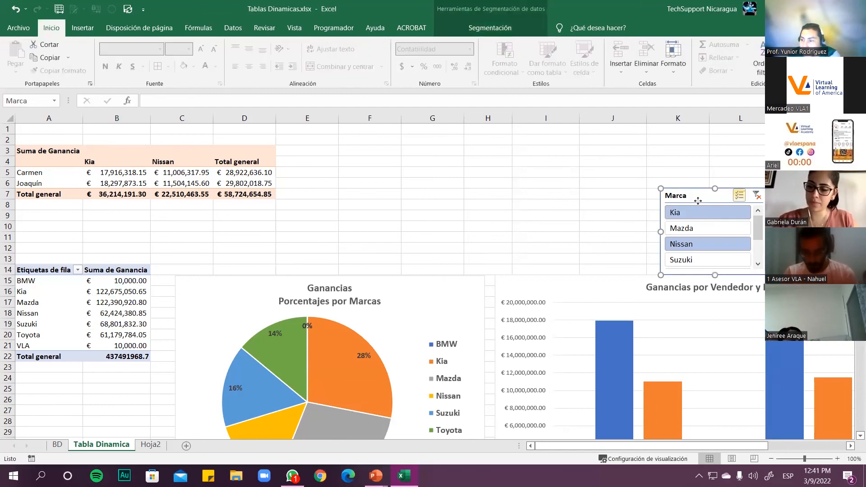
right_click(697, 201)
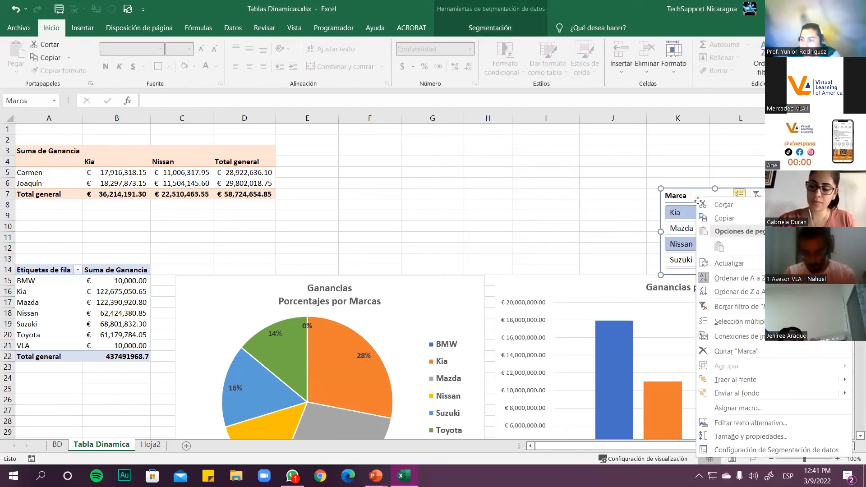
click(746, 336)
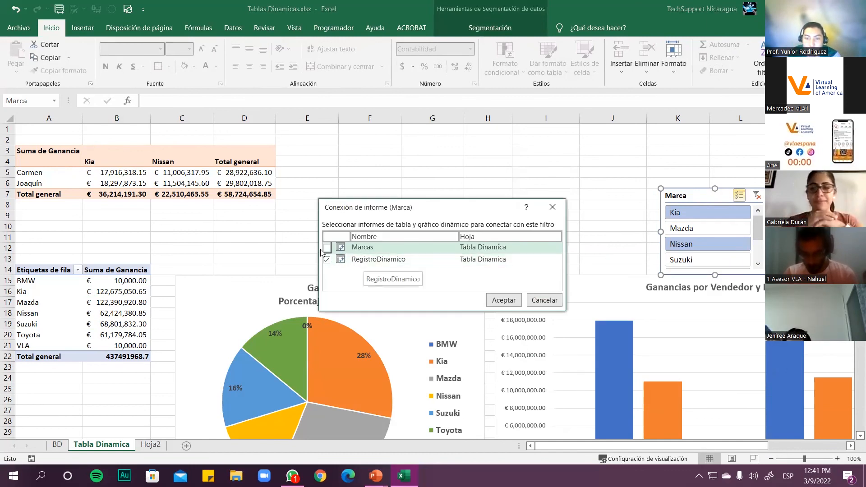
click(327, 247)
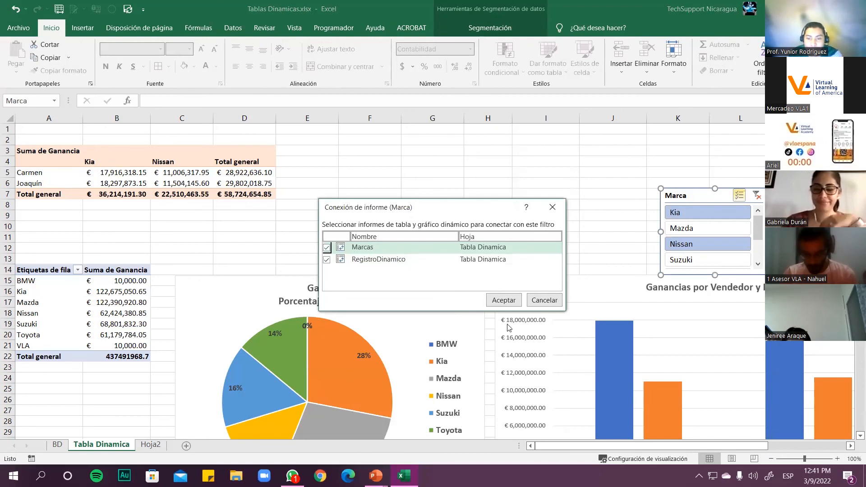
click(501, 300)
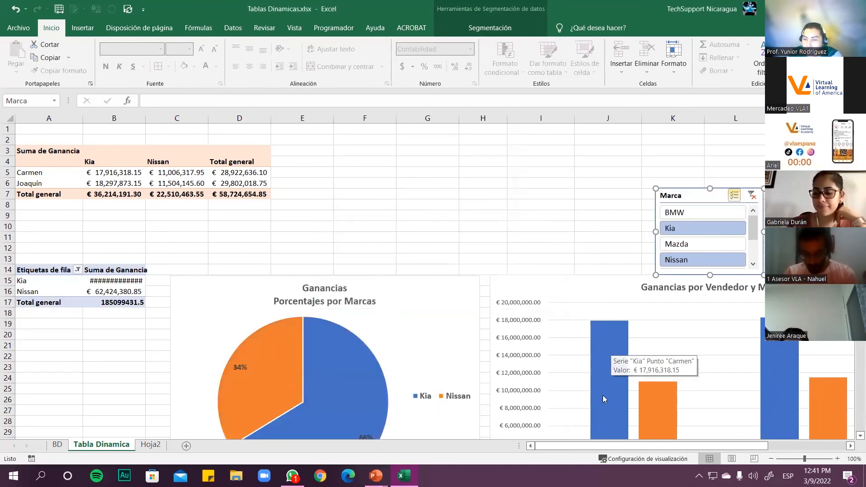
Step: Add Suzuki and Toyota to the Marca slicer selection with both charts in view
drag(595, 445, 615, 408)
scroll(615, 408, right, 1)
scroll(624, 253, down, 3)
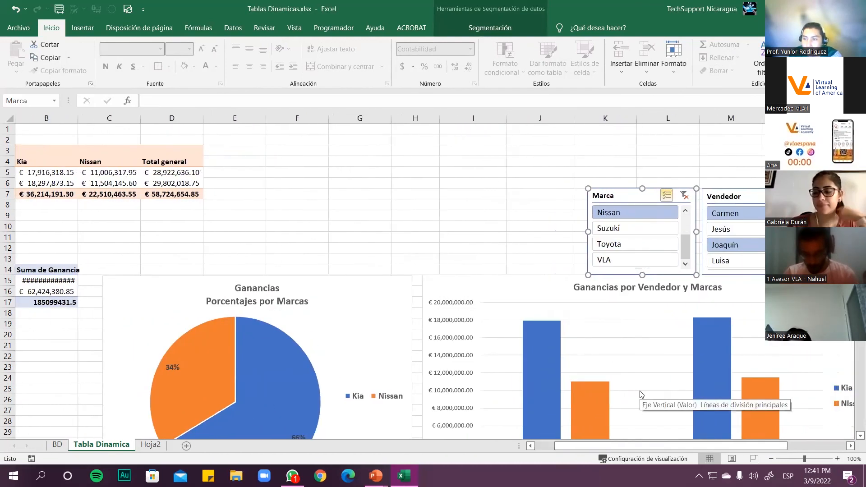
click(541, 205)
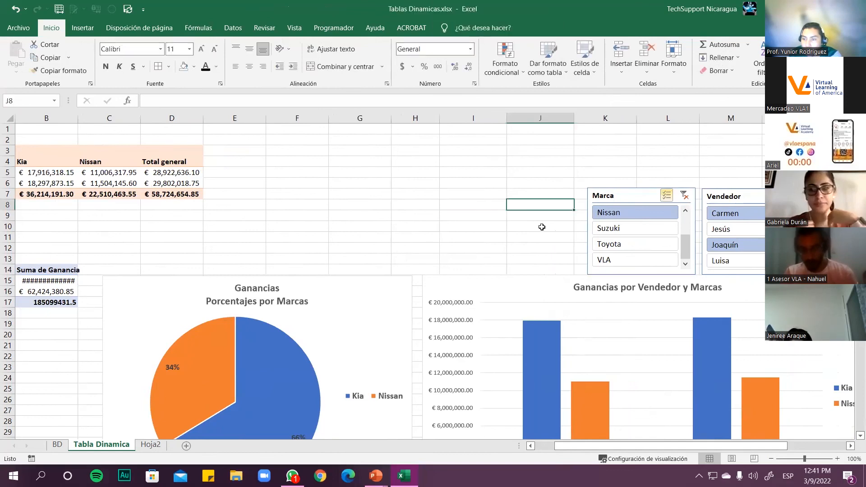
scroll(519, 216, down, 2)
drag(608, 445, 626, 445)
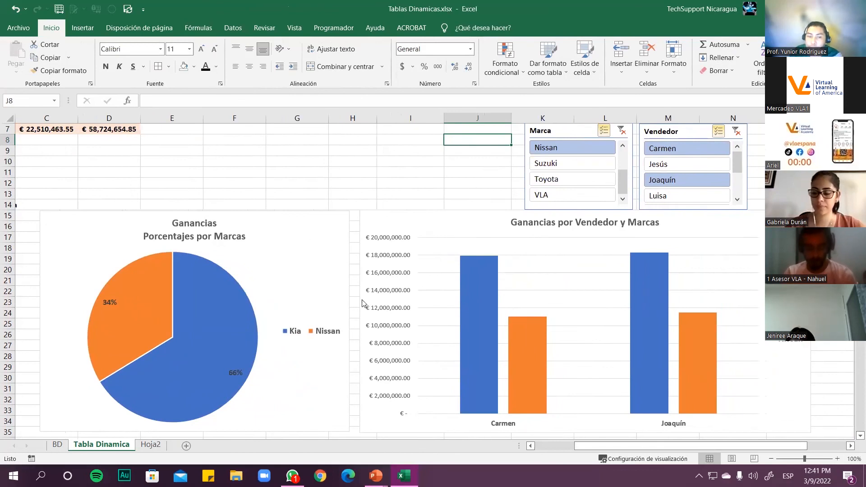
click(591, 168)
click(574, 179)
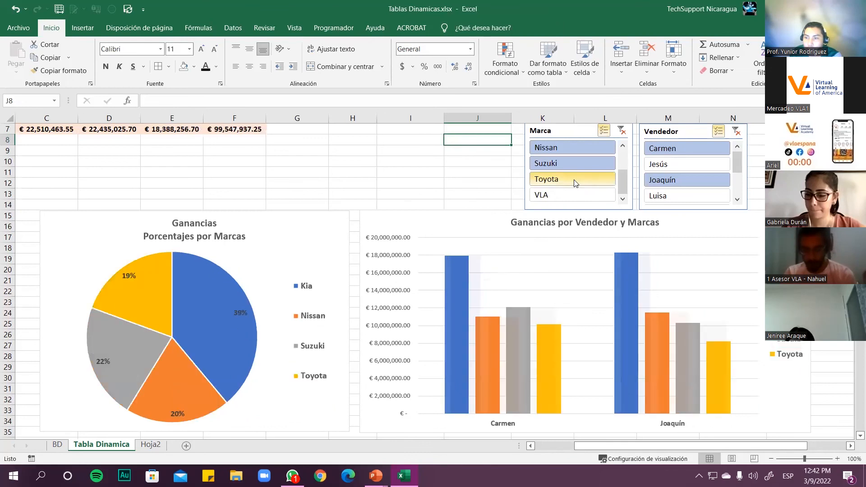
Step: Clear the Marca slicer's filter so that all brands are included
scroll(586, 176, down, 1)
scroll(597, 177, down, 2)
scroll(595, 174, up, 2)
drag(624, 176, 622, 156)
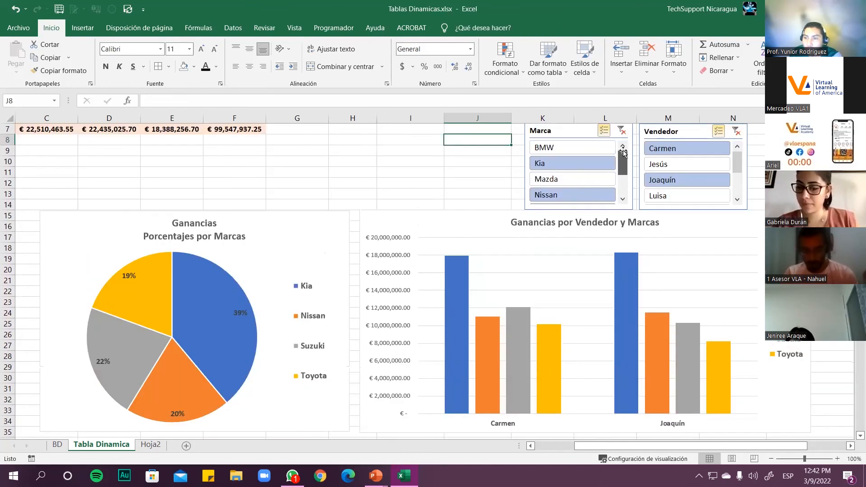
click(623, 134)
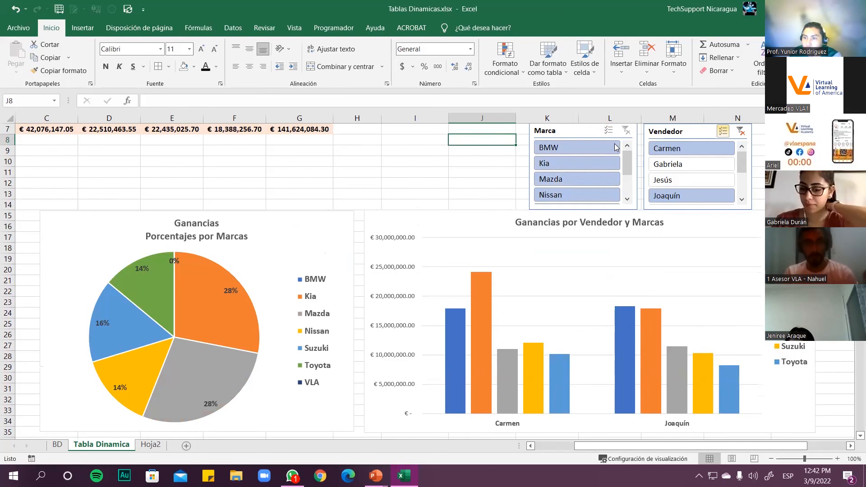
Step: Filter the Marca slicer to BMW, turn on multi-selection, and add Mazda, Kia and Nissan
click(610, 146)
click(608, 131)
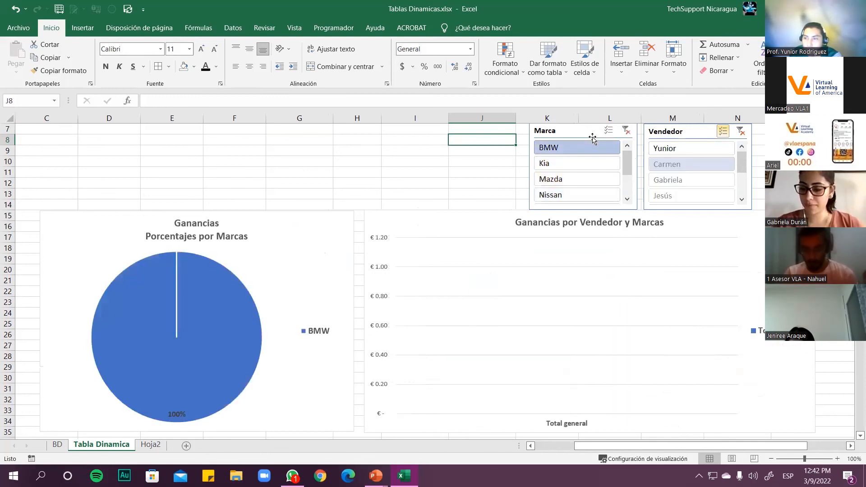
click(574, 180)
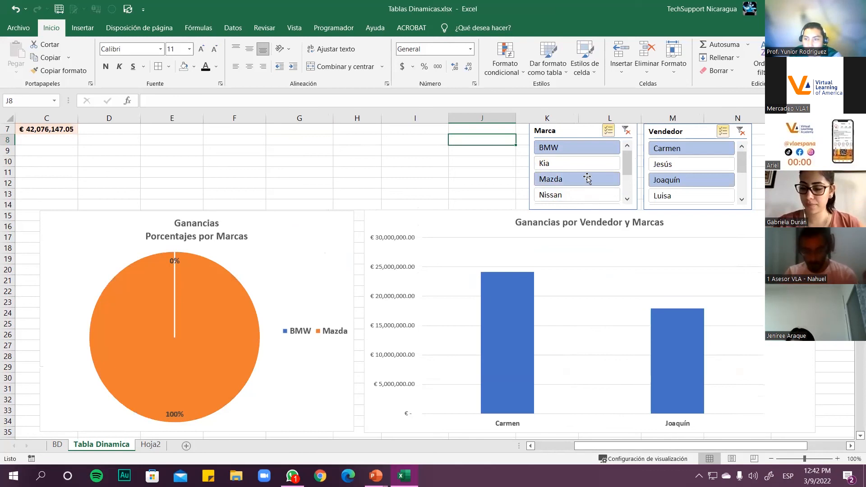
click(575, 163)
click(573, 193)
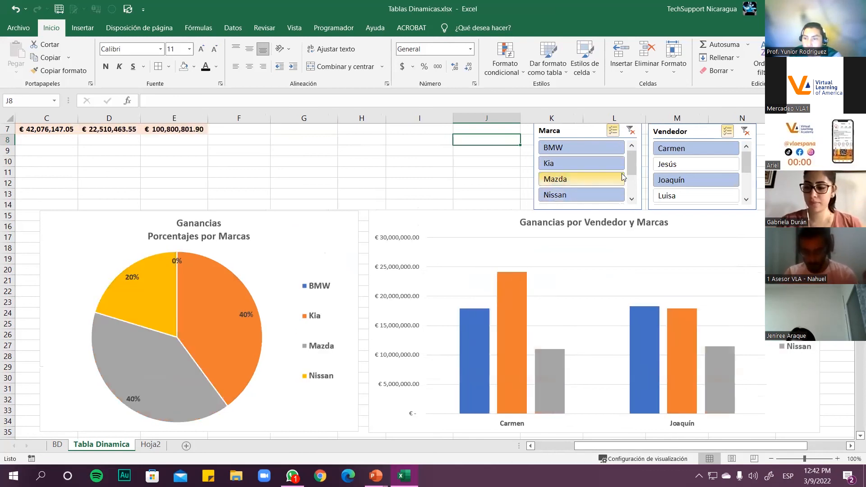
Step: Switch VLA on and off again in the Marca slicer, and add Toyota and Suzuki to the selection
drag(631, 163, 629, 191)
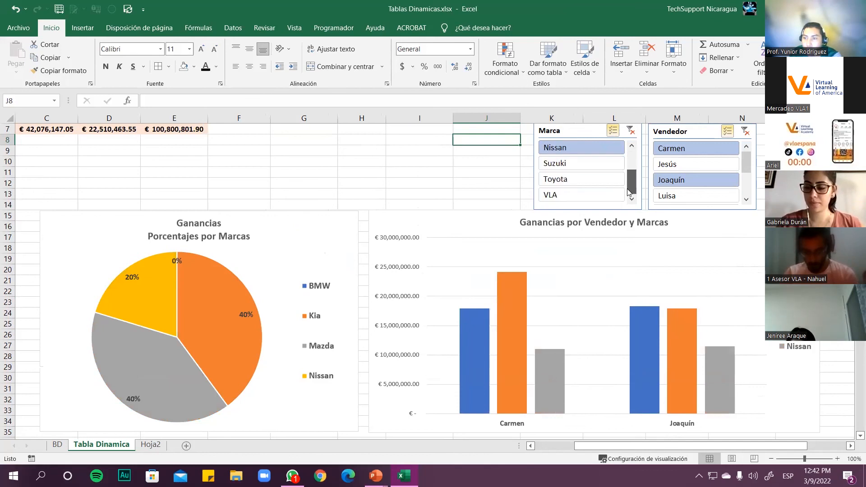
click(590, 194)
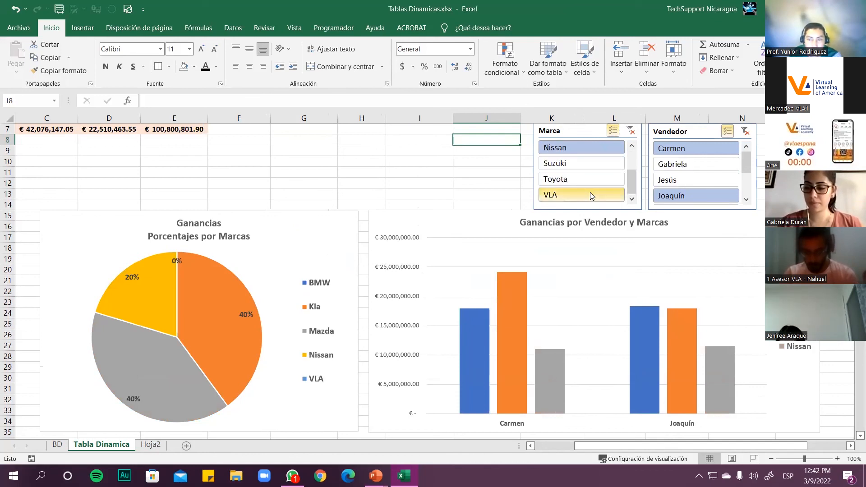
click(589, 193)
click(588, 179)
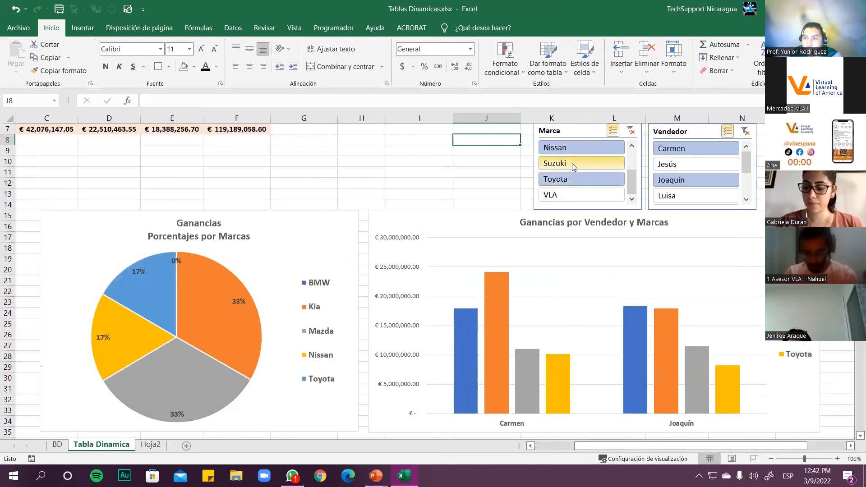
click(572, 163)
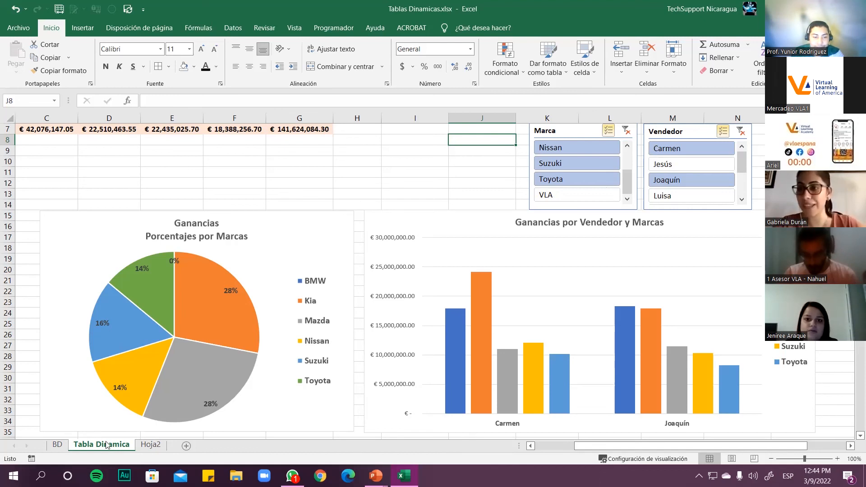
Step: Delete the empty Hoja2 sheet and select cell I9 on the Tabla Dinamica sheet
click(148, 445)
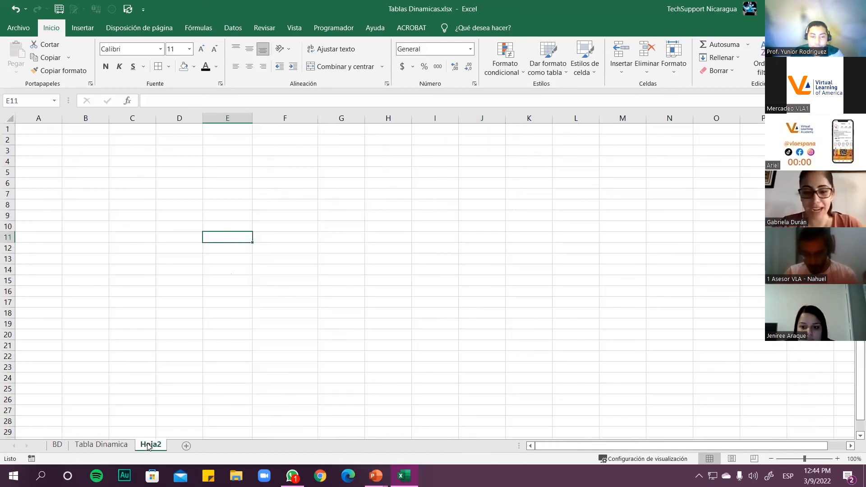
right_click(149, 445)
click(170, 326)
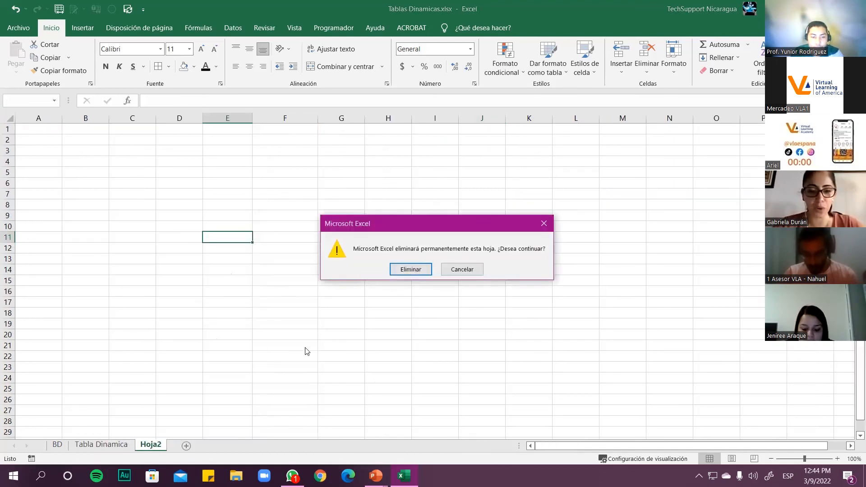
click(399, 272)
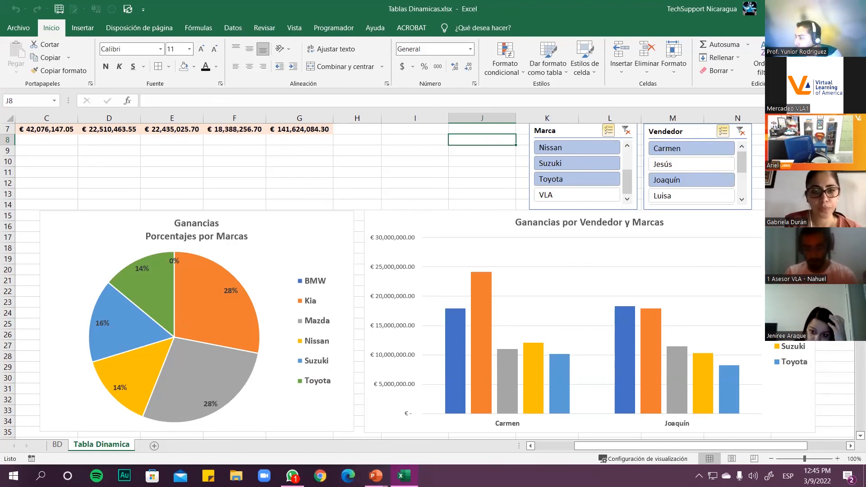
click(441, 147)
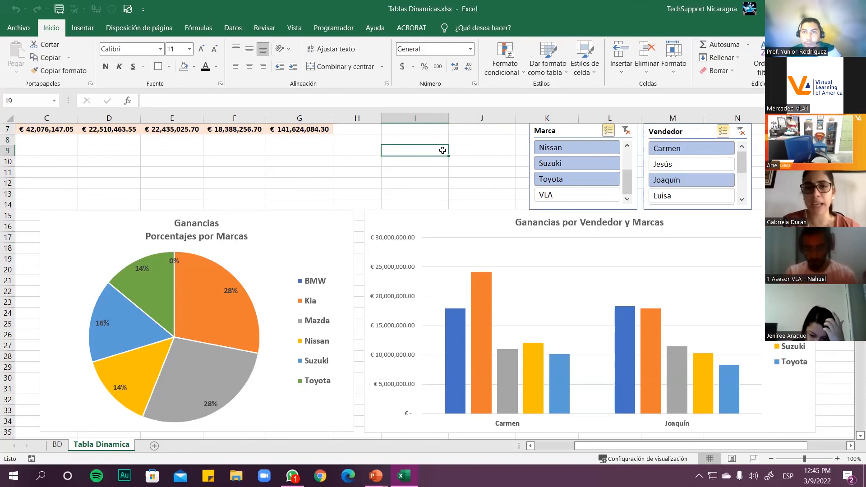